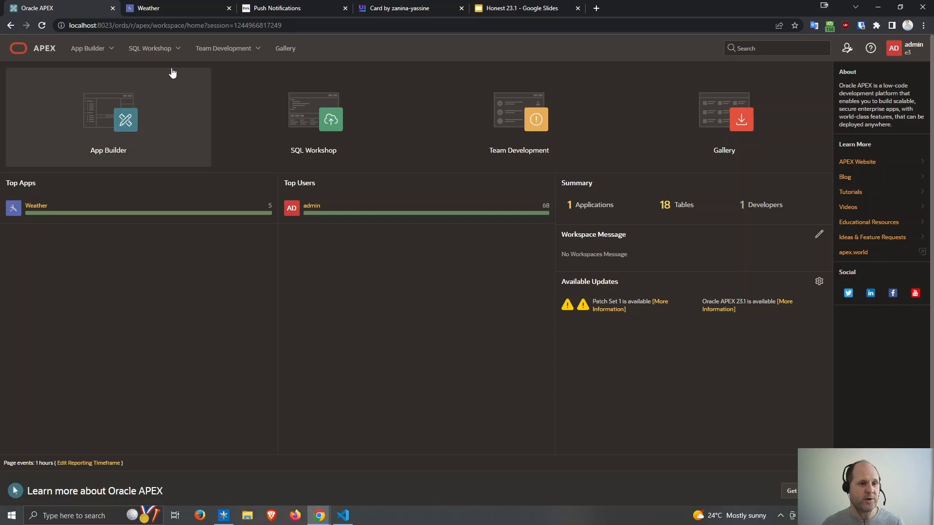
# - Open the Object Browser and review the WEATHER table's data, statistics and sample queries
pyautogui.click(179, 50)
pyautogui.click(180, 73)
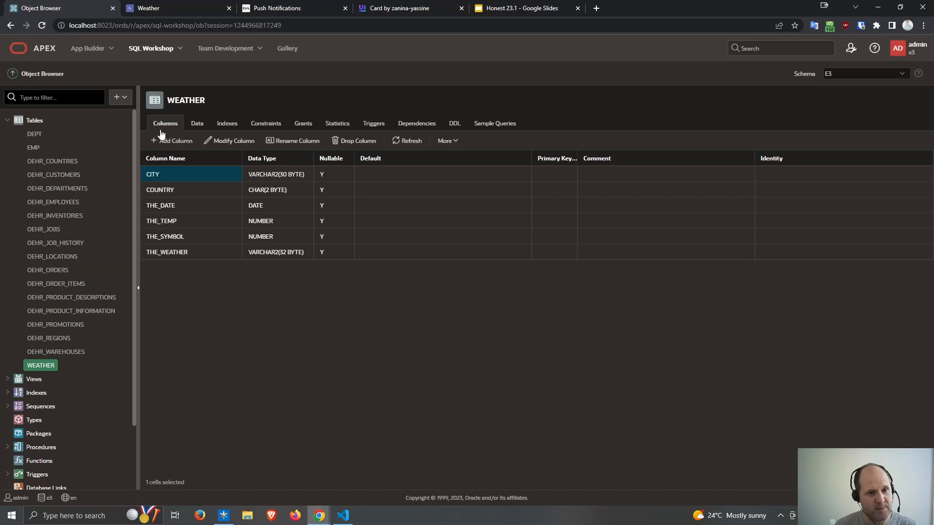
pyautogui.click(195, 125)
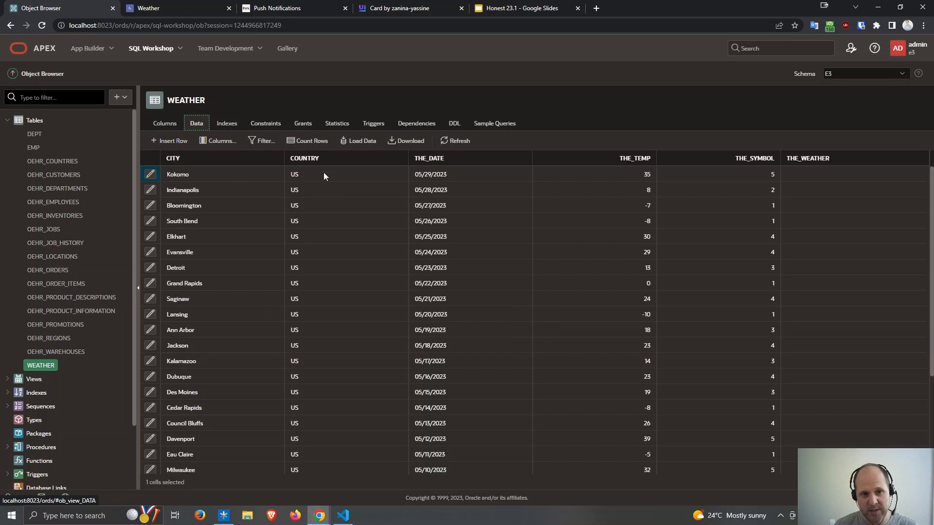
pyautogui.click(337, 125)
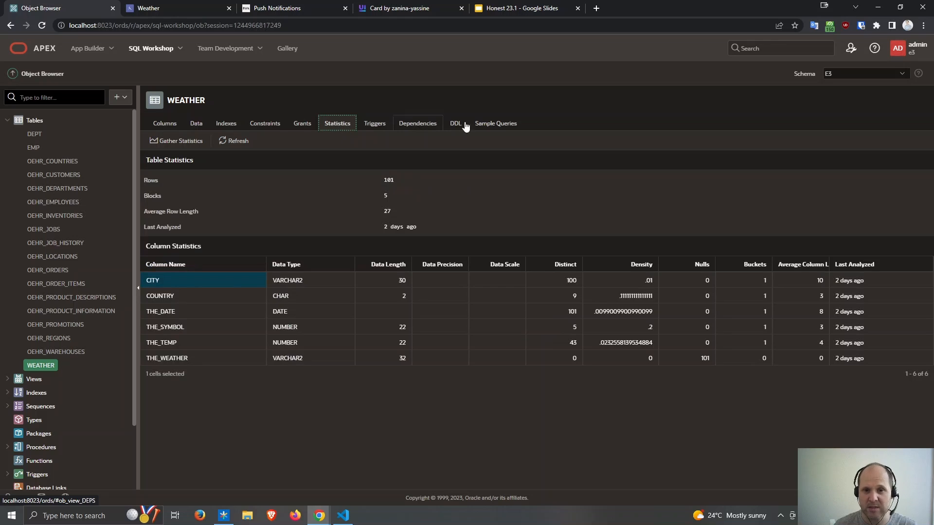
pyautogui.click(498, 127)
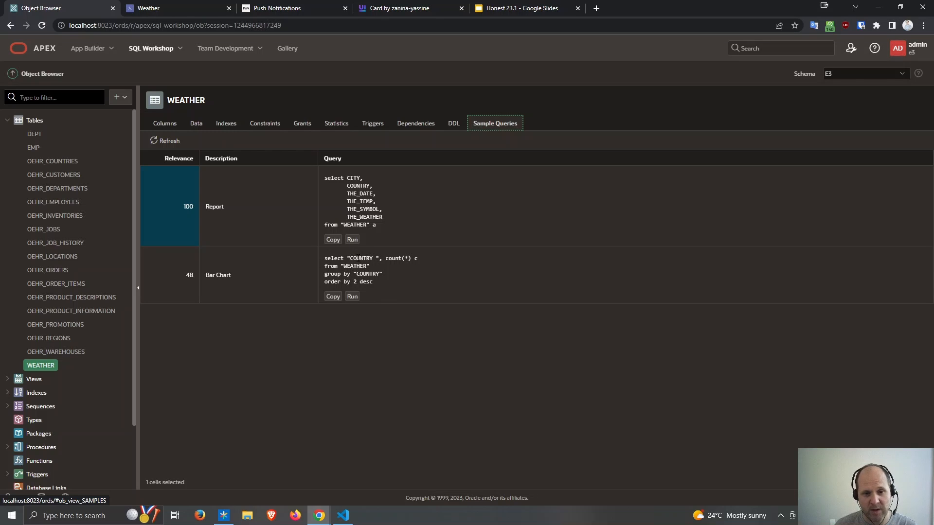
# - Run the Bar Chart sample query of the WEATHER table and return to the Object Browser
pyautogui.click(353, 297)
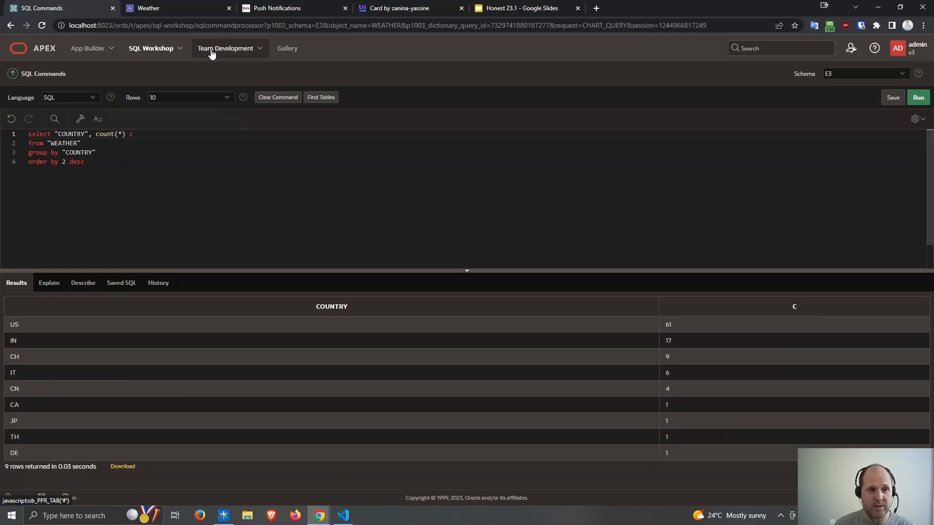
pyautogui.click(186, 49)
pyautogui.click(181, 73)
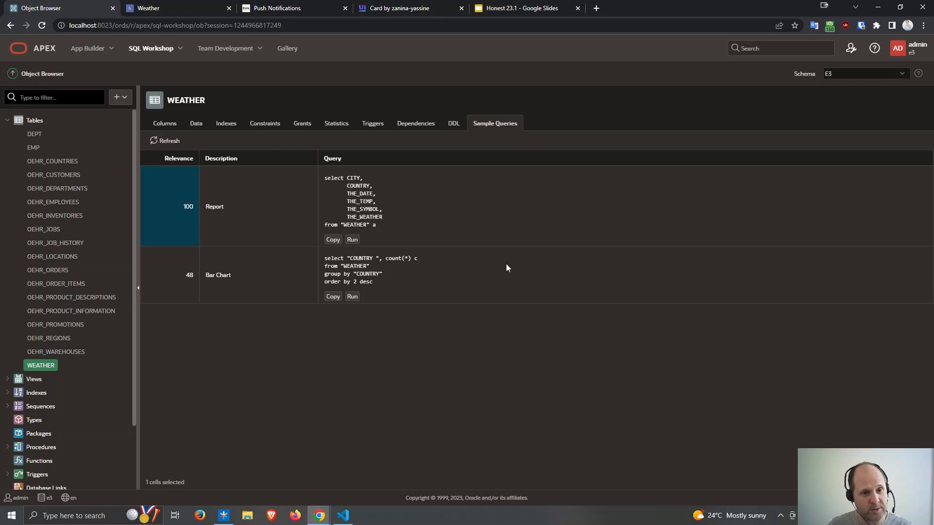
# - Show the DEPT table's columns and open a second Object Browser in a new browser tab
pyautogui.click(30, 134)
pyautogui.click(166, 124)
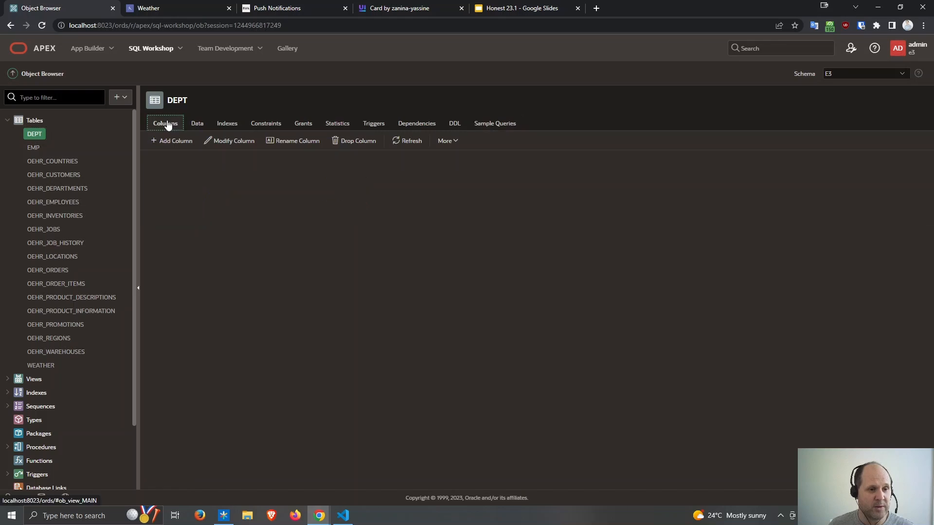
pyautogui.click(179, 51)
pyautogui.rightClick(187, 70)
pyautogui.click(198, 78)
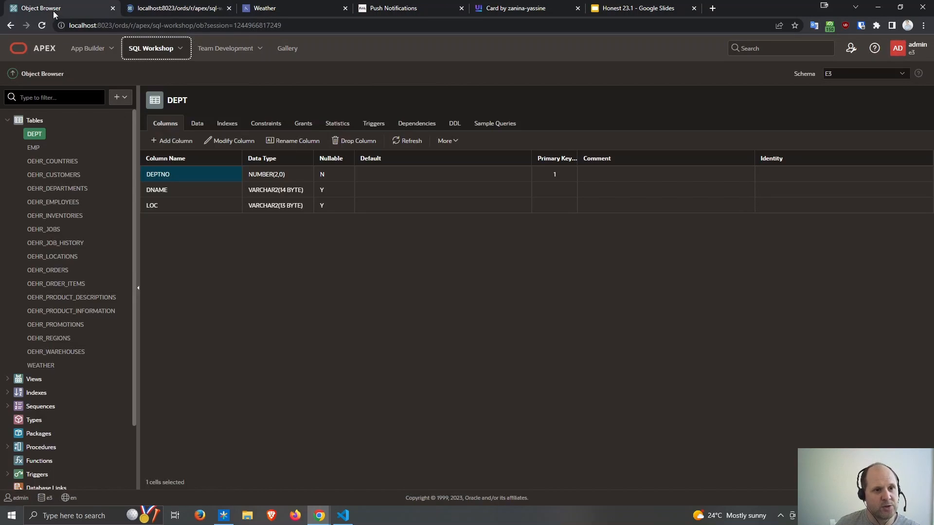
pyautogui.click(146, 10)
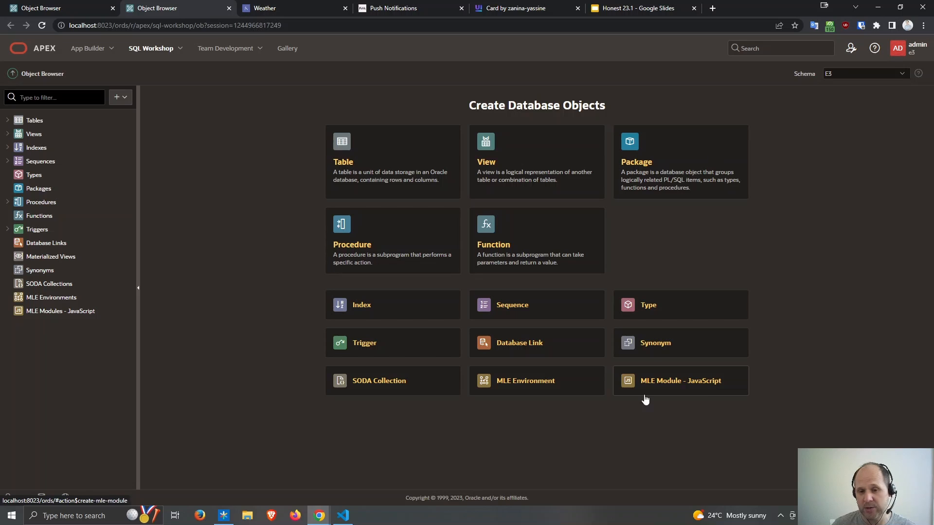
# - Select the EMP table in the second Object Browser, and return to it after visiting the Gallery
pyautogui.click(7, 121)
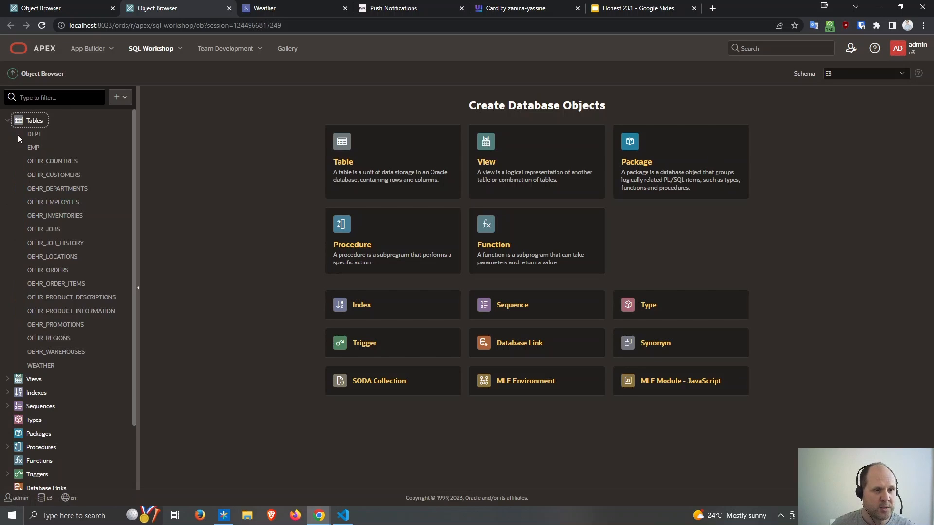
pyautogui.click(33, 152)
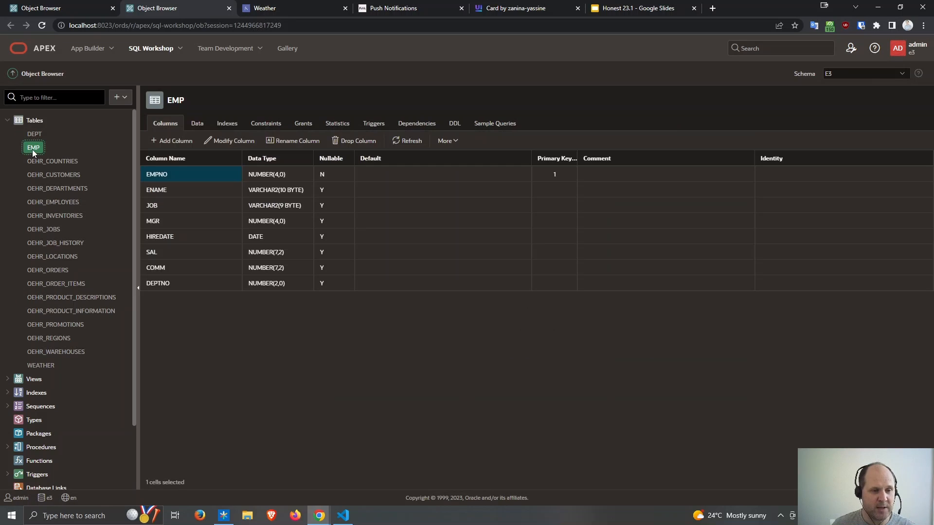
pyautogui.click(288, 48)
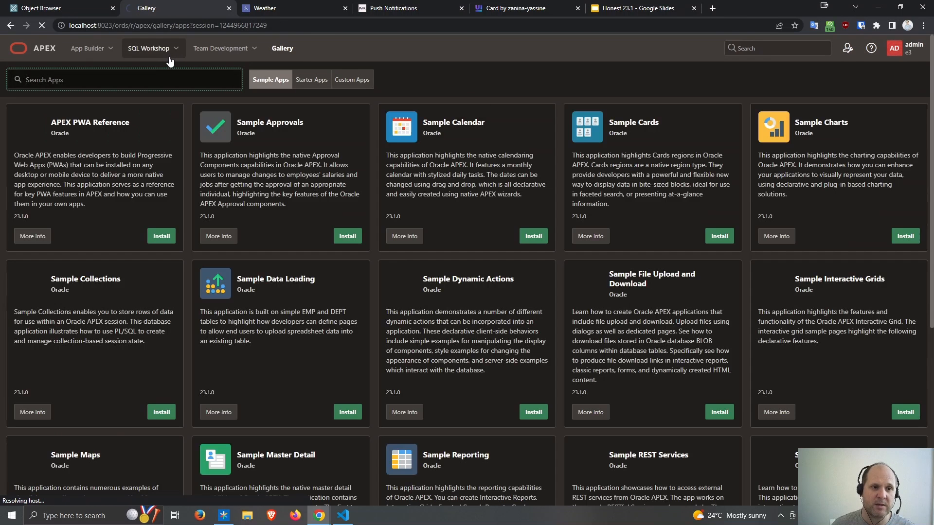
pyautogui.click(180, 55)
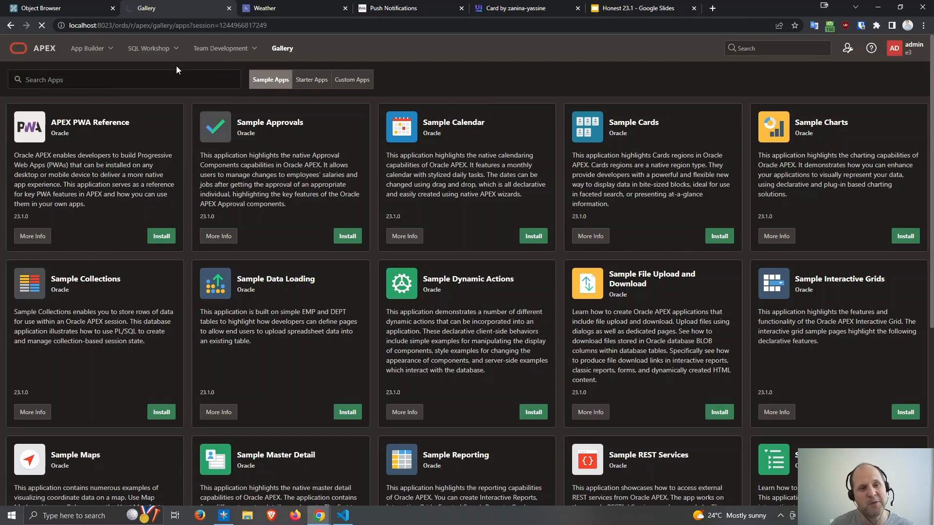
# - Compare the selected table in the two Object Browser tabs and close the second one
pyautogui.click(52, 8)
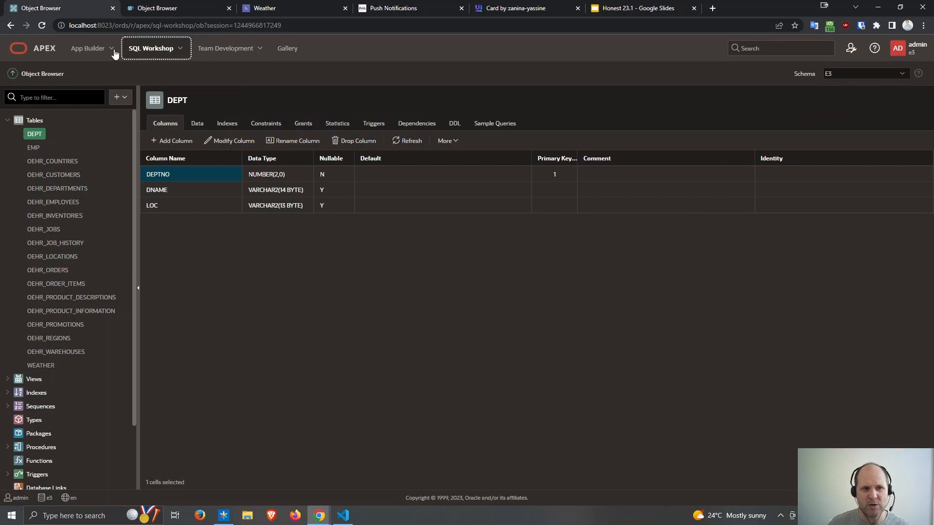
pyautogui.click(176, 9)
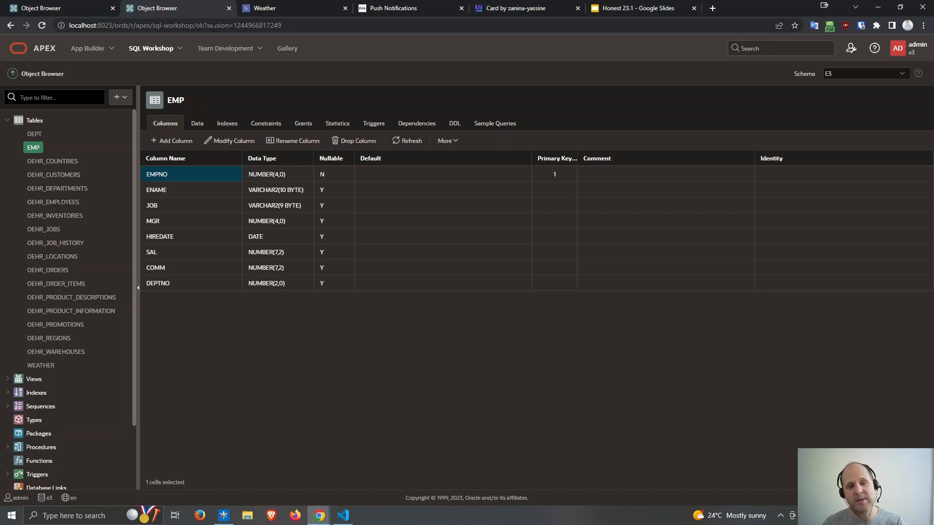
pyautogui.click(229, 9)
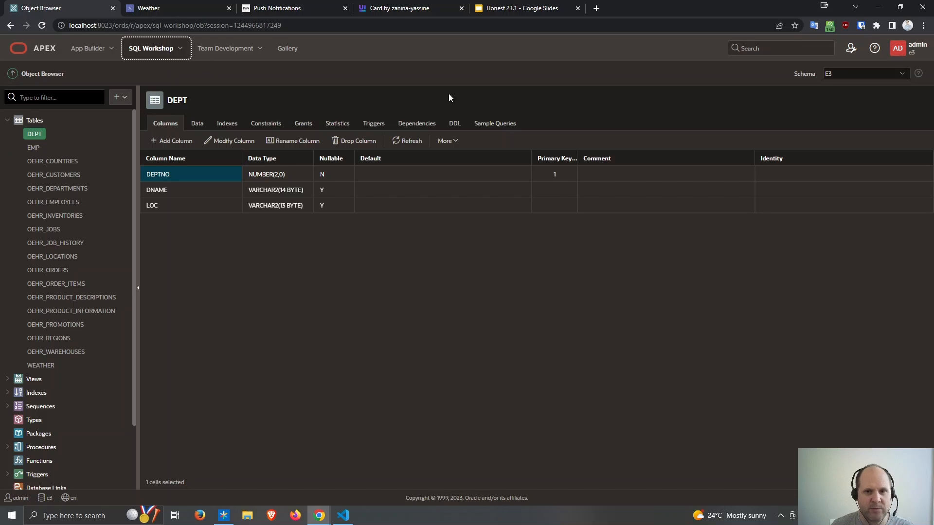
# - Select the Types node in the object tree and collapse the Tables branch
pyautogui.click(658, 79)
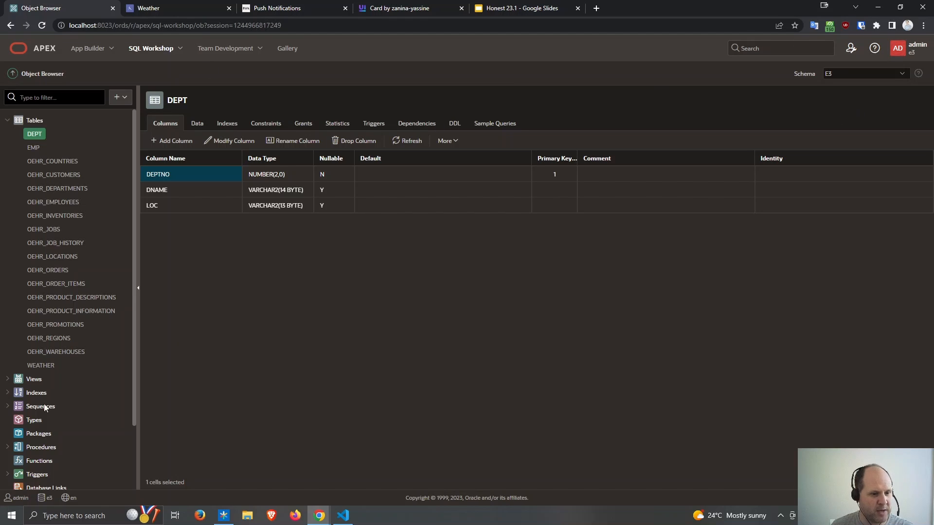
pyautogui.scroll(-1, 44, 355)
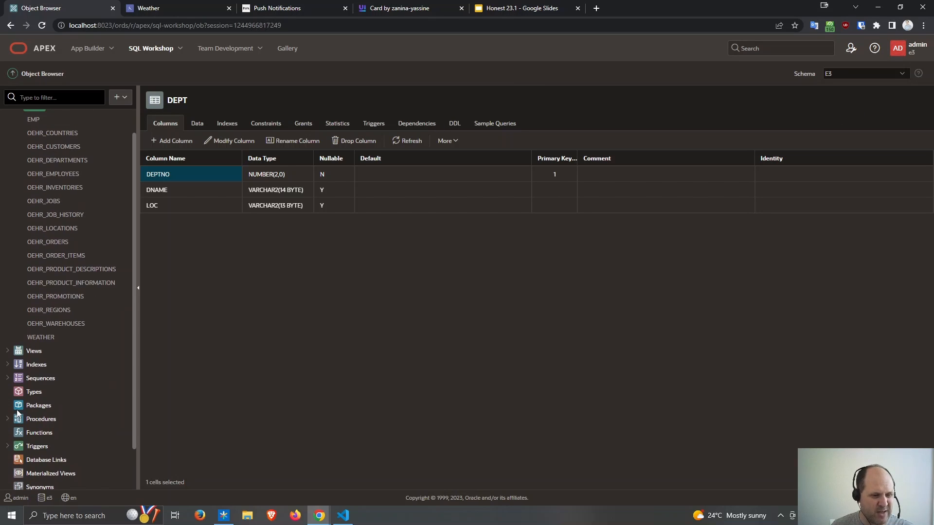
pyautogui.click(19, 395)
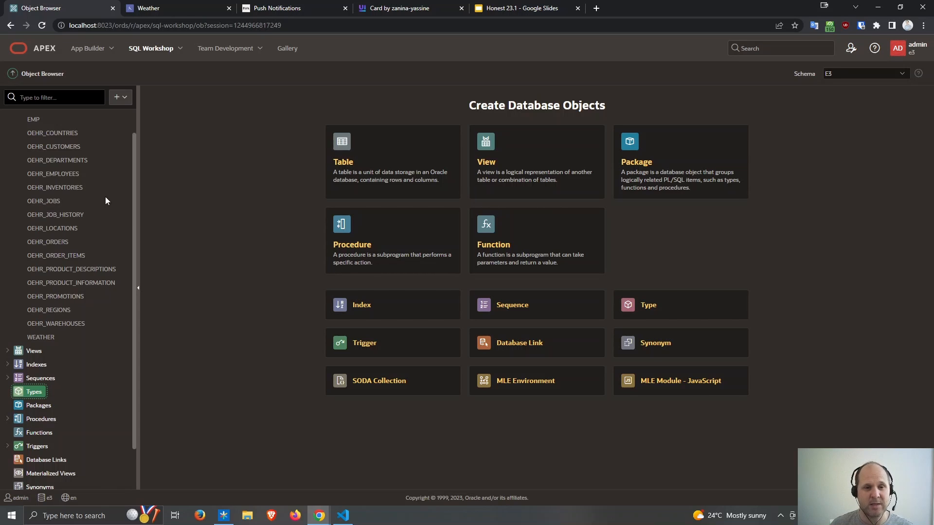
pyautogui.scroll(2, 105, 200)
pyautogui.click(7, 121)
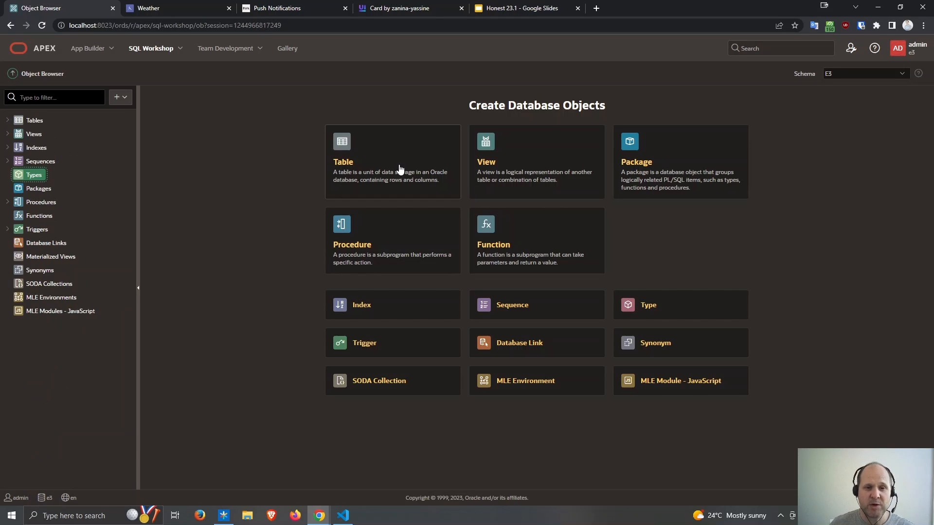
# - View the Create Table and Create Package dialogs, closing each without creating anything
pyautogui.click(363, 151)
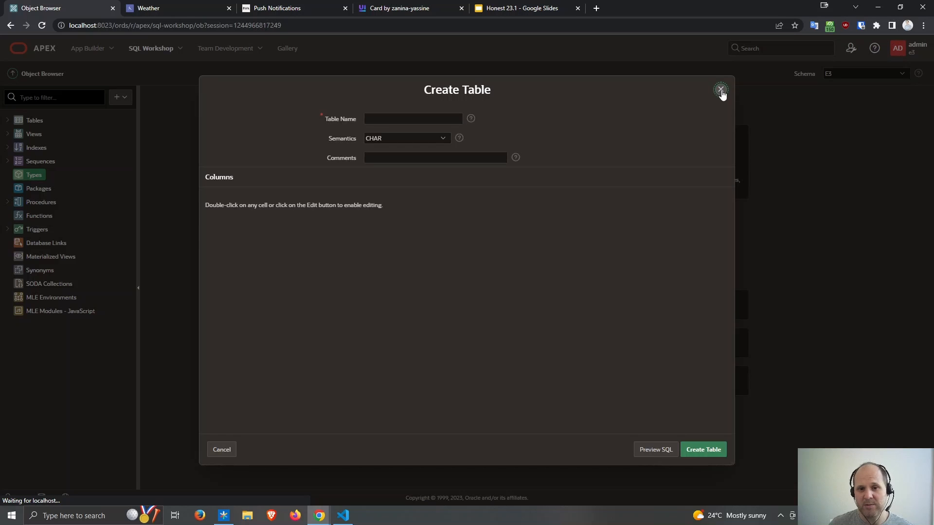
pyautogui.click(721, 90)
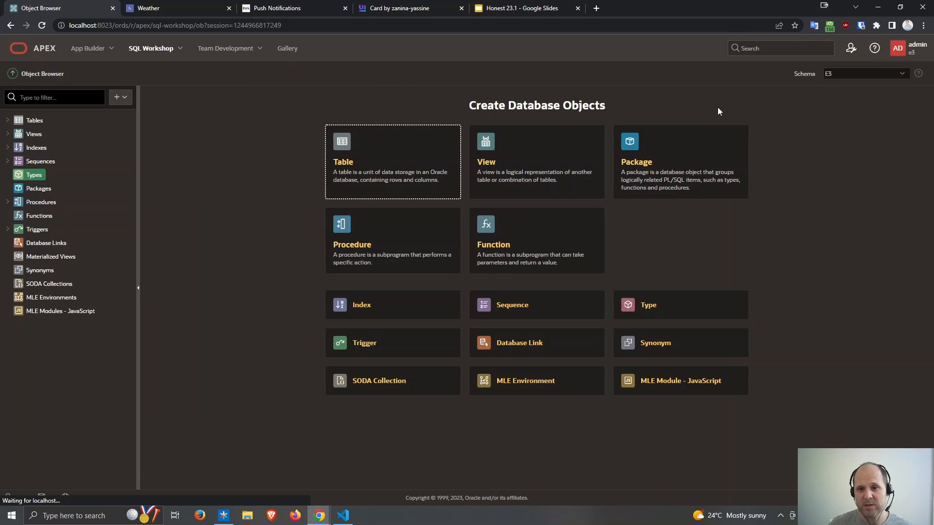
pyautogui.click(680, 180)
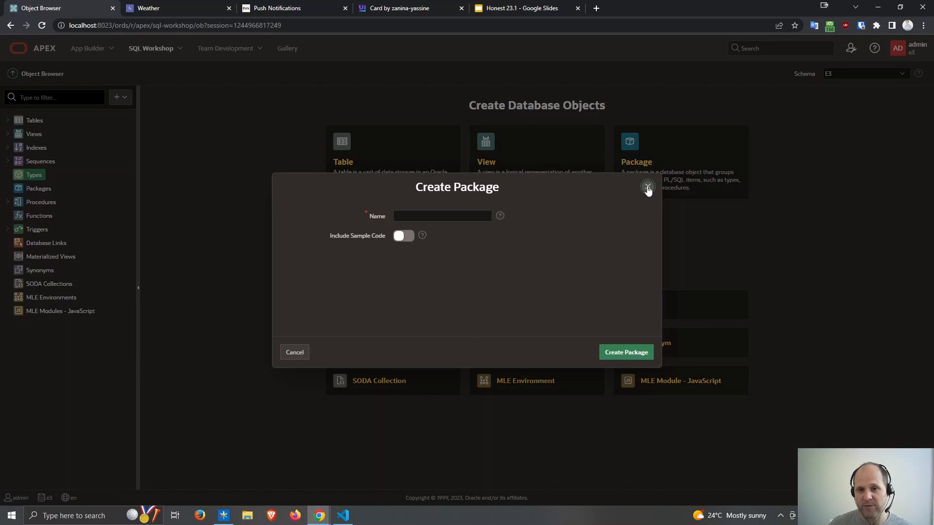
pyautogui.click(648, 187)
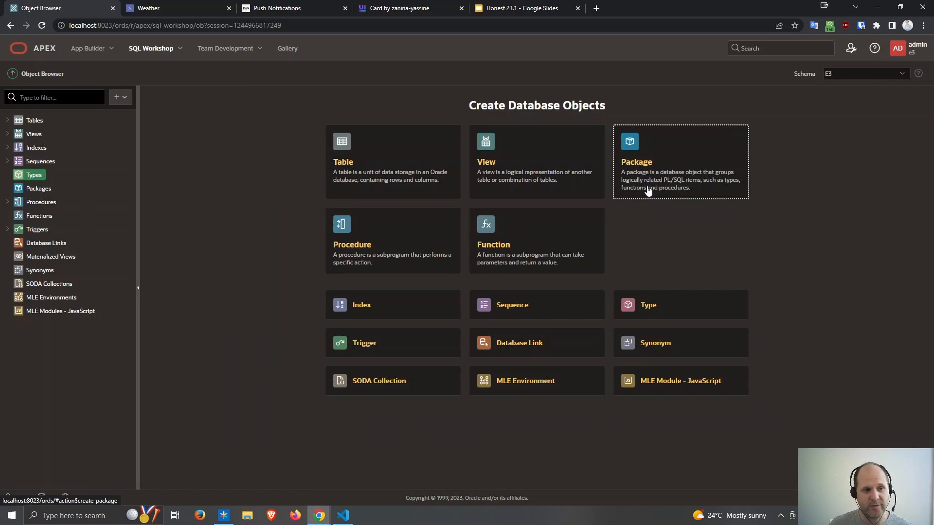
# - View the actions for the Types node and the Create MLE Environment dialog, creating nothing
pyautogui.rightClick(31, 178)
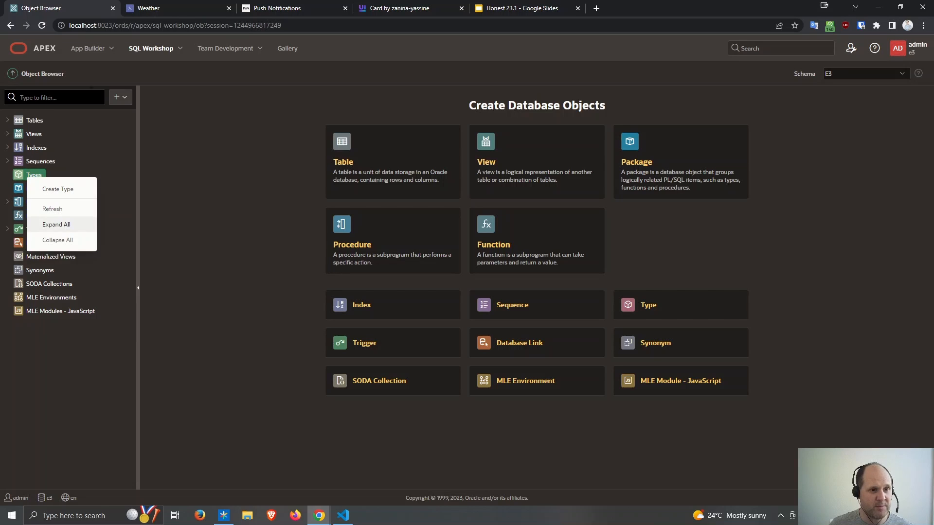
pyautogui.click(120, 98)
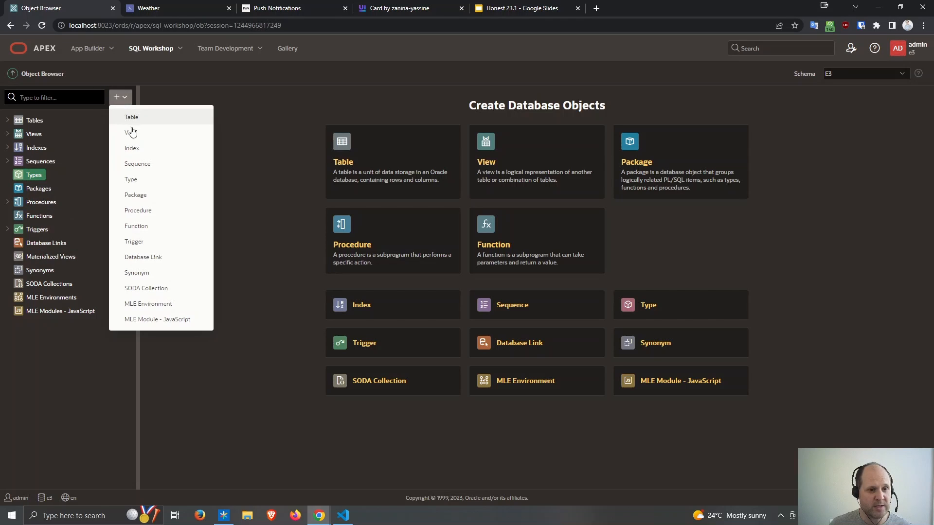
pyautogui.click(156, 304)
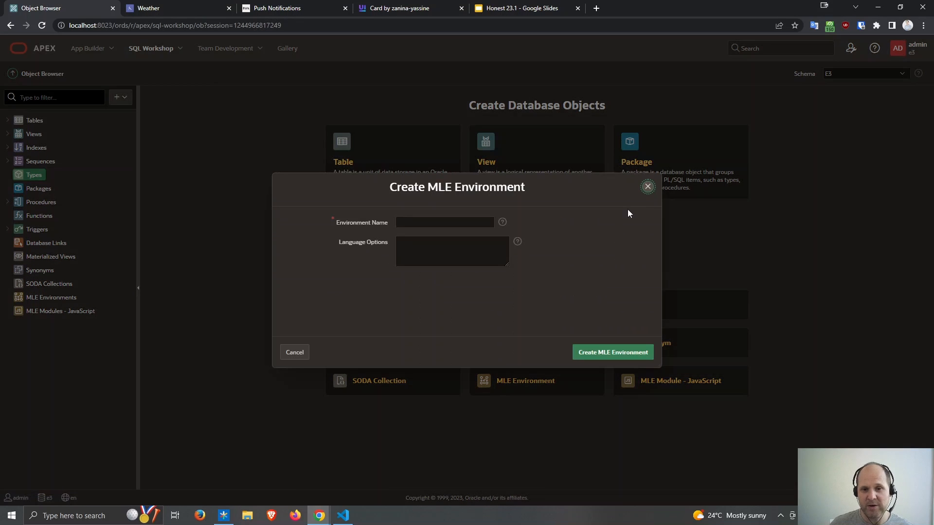
pyautogui.click(648, 186)
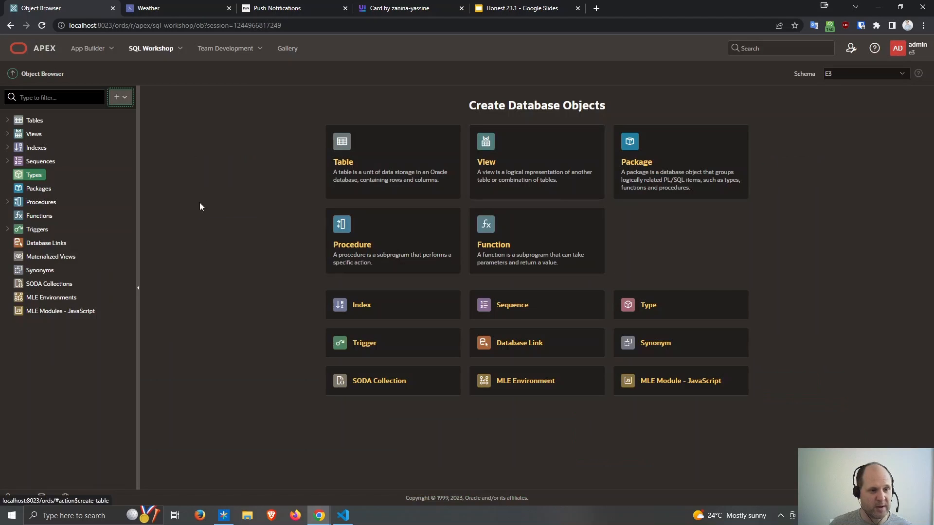
# - Check the actions offered for Triggers, Database Links and Materialized Views against the list of object types that can be created
pyautogui.rightClick(31, 232)
pyautogui.rightClick(28, 243)
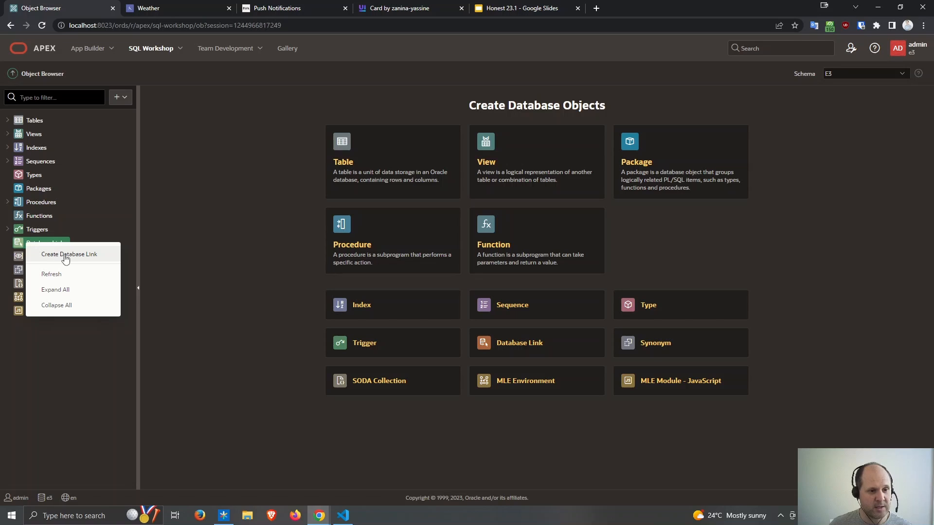
pyautogui.rightClick(16, 258)
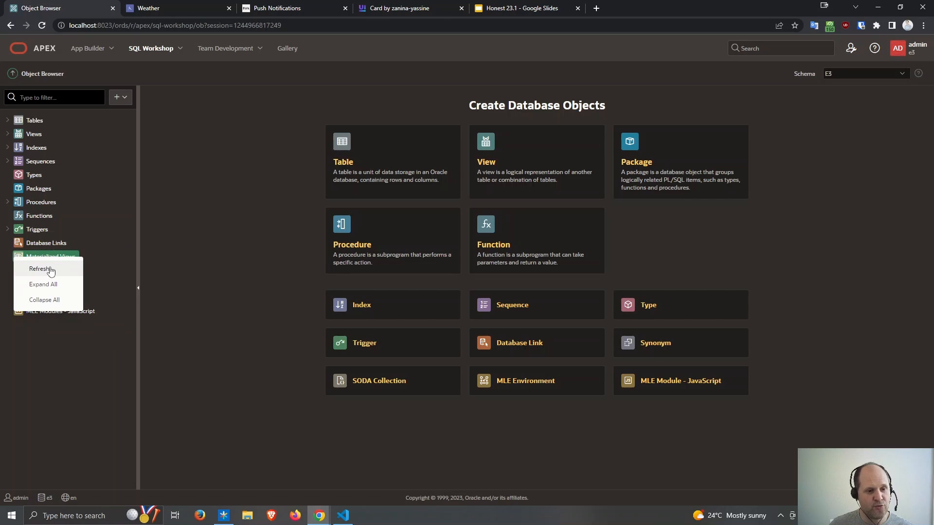
pyautogui.click(92, 257)
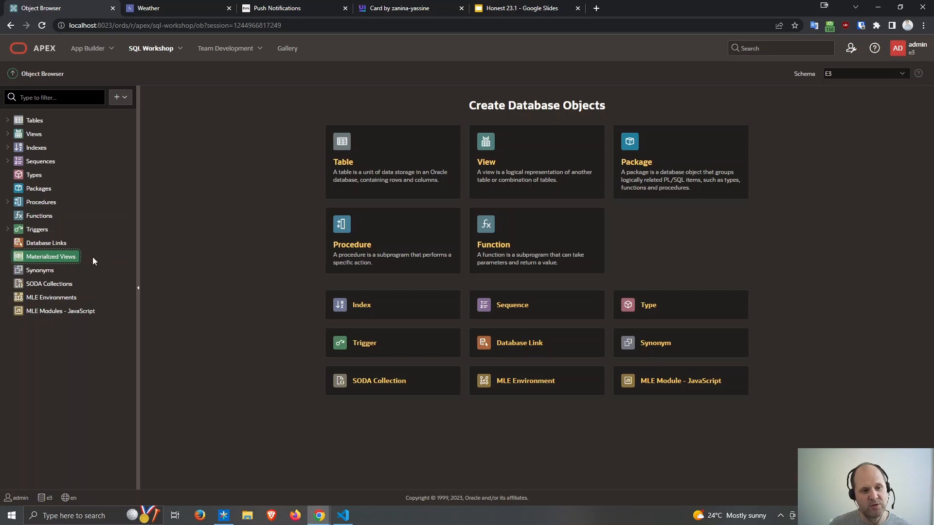
pyautogui.click(120, 97)
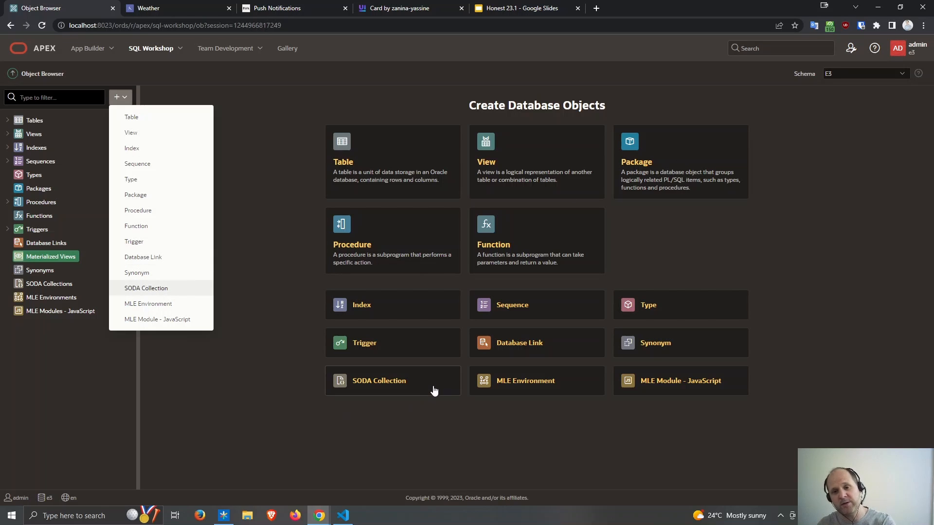
pyautogui.click(293, 188)
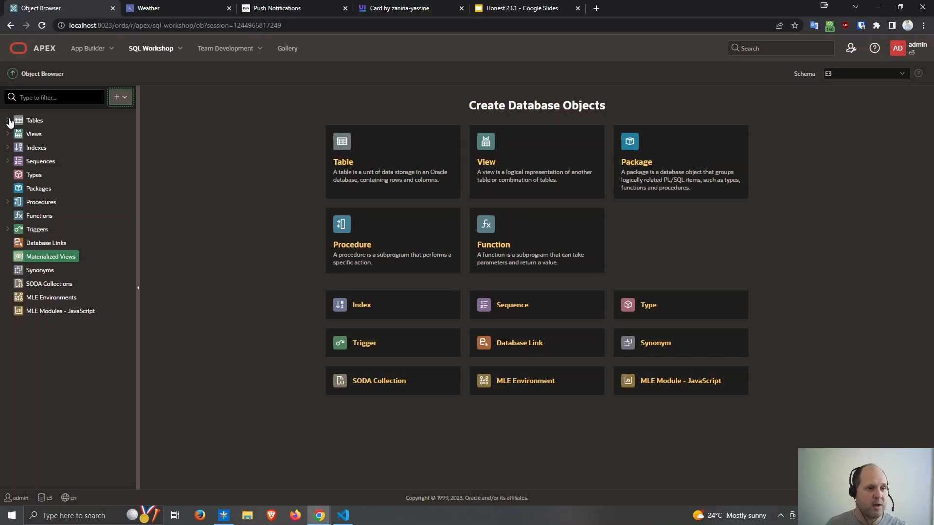
# - Filter the object tree by "emp"
pyautogui.click(20, 98)
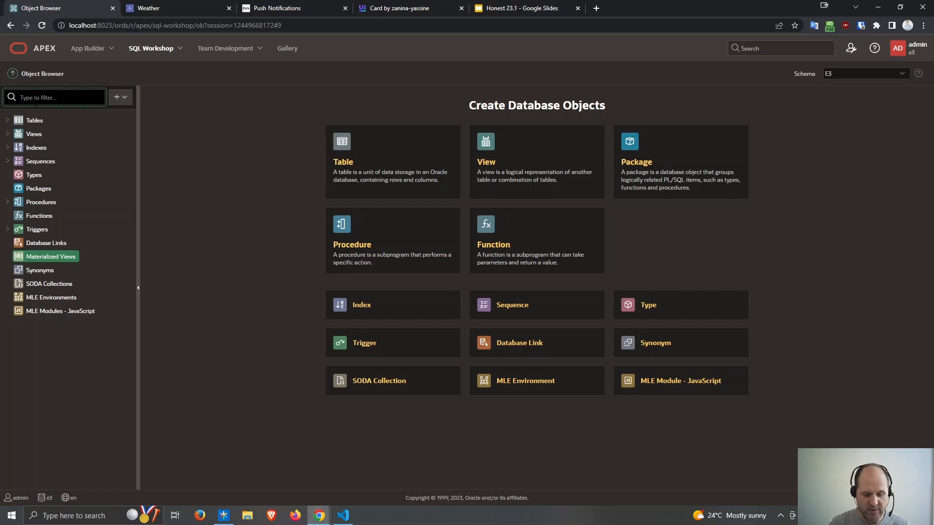
pyautogui.write('emp')
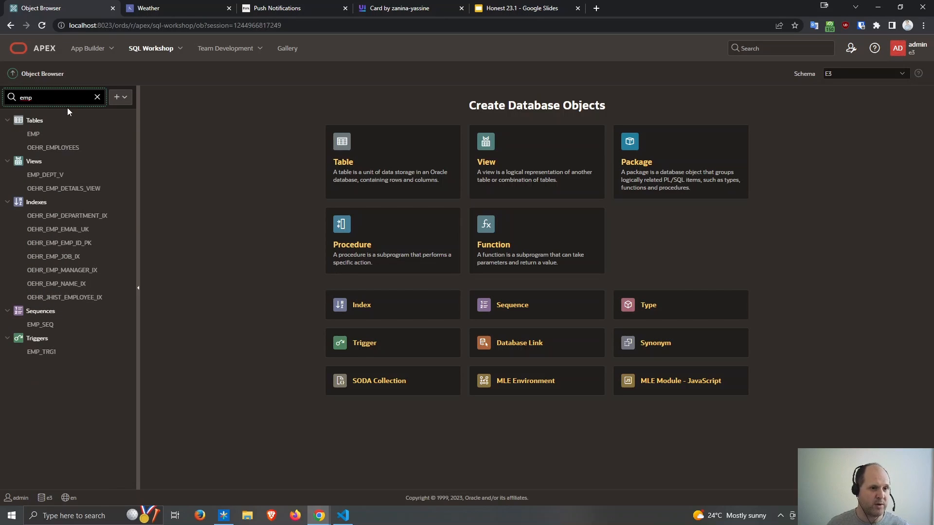
# - Clear the object tree filter and collapse the Tables, Views, Indexes, Sequences, Procedures and Triggers nodes
pyautogui.click(97, 96)
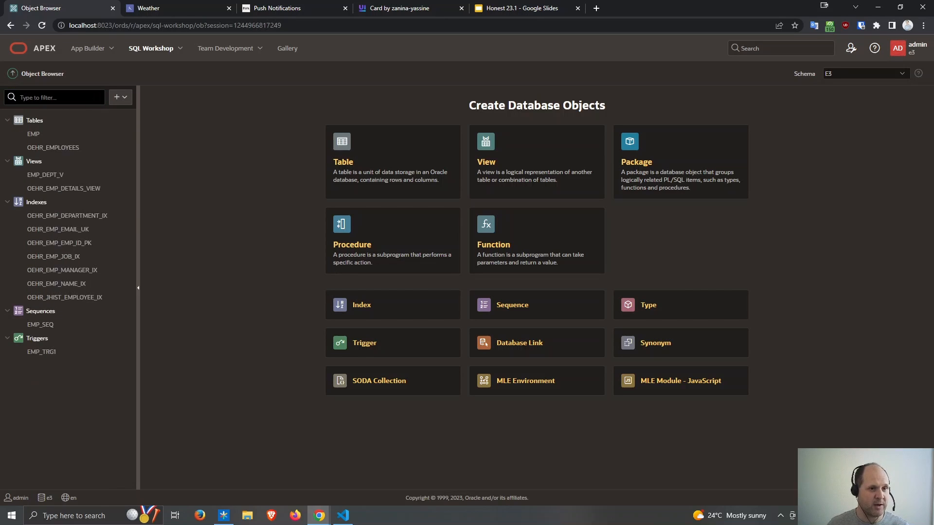
pyautogui.click(7, 120)
pyautogui.click(7, 134)
pyautogui.click(7, 148)
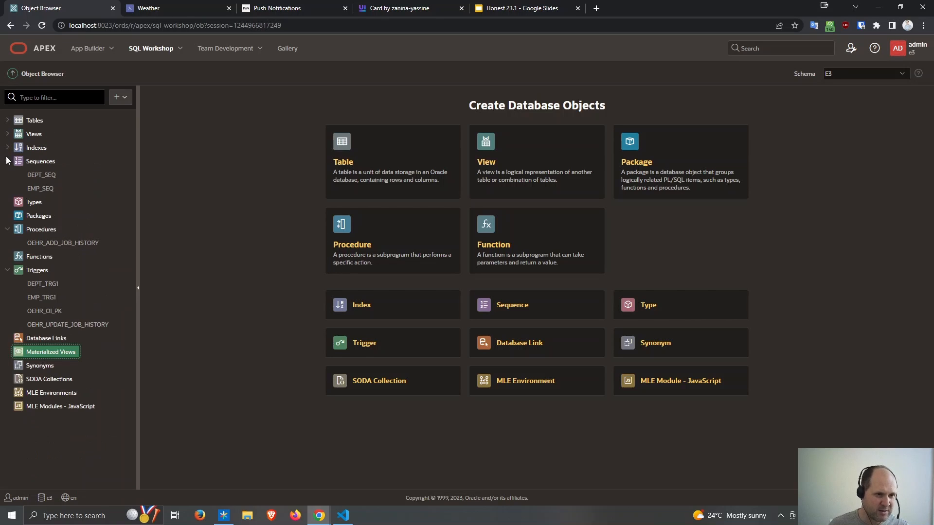
pyautogui.click(8, 161)
pyautogui.click(7, 202)
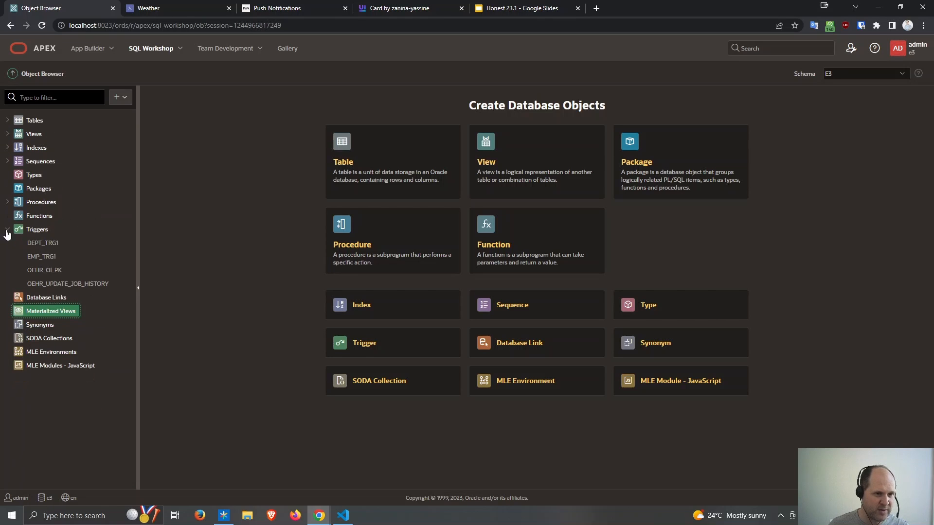
pyautogui.click(7, 230)
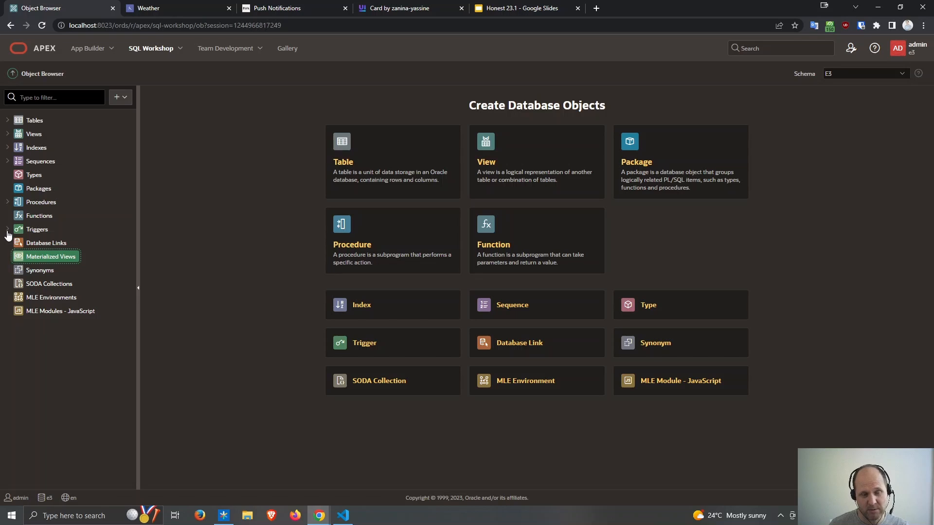
# - Start creating a table named MATTY with Default semantics and the comment "Table Comment"
pyautogui.click(384, 151)
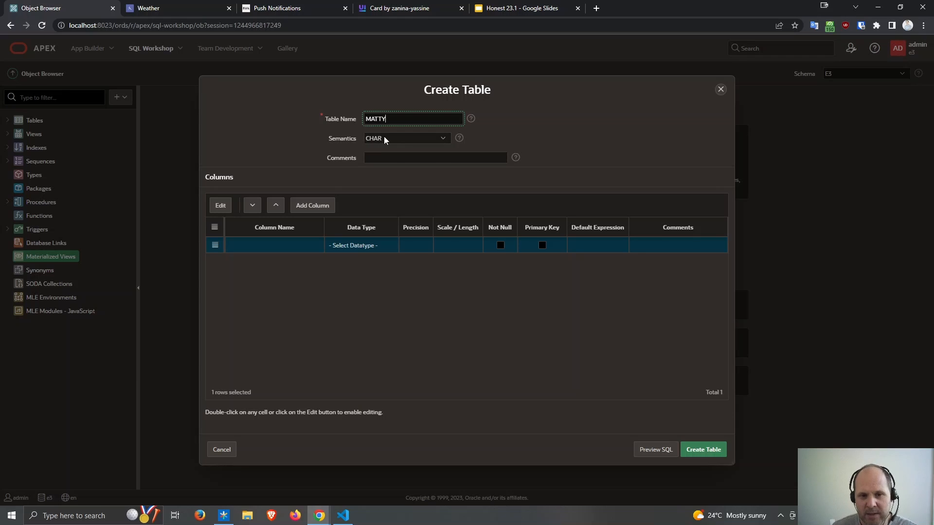
pyautogui.click(384, 138)
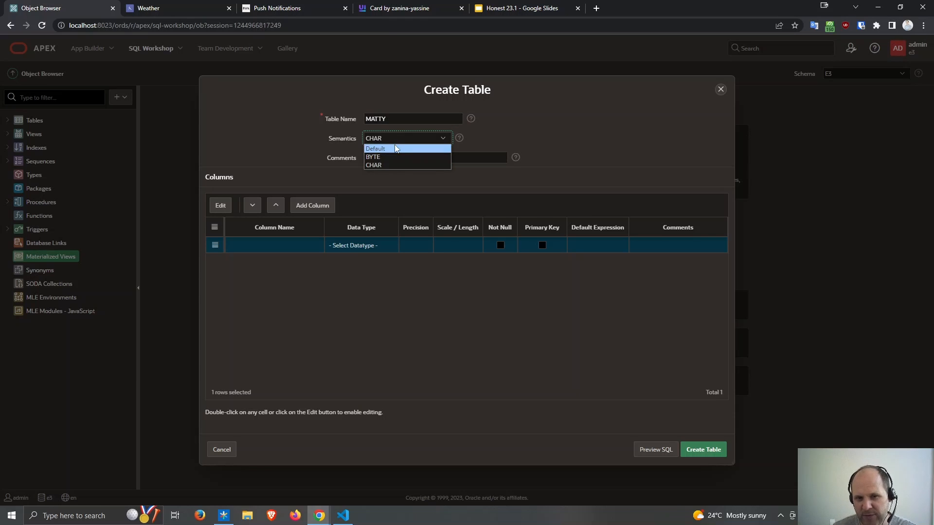
pyautogui.click(397, 148)
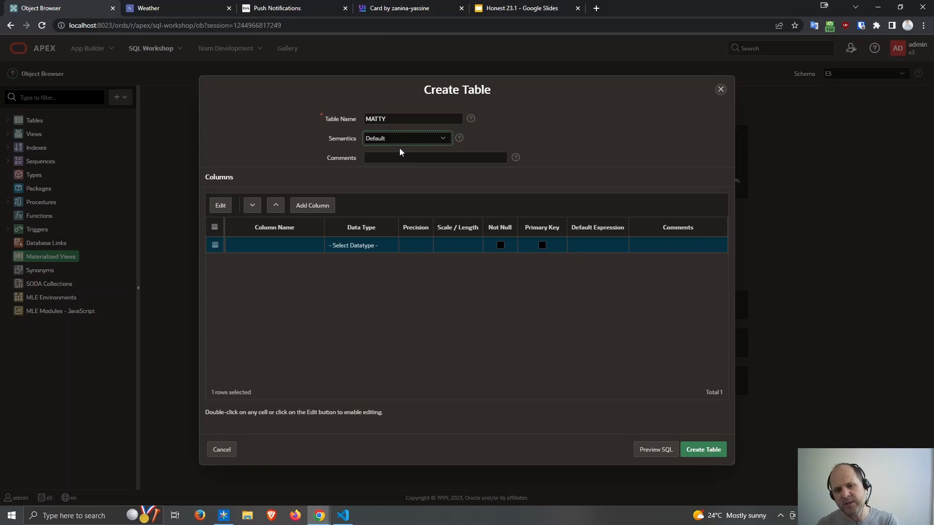
pyautogui.click(408, 157)
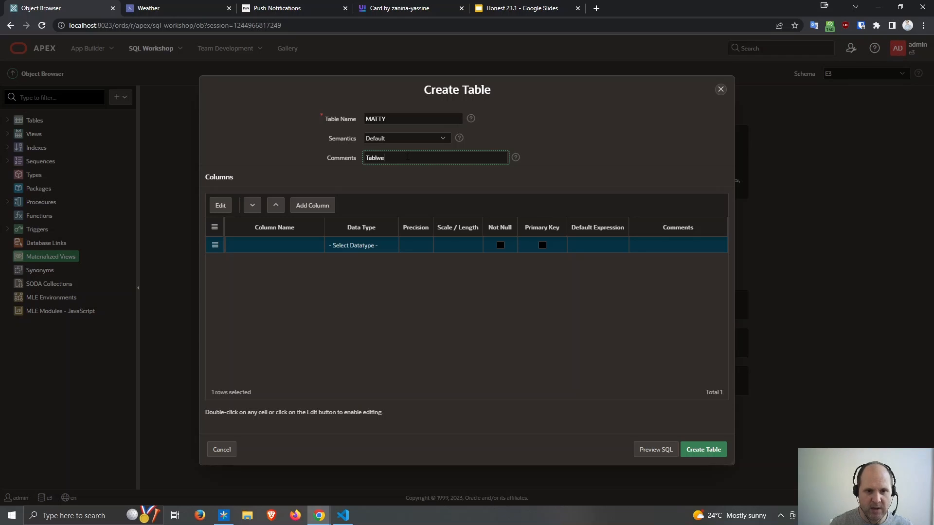
pyautogui.write('Table Commeny')
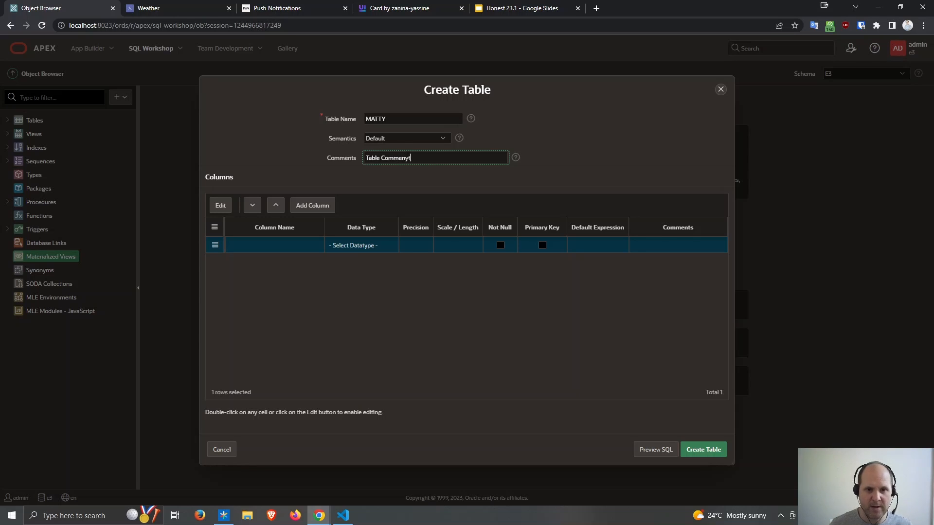
pyautogui.write('tt')
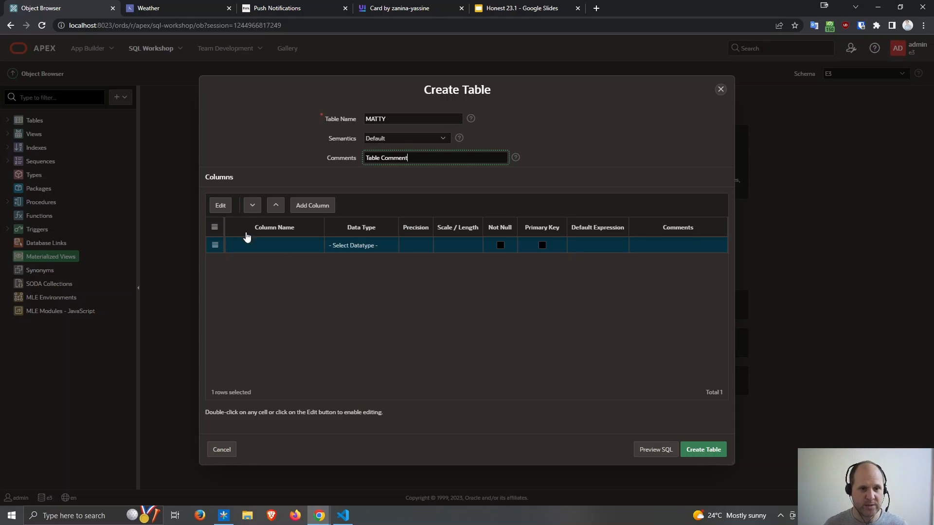
# - Define the first column as ID with data type NUMBER and make it the primary key
pyautogui.click(219, 210)
pyautogui.click(242, 244)
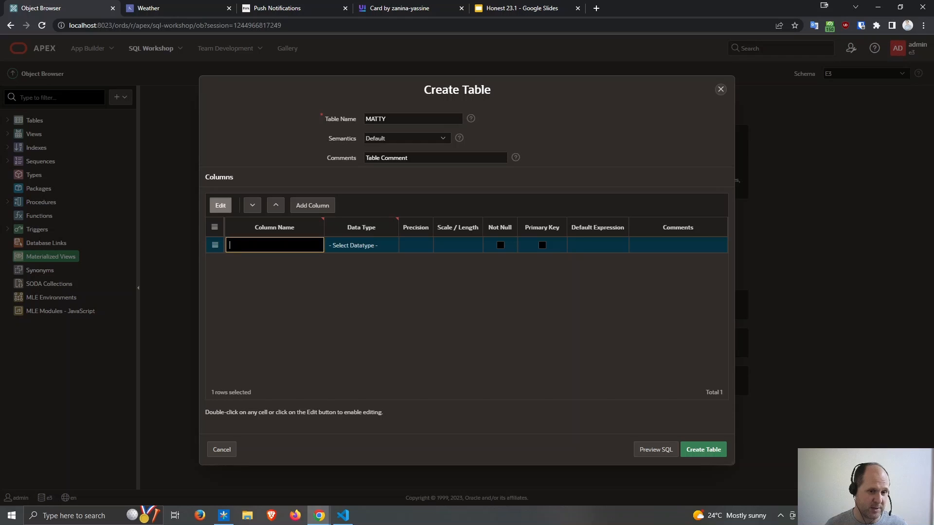
pyautogui.click(378, 246)
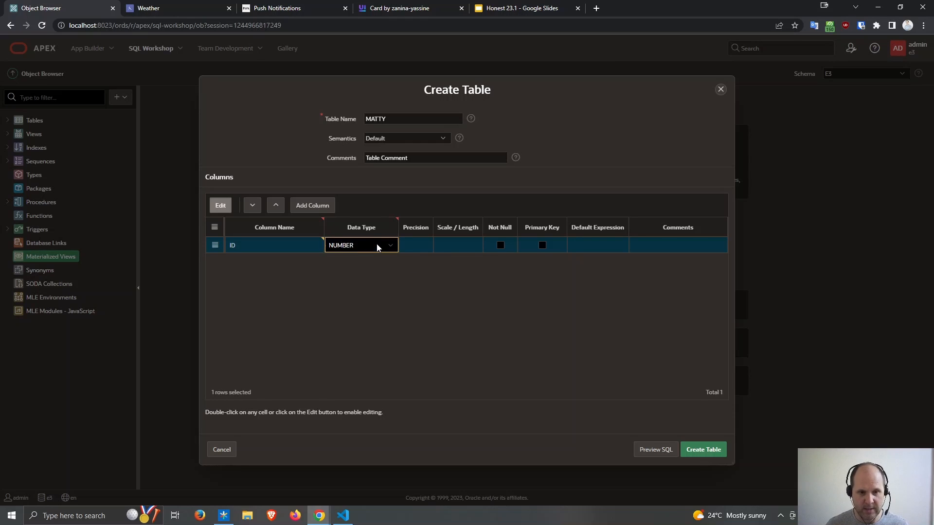
pyautogui.click(535, 247)
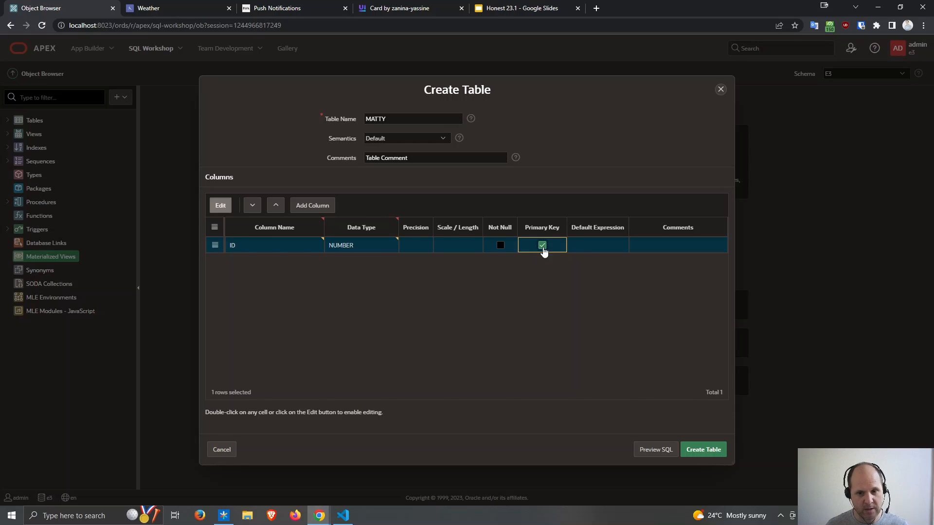
pyautogui.click(541, 246)
# - Add a NAME column with data type VARCHAR2 and a length of 22
pyautogui.click(313, 205)
pyautogui.write('N')
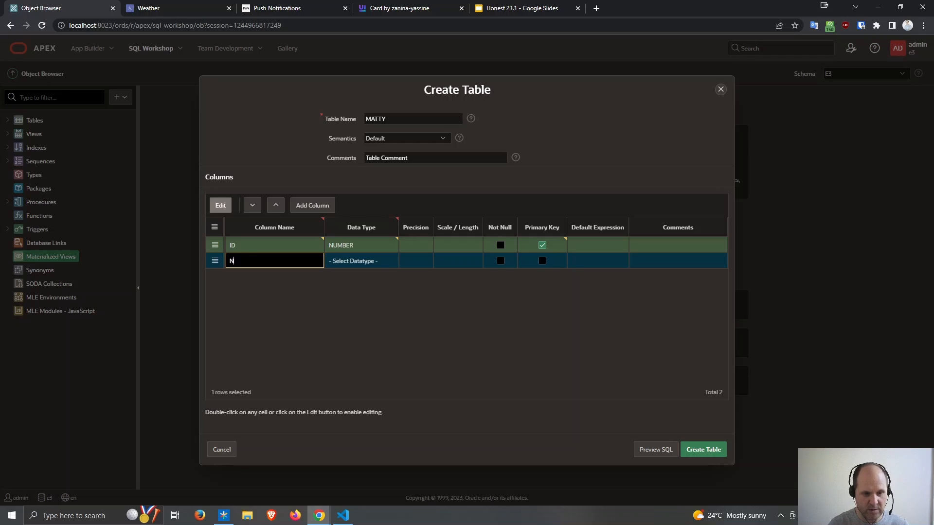
pyautogui.write('AME')
pyautogui.press('Tab')
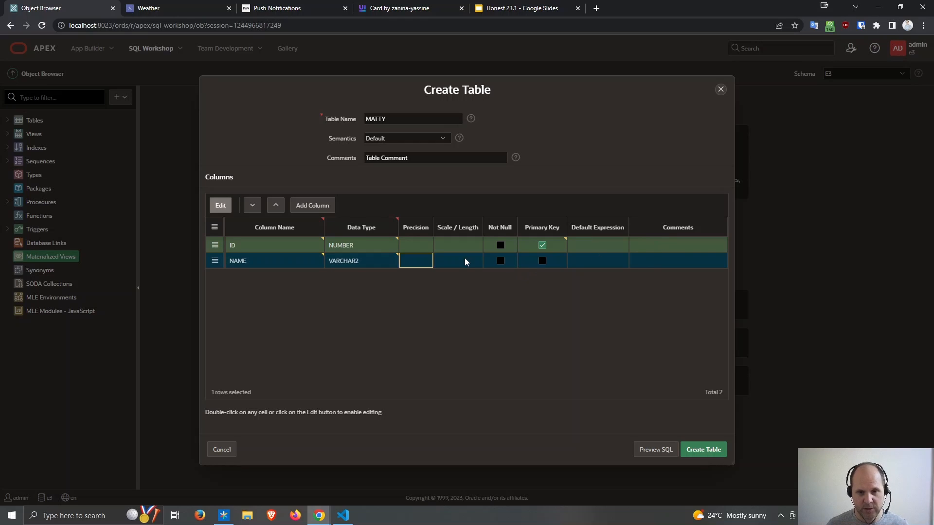
pyautogui.click(465, 258)
pyautogui.write('22')
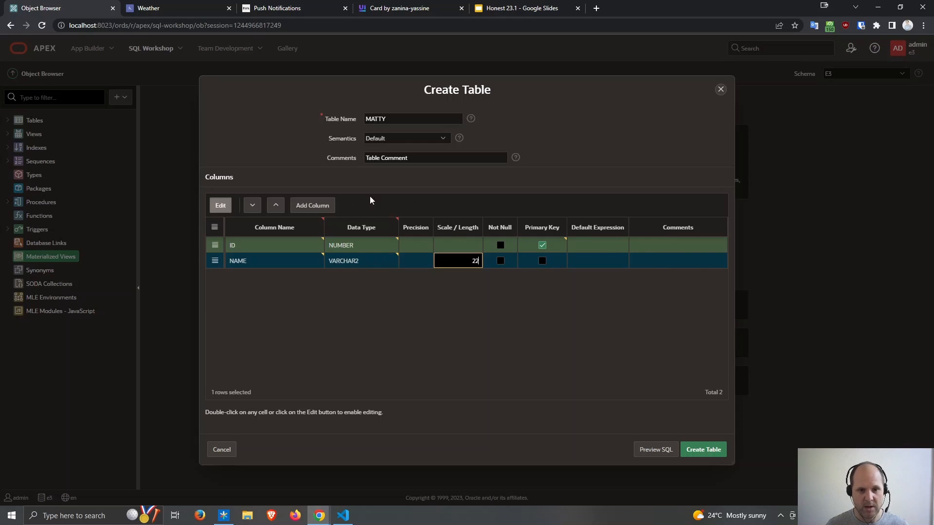
# - Add a SHOE column with data type NUMBER and delete it again
pyautogui.click(315, 206)
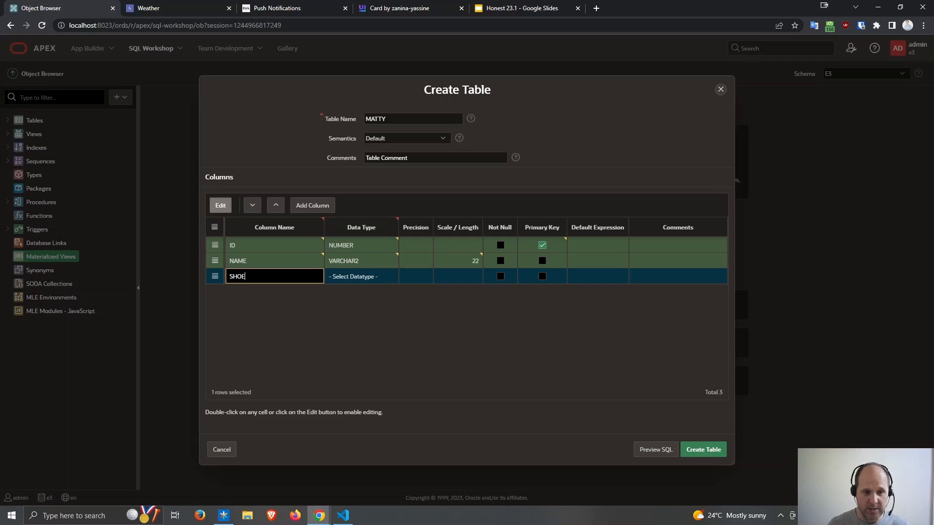
pyautogui.press('Tab')
pyautogui.press('n')
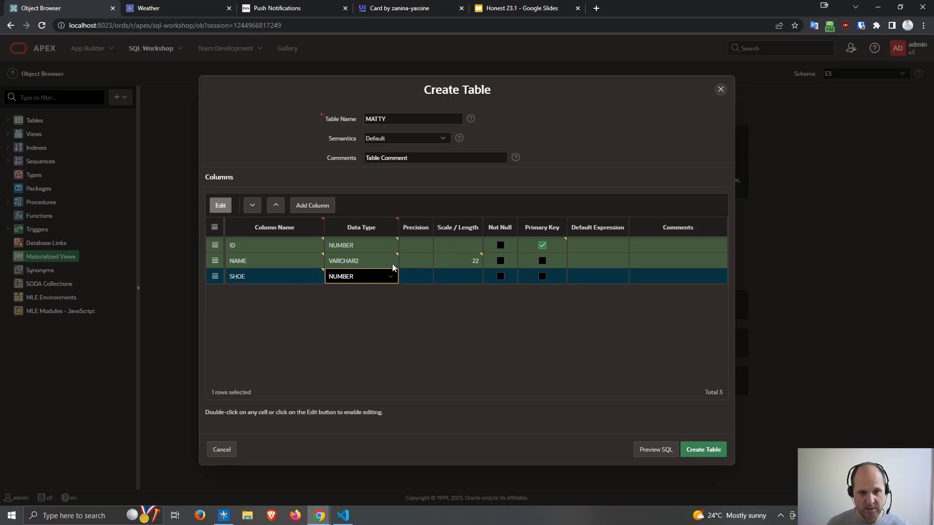
pyautogui.click(379, 263)
pyautogui.click(214, 276)
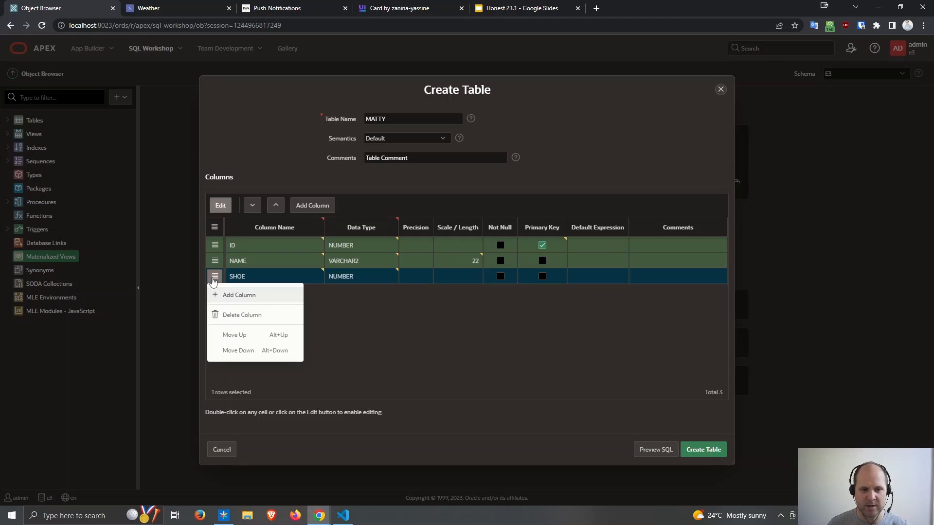
pyautogui.click(236, 316)
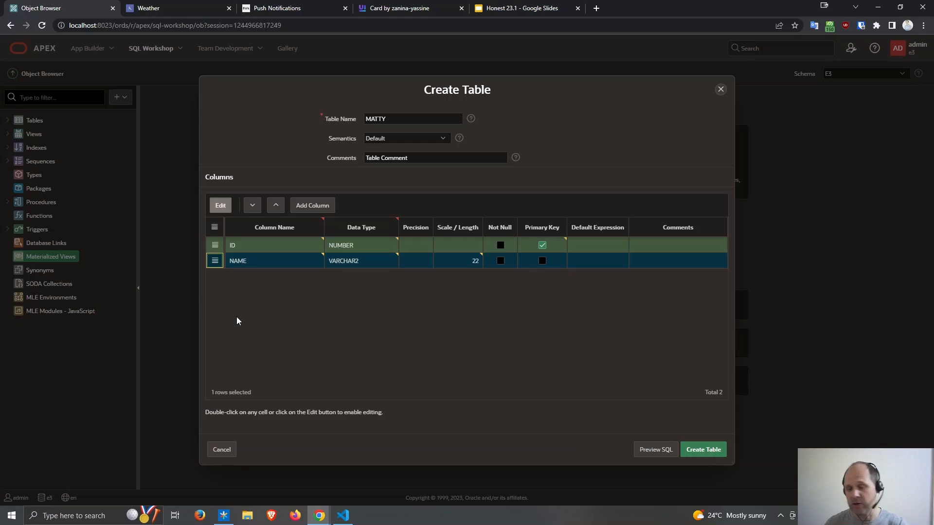
# - Add the SHOE column again as NUMBER, preview the table's SQL script and return to the column definitions
pyautogui.click(308, 206)
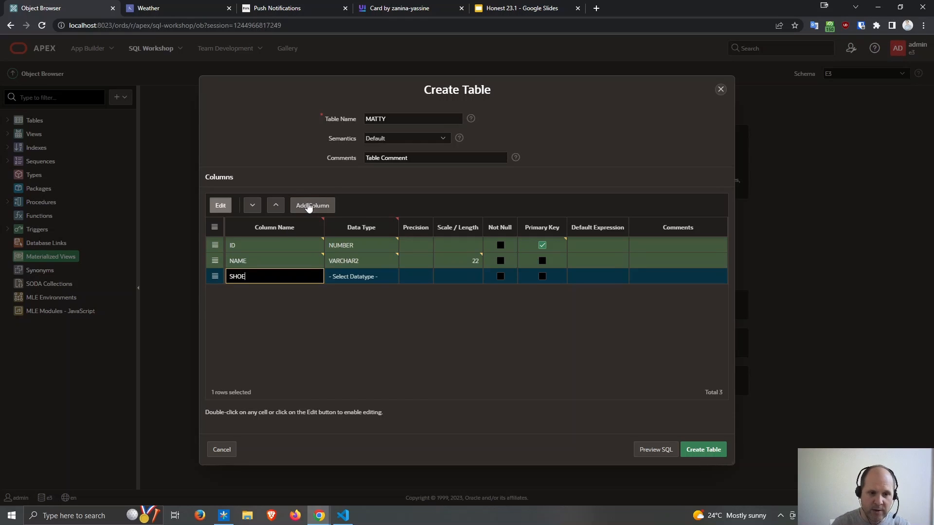
pyautogui.press('Tab')
pyautogui.press('n')
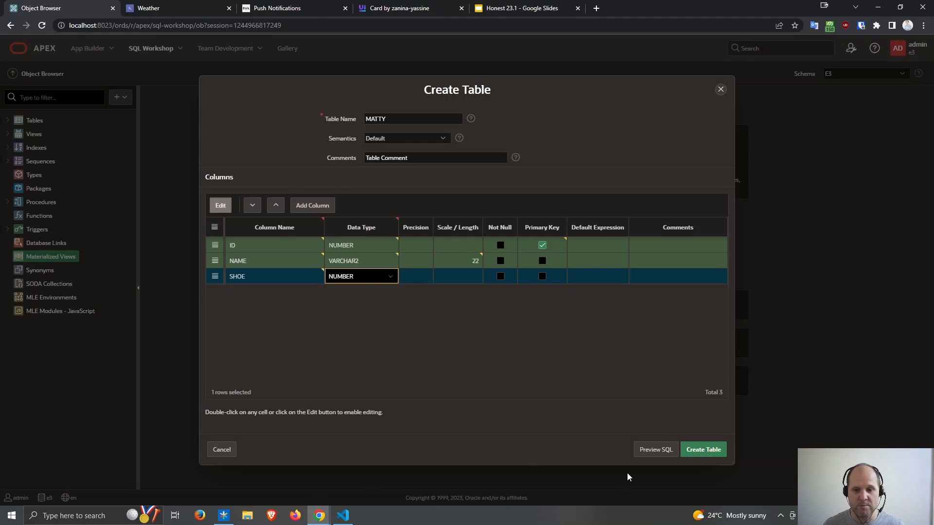
pyautogui.click(655, 450)
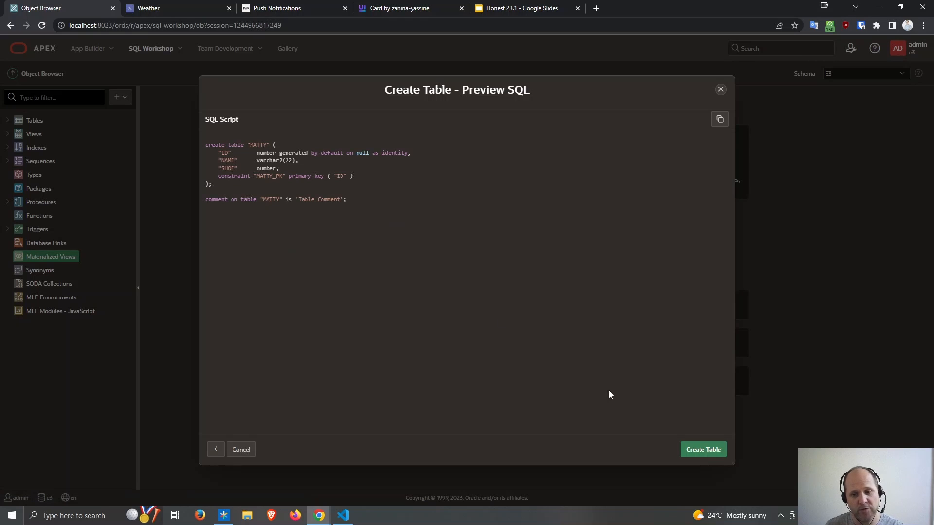
pyautogui.click(218, 455)
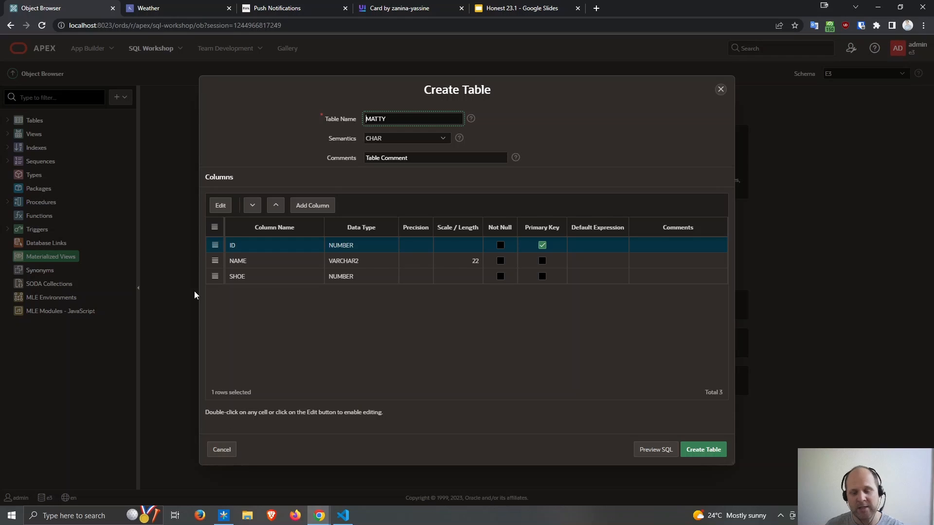
# - Delete the SHOE column and check the actions offered for its row
pyautogui.click(215, 276)
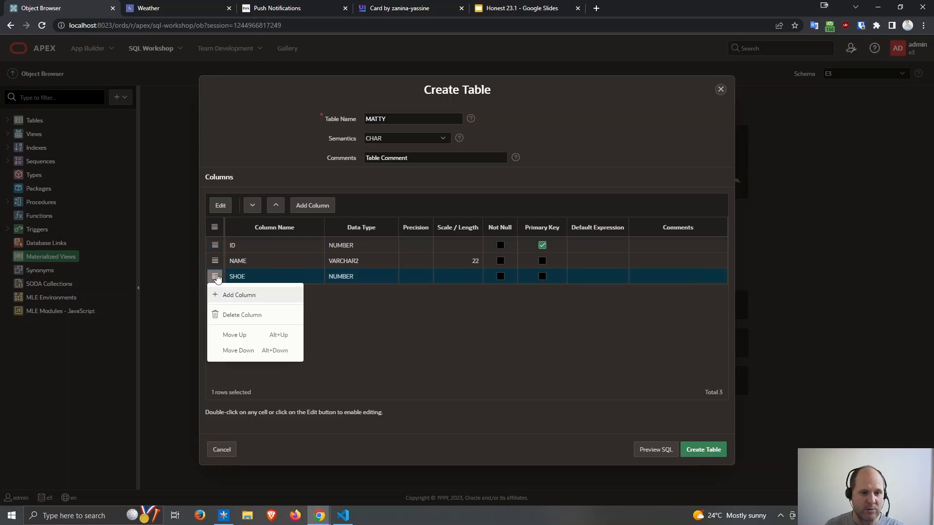
pyautogui.click(246, 315)
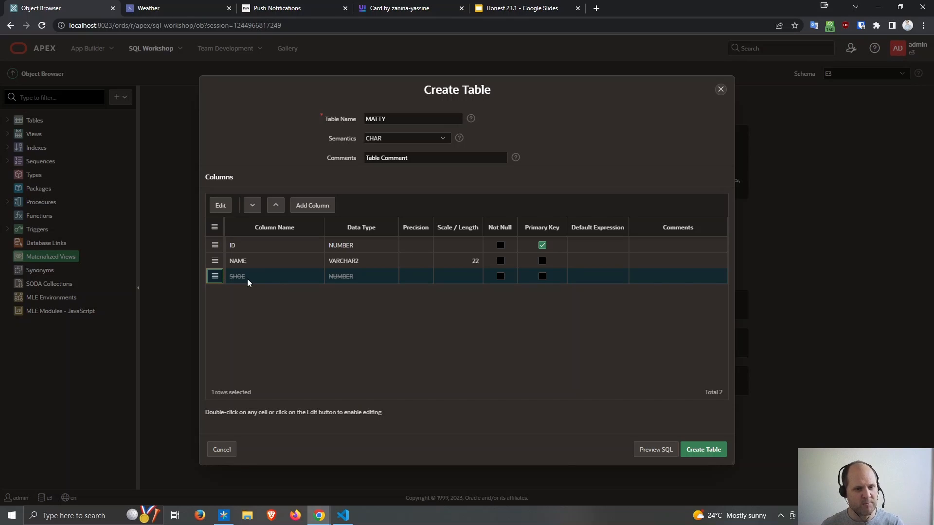
pyautogui.click(214, 277)
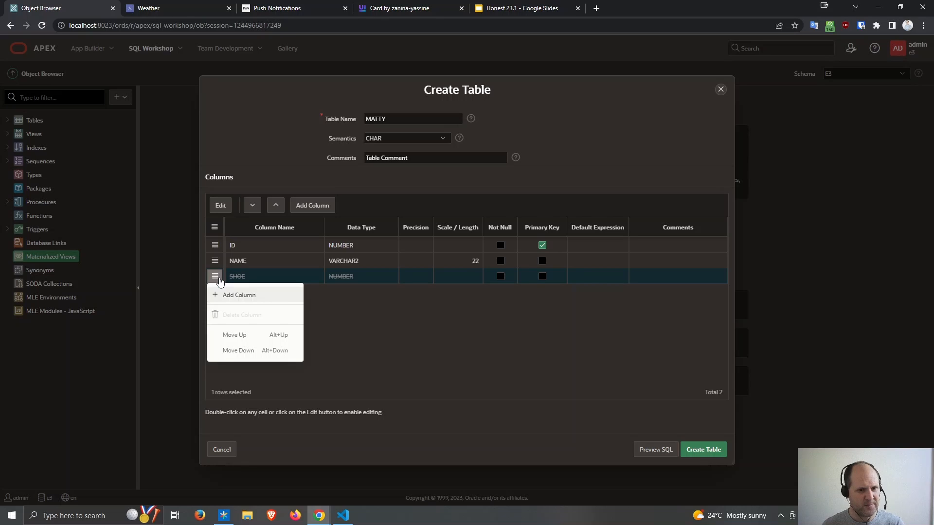
# - Try to clear the deleted SHOE row from the column grid by refreshing the rows
pyautogui.click(215, 246)
pyautogui.click(216, 245)
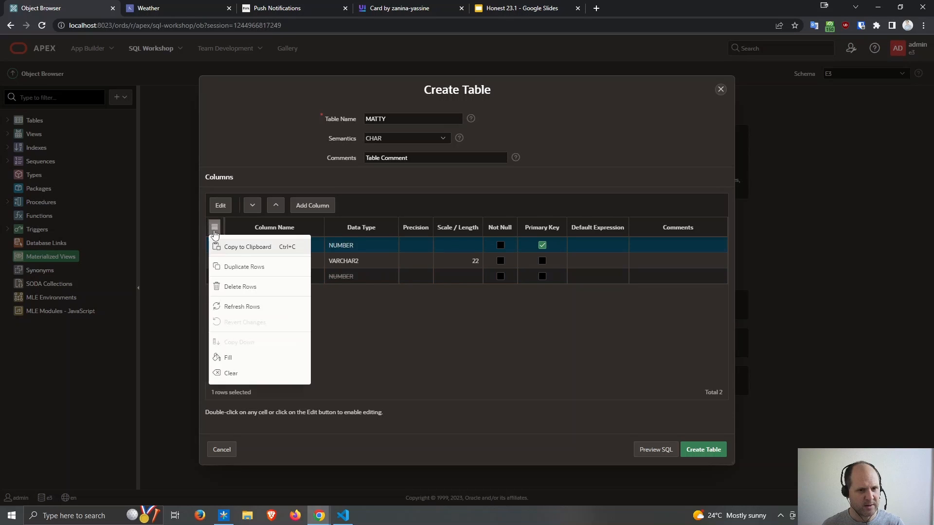
pyautogui.click(237, 312)
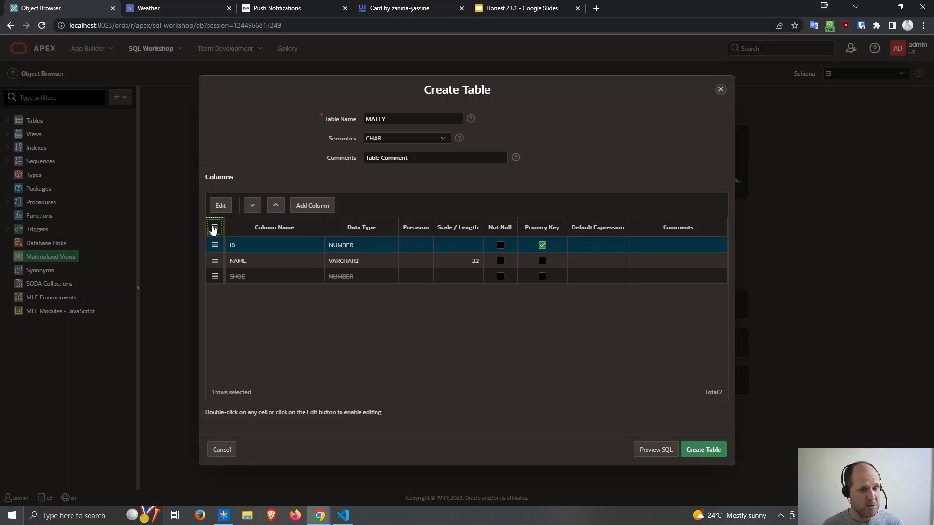
pyautogui.click(215, 227)
pyautogui.click(253, 312)
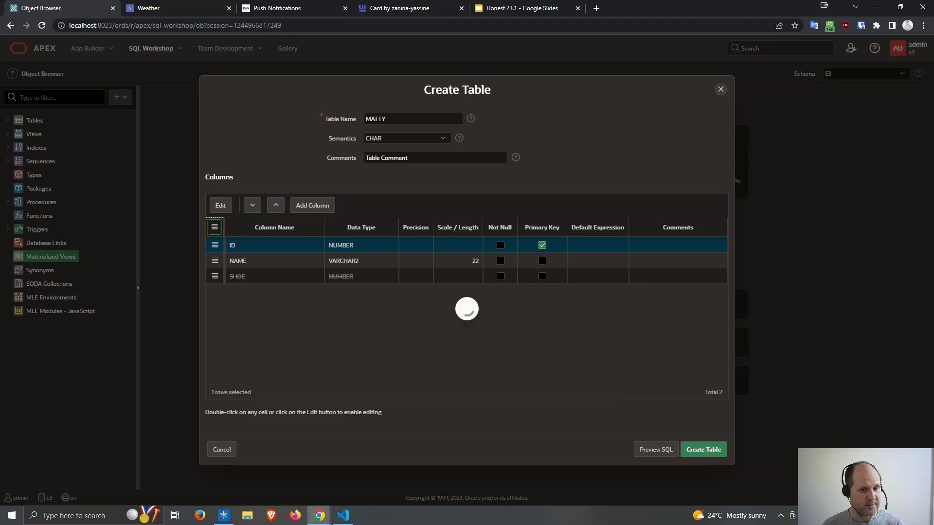
pyautogui.click(215, 276)
pyautogui.click(339, 263)
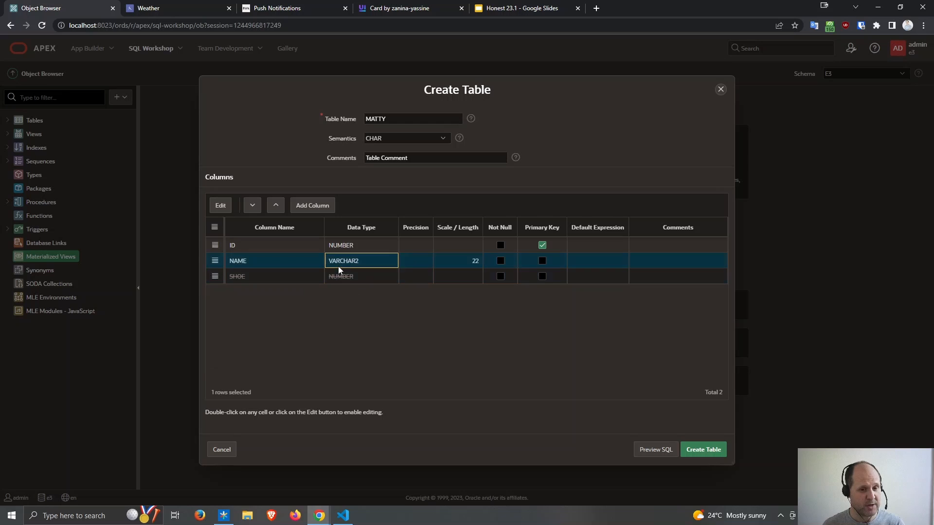
# - Add an ADDRESS column with data type VARCHAR2 and a length of 22 below NAME
pyautogui.click(313, 206)
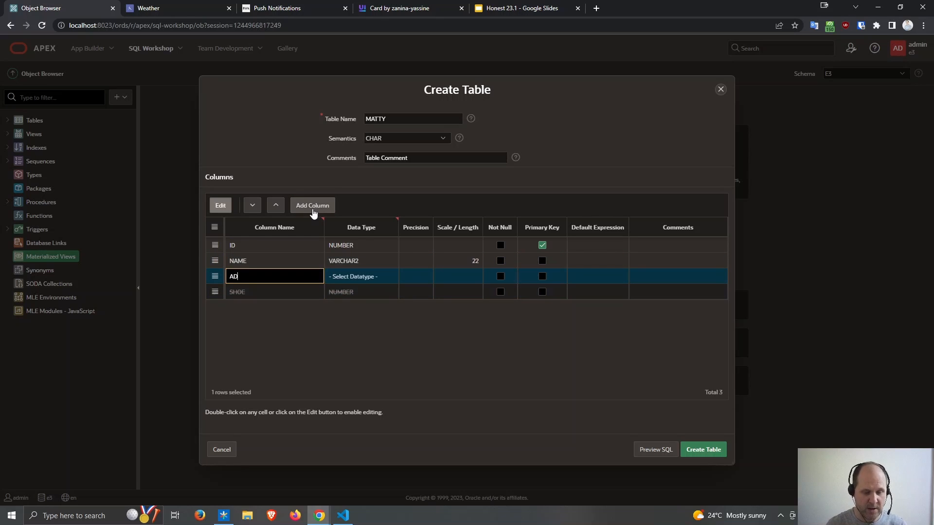
pyautogui.write('ADDRESS')
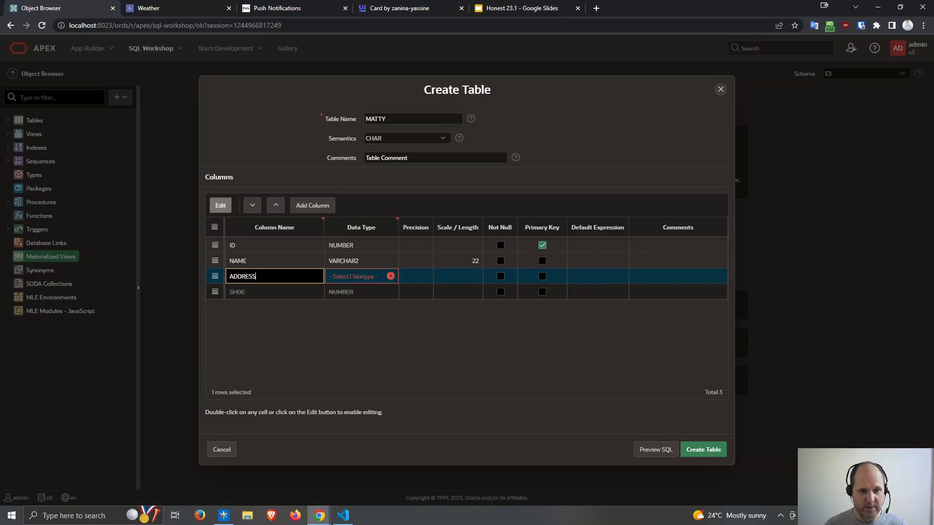
pyautogui.click(351, 276)
pyautogui.press('v')
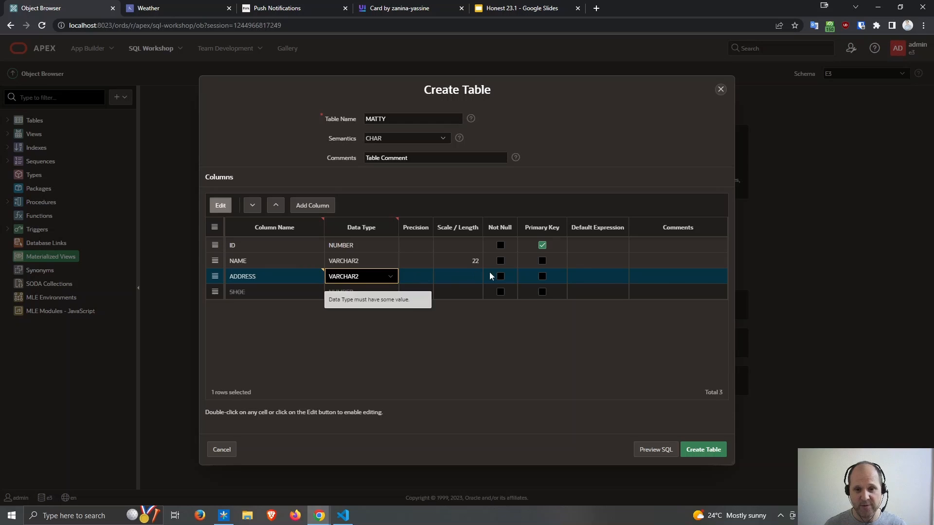
pyautogui.click(466, 275)
pyautogui.write('22')
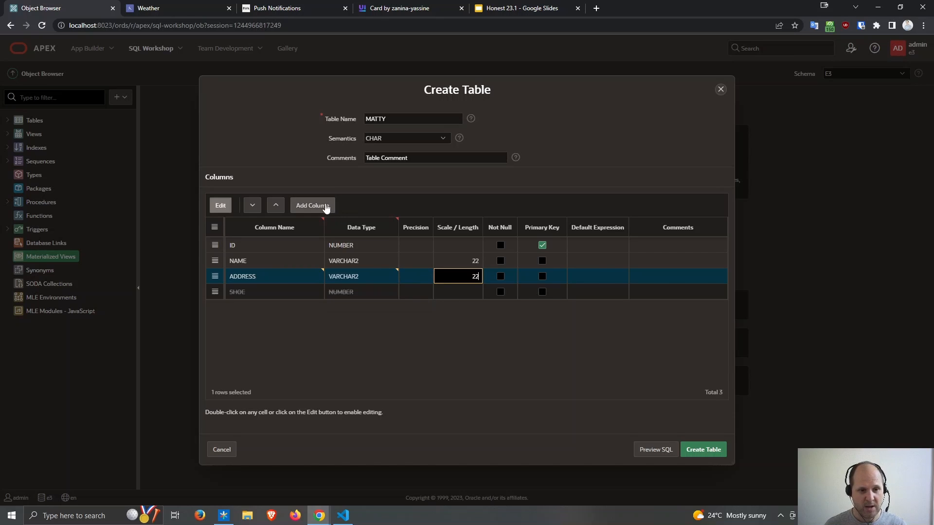
# - Move the ADDRESS row below the deleted SHOE row and add a HEIGHT column with data type NUMBER
pyautogui.click(292, 276)
pyautogui.click(260, 205)
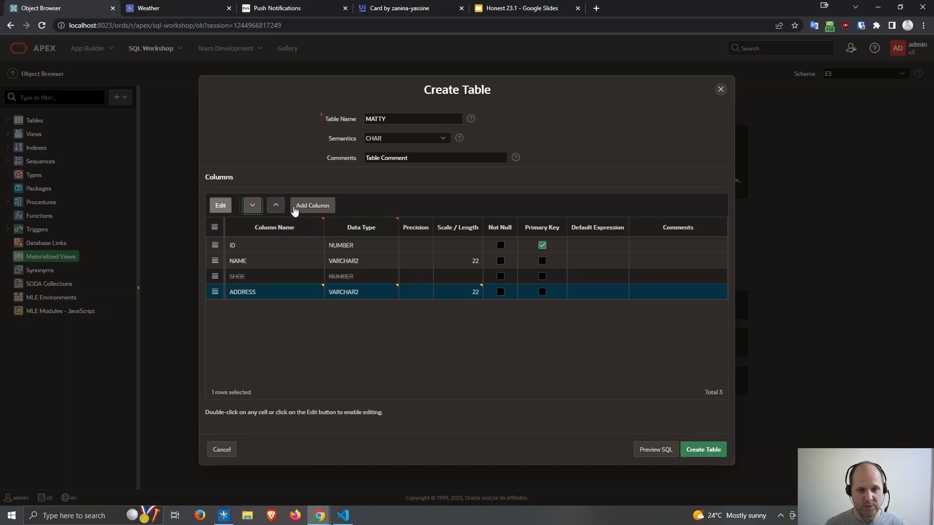
pyautogui.click(310, 206)
pyautogui.write('HEIGH')
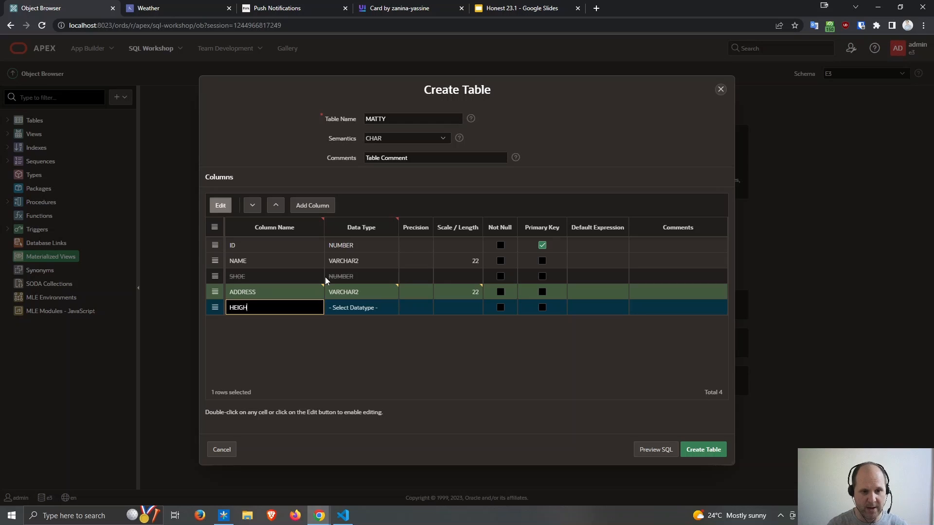
pyautogui.write('T')
pyautogui.press('Tab')
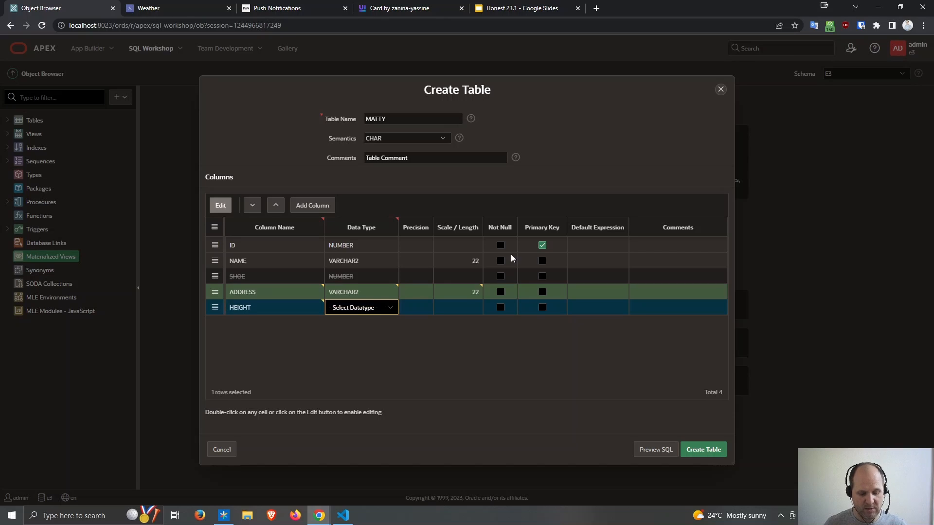
pyautogui.press('n')
pyautogui.press('Tab')
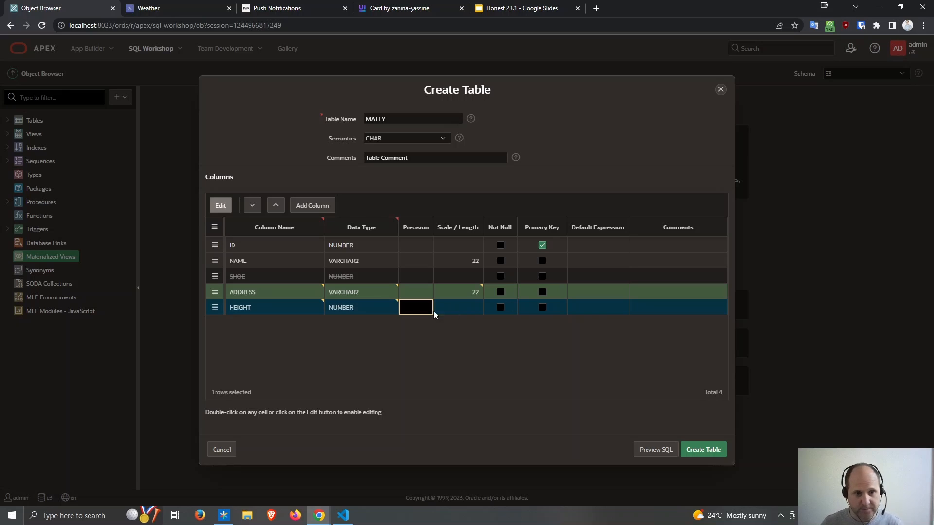
# - Enter "A Comment" as the comment for the NAME column and hide the Comments column from the grid
pyautogui.click(648, 267)
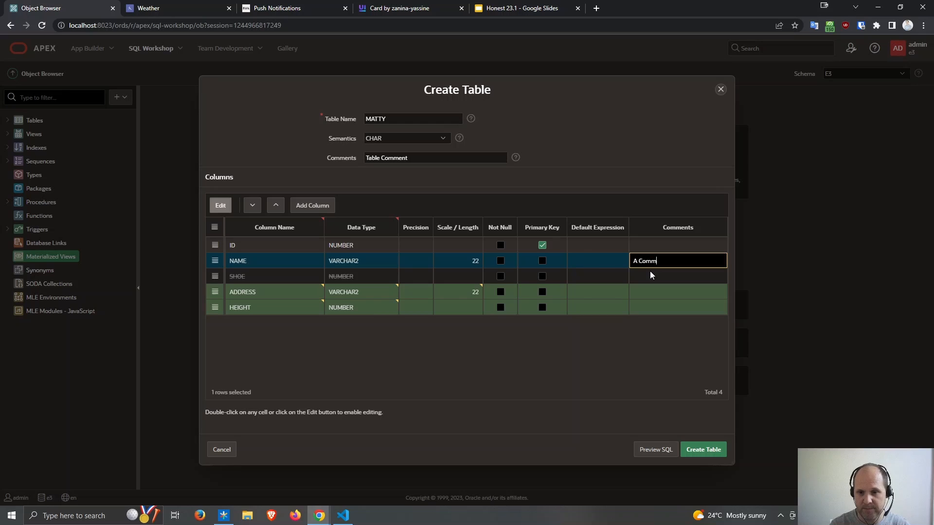
pyautogui.write('A Comment')
pyautogui.click(674, 234)
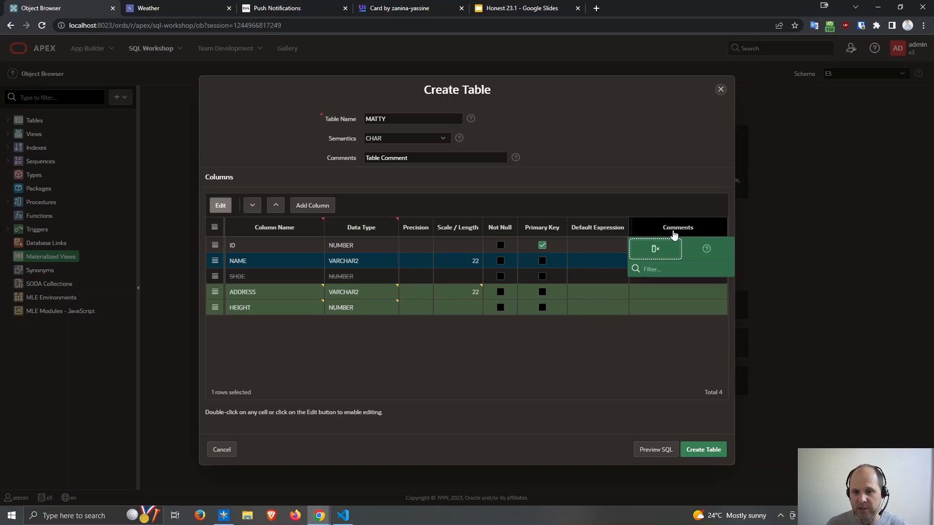
pyautogui.click(707, 248)
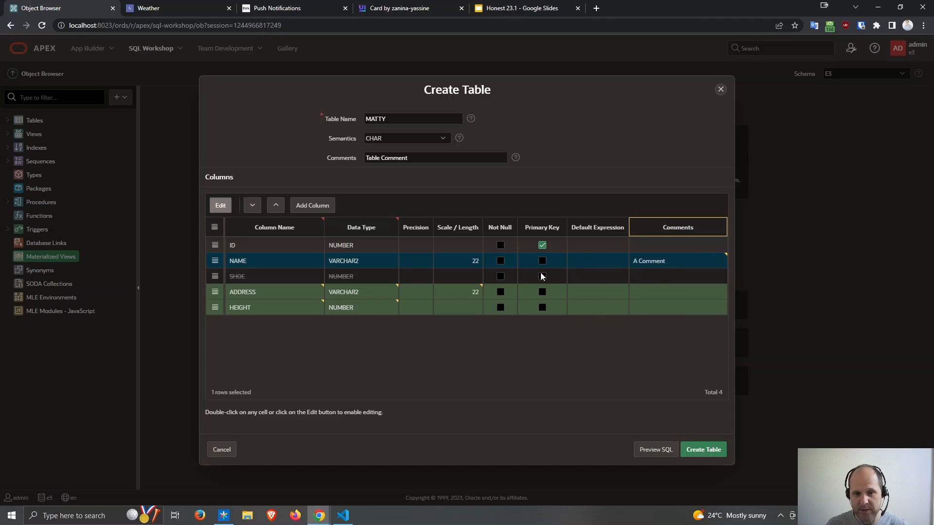
pyautogui.click(574, 243)
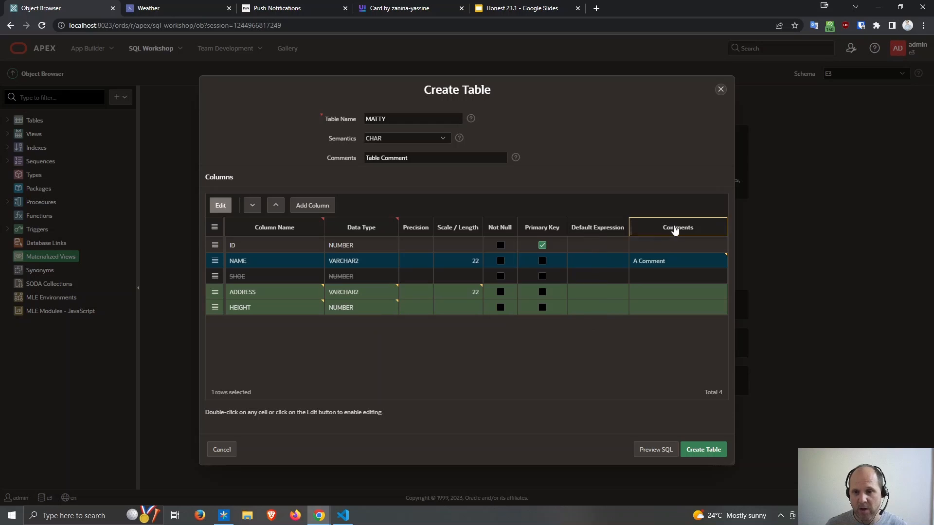
pyautogui.click(675, 229)
pyautogui.click(658, 250)
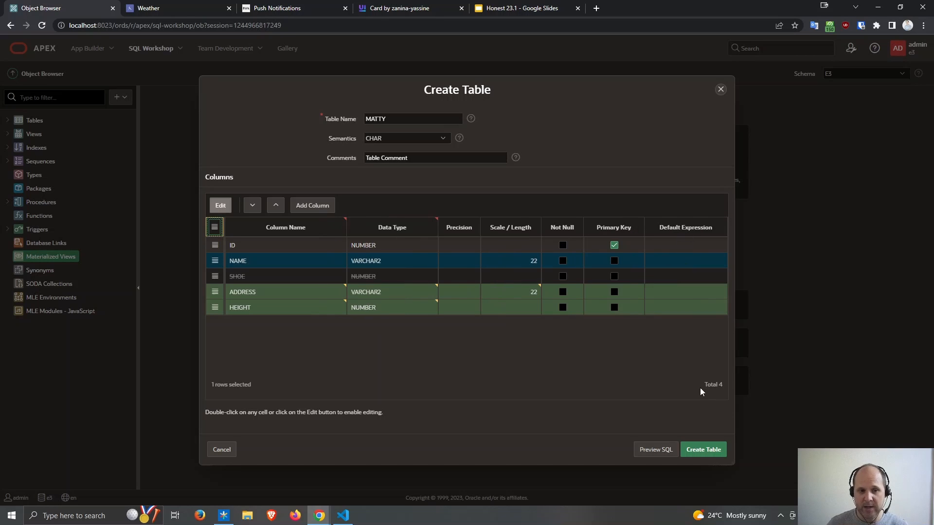
# - Check the selection actions of the column grid and the header options of Column Name and Data Type
pyautogui.click(214, 227)
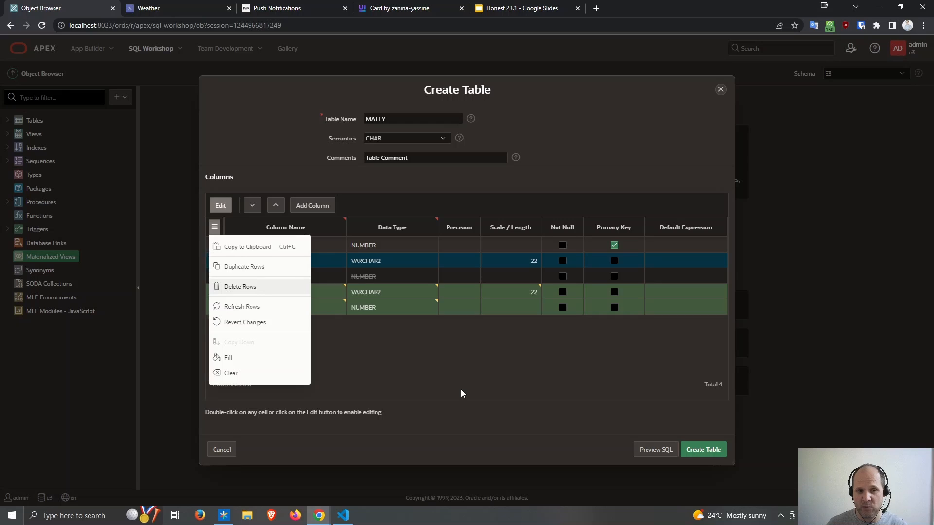
pyautogui.press('Escape')
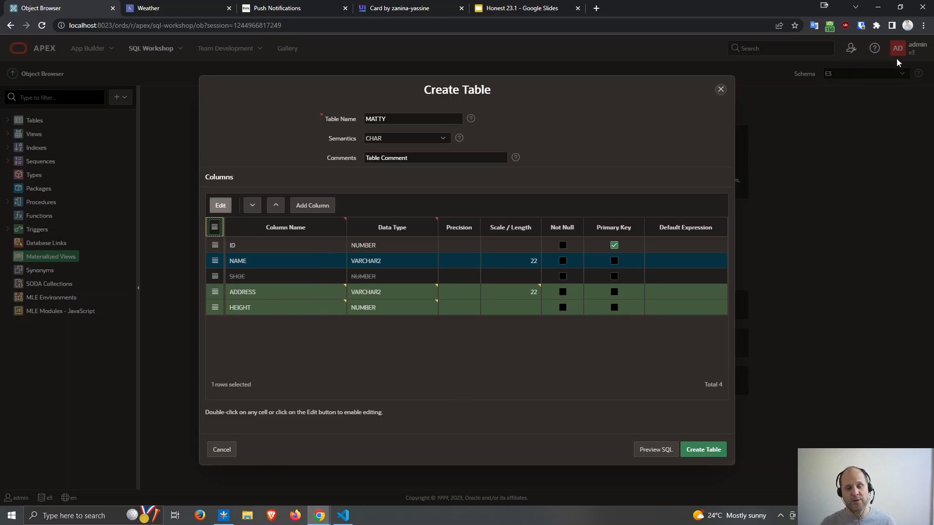
pyautogui.click(282, 232)
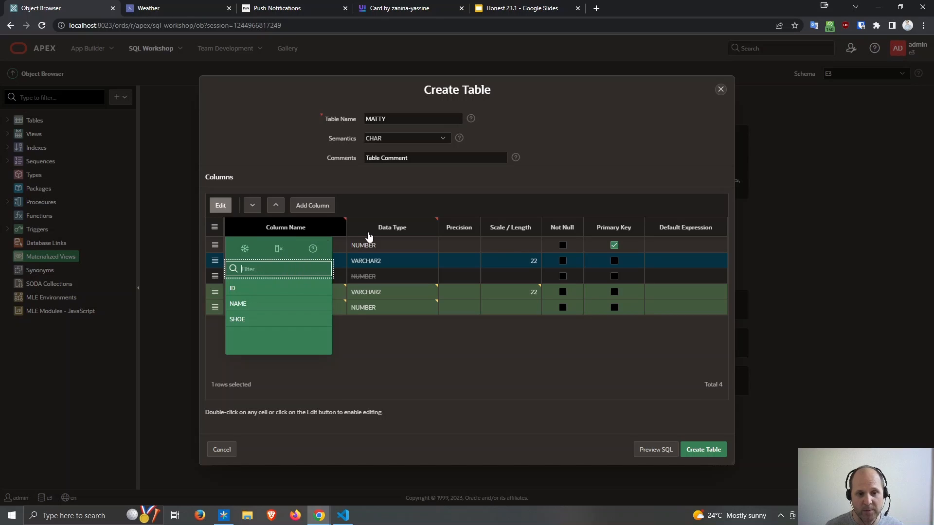
pyautogui.click(391, 228)
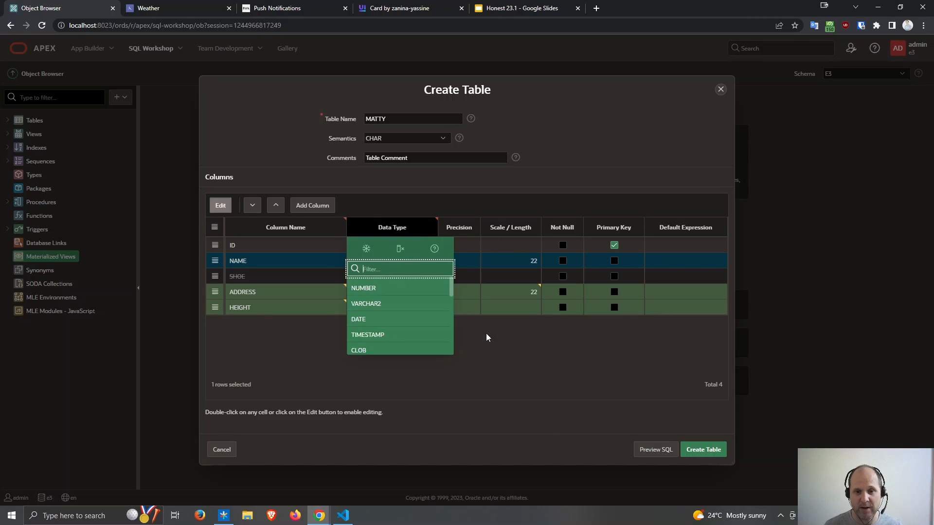
pyautogui.click(473, 392)
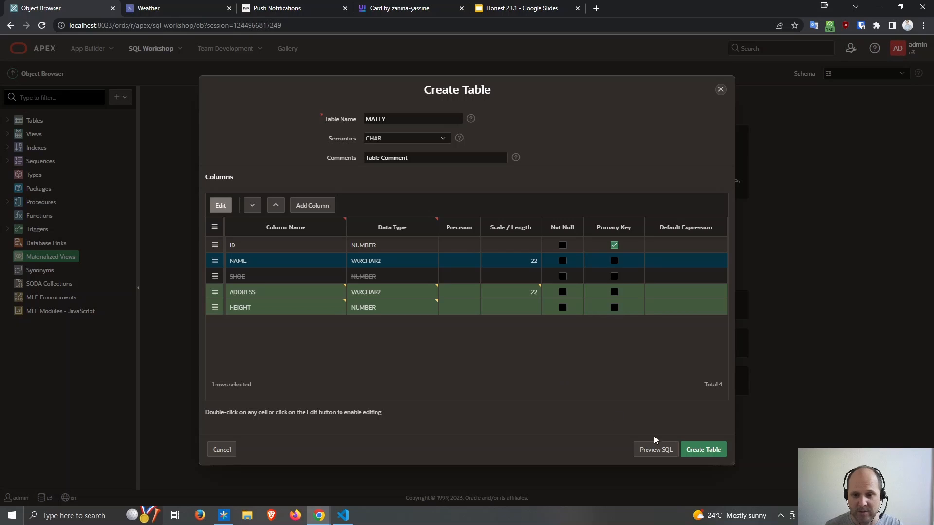
# - Create the MATTY table, check its sample queries and return to its column list
pyautogui.click(703, 450)
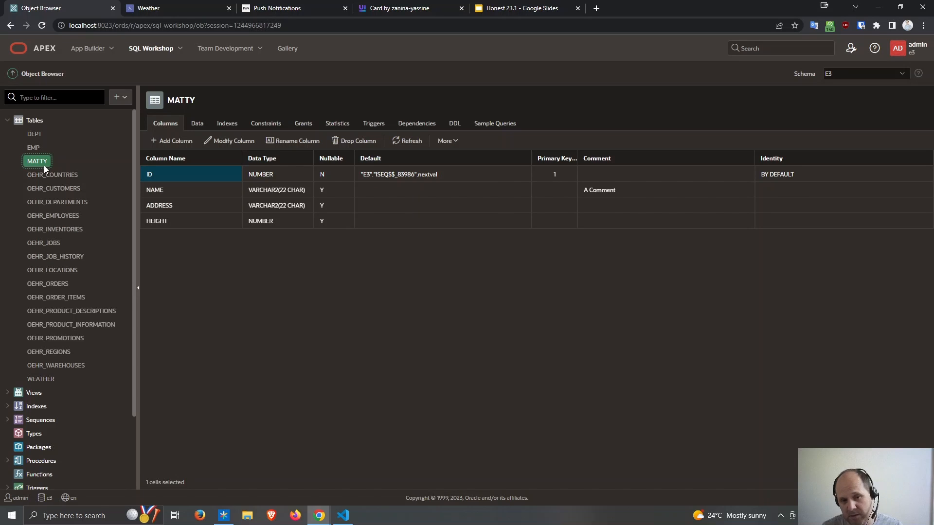
pyautogui.click(504, 124)
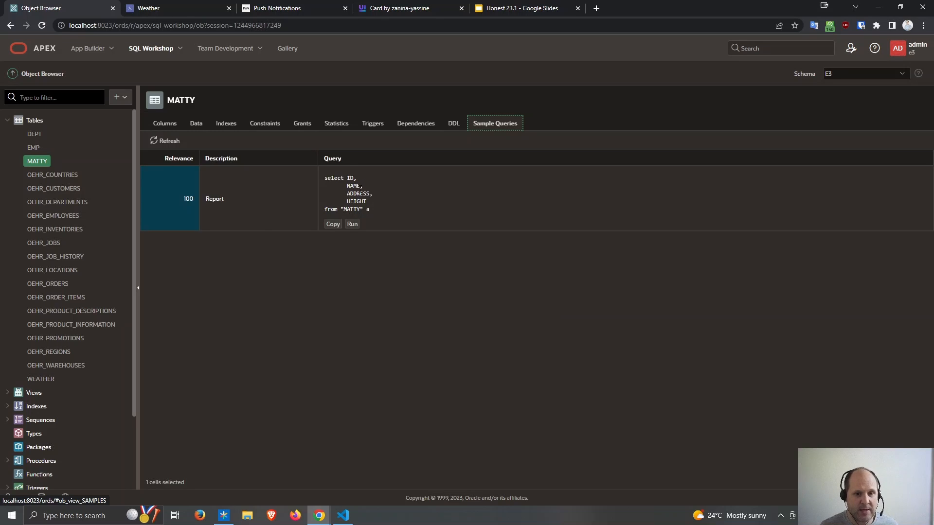
pyautogui.click(163, 122)
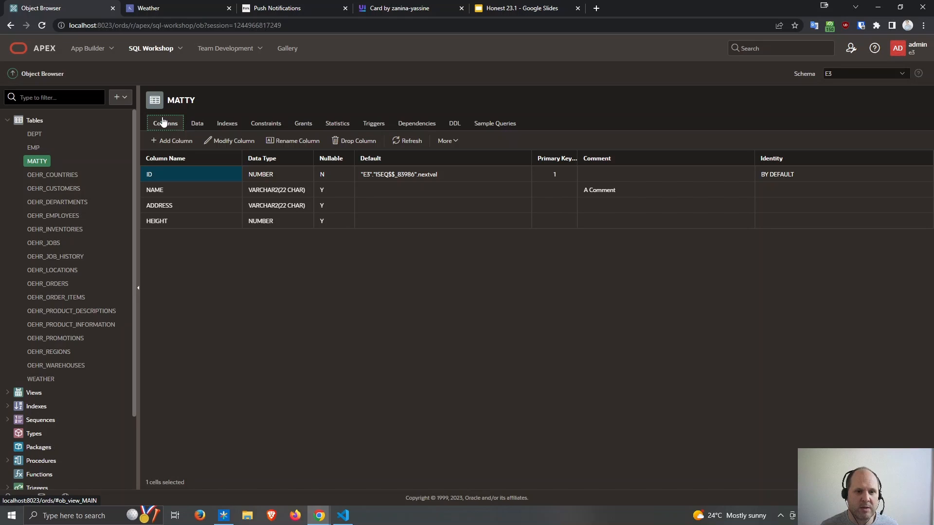
# - Add a SHOE column with data type NUMBER to the MATTY table
pyautogui.click(175, 140)
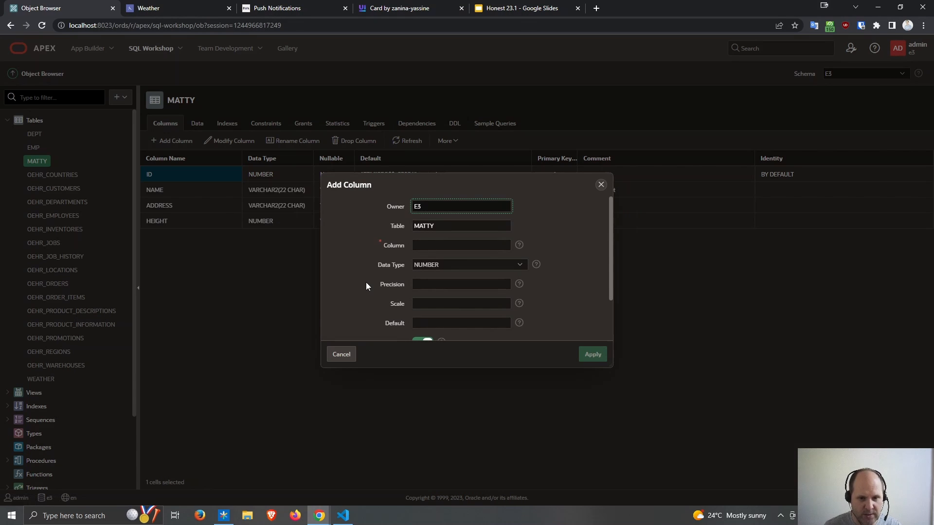
pyautogui.press('Tab')
pyautogui.press('Tab')
pyautogui.write('SHOE')
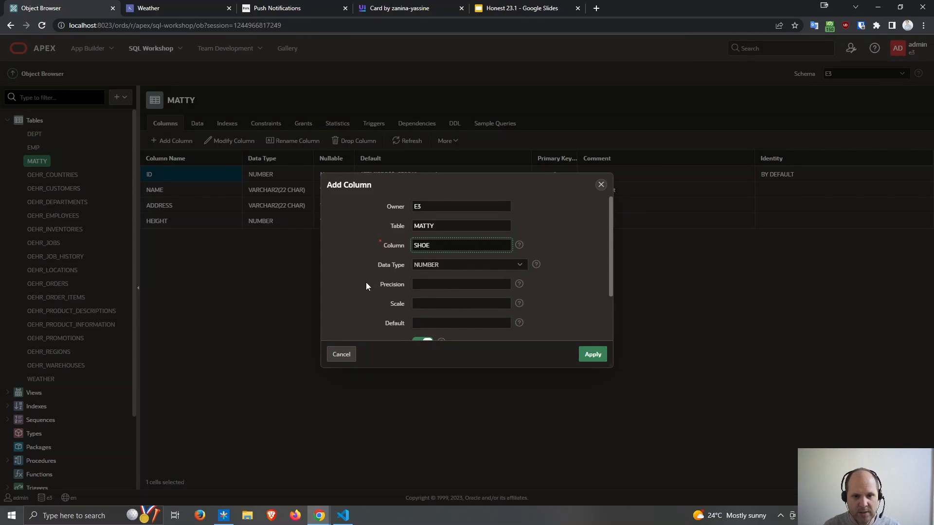
pyautogui.click(592, 354)
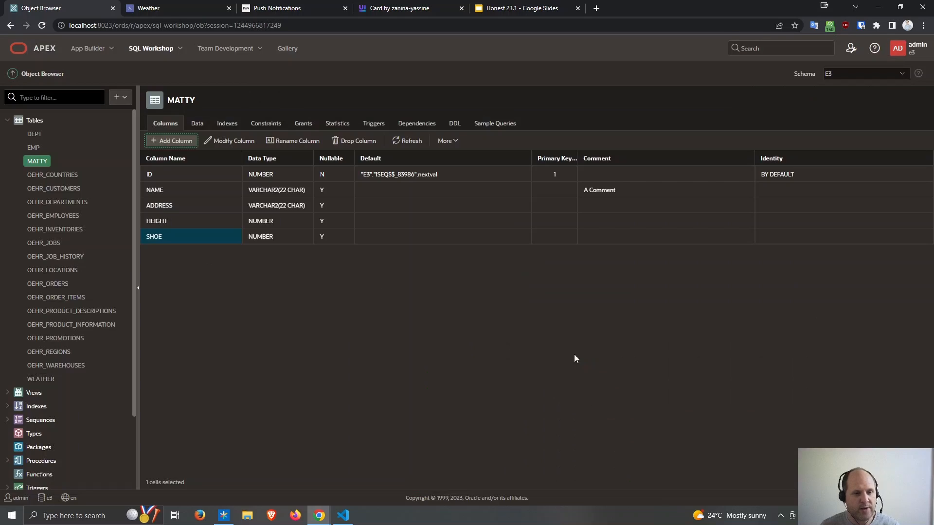
# - Refresh the sample queries of the MATTY table and run its report query to check the results
pyautogui.click(488, 124)
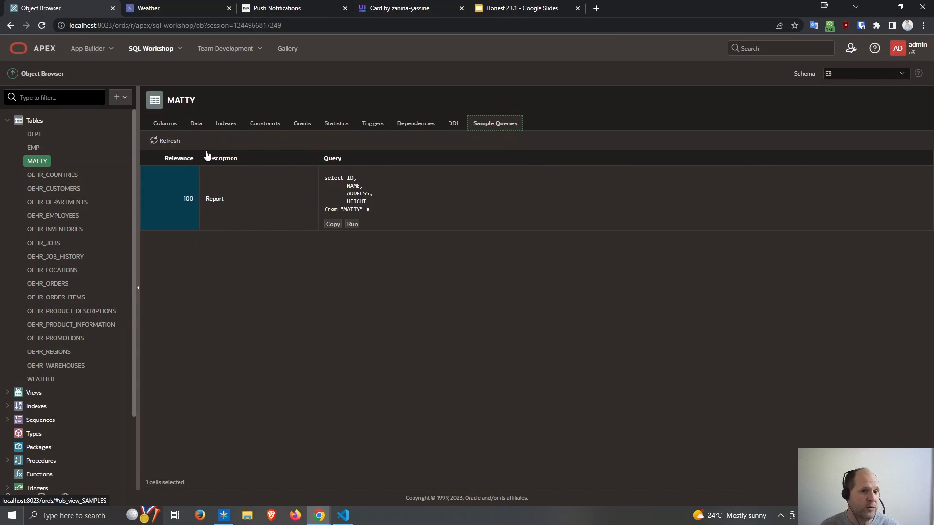
pyautogui.click(174, 141)
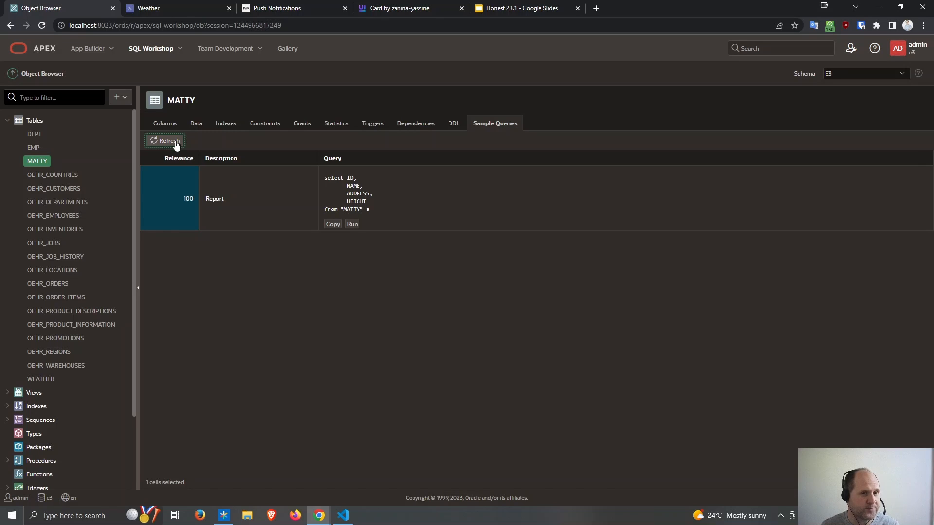
pyautogui.click(352, 224)
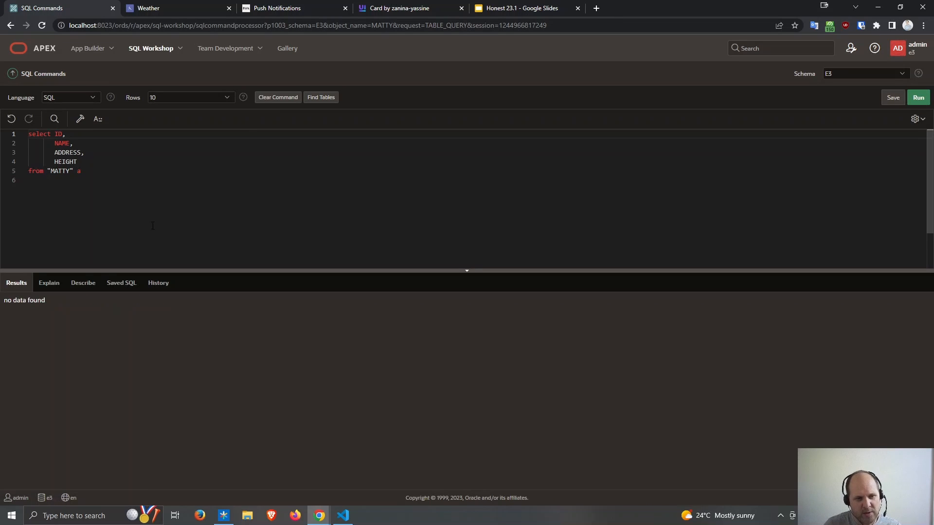
pyautogui.moveTo(51, 307); pyautogui.dragTo(2, 304)
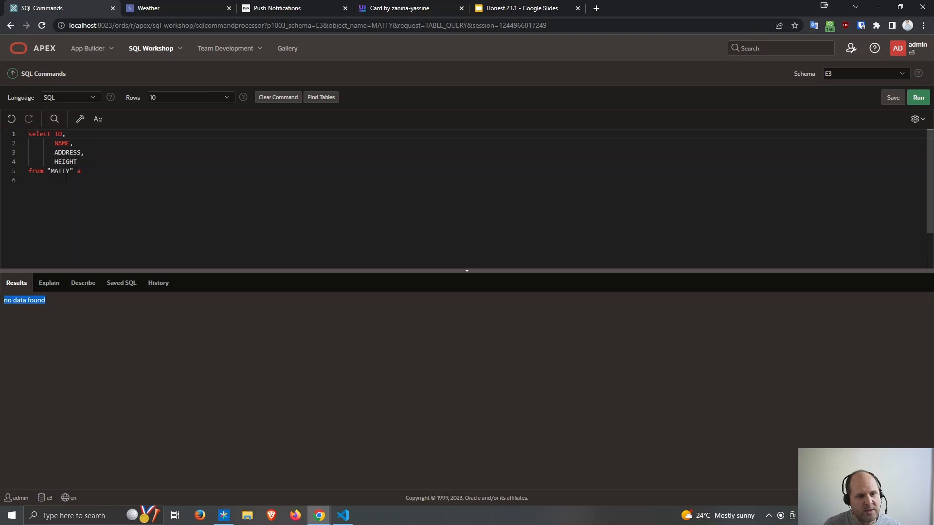
# - Return to the Object Browser and refresh the tree from the MATTY table's node
pyautogui.click(179, 48)
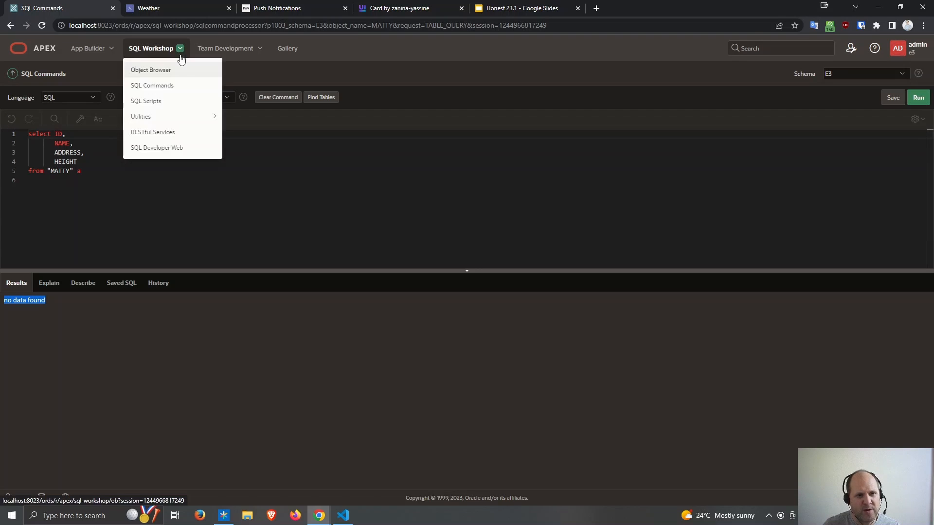
pyautogui.click(184, 70)
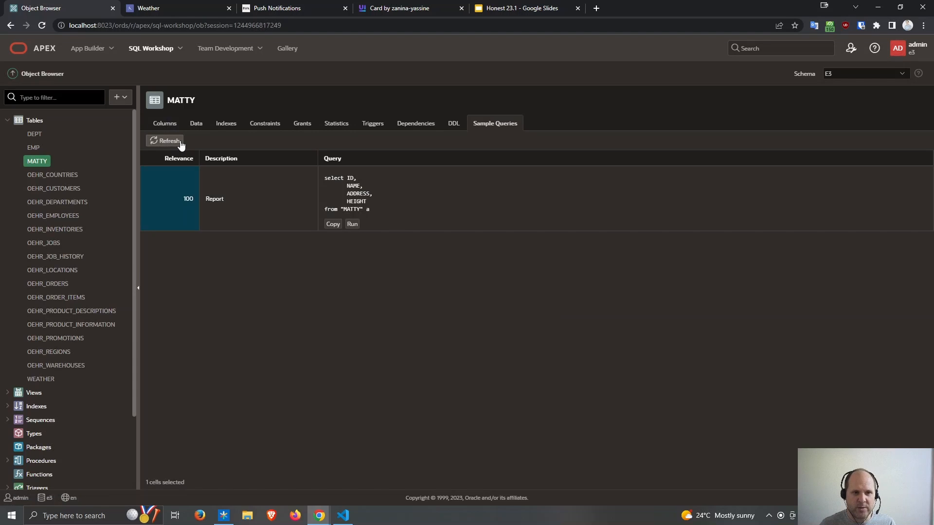
pyautogui.rightClick(48, 161)
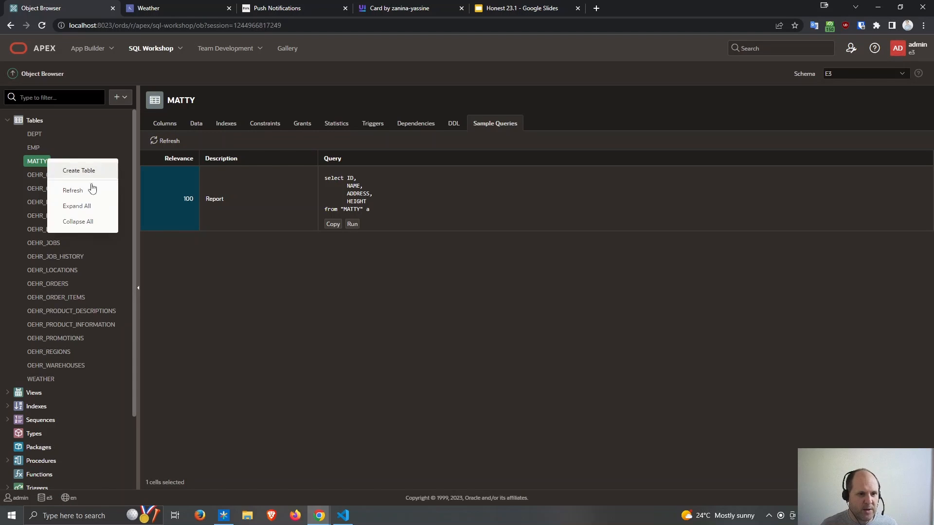
pyautogui.click(92, 189)
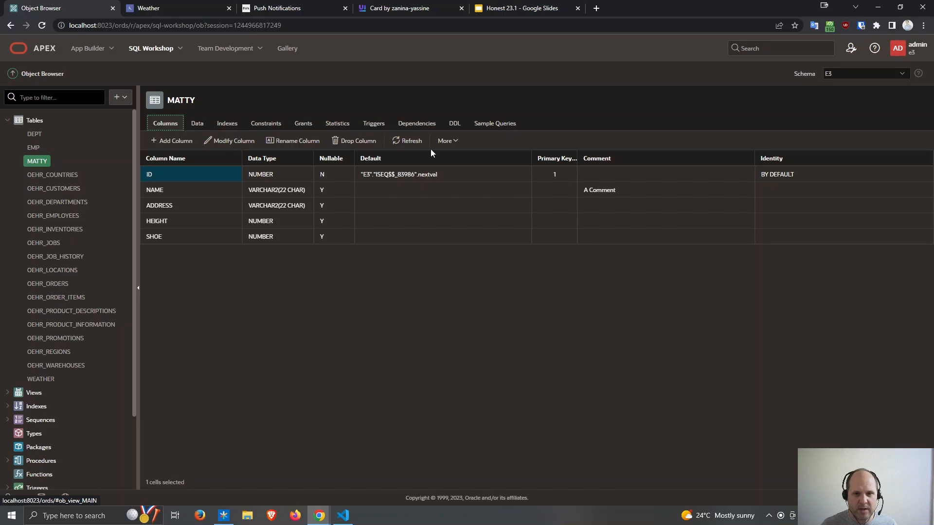
# - Drop the MATTY table without cascading constraints
pyautogui.click(446, 141)
pyautogui.click(476, 188)
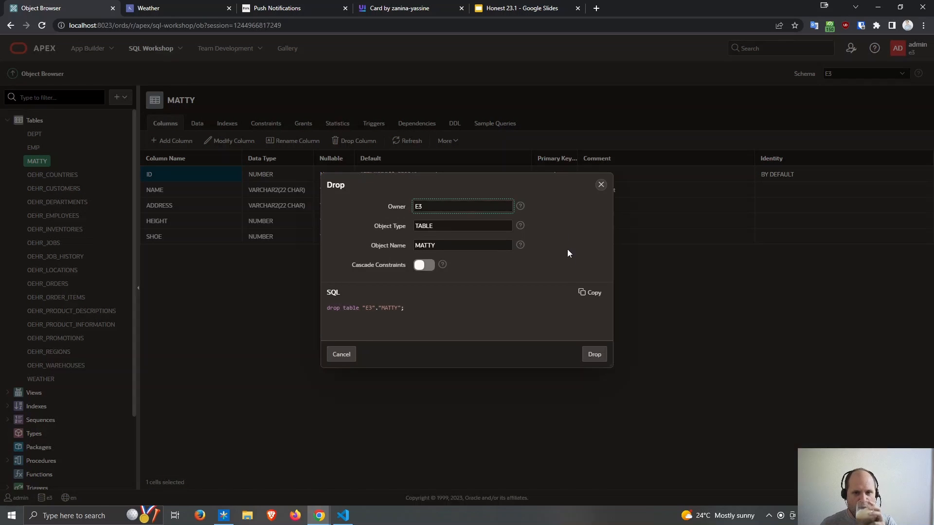
pyautogui.click(588, 356)
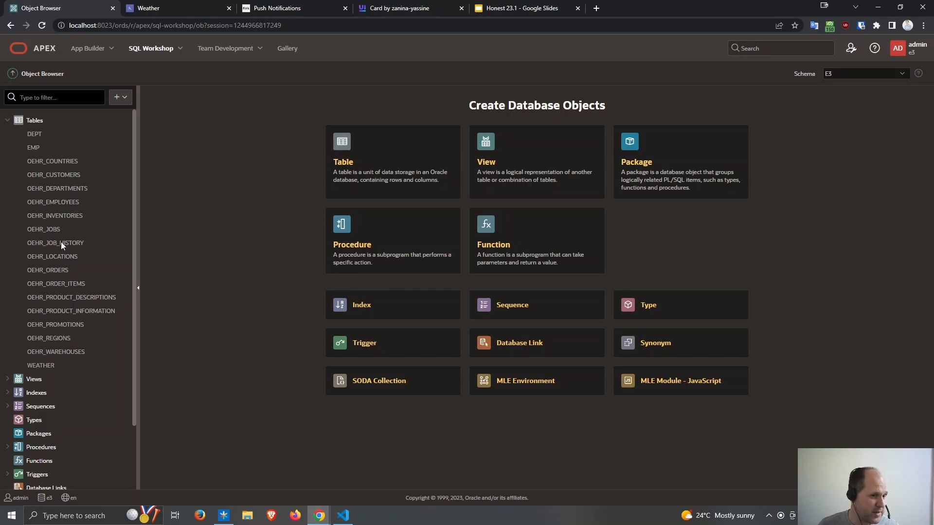
# - Start a new table and name it MATTY
pyautogui.click(118, 98)
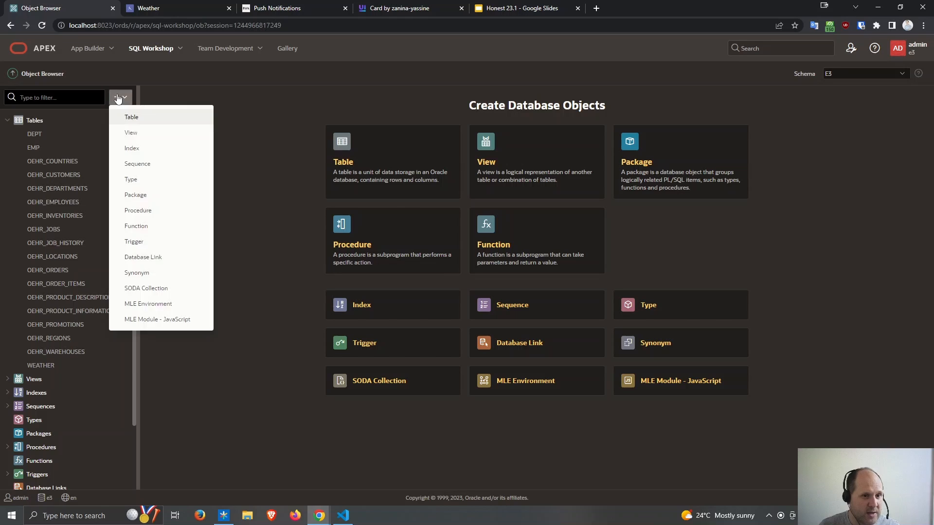
pyautogui.click(140, 117)
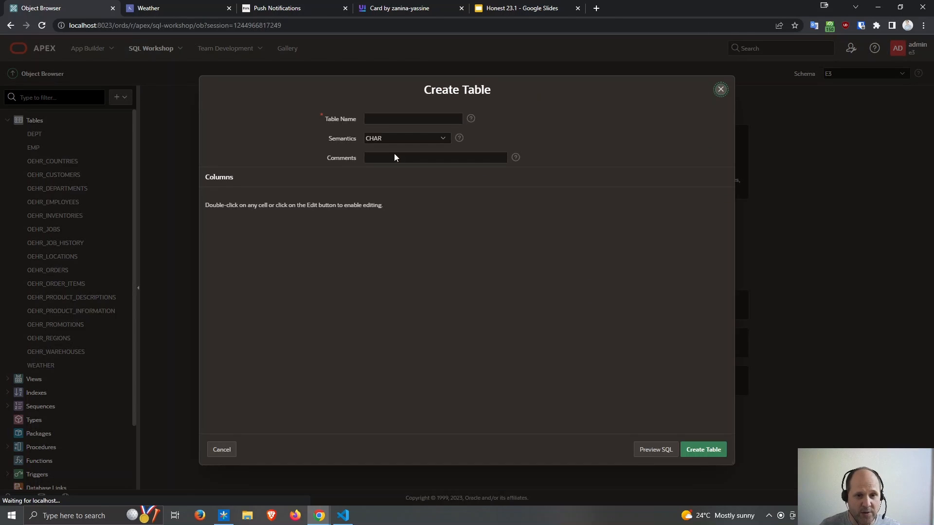
pyautogui.click(392, 123)
pyautogui.write('MATTY')
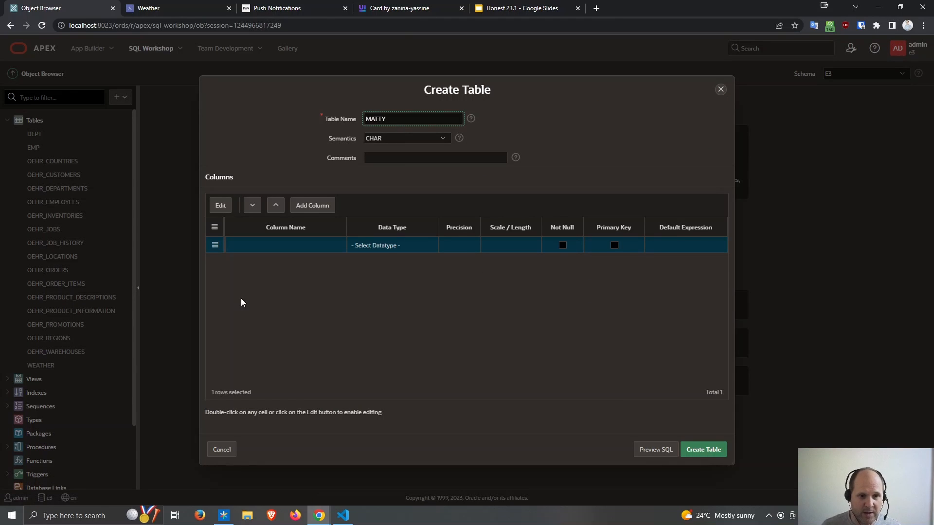
# - Define the first column of the new table as ID with data type NUMBER
pyautogui.doubleClick(269, 248)
pyautogui.write('ID')
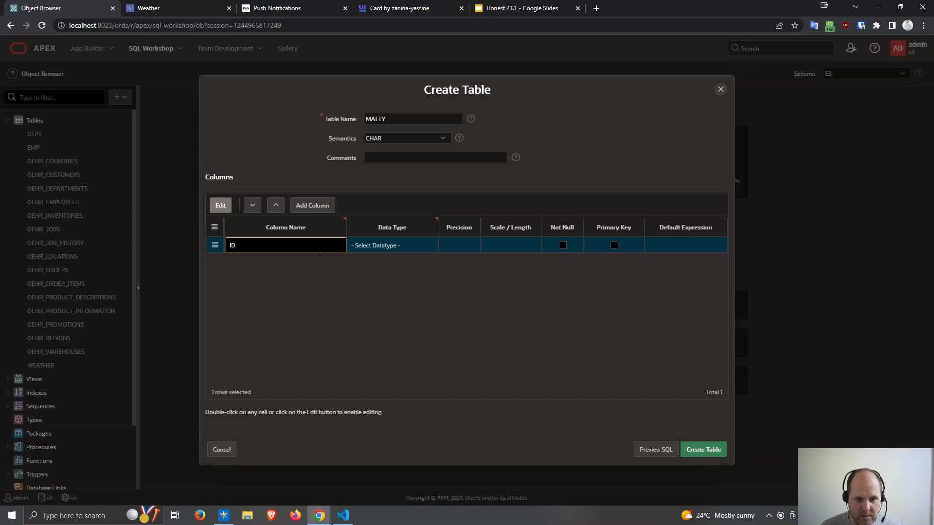
pyautogui.click(411, 245)
pyautogui.press('n')
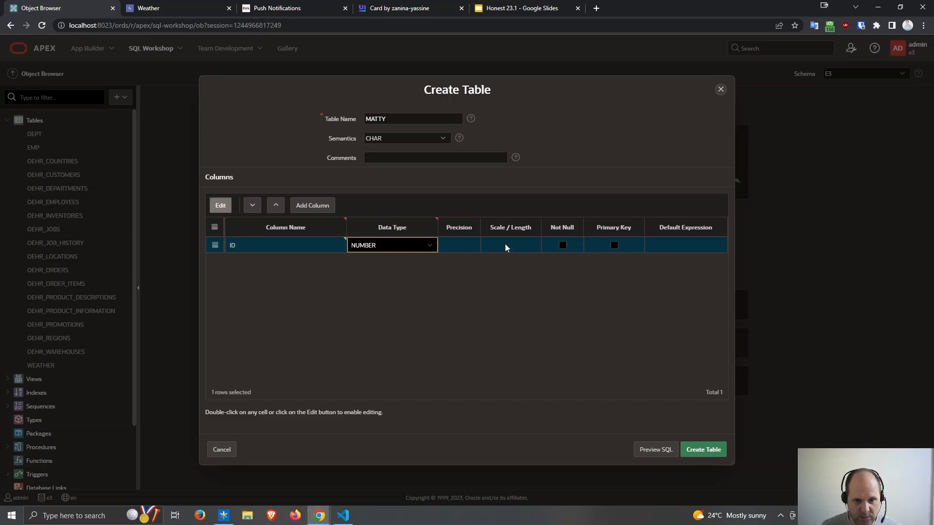
# - Mark the ID column as the primary key and create the MATTY table
pyautogui.click(613, 246)
pyautogui.click(706, 450)
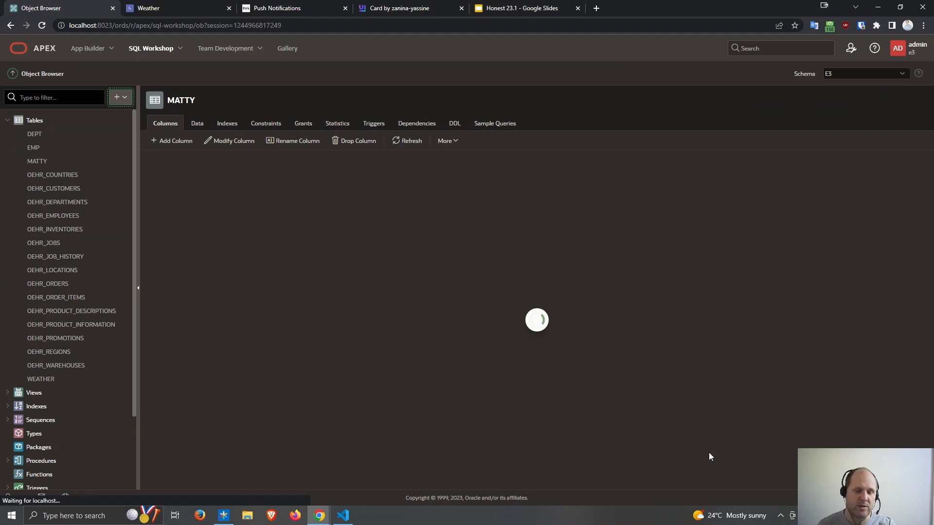
# - View the MATTY table's sample queries and refresh them
pyautogui.click(502, 126)
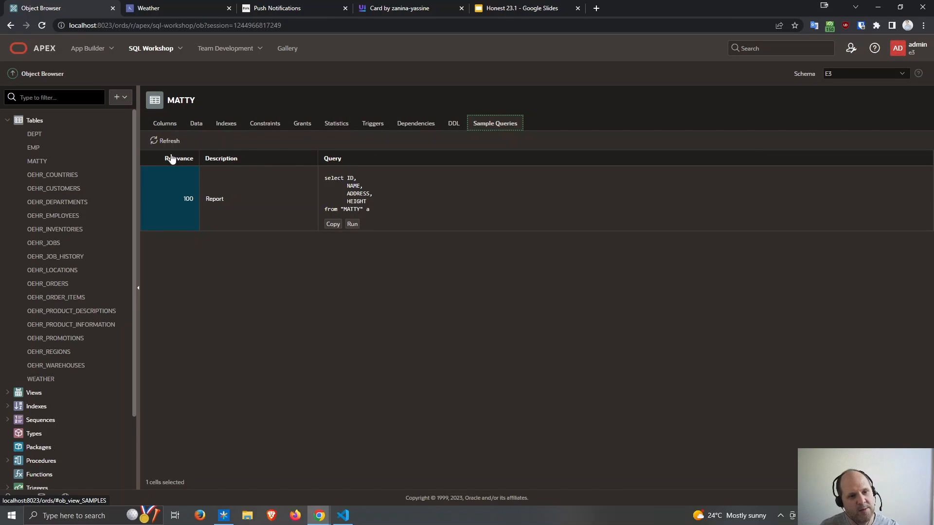
pyautogui.click(160, 142)
pyautogui.click(159, 145)
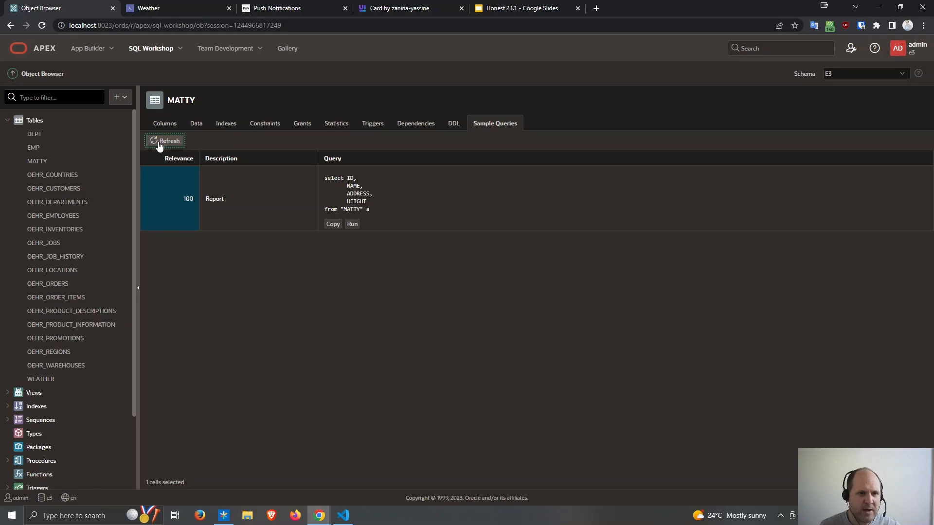
# - Drop the whole MATTY table with Cascade Constraints left off
pyautogui.click(164, 124)
pyautogui.click(359, 142)
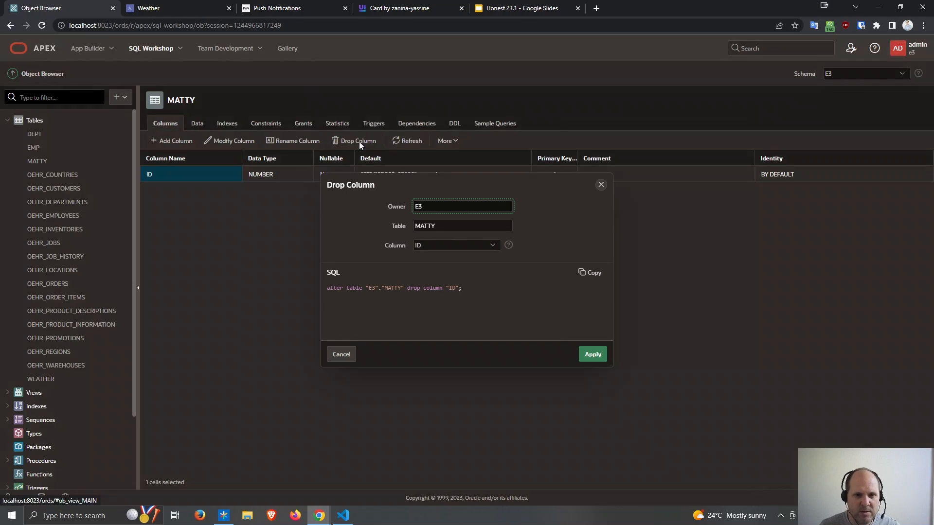
pyautogui.press('Escape')
pyautogui.click(446, 141)
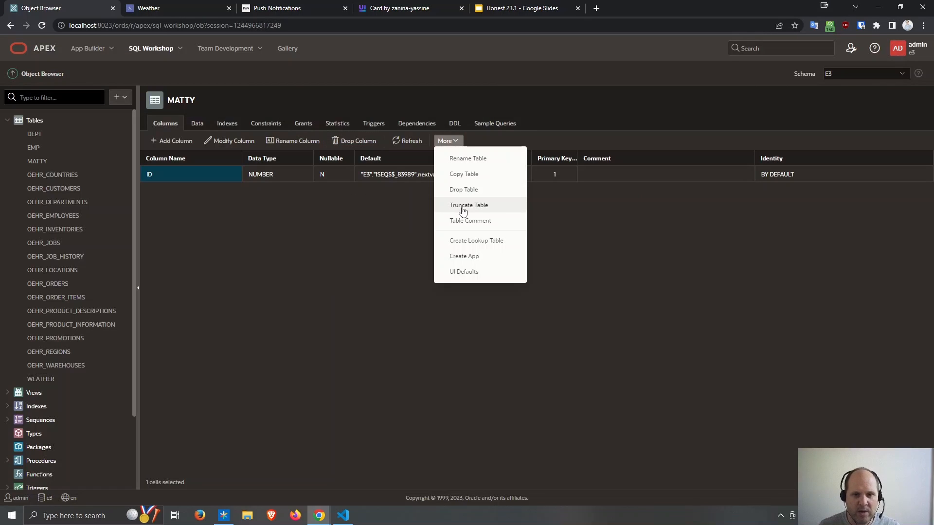
pyautogui.click(478, 194)
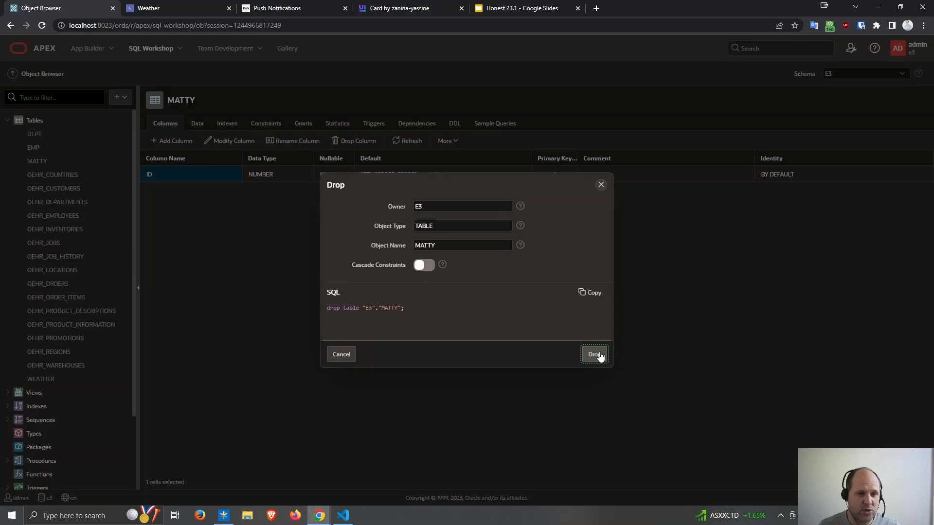
pyautogui.click(597, 355)
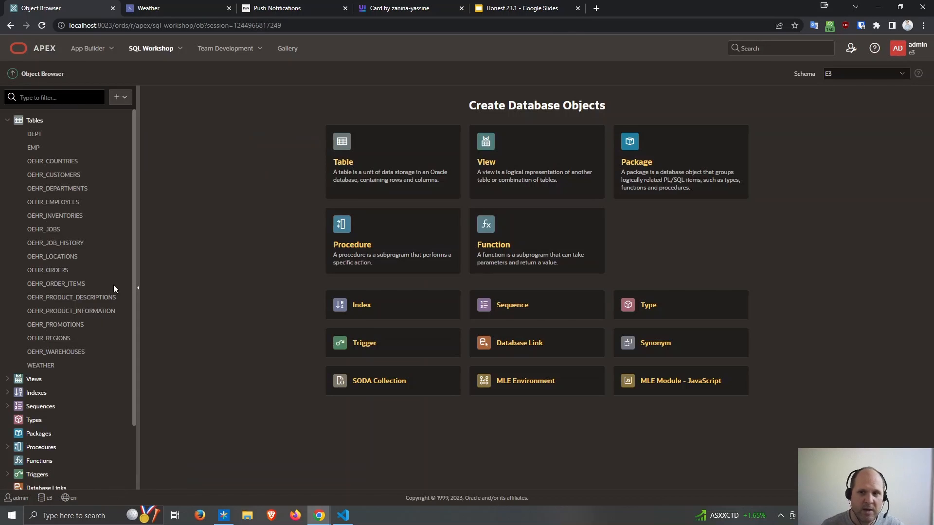
# - Copy the column names and data types of all three columns of the DEPT table
pyautogui.click(35, 137)
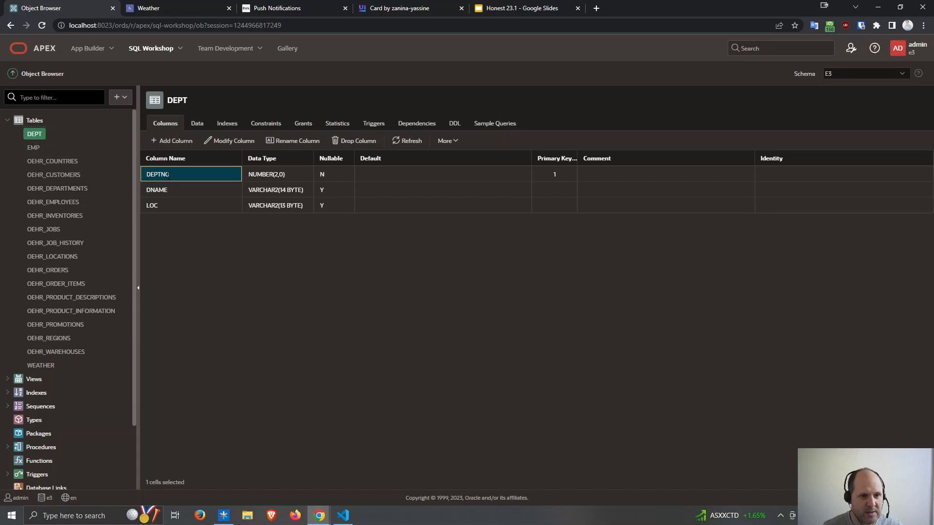
pyautogui.moveTo(186, 174); pyautogui.dragTo(294, 204)
pyautogui.hotkey('ctrl', 'c')
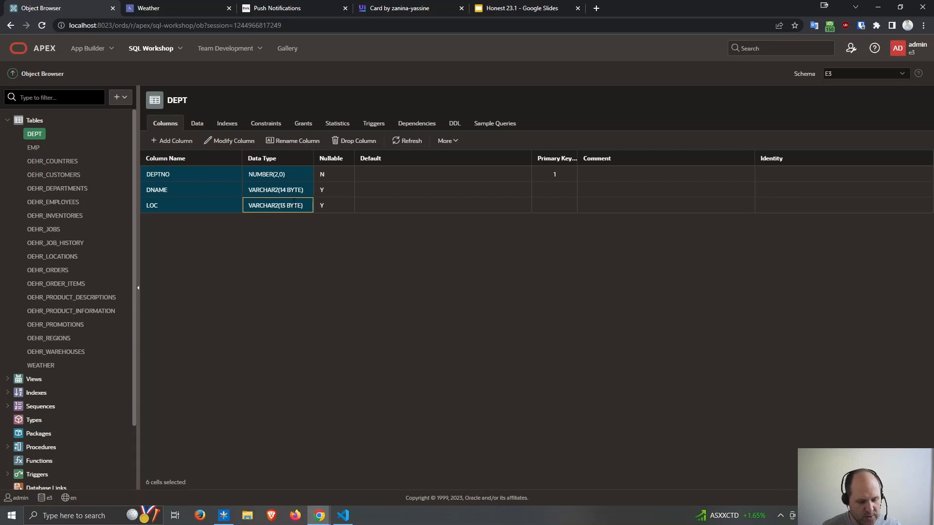
# - Open Notepad, paste the copied DEPT column definitions, and close the document without saving
pyautogui.press('super+r')
pyautogui.write('note')
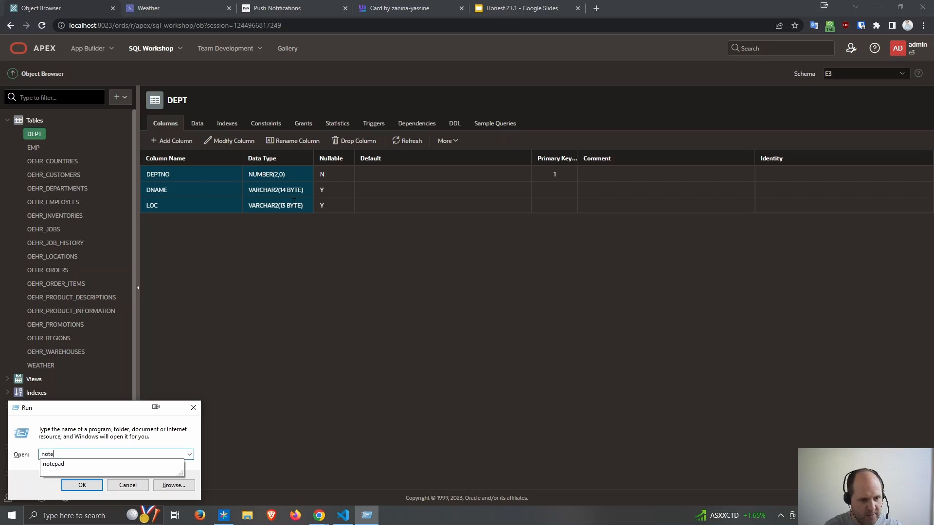
pyautogui.write('pad')
pyautogui.press('Return')
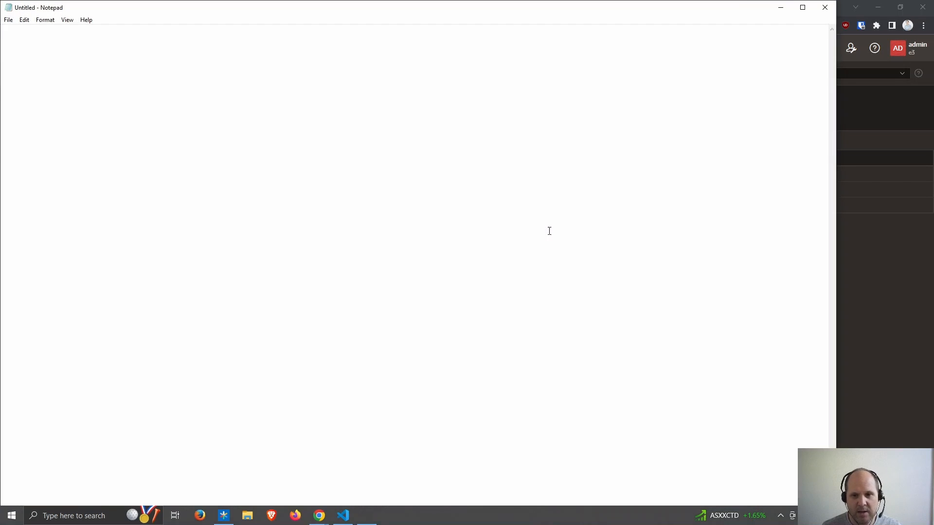
pyautogui.hotkey('ctrl', 'v')
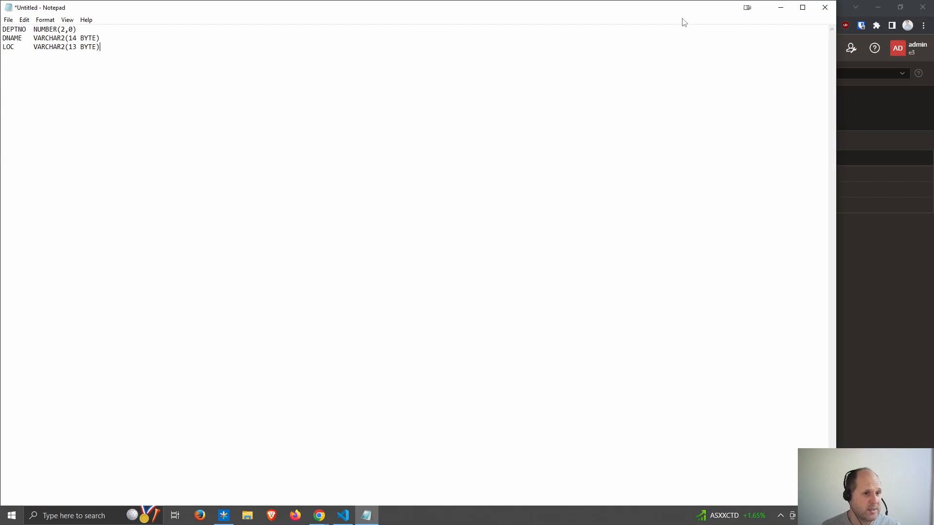
pyautogui.click(825, 7)
pyautogui.click(481, 259)
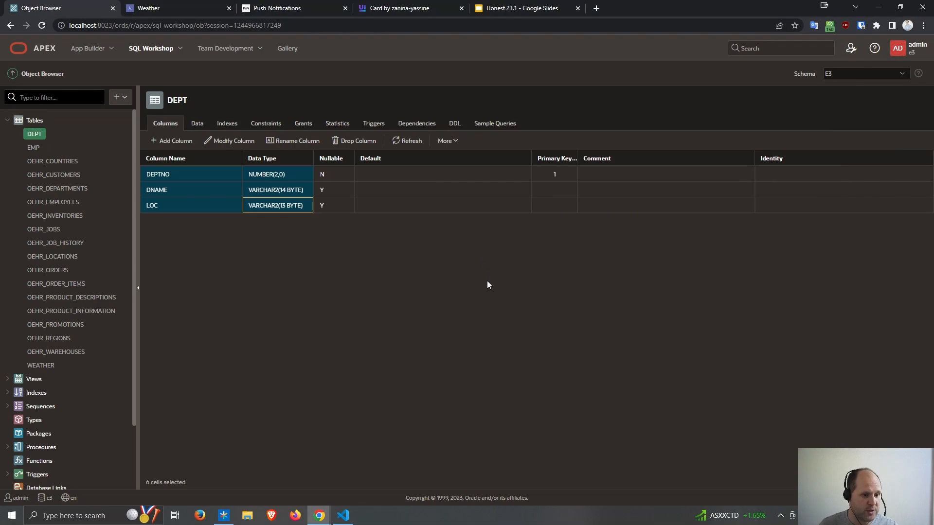
# - Collapse the Tables node and check the Enable SQL Developer Web setting in the instance's Feature Configuration window
pyautogui.click(6, 121)
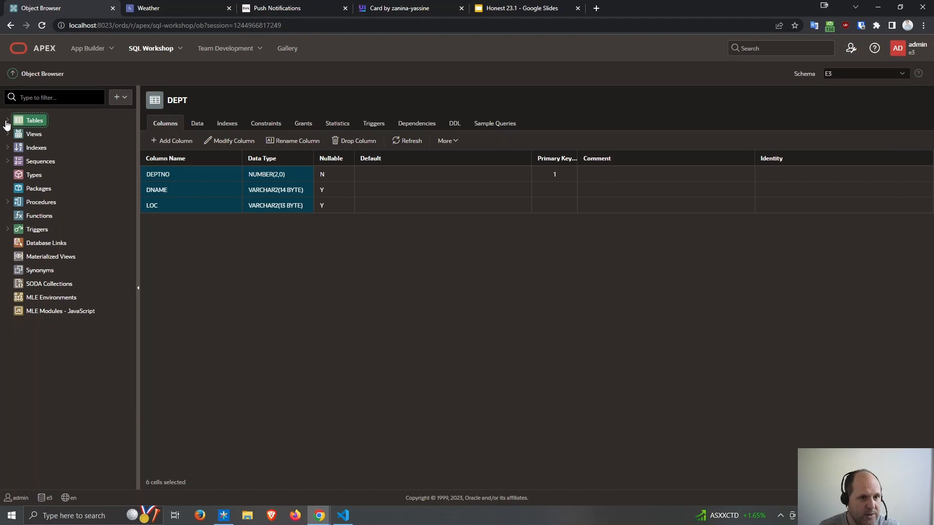
pyautogui.click(180, 51)
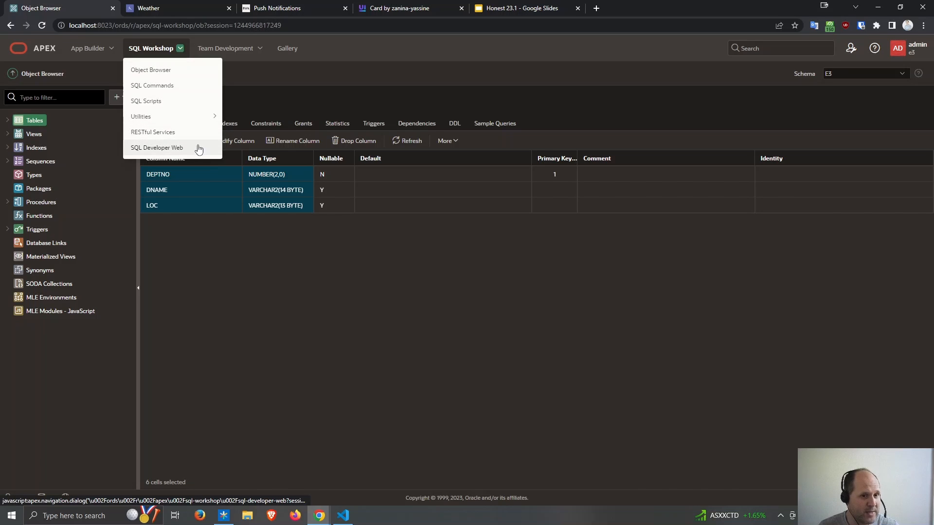
pyautogui.click(330, 515)
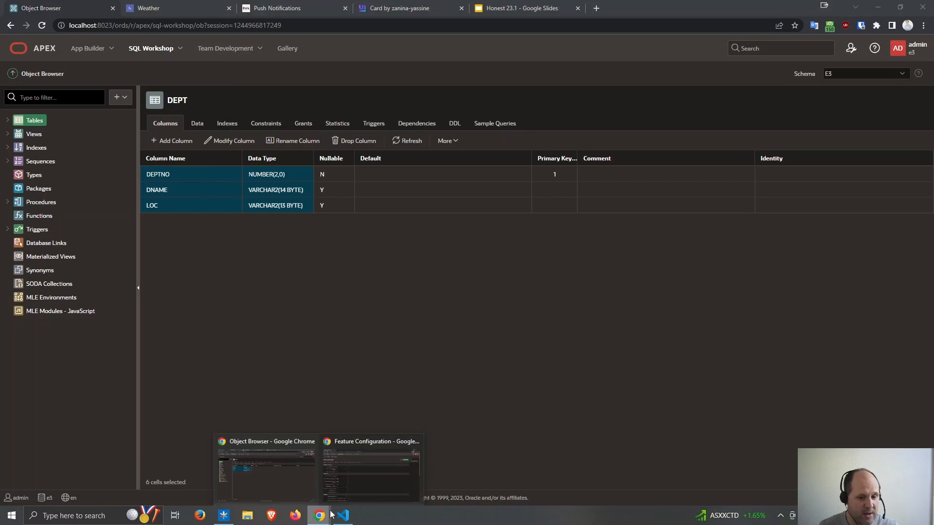
pyautogui.click(357, 487)
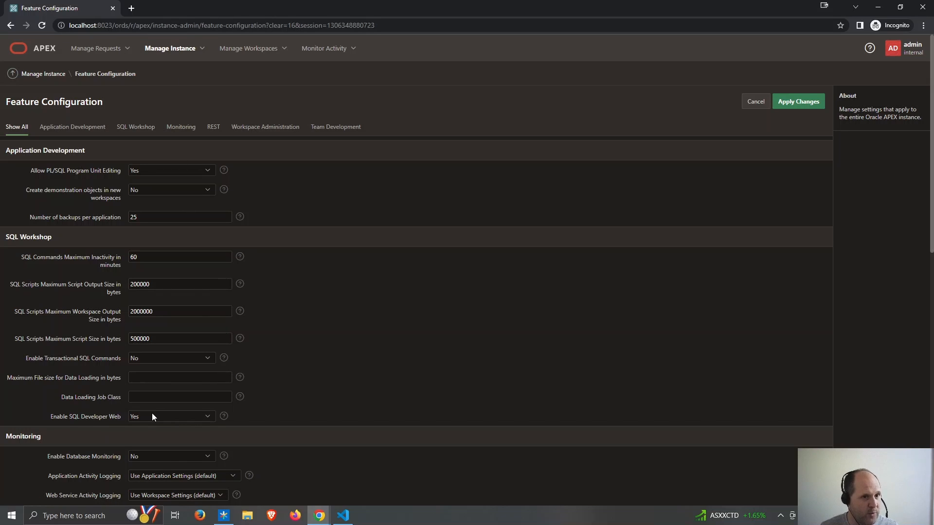
pyautogui.click(878, 7)
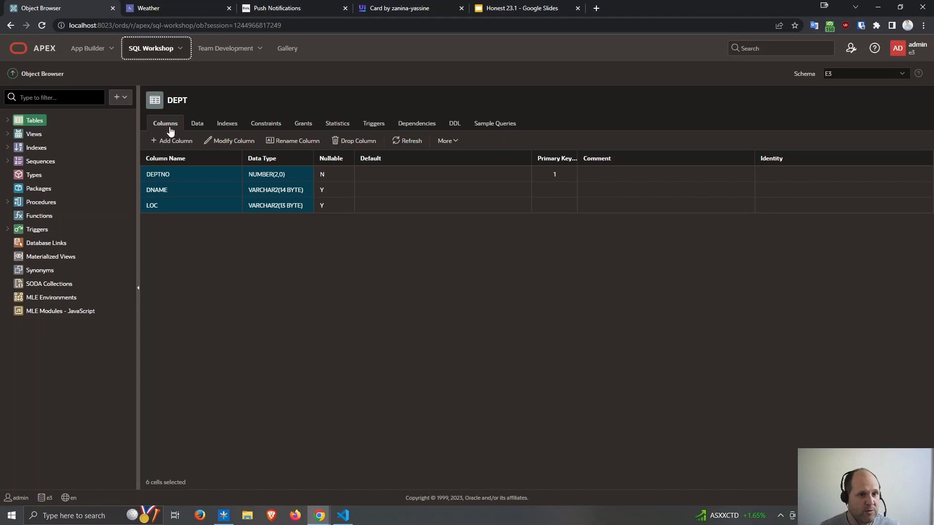
# - Open RESTful Services and check the APEX_LISTENER_VERSION entry in the About Oracle APEX details
pyautogui.click(181, 48)
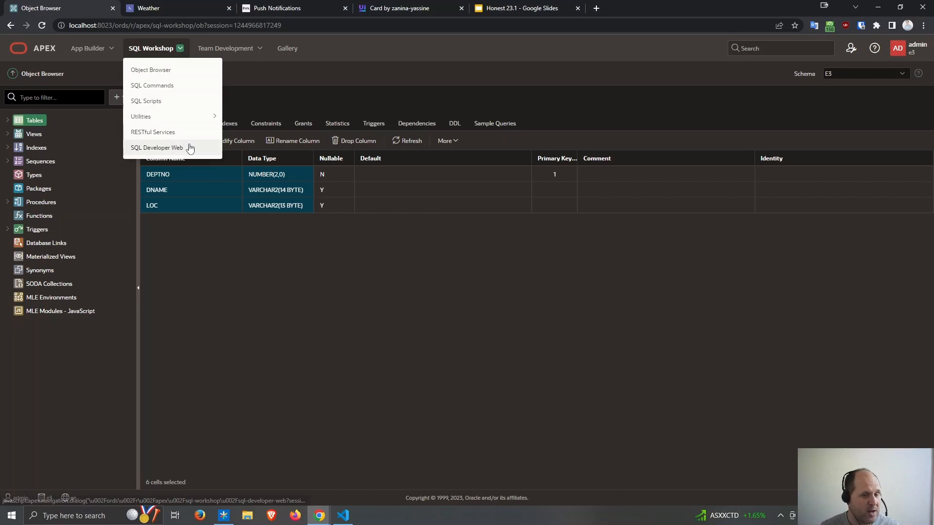
pyautogui.click(178, 132)
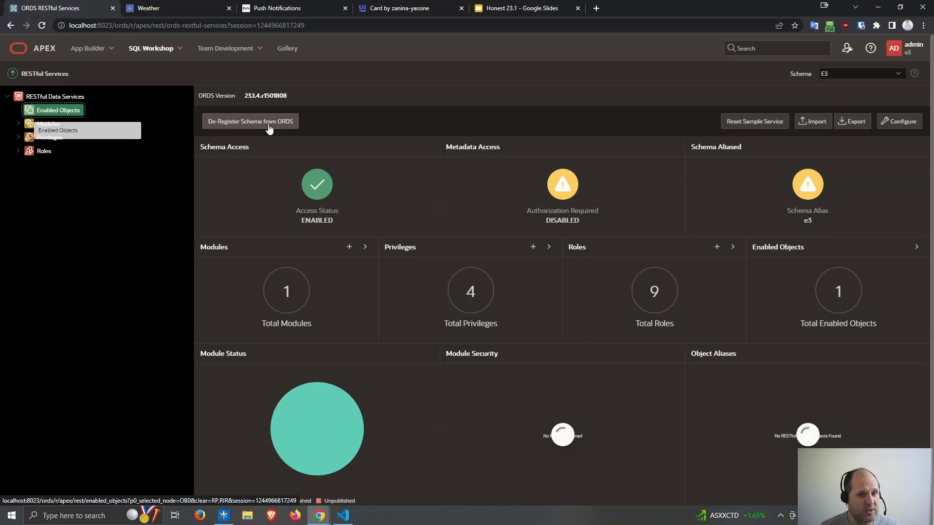
pyautogui.click(848, 53)
pyautogui.click(870, 55)
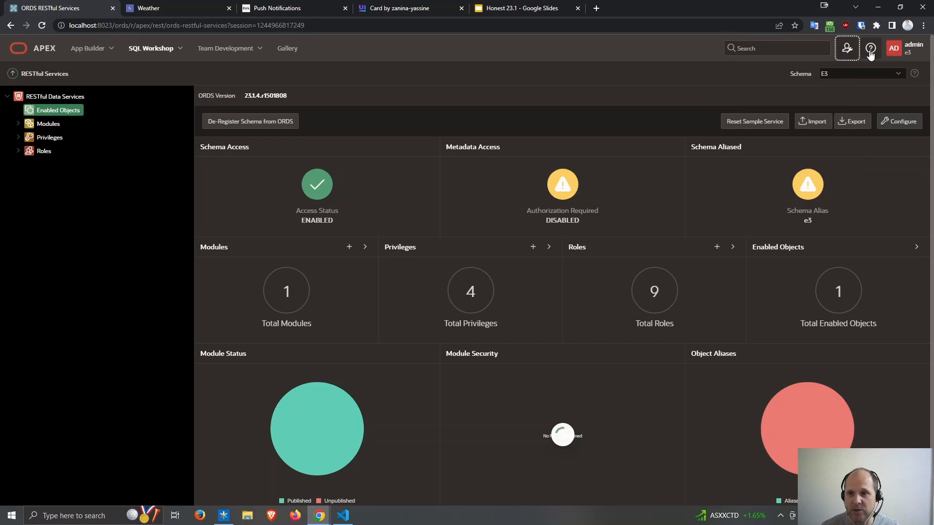
pyautogui.click(870, 54)
pyautogui.click(840, 124)
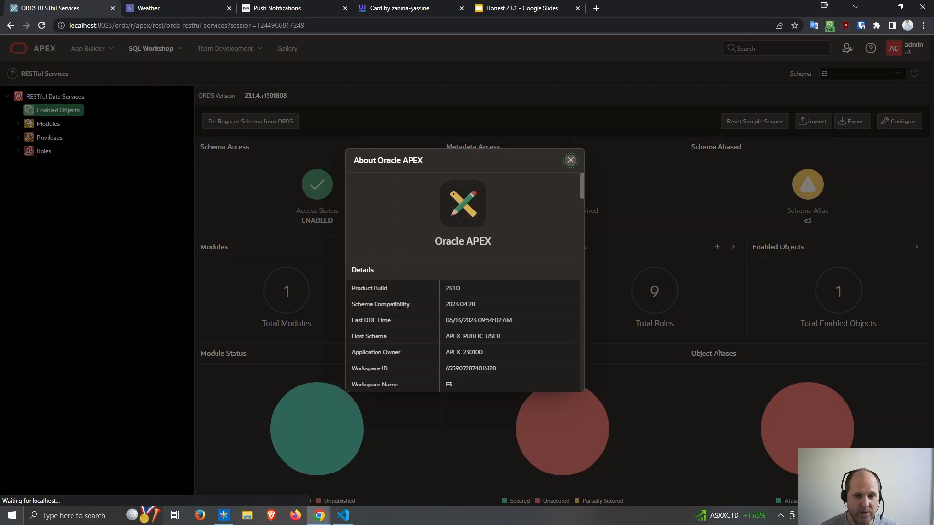
pyautogui.scroll(-10, 404, 309)
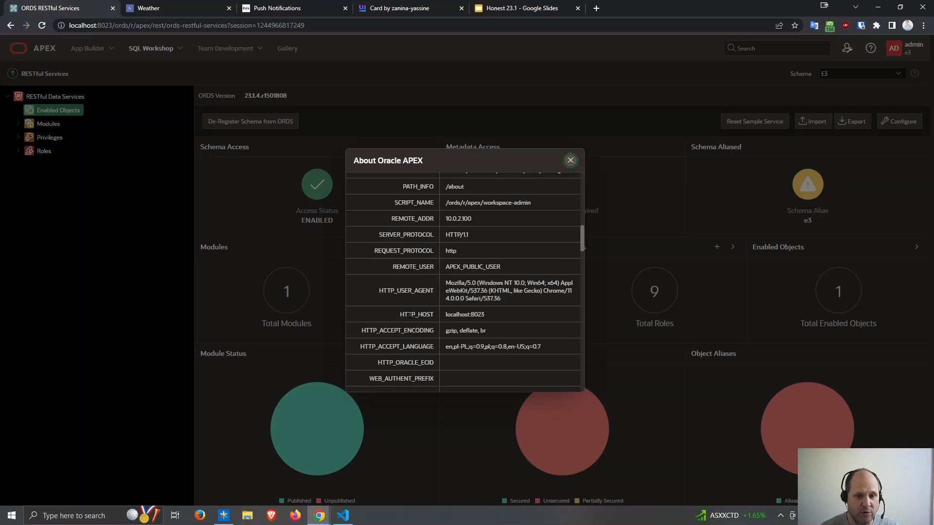
pyautogui.scroll(4, 409, 315)
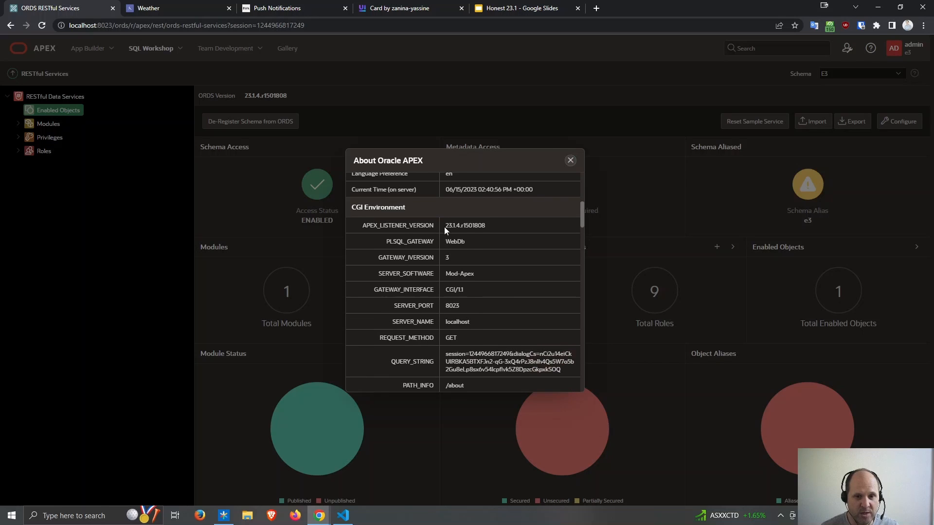
pyautogui.moveTo(445, 227); pyautogui.dragTo(455, 226)
pyautogui.click(466, 239)
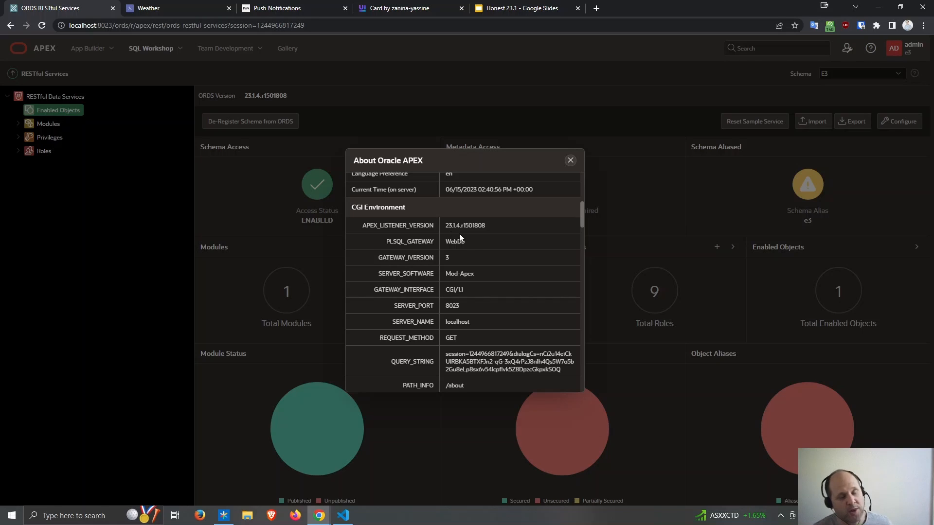
pyautogui.click(571, 161)
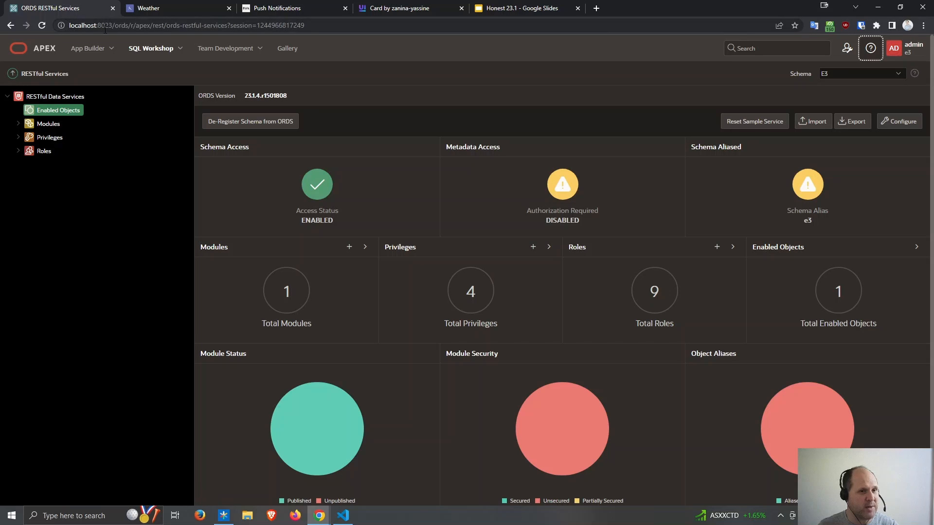
# - Launch SQL Developer Web from SQL Workshop
pyautogui.click(180, 49)
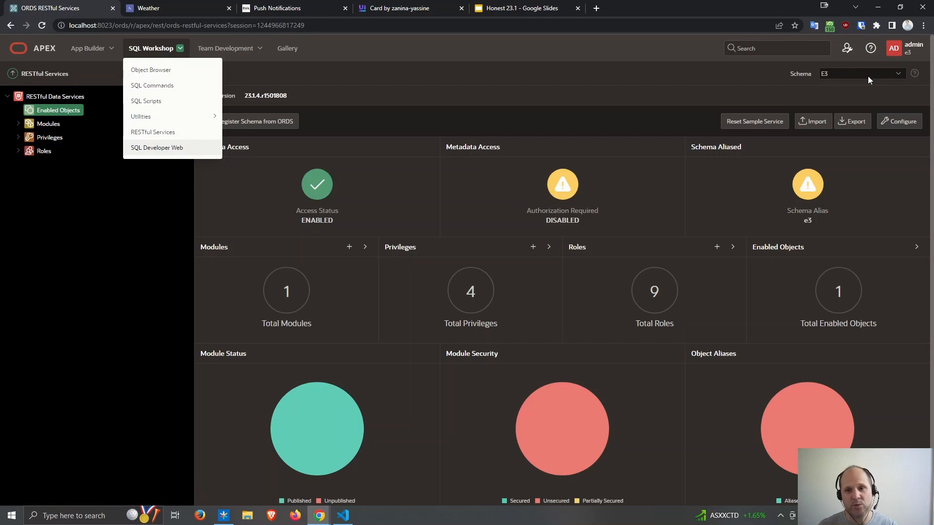
pyautogui.click(159, 150)
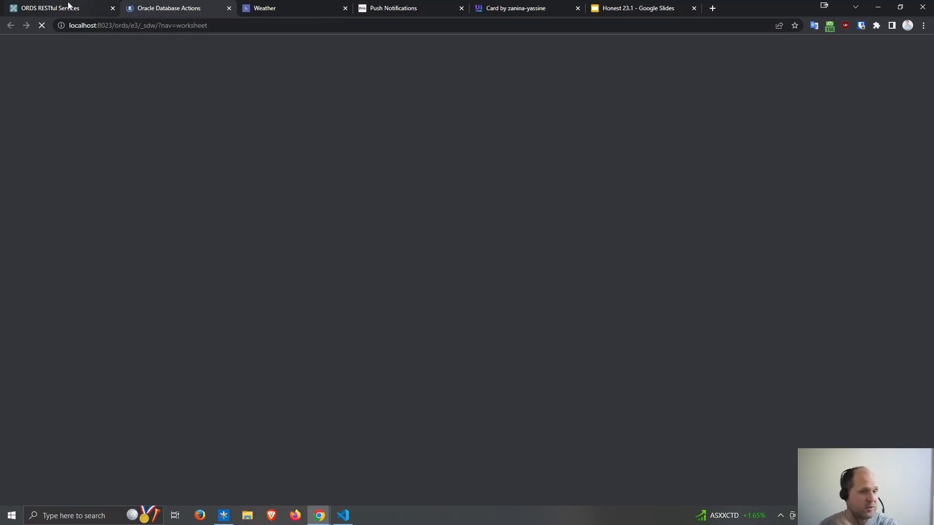
# - Go back to the RESTful Services page and open the Object Browser from it while Database Actions loads
pyautogui.moveTo(68, 5)
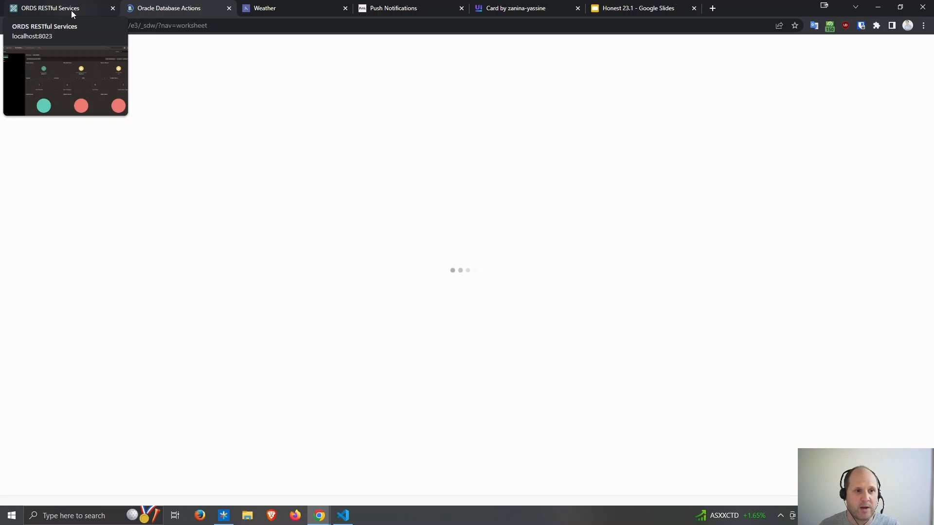
pyautogui.click(72, 11)
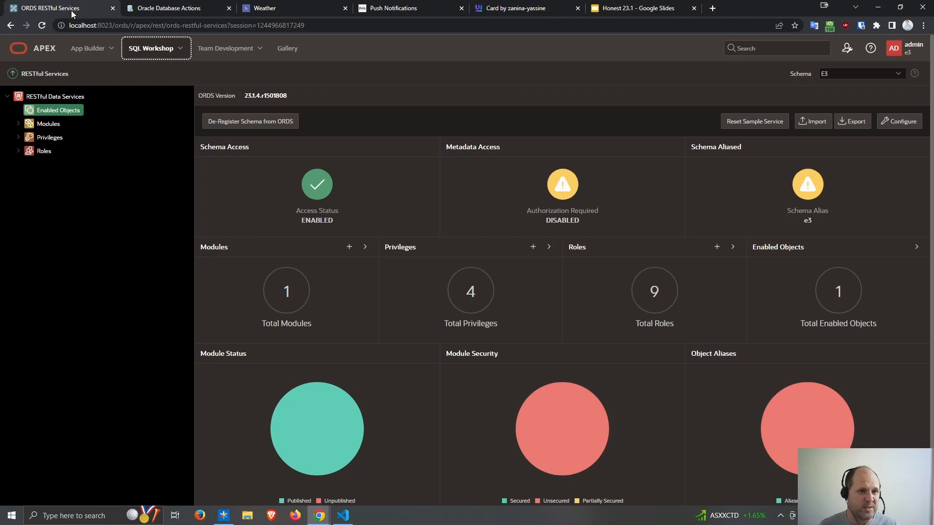
pyautogui.click(180, 48)
pyautogui.click(171, 73)
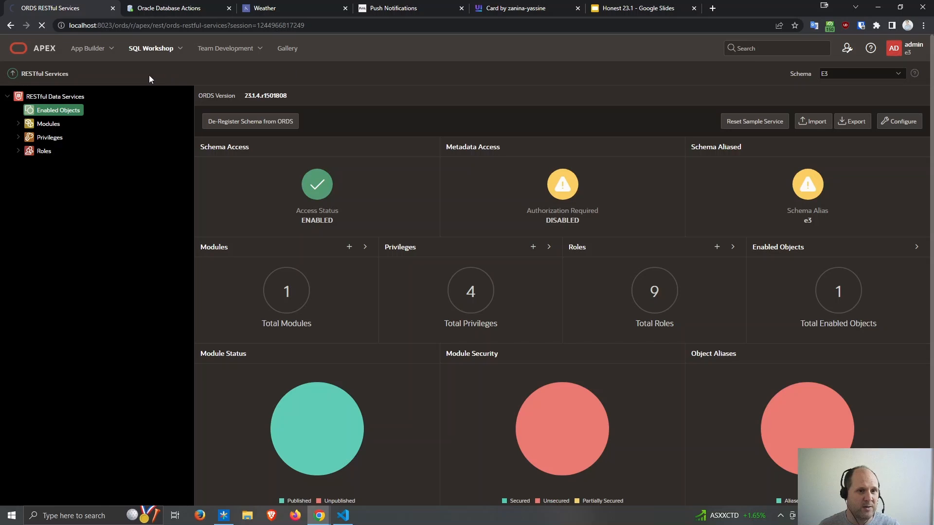
pyautogui.click(171, 10)
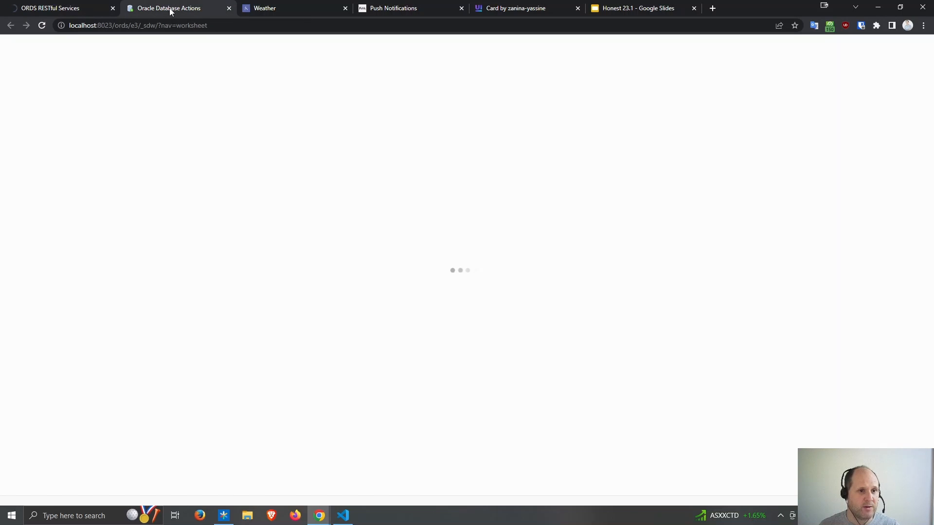
pyautogui.click(64, 12)
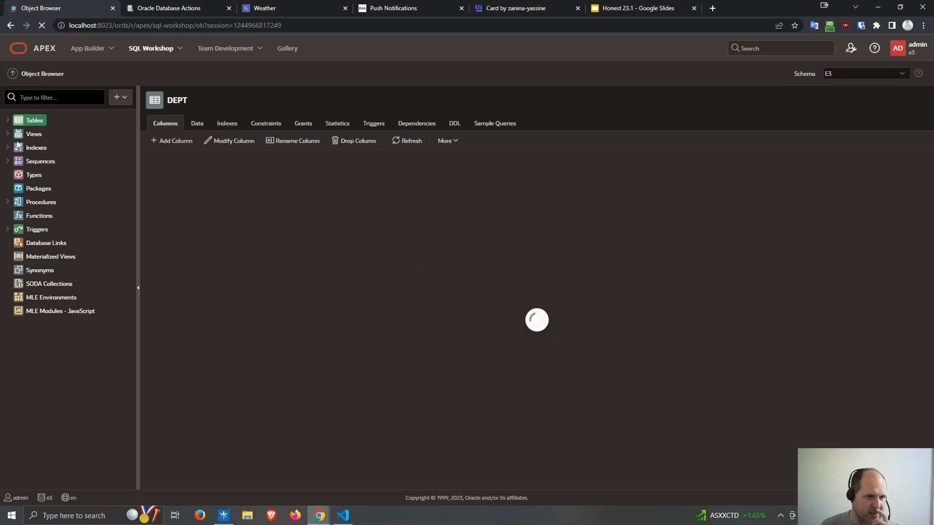
# - Expand the Tables node and view the sample queries of the OEHR_COUNTRIES table
pyautogui.click(8, 121)
pyautogui.click(37, 161)
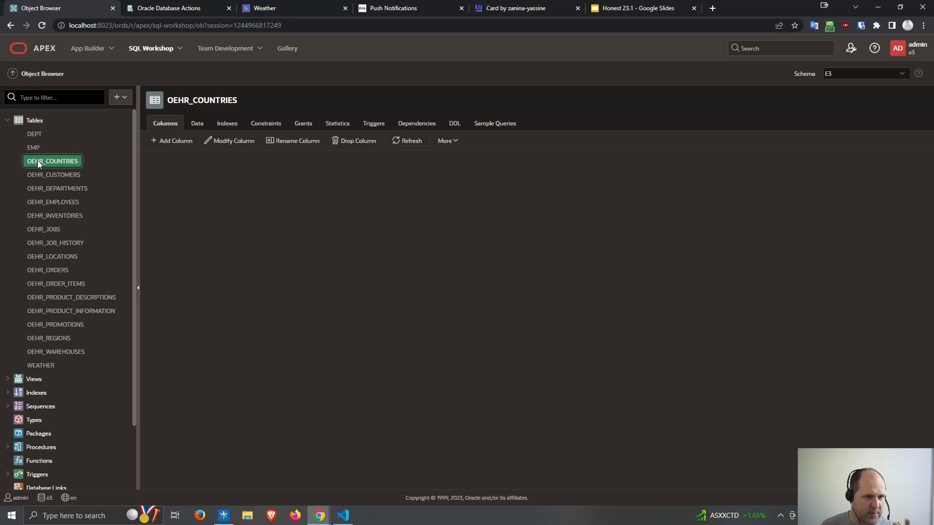
pyautogui.click(486, 125)
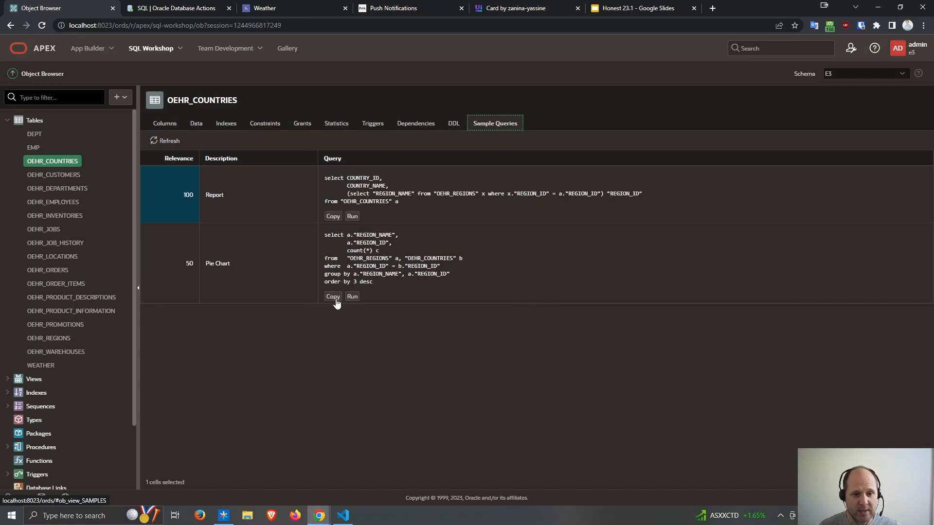
# - Copy the Pie Chart sample query of OEHR_COUNTRIES, paste it into the Database Actions SQL worksheet, and run it
pyautogui.click(334, 298)
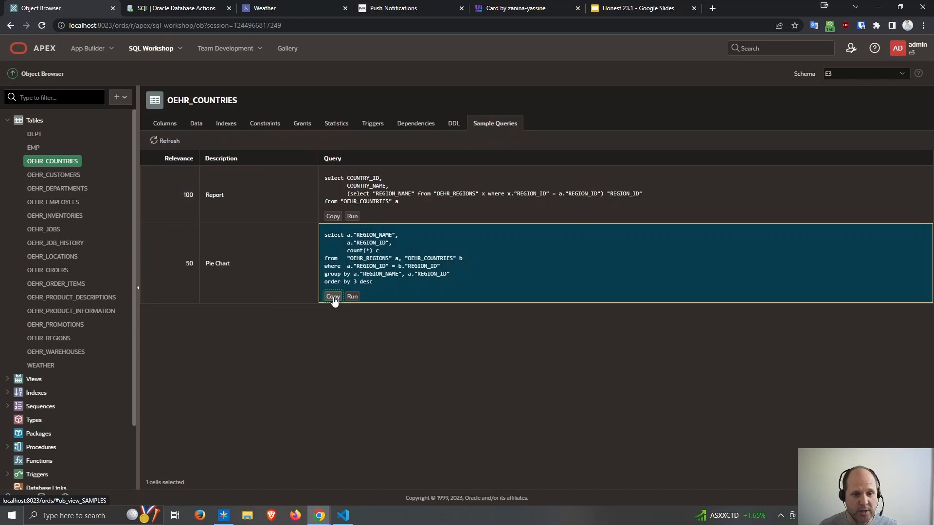
pyautogui.click(184, 10)
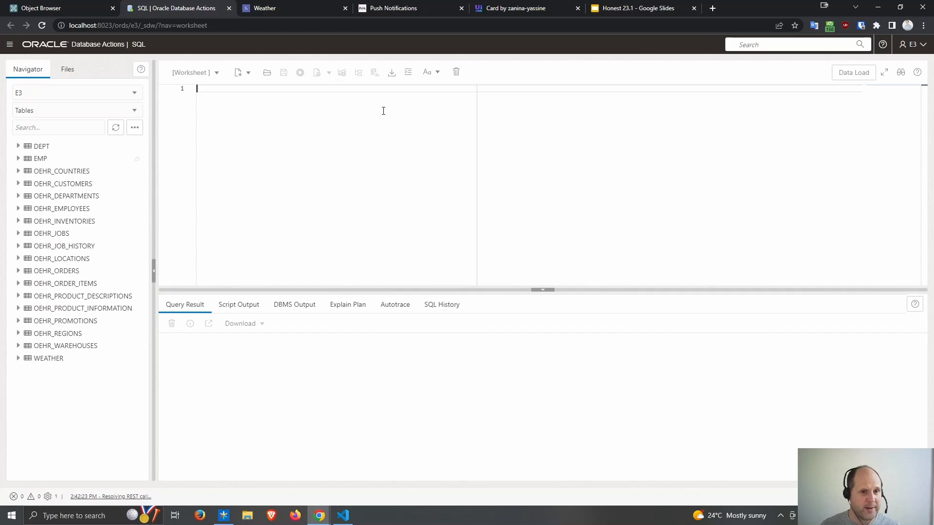
pyautogui.hotkey('ctrl', 'v')
pyautogui.click(303, 76)
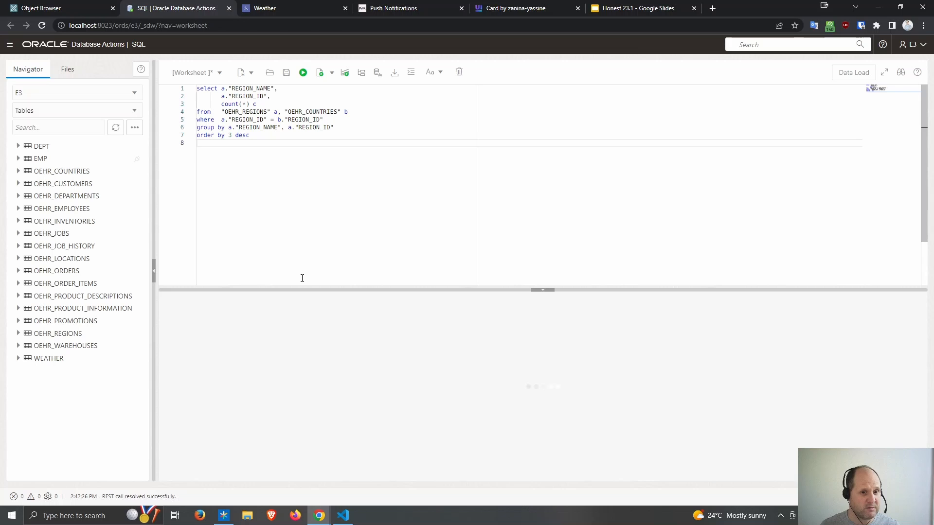
pyautogui.hotkey('ctrl', 'a')
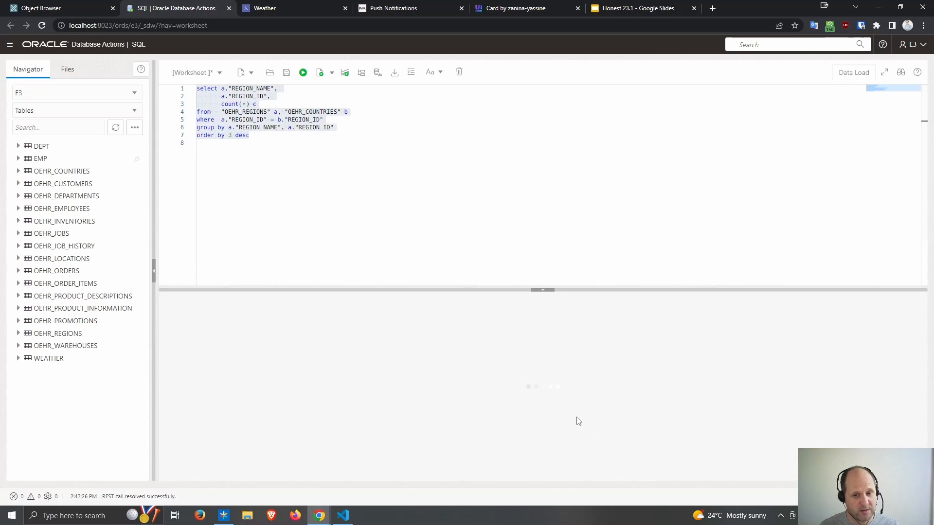
# - Return to the Object Browser, open the Pie Chart sample query in SQL Commands, and run it several times
pyautogui.click(95, 13)
pyautogui.click(182, 50)
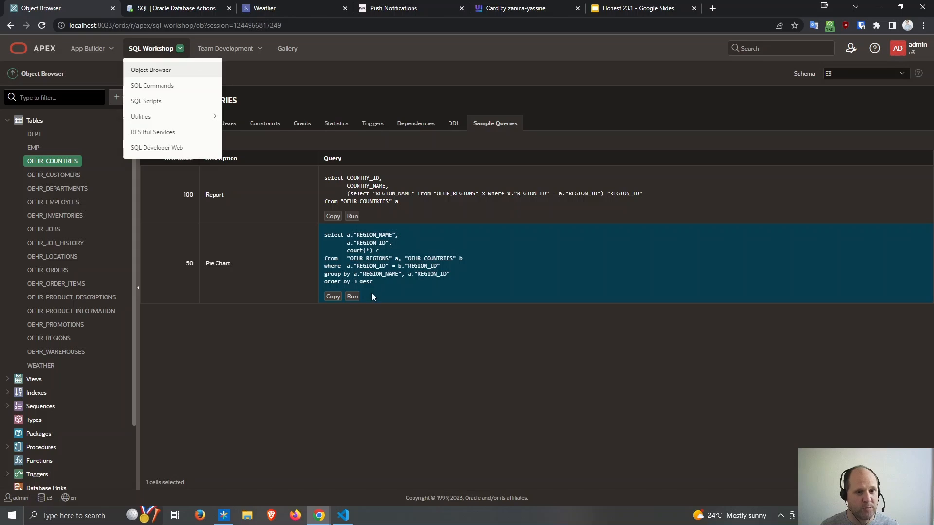
pyautogui.click(353, 297)
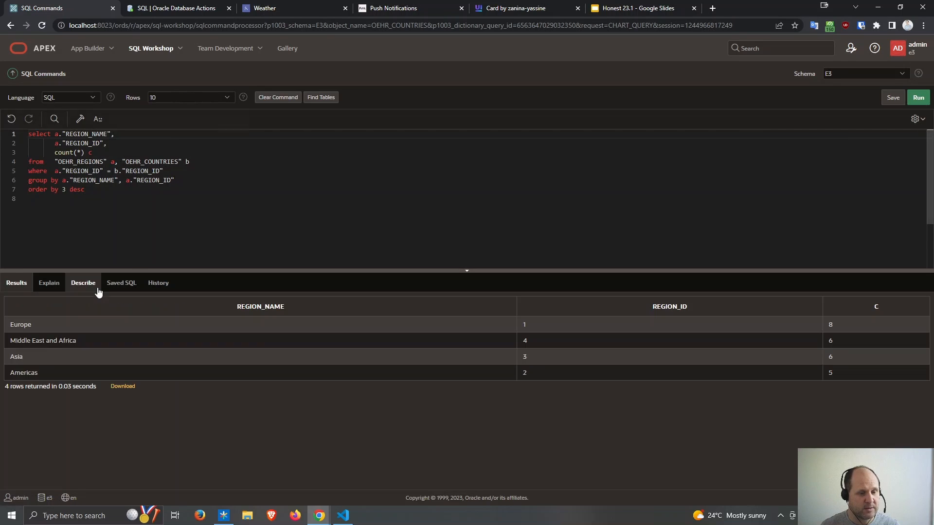
pyautogui.click(918, 105)
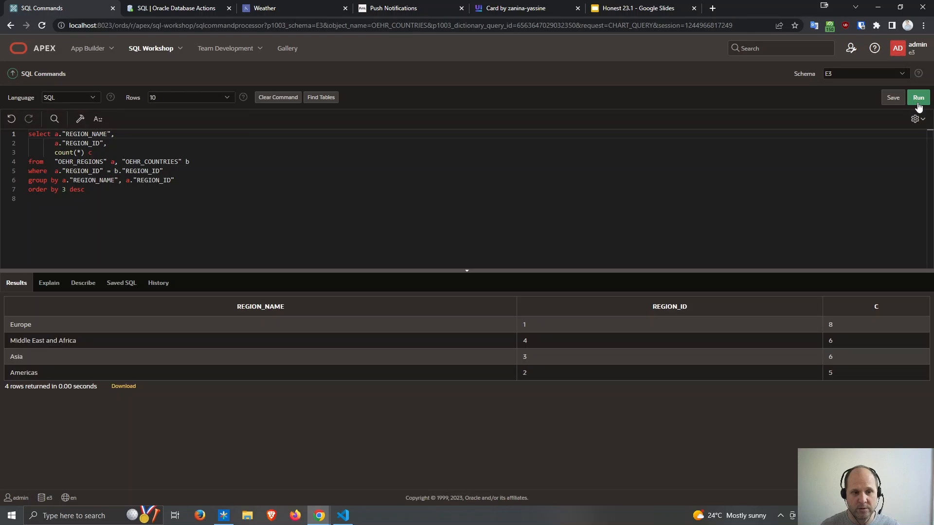
pyautogui.click(917, 106)
pyautogui.click(918, 105)
pyautogui.click(918, 105)
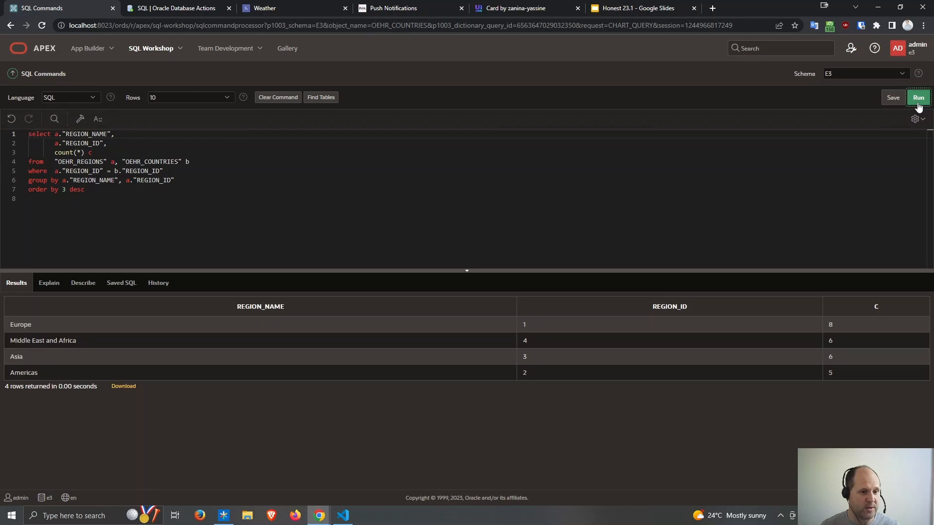
pyautogui.click(917, 106)
# - Rerun the query in the Database Actions worksheet and again in SQL Commands to compare execution times
pyautogui.click(197, 8)
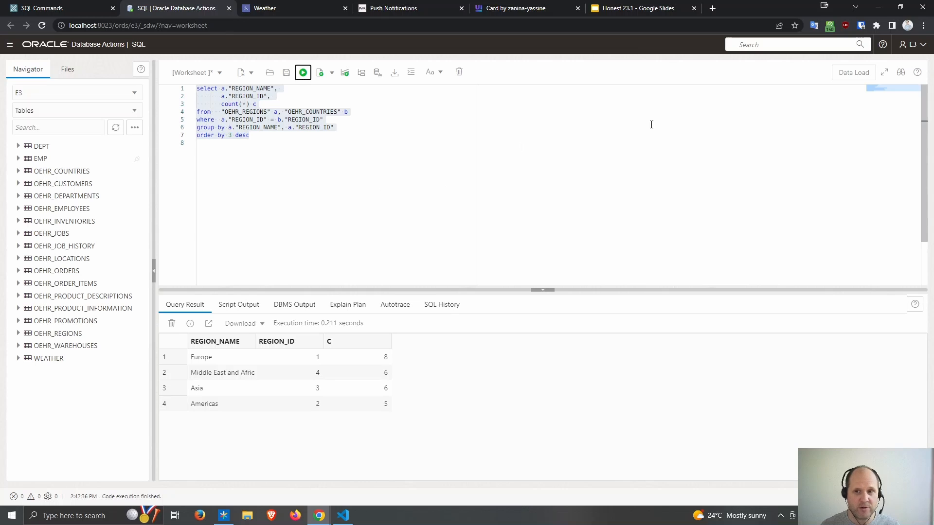
pyautogui.click(309, 73)
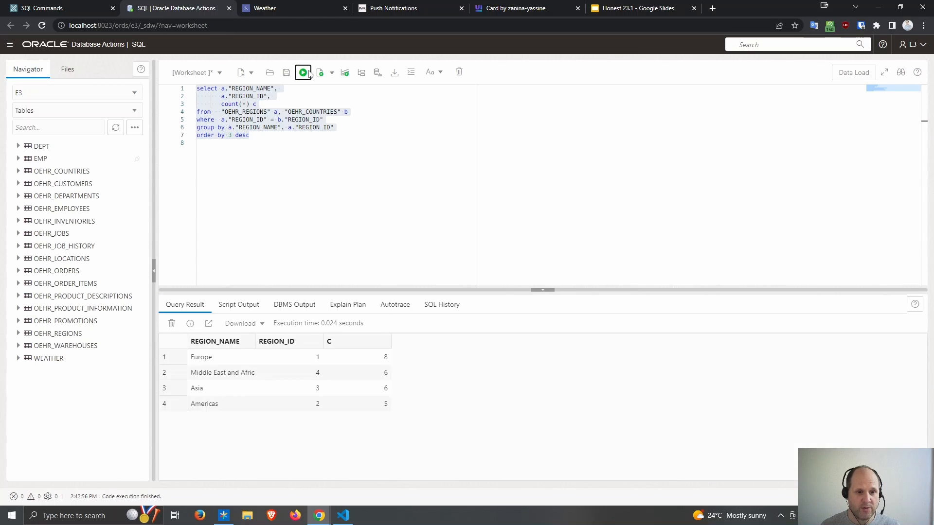
pyautogui.click(309, 73)
pyautogui.click(59, 8)
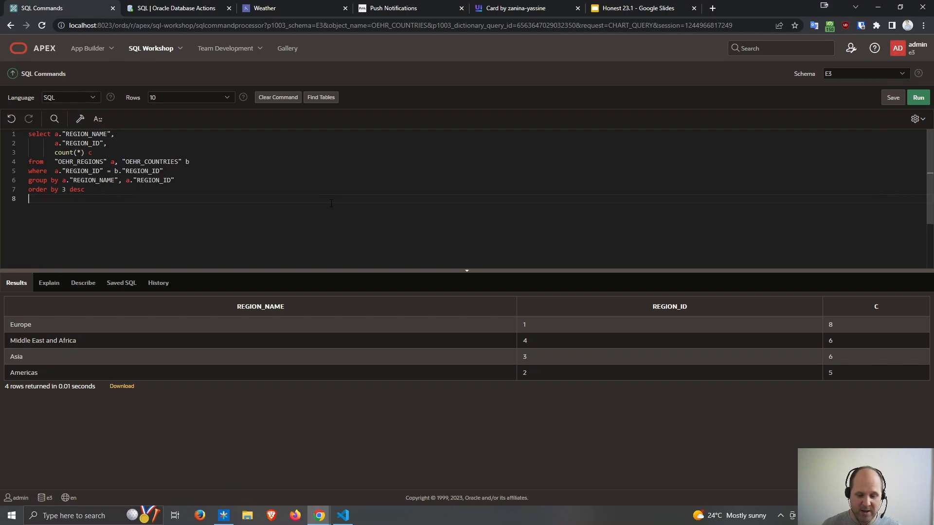
pyautogui.hotkey('ctrl', 'Return')
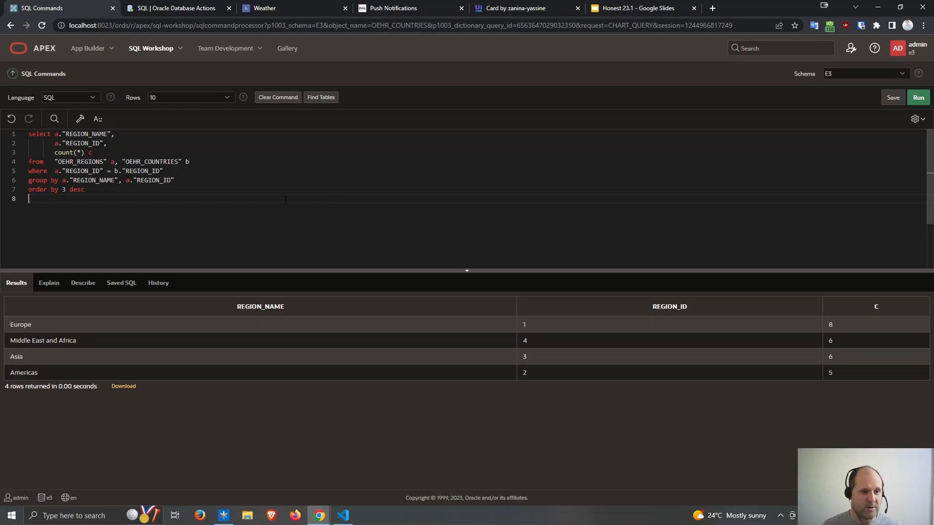
# - Open Database Users from the Database Actions Launchpad, view the edit form of user E3, cancel it, and return to the Launchpad
pyautogui.click(153, 9)
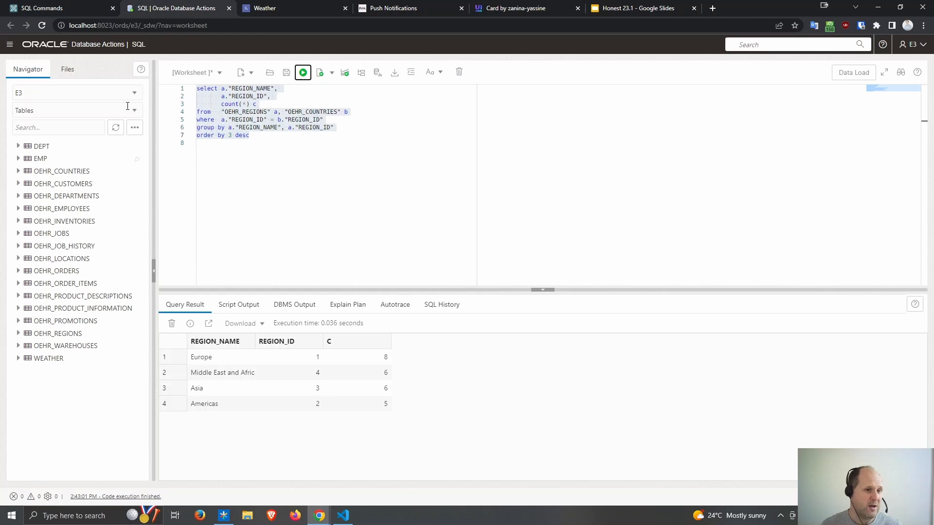
pyautogui.click(77, 46)
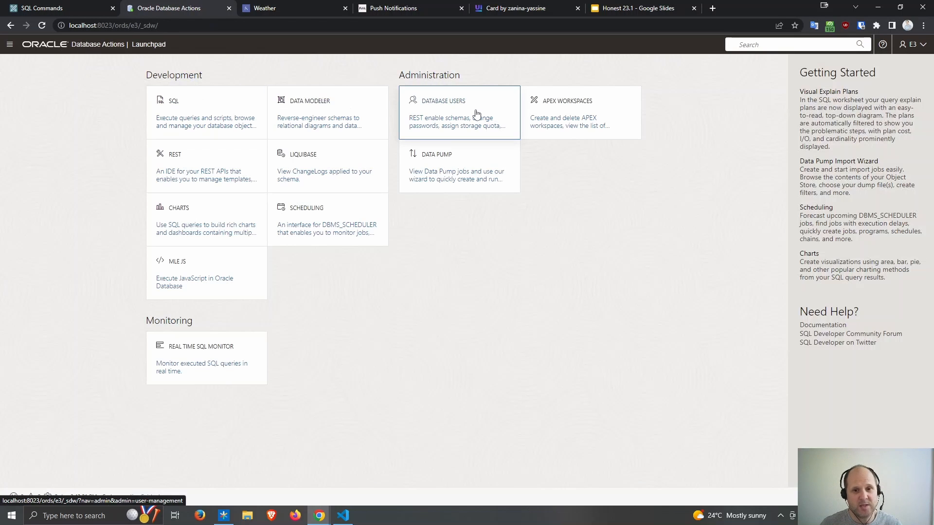
pyautogui.click(477, 114)
pyautogui.click(477, 115)
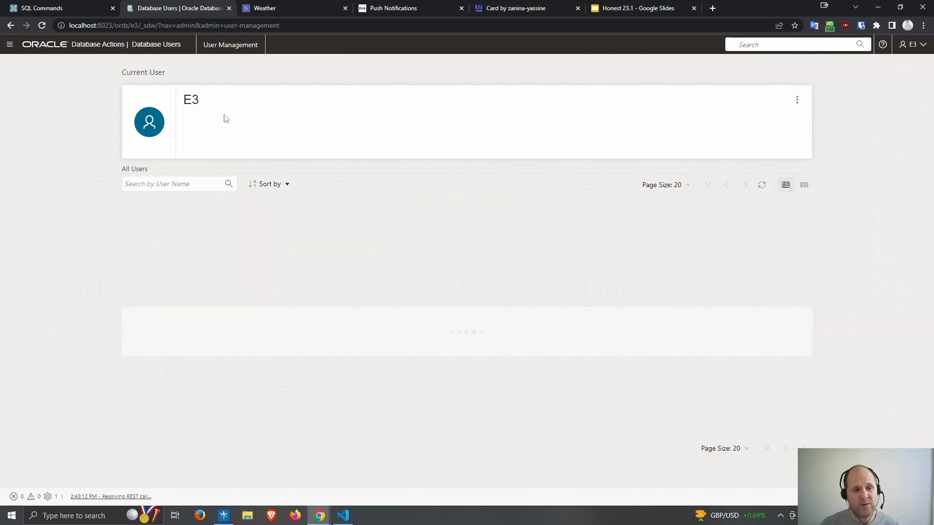
pyautogui.click(797, 101)
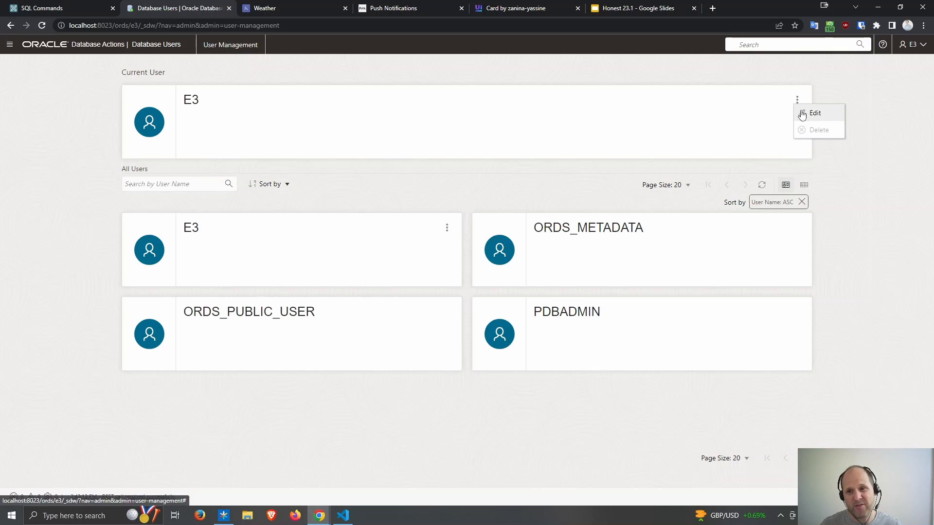
pyautogui.click(800, 113)
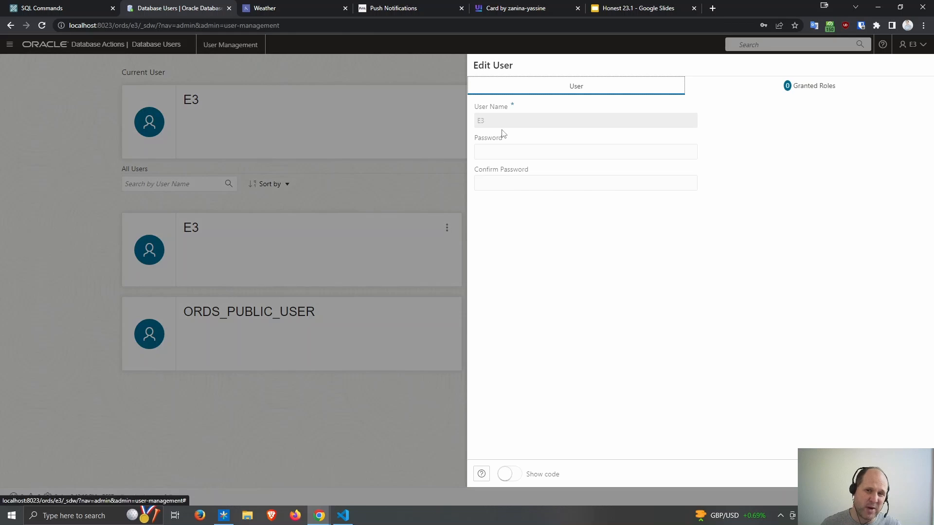
pyautogui.click(850, 473)
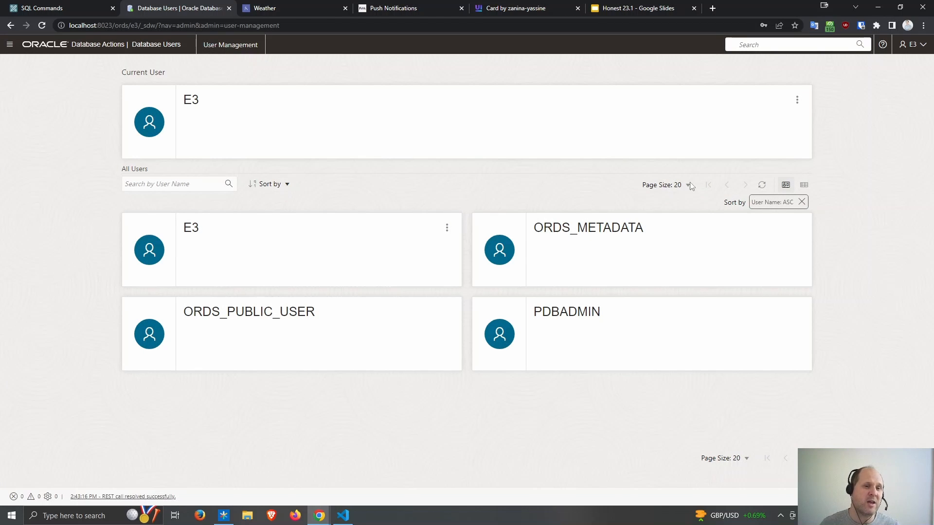
pyautogui.click(78, 45)
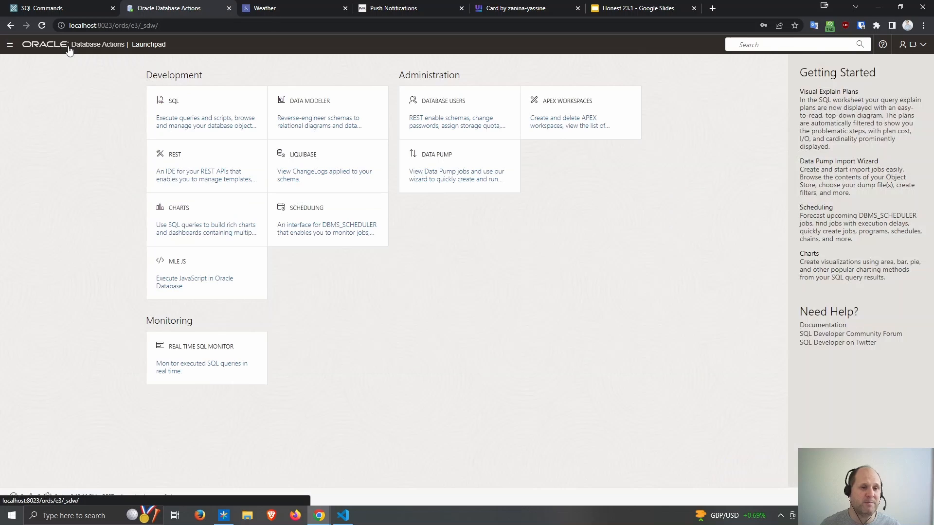
# - Open Charts and fill in a new chart's general details: name 13213, description ewre, and Not protected as the privilege
pyautogui.moveTo(188, 238)
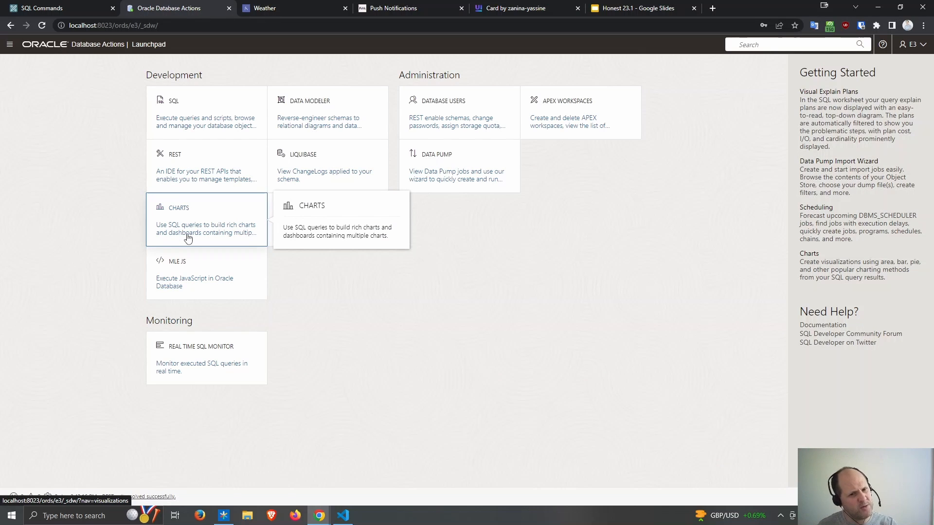
pyautogui.click(214, 220)
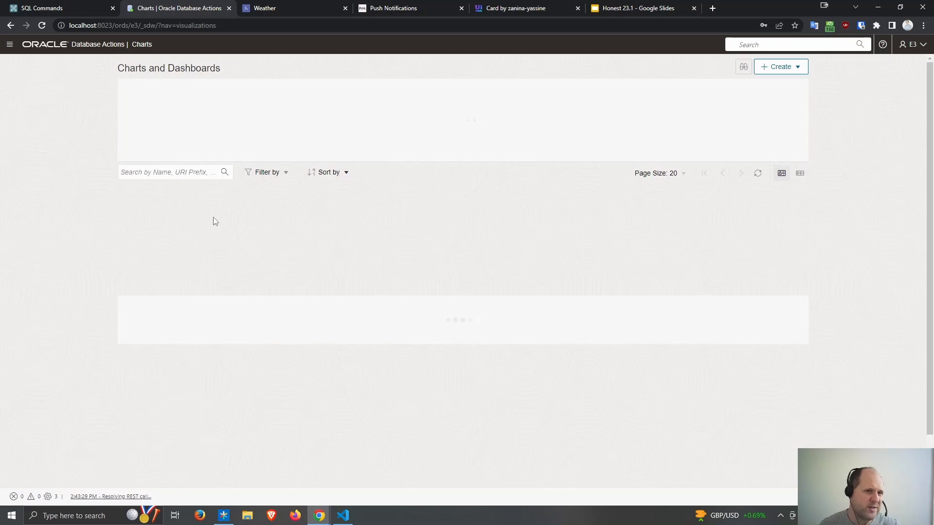
pyautogui.click(802, 65)
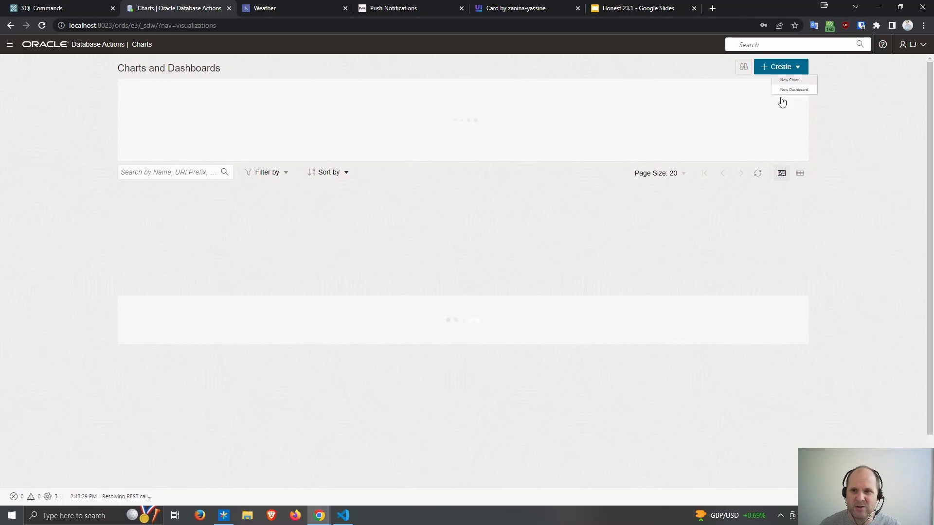
pyautogui.click(773, 88)
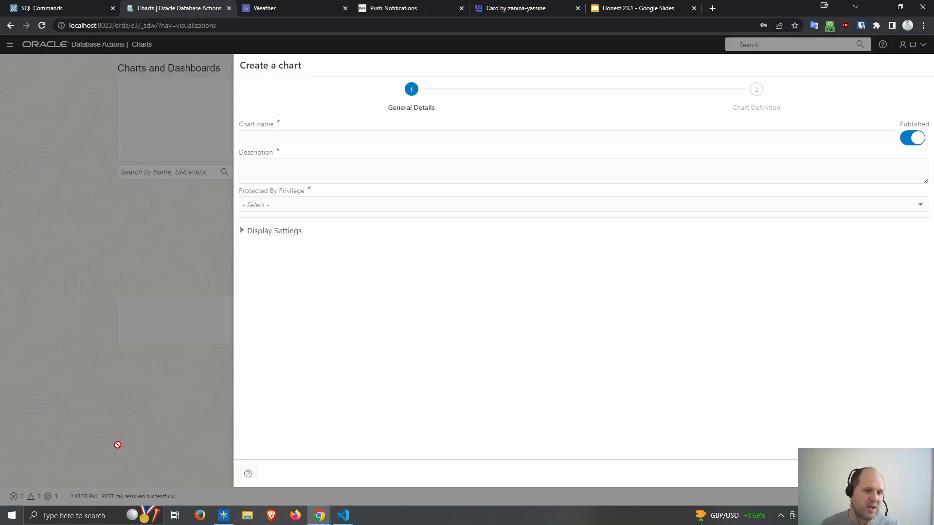
pyautogui.write('13213')
pyautogui.click(277, 204)
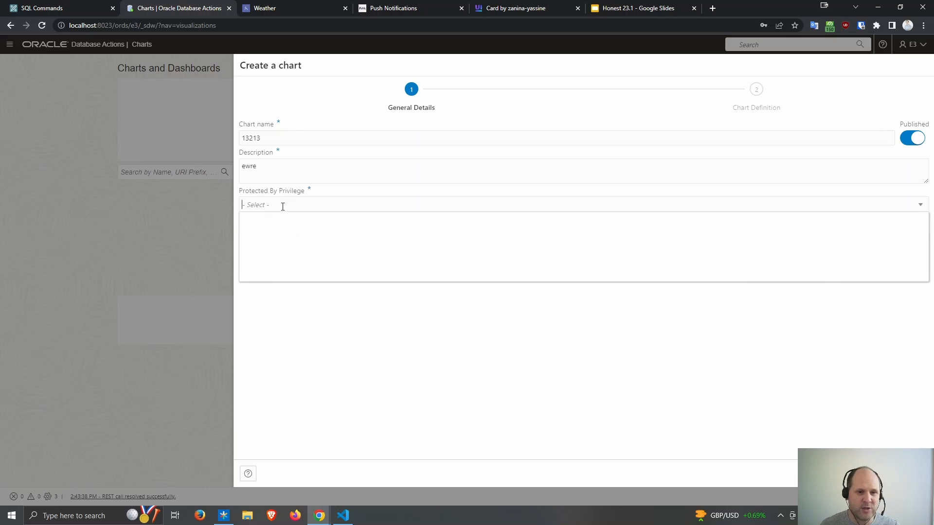
pyautogui.click(294, 246)
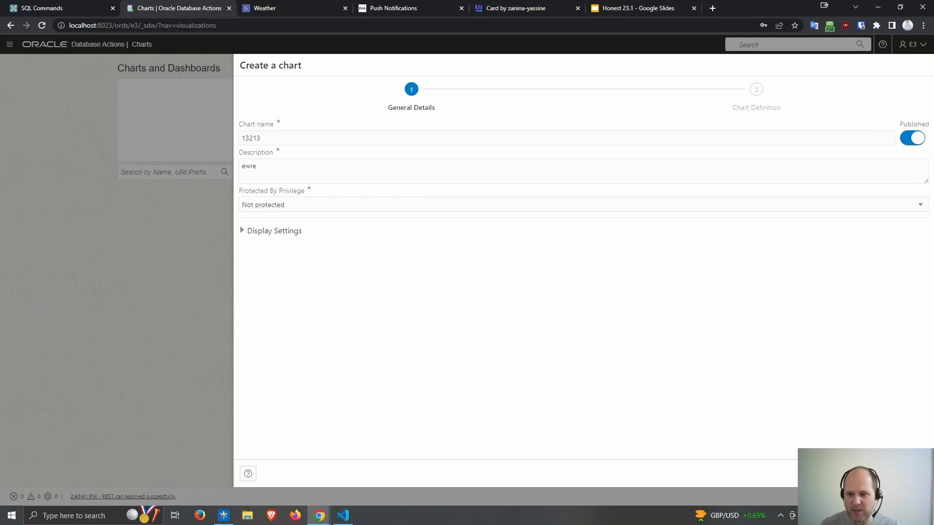
pyautogui.click(913, 473)
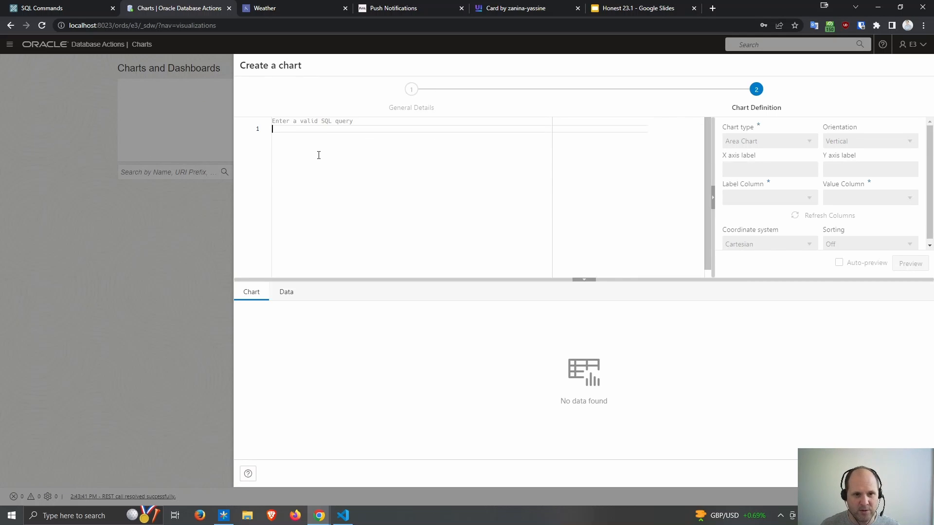
# - Define the chart with the copied query that counts OEHR_COUNTRIES rows per region, and submit the definition
pyautogui.write('select a."REGION_NAME",        a."REGION_ID",        count(*) c from   "OEHR_REGIONS" a, "OEHR_COUNTRIES" b where  a."REGION_ID" = b."REGION_ID" group by a."REGION_NAME", a."REGION_ID" order by 3 desc')
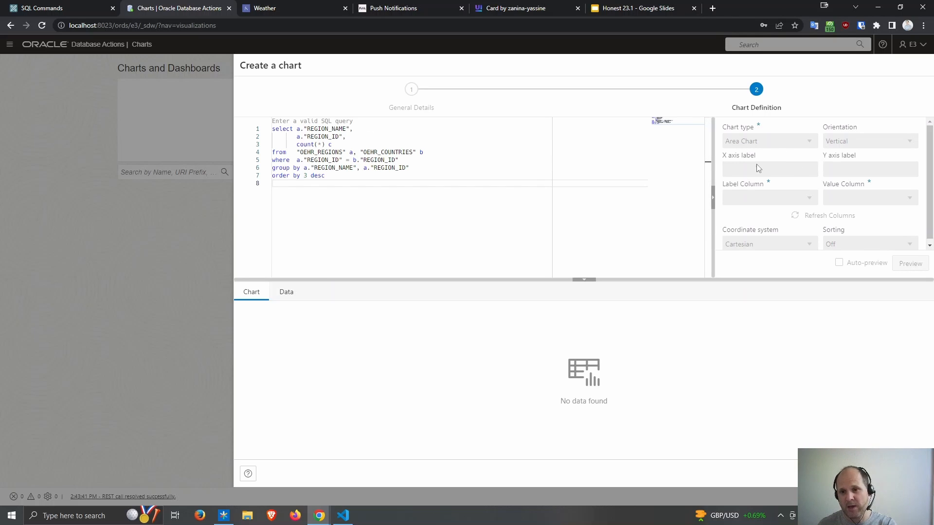
pyautogui.click(851, 167)
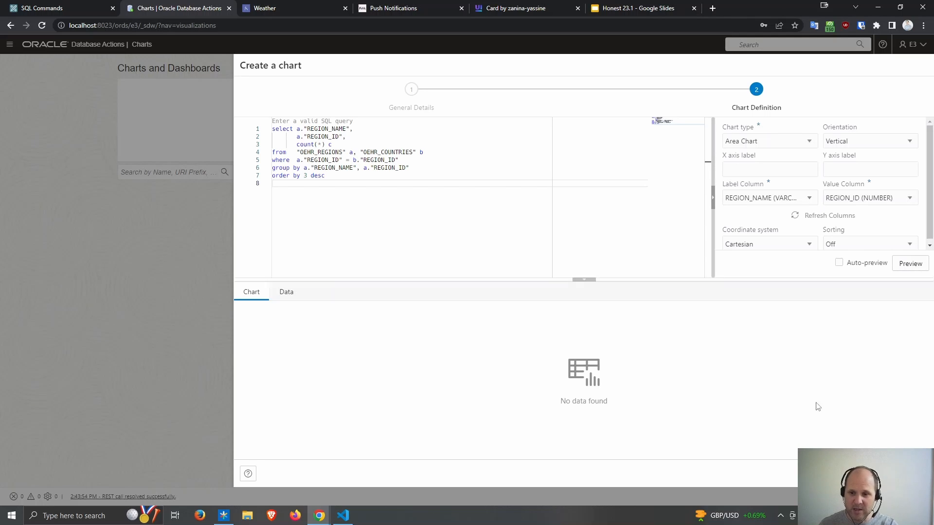
pyautogui.click(876, 474)
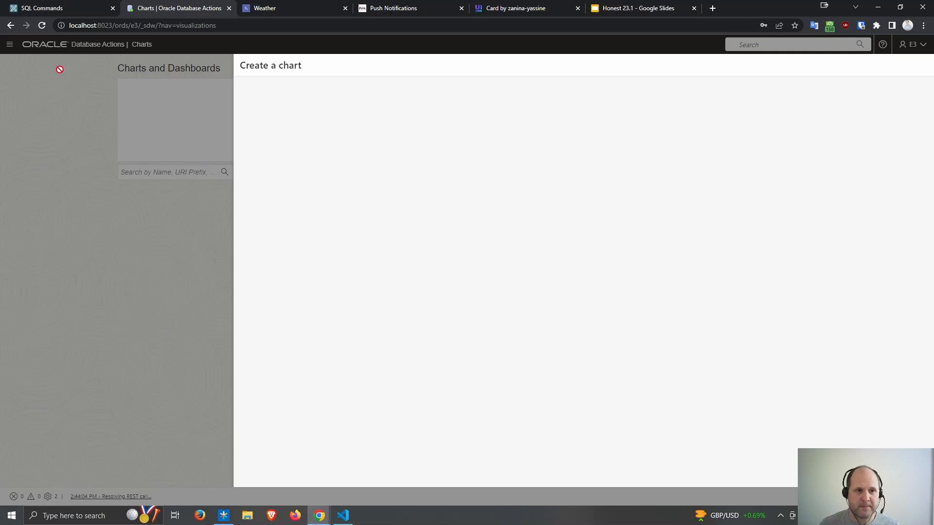
# - Return to the APEX Object Browser and view the columns and additional table actions of OEHR_COUNTRIES
pyautogui.click(57, 8)
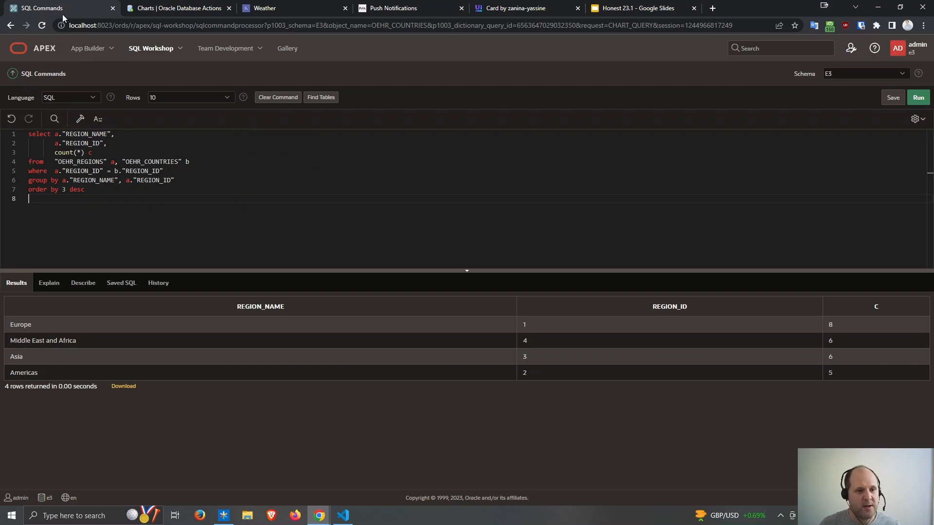
pyautogui.click(179, 49)
pyautogui.click(180, 70)
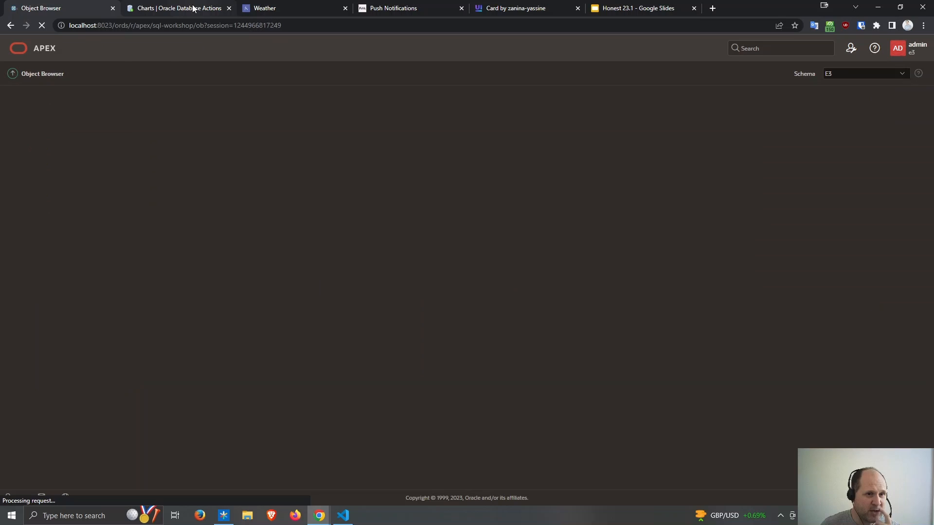
pyautogui.click(194, 9)
pyautogui.click(90, 8)
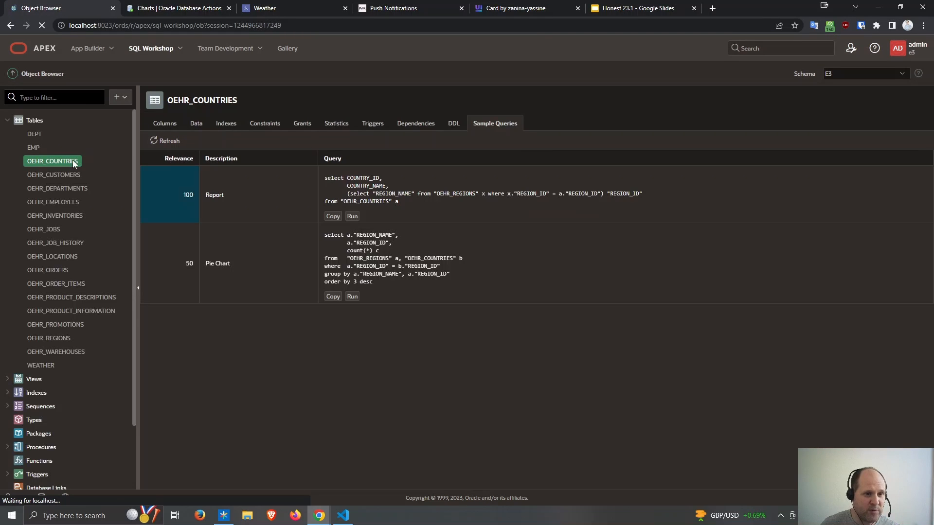
pyautogui.click(164, 123)
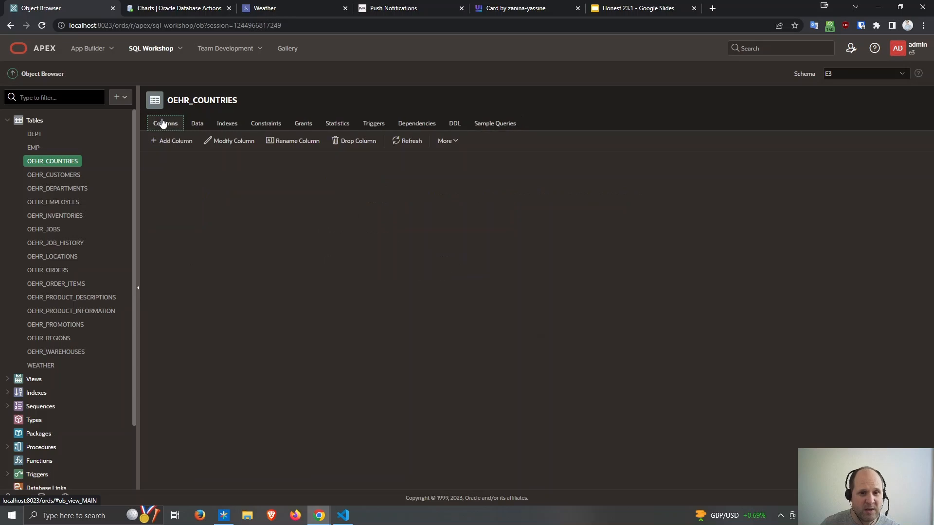
pyautogui.click(443, 142)
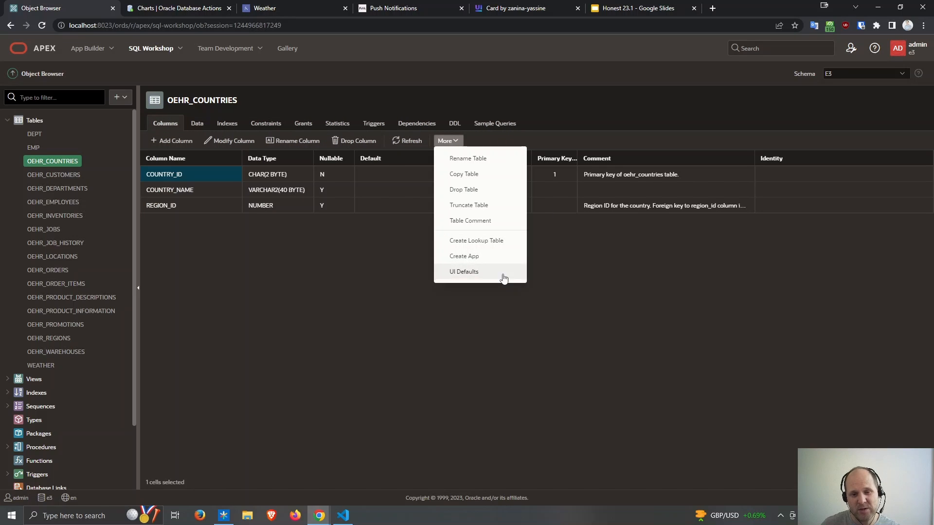
# - Open RESTful Services from the SQL Workshop and view the enabled objects of schema E3
pyautogui.click(179, 49)
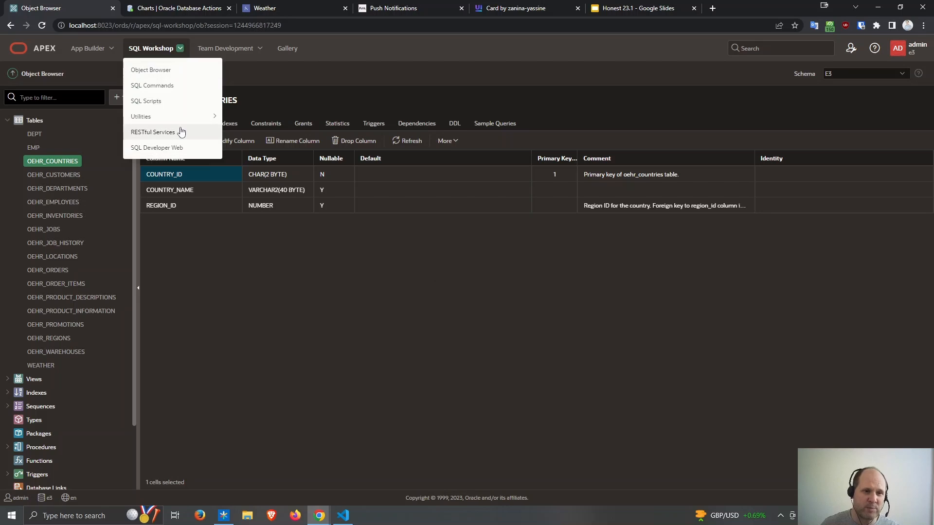
pyautogui.click(181, 129)
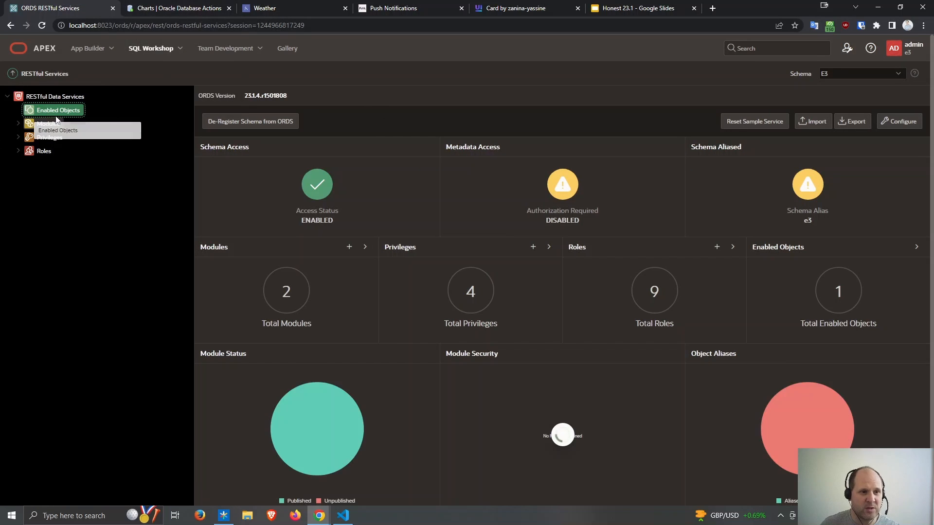
pyautogui.click(59, 111)
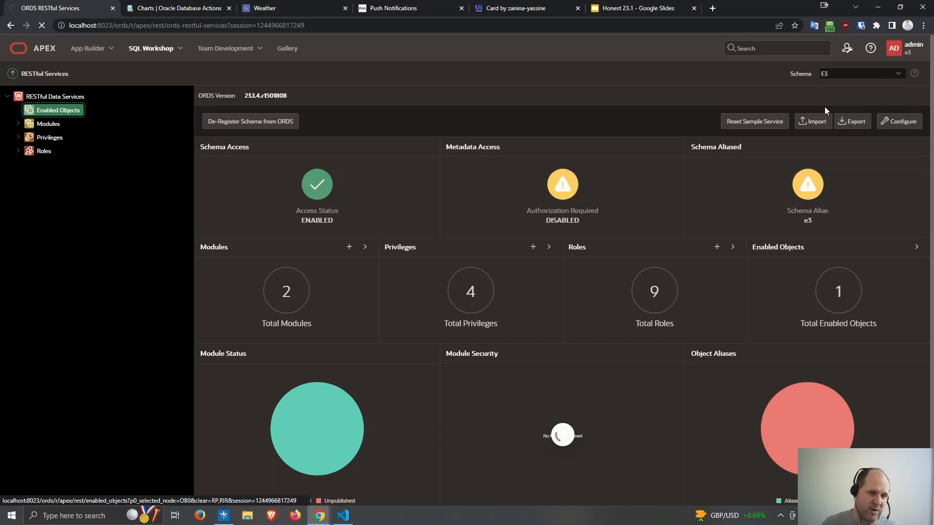
# - Switch to Database Actions, view the chart 13213 and its URL, and close the chart view
pyautogui.click(194, 9)
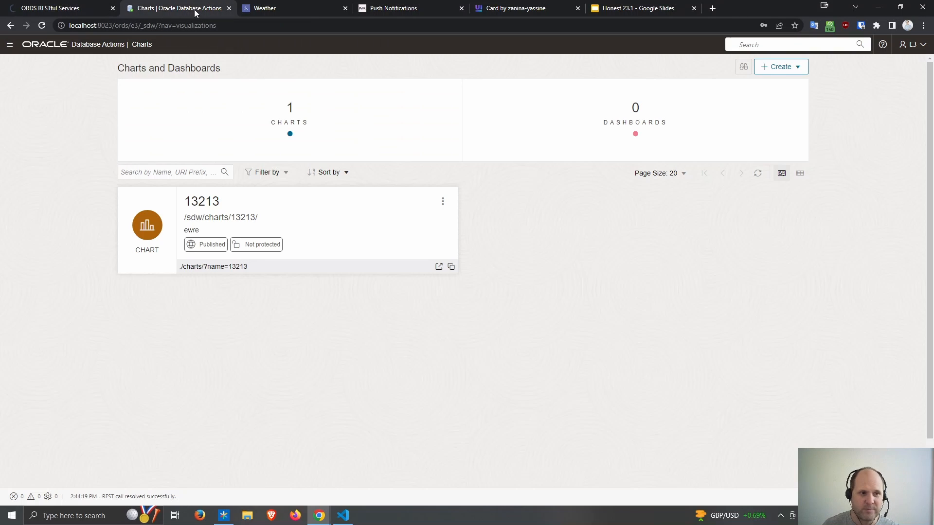
pyautogui.click(441, 202)
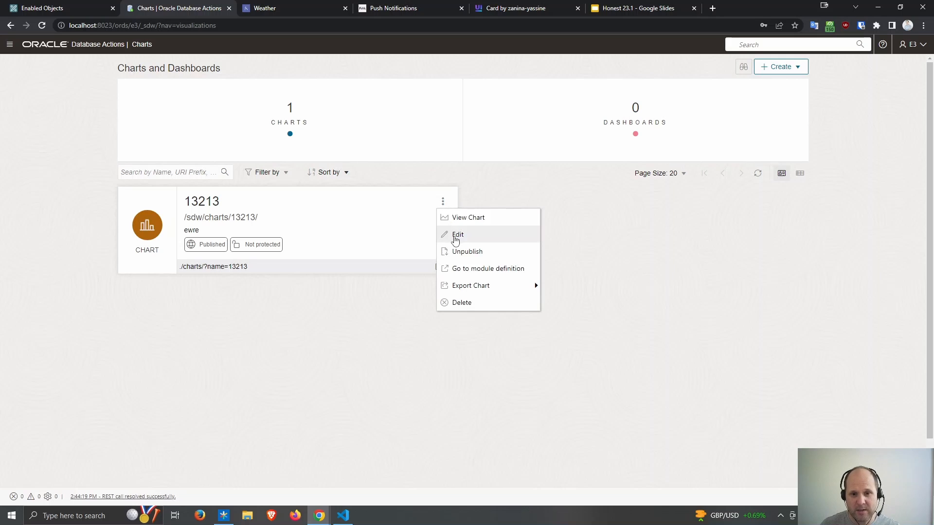
pyautogui.click(461, 220)
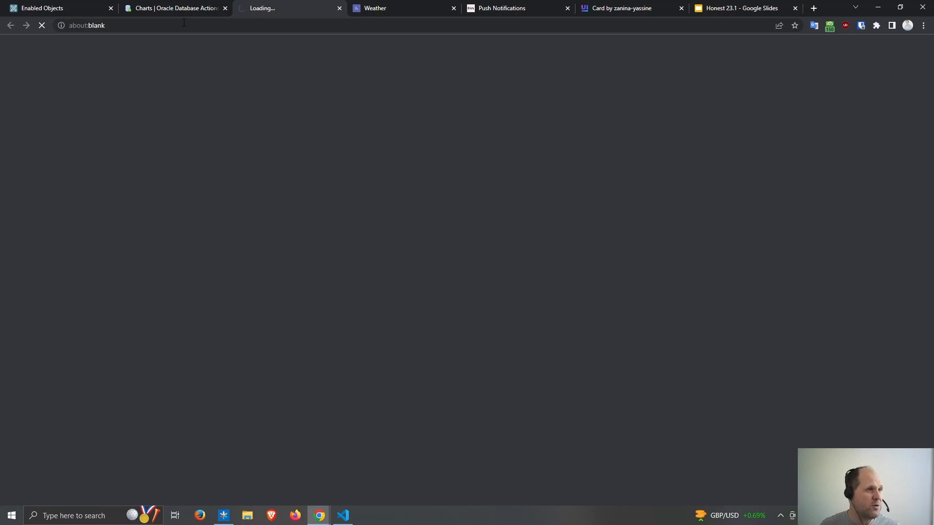
pyautogui.click(255, 24)
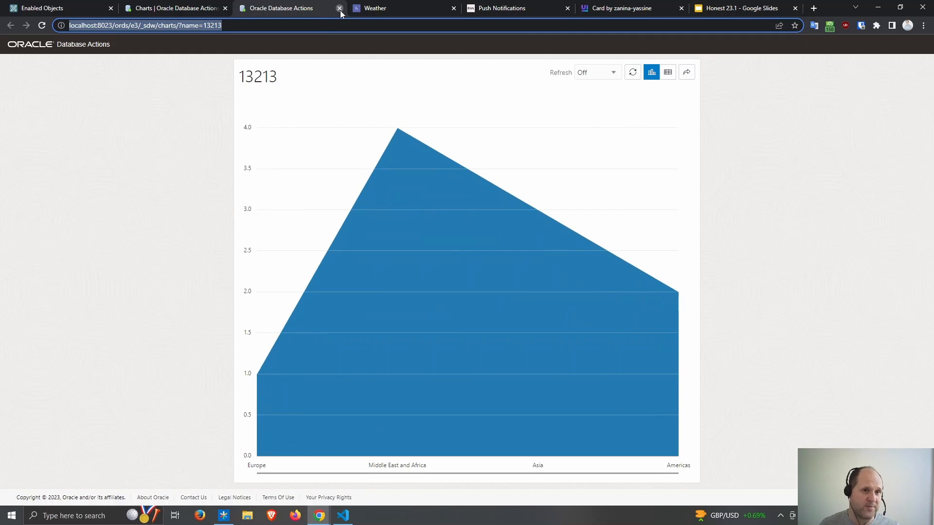
pyautogui.click(340, 9)
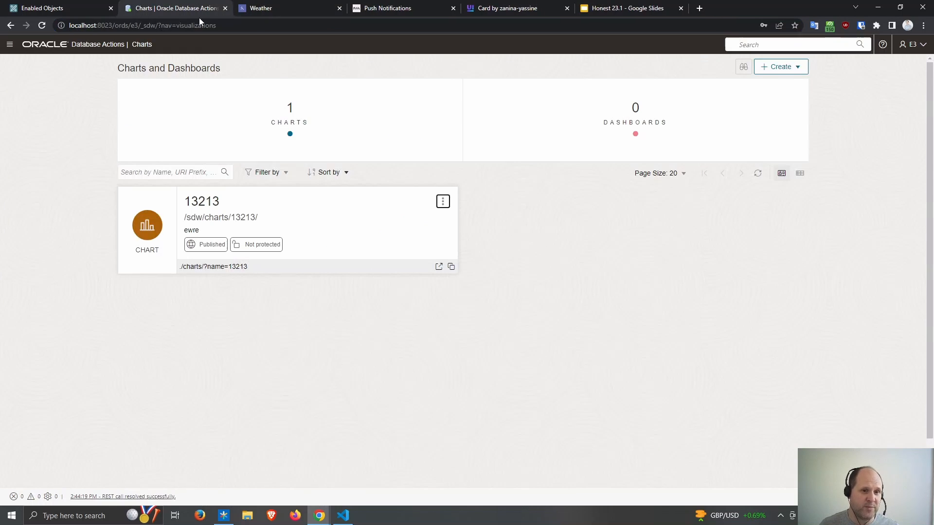
# - Delete the chart 13213 from Charts and Dashboards and confirm the deletion
pyautogui.click(442, 202)
pyautogui.click(480, 299)
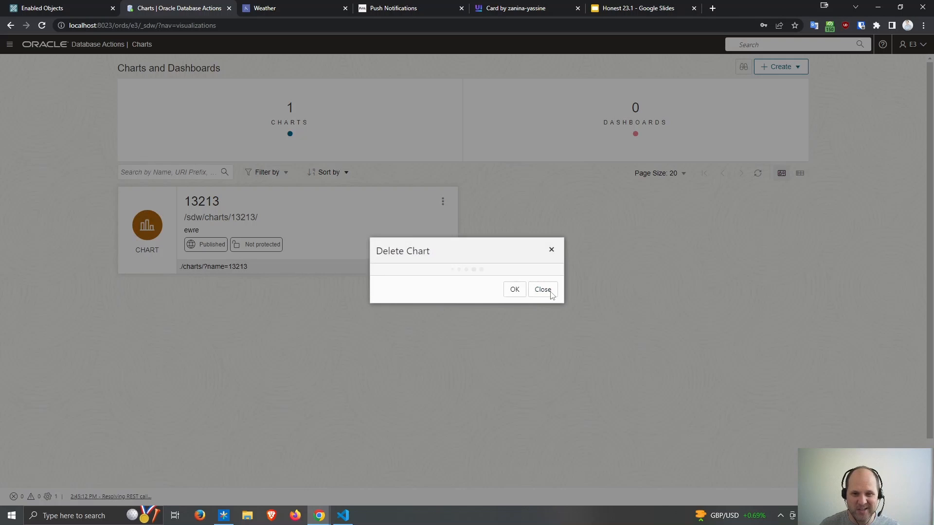
pyautogui.click(516, 291)
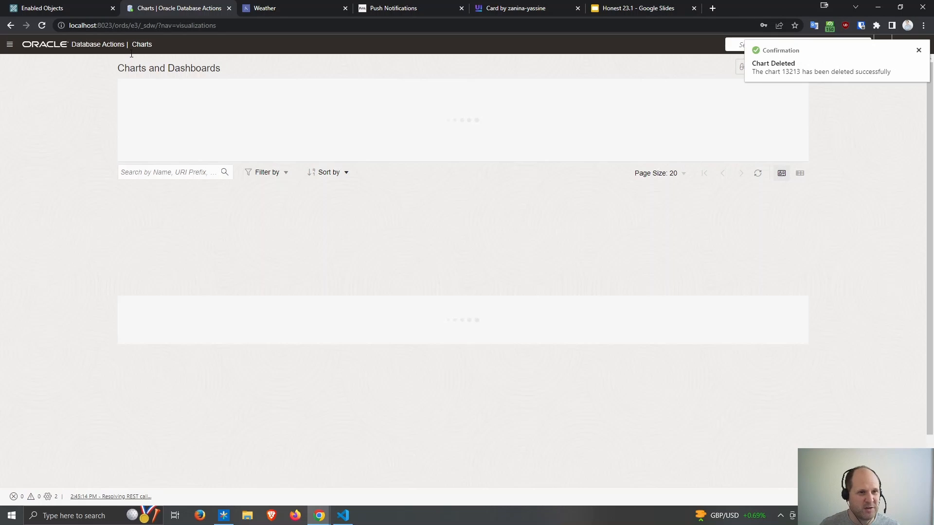
# - Open the SQL worksheet from the Launchpad and start a new table object, going to its materialized view query
pyautogui.click(90, 49)
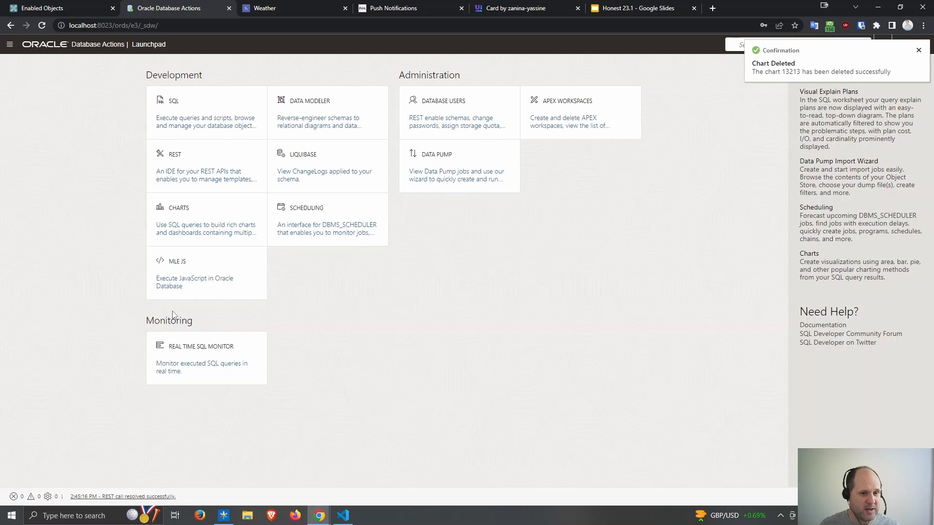
pyautogui.click(183, 121)
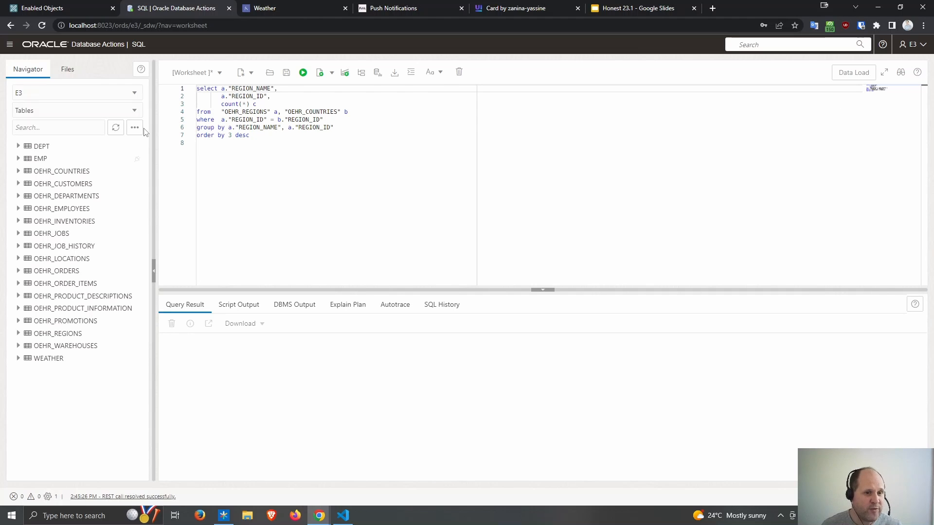
pyautogui.click(138, 129)
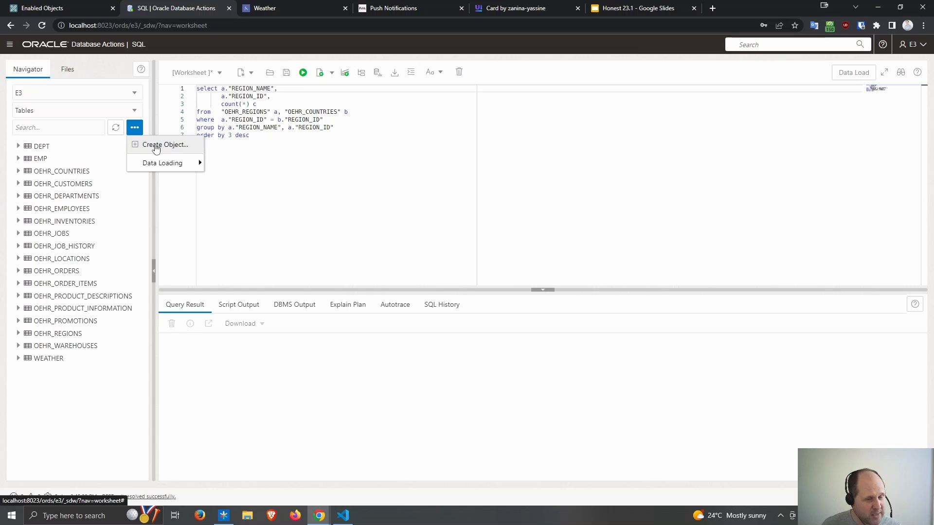
pyautogui.click(155, 145)
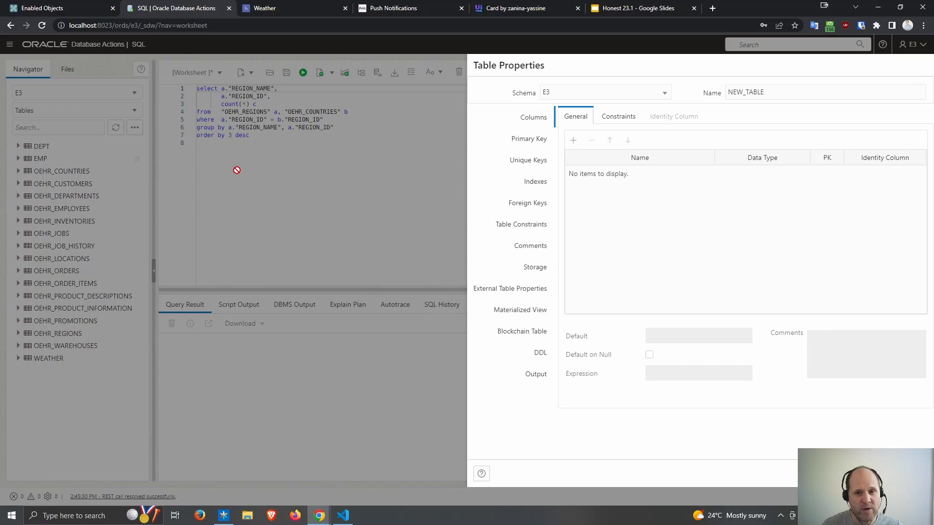
pyautogui.click(532, 312)
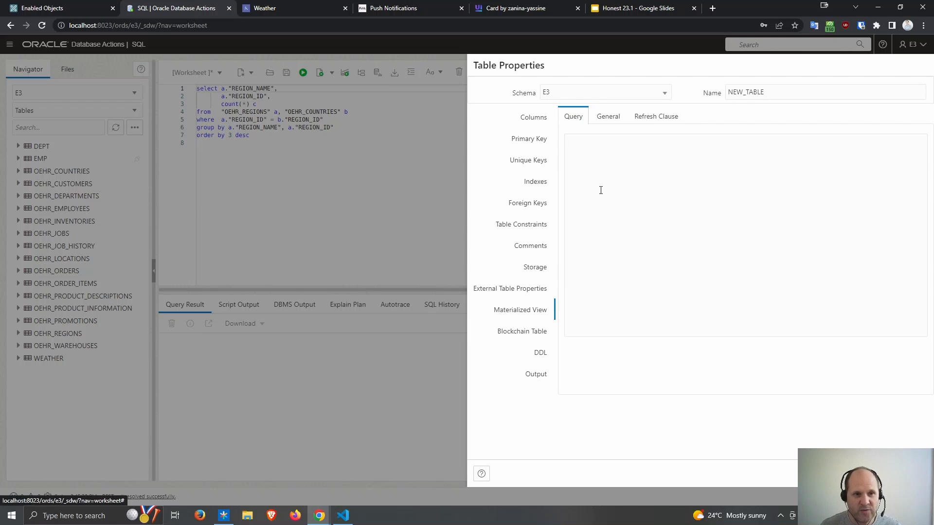
# - Load the APEX Object Browser, and create materialized view NEW_TABLE in Database Actions from the query counting OEHR_COUNTRIES rows per region
pyautogui.click(43, 10)
pyautogui.click(179, 49)
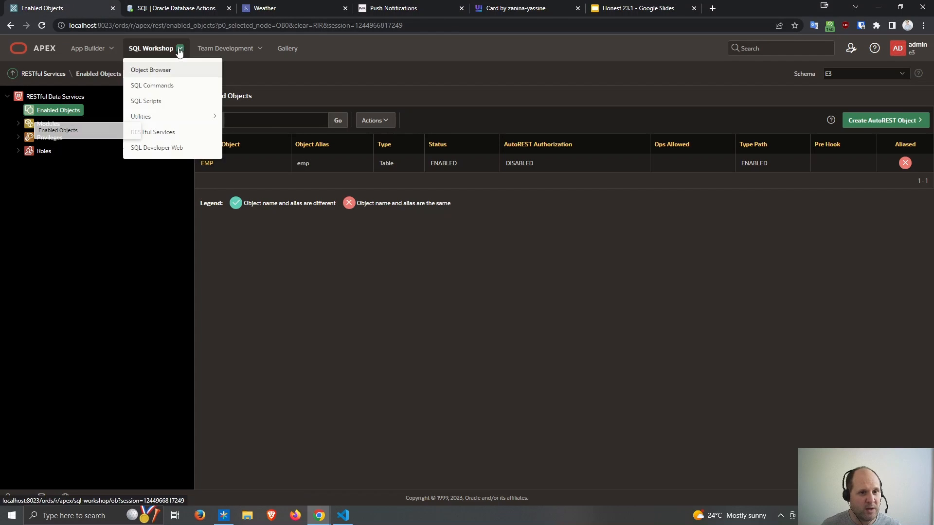
pyautogui.click(165, 10)
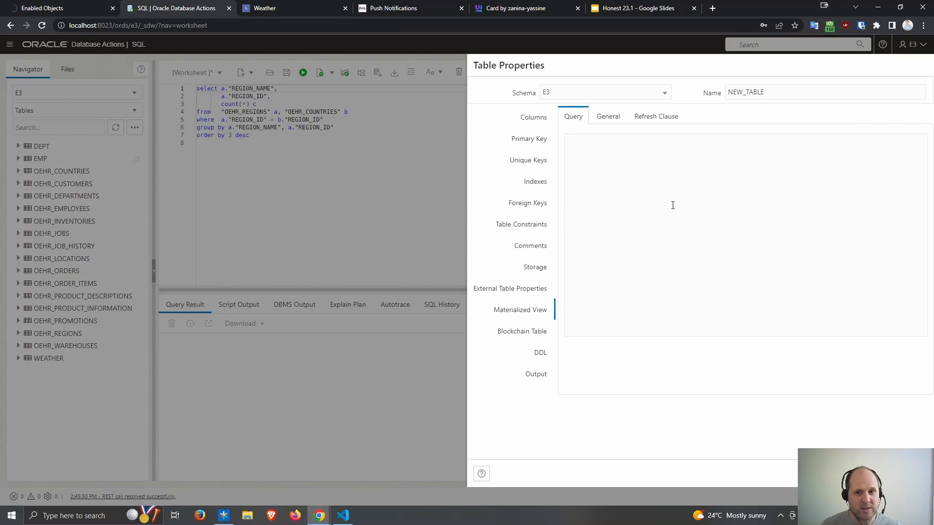
pyautogui.write('select a."REGION_NAME",        a."REGION_ID",        count(*) c from   "OEHR_REGIONS" a, "OEHR_COUNTRIES" b where  a."REGION_ID" = b."REGION_ID" group by a."REGION_NAME", a."REGION_ID" order by 3 desc')
pyautogui.click(535, 374)
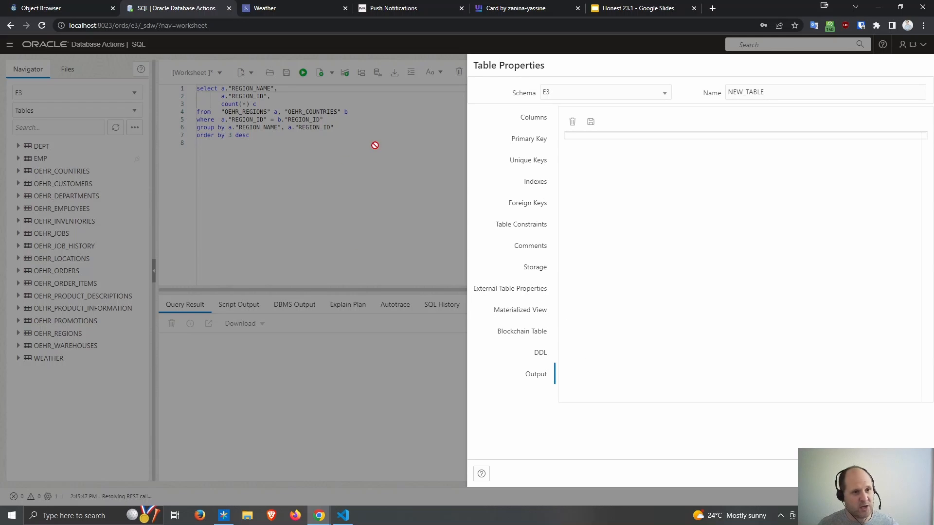
# - Return to the APEX Object Browser and refresh the Materialized Views node in the object tree
pyautogui.click(59, 10)
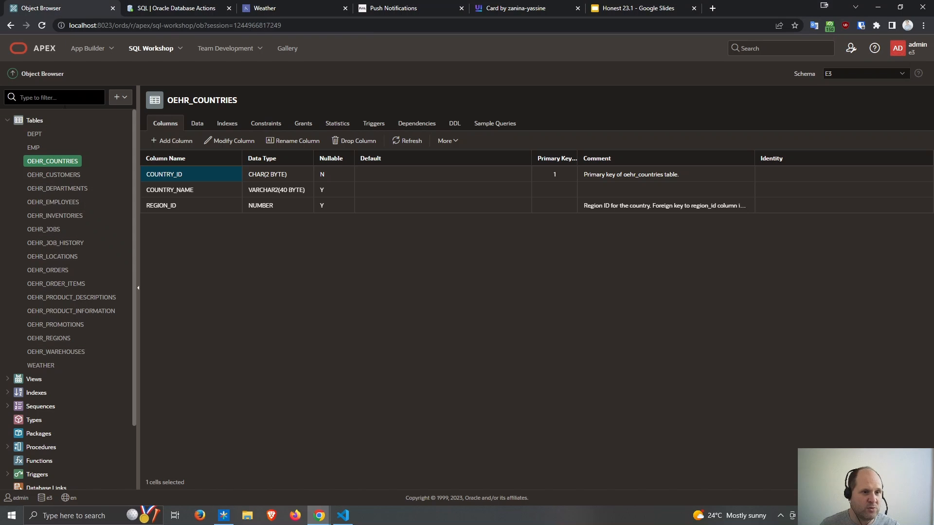
pyautogui.scroll(-3, 13, 483)
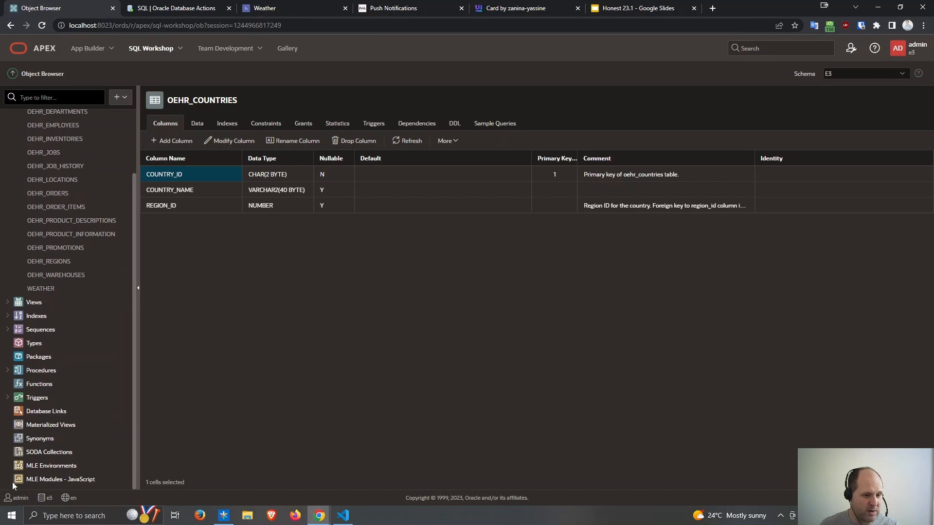
pyautogui.rightClick(18, 426)
pyautogui.click(36, 431)
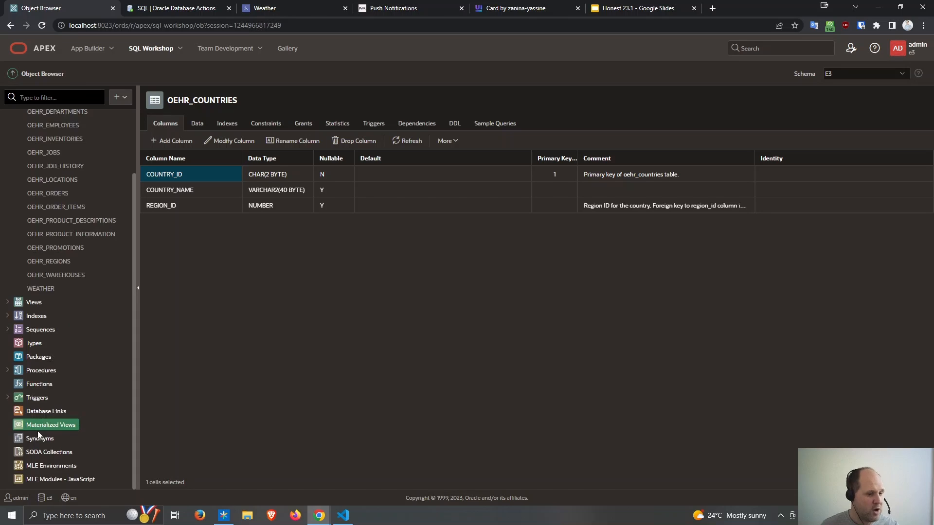
pyautogui.rightClick(36, 428)
pyautogui.click(58, 440)
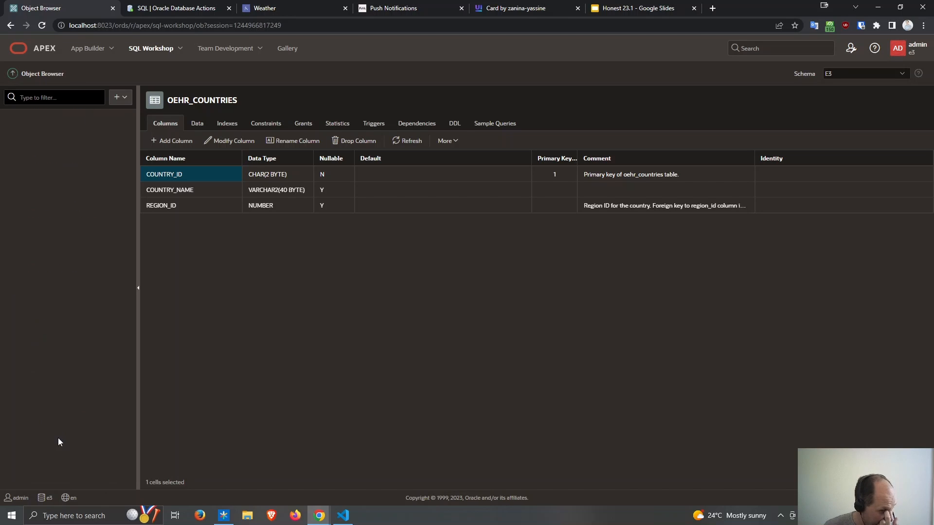
pyautogui.rightClick(43, 426)
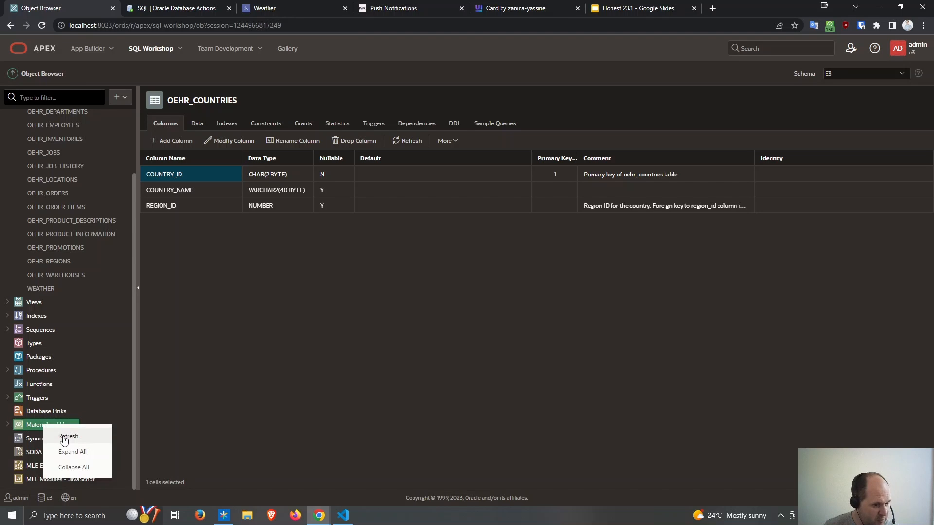
pyautogui.click(65, 437)
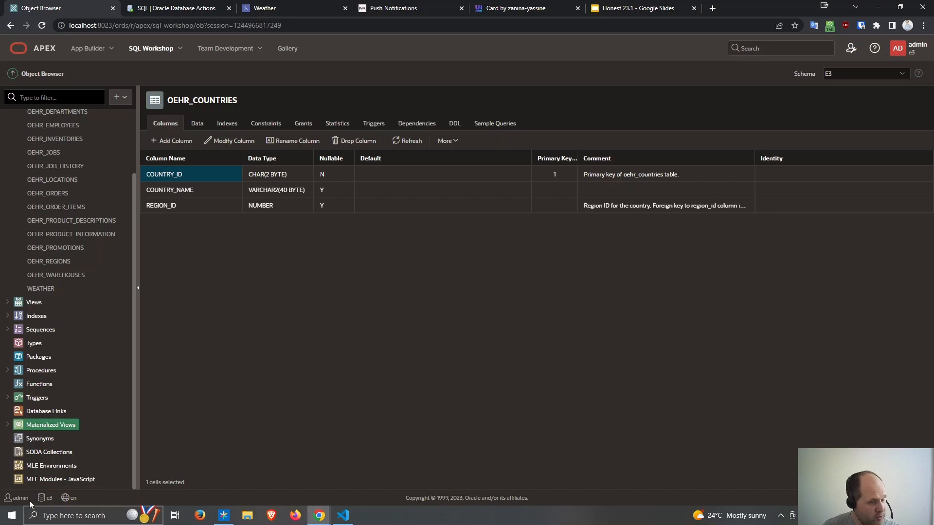
# - Expand Materialized Views and view the data of NEW_TABLE
pyautogui.click(8, 425)
pyautogui.click(32, 439)
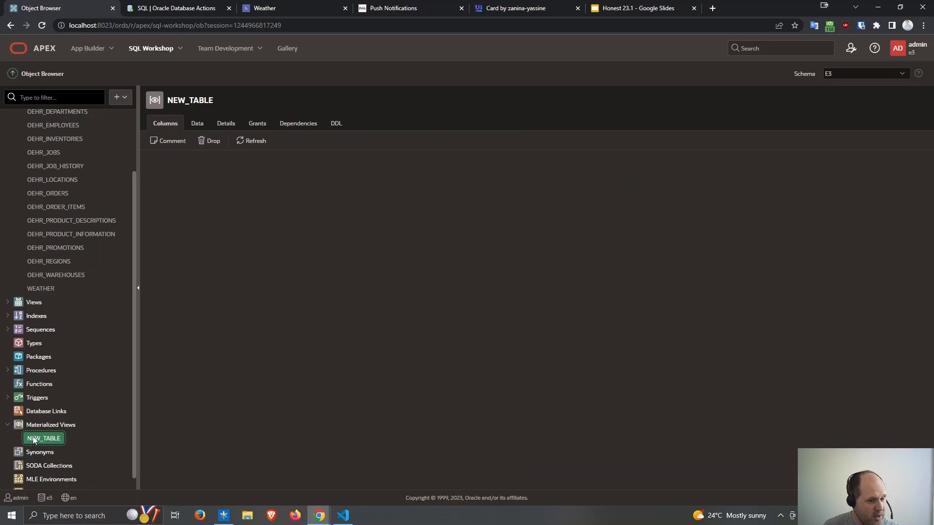
pyautogui.click(196, 126)
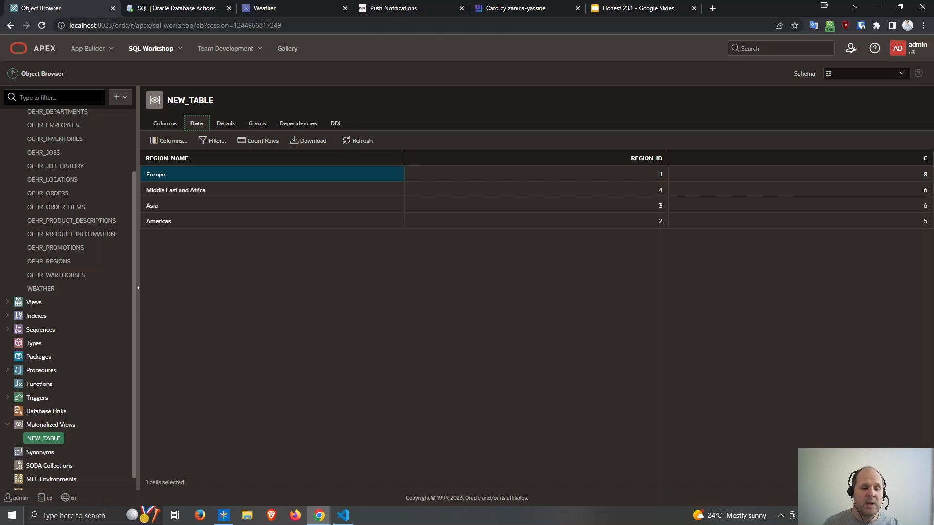
# - Switch to the Weather app, open Weather Report, and examine the city, country, date and temperature in the Bangalore row
pyautogui.click(265, 10)
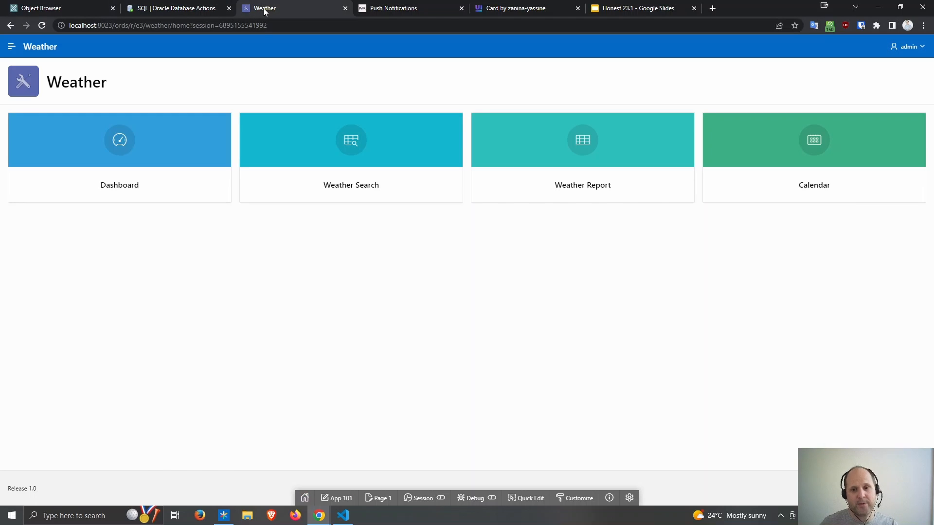
pyautogui.click(642, 170)
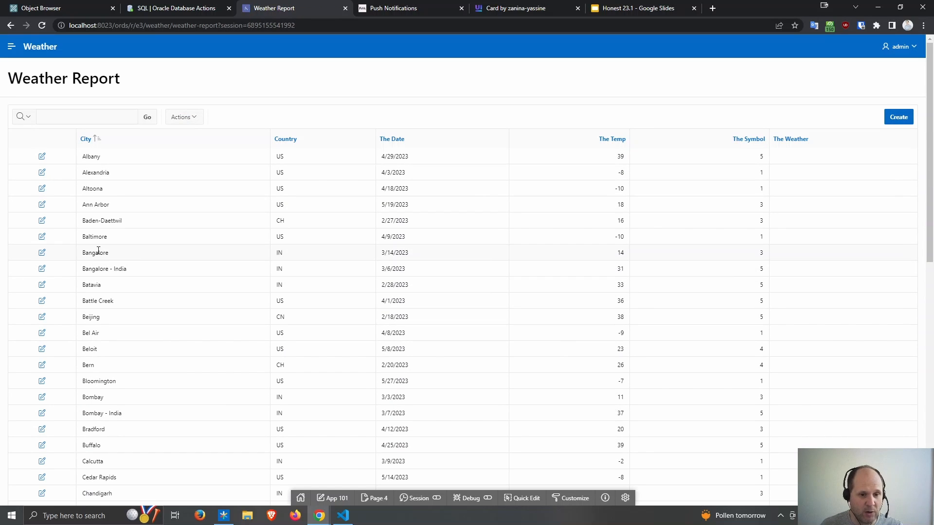
pyautogui.moveTo(98, 251); pyautogui.dragTo(146, 250)
pyautogui.click(307, 249)
pyautogui.moveTo(379, 252); pyautogui.dragTo(412, 254)
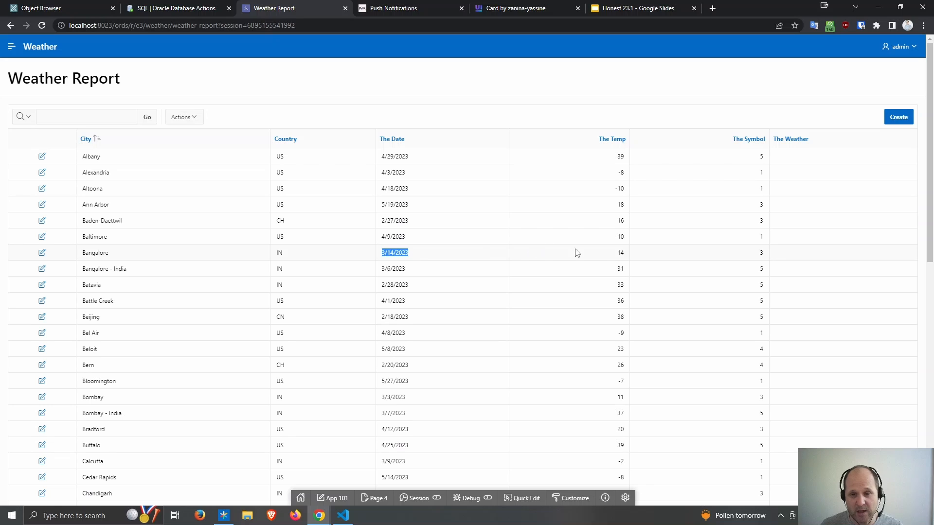
pyautogui.moveTo(603, 252); pyautogui.dragTo(631, 256)
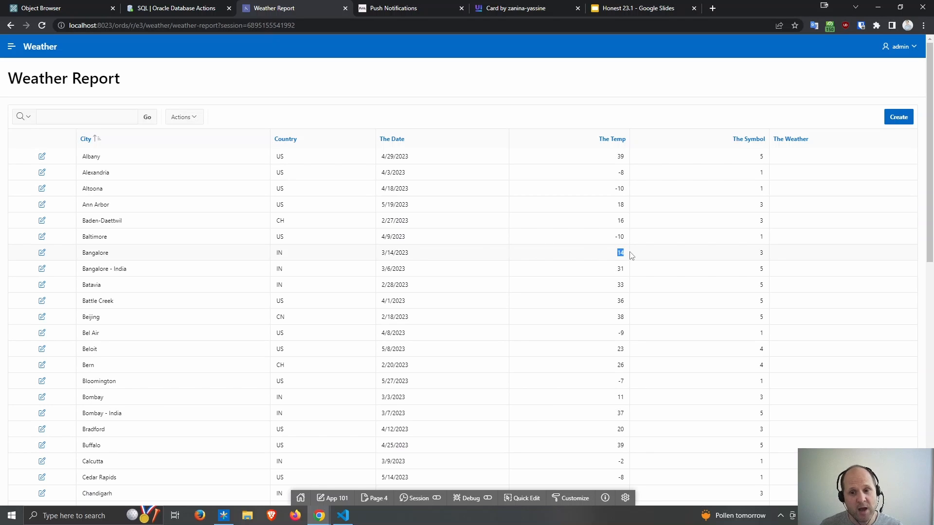
# - Compare the temperatures and symbol values of cities such as Albany, Altoona, Bangalore and Beloit in the Weather Report
pyautogui.click(99, 157)
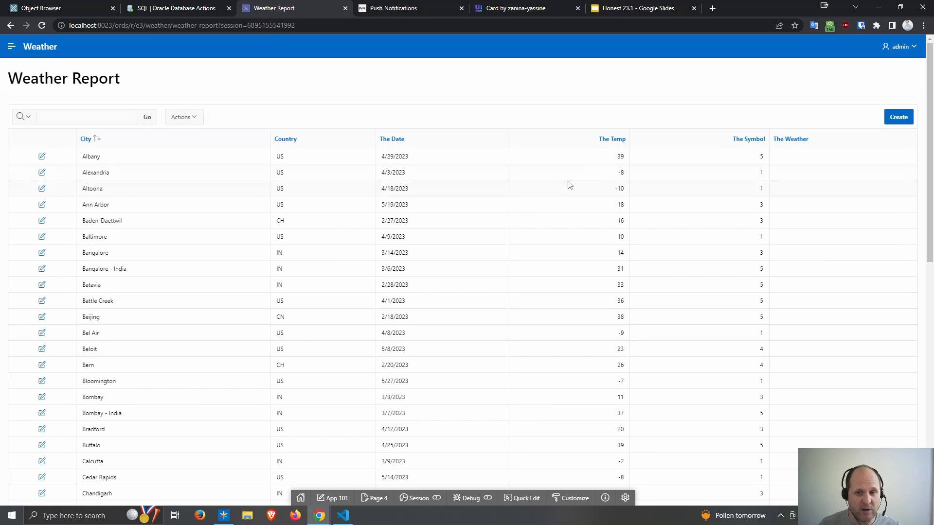
pyautogui.moveTo(621, 156); pyautogui.dragTo(616, 157)
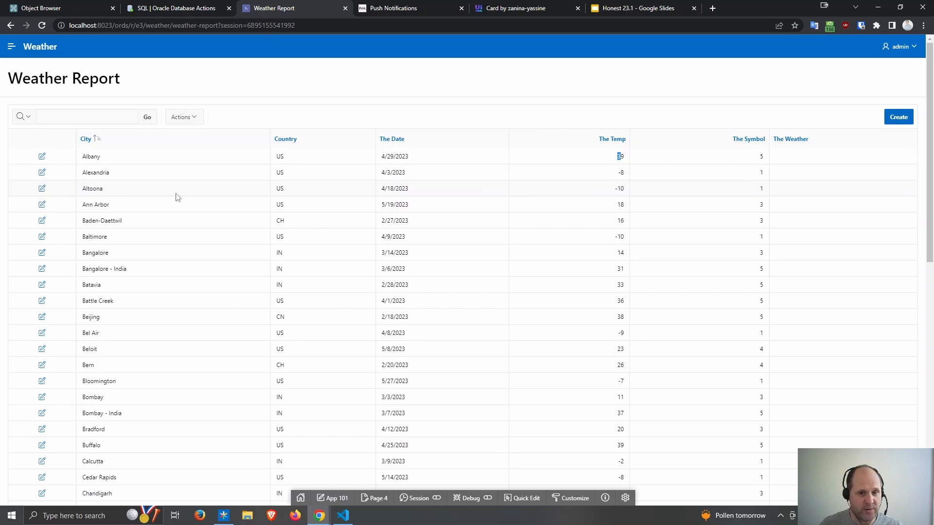
pyautogui.moveTo(614, 189); pyautogui.dragTo(626, 192)
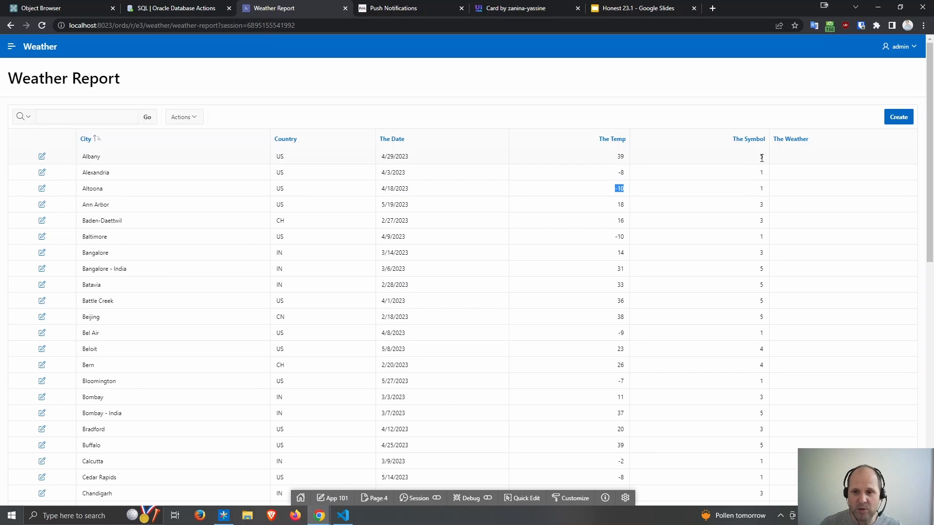
pyautogui.moveTo(763, 156); pyautogui.dragTo(758, 158)
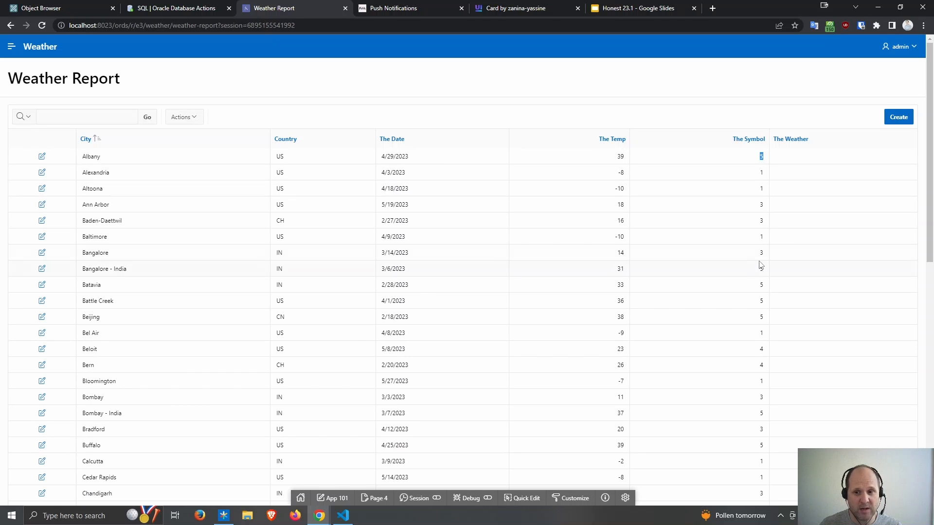
pyautogui.doubleClick(620, 257)
pyautogui.doubleClick(617, 350)
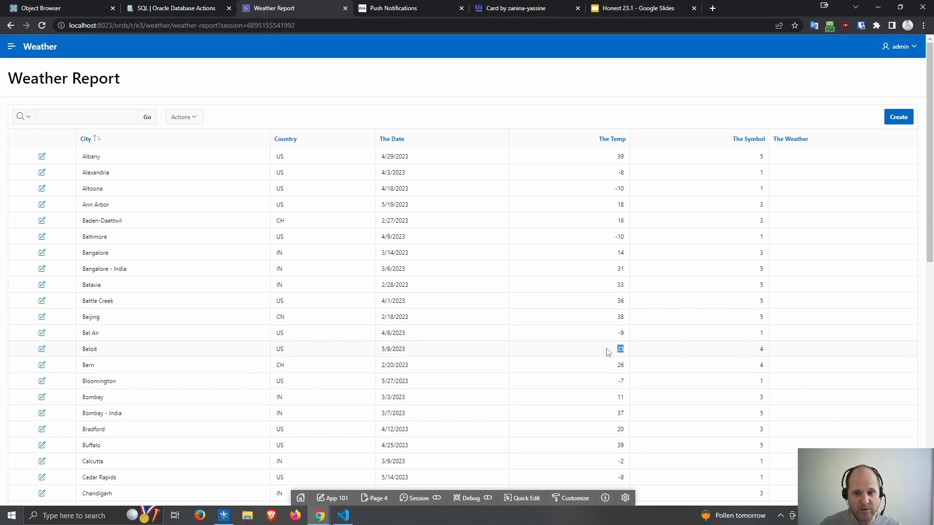
# - Examine further rows of the Weather Report, comparing the temperature and symbol values of Cochin
pyautogui.scroll(-3, 747, 396)
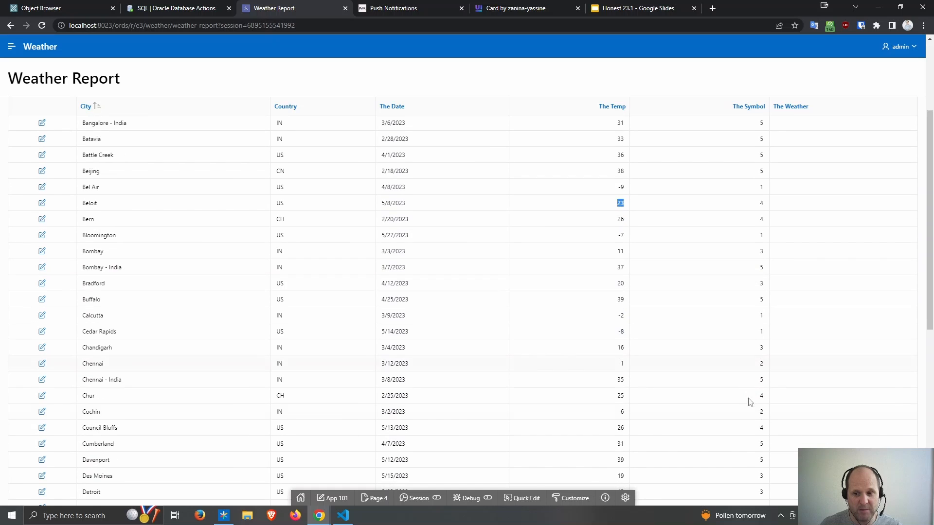
pyautogui.moveTo(750, 412); pyautogui.dragTo(590, 414)
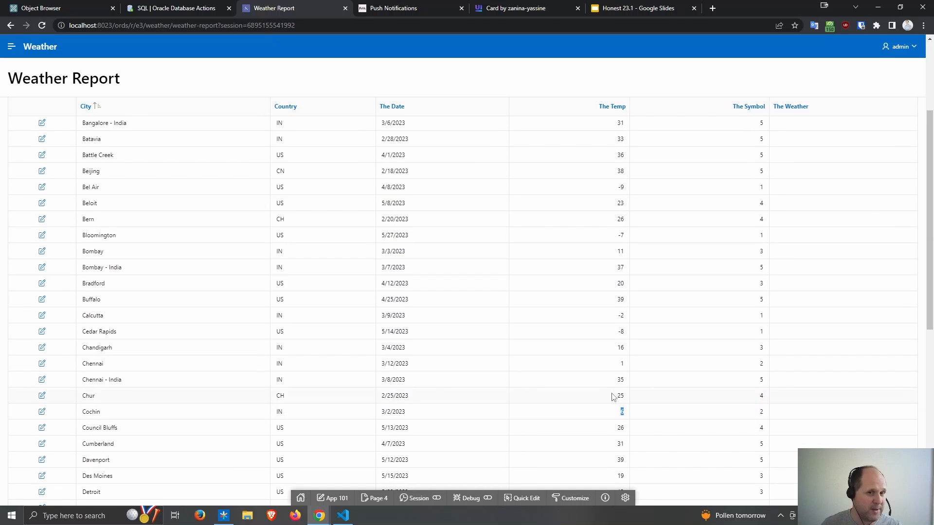
pyautogui.scroll(3, 611, 393)
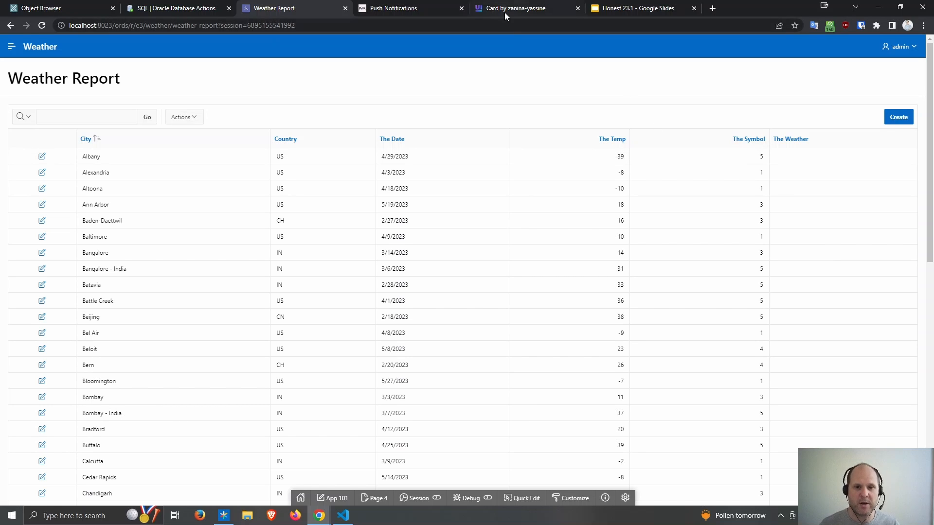
# - Switch to the Uiverse weather card page and inspect the card's HTML and CSS code, including the generic container class
pyautogui.moveTo(504, 13)
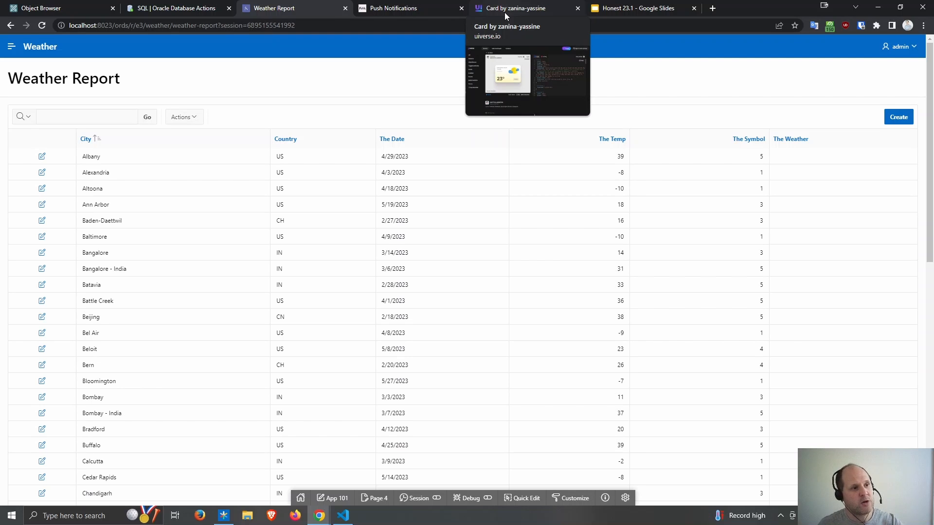
pyautogui.click(504, 13)
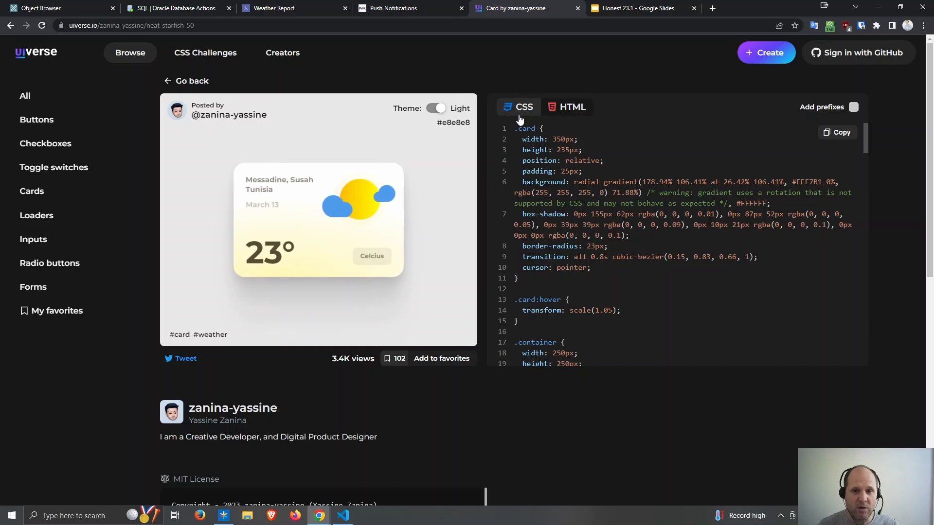
pyautogui.click(566, 107)
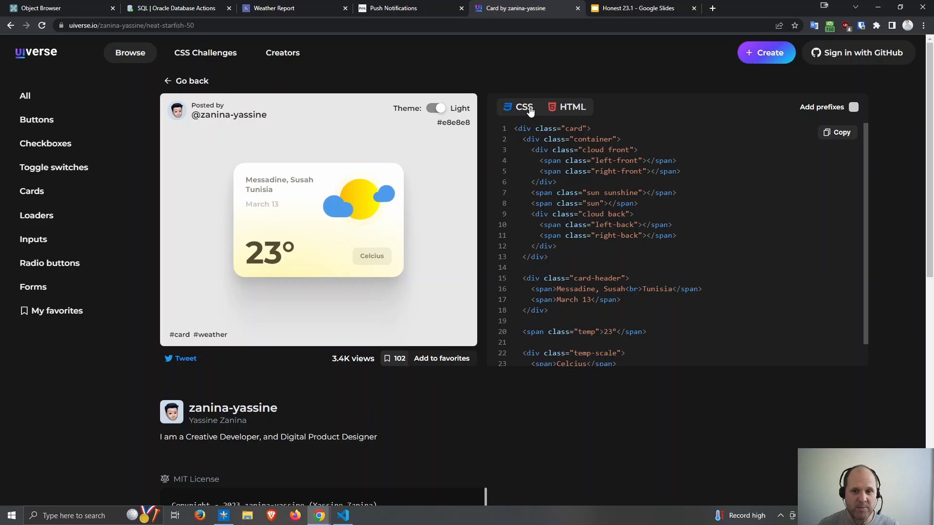
pyautogui.click(530, 108)
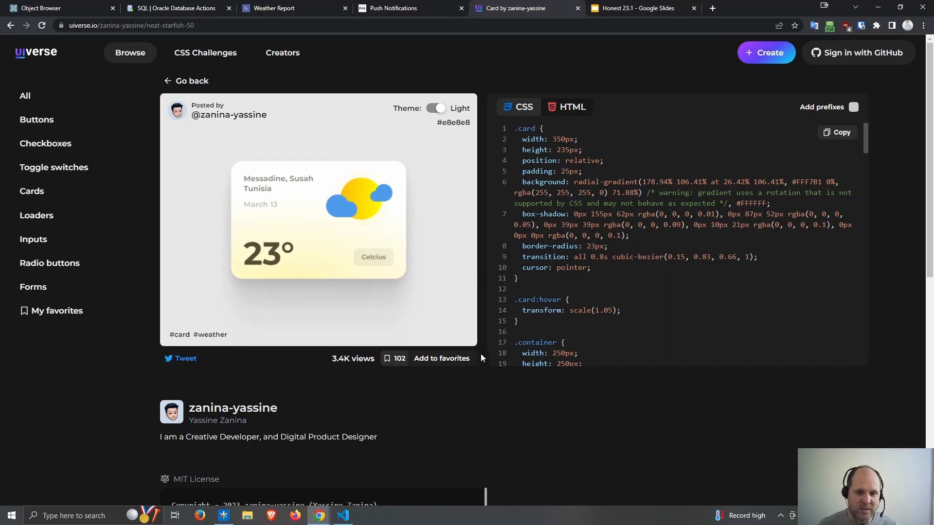
pyautogui.doubleClick(537, 343)
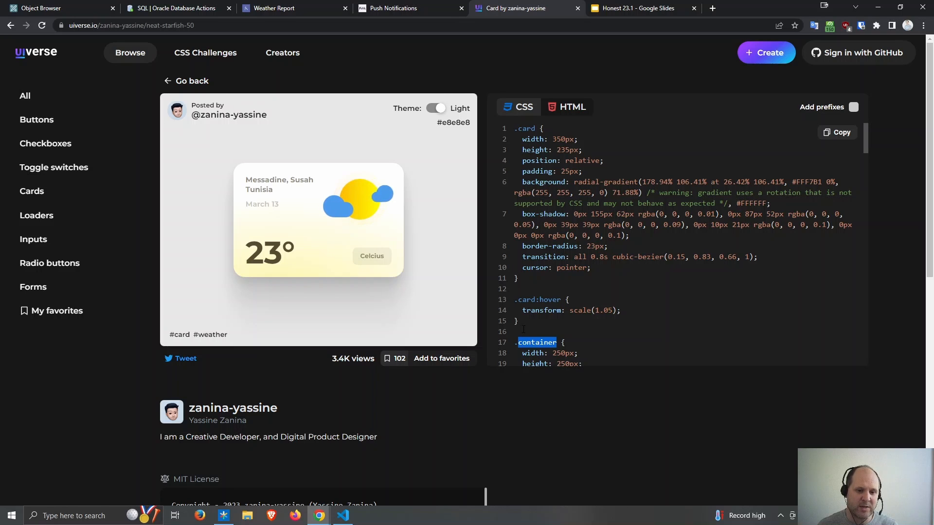
# - Switch to Visual Studio Code and review the ui- prefixed class names in weather_1.html and weather.css, ending on weather_1.html
pyautogui.click(343, 515)
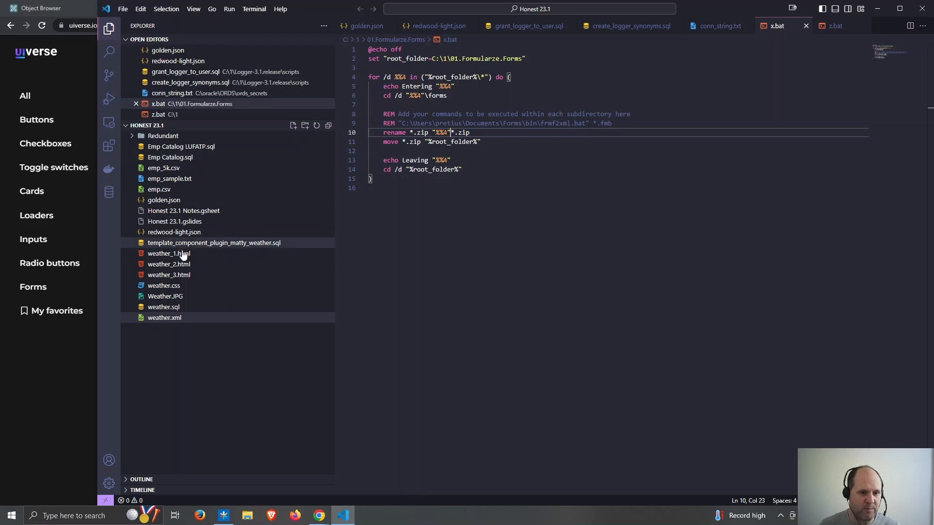
pyautogui.click(183, 254)
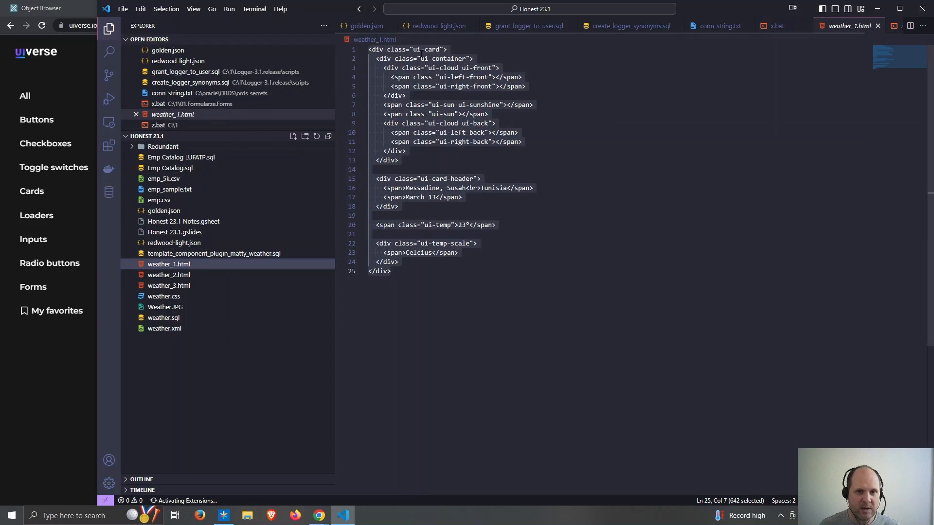
pyautogui.click(170, 296)
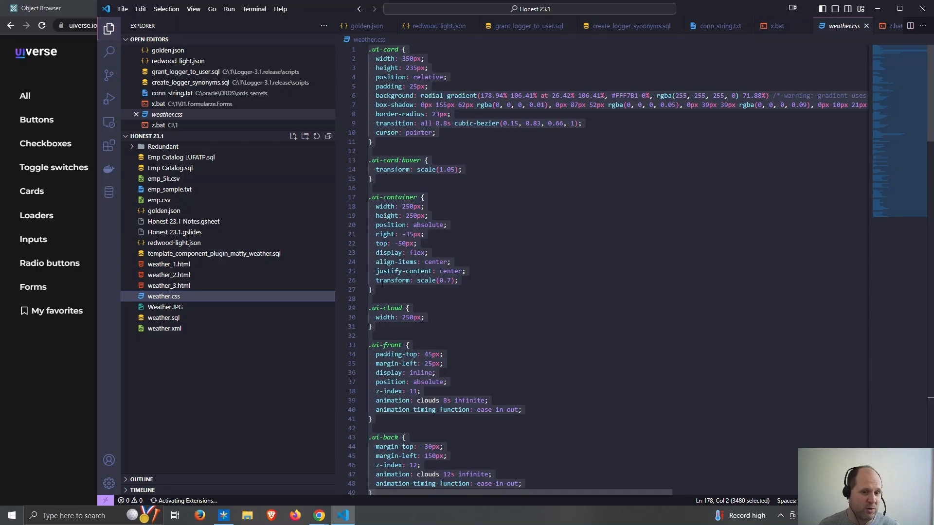
pyautogui.click(171, 265)
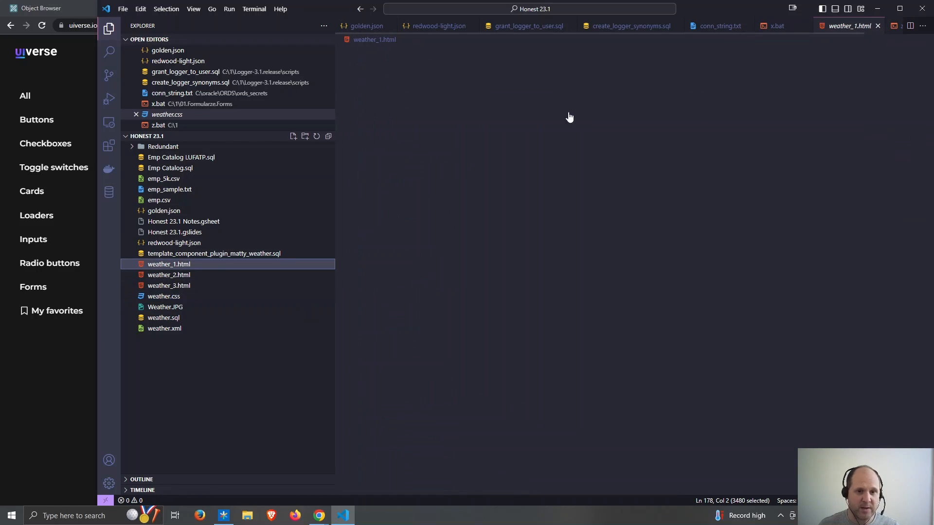
pyautogui.click(511, 104)
pyautogui.hotkey('ctrl', 'a')
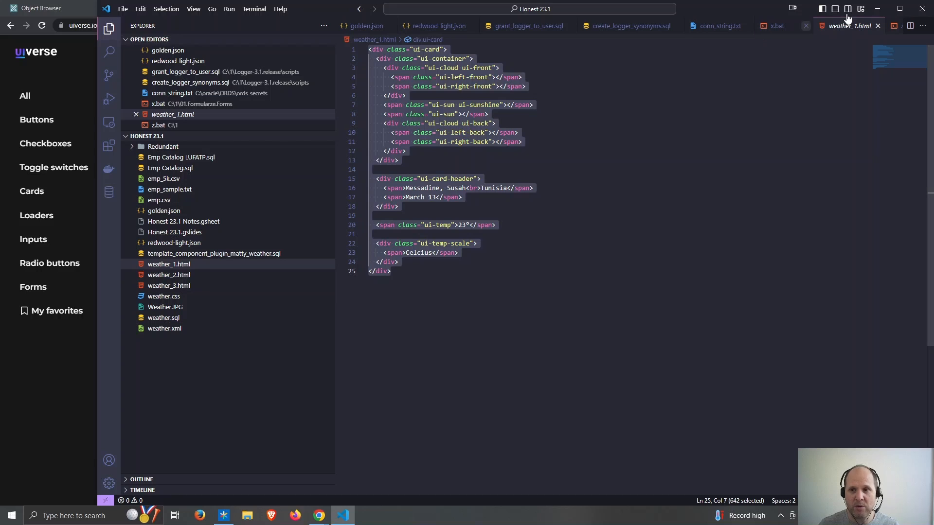
pyautogui.click(877, 8)
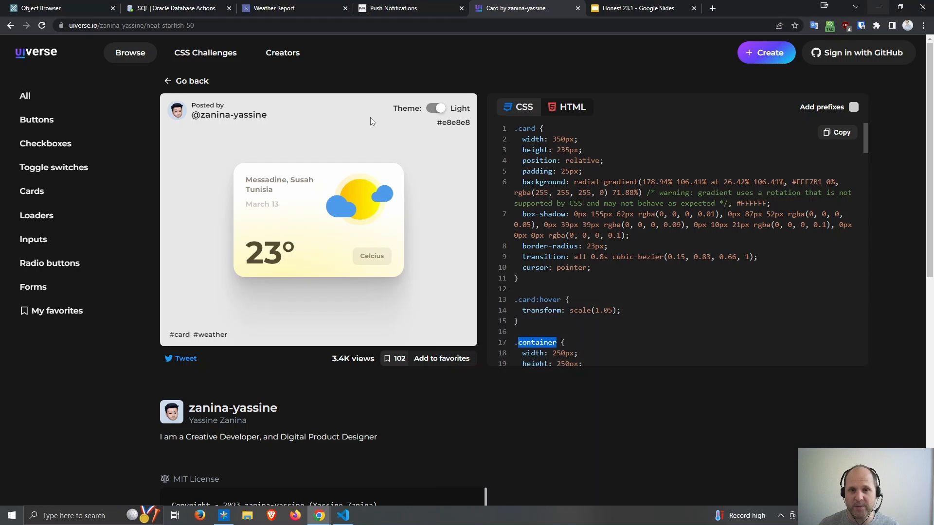
# - Return to the Weather Report in the browser and open its Page 4 in Page Designer
pyautogui.click(77, 4)
pyautogui.click(266, 8)
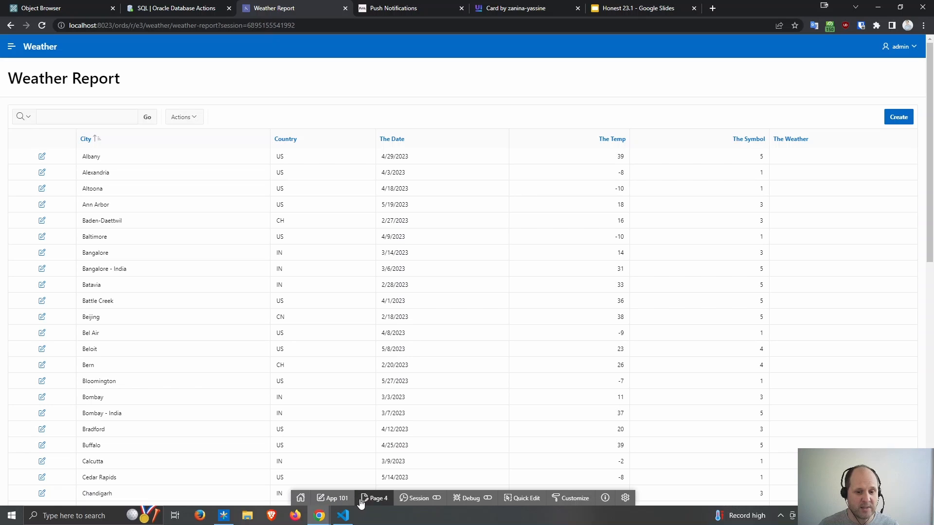
pyautogui.click(362, 499)
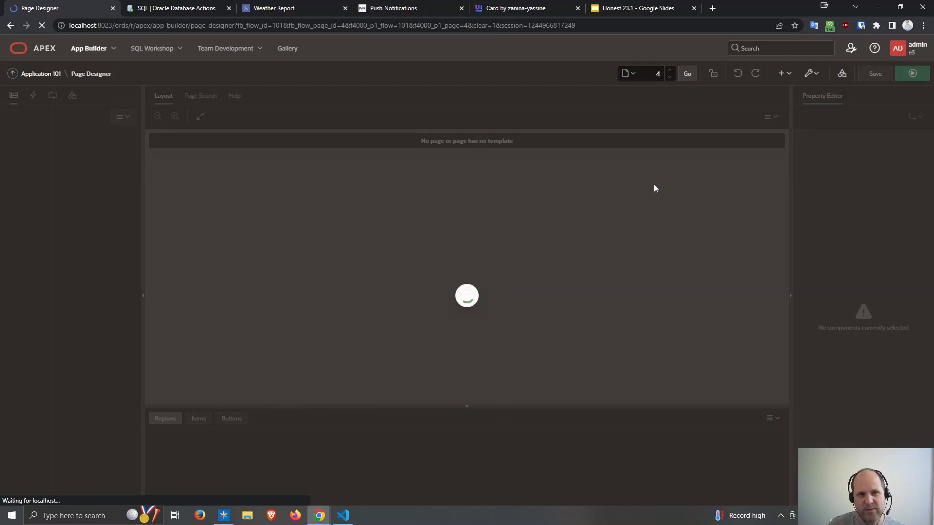
# - Place the Weather Report browser tab beside the Page Designer tab and open the Shared Components of Application 101
pyautogui.click(278, 10)
pyautogui.moveTo(278, 10); pyautogui.dragTo(161, 13)
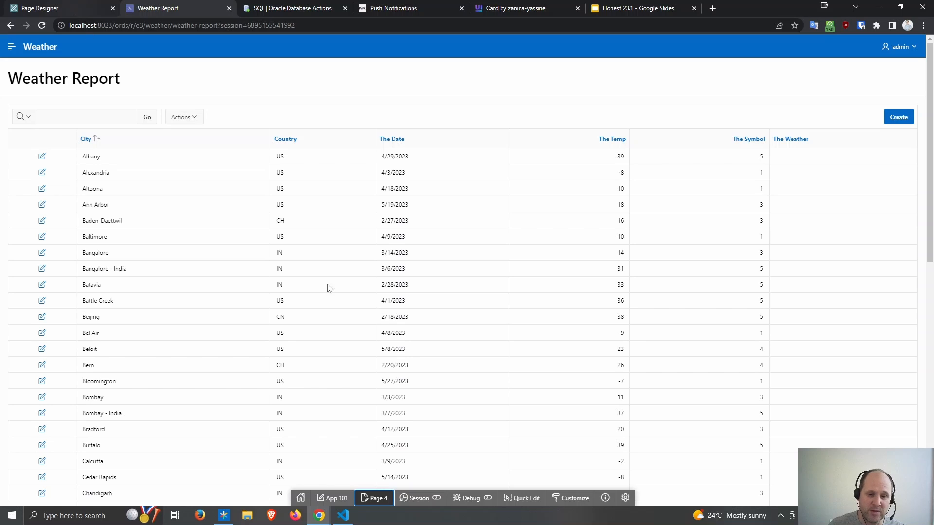
pyautogui.click(60, 6)
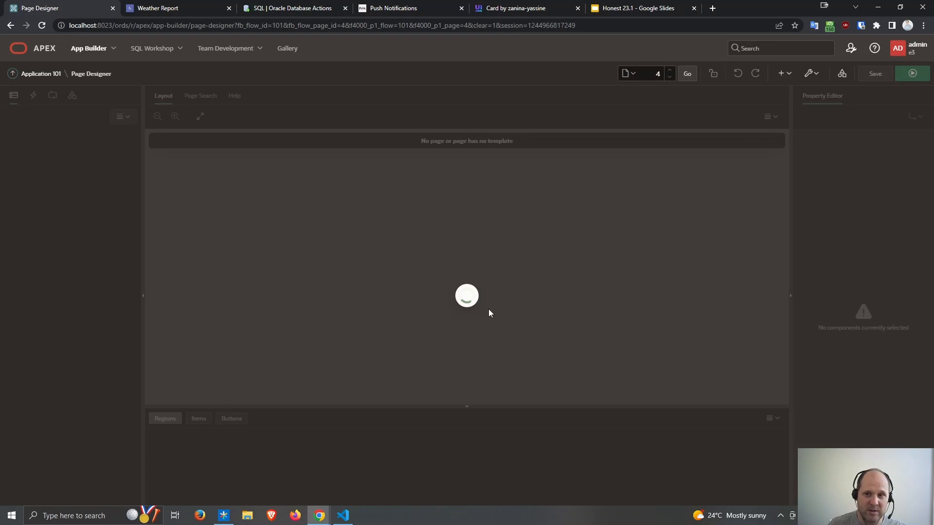
pyautogui.click(841, 76)
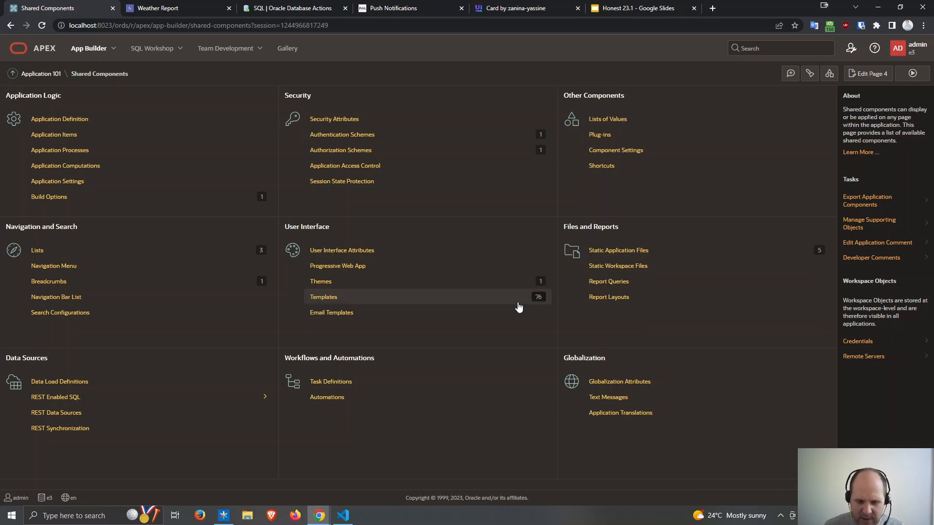
# - Search the Shared Components page for "template comp" and close the search
pyautogui.hotkey('ctrl', 'f')
pyautogui.write('templa')
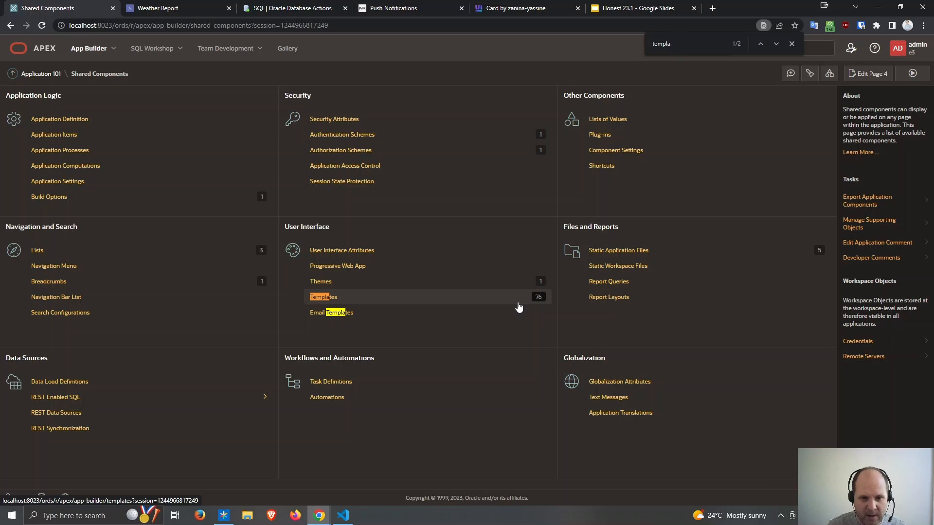
pyautogui.write('e')
pyautogui.press('BackSpace')
pyautogui.write('te')
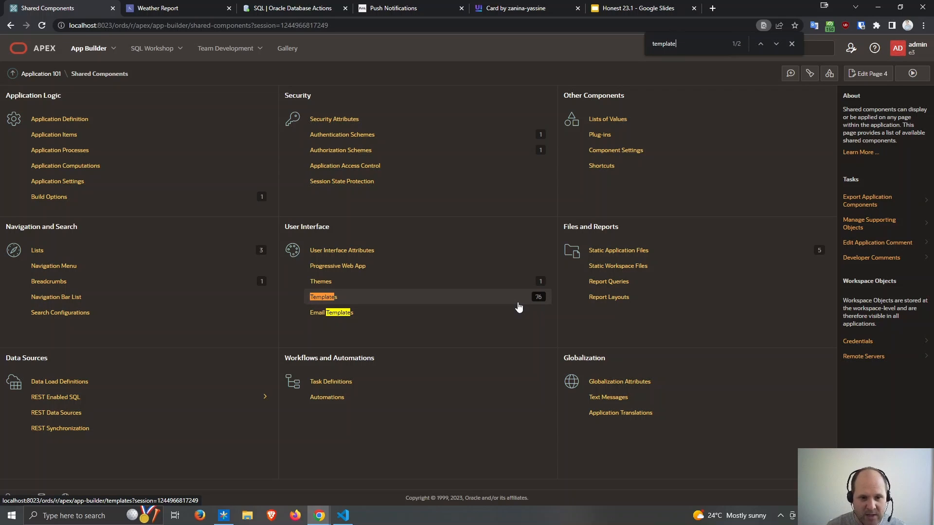
pyautogui.write(' comp')
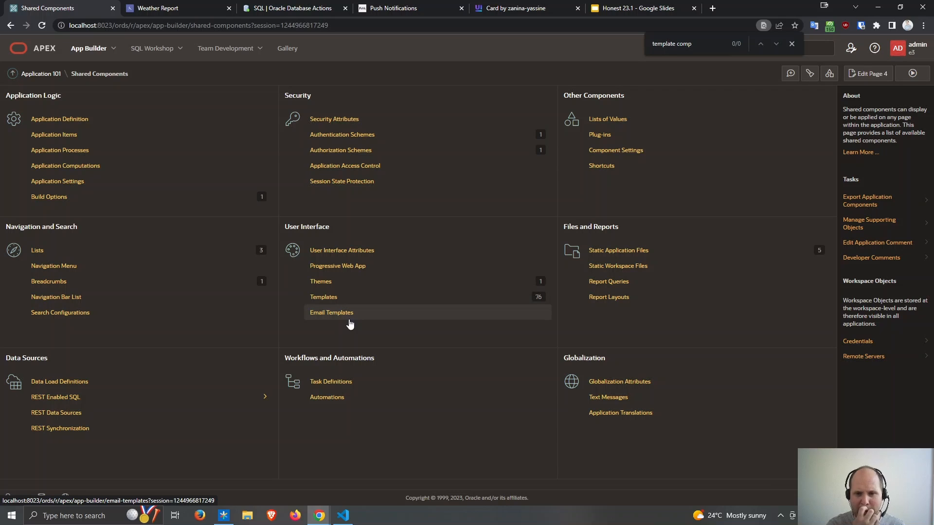
pyautogui.press('Escape')
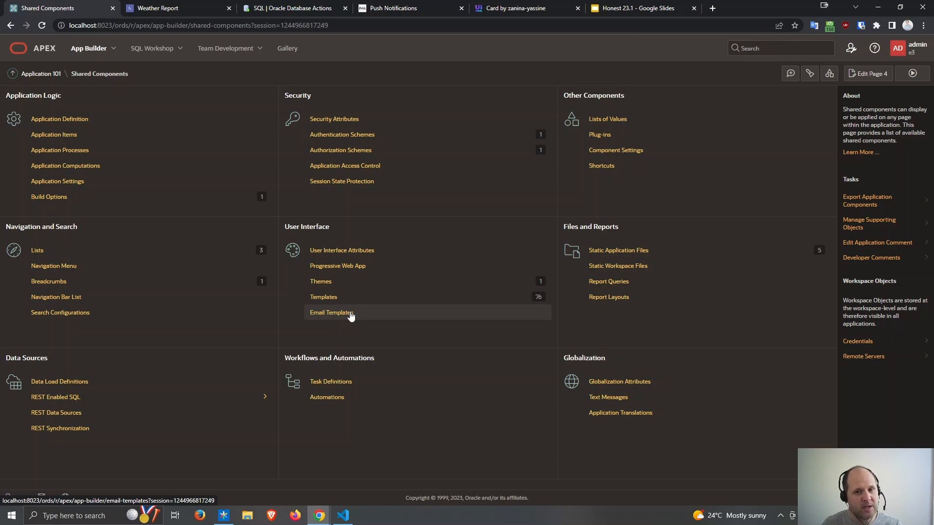
# - Open Plug-ins in the shared components and start creating a new plug-in from scratch
pyautogui.click(594, 140)
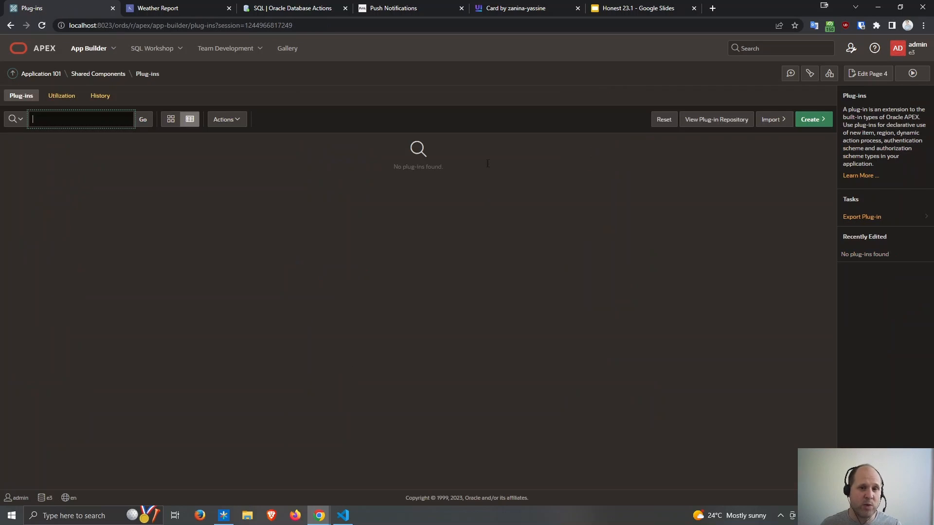
pyautogui.click(808, 119)
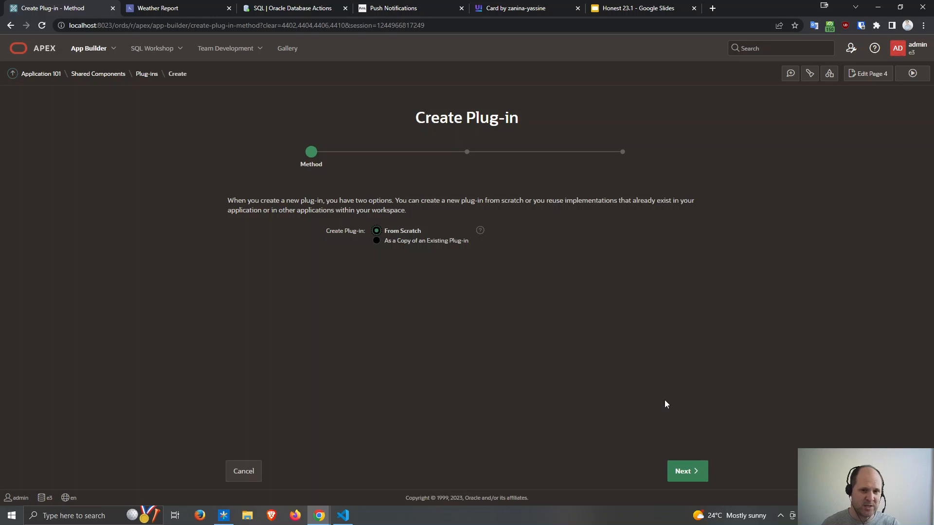
pyautogui.click(698, 472)
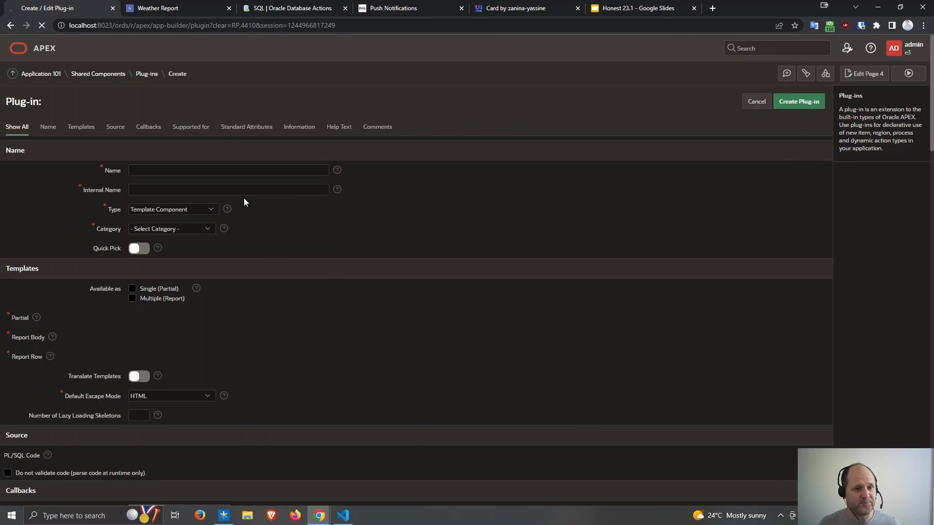
# - Name the plug-in Weather and set its internal name to COM.PRETIUS.WEATHER
pyautogui.click(193, 170)
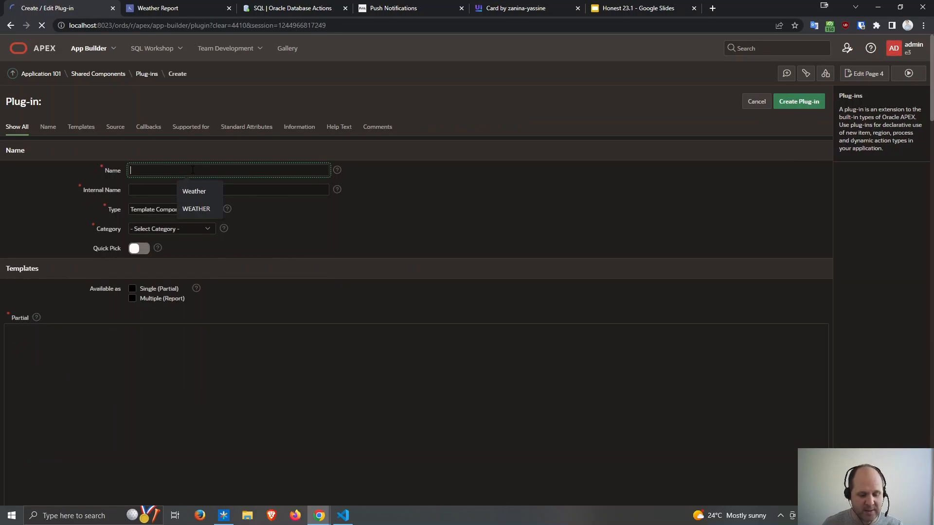
pyautogui.click(205, 190)
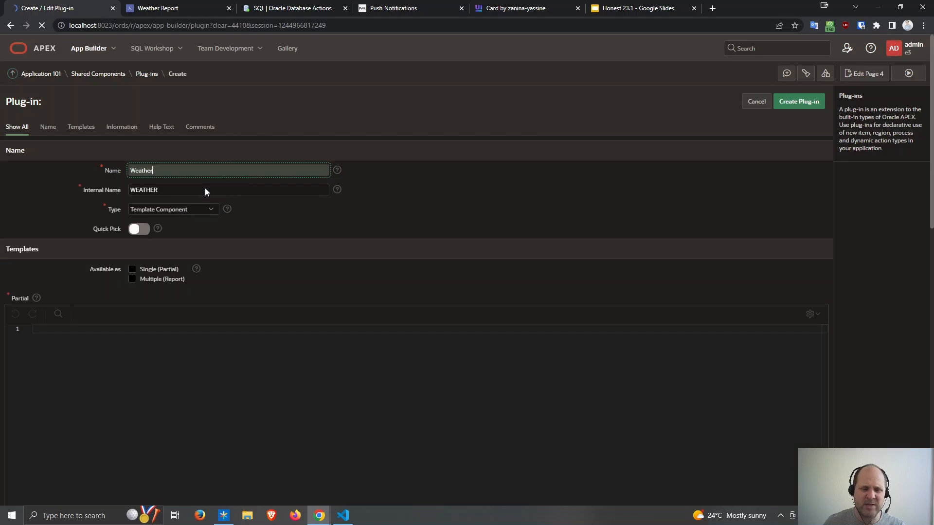
pyautogui.click(189, 194)
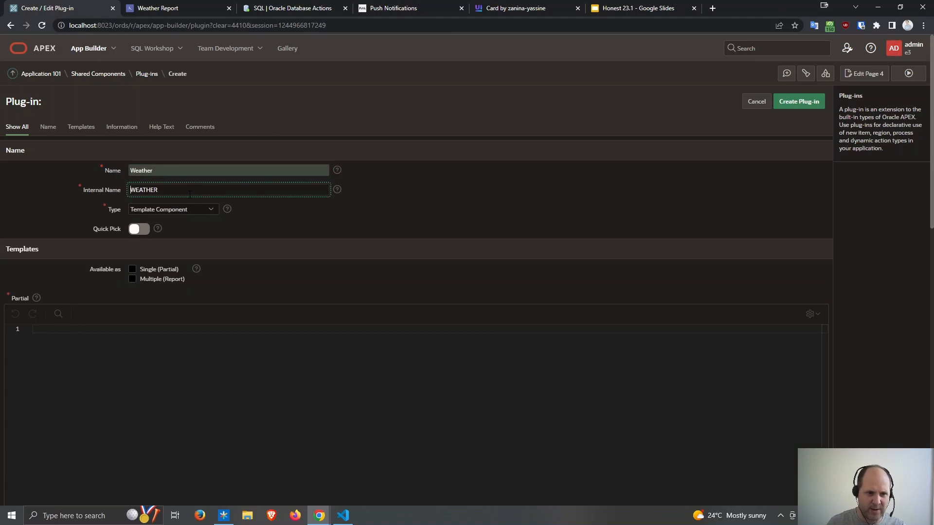
pyautogui.write('COM.PRE')
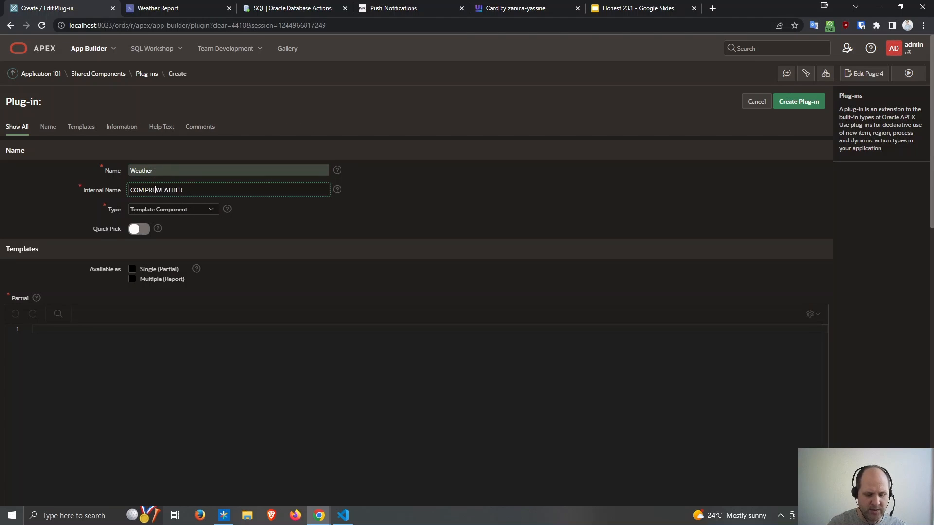
pyautogui.write('TIUS.')
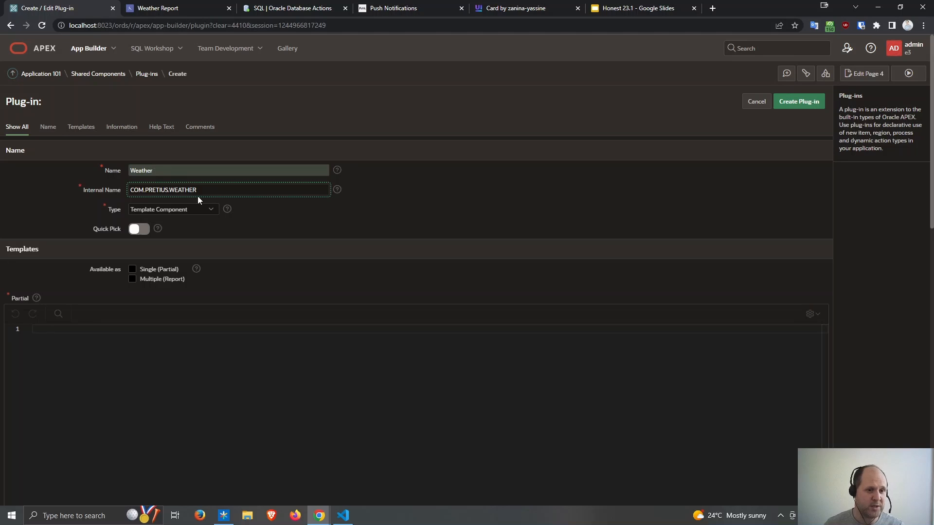
pyautogui.click(172, 169)
pyautogui.click(331, 205)
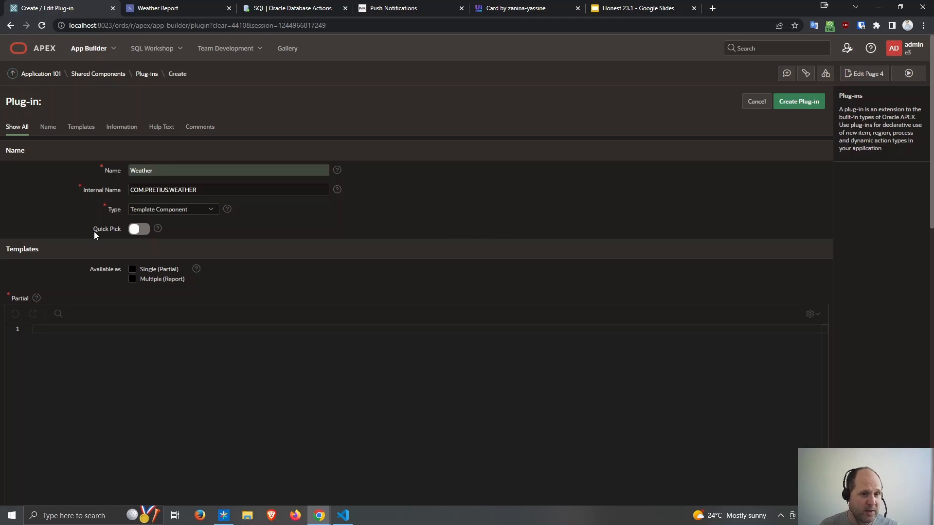
# - Review the available plug-in types, keep Template Component, and open the help for the Available as setting
pyautogui.click(210, 208)
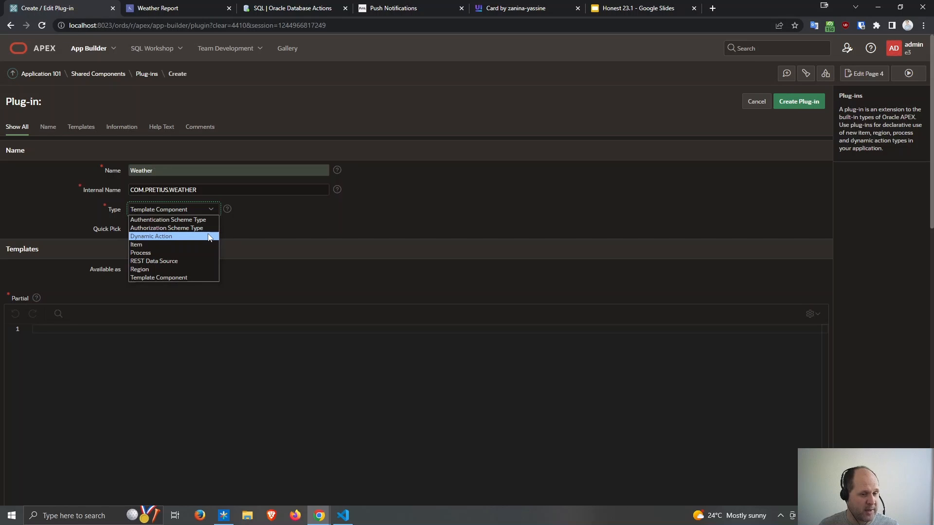
pyautogui.click(249, 225)
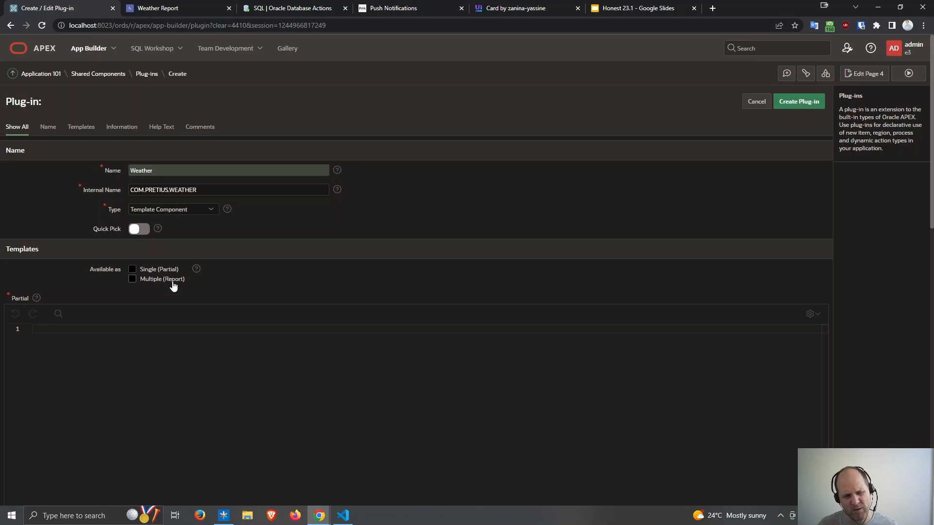
pyautogui.click(196, 270)
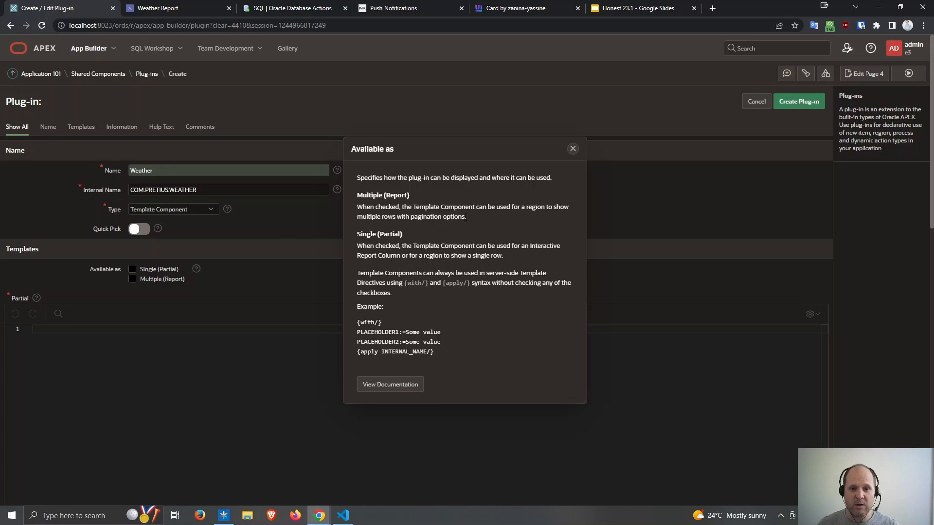
# - Review the Available as help, close it, and make the template component available as Single (Partial) and Multiple (Report)
pyautogui.scroll(-1, 465, 217)
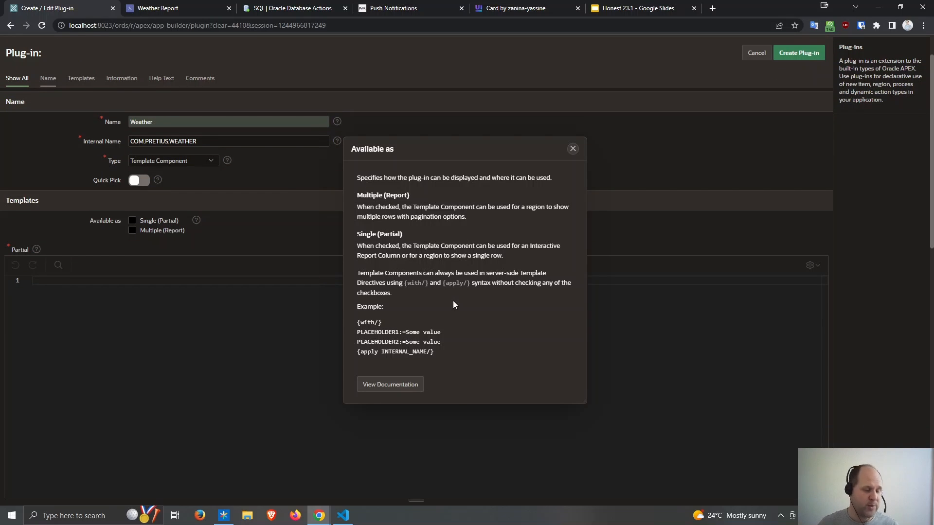
pyautogui.scroll(1, 407, 284)
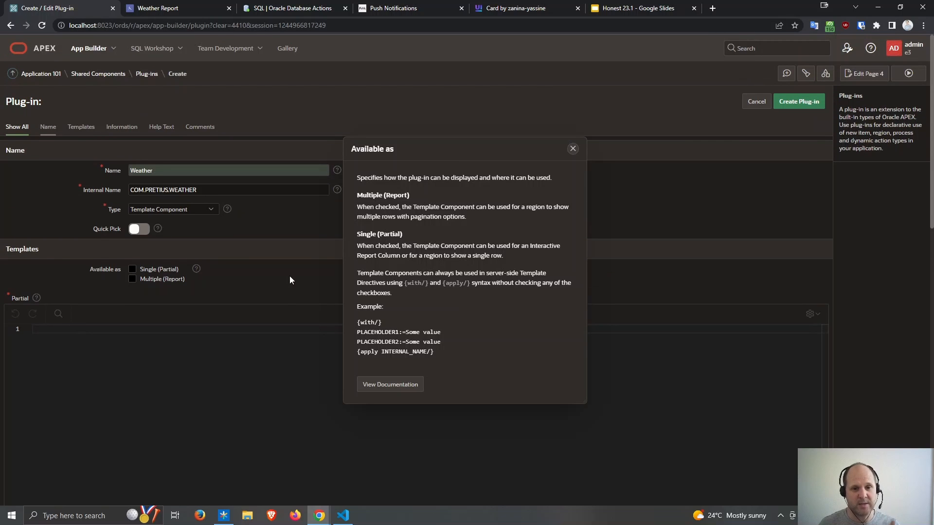
pyautogui.doubleClick(371, 196)
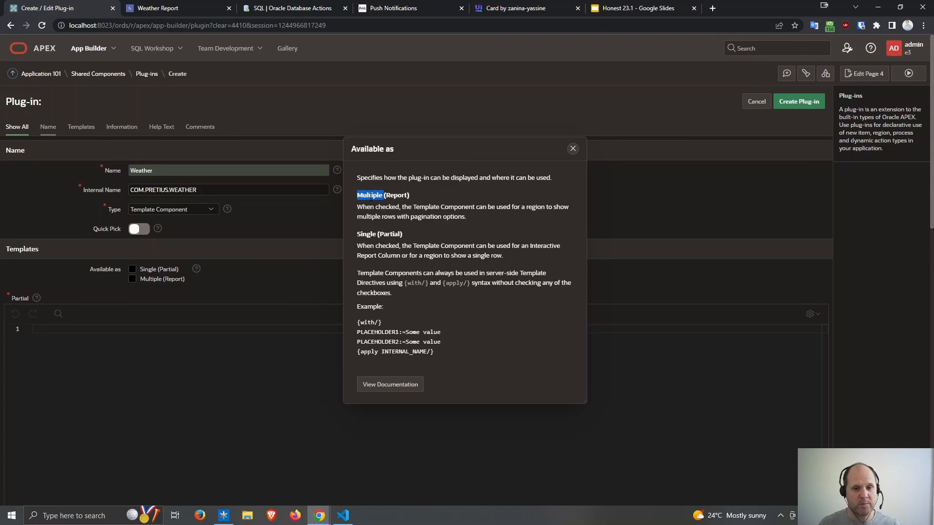
pyautogui.doubleClick(535, 207)
pyautogui.doubleClick(358, 236)
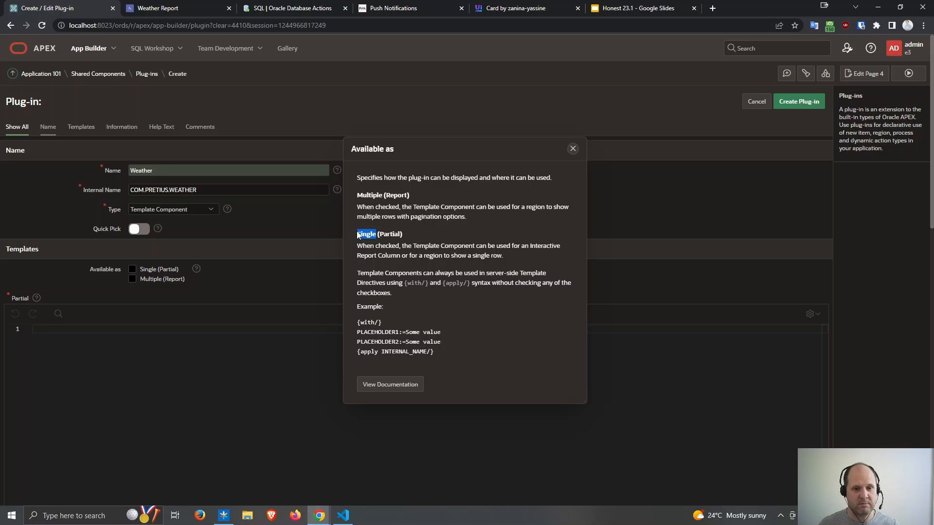
pyautogui.doubleClick(389, 255)
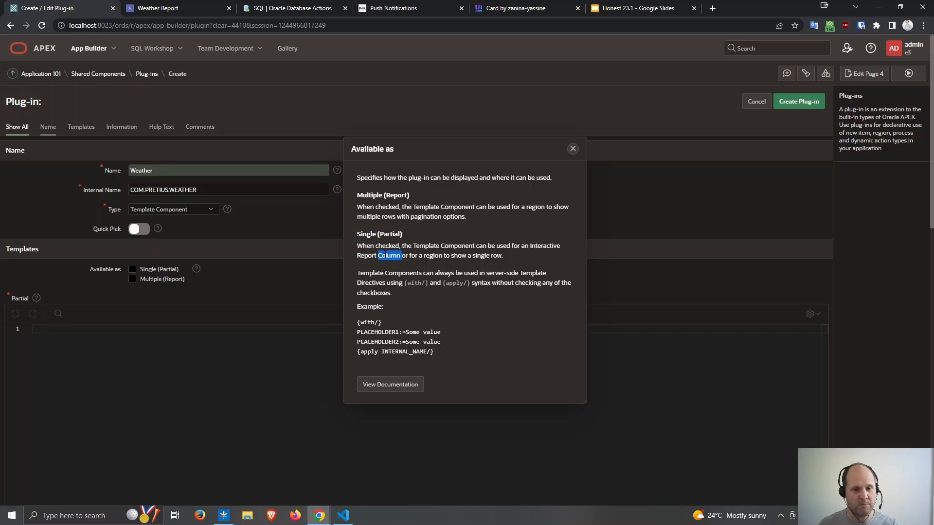
pyautogui.click(572, 149)
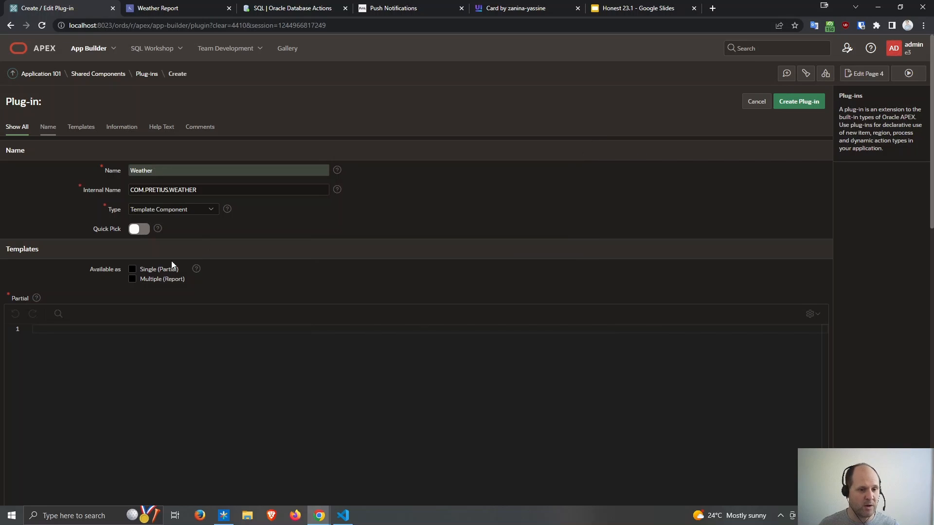
pyautogui.click(132, 270)
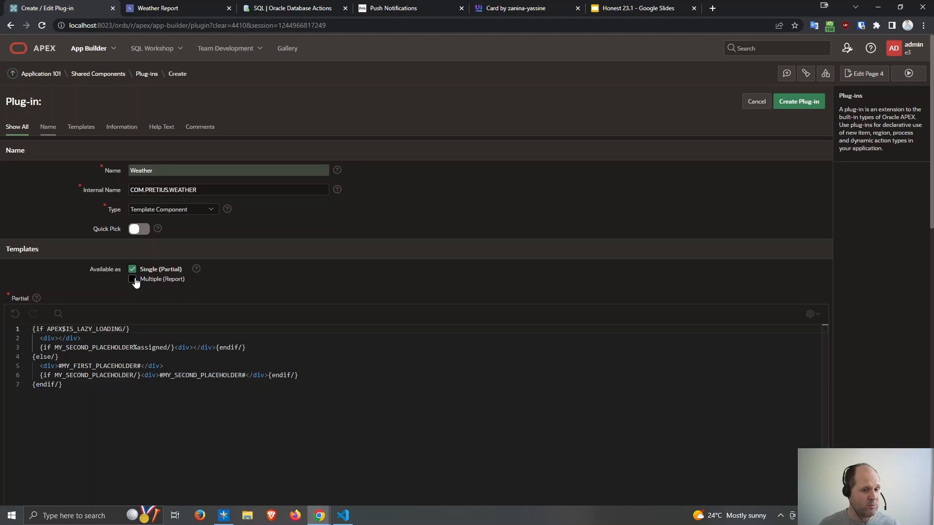
pyautogui.click(133, 280)
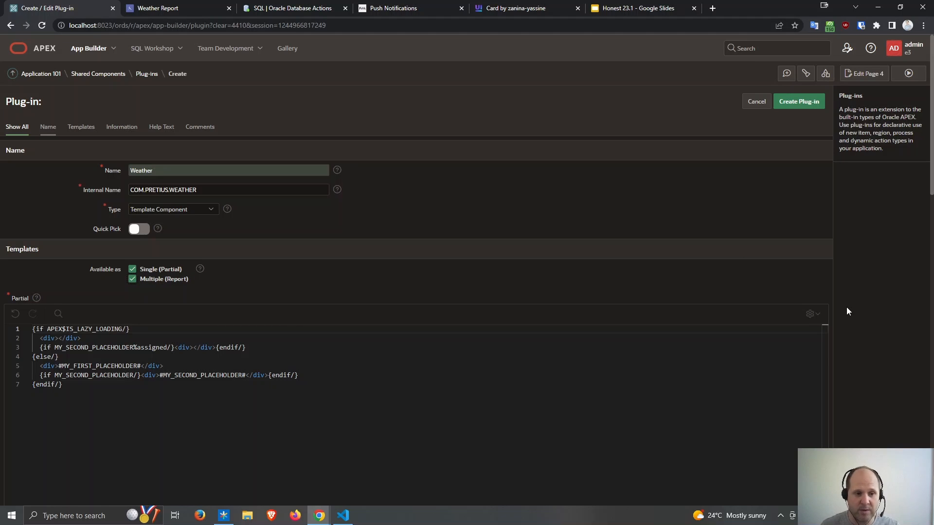
# - Examine the default Partial, Report Body and Report Row templates and the substitutions that link them
pyautogui.scroll(-4, 856, 303)
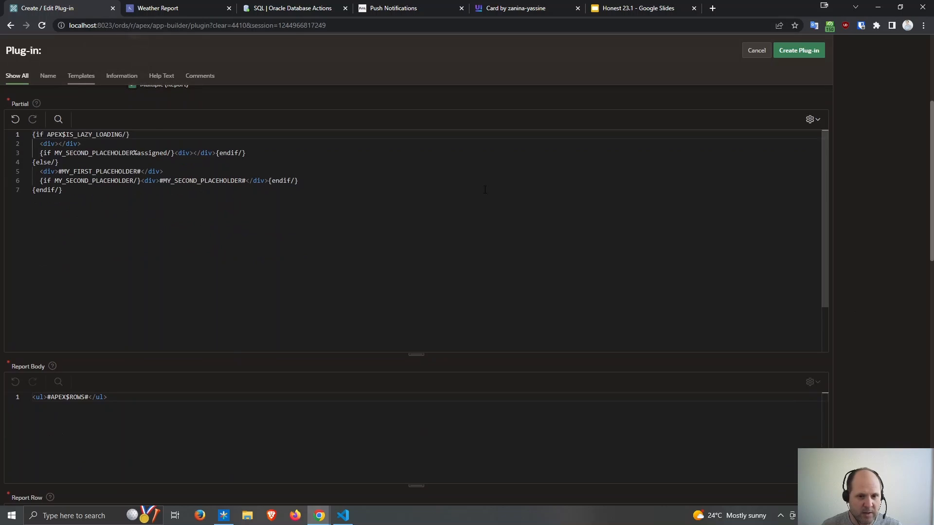
pyautogui.scroll(-5, 827, 258)
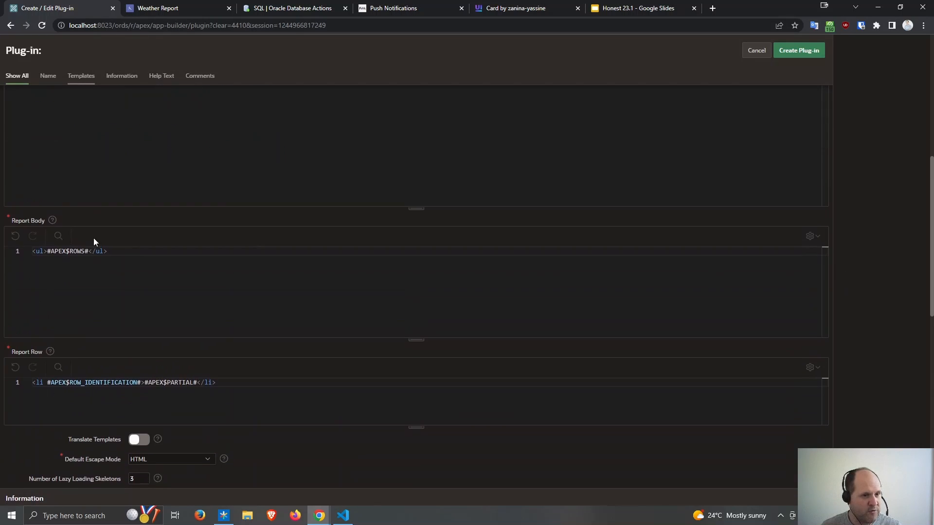
pyautogui.click(76, 255)
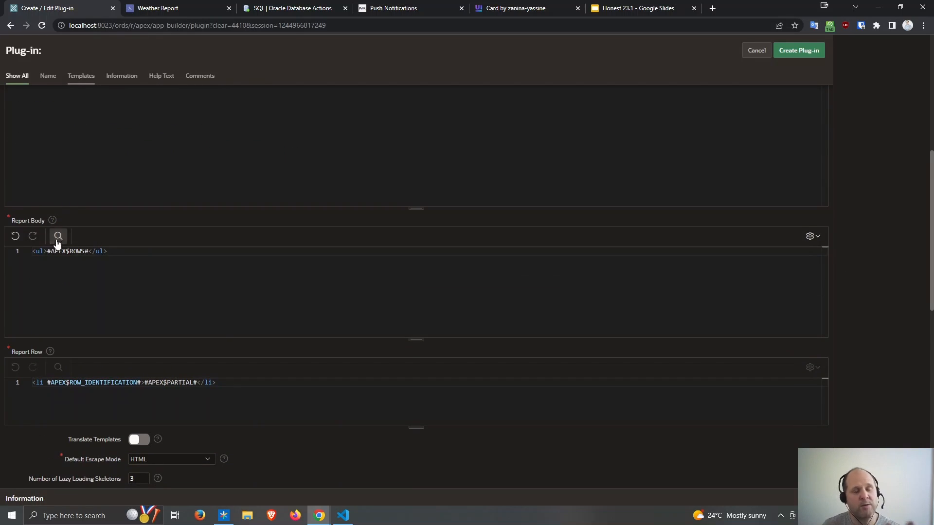
pyautogui.doubleClick(77, 251)
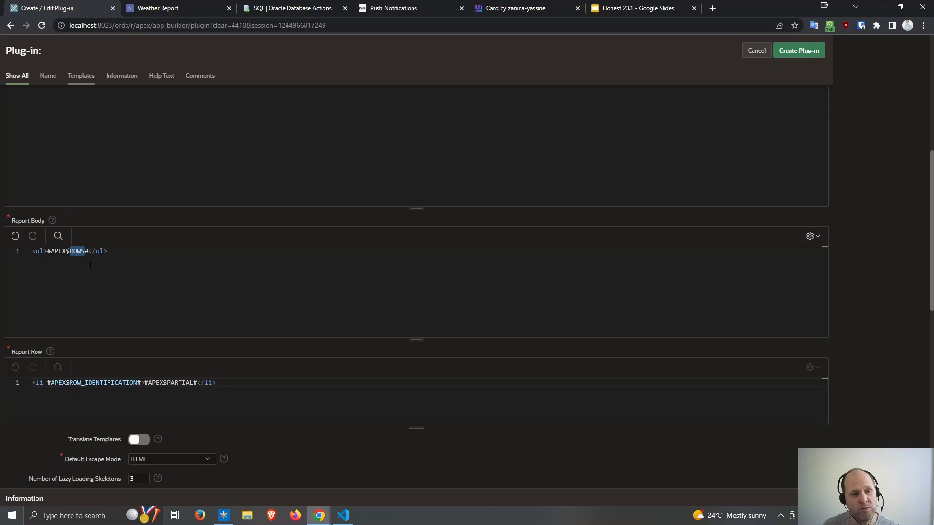
pyautogui.click(39, 351)
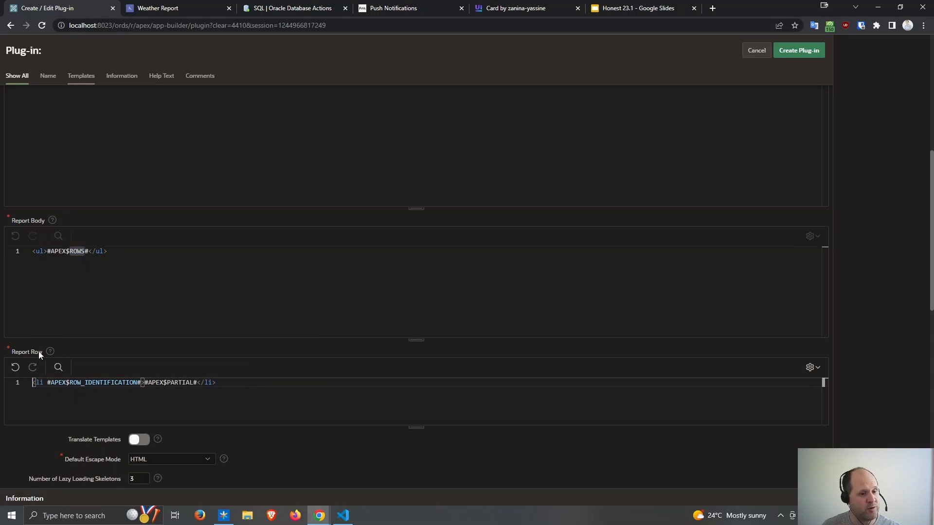
pyautogui.doubleClick(172, 383)
pyautogui.scroll(-7, 193, 384)
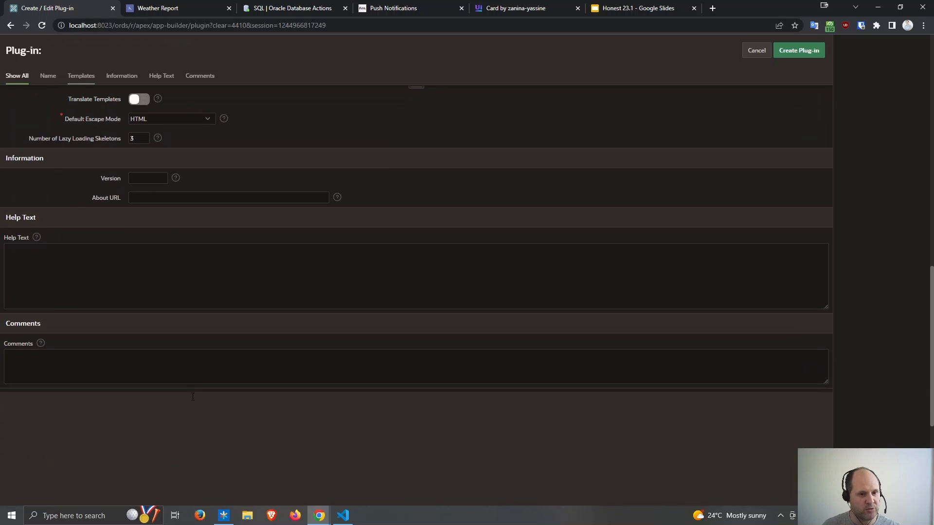
pyautogui.scroll(5, 192, 402)
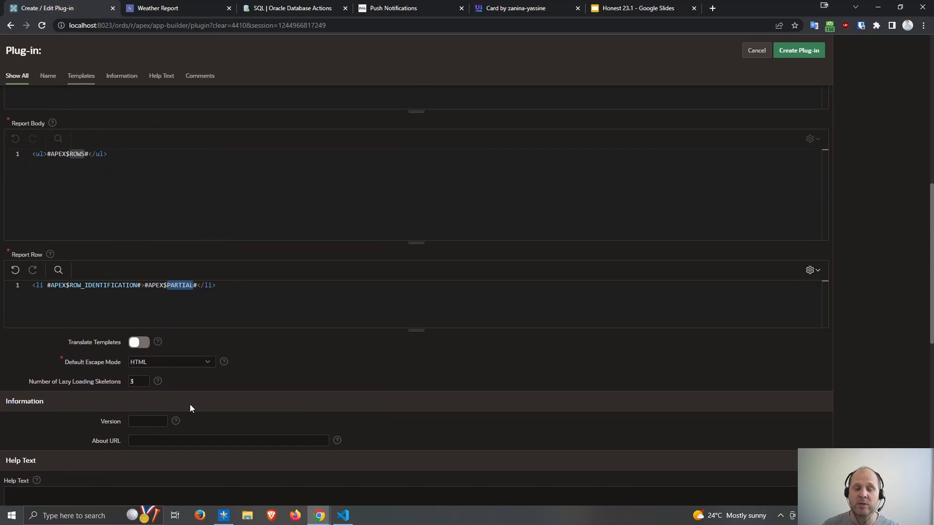
pyautogui.scroll(7, 190, 408)
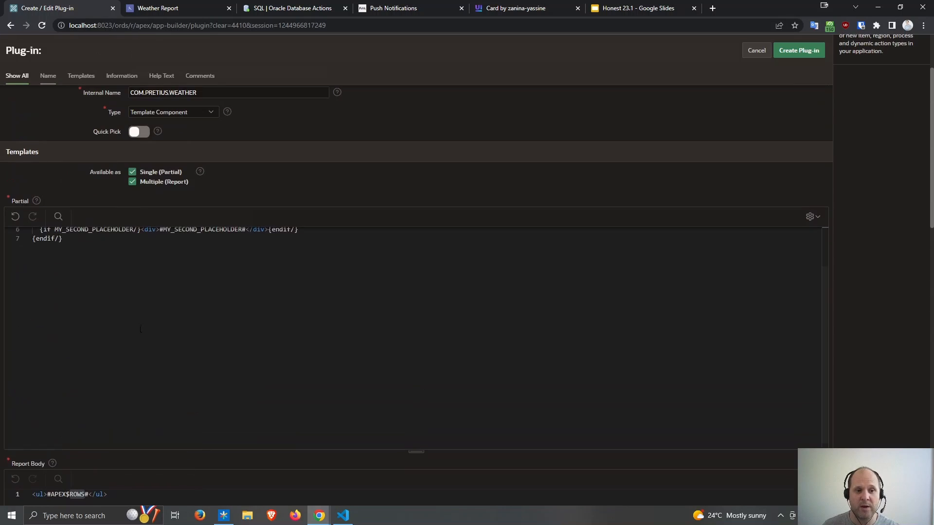
pyautogui.scroll(4, 152, 281)
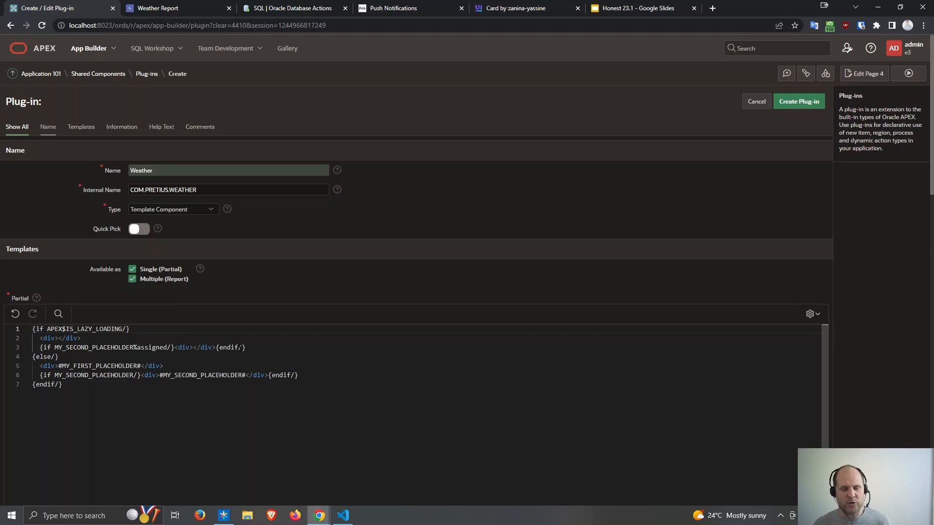
pyautogui.scroll(-5, 867, 405)
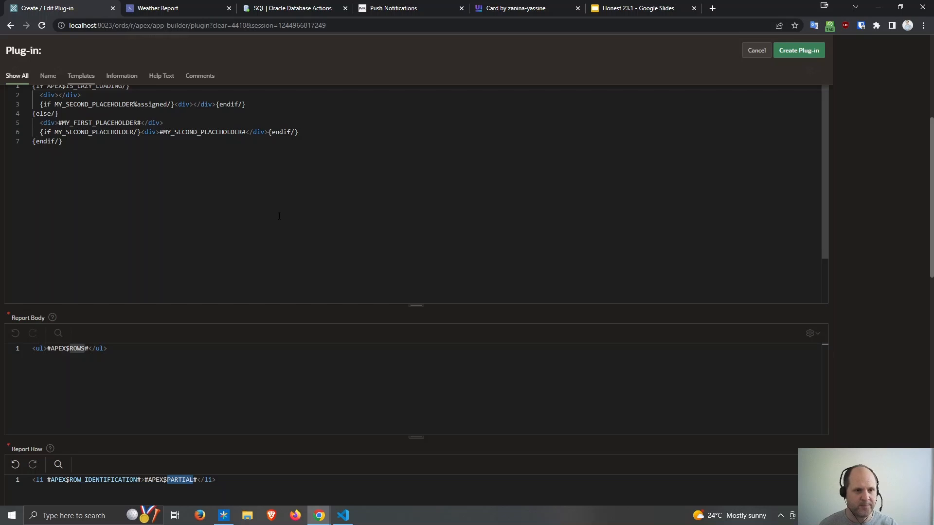
# - Delete the MY_SECOND_PLACEHOLDER line from the lazy loading branch of the Partial template
pyautogui.scroll(3, 279, 215)
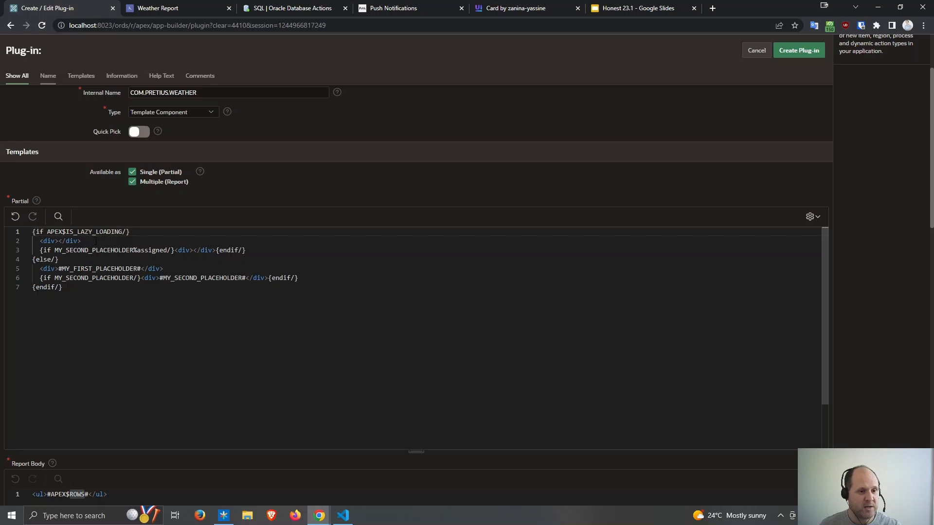
pyautogui.moveTo(279, 248); pyautogui.dragTo(1, 253)
pyautogui.press('BackSpace')
pyautogui.press('BackSpace')
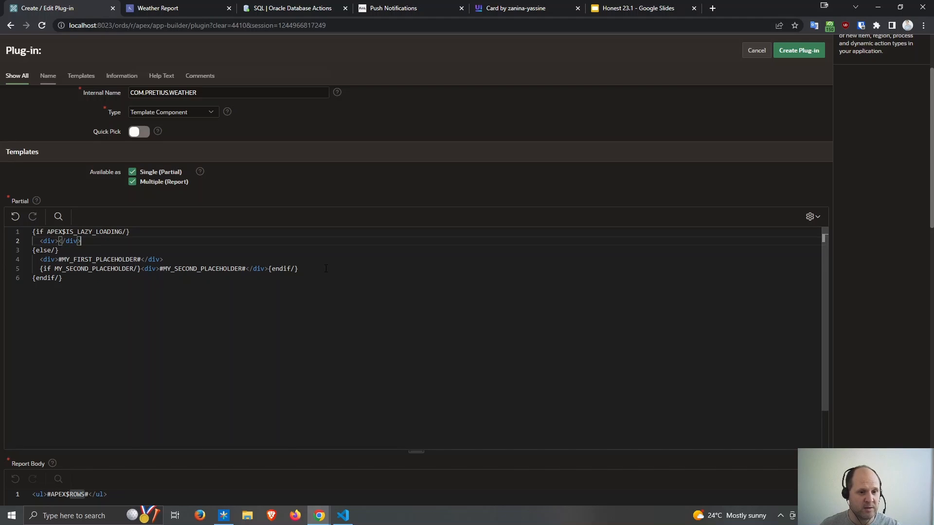
# - Replace the placeholder lines in the Partial template's else branch with the copied weather card HTML and create the plug-in
pyautogui.moveTo(326, 268); pyautogui.dragTo(2, 261)
pyautogui.press('BackSpace')
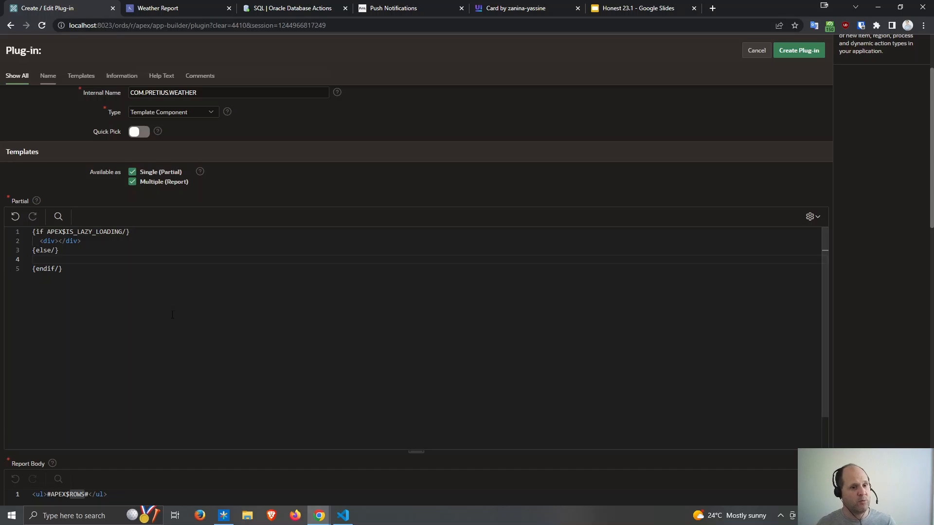
pyautogui.hotkey('ctrl', 'v')
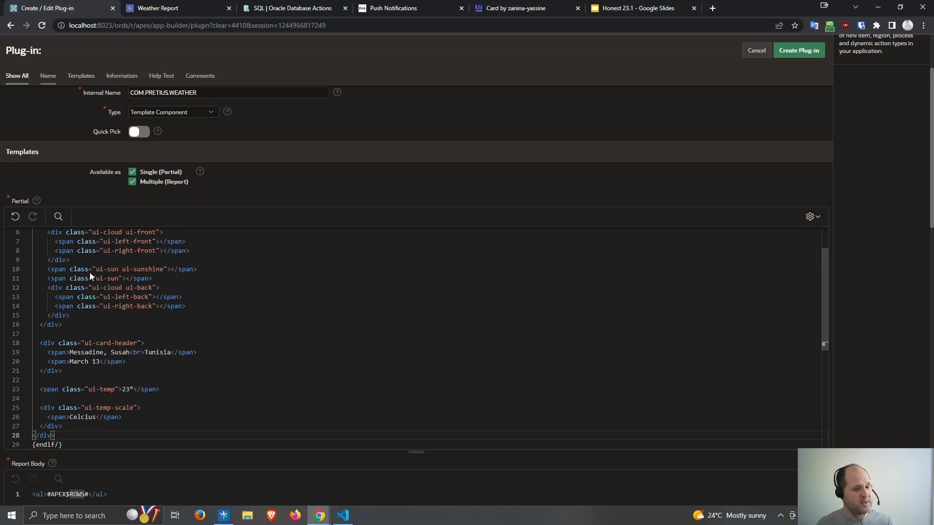
pyautogui.scroll(-3, 99, 289)
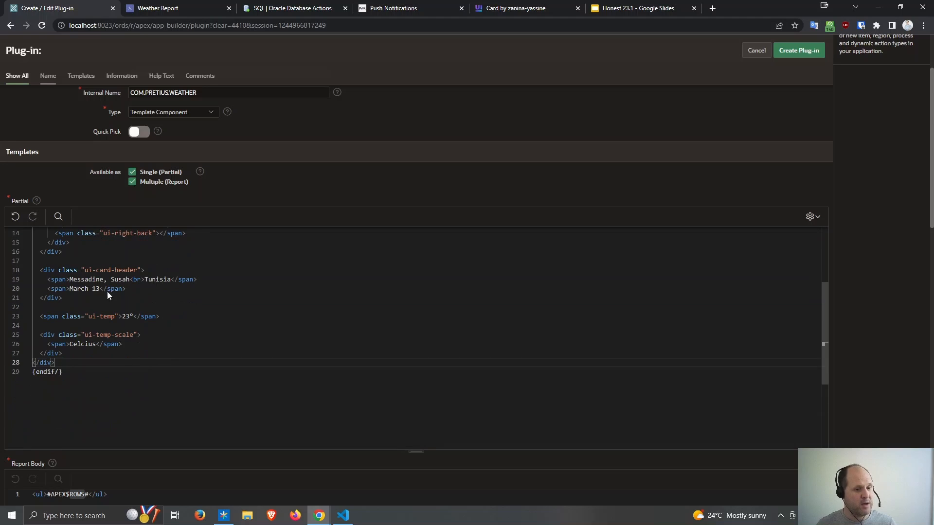
pyautogui.click(809, 55)
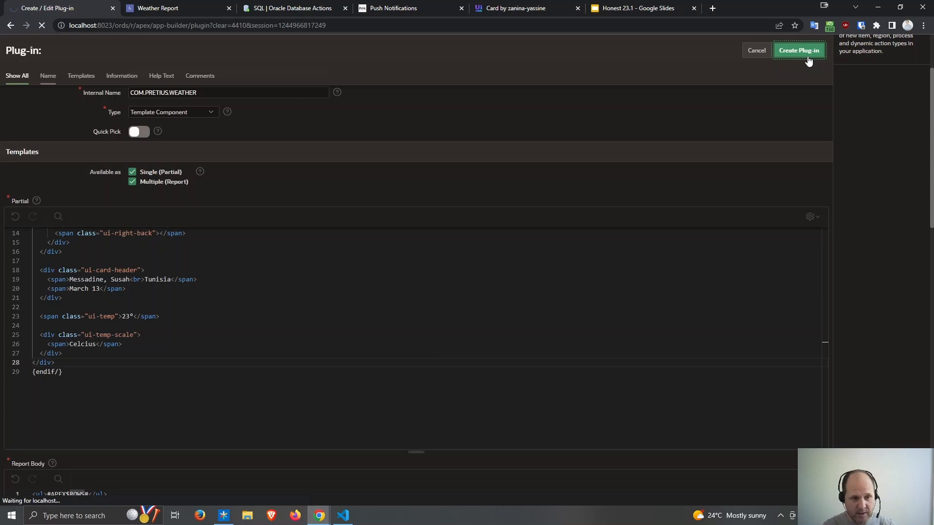
# - Create a new file named weather.css in the Weather plug-in's Files section
pyautogui.scroll(-10, 882, 344)
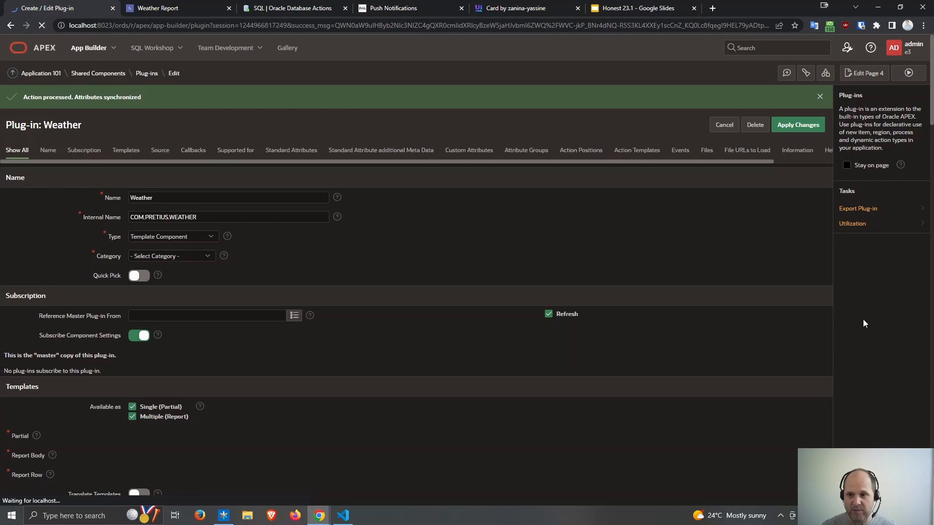
pyautogui.scroll(-10, 863, 324)
pyautogui.scroll(-10, 863, 320)
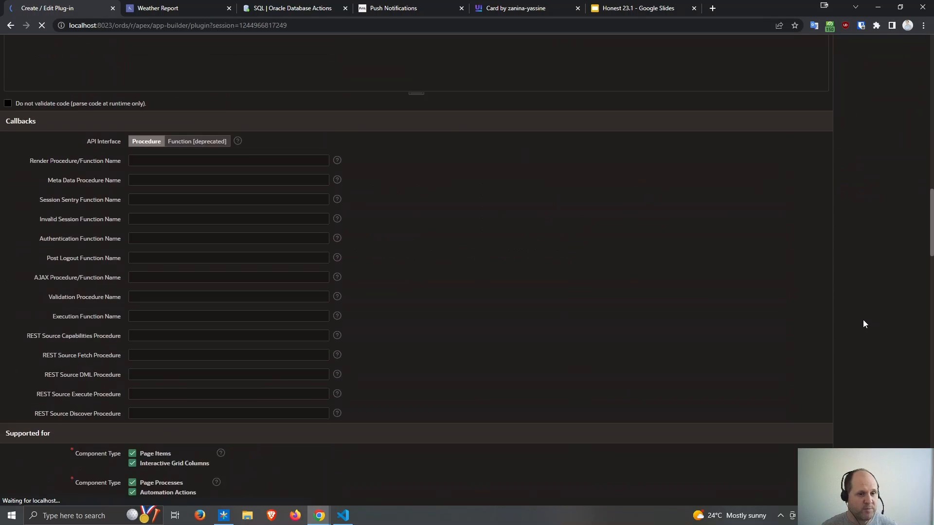
pyautogui.scroll(-15, 863, 324)
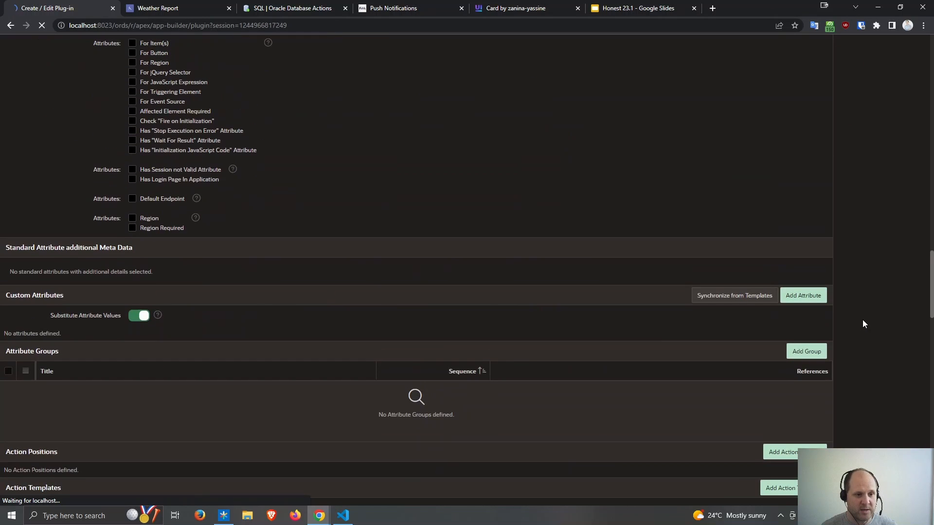
pyautogui.scroll(-3, 846, 322)
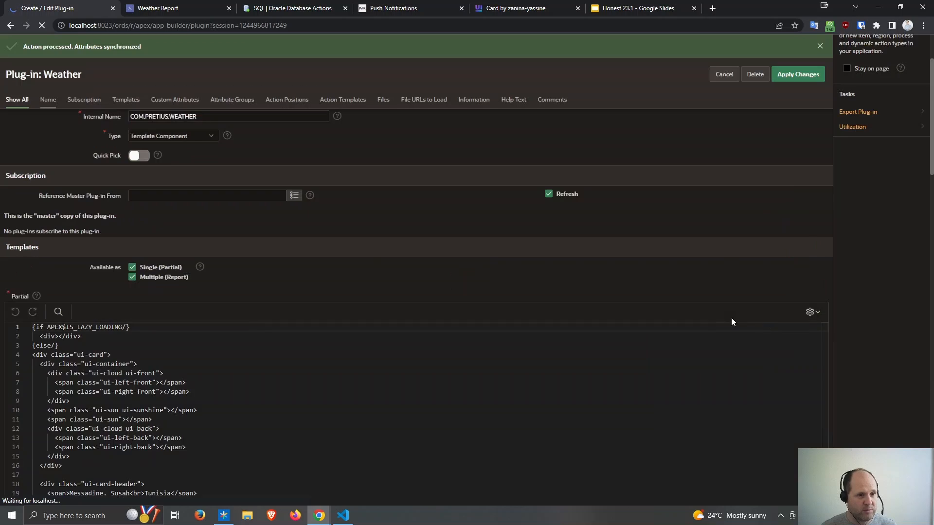
pyautogui.scroll(-15, 876, 338)
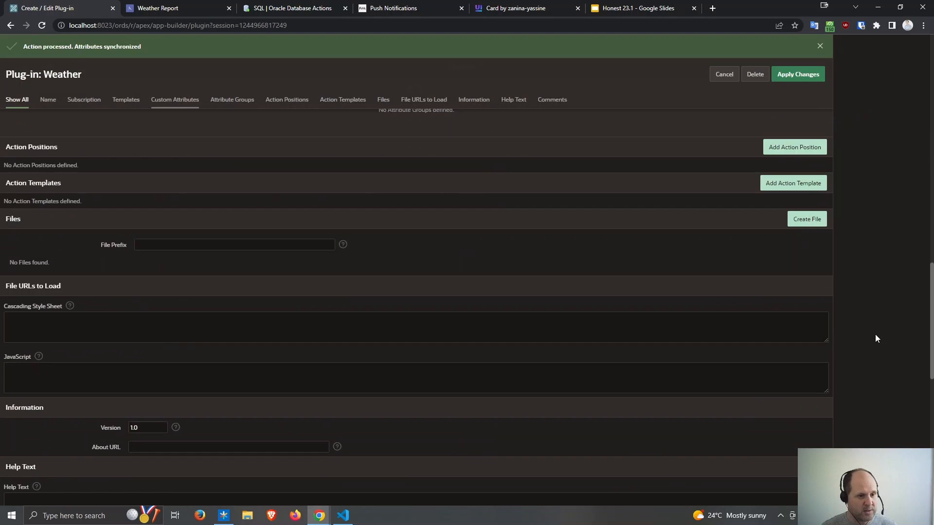
pyautogui.click(789, 223)
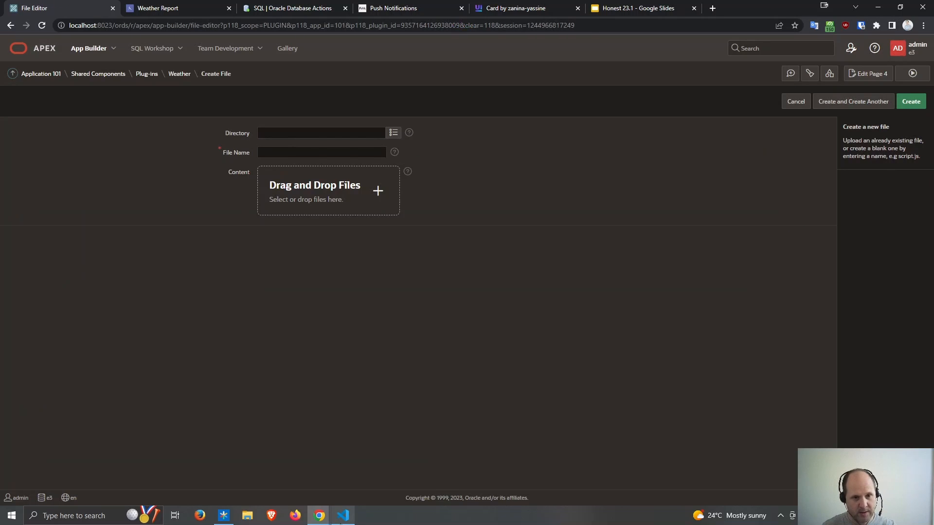
pyautogui.click(293, 153)
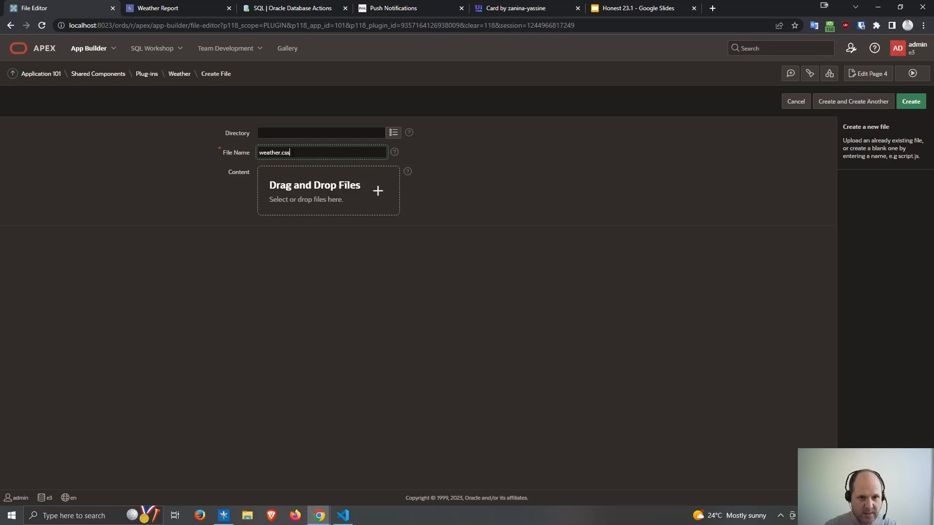
pyautogui.write('weather.css')
pyautogui.click(911, 101)
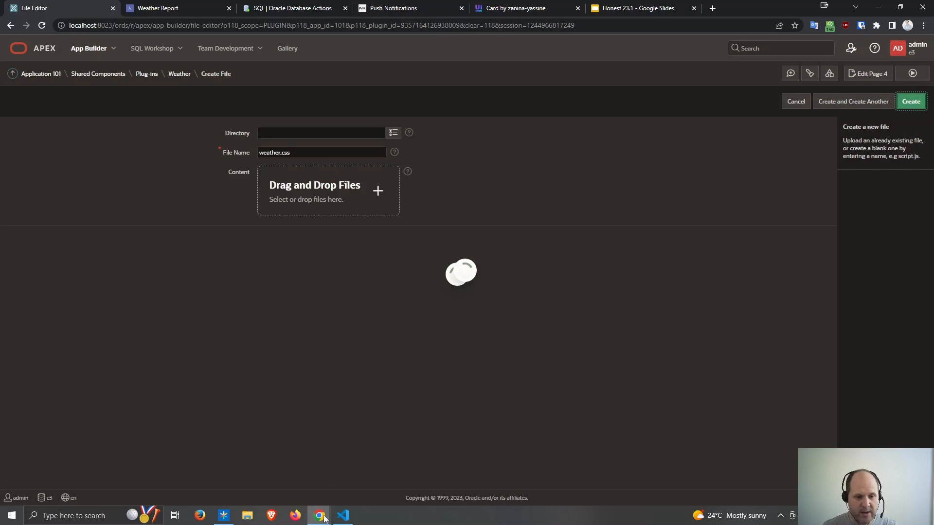
# - Switch to Visual Studio Code, copy the entire contents of weather.css, and return to the plug-in's file editor in the browser
pyautogui.click(343, 515)
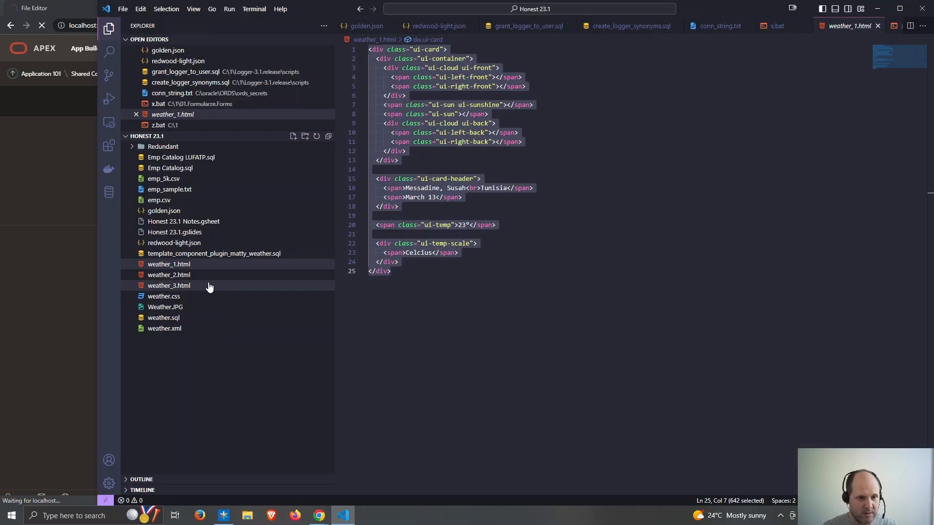
pyautogui.click(177, 298)
pyautogui.hotkey('ctrl', 'a')
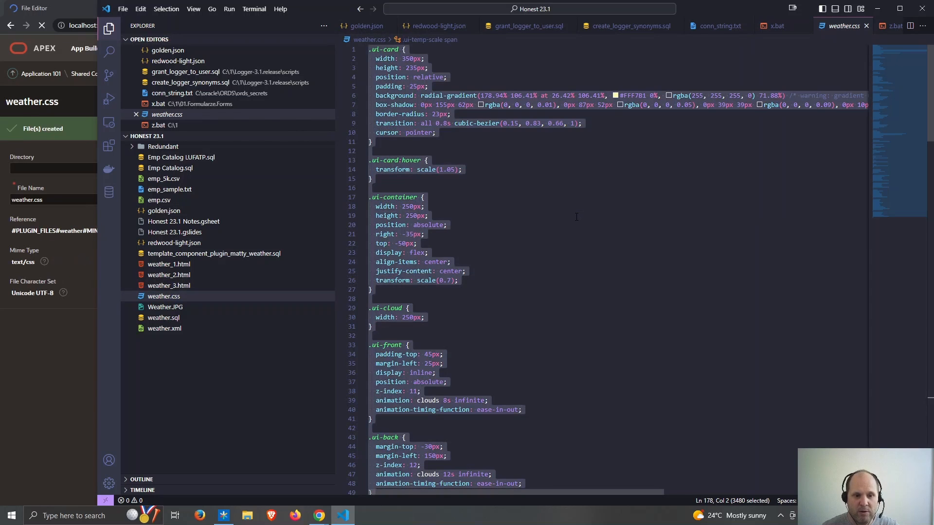
pyautogui.click(374, 309)
pyautogui.click(66, 396)
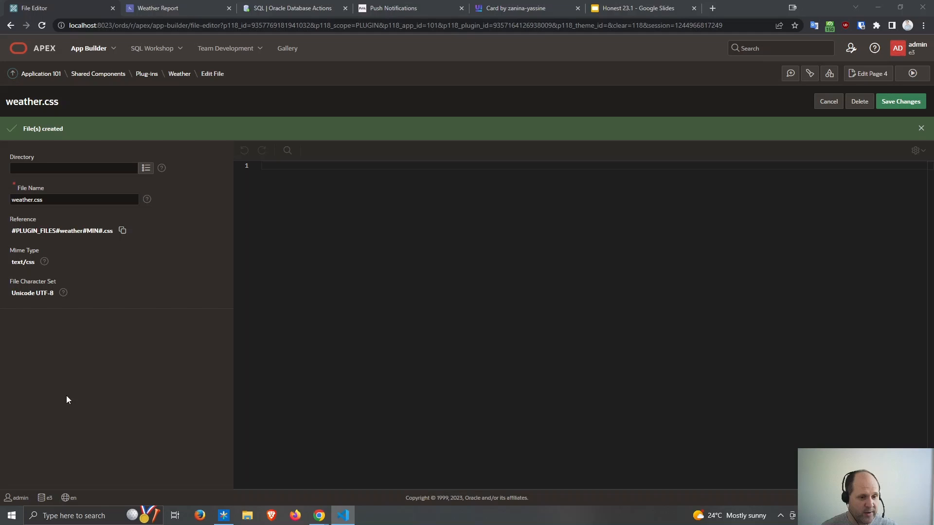
# - Paste the copied CSS into the plug-in's weather.css file and save the changes
pyautogui.click(402, 296)
pyautogui.hotkey('ctrl', 'v')
pyautogui.click(908, 101)
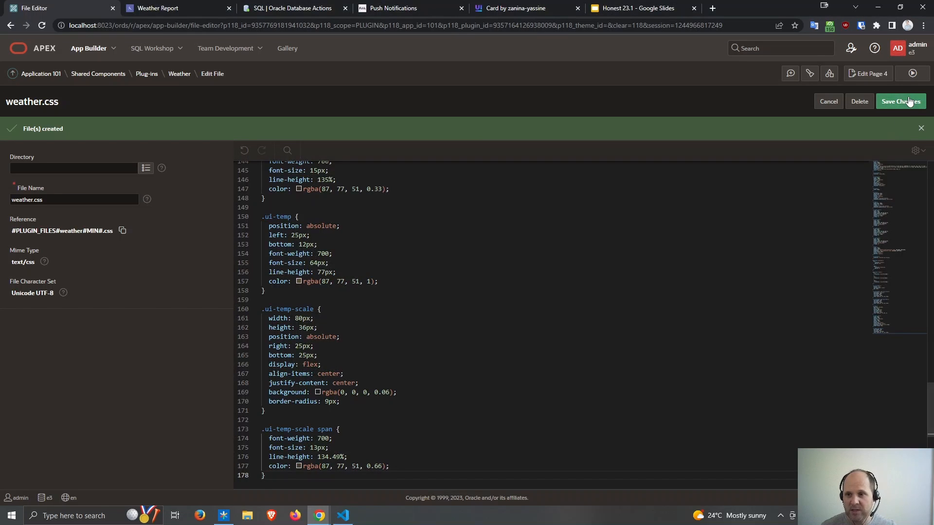
pyautogui.click(908, 101)
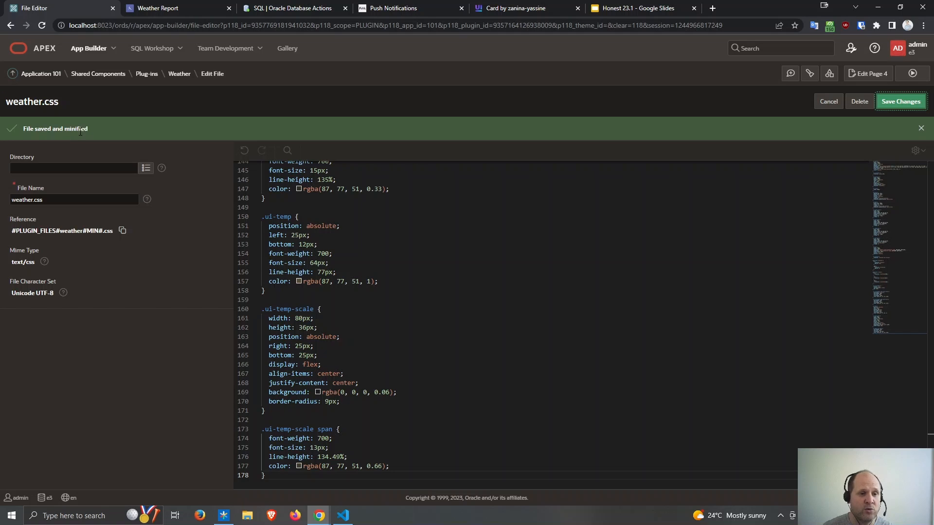
# - Reopen the Weather plug-in and copy the weather.min.css reference #PLUGIN_FILES#weather#MIN#.css from its files
pyautogui.click(146, 74)
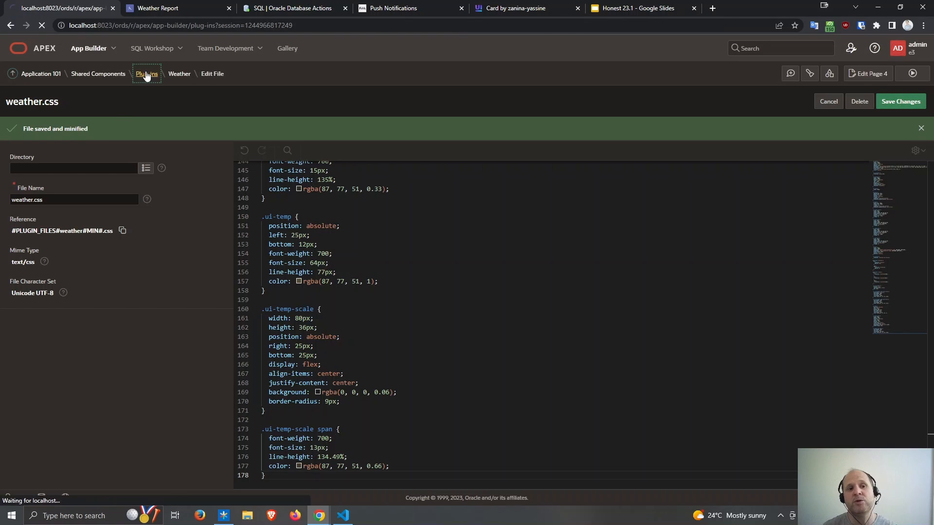
pyautogui.click(16, 162)
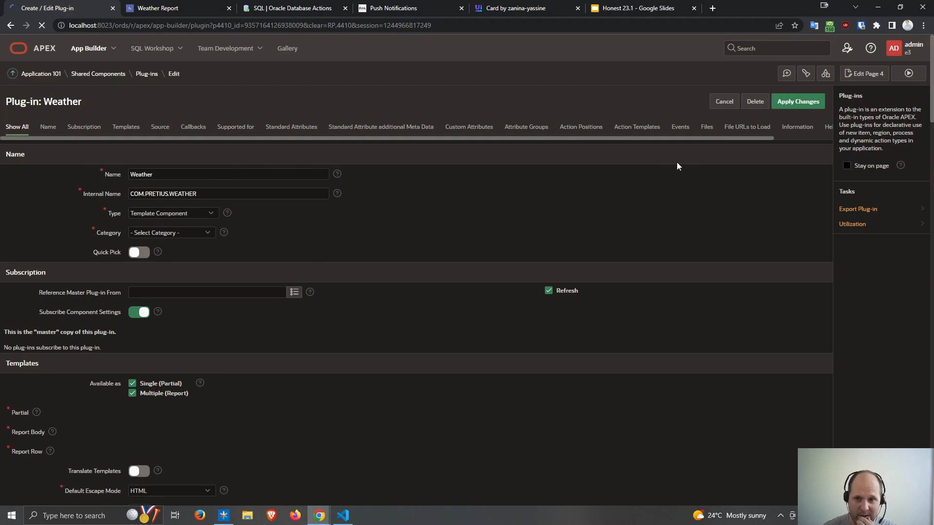
pyautogui.click(706, 128)
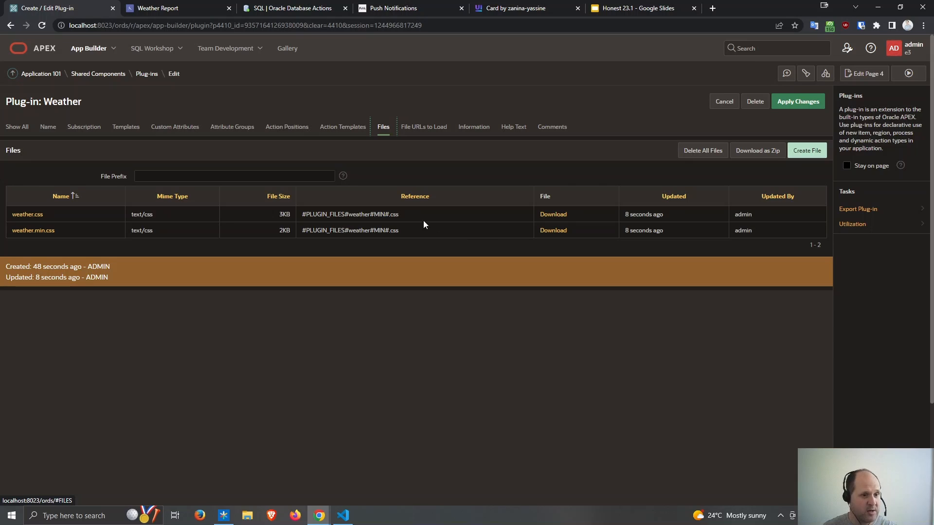
pyautogui.moveTo(414, 234); pyautogui.dragTo(307, 238)
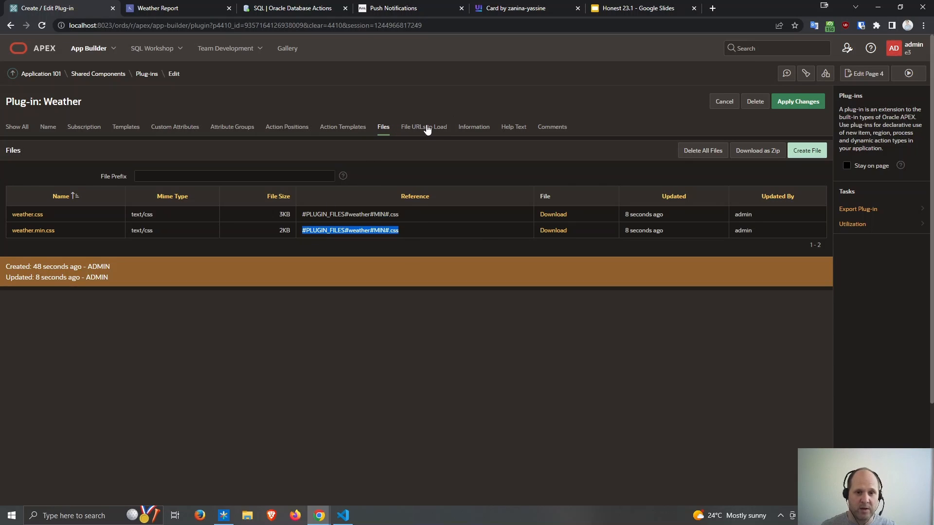
# - Add #PLUGIN_FILES#weather#MIN#.css as the plug-in's Cascading Style Sheet URL to load and apply the changes
pyautogui.click(413, 130)
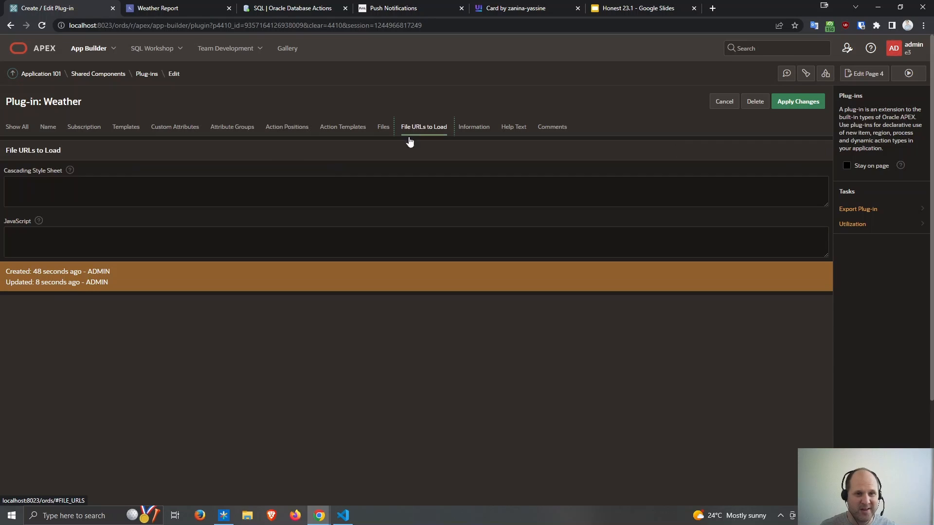
pyautogui.click(66, 202)
pyautogui.write('#PLUGIN_FILES#weather#MIN#.css')
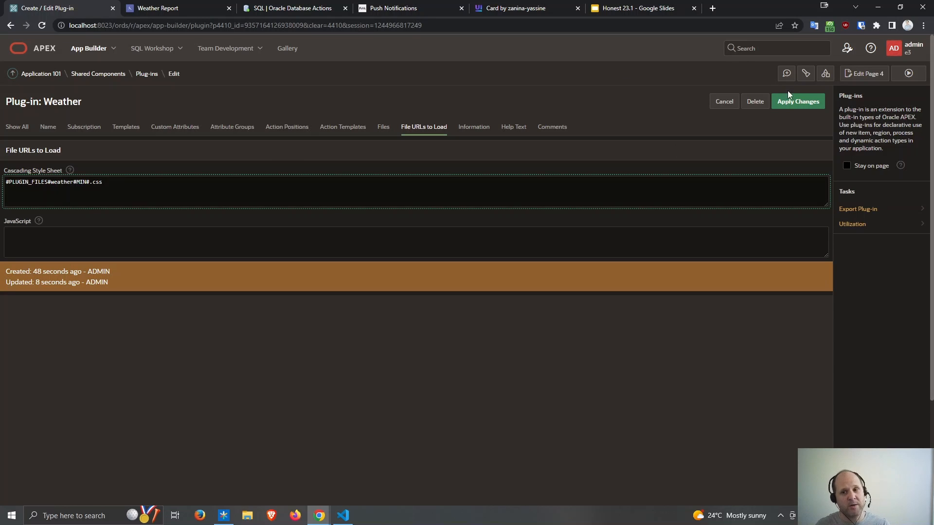
pyautogui.click(791, 103)
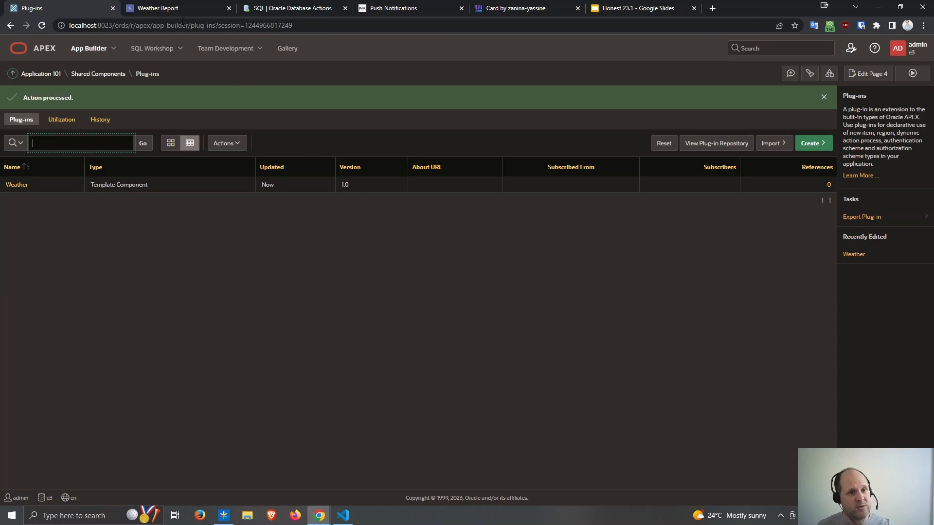
# - Open page 4 in Page Designer and select the THE_WEATHER column of the Weather region
pyautogui.click(176, 10)
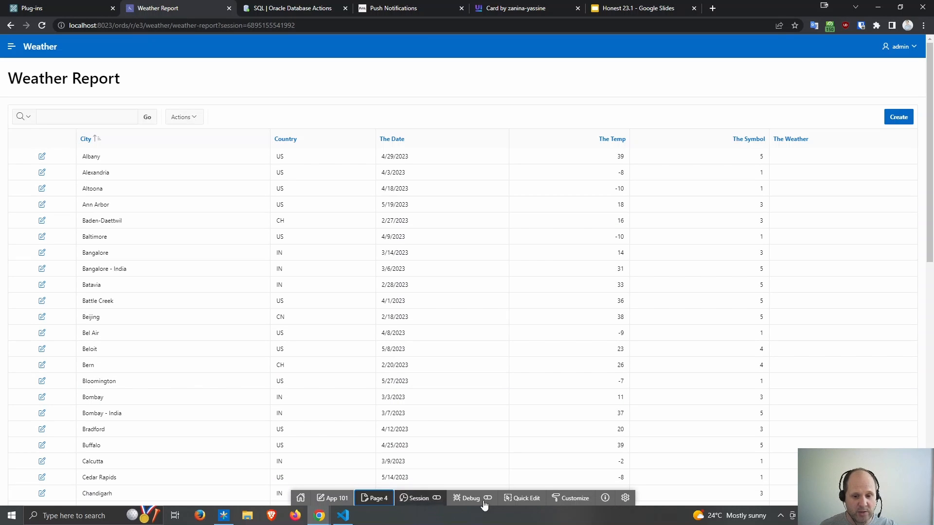
pyautogui.click(350, 498)
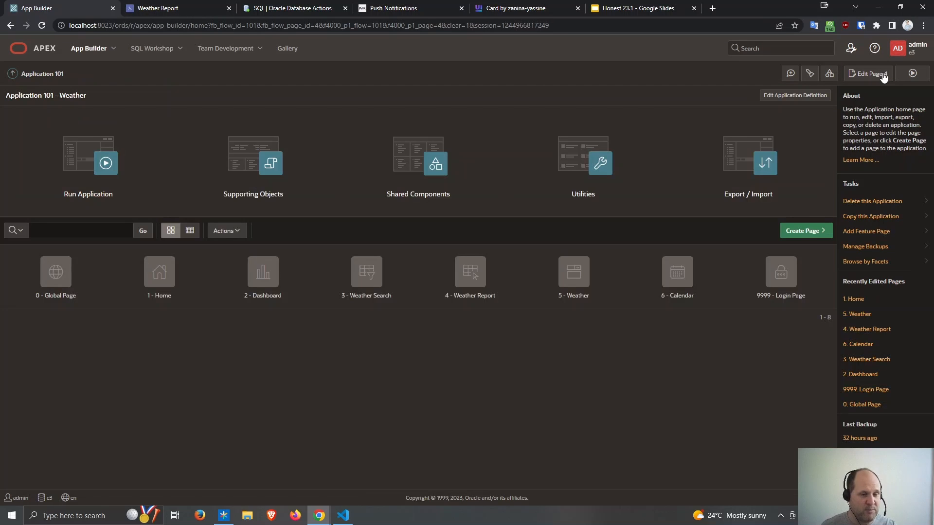
pyautogui.click(867, 72)
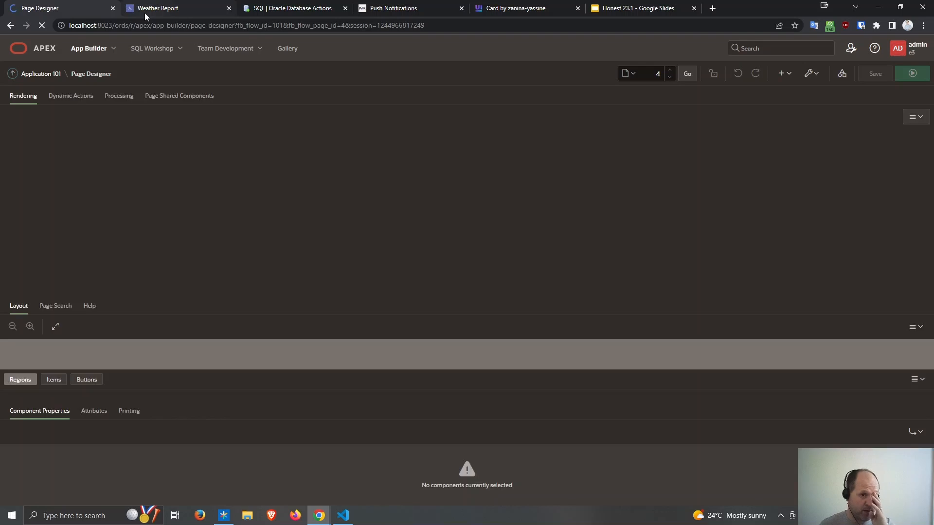
pyautogui.click(145, 12)
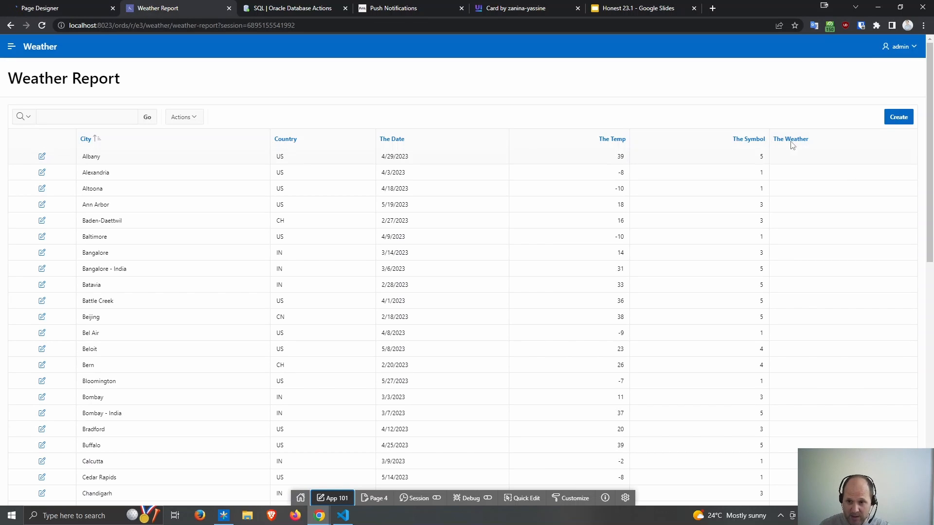
pyautogui.click(48, 8)
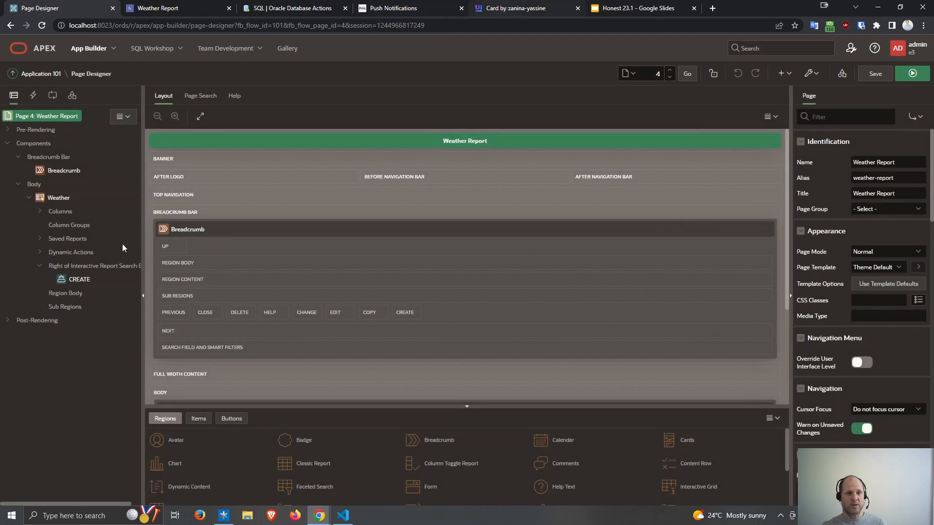
pyautogui.click(39, 212)
pyautogui.click(90, 308)
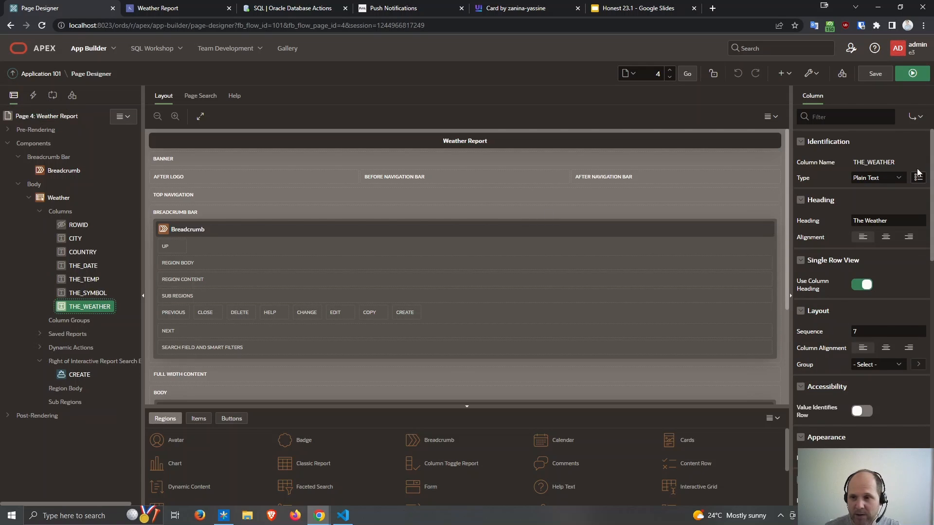
# - Review the component types offered for the THE_WEATHER column and the avatar example in the account details
pyautogui.click(886, 180)
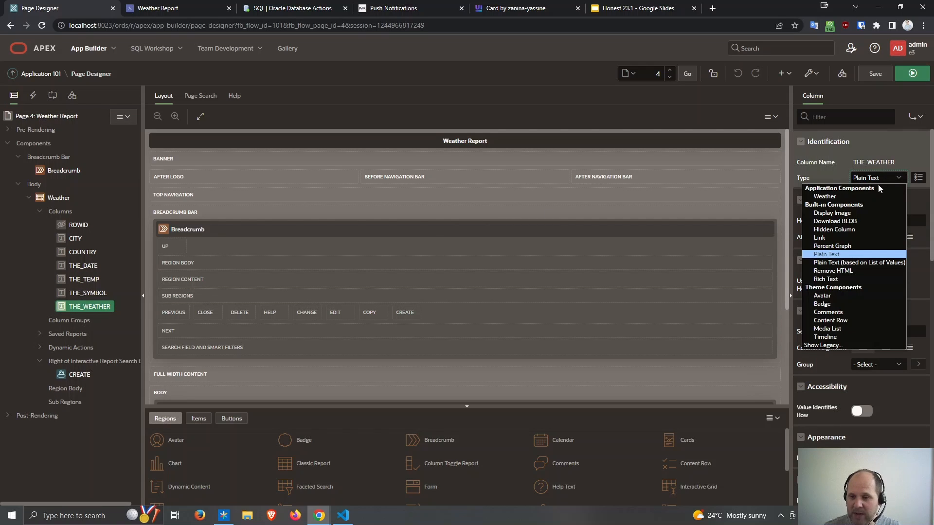
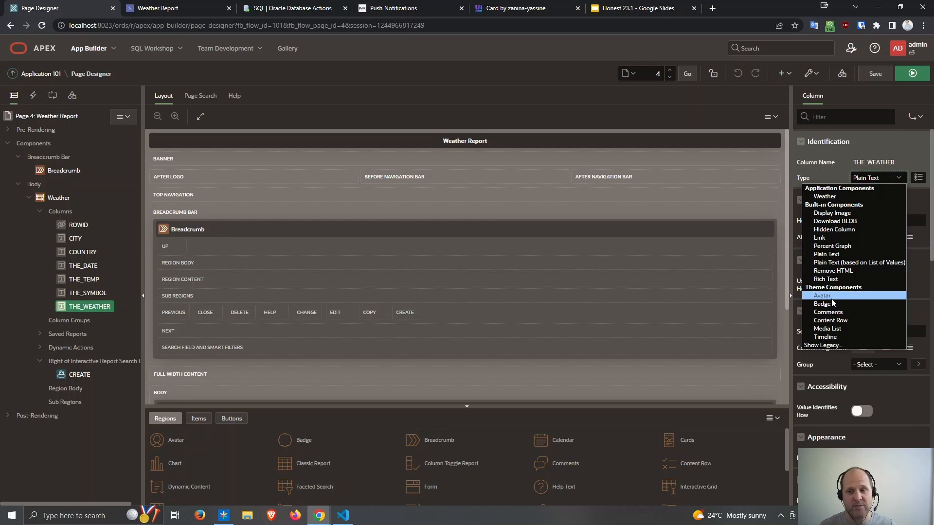
pyautogui.click(897, 49)
pyautogui.click(897, 48)
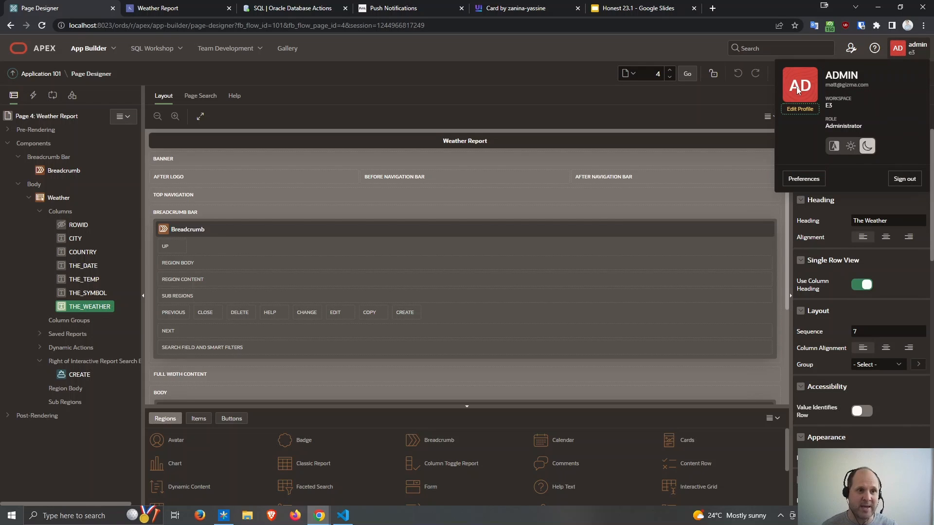
pyautogui.click(727, 119)
# - Set the THE_WEATHER column's type to Weather, then save and run the page
pyautogui.click(871, 179)
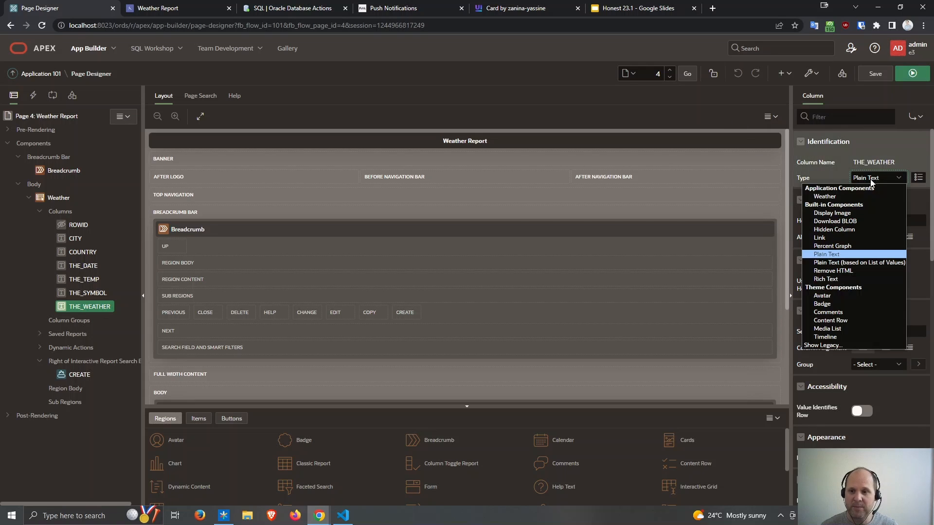
pyautogui.click(864, 197)
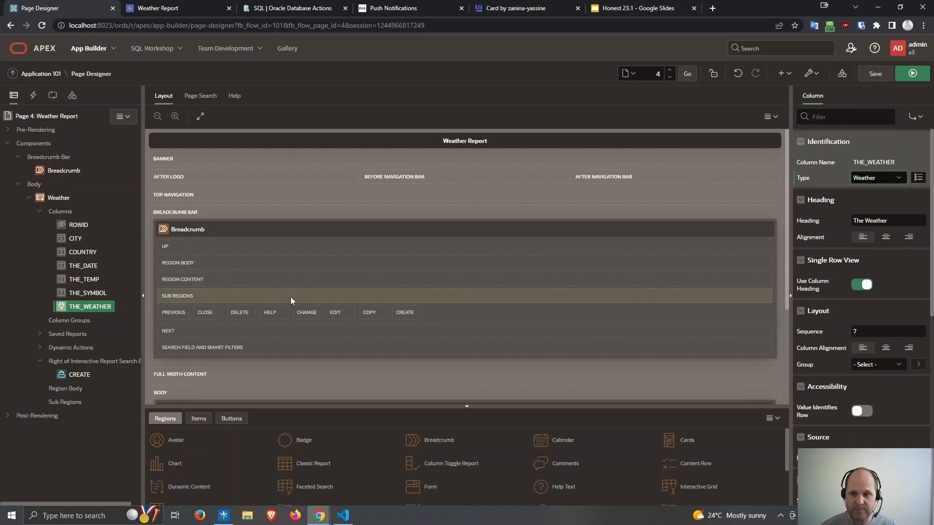
pyautogui.click(916, 73)
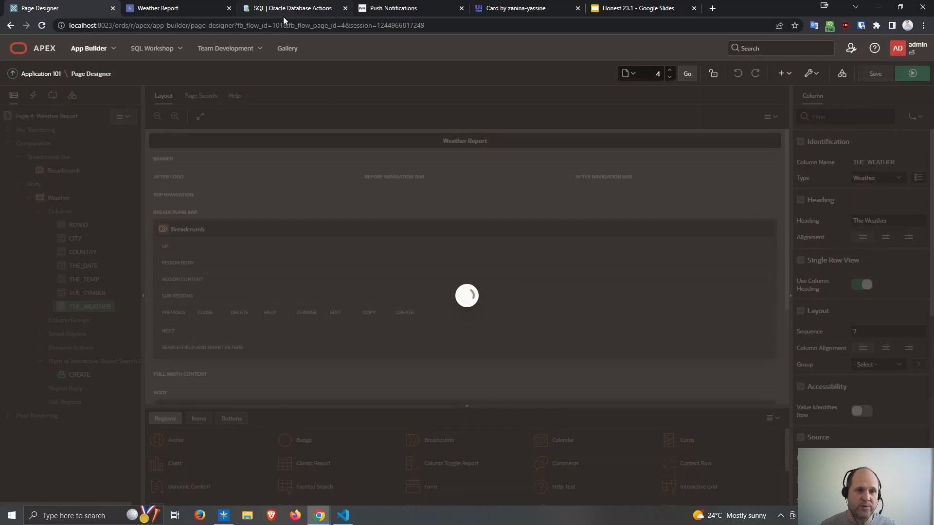
# - Open Application 101 in a separate browser tab and go to the plug-ins in its Shared Components
pyautogui.rightClick(54, 74)
pyautogui.press('Escape')
pyautogui.moveTo(171, 8); pyautogui.dragTo(272, 8)
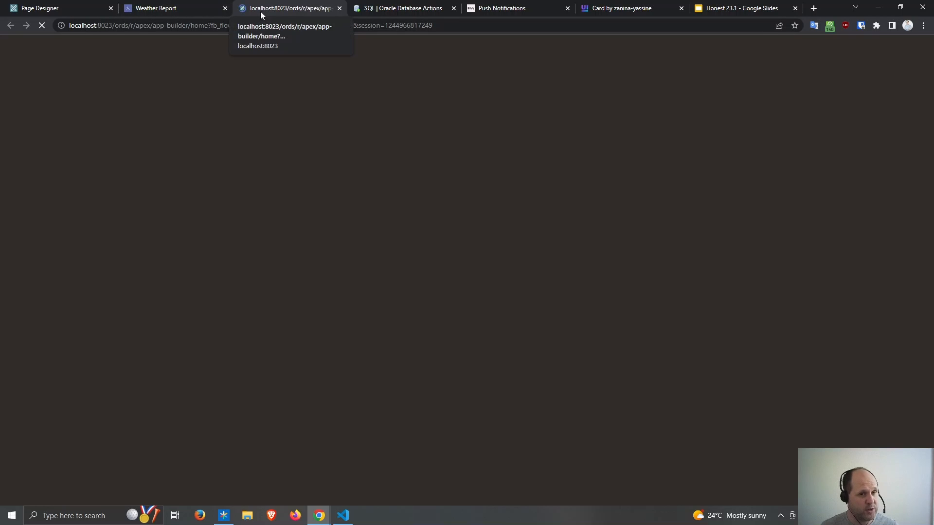
pyautogui.click(163, 12)
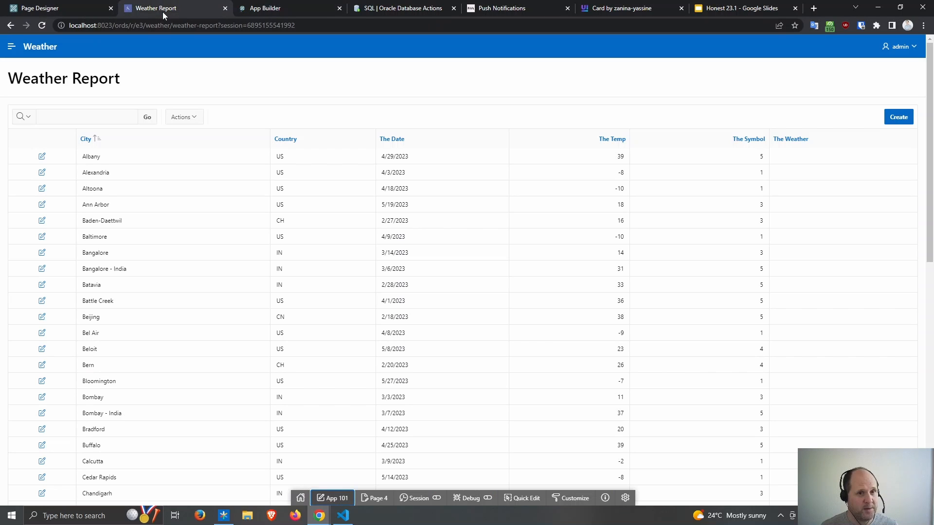
pyautogui.click(66, 10)
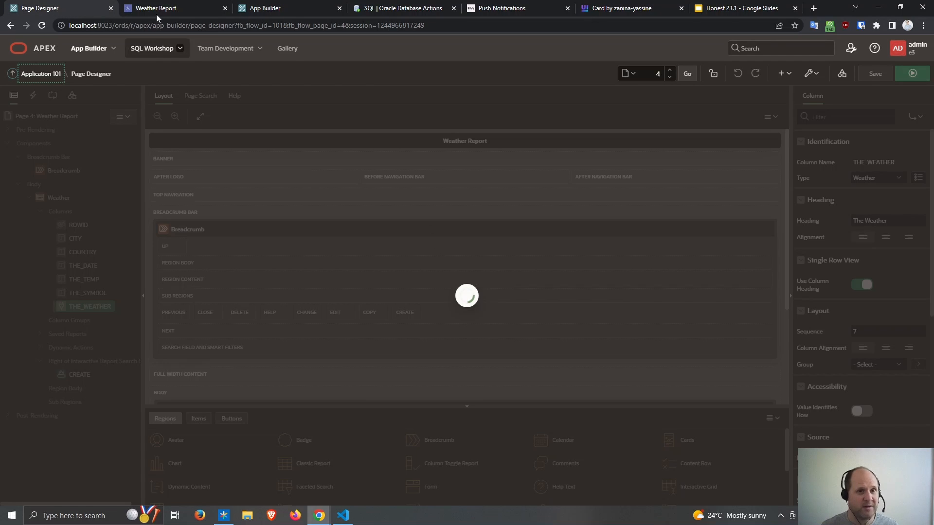
pyautogui.click(264, 11)
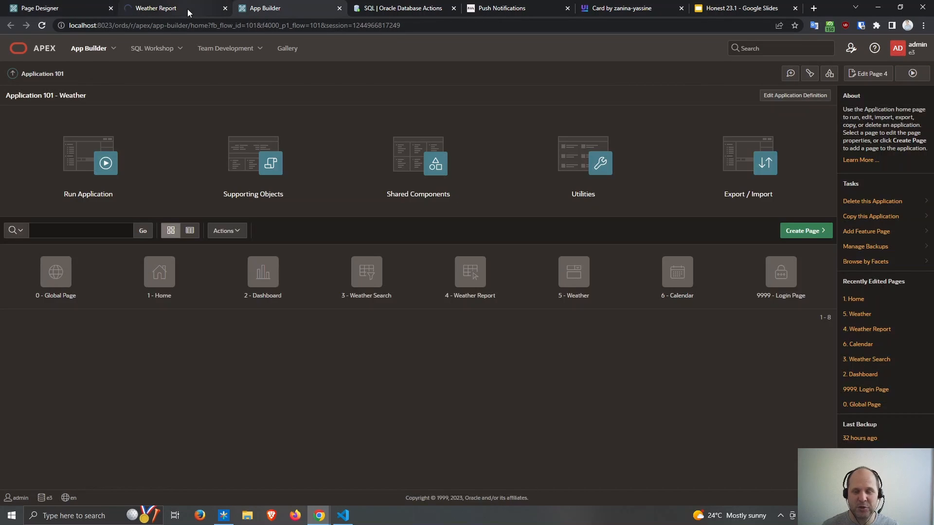
pyautogui.click(413, 171)
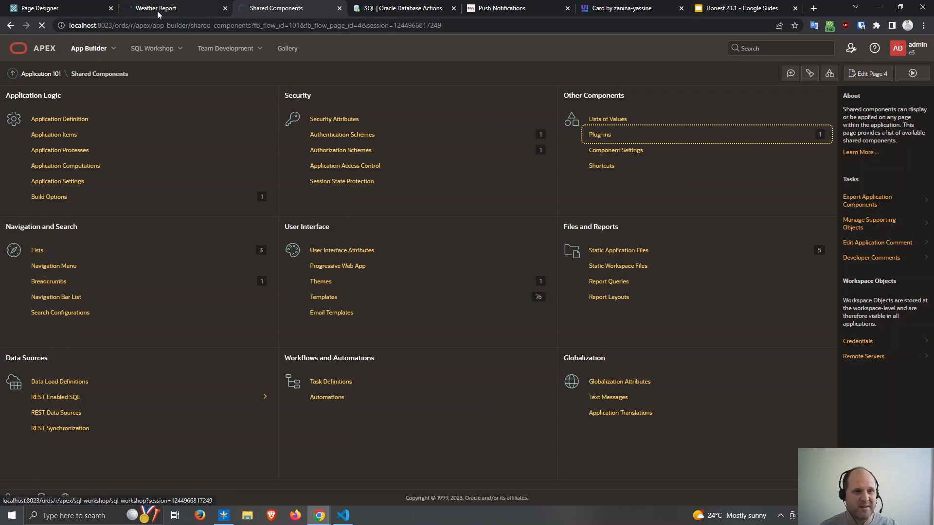
# - Compare the weather cards in the running Weather Report with each row's city and temperature
pyautogui.click(177, 10)
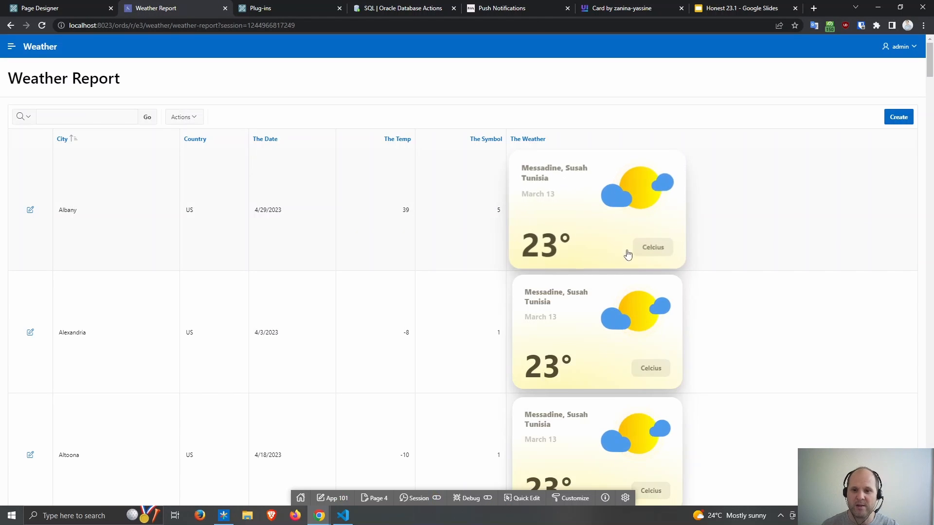
pyautogui.scroll(-6, 630, 292)
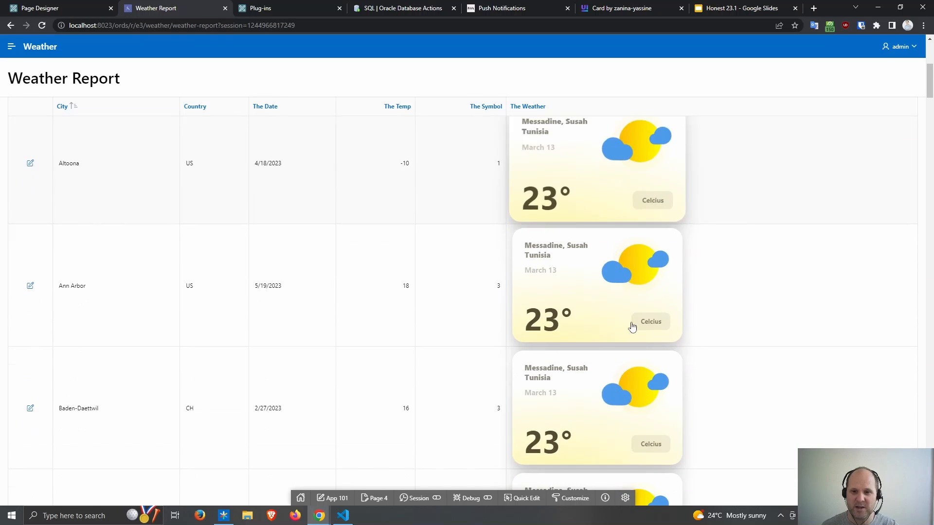
pyautogui.scroll(6, 632, 325)
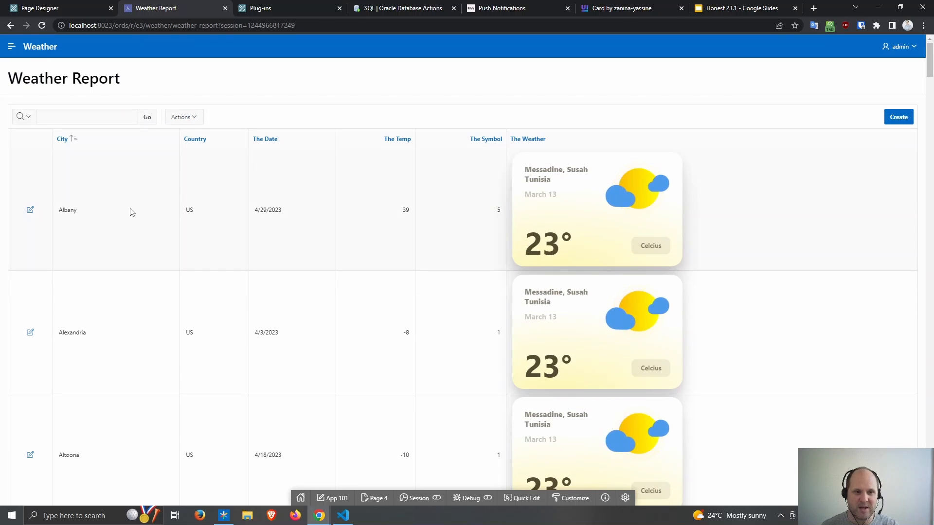
pyautogui.moveTo(62, 209); pyautogui.dragTo(115, 215)
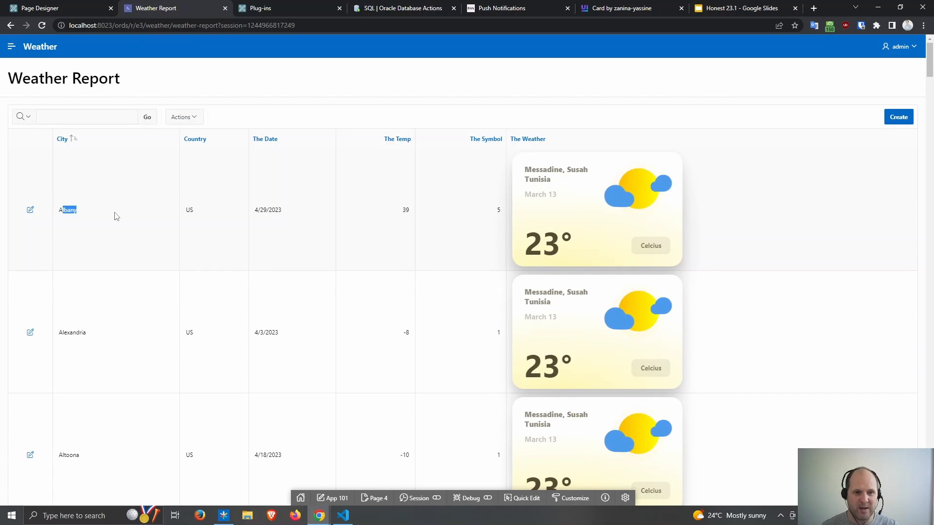
pyautogui.doubleClick(405, 210)
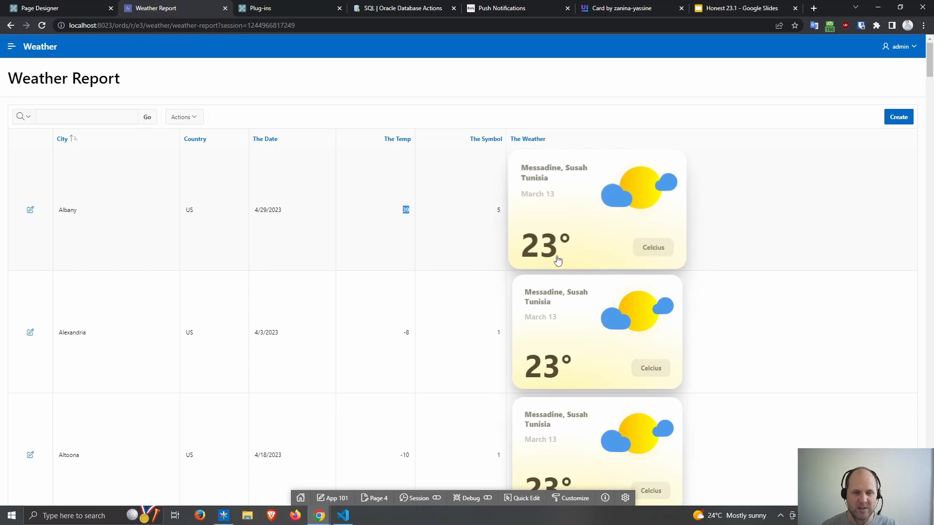
# - Open the Weather plug-in for editing, switch to Visual Studio Code, and select the entire contents of weather_2.html
pyautogui.click(259, 8)
pyautogui.click(17, 161)
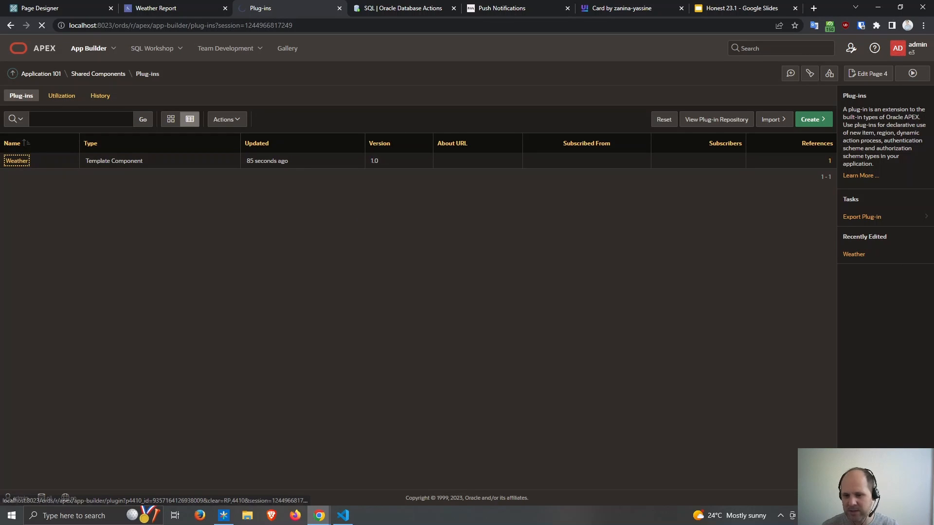
pyautogui.click(343, 516)
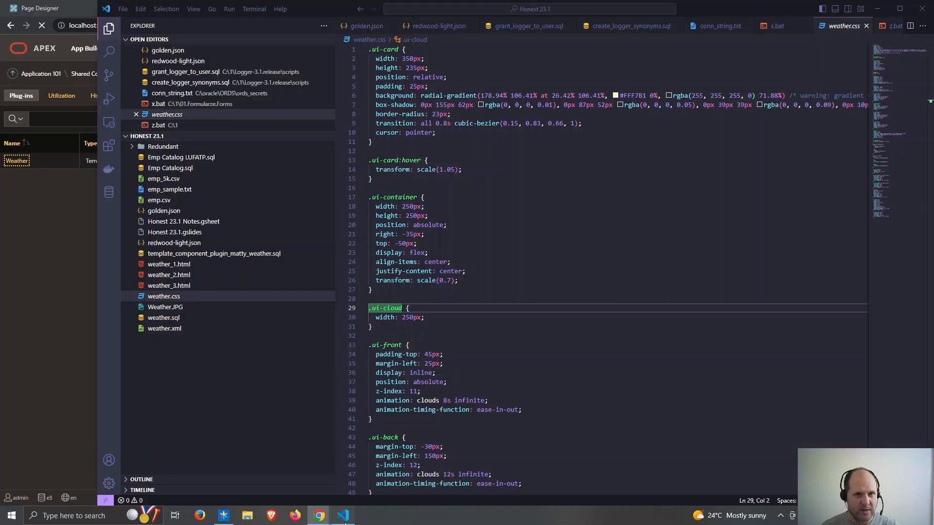
pyautogui.click(169, 278)
pyautogui.click(558, 220)
pyautogui.hotkey('ctrl', 'a')
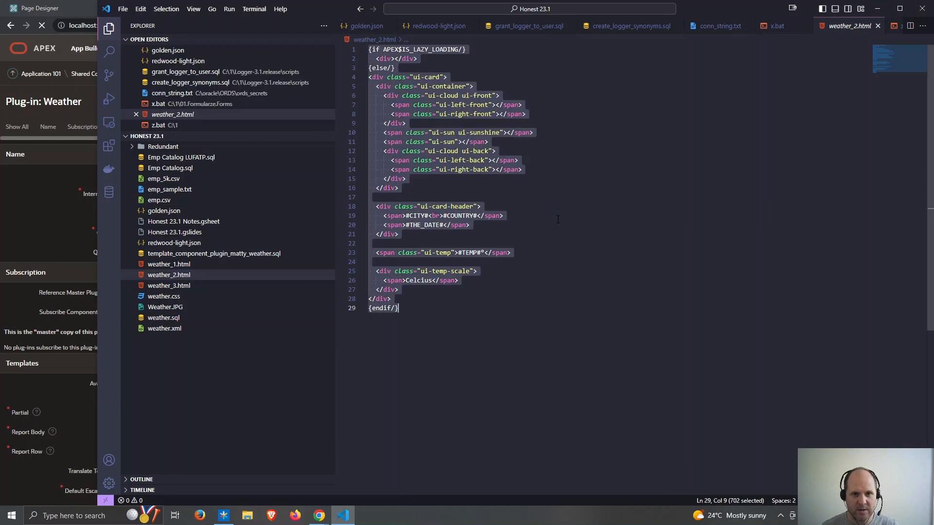
# - In the browser, replace the Weather plug-in's Partial template with the copied weather_2.html code using the #CITY#, #COUNTRY#, #THE_DATE# and #TEMP# placeholders
pyautogui.click(6, 237)
pyautogui.scroll(-6, 334, 338)
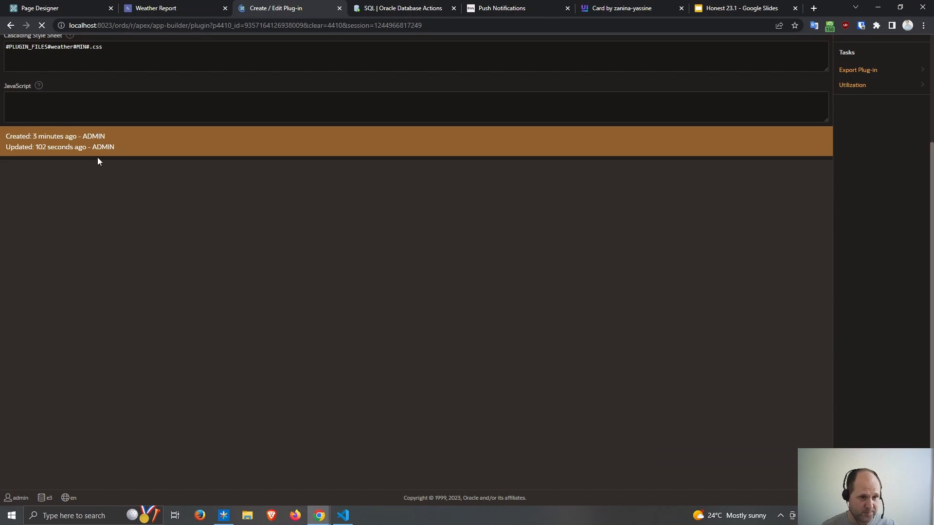
pyautogui.scroll(1, 126, 180)
pyautogui.scroll(3, 127, 180)
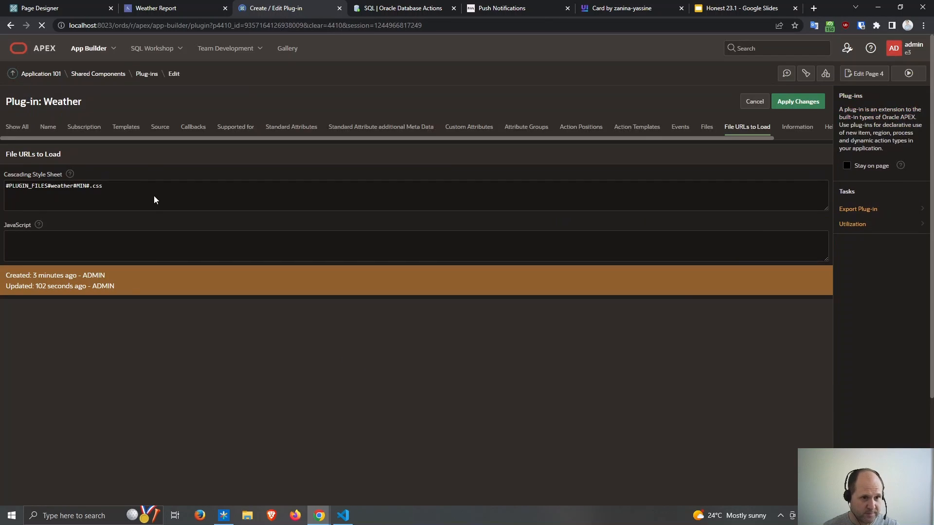
pyautogui.click(20, 127)
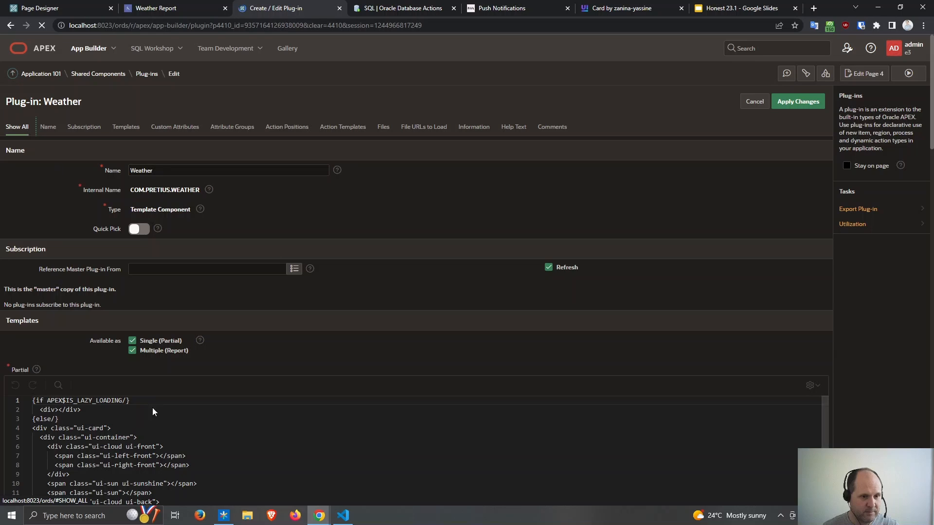
pyautogui.scroll(-3, 150, 467)
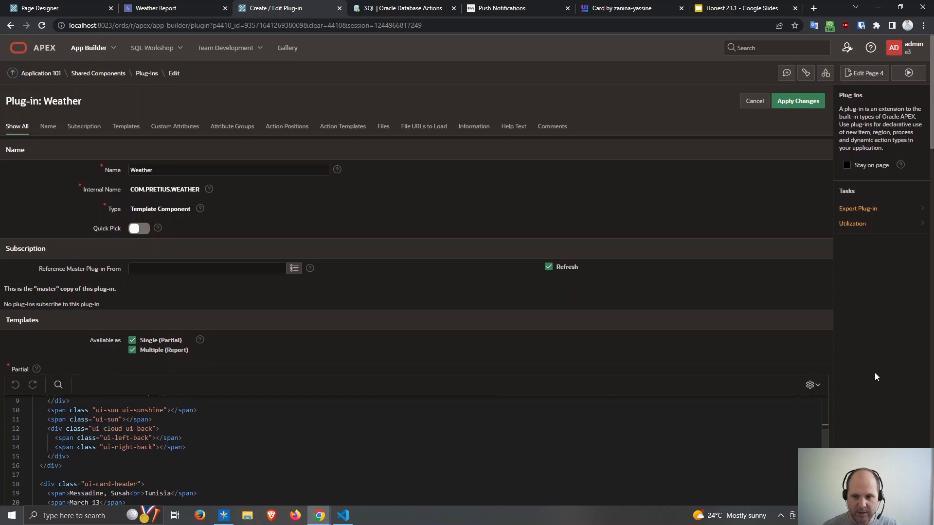
pyautogui.scroll(-4, 875, 372)
pyautogui.scroll(1, 872, 376)
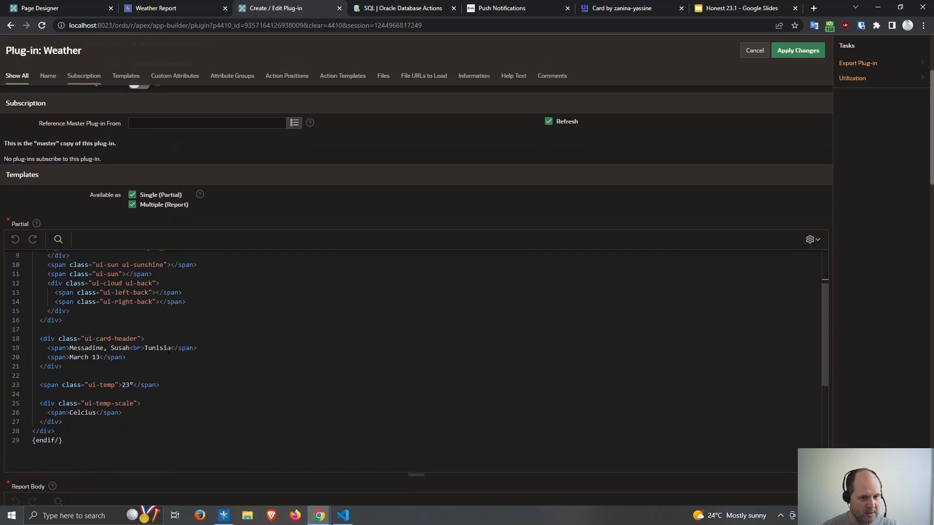
pyautogui.click(65, 357)
pyautogui.hotkey('ctrl', 'a')
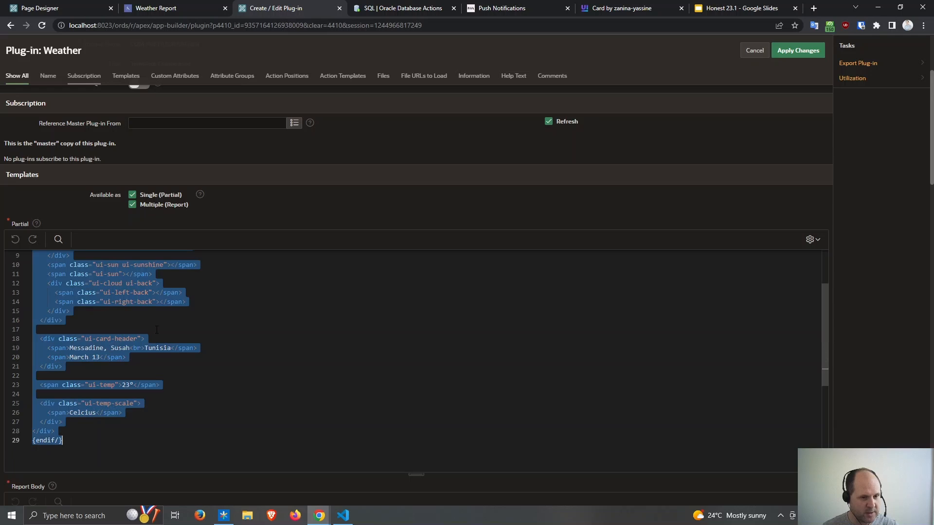
pyautogui.hotkey('ctrl', 'v')
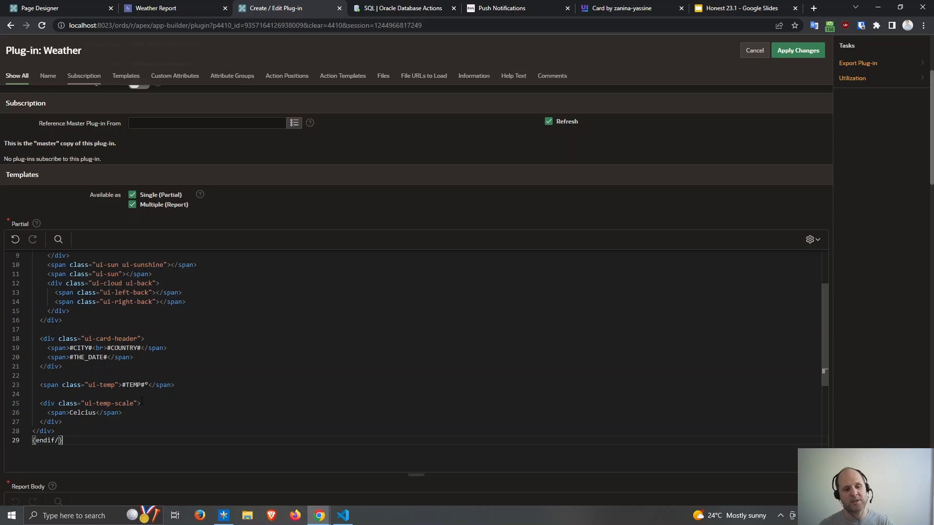
# - Synchronize the Weather plug-in's custom attributes from its templates
pyautogui.scroll(-5, 856, 343)
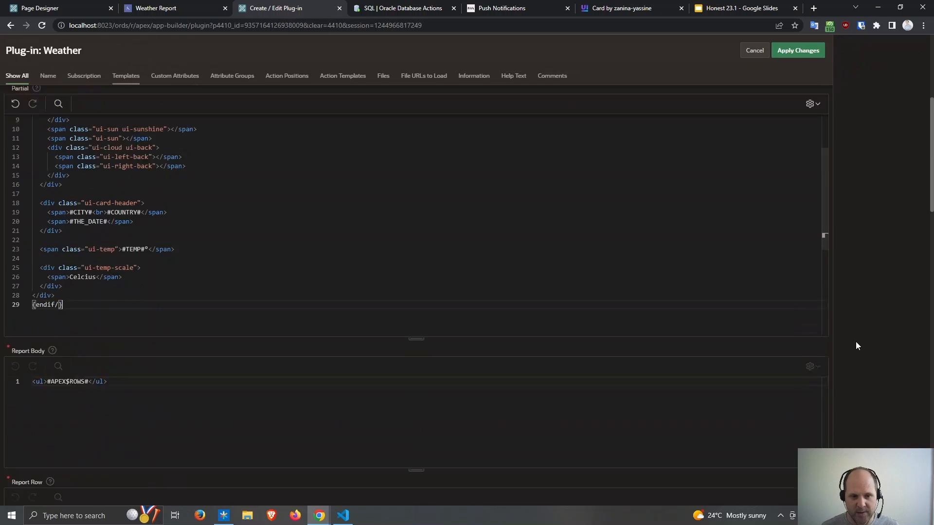
pyautogui.scroll(-5, 856, 345)
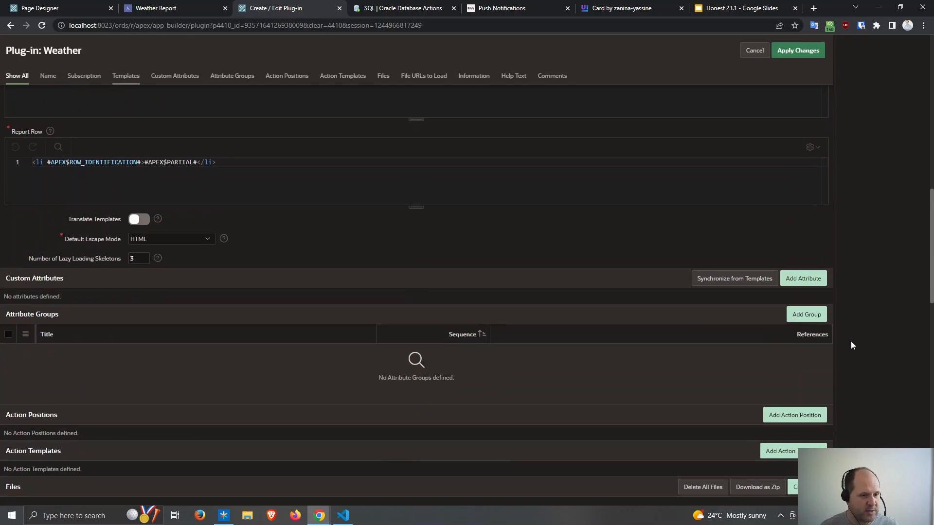
pyautogui.scroll(-3, 169, 438)
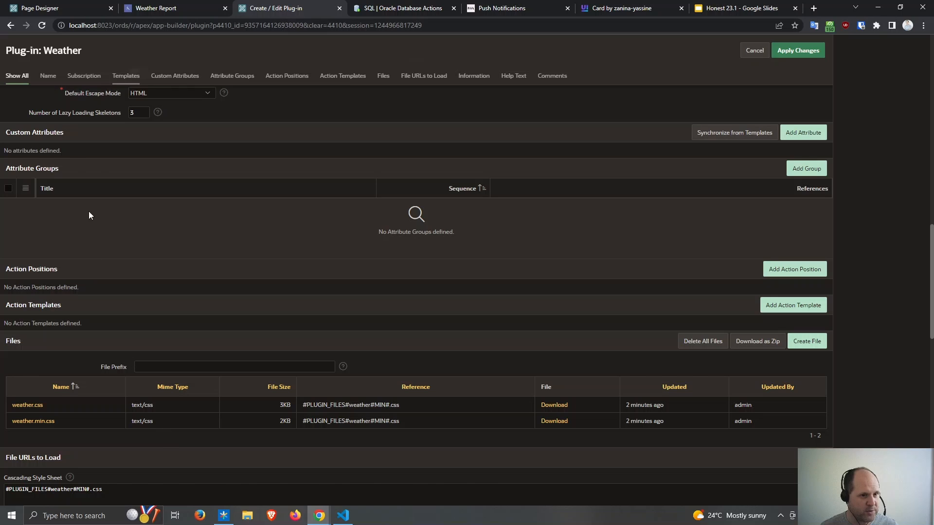
pyautogui.scroll(1, 92, 167)
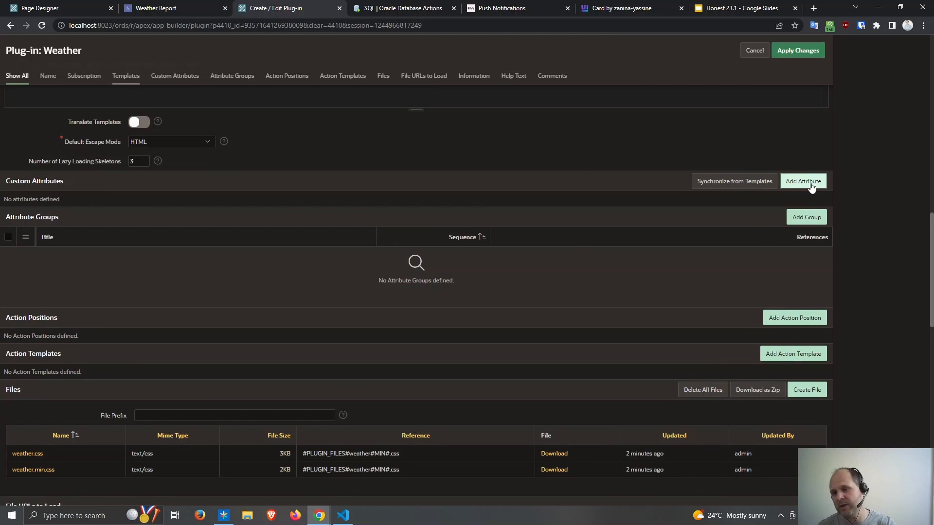
pyautogui.click(751, 189)
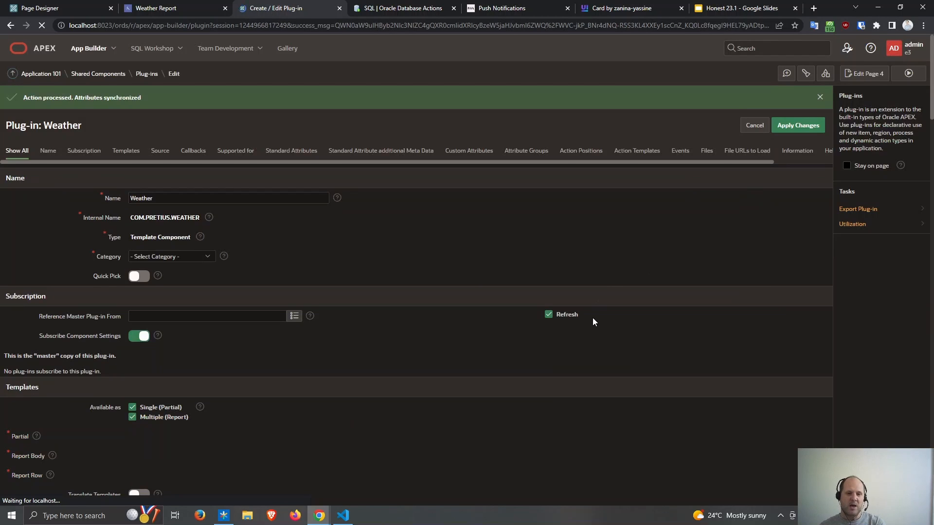
pyautogui.scroll(-14, 592, 318)
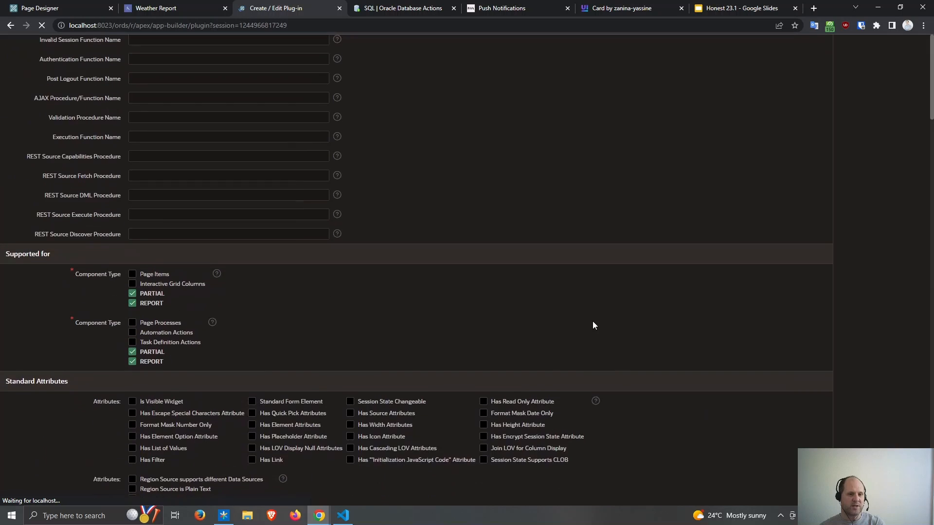
pyautogui.scroll(10, 592, 325)
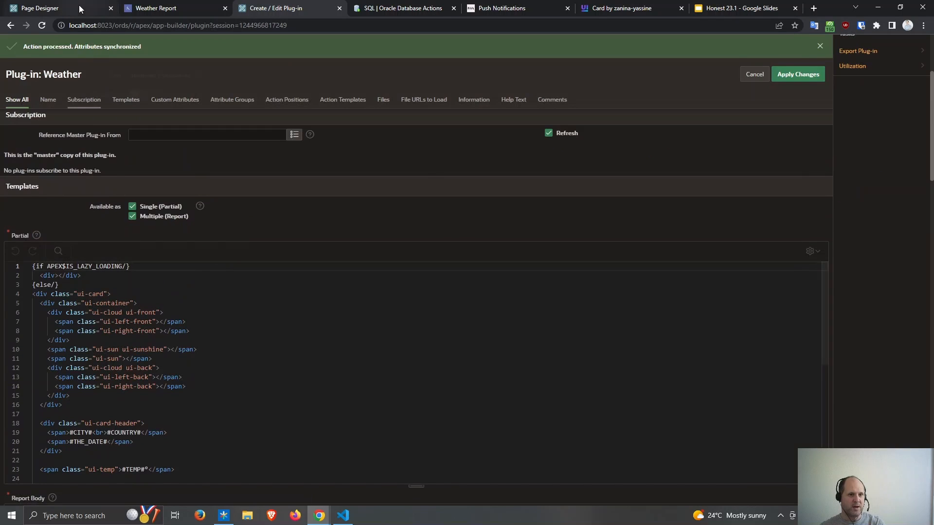
# - Reload the Page Designer and review the Weather plug-in's list of custom attributes
pyautogui.click(79, 11)
pyautogui.press('F5')
pyautogui.click(258, 12)
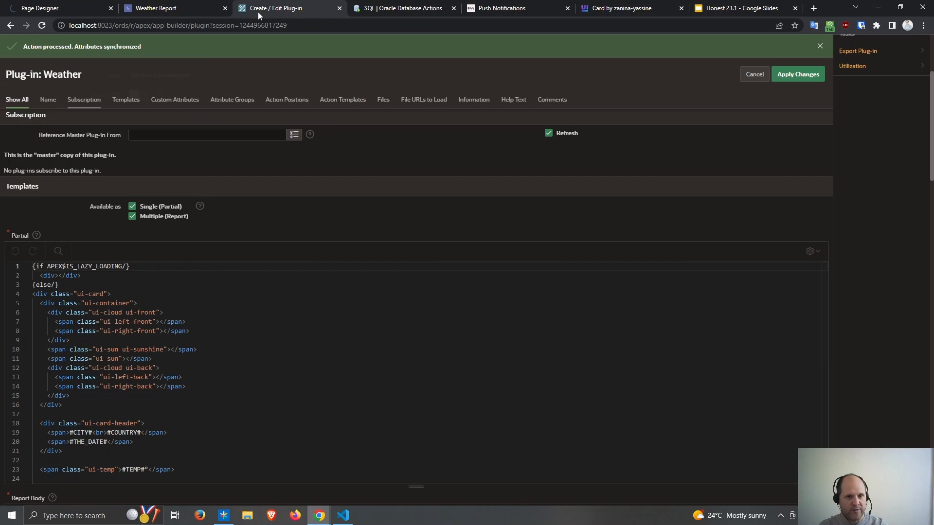
pyautogui.scroll(-10, 888, 273)
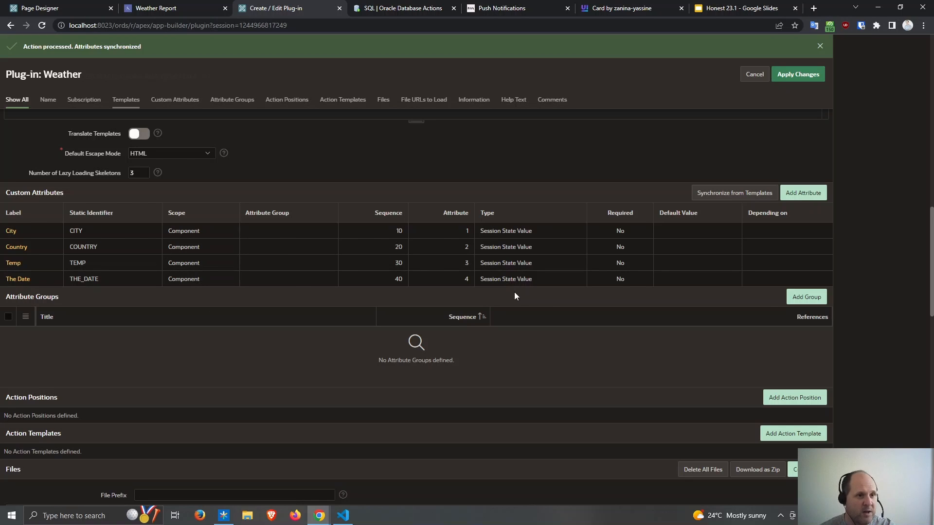
# - Map THE_WEATHER column's City, Country, Temp and The Date settings to CITY, COUNTRY, THE_TEMP and THE_DATE, and save and run page 4
pyautogui.click(50, 11)
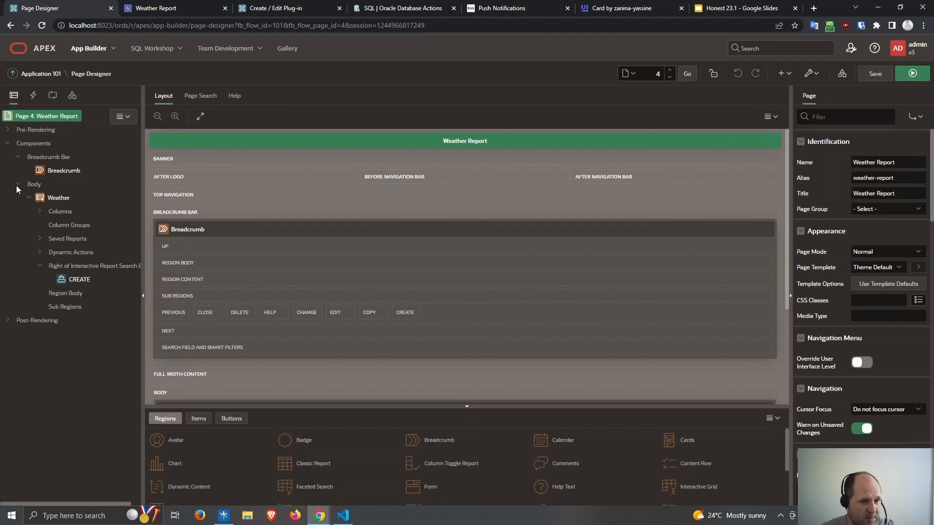
pyautogui.click(40, 212)
pyautogui.click(90, 308)
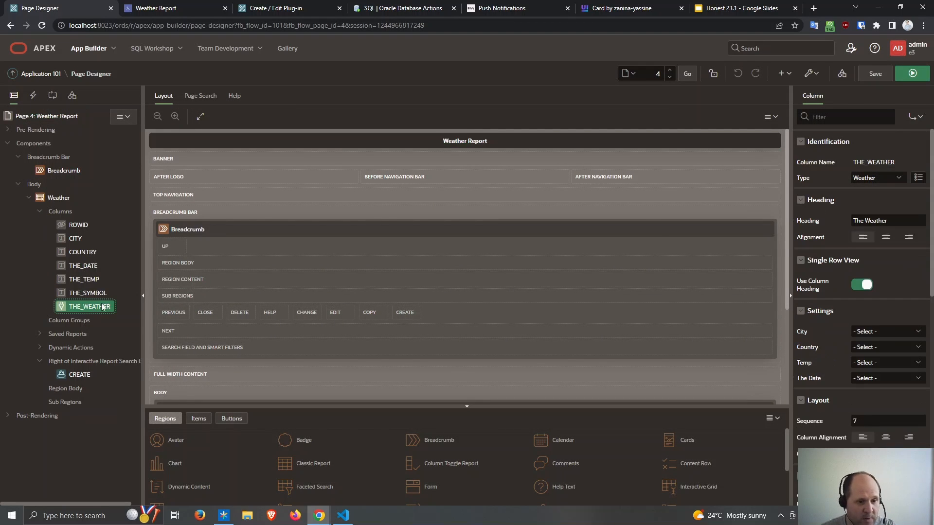
pyautogui.click(889, 330)
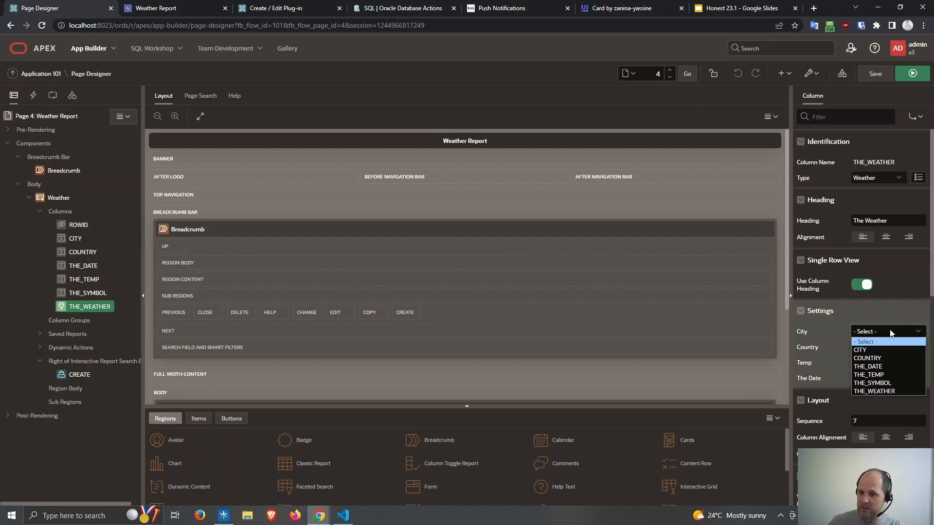
pyautogui.click(888, 350)
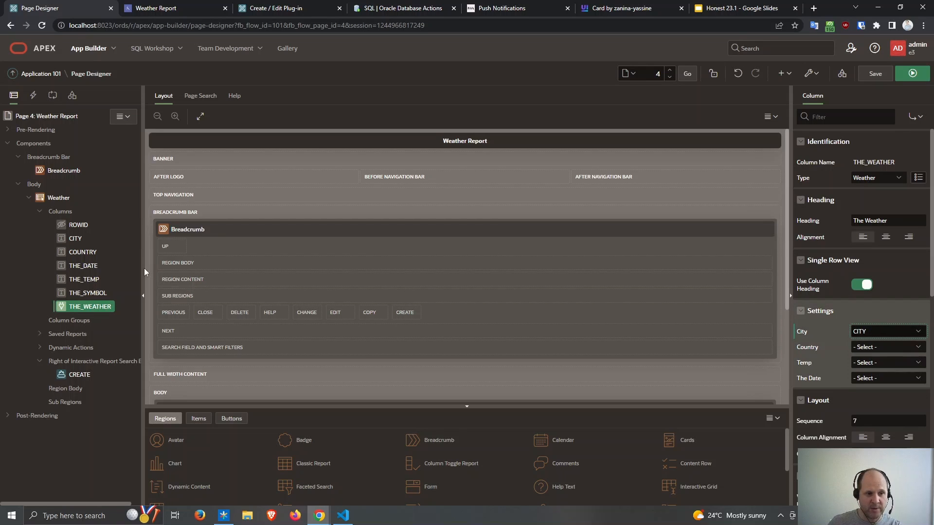
pyautogui.click(887, 347)
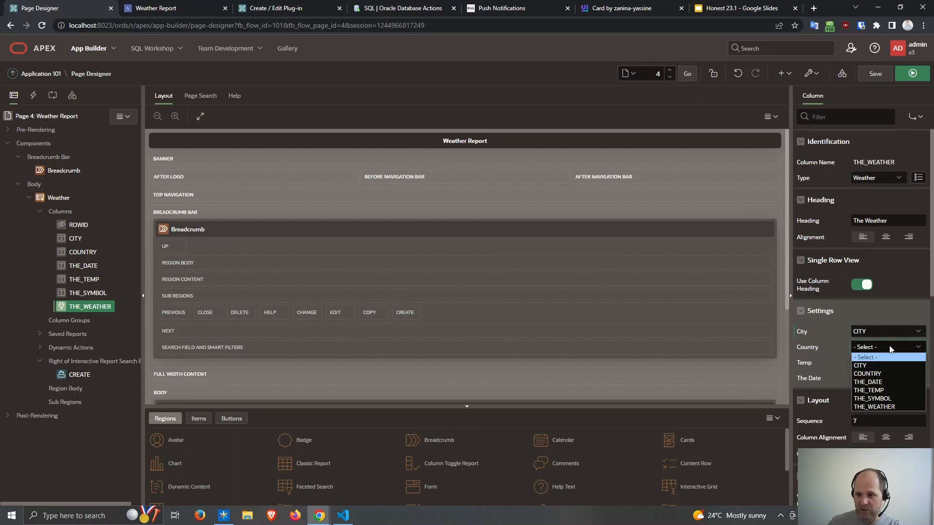
pyautogui.click(868, 375)
pyautogui.click(866, 363)
pyautogui.click(871, 405)
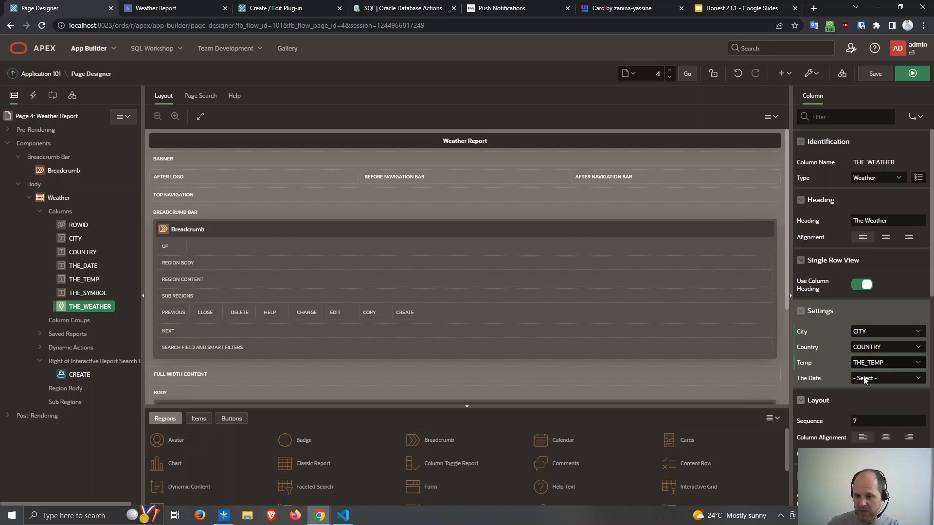
pyautogui.click(870, 379)
pyautogui.click(874, 413)
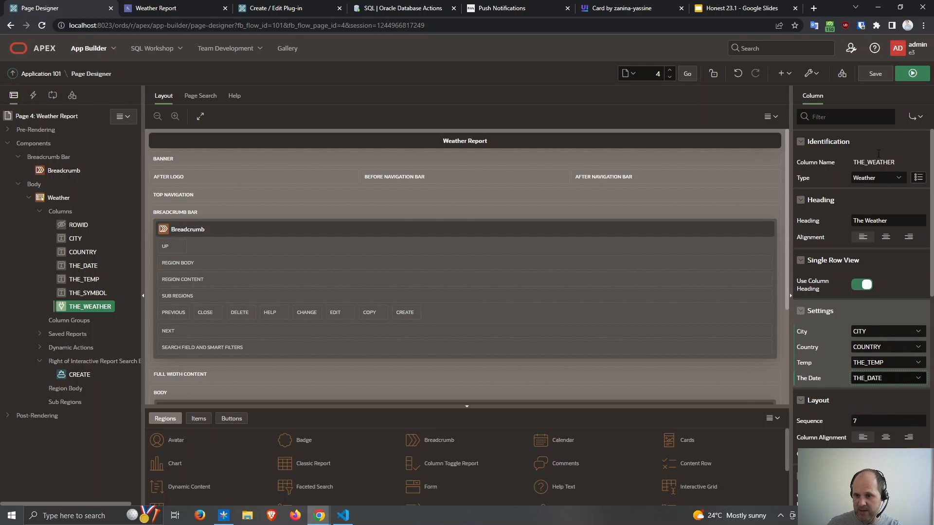
pyautogui.click(901, 72)
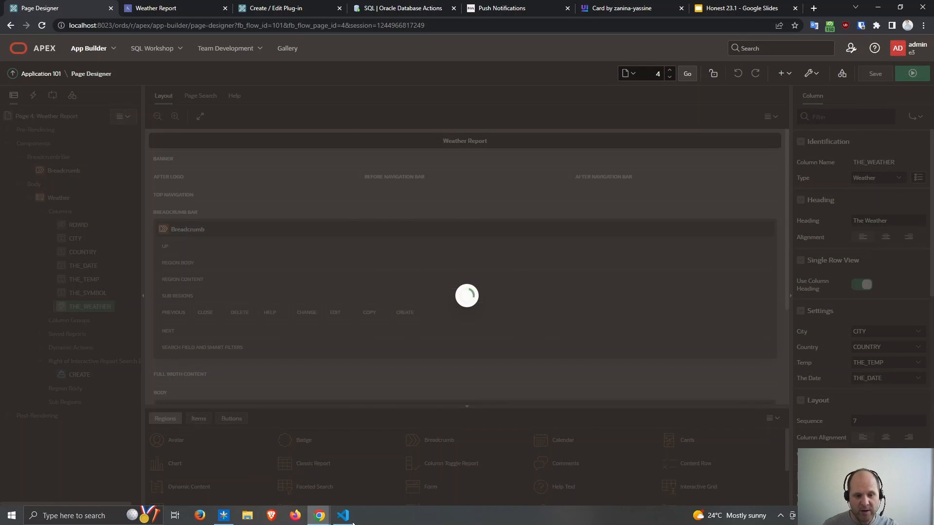
# - Copy all the code of weather_3.html in Visual Studio Code and return to the browser
pyautogui.click(343, 515)
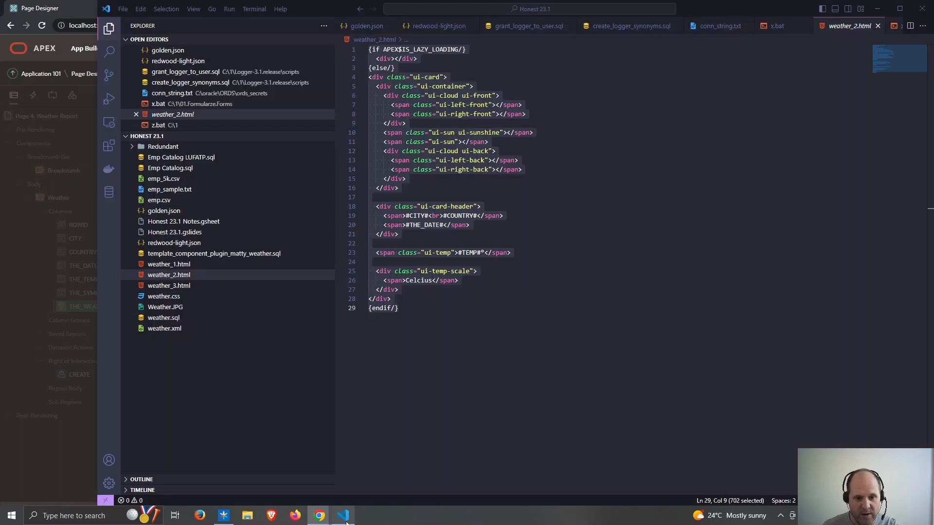
pyautogui.click(176, 287)
pyautogui.click(554, 207)
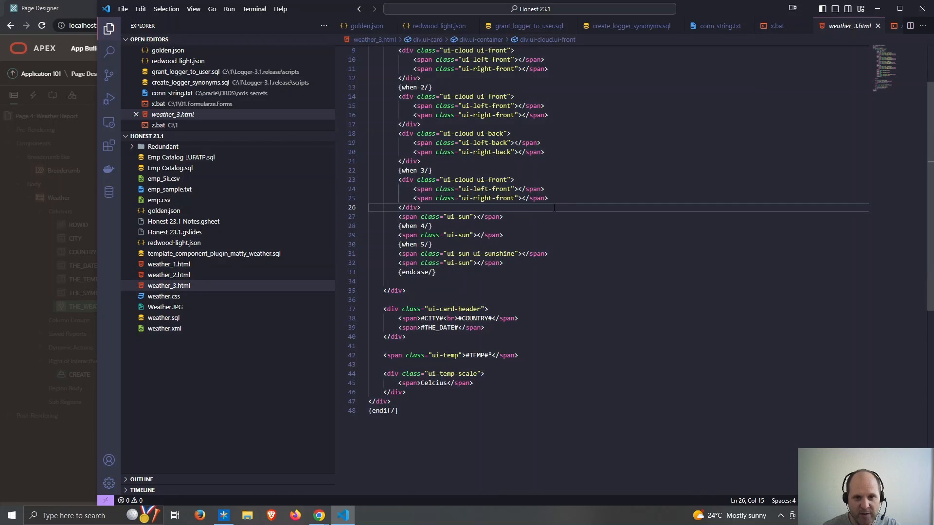
pyautogui.hotkey('ctrl', 'a')
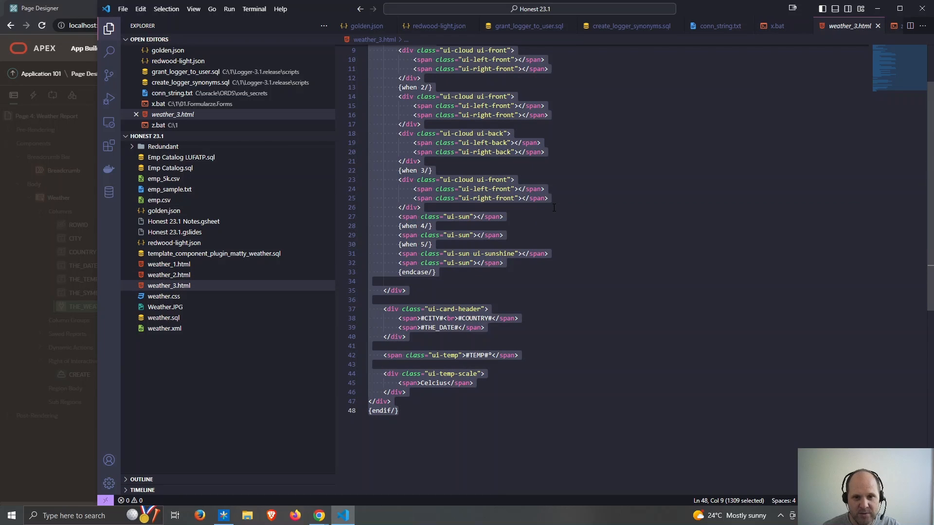
pyautogui.click(877, 9)
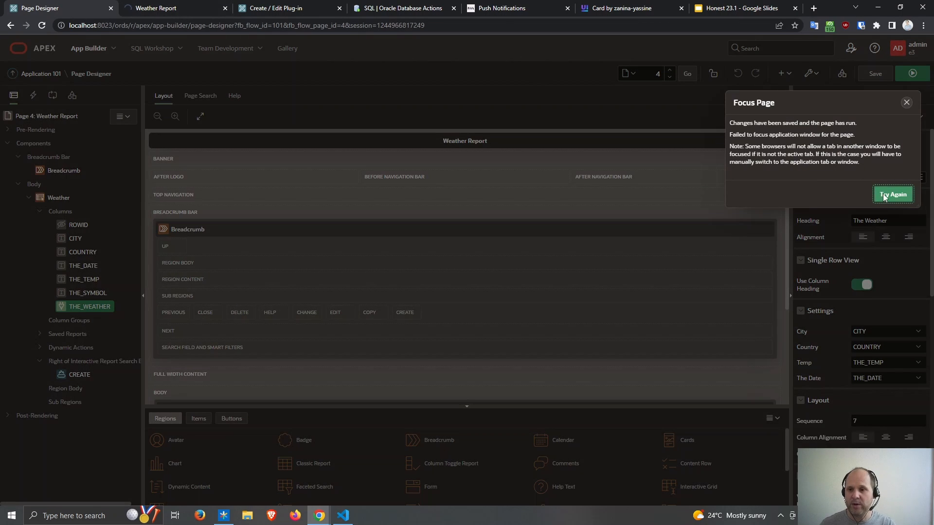
# - Bring up the running Weather Report and compare the weather cards with each row's city, country, date, temperature and symbol
pyautogui.click(883, 194)
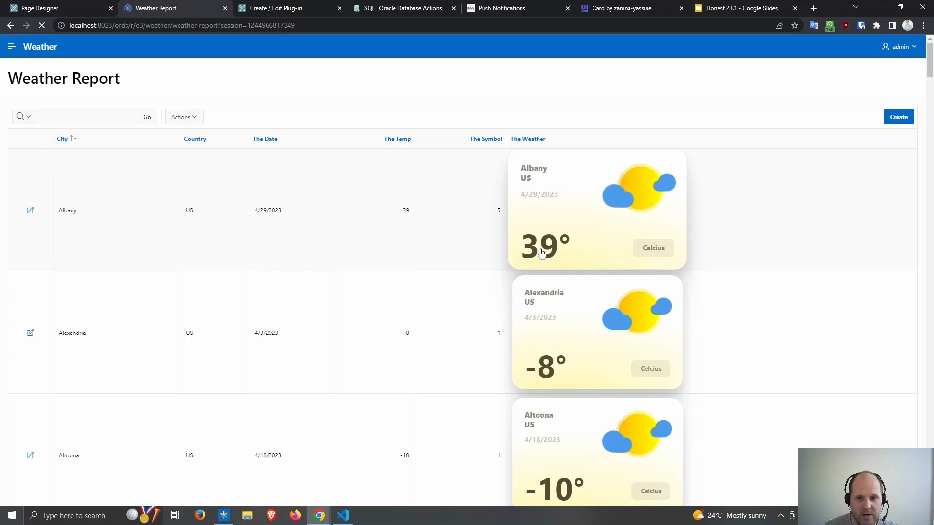
pyautogui.scroll(-10, 532, 378)
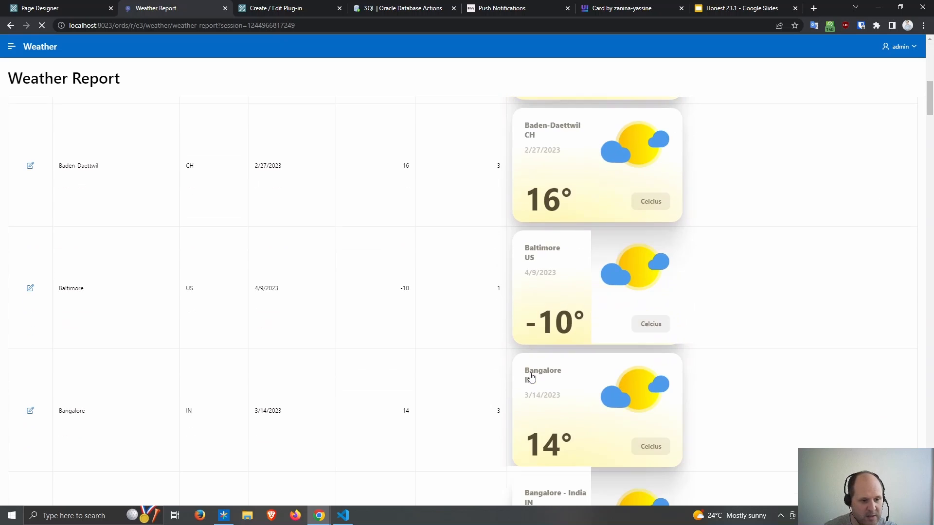
pyautogui.scroll(-8, 526, 381)
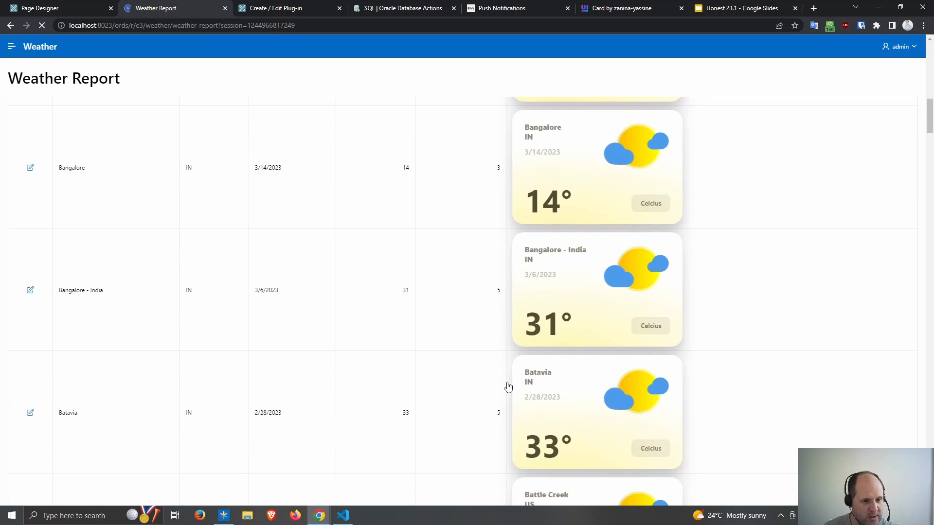
pyautogui.scroll(-6, 507, 386)
pyautogui.scroll(-1, 508, 386)
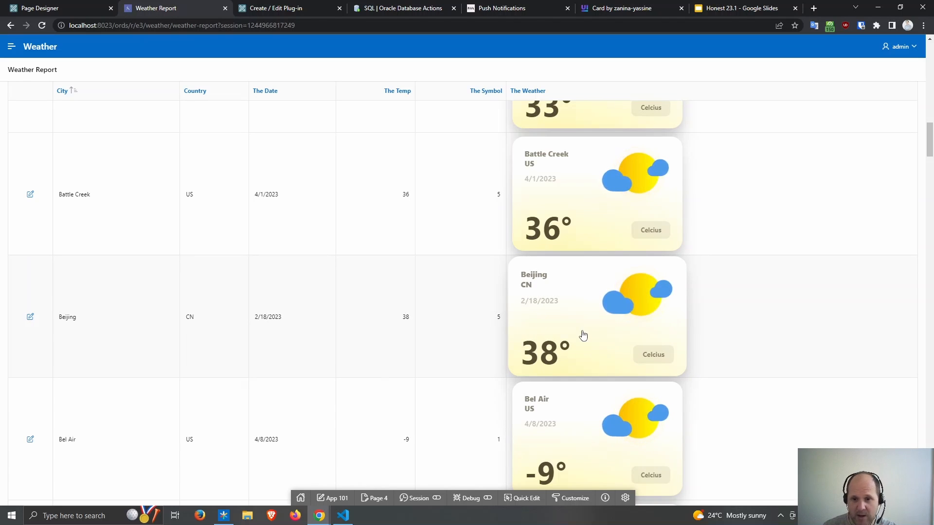
pyautogui.scroll(10, 582, 334)
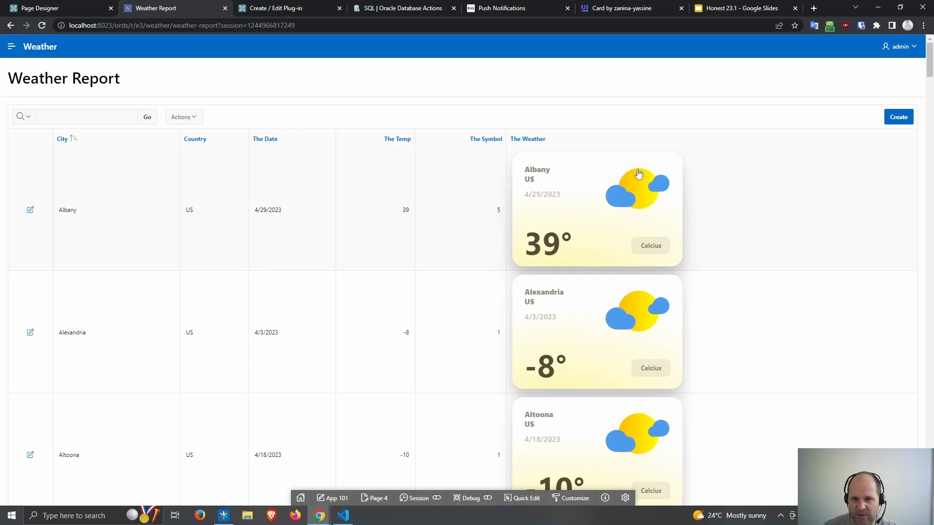
pyautogui.scroll(-1, 614, 237)
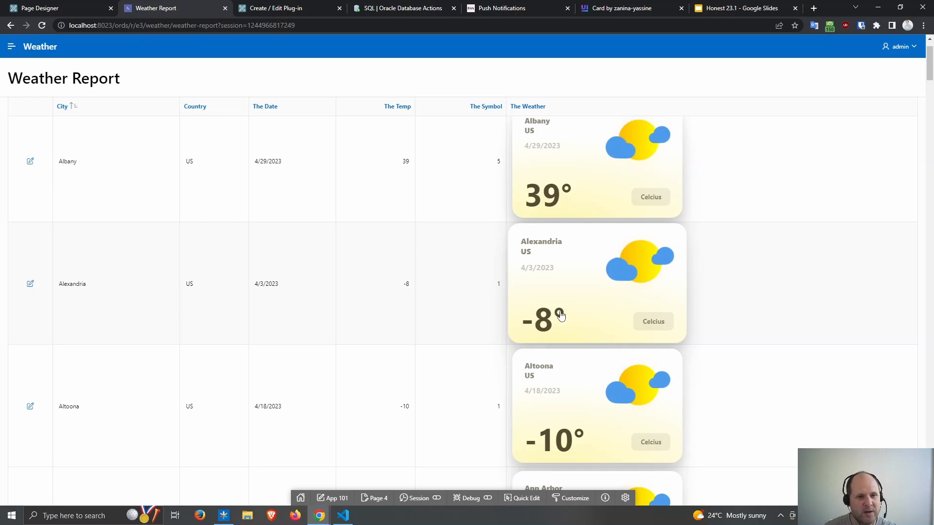
# - Return to the Weather plug-in's editor and place the cursor in its Partial template code
pyautogui.click(324, 5)
pyautogui.scroll(15, 177, 223)
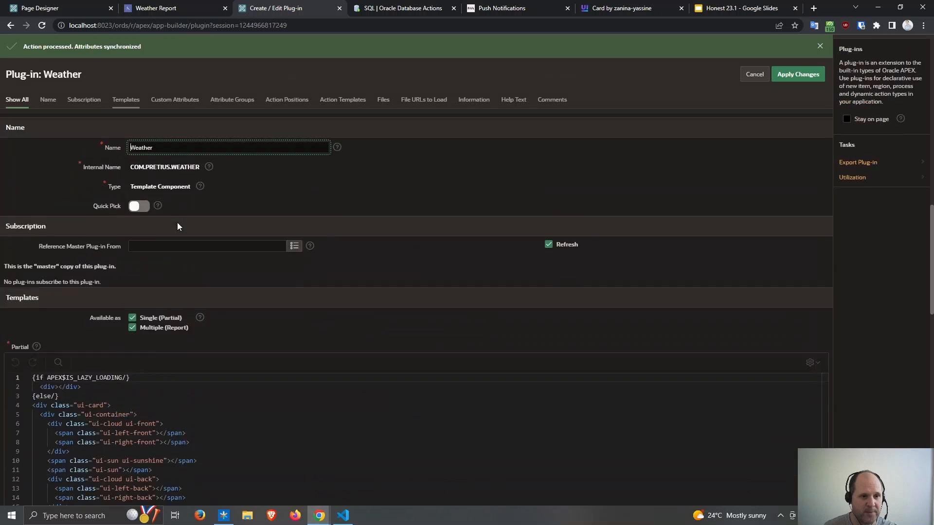
pyautogui.scroll(-3, 185, 232)
pyautogui.scroll(1, 233, 393)
pyautogui.click(232, 393)
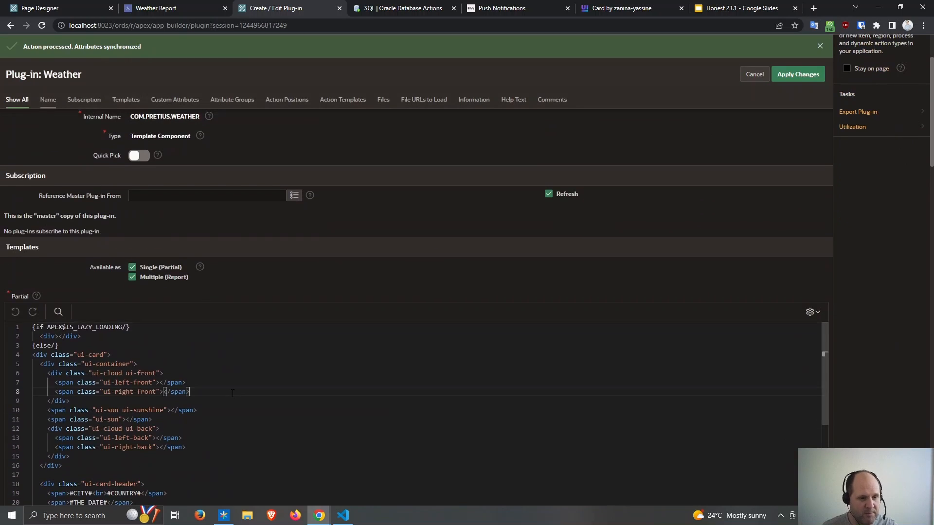
# - Try replacing the whole Partial template with the copied weather_3.html code, and undo the replacement
pyautogui.hotkey('ctrl', 'a')
pyautogui.hotkey('ctrl', 'v')
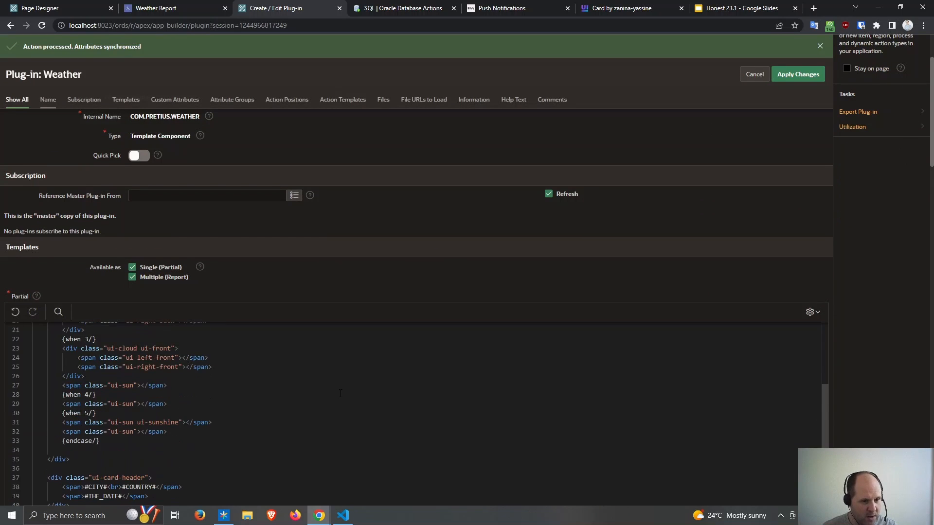
pyautogui.hotkey('ctrl', 'a')
pyautogui.scroll(10, 227, 444)
pyautogui.click(233, 456)
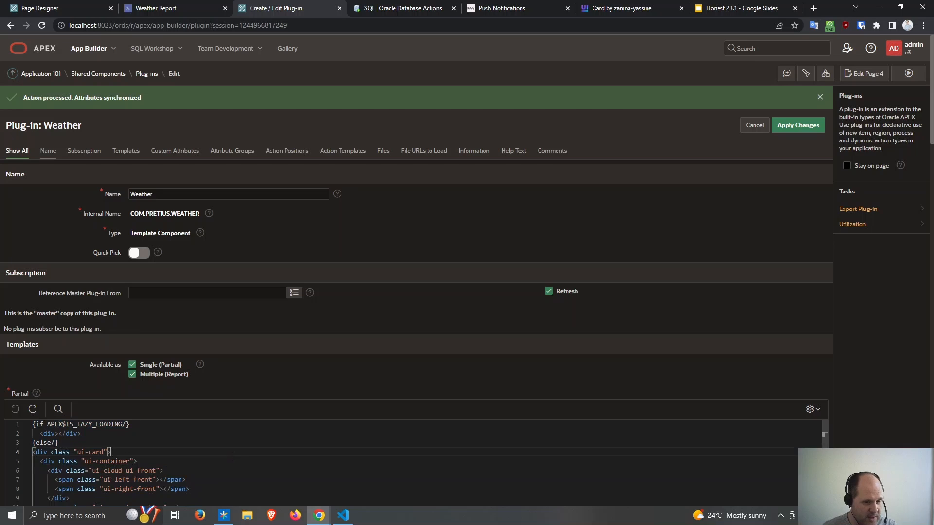
# - Examine the hard-coded cloud, sunshine and sun elements inside the ui-container of the existing Partial template
pyautogui.scroll(-3, 856, 393)
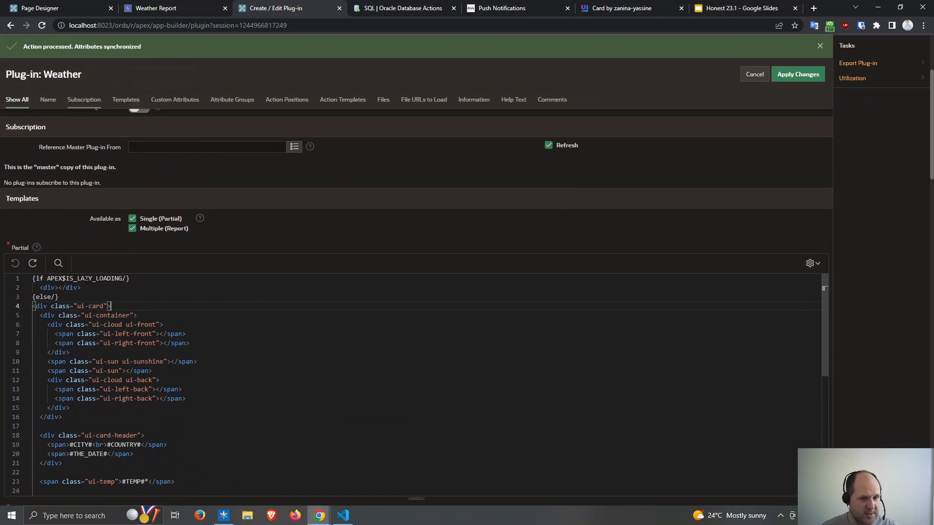
pyautogui.moveTo(99, 324); pyautogui.dragTo(151, 325)
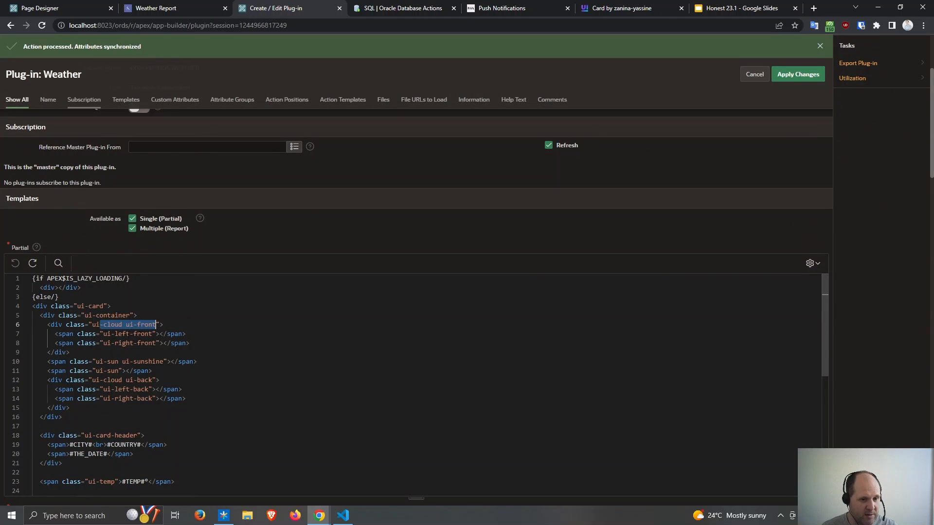
pyautogui.click(114, 333)
pyautogui.moveTo(104, 361); pyautogui.dragTo(167, 361)
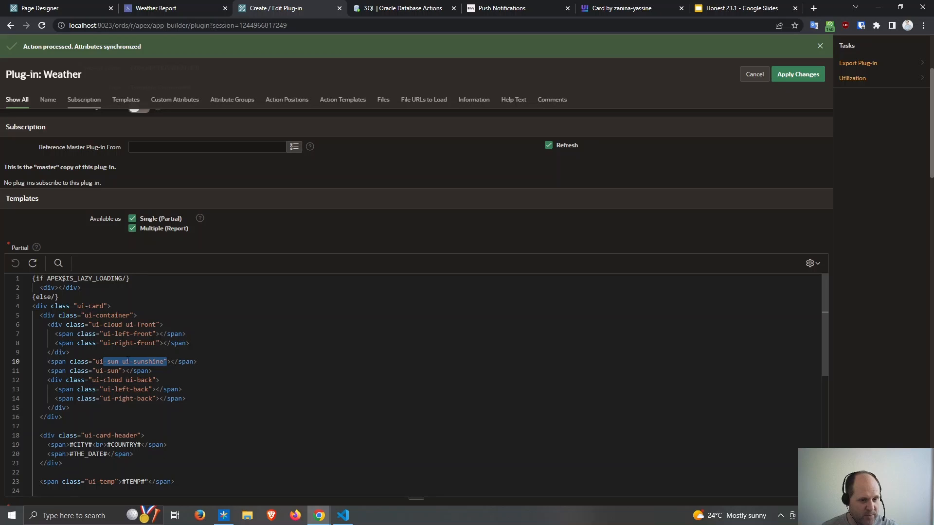
pyautogui.click(152, 361)
pyautogui.click(103, 370)
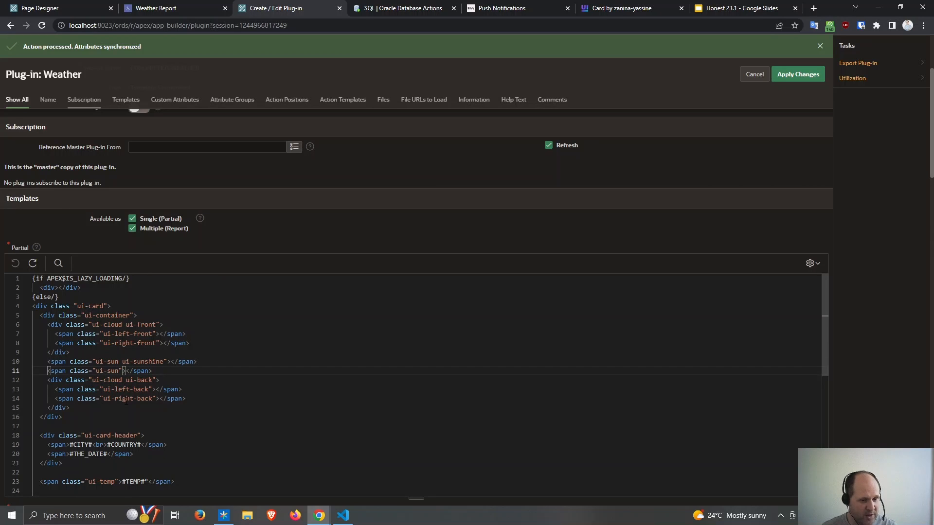
# - Replace all Partial template code with the copied weather_3.html code, review its THE_SYMBOL case block, and synchronize the custom attributes from the templates
pyautogui.hotkey('ctrl', 'a')
pyautogui.hotkey('ctrl', 'v')
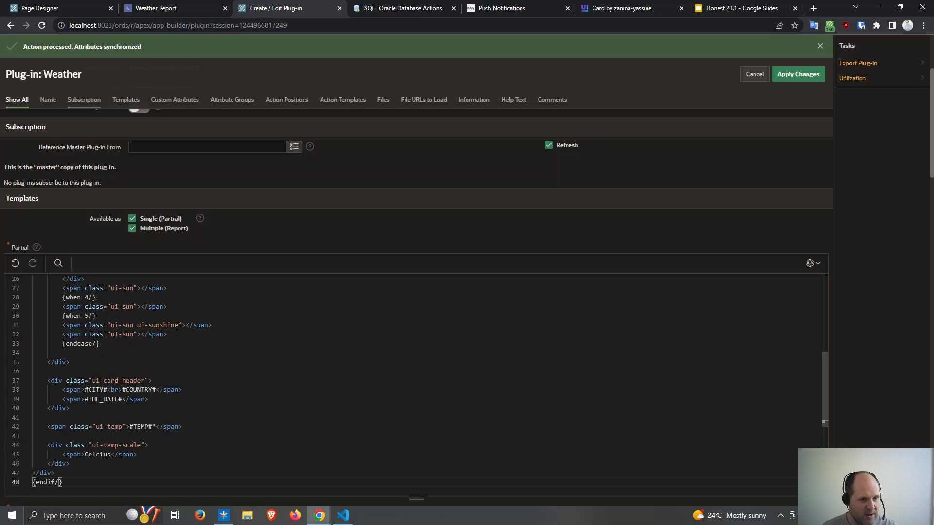
pyautogui.scroll(7, 177, 328)
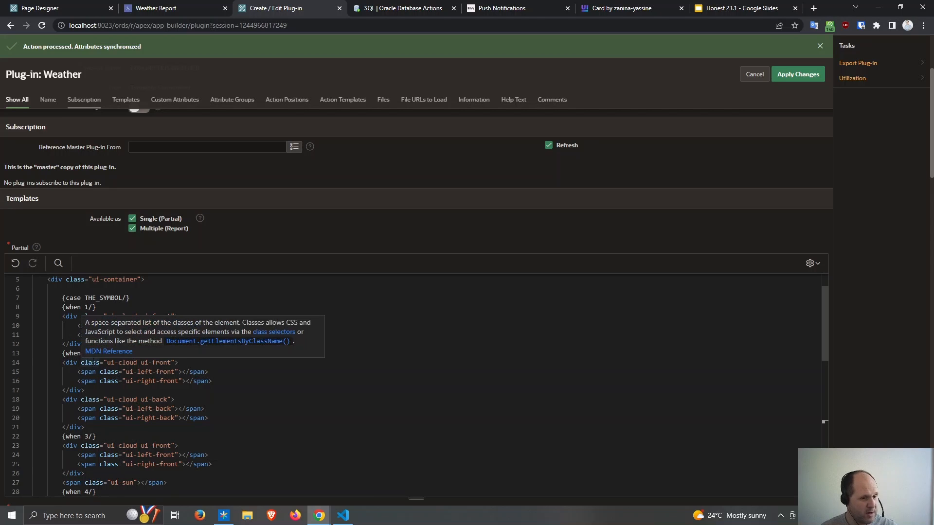
pyautogui.scroll(-3, 94, 455)
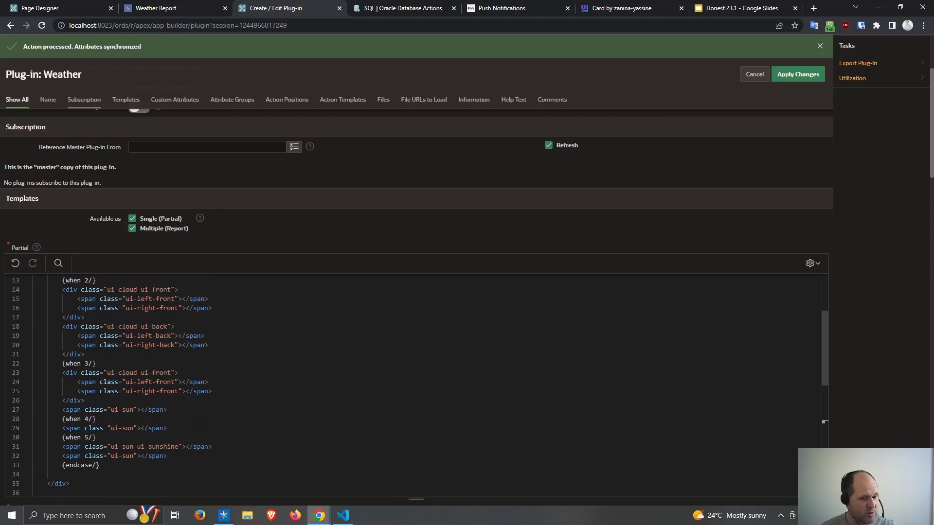
pyautogui.scroll(-10, 883, 365)
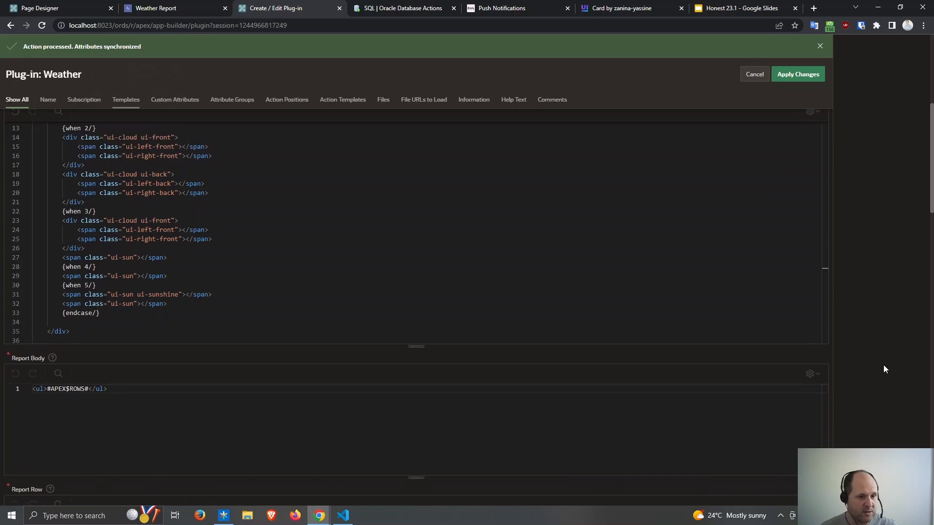
pyautogui.click(464, 271)
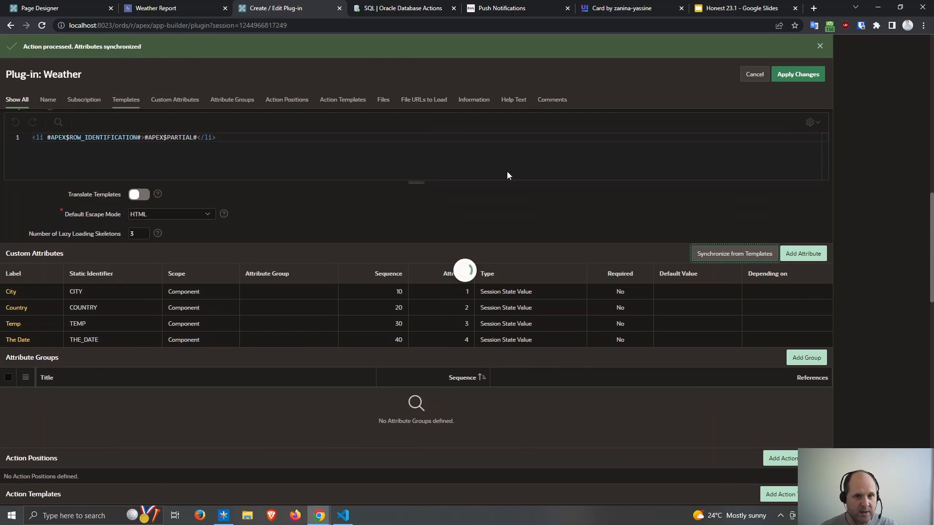
# - Reload the Page Designer for page 4 and bring up the Universal Theme Template Directives reference
pyautogui.click(227, 520)
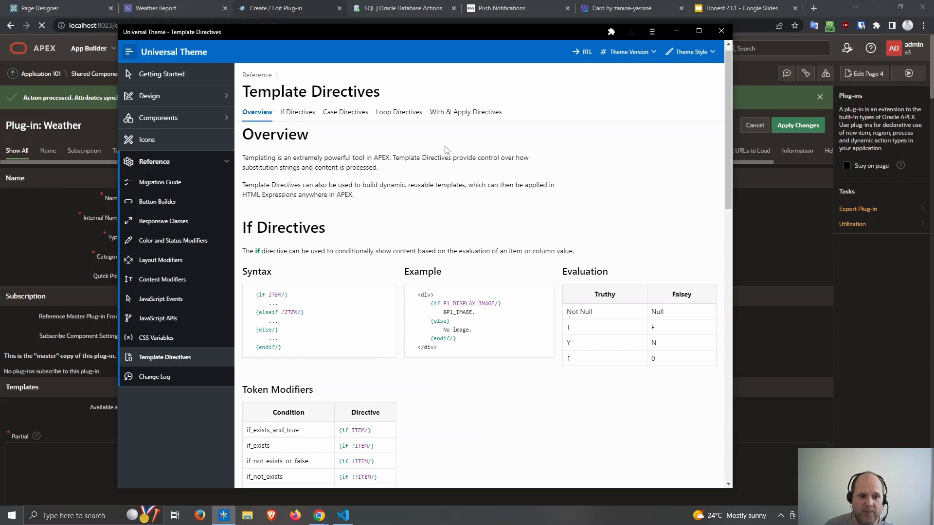
pyautogui.click(66, 12)
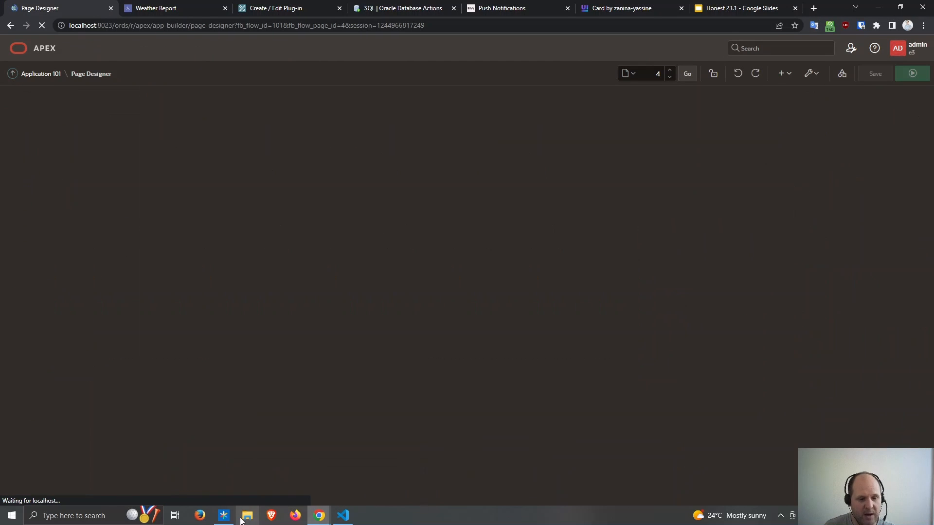
pyautogui.click(232, 520)
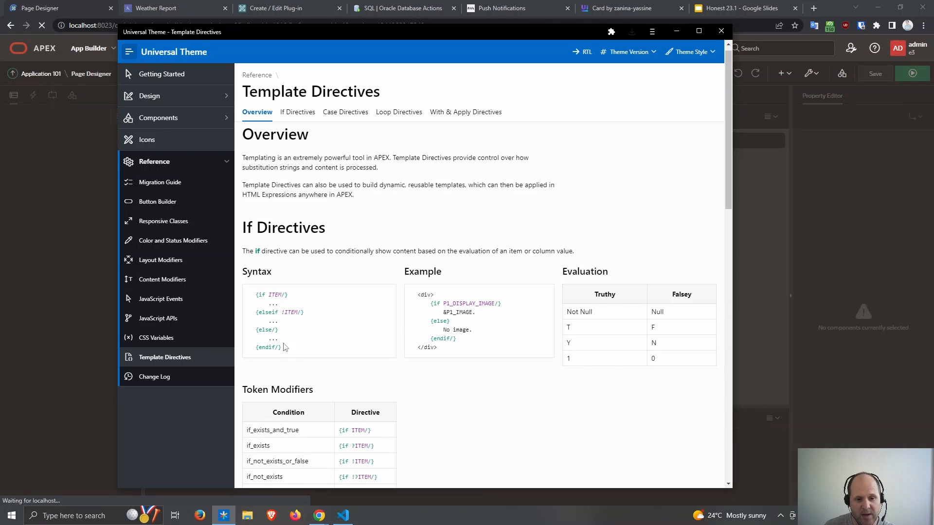
# - Read the syntax and examples of the If, Case, Loop and With & Apply directives in the Template Directives reference
pyautogui.scroll(-2, 280, 450)
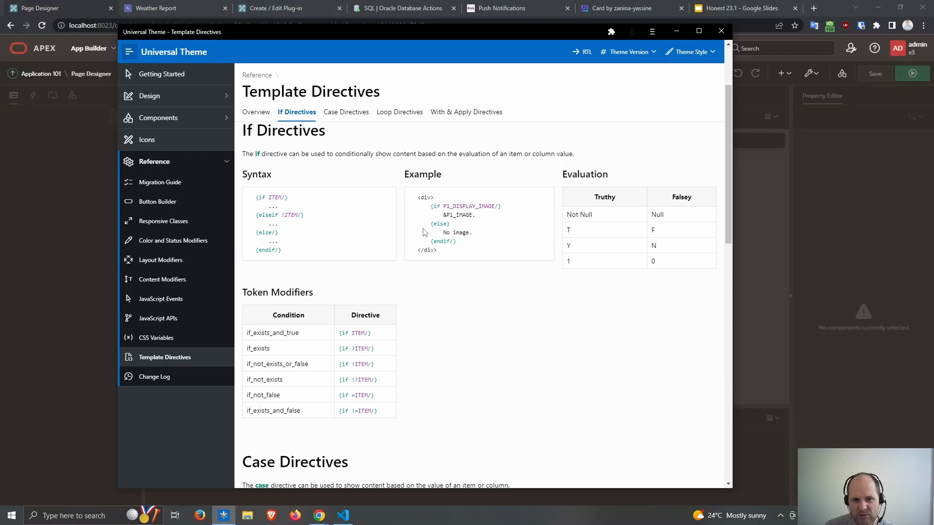
pyautogui.scroll(-3, 520, 261)
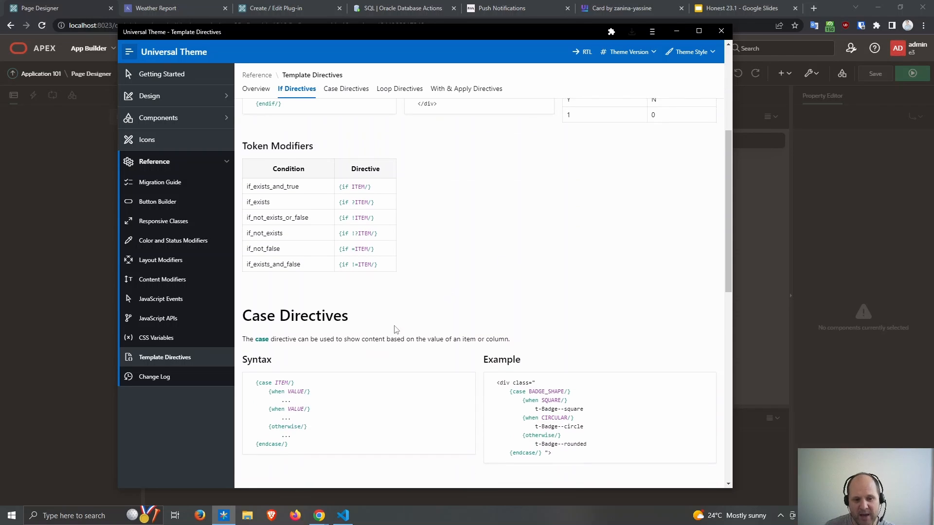
pyautogui.scroll(-1, 348, 355)
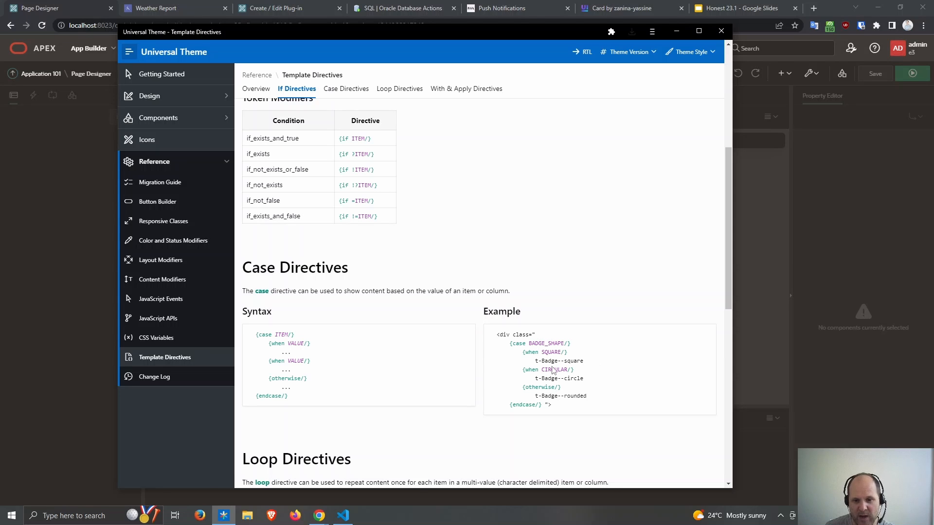
pyautogui.scroll(-5, 528, 394)
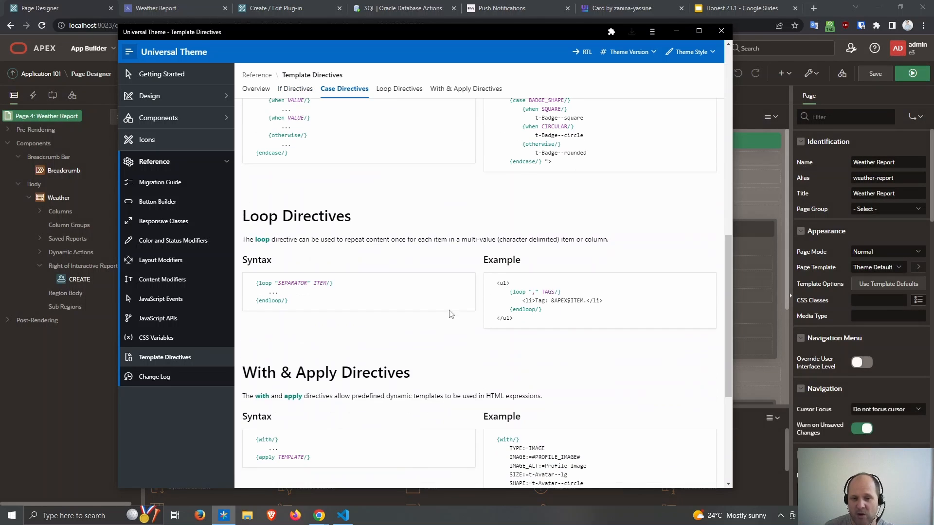
pyautogui.scroll(-3, 548, 327)
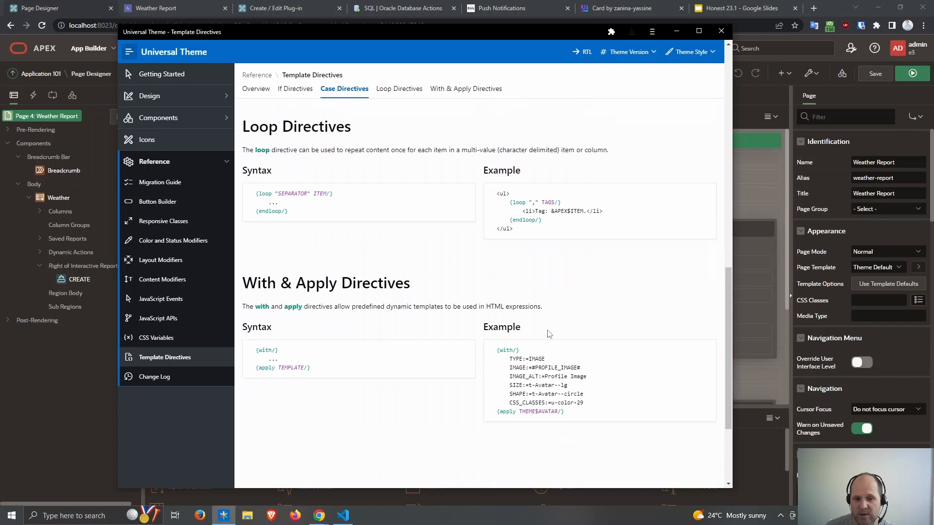
pyautogui.moveTo(408, 255); pyautogui.dragTo(444, 251)
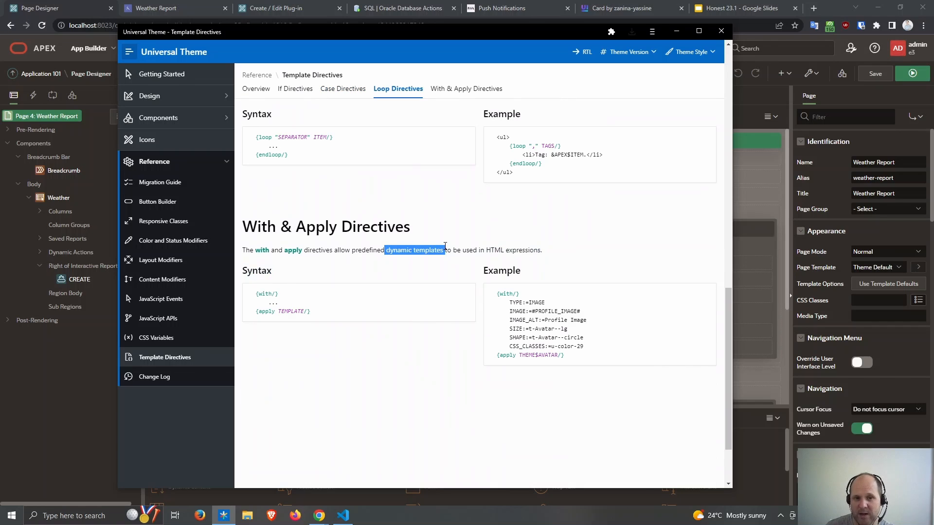
pyautogui.scroll(4, 528, 274)
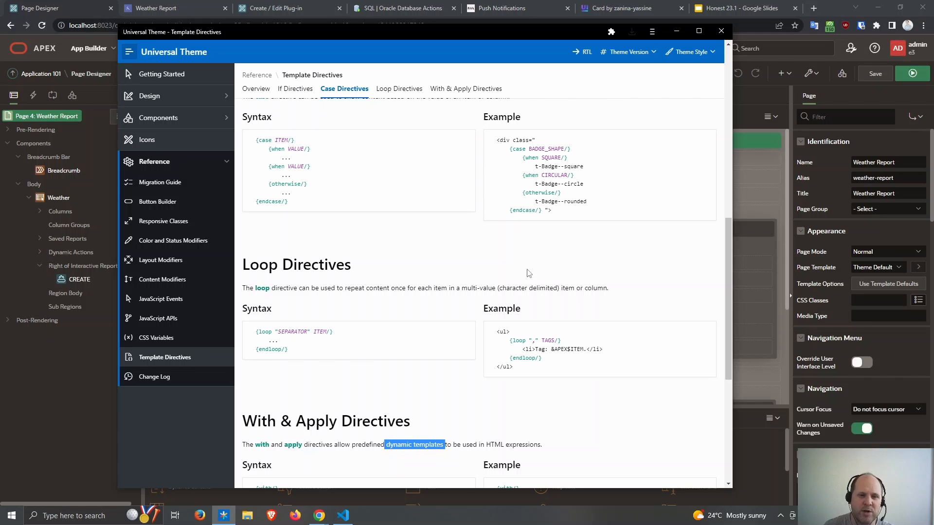
pyautogui.scroll(4, 529, 273)
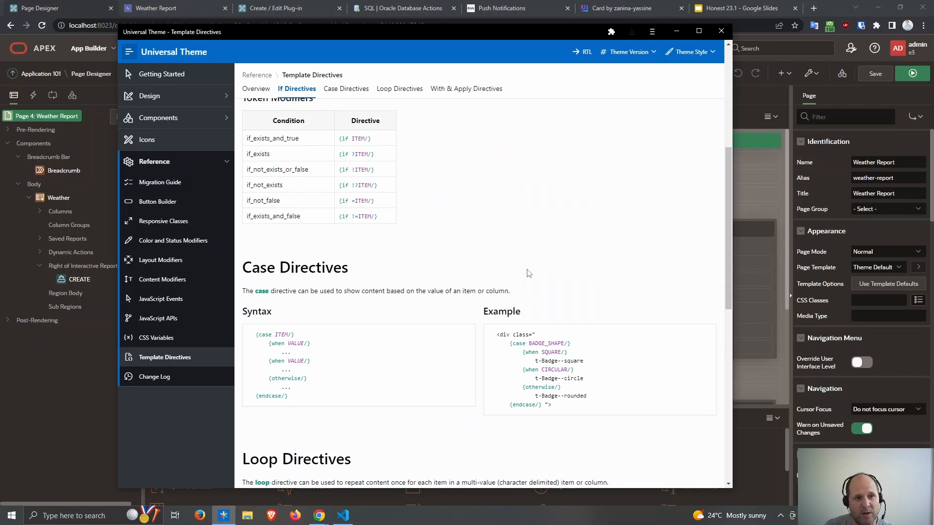
# - Return to the Weather plug-in's editor and examine which cloud and sun elements each THE_SYMBOL case branch uses in the Partial template
pyautogui.click(296, 9)
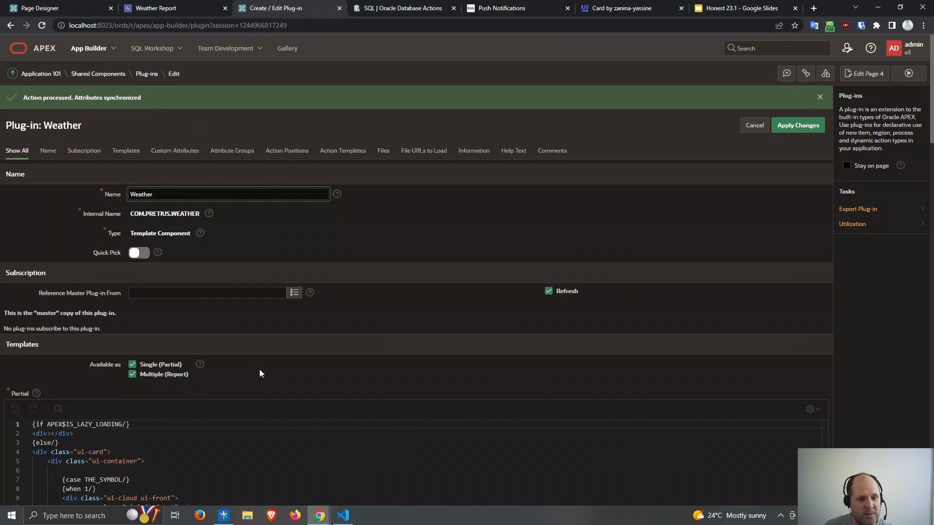
pyautogui.scroll(-4, 258, 369)
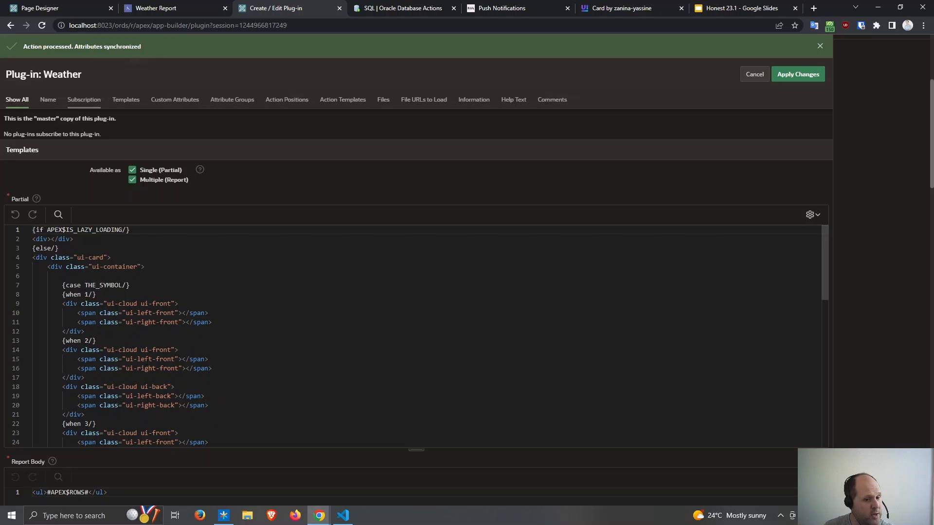
pyautogui.scroll(-3, 141, 340)
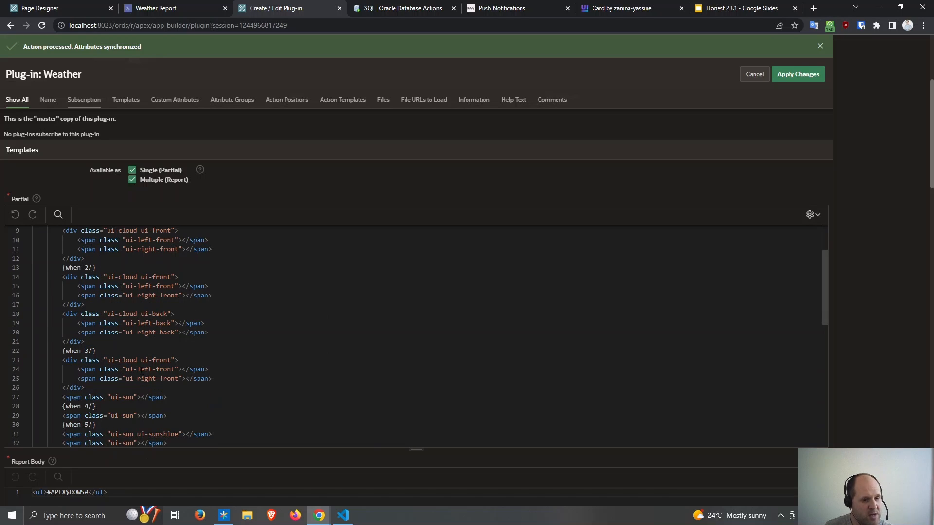
pyautogui.click(155, 360)
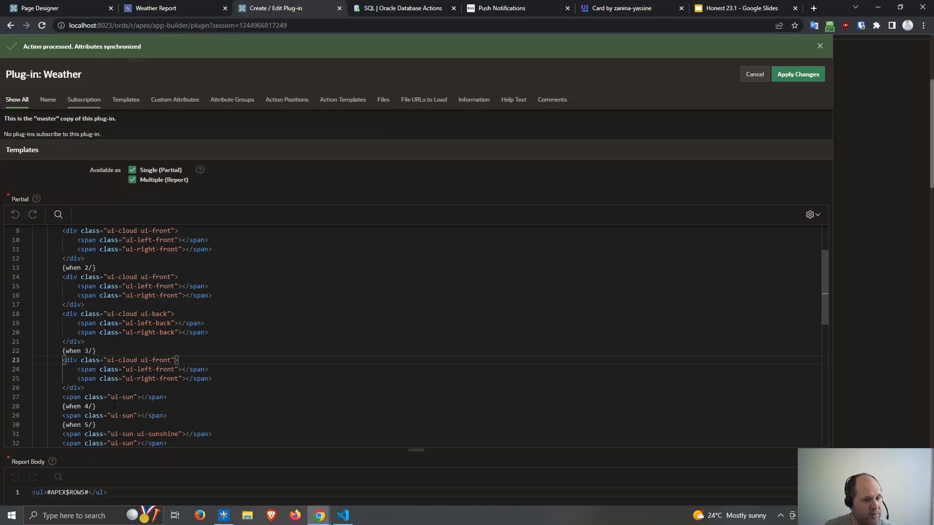
pyautogui.click(134, 416)
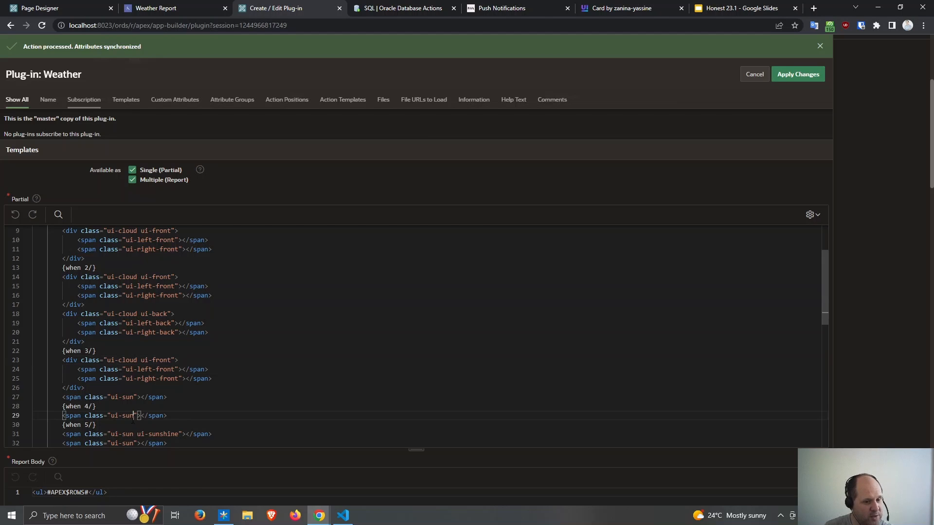
# - Map THE_WEATHER column's The Symbol setting to THE_SYMBOL in the Page Designer, and save and run page 4
pyautogui.click(160, 8)
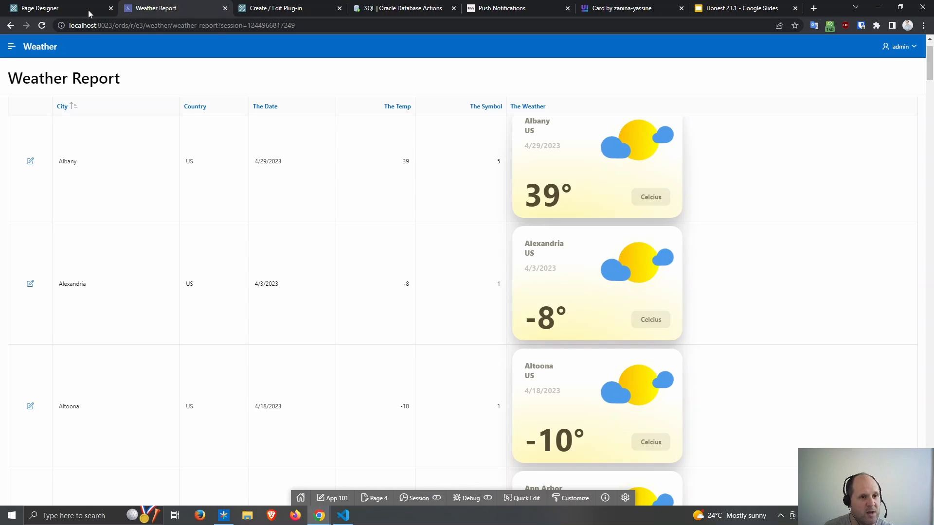
pyautogui.click(75, 7)
pyautogui.click(41, 213)
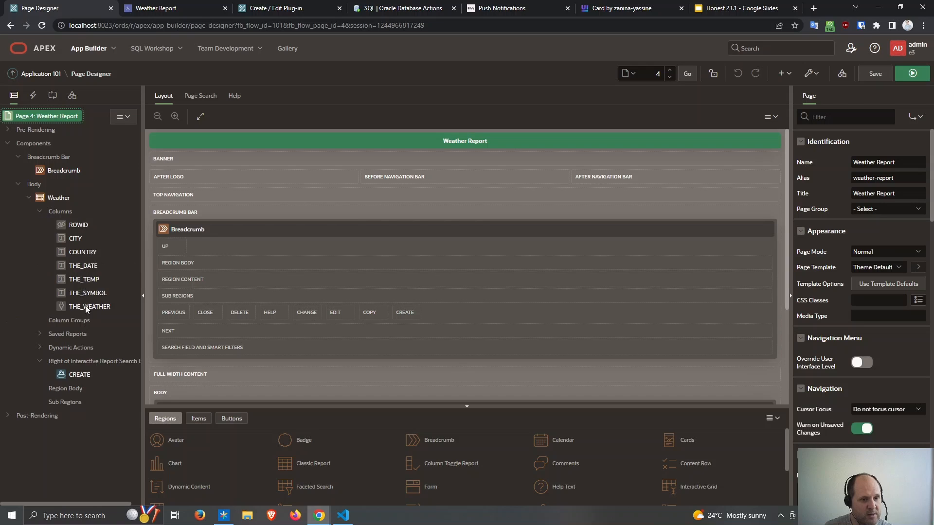
pyautogui.click(88, 307)
pyautogui.click(866, 394)
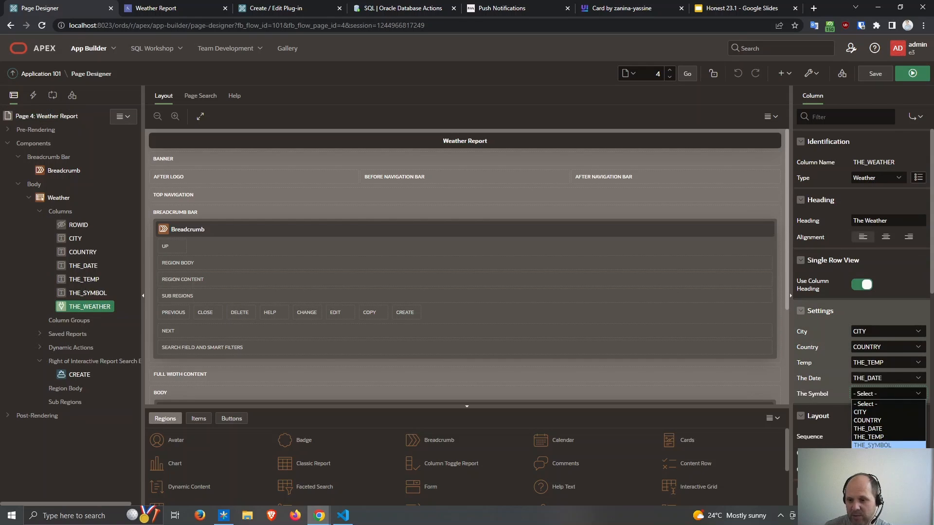
pyautogui.click(876, 445)
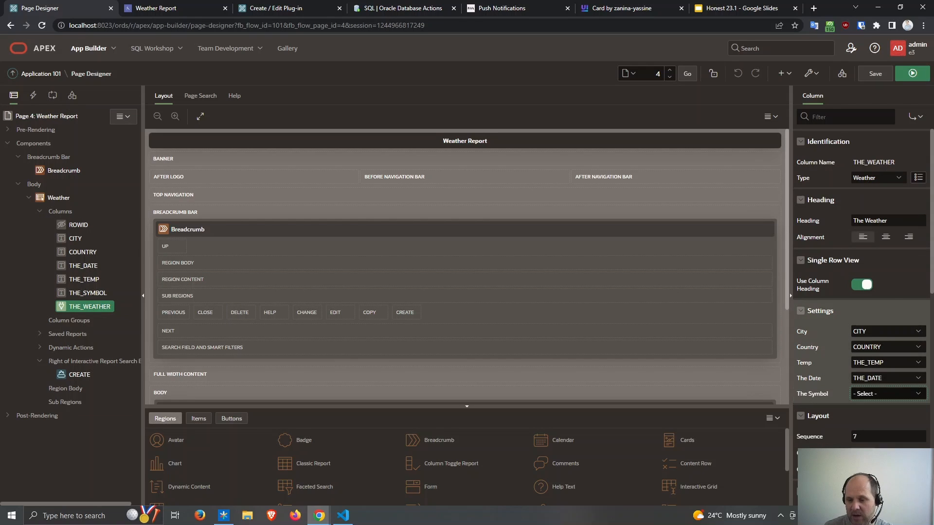
pyautogui.click(888, 394)
pyautogui.click(872, 445)
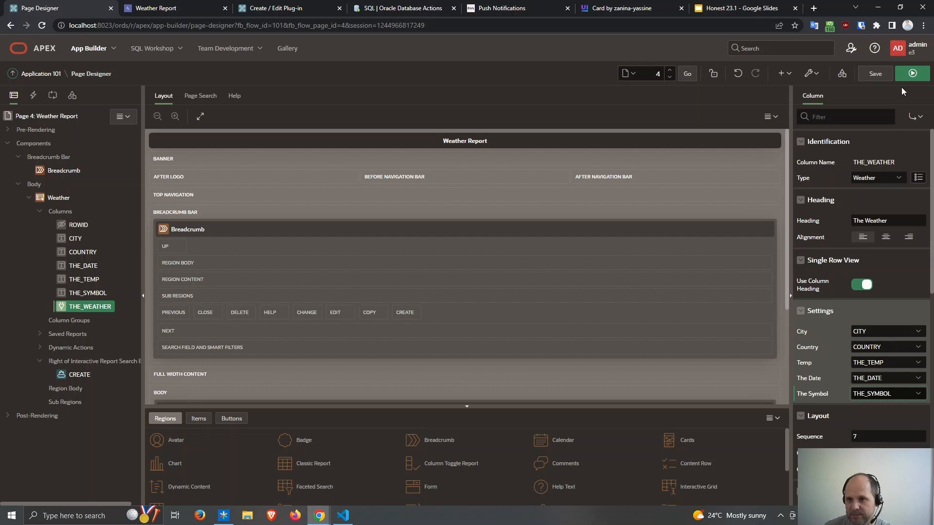
pyautogui.click(913, 74)
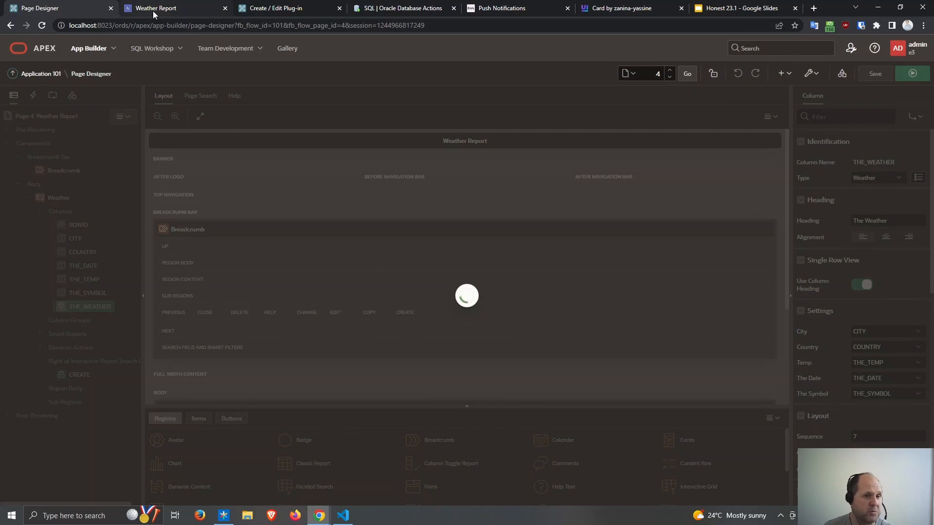
# - Switch to the running Weather Report page and check the weather symbol on each row's card
pyautogui.click(157, 10)
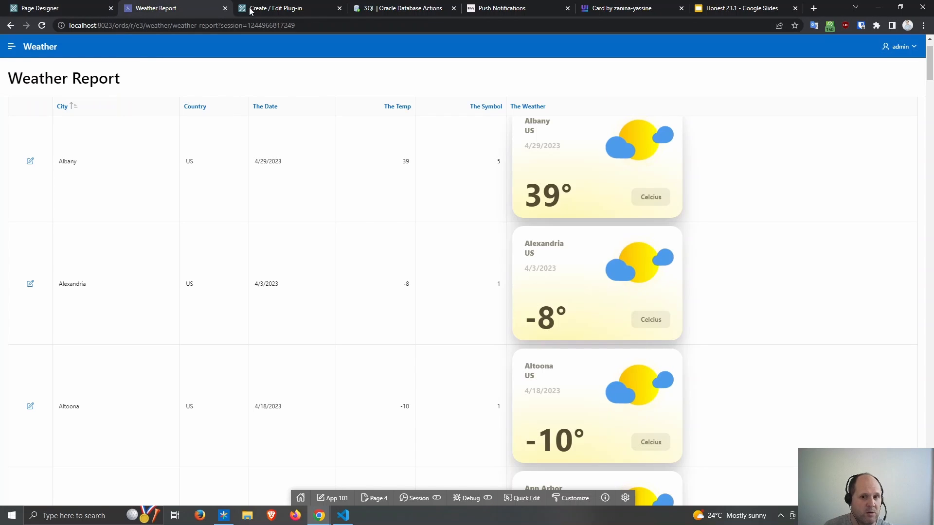
pyautogui.click(48, 8)
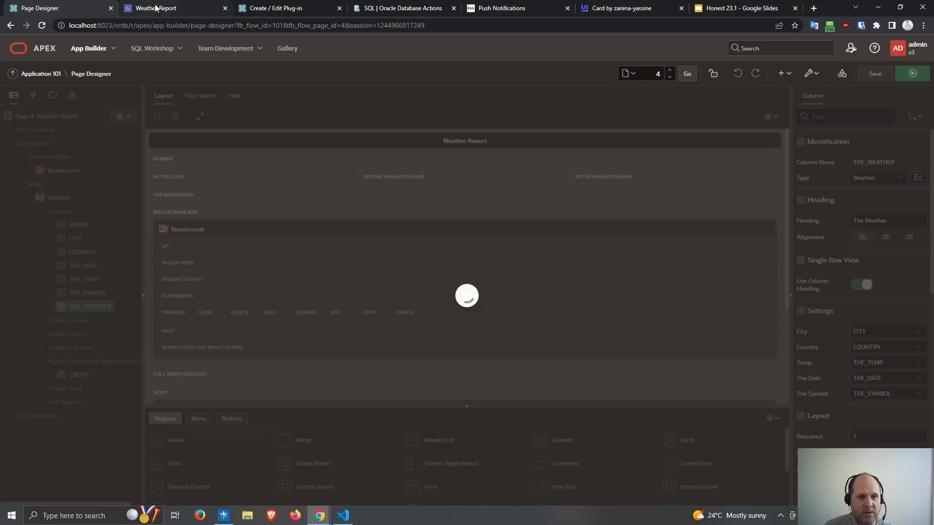
pyautogui.click(160, 8)
pyautogui.click(300, 8)
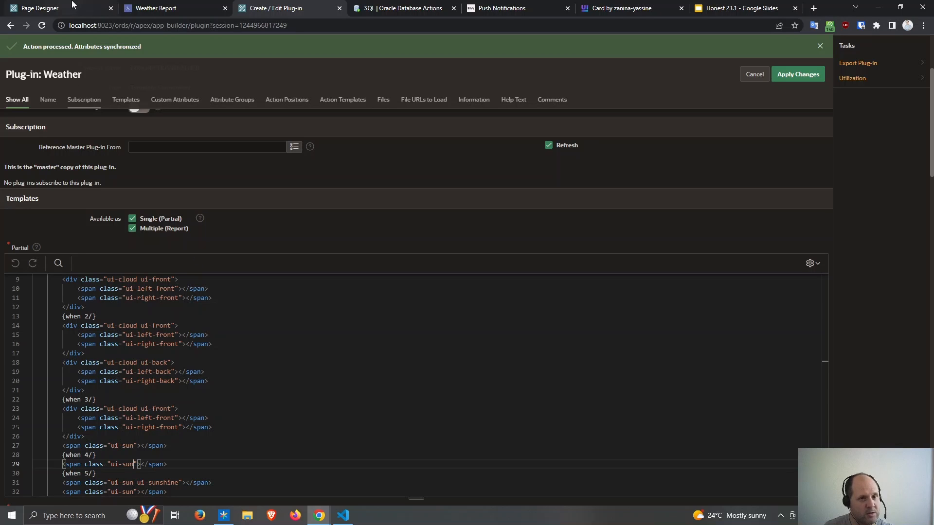
pyautogui.click(132, 10)
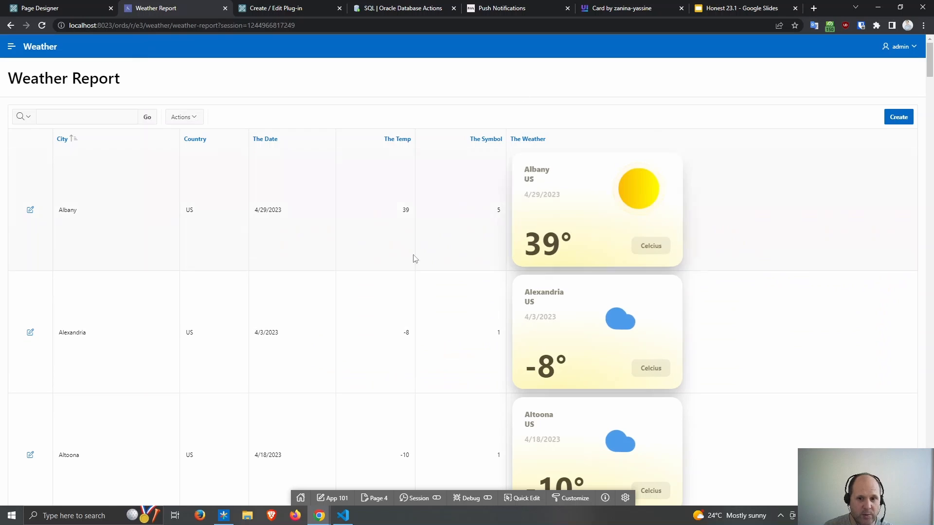
# - Create a new region under Body on page 4 in the Page Designer and title it "Todays Weather"
pyautogui.click(83, 6)
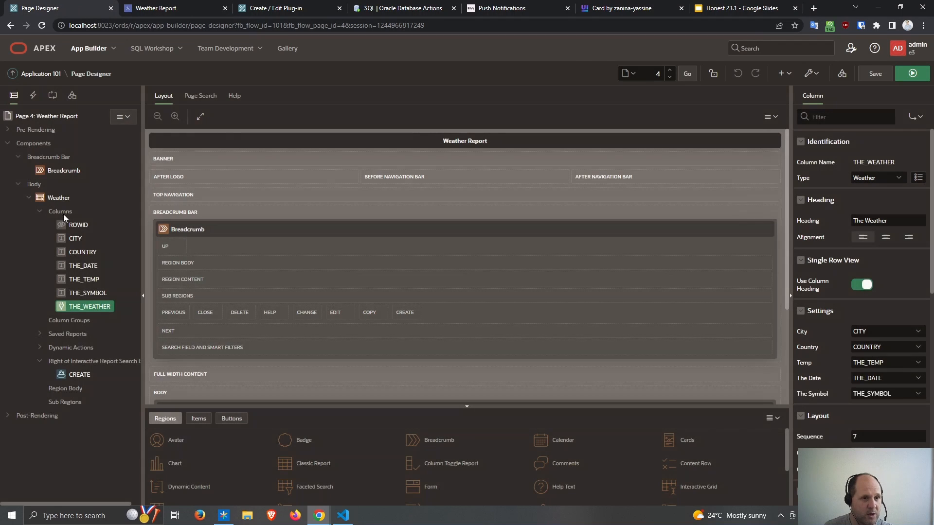
pyautogui.click(42, 202)
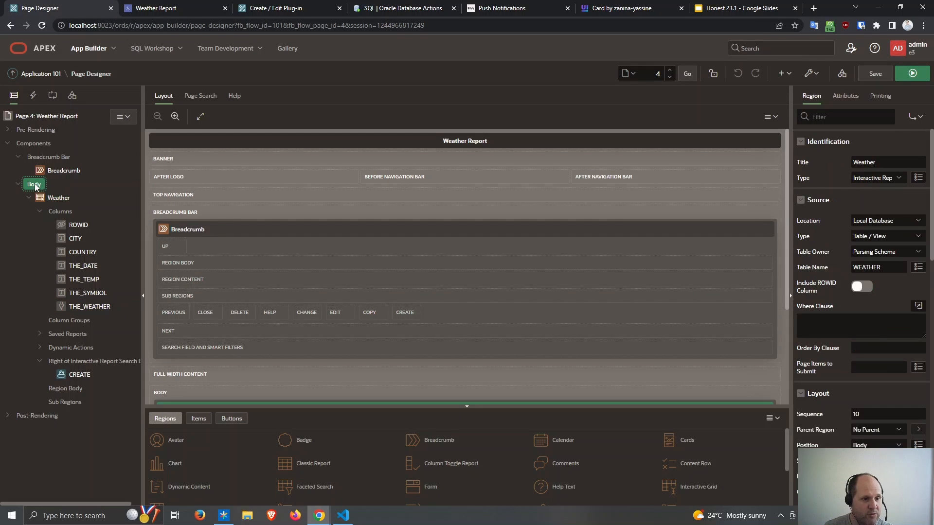
pyautogui.rightClick(34, 186)
pyautogui.click(92, 192)
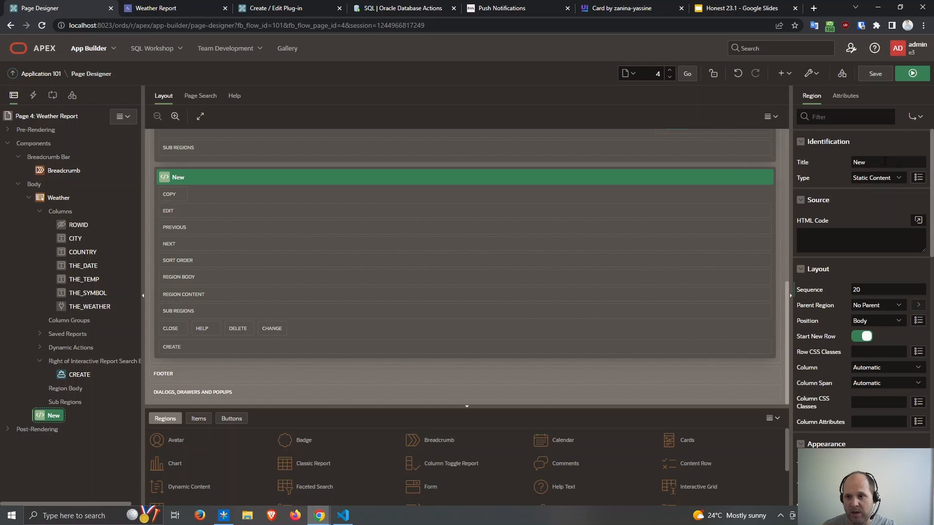
pyautogui.write('\\')
pyautogui.press('BackSpace')
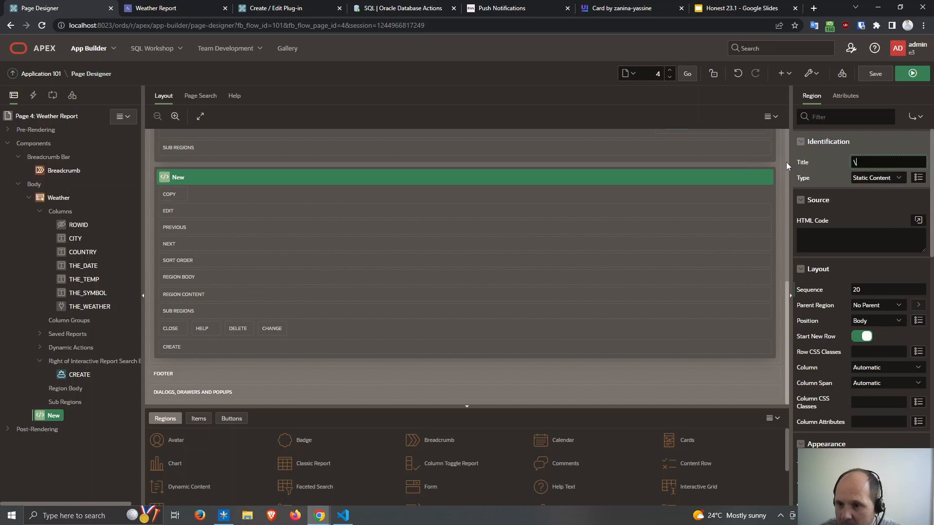
pyautogui.write('Tod')
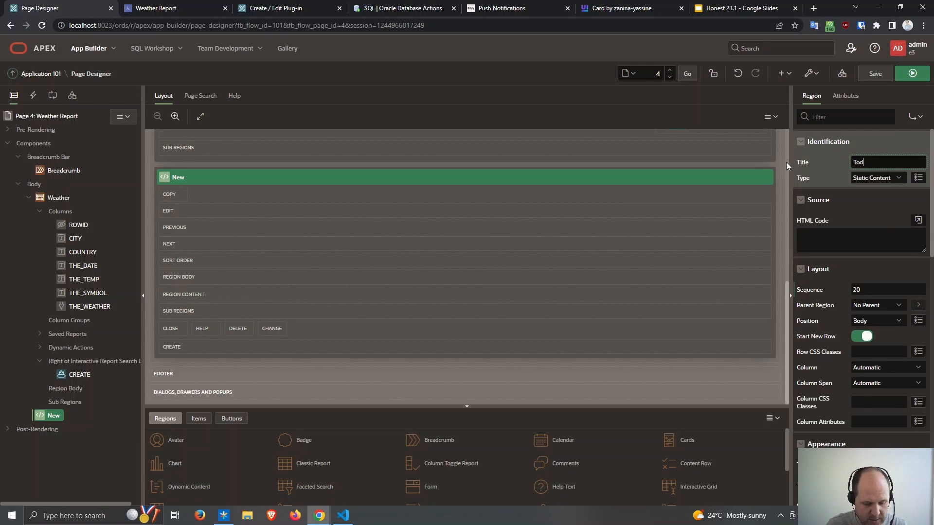
pyautogui.write('ays Weather')
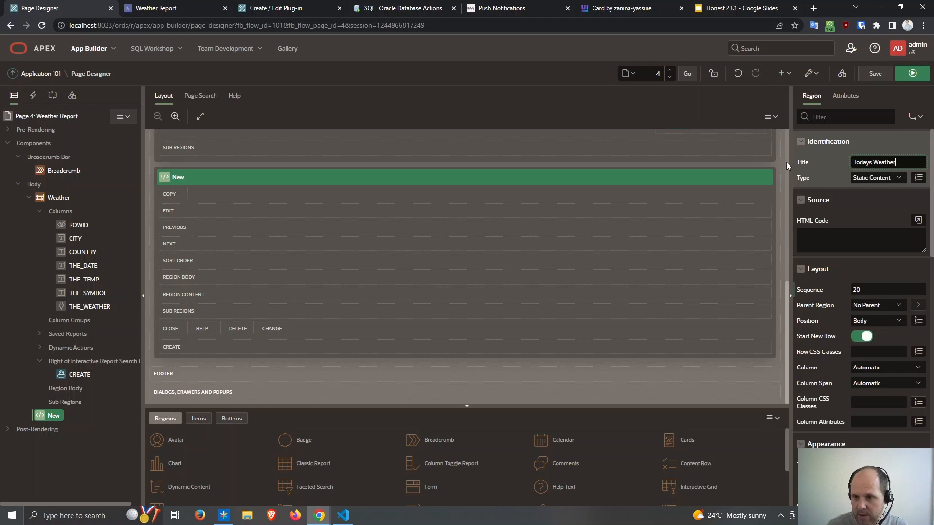
pyautogui.press('Tab')
# - Make Todays Weather a Weather-type region sourced from the WEATHER table with the where clause rownum <=1
pyautogui.click(874, 178)
pyautogui.scroll(5, 888, 194)
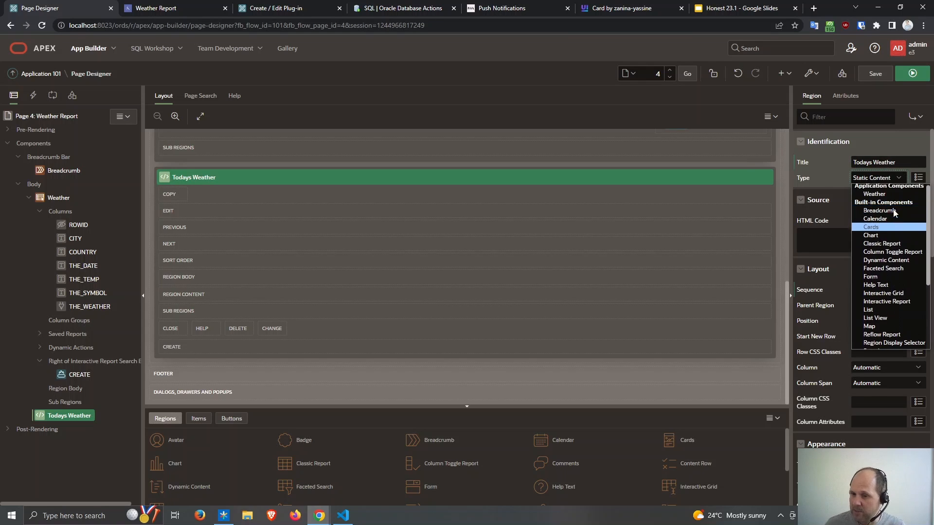
pyautogui.click(889, 197)
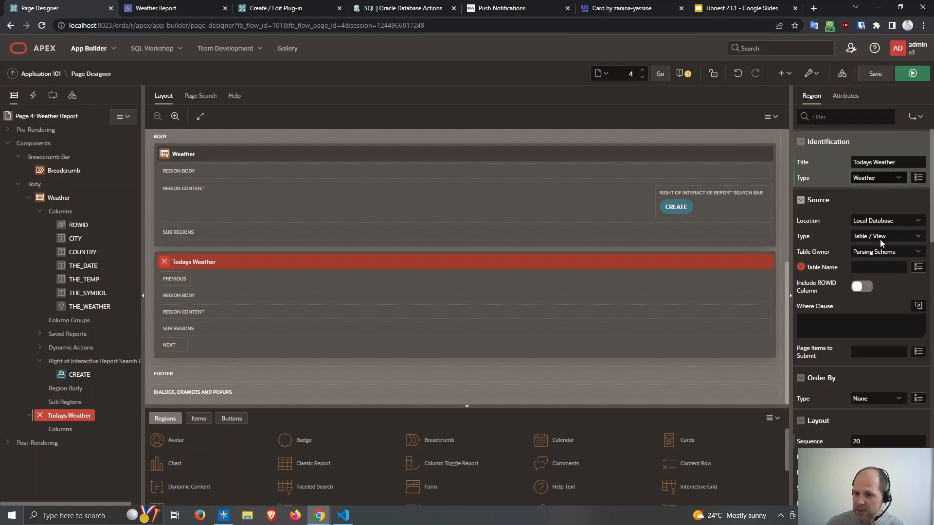
pyautogui.click(867, 268)
pyautogui.write('WEATHER')
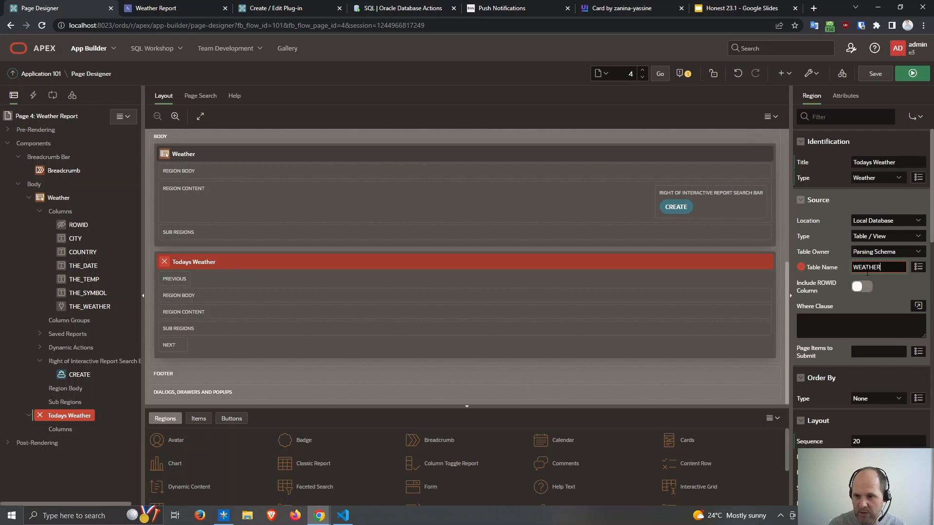
pyautogui.click(816, 330)
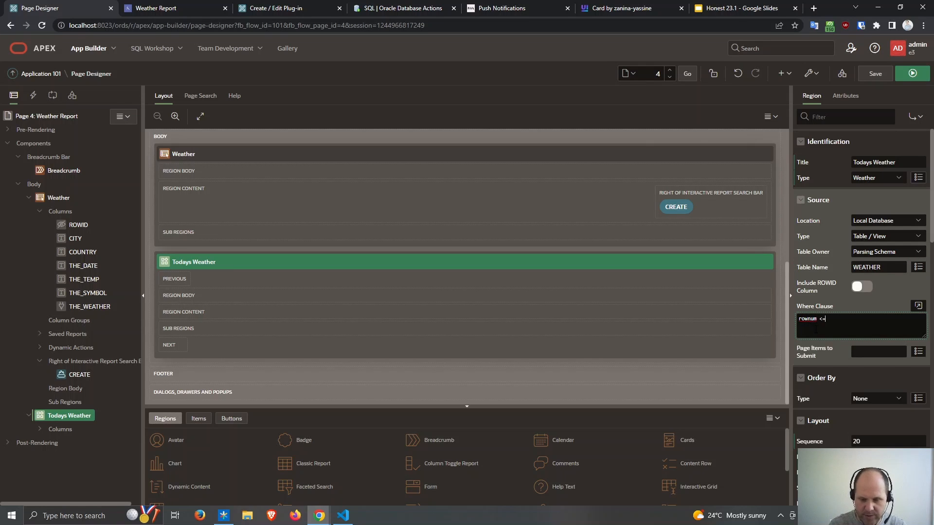
# - Map the Todays Weather region's City, Country, Temp, The Date and The Symbol settings to CITY, COUNTRY, THE_TEMP, THE_DATE and THE_SYMBOL
pyautogui.click(846, 97)
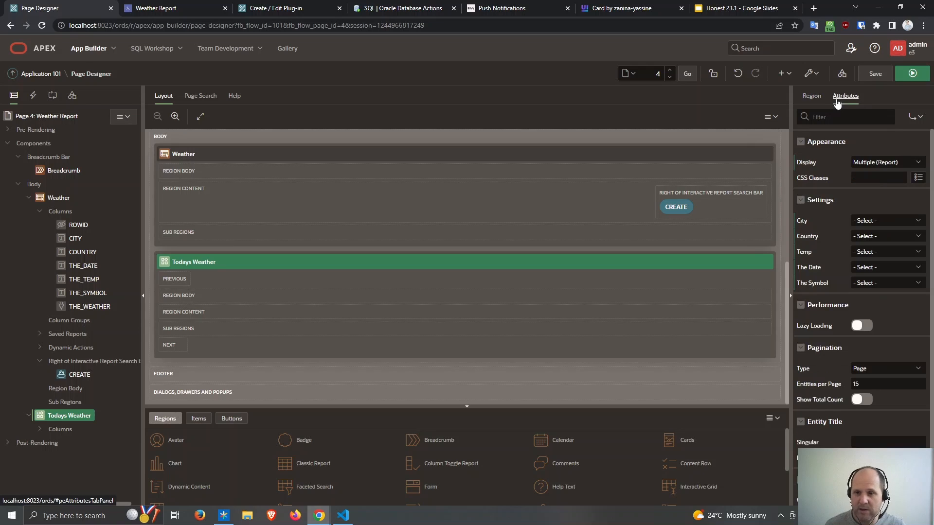
pyautogui.click(861, 222)
pyautogui.click(864, 239)
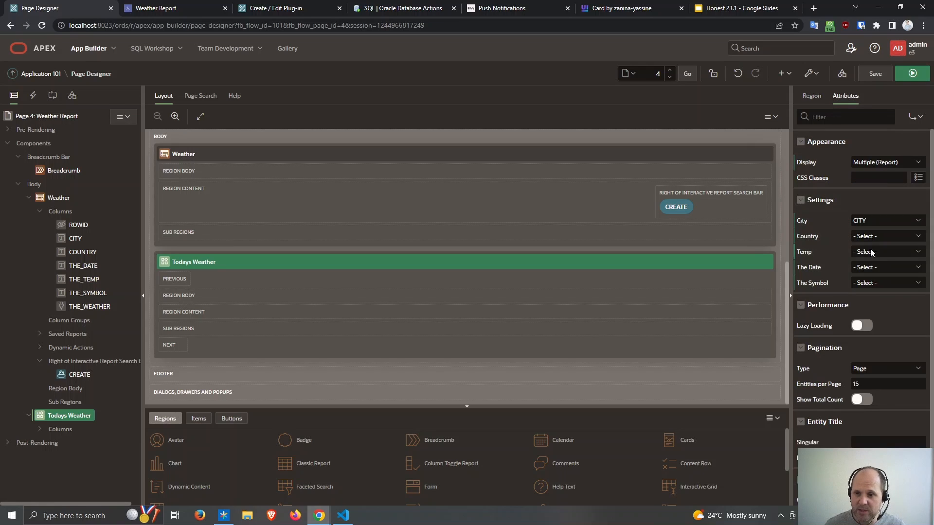
pyautogui.click(871, 237)
pyautogui.click(872, 263)
pyautogui.click(872, 252)
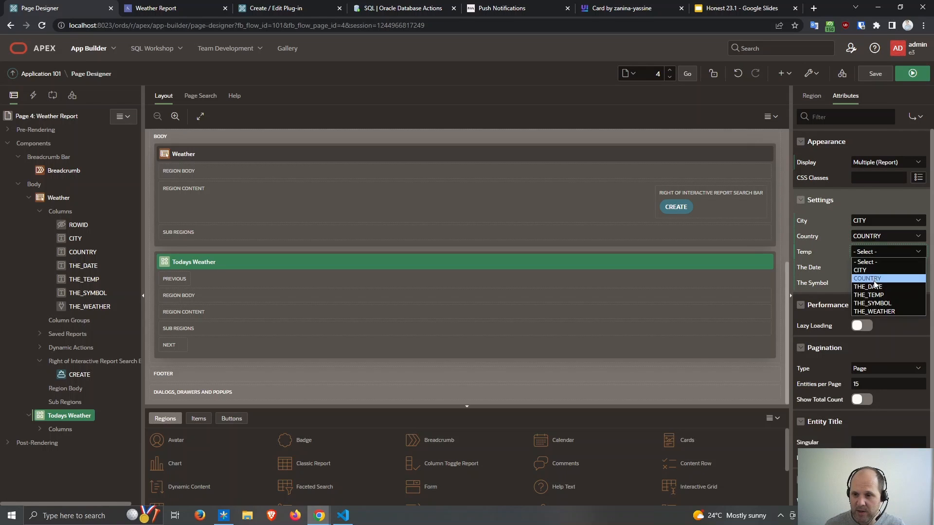
pyautogui.click(874, 293)
pyautogui.click(872, 268)
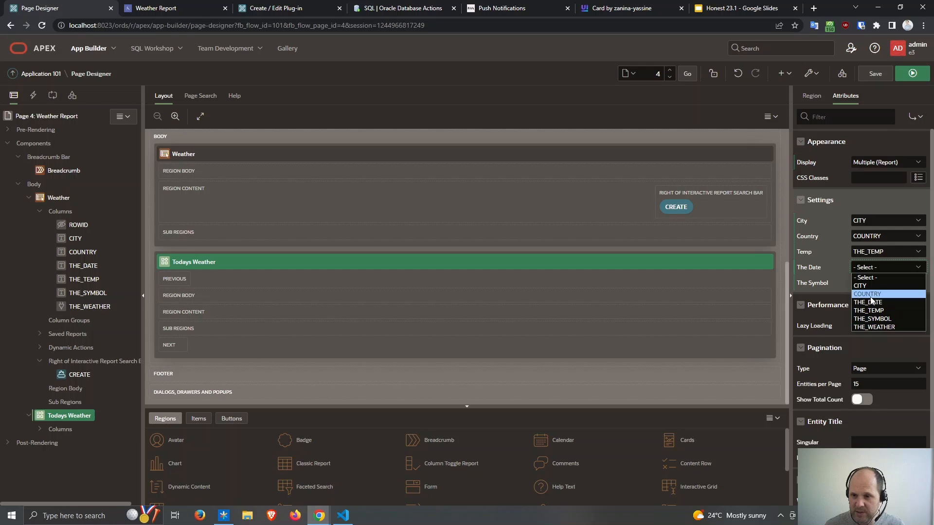
pyautogui.click(868, 302)
pyautogui.click(869, 285)
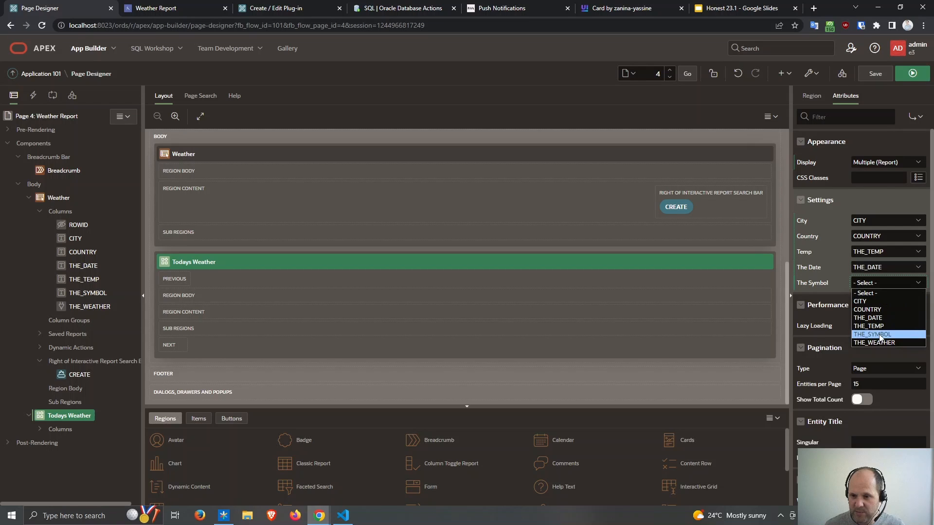
pyautogui.click(878, 334)
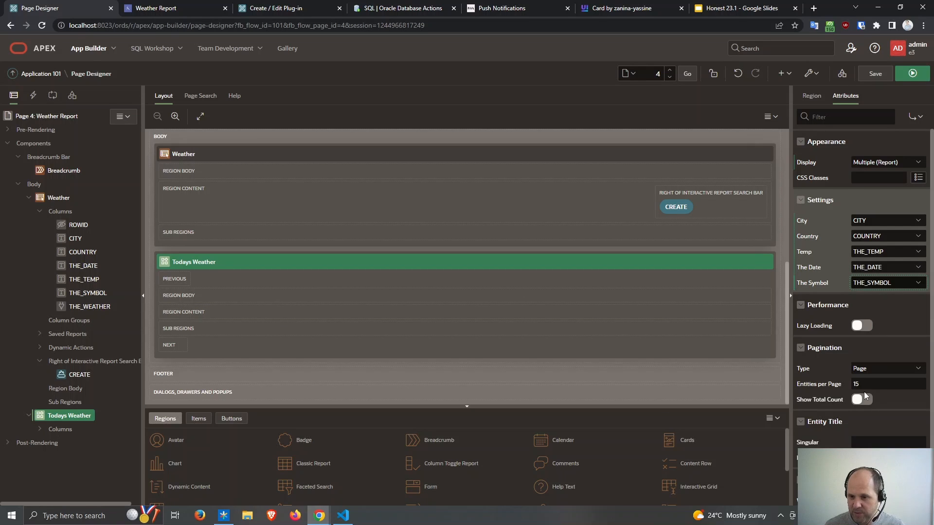
# - Set the Todays Weather region's sequence to 2, then save page 4 and run it to view the report page
pyautogui.click(812, 96)
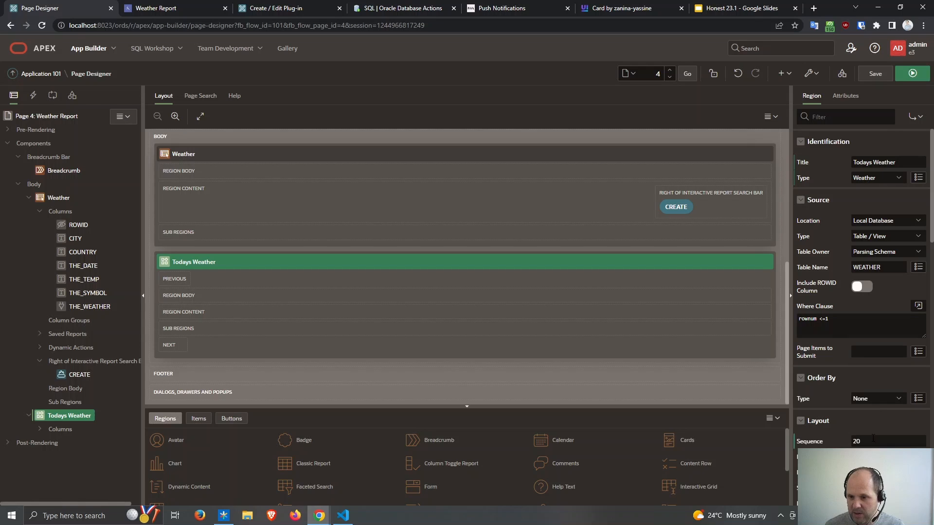
pyautogui.press('BackSpace')
pyautogui.click(875, 73)
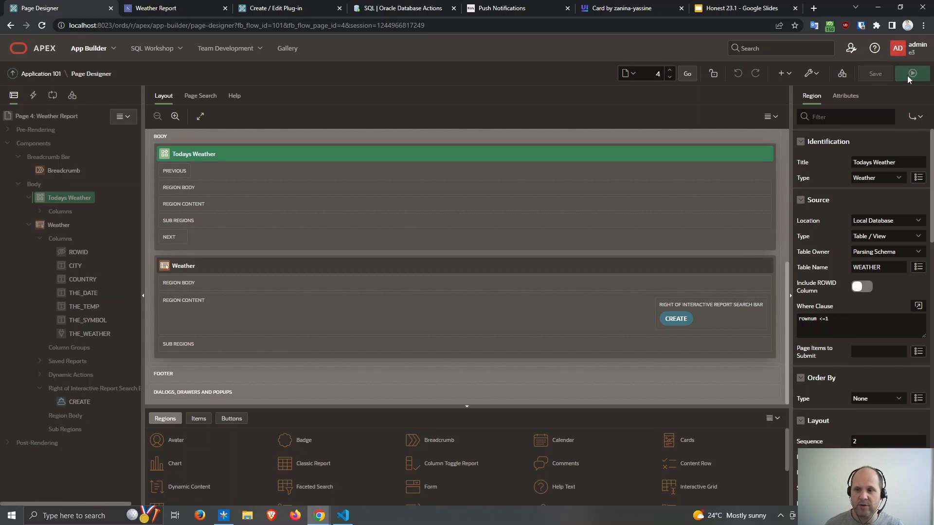
pyautogui.click(908, 78)
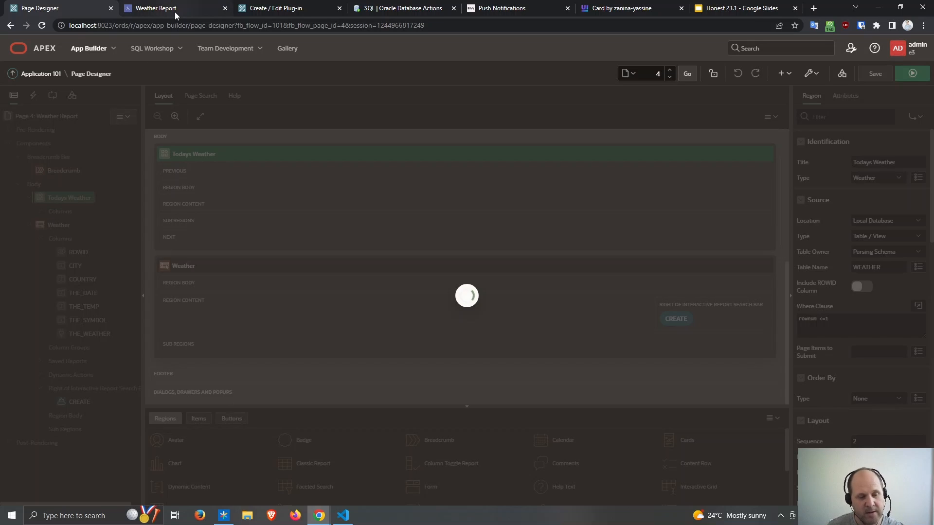
pyautogui.moveTo(174, 11)
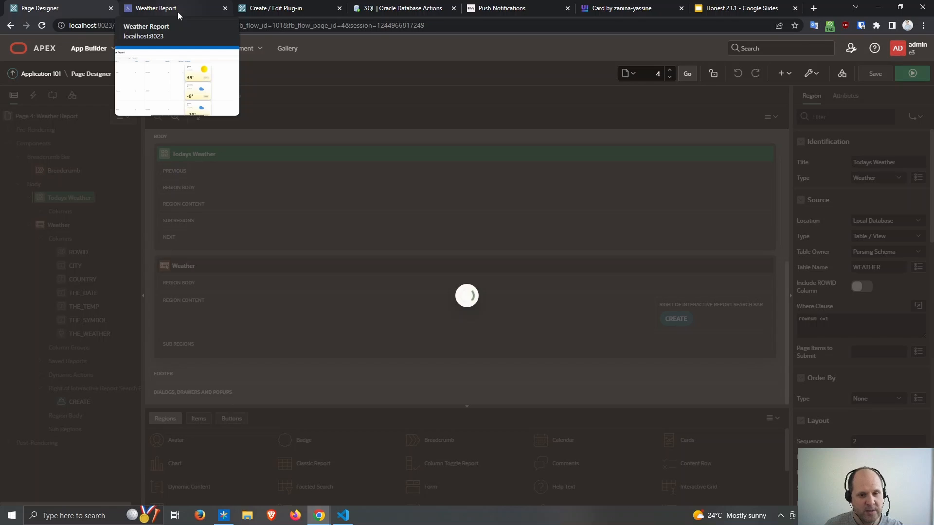
pyautogui.click(177, 12)
pyautogui.click(102, 11)
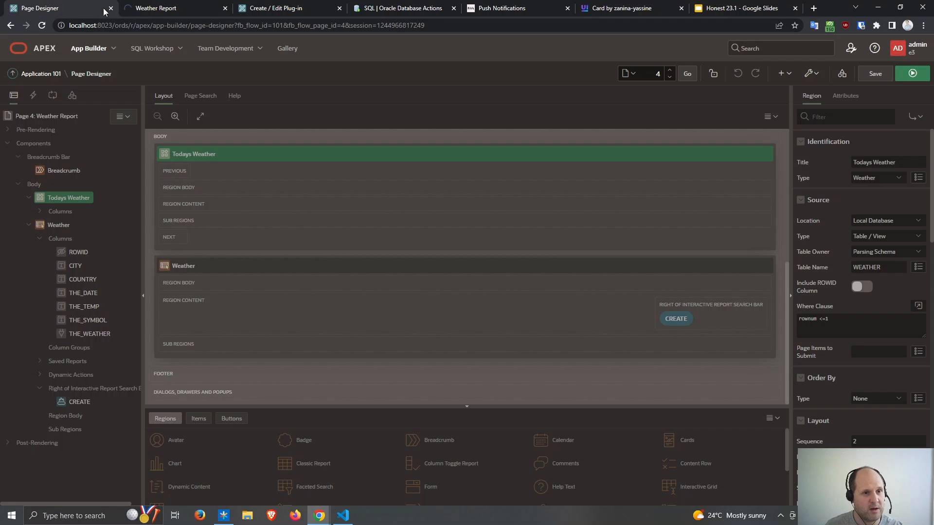
pyautogui.click(150, 8)
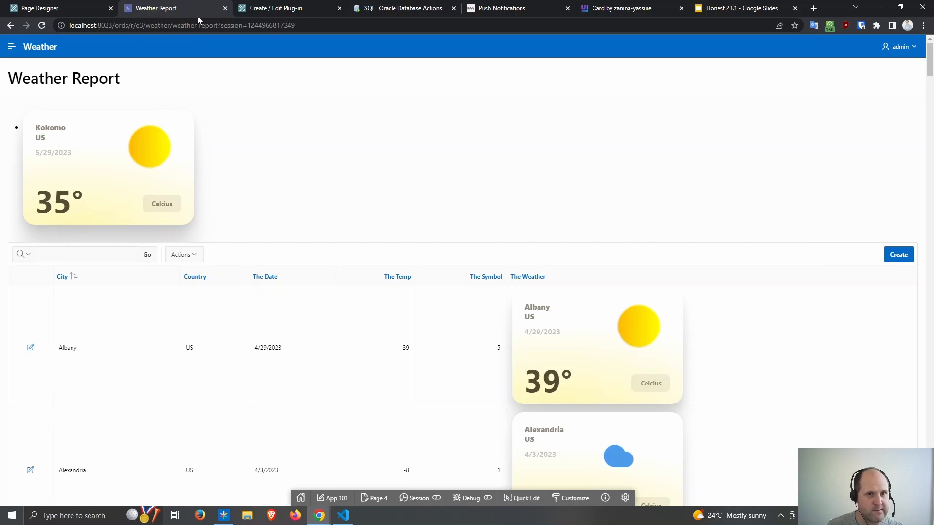
# - Return to the Weather plug-in's editor and replace the ul tags around #APEX$ROWS# in the Report Body template with div tags
pyautogui.click(248, 11)
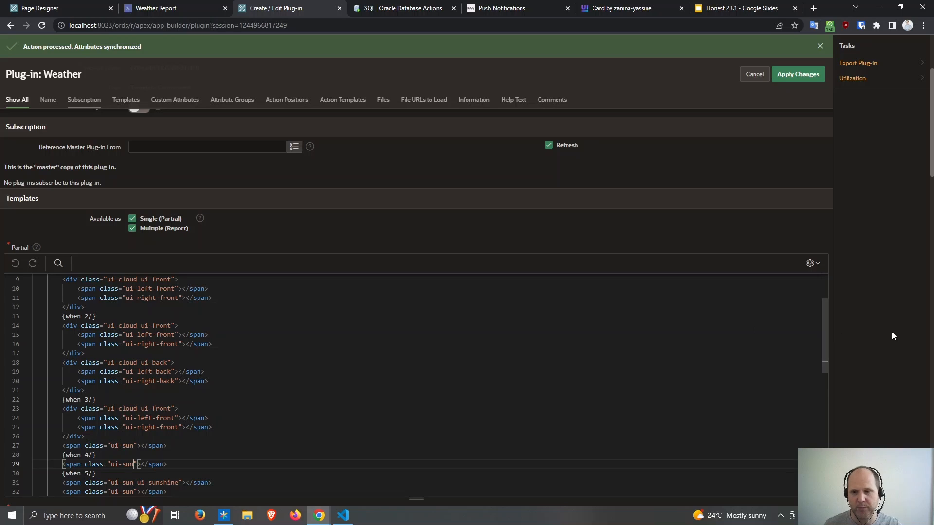
pyautogui.scroll(-8, 892, 331)
pyautogui.scroll(-7, 890, 332)
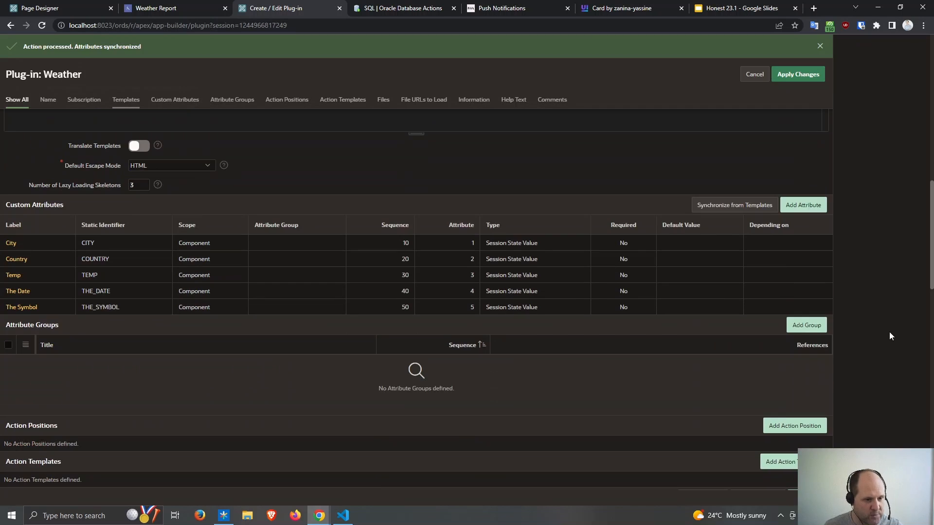
pyautogui.scroll(-5, 857, 329)
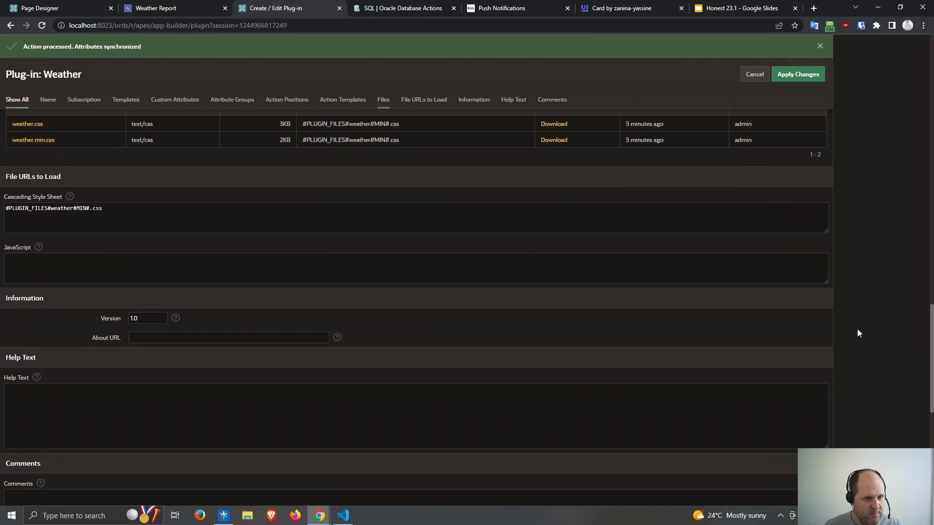
pyautogui.scroll(12, 857, 329)
pyautogui.scroll(3, 857, 329)
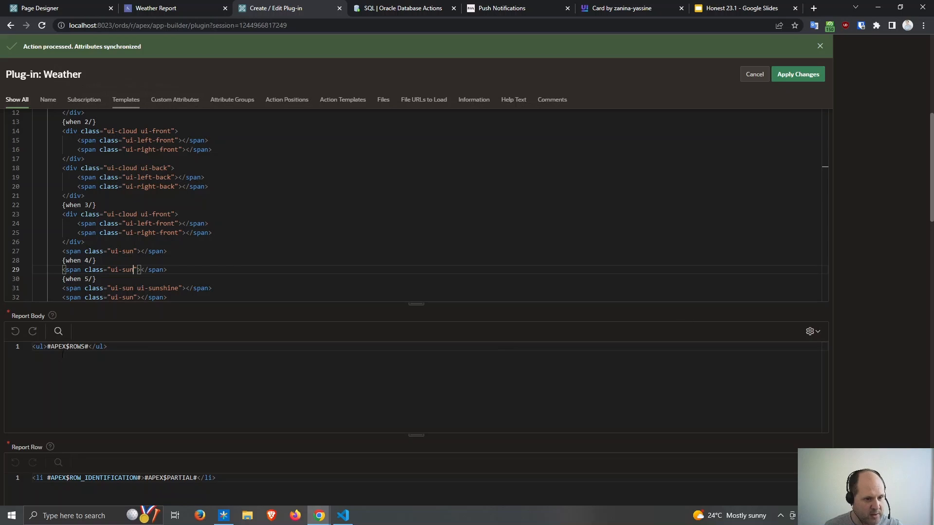
pyautogui.click(116, 400)
pyautogui.write('div')
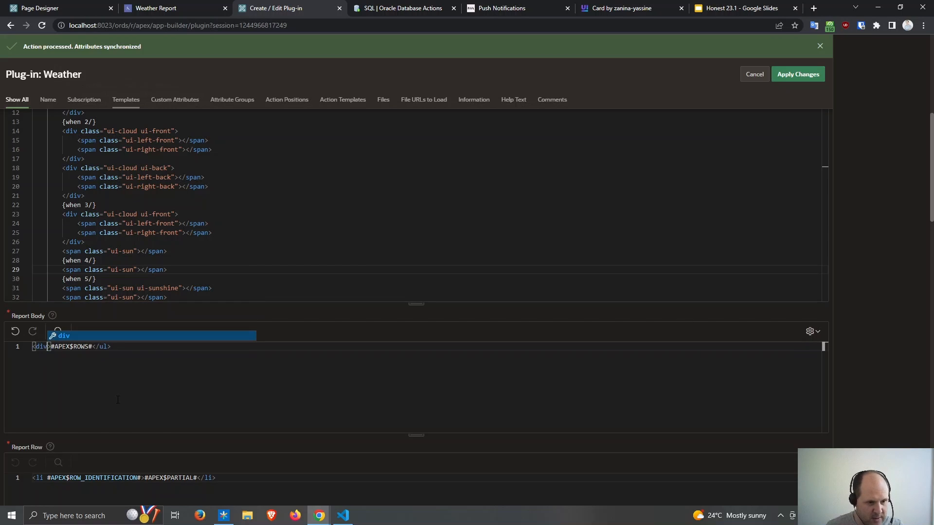
pyautogui.doubleClick(103, 347)
pyautogui.write('div')
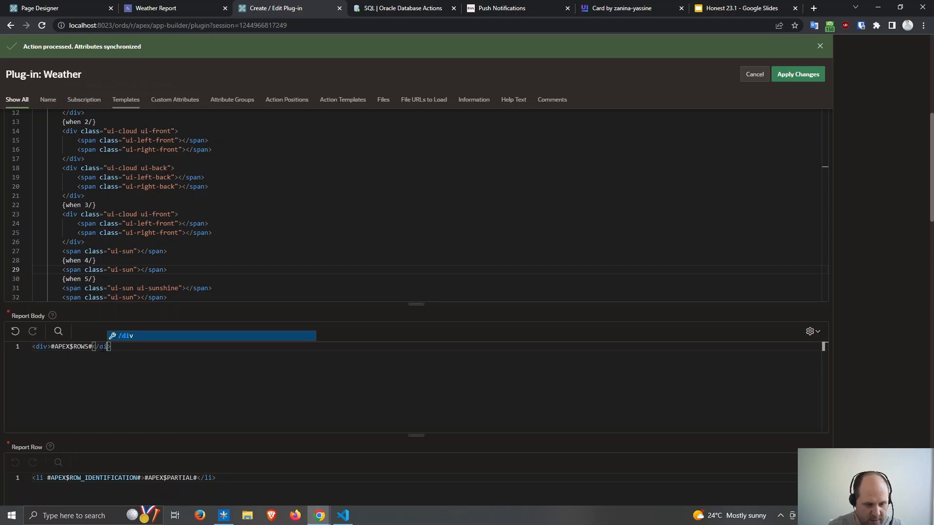
# - Replace the li tags around #APEX$PARTIAL# in the Report Row template with span tags
pyautogui.doubleClick(39, 478)
pyautogui.write('spa')
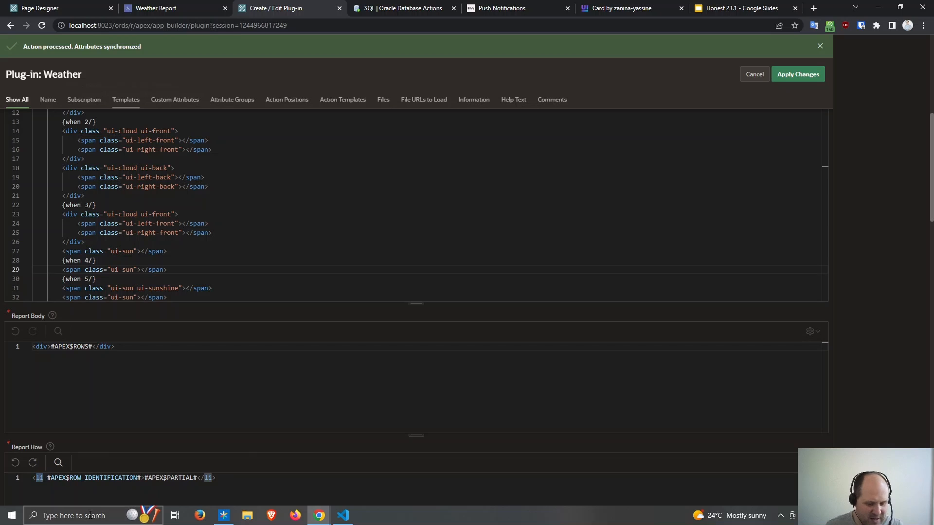
pyautogui.write('n')
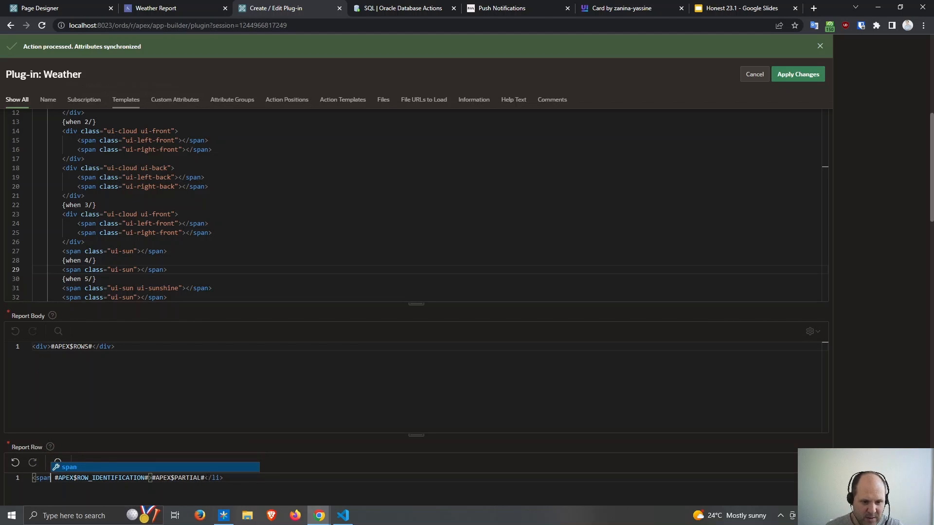
pyautogui.doubleClick(214, 477)
pyautogui.write('span')
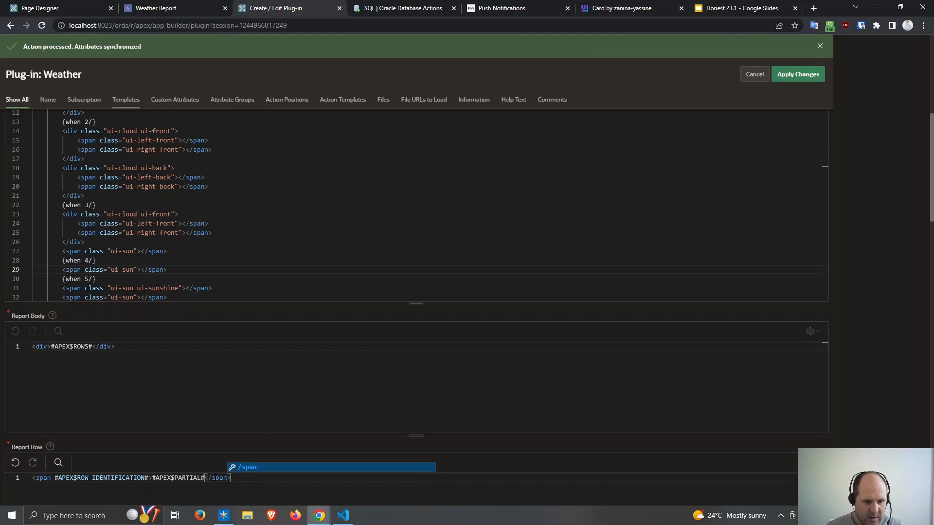
# - Open the Icons page of the Universal Theme app, then return to the empty lazy-loading div in the Weather plug-in's Partial template
pyautogui.click(223, 515)
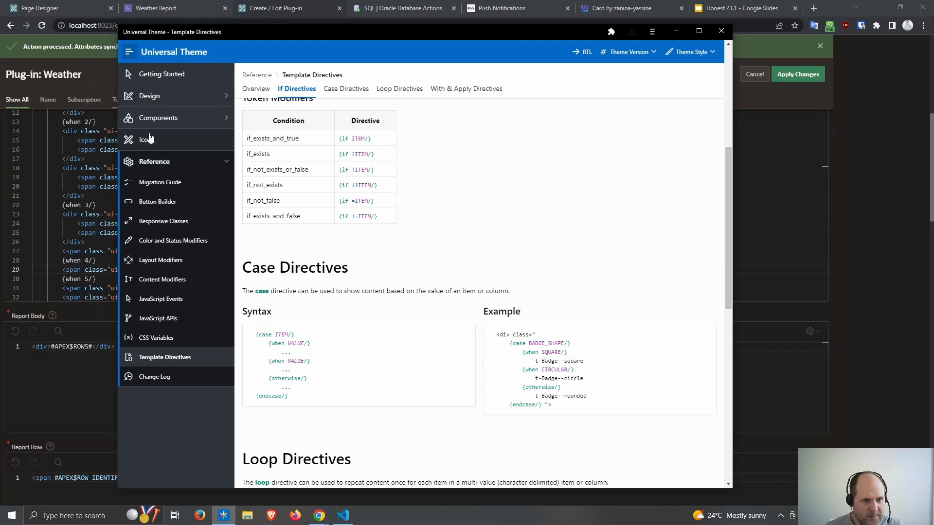
pyautogui.click(51, 323)
pyautogui.scroll(5, 194, 219)
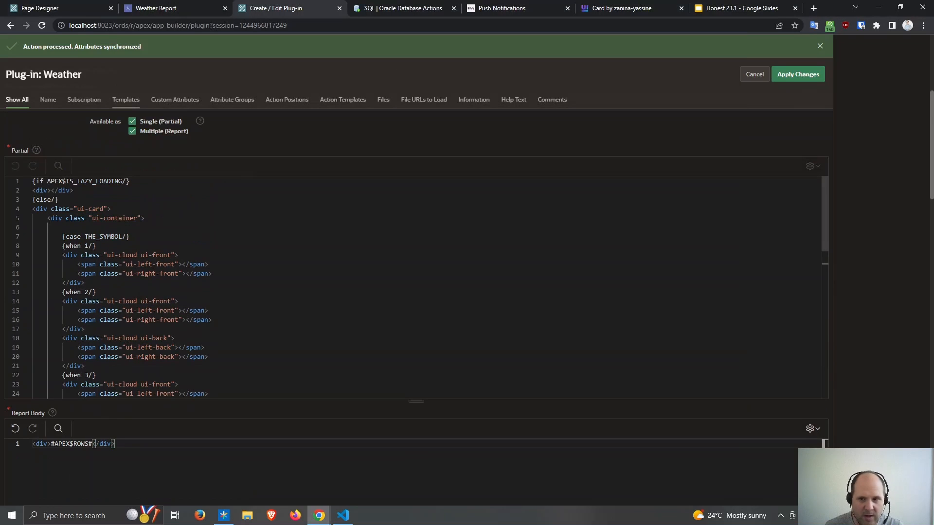
pyautogui.scroll(5, 903, 223)
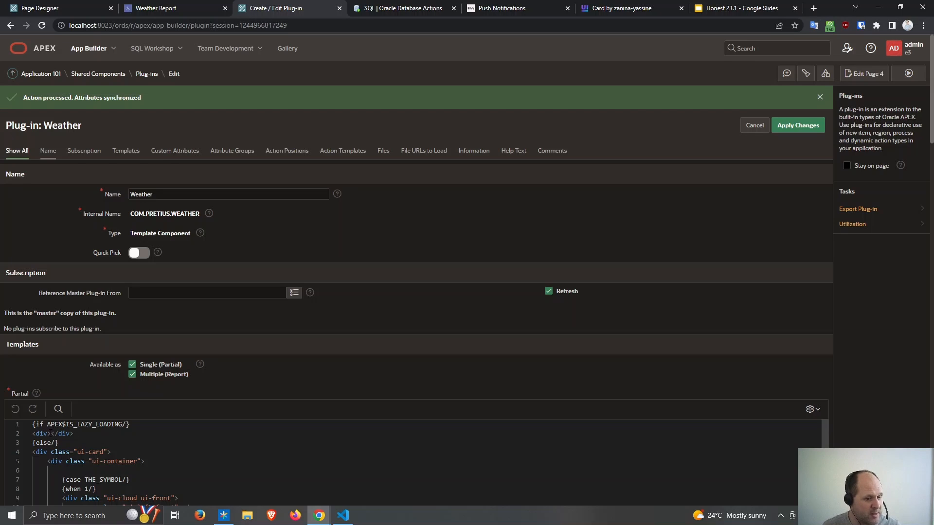
pyautogui.click(51, 434)
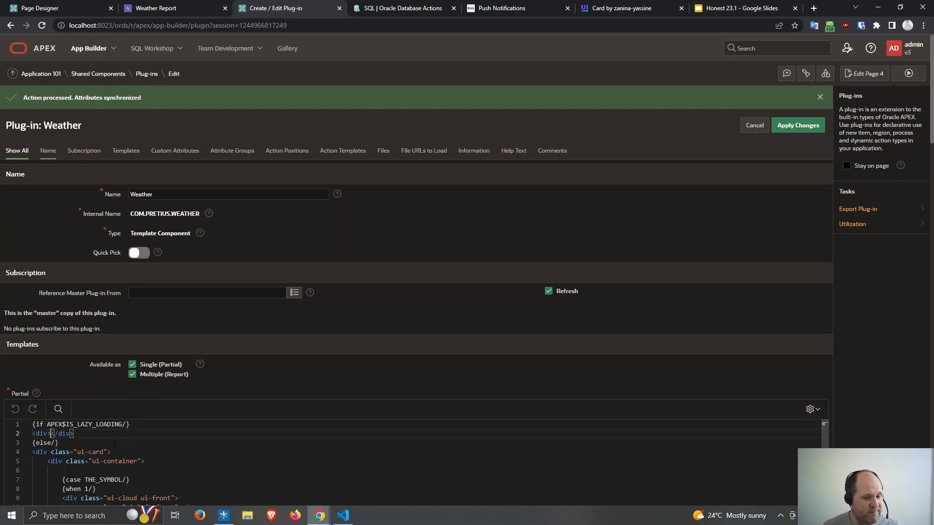
# - Search the Universal Theme icons for cir, set fa-circle-3-8 to 5x scale with Spin animation, and copy its HTML
pyautogui.moveTo(227, 522)
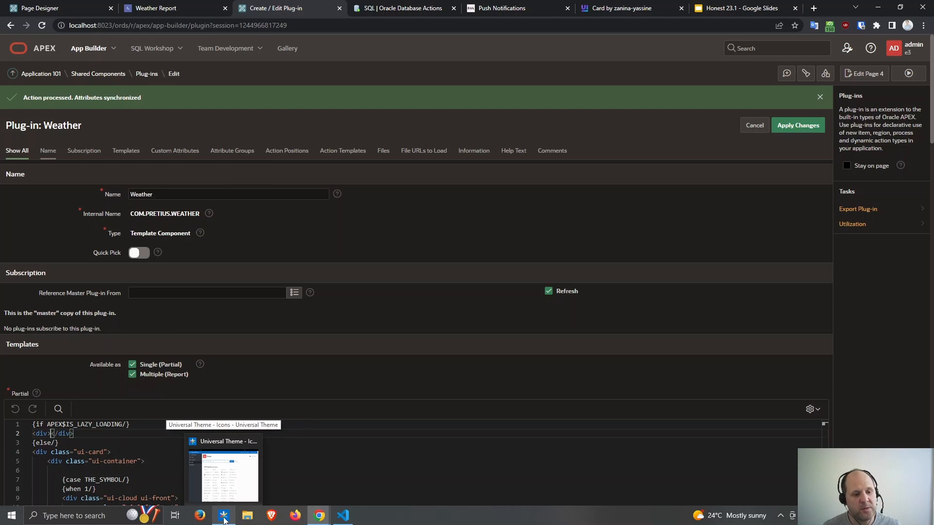
pyautogui.click(224, 520)
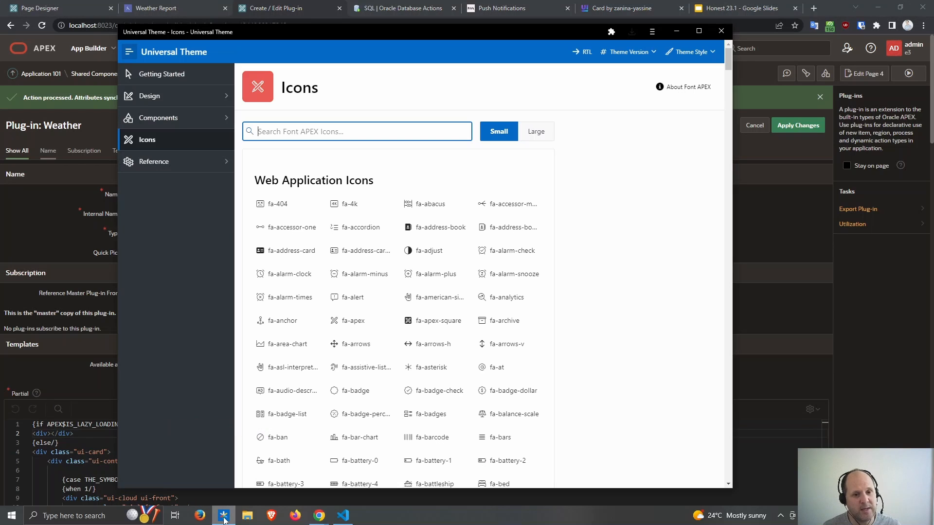
pyautogui.write('cir')
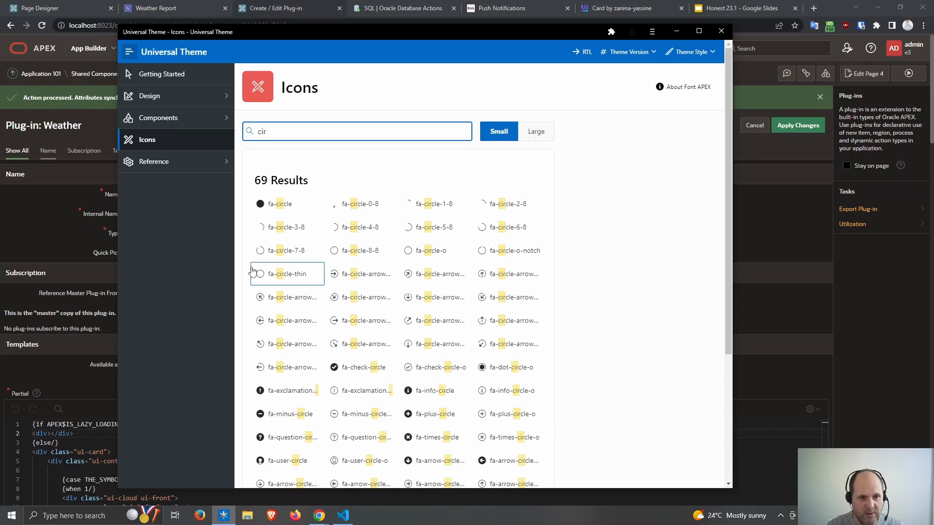
pyautogui.click(261, 227)
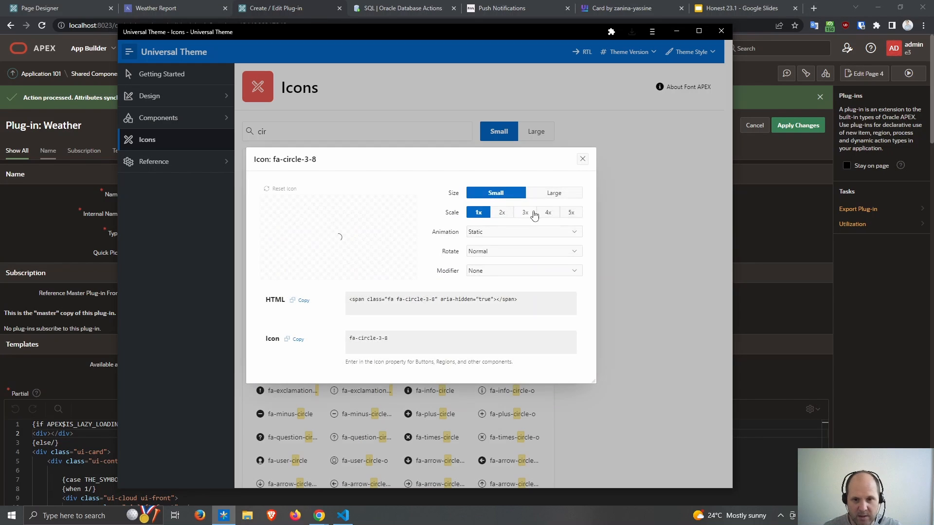
pyautogui.click(564, 216)
pyautogui.click(496, 232)
pyautogui.click(486, 250)
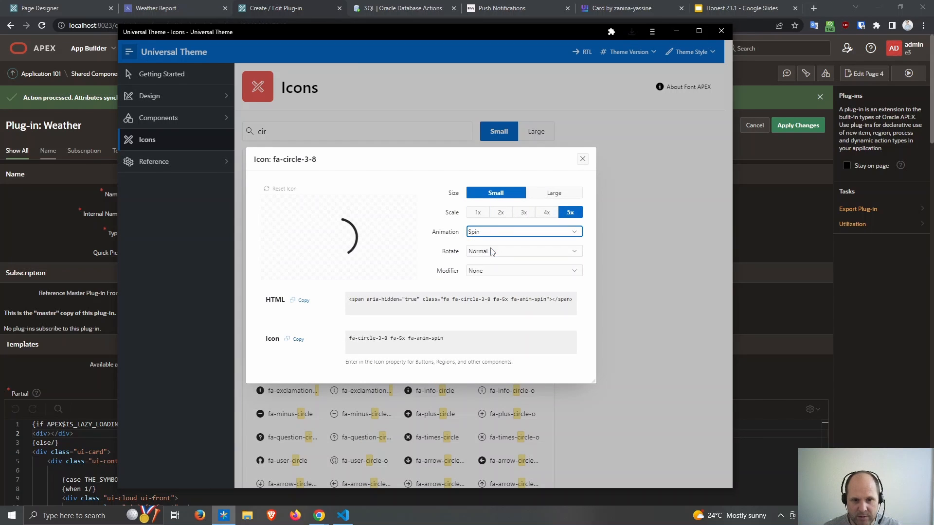
pyautogui.click(302, 300)
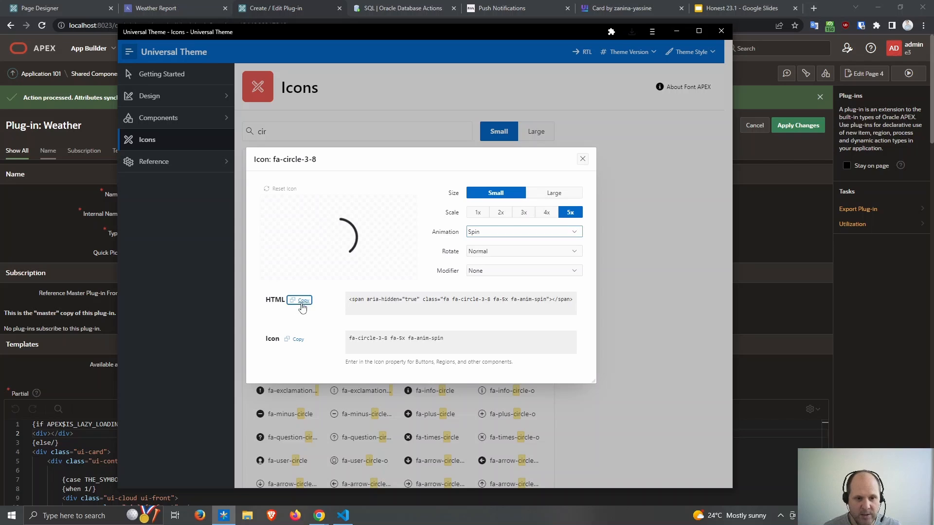
# - Close the icon reference and paste the spinner HTML inside the Partial template's APEX$IS_LAZY_LOADING div
pyautogui.click(582, 159)
pyautogui.click(676, 31)
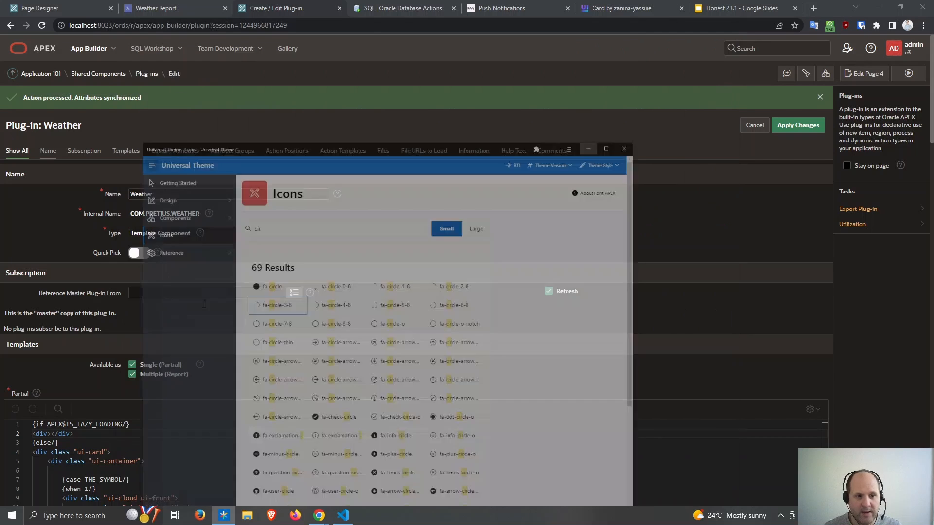
pyautogui.hotkey('ctrl', 'v')
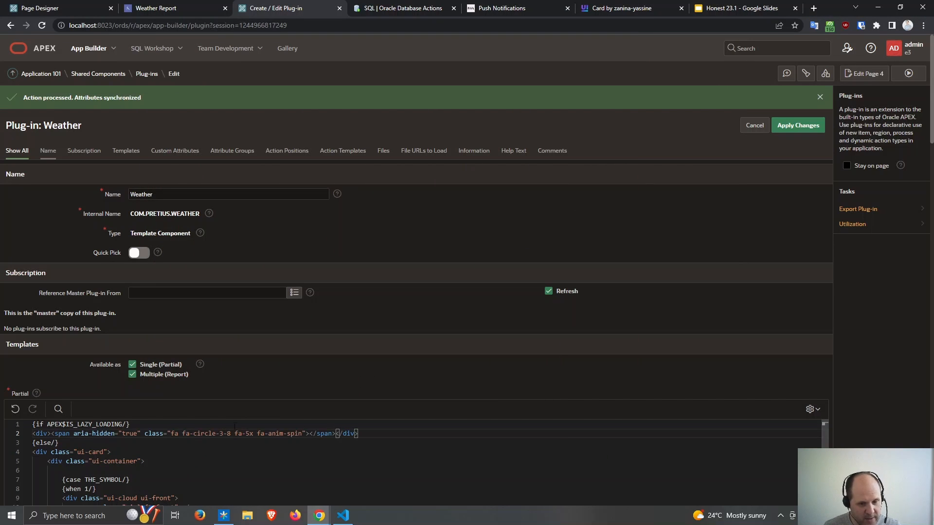
# - Enable Stay on page, set Number of Lazy Loading Skeletons to 1, and apply the plug-in changes
pyautogui.click(847, 166)
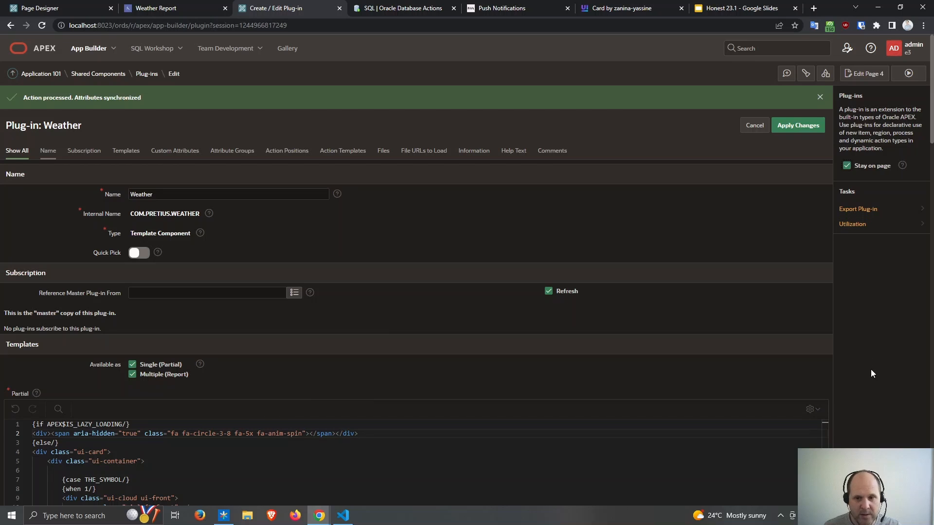
pyautogui.scroll(-9, 870, 373)
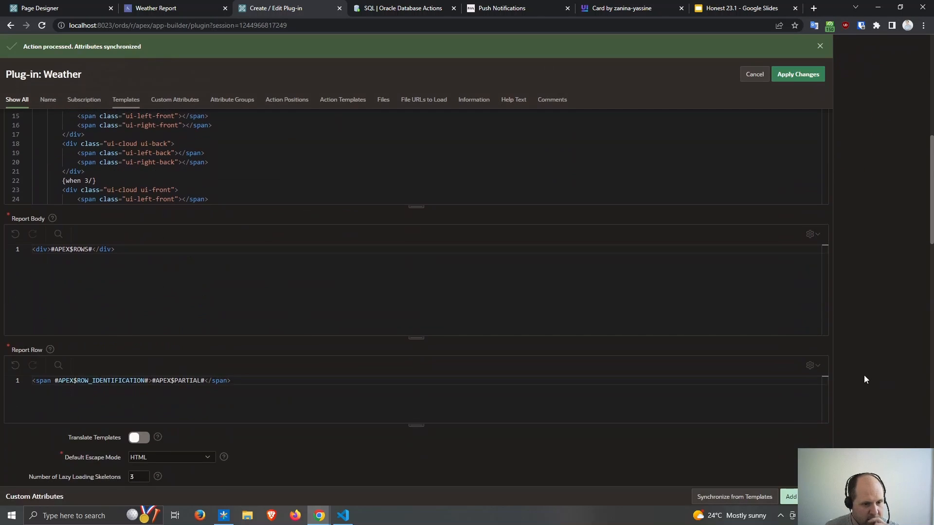
pyautogui.scroll(1, 862, 376)
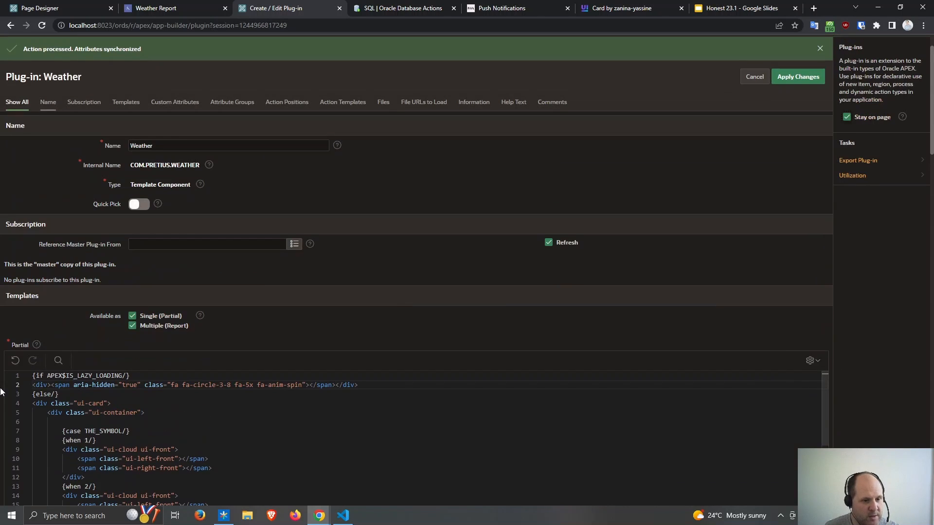
pyautogui.moveTo(32, 385); pyautogui.dragTo(400, 384)
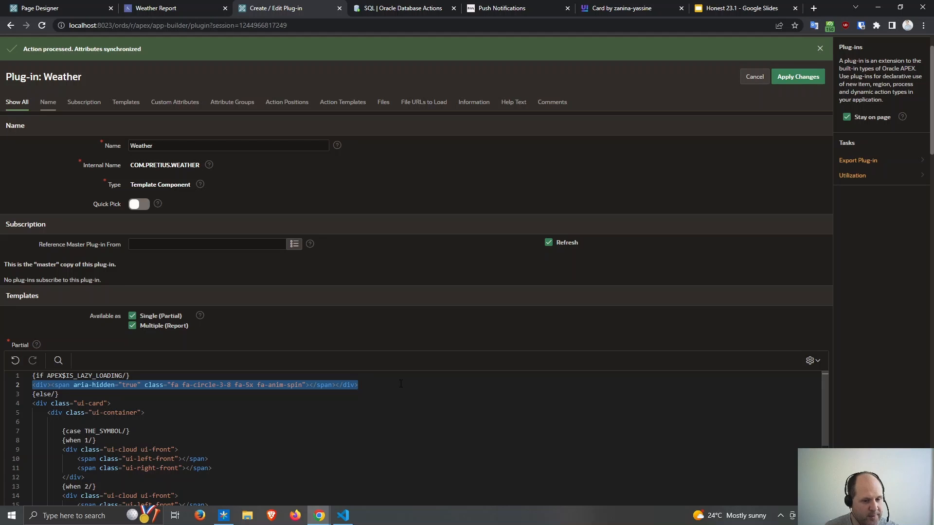
pyautogui.scroll(-10, 832, 383)
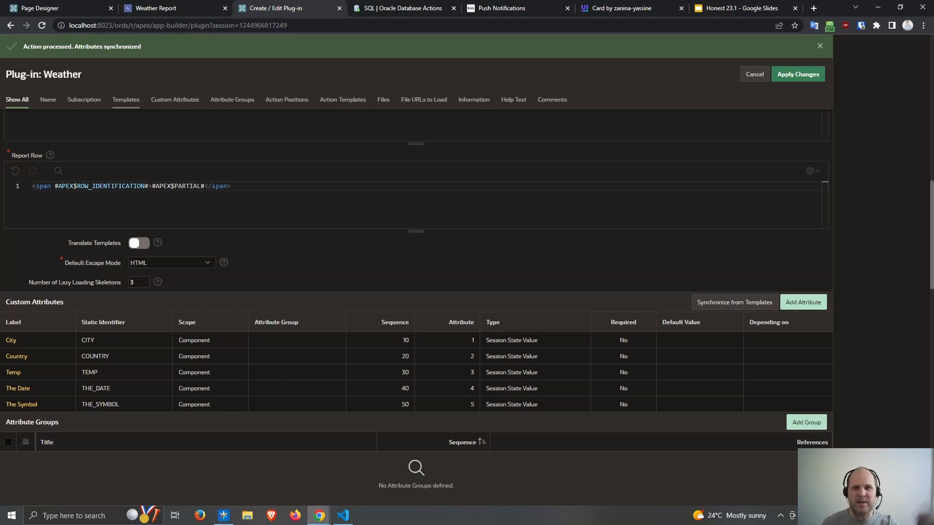
pyautogui.doubleClick(138, 281)
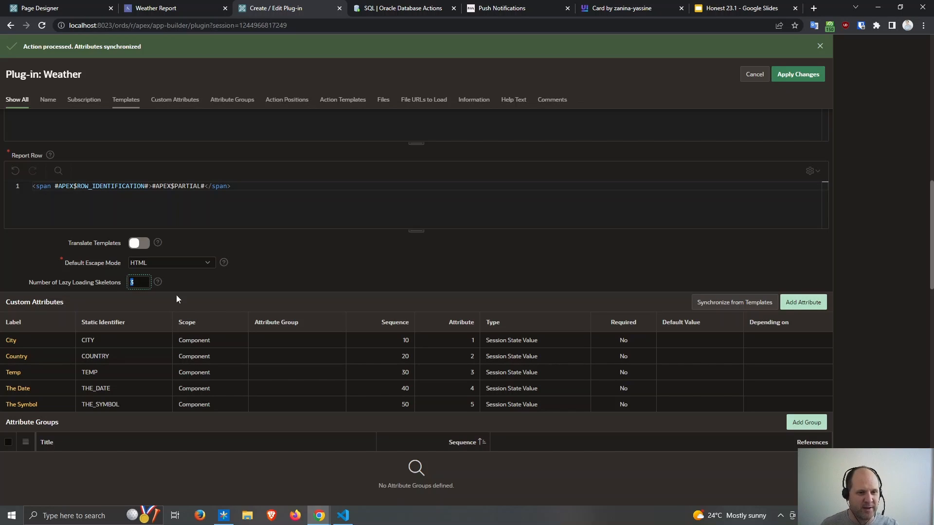
pyautogui.click(792, 78)
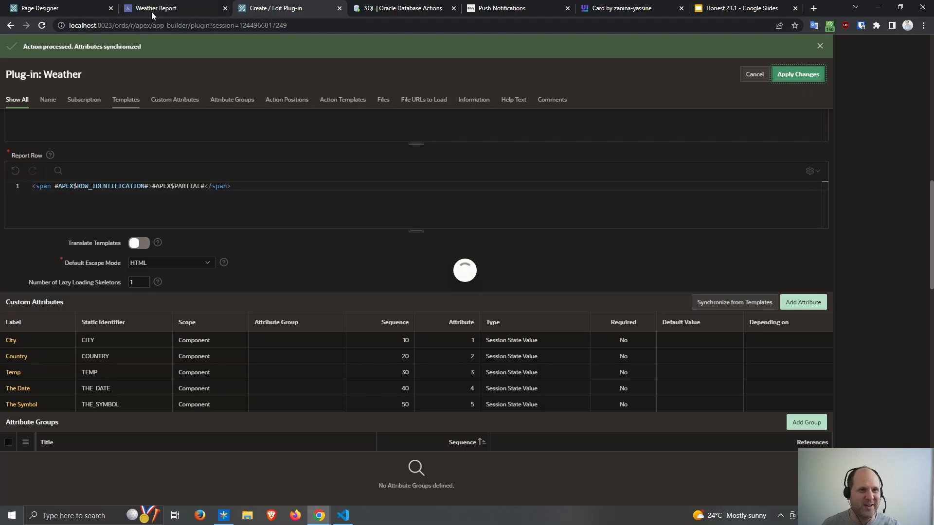
# - Turn on Lazy Loading for the Todays Weather region, then save and run page 4 to view the report page
pyautogui.click(66, 7)
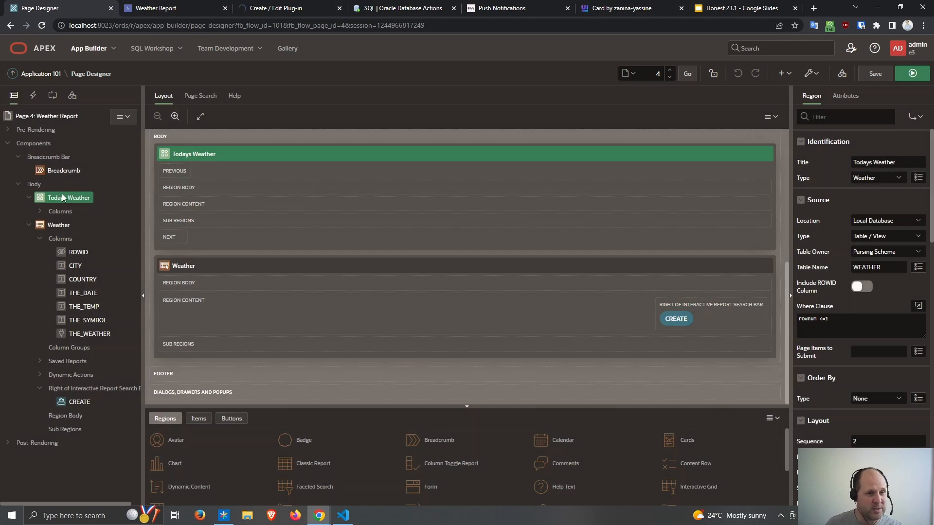
pyautogui.click(845, 96)
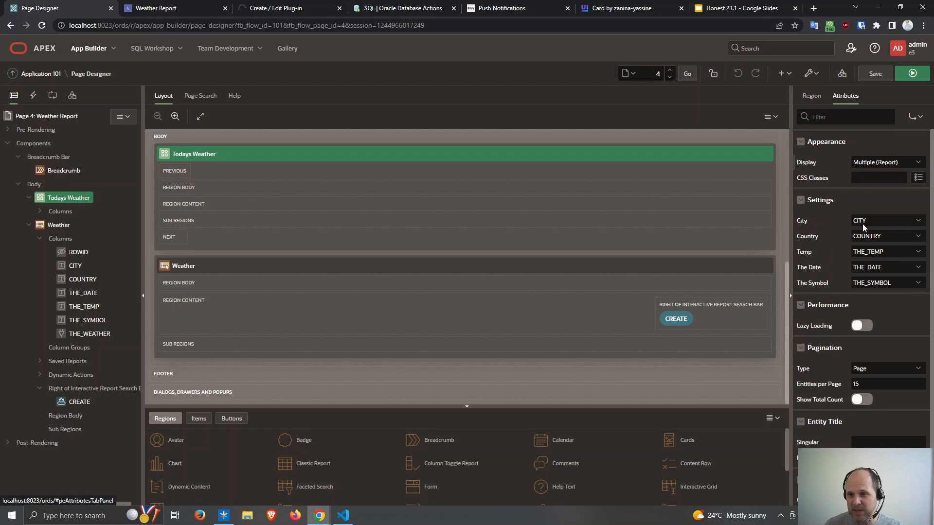
pyautogui.click(862, 326)
pyautogui.click(909, 75)
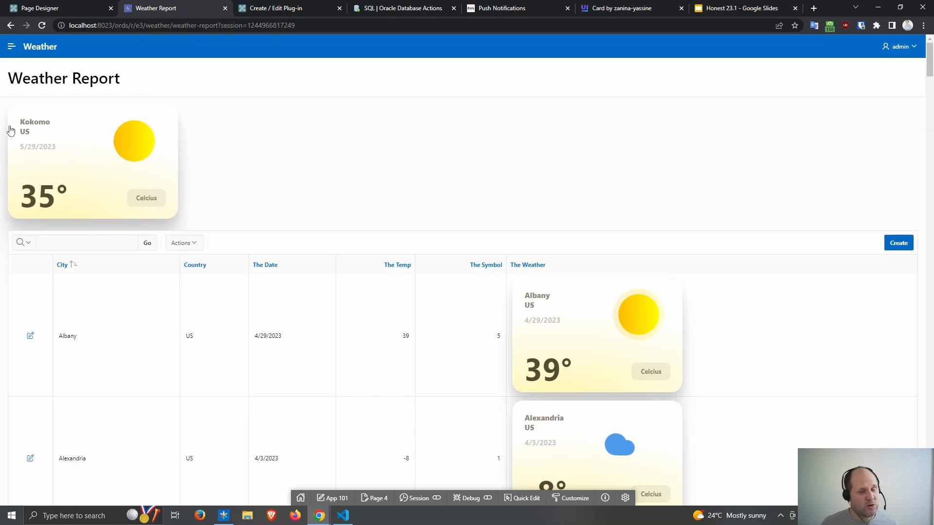
pyautogui.click(71, 10)
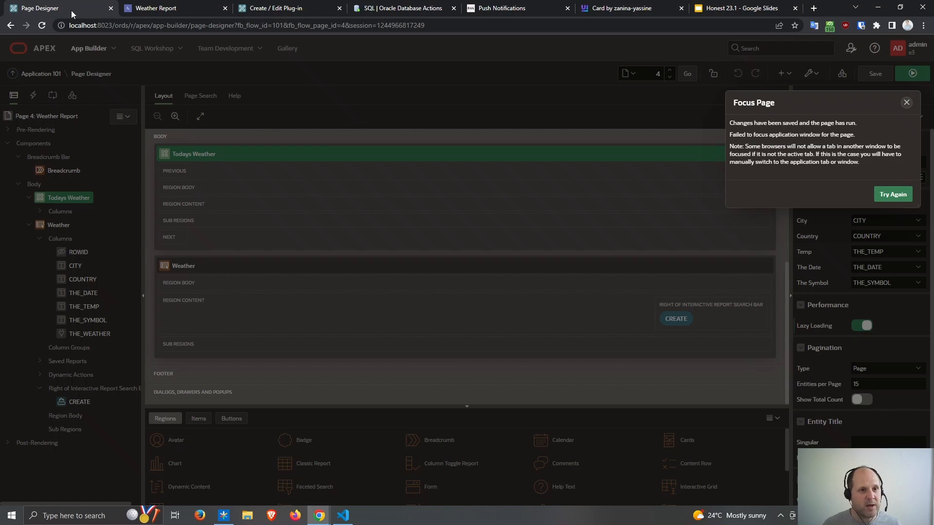
pyautogui.click(904, 101)
pyautogui.click(155, 8)
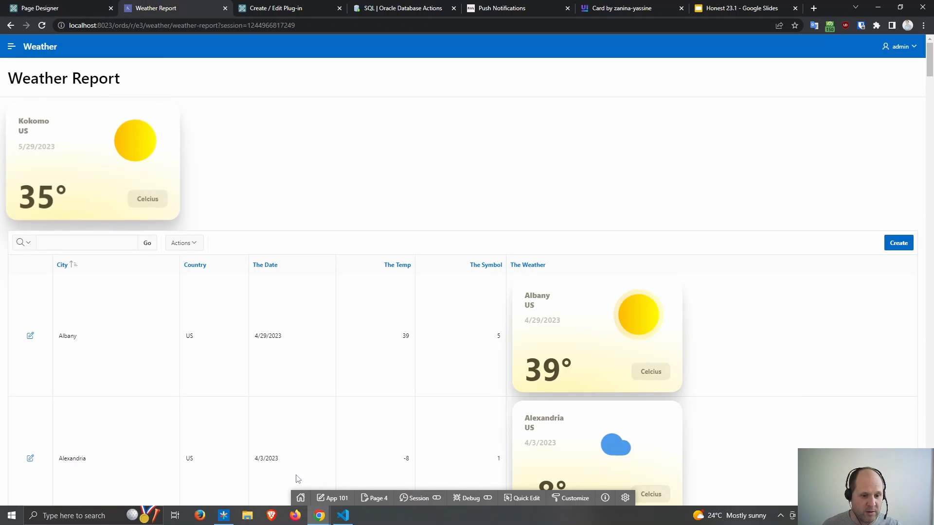
# - Go to the app's home page, open page 1 in Page Designer, and add a region titled Form to its Body
pyautogui.click(33, 48)
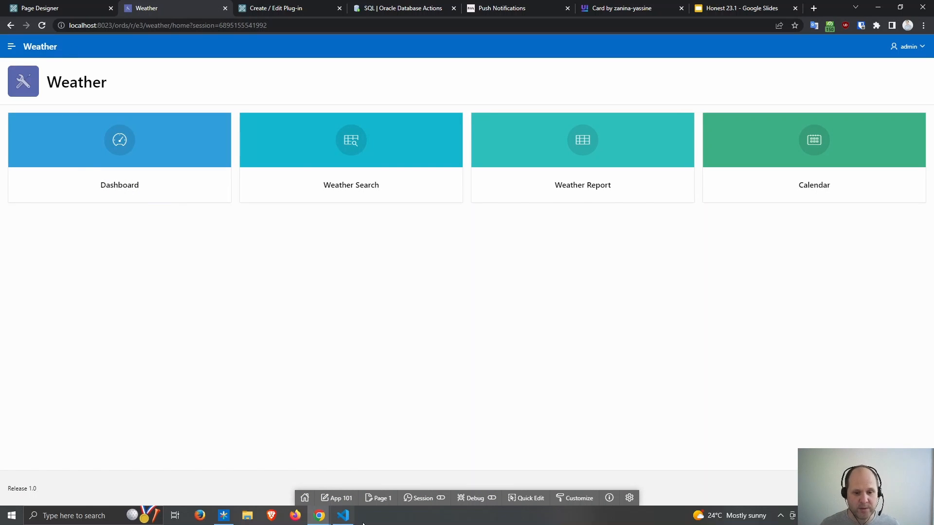
pyautogui.click(379, 497)
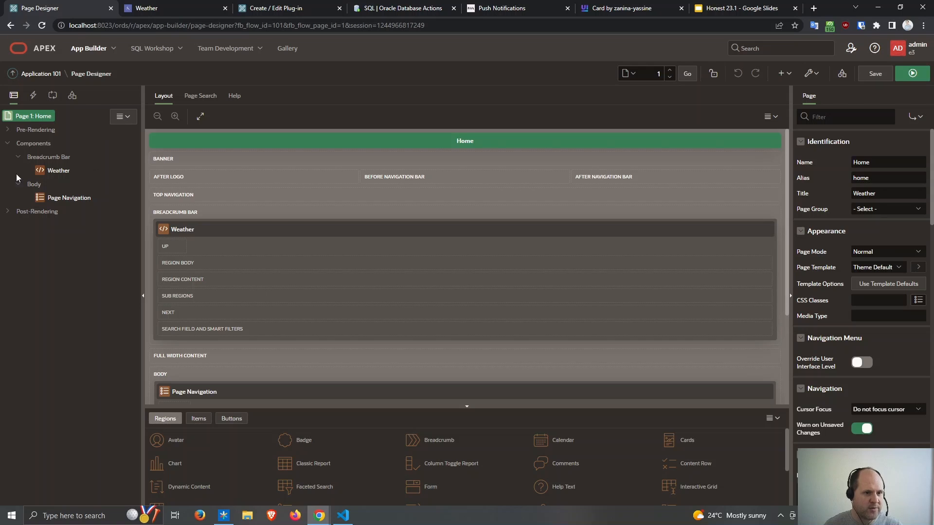
pyautogui.click(32, 184)
pyautogui.rightClick(32, 184)
pyautogui.click(66, 196)
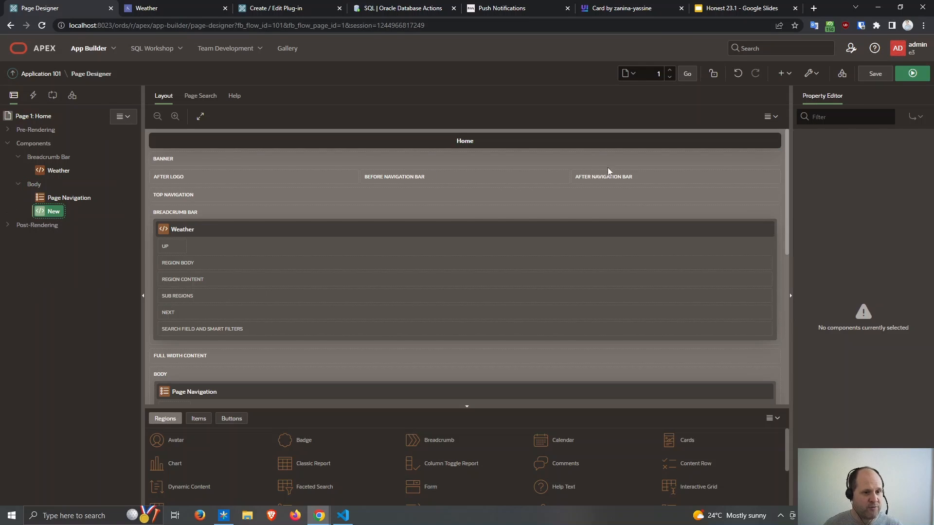
pyautogui.click(837, 117)
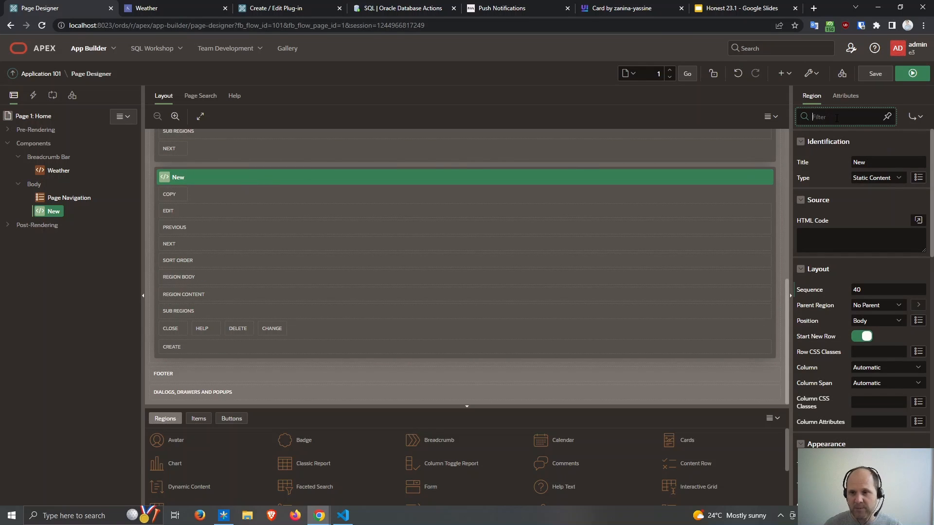
pyautogui.press('Tab')
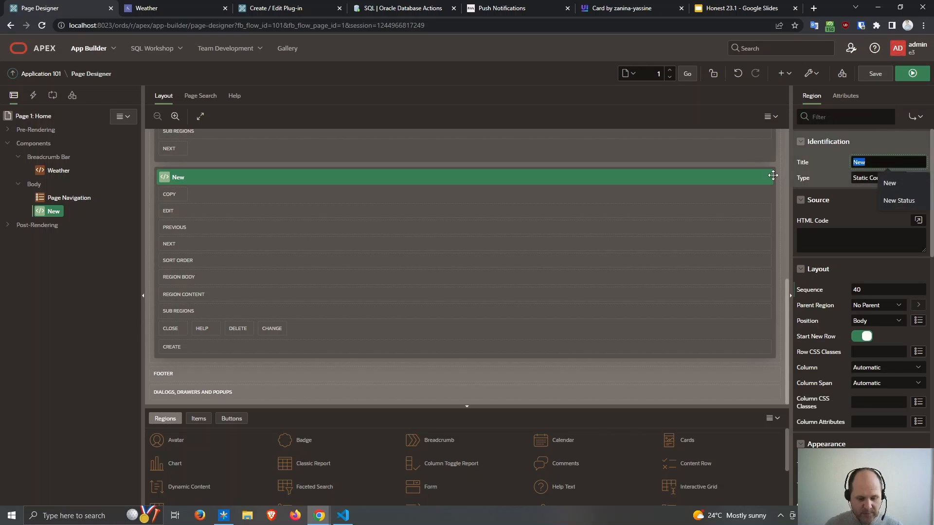
pyautogui.write('Form')
# - Add a page item named P1_TITLE to the Form region
pyautogui.rightClick(51, 211)
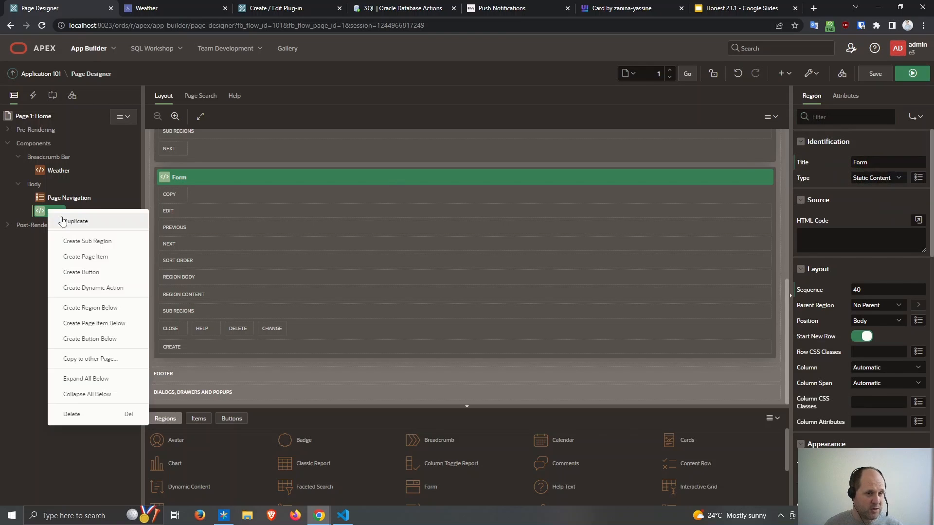
pyautogui.click(73, 255)
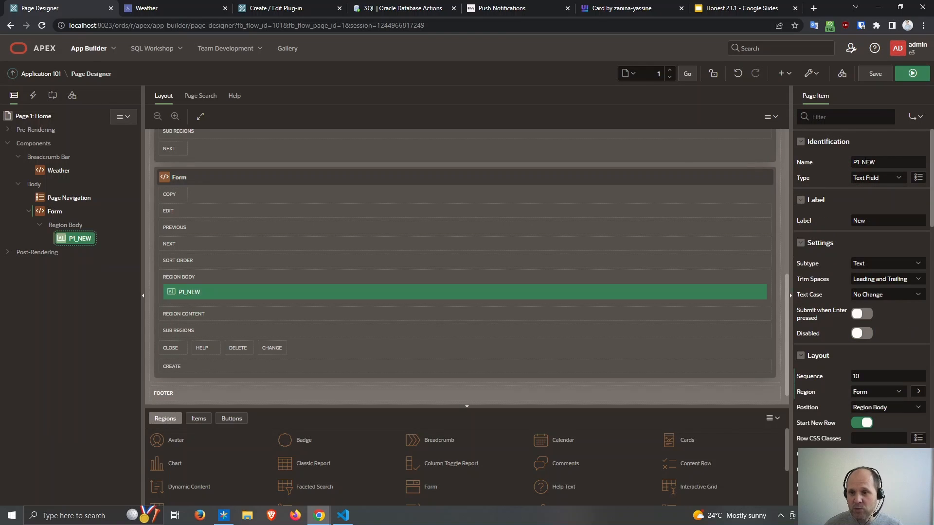
pyautogui.press('BackSpace')
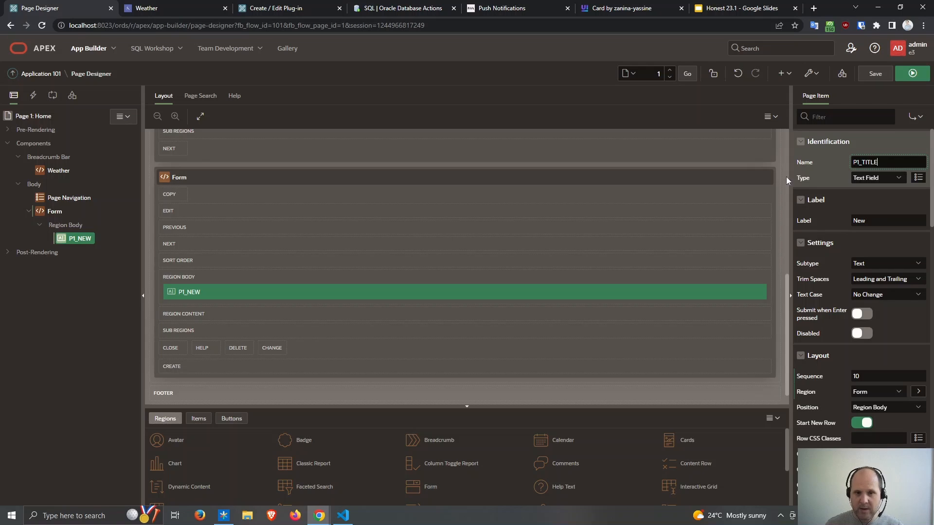
pyautogui.write('TITLE')
# - Add a second page item named P1_BODY to the Form region's body
pyautogui.rightClick(55, 236)
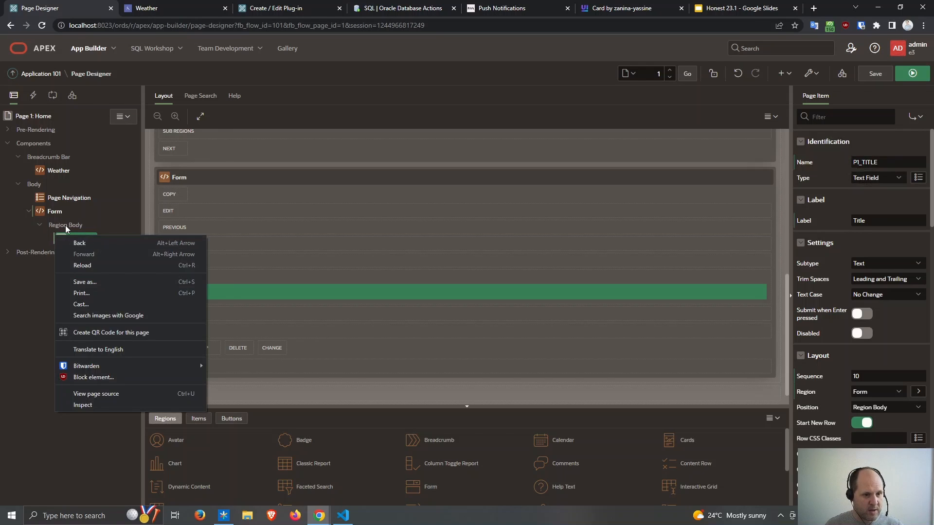
pyautogui.rightClick(65, 226)
pyautogui.click(100, 251)
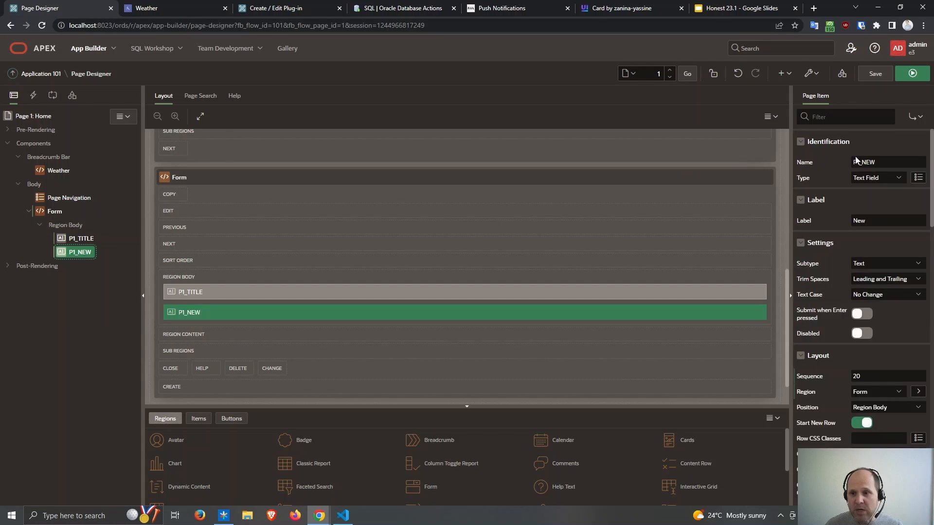
pyautogui.write('B')
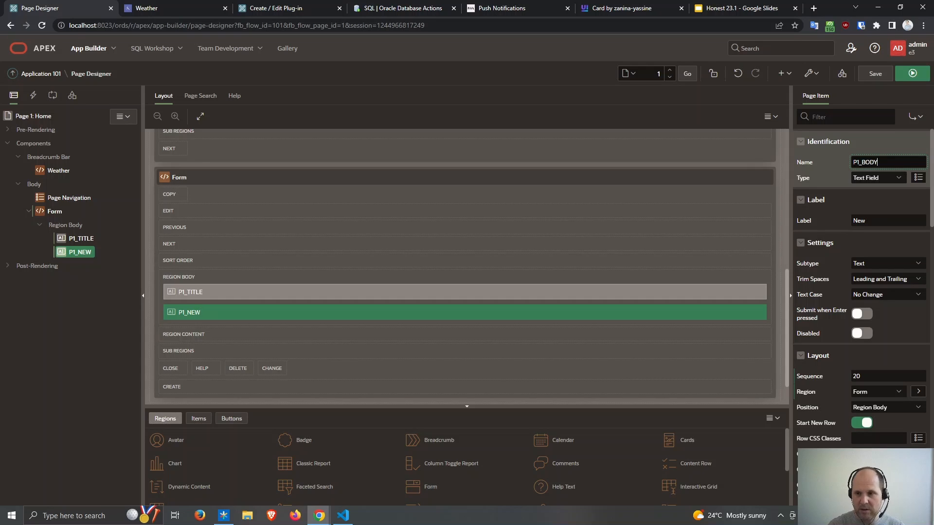
# - Finish naming the second page item P1_BODY and set its type to Textarea
pyautogui.write('ODY')
pyautogui.press('Tab')
pyautogui.press('Down')
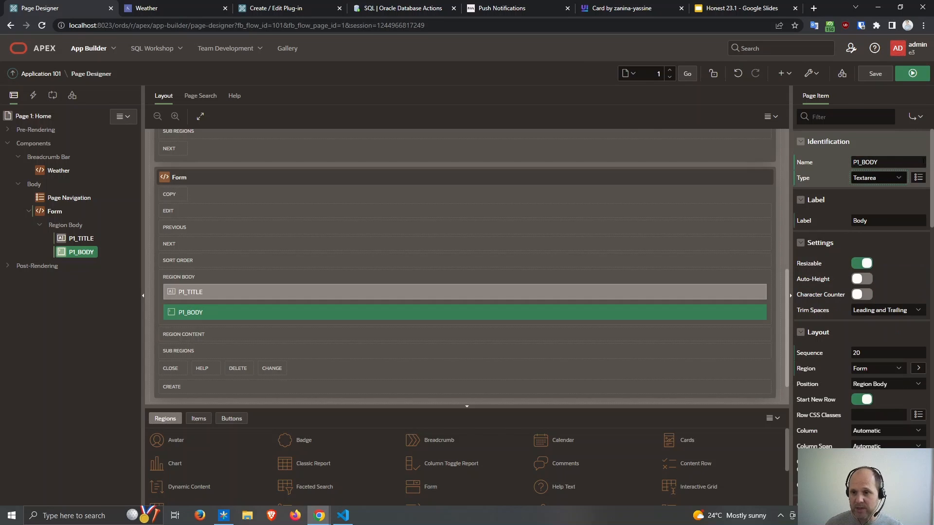
# - Add a button named SEND to the Form region
pyautogui.click(53, 212)
pyautogui.rightClick(65, 214)
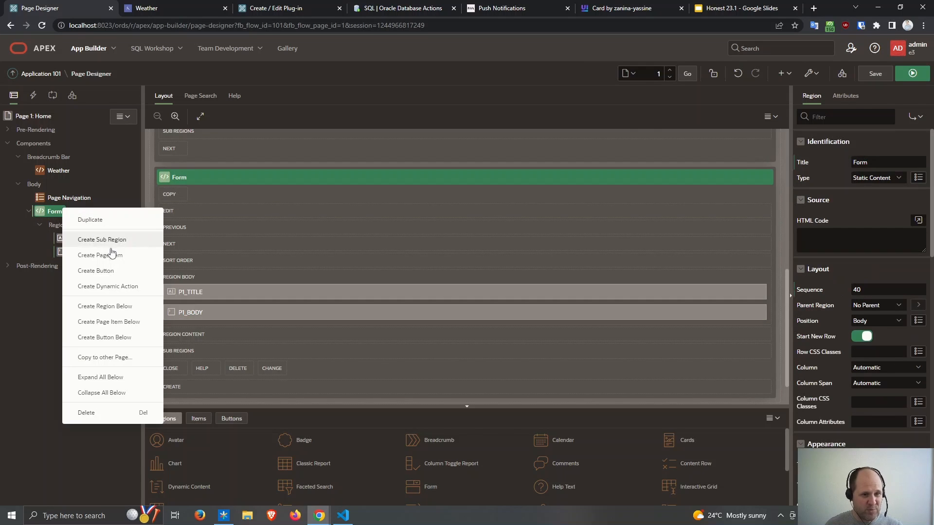
pyautogui.click(121, 271)
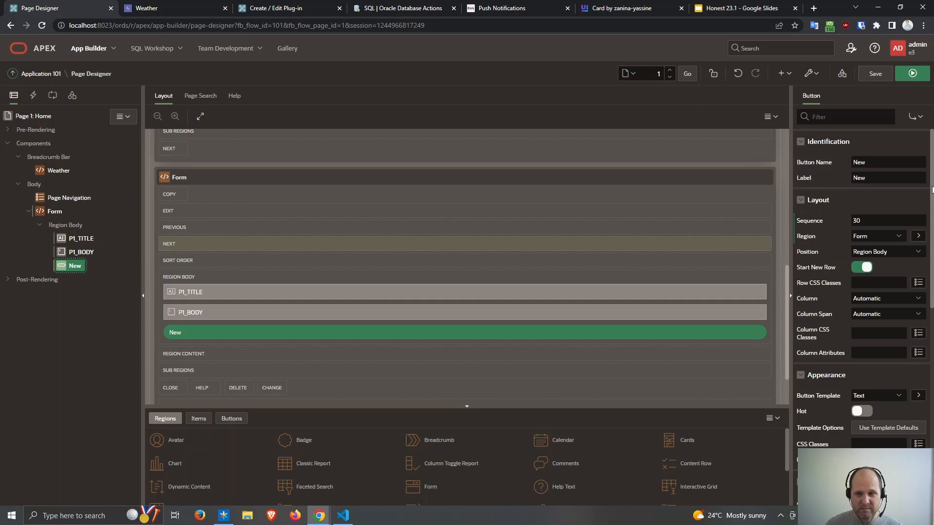
pyautogui.doubleClick(862, 162)
pyautogui.write('SEND')
pyautogui.press('Tab')
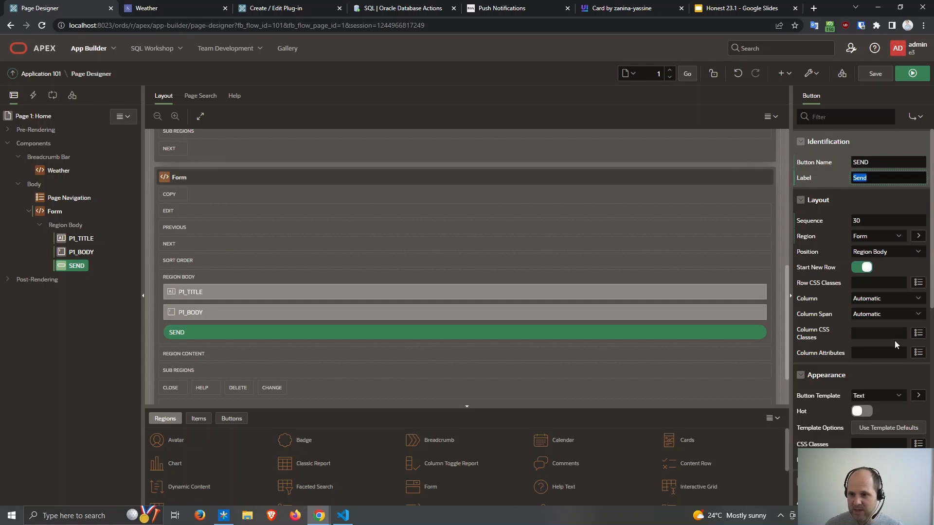
# - Place the SEND button in the Form region's Edit position
pyautogui.click(873, 233)
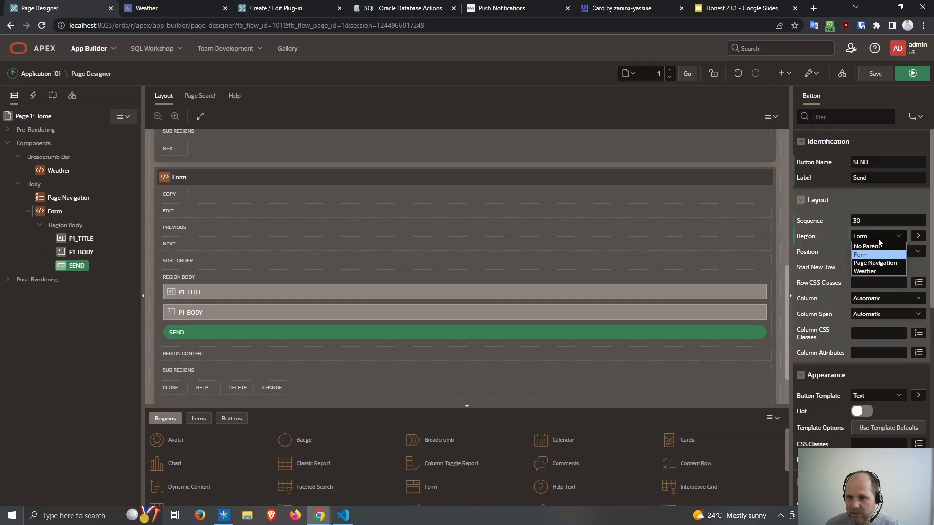
pyautogui.click(879, 241)
pyautogui.click(882, 253)
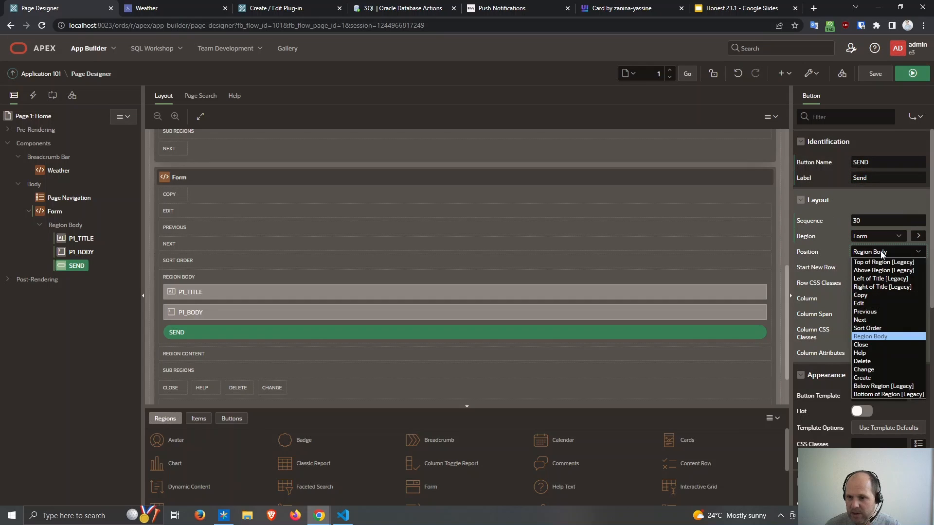
pyautogui.click(884, 308)
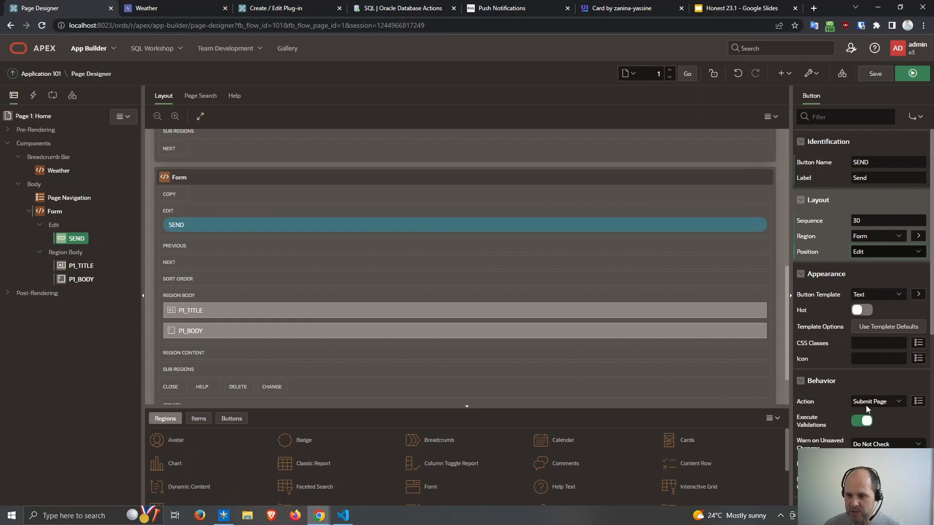
# - Make the SEND button hot, using the Text with Icon template and the fa-fighter-jet icon
pyautogui.click(862, 310)
pyautogui.click(876, 294)
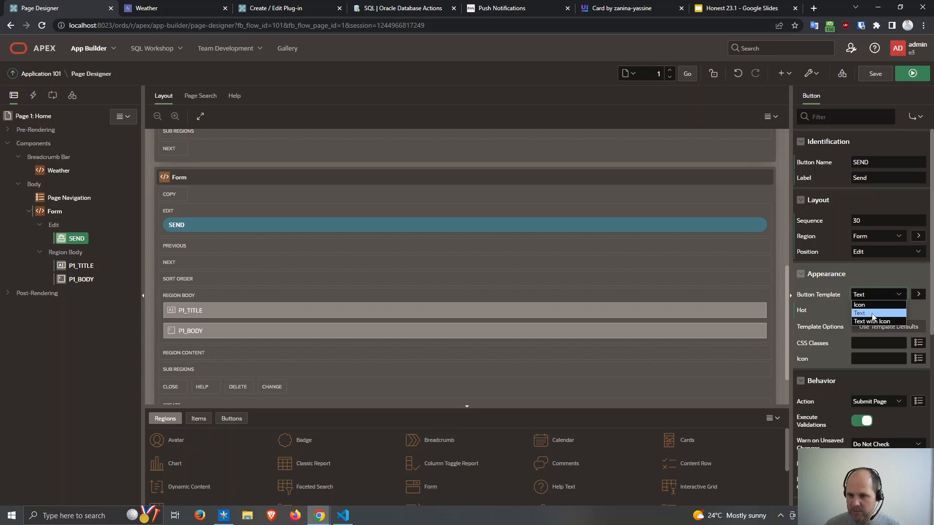
pyautogui.click(874, 321)
pyautogui.click(870, 365)
pyautogui.write('fa-')
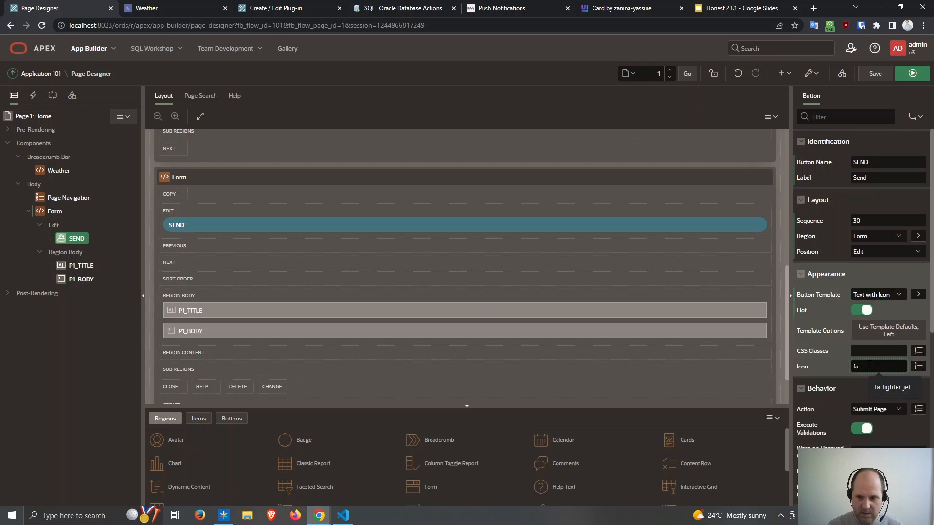
pyautogui.click(892, 387)
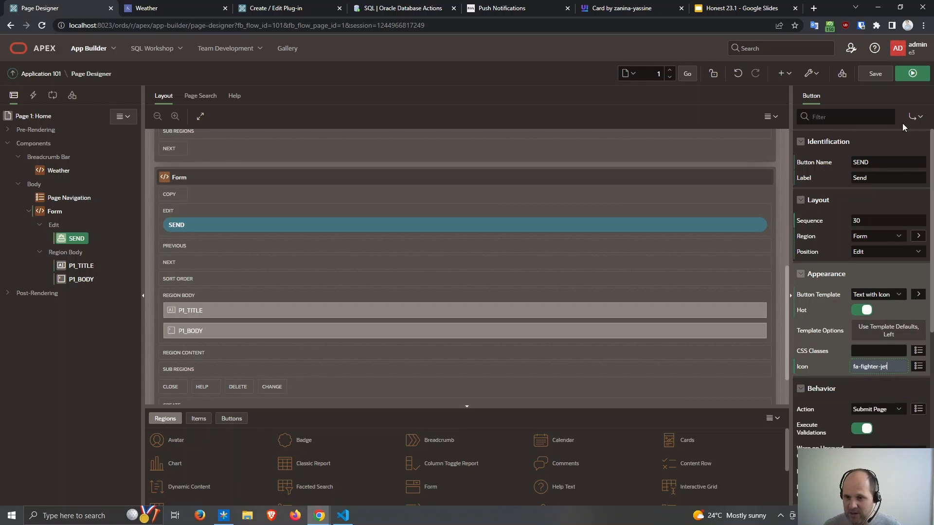
# - Save and run page 1, then check the Title and Body fields on the running home page
pyautogui.click(908, 76)
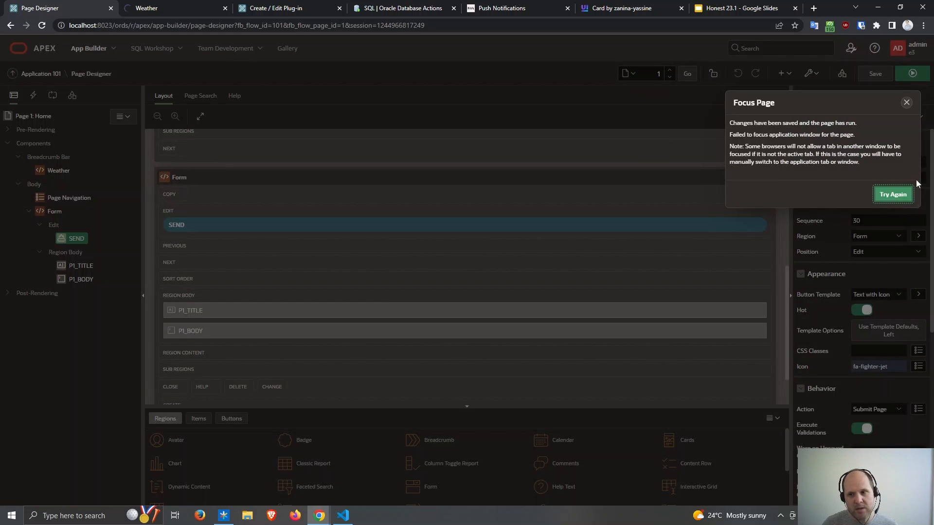
pyautogui.click(901, 194)
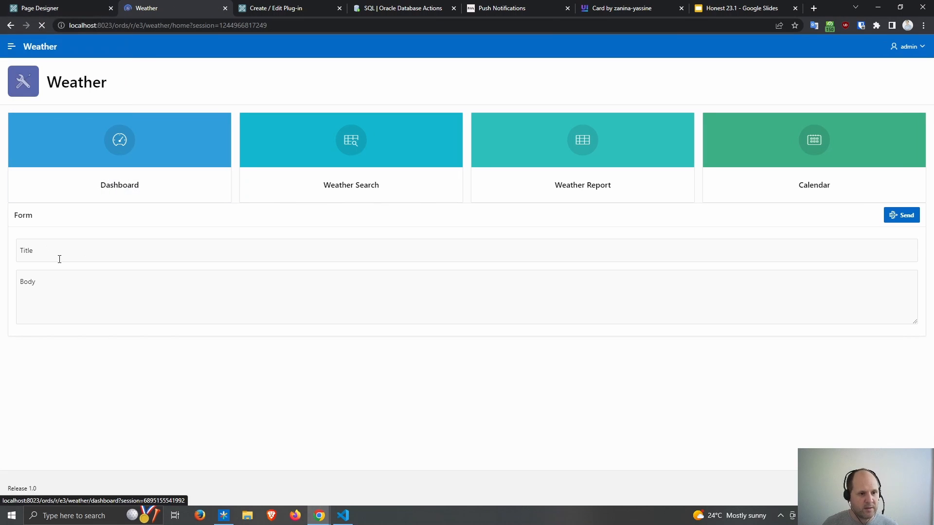
pyautogui.click(59, 257)
pyautogui.click(63, 304)
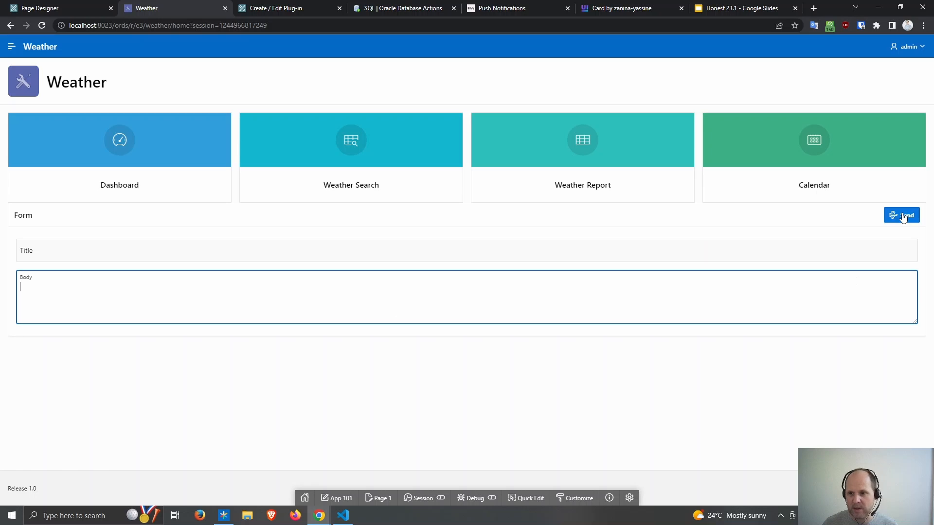
# - Return to Page Designer and open the Progressive Web App settings of the application definition through Shared Components
pyautogui.click(62, 10)
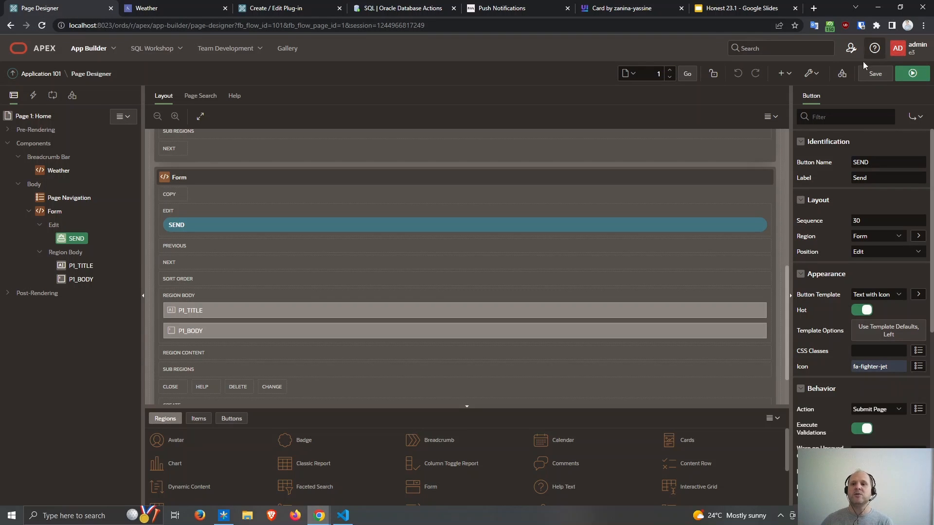
pyautogui.click(842, 74)
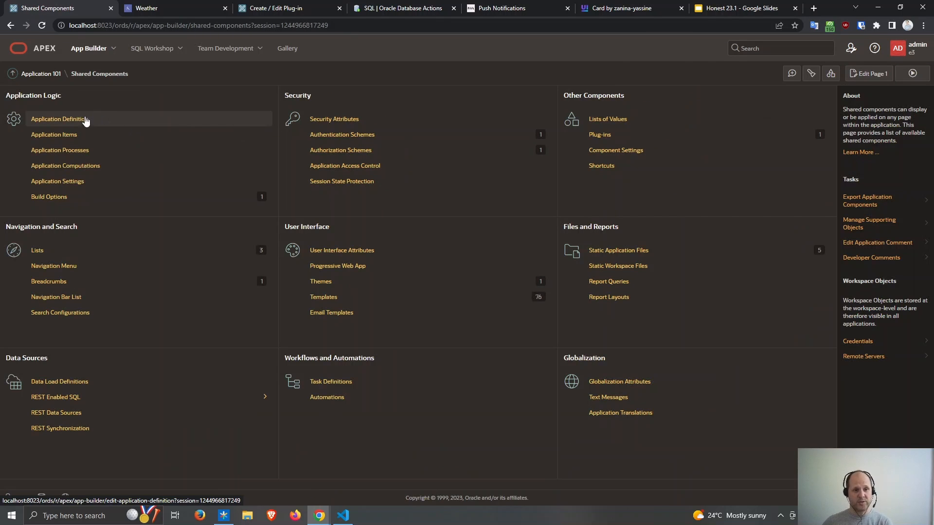
pyautogui.click(77, 120)
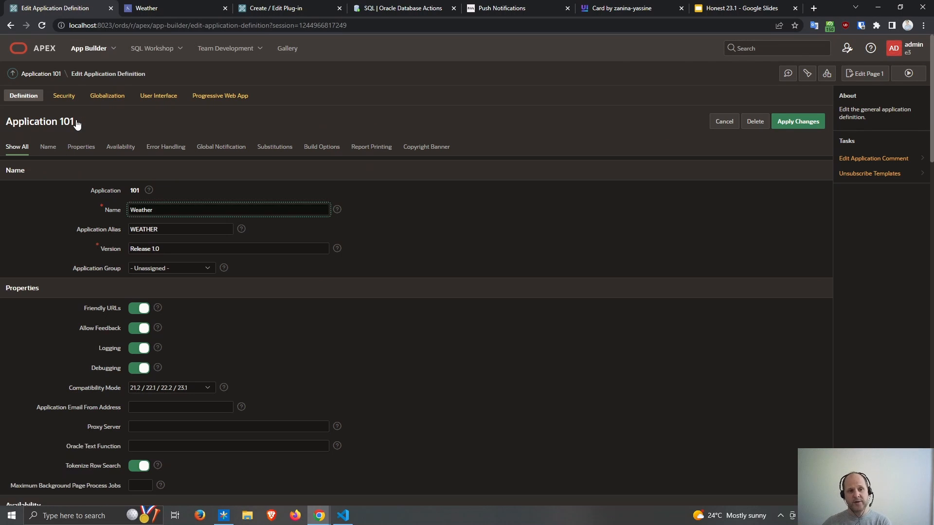
pyautogui.click(207, 99)
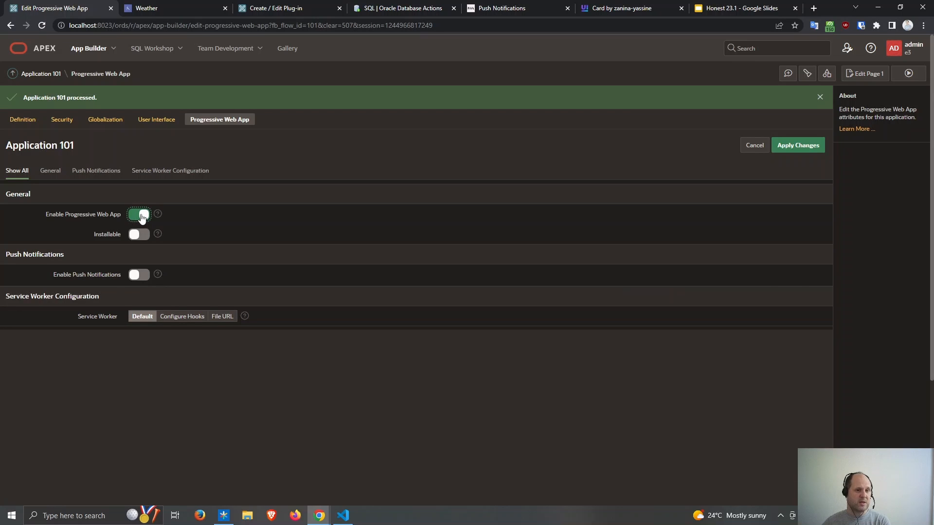
# - Switch Enable Progressive Web App off and back on to compare which settings it exposes
pyautogui.click(141, 215)
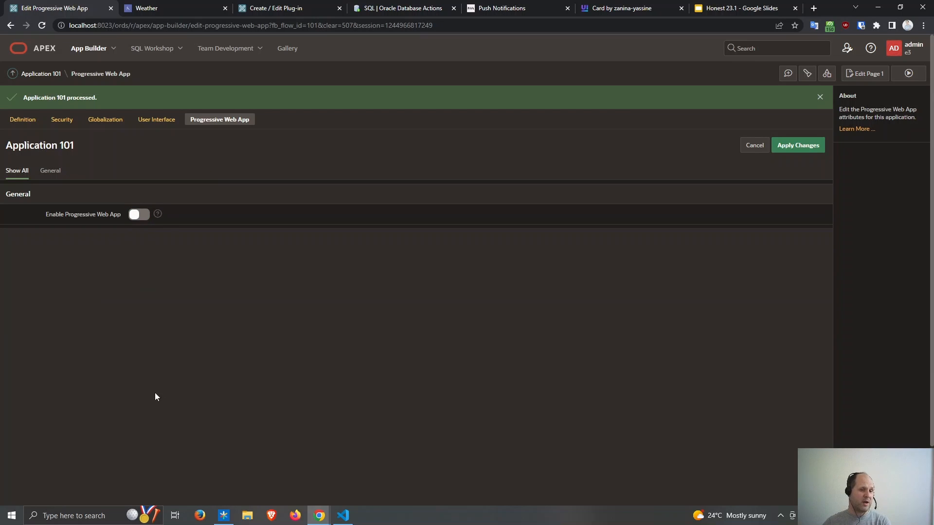
pyautogui.click(135, 218)
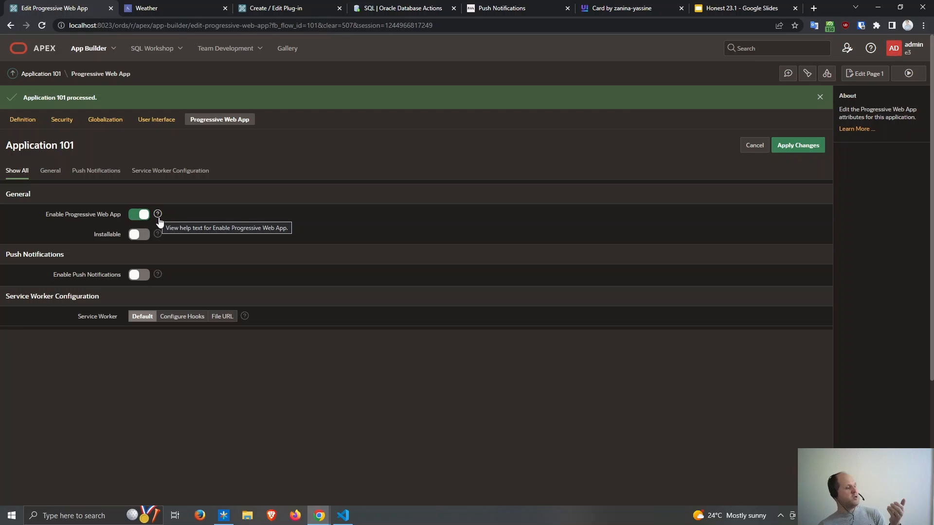
pyautogui.click(139, 216)
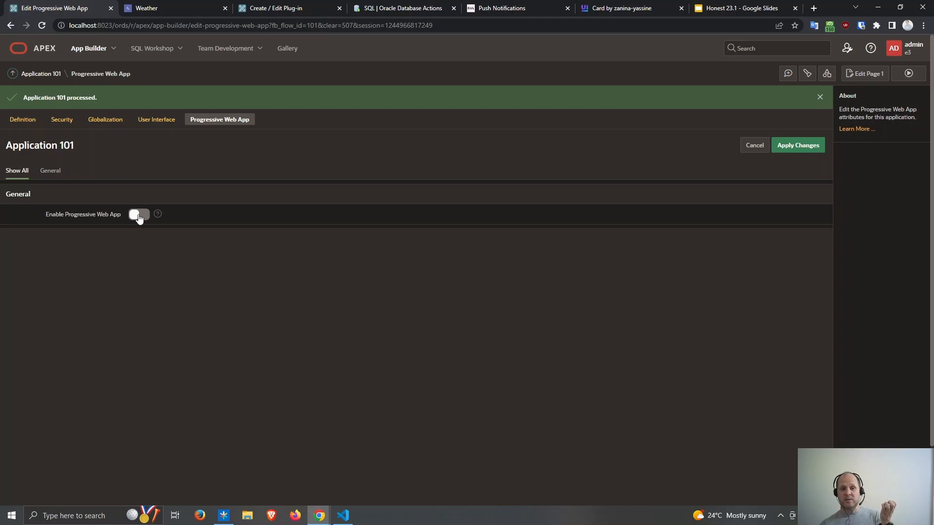
pyautogui.click(139, 216)
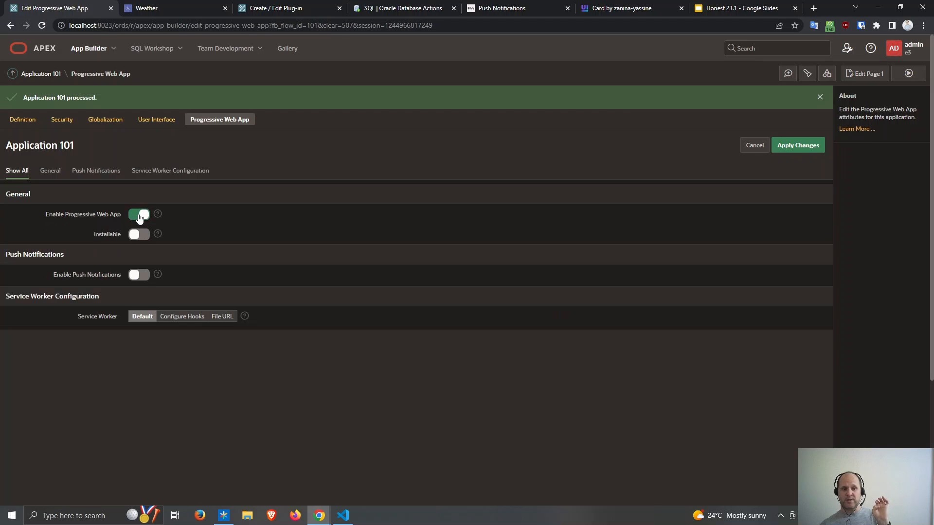
# - Enable push notifications for the application and generate new push notification credentials
pyautogui.click(138, 277)
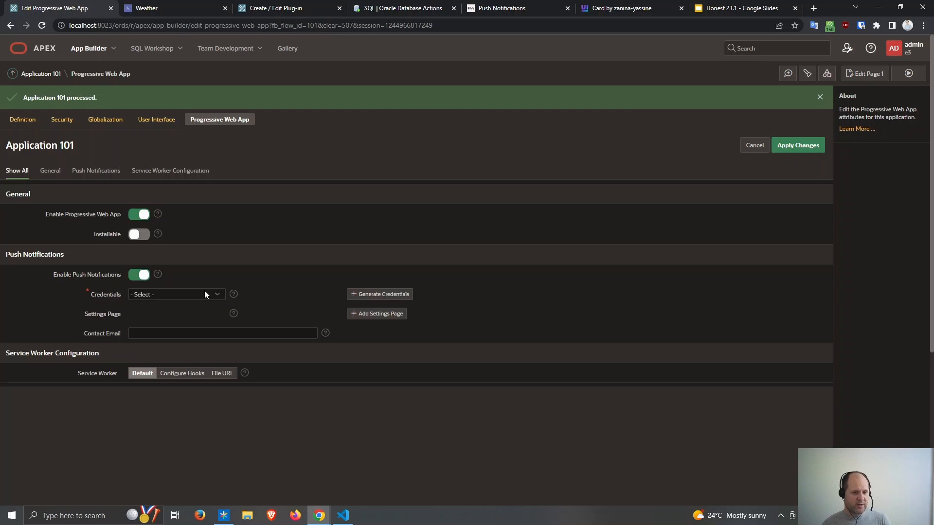
pyautogui.click(399, 296)
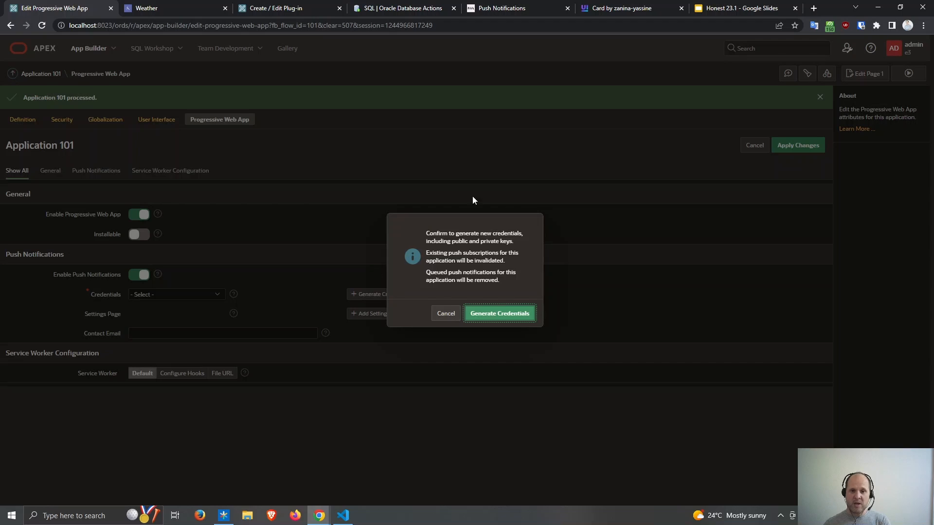
pyautogui.click(501, 314)
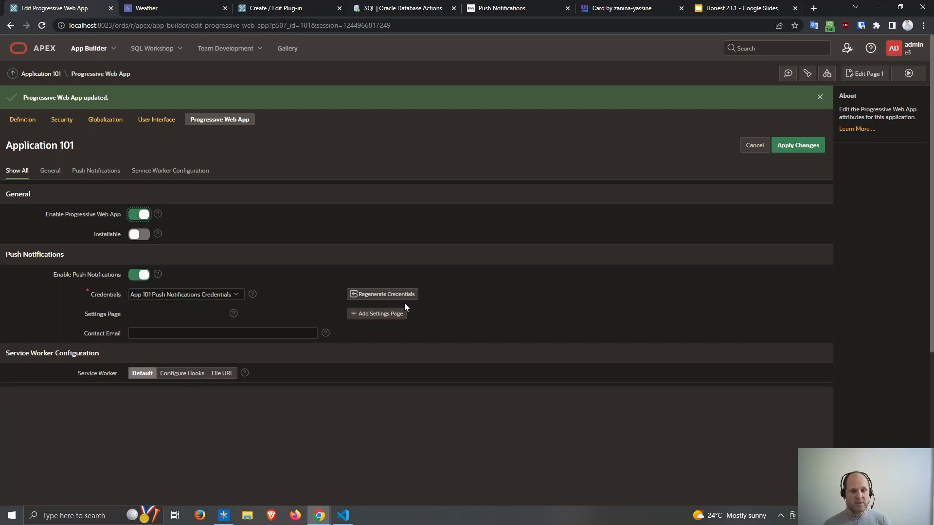
# - Read the help text for the push notification Credentials setting, then close it
pyautogui.click(252, 294)
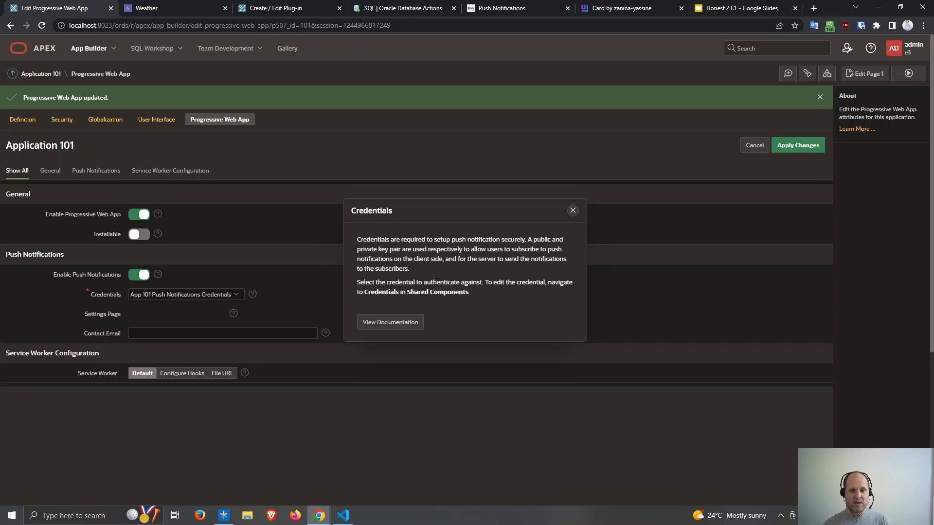
pyautogui.moveTo(357, 286); pyautogui.dragTo(426, 294)
pyautogui.click(570, 212)
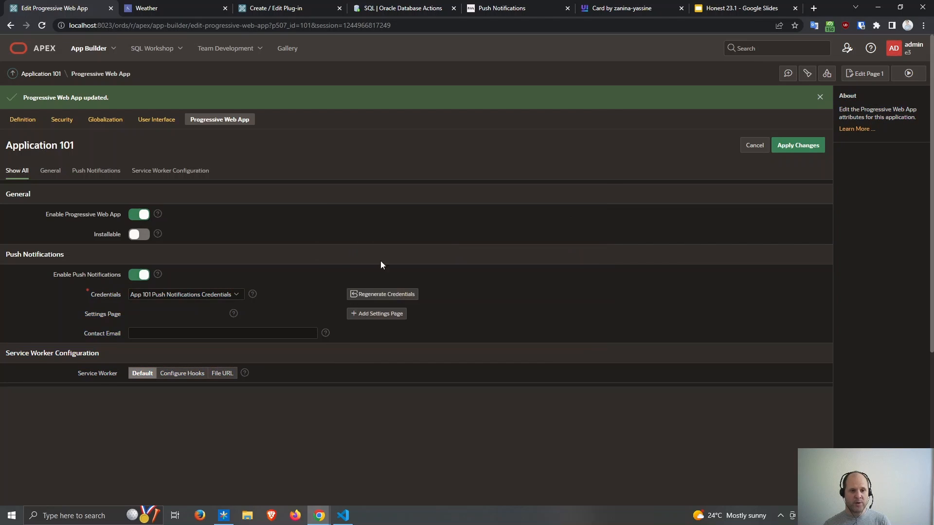
# - Find Credentials in Shared Components and open the App 101 Push Notifications Credentials web credential
pyautogui.click(832, 76)
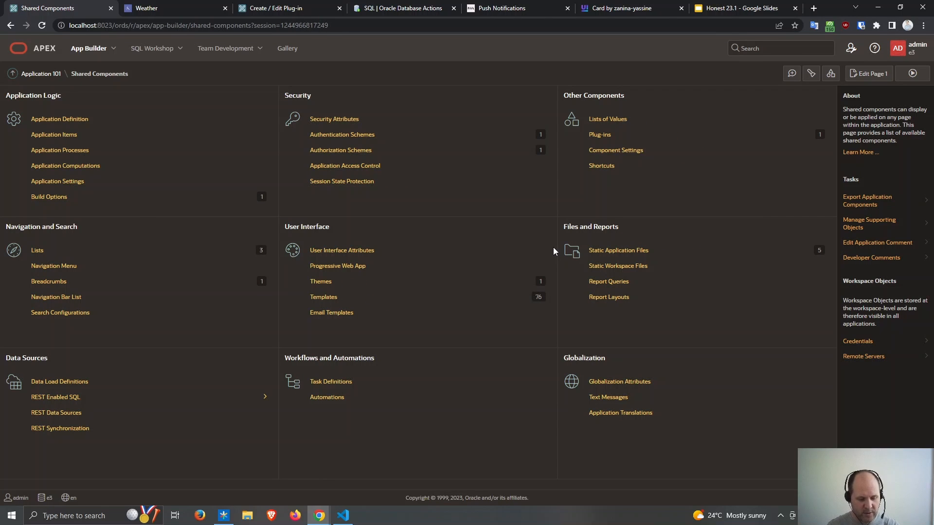
pyautogui.hotkey('ctrl', 'f')
pyautogui.write('cred')
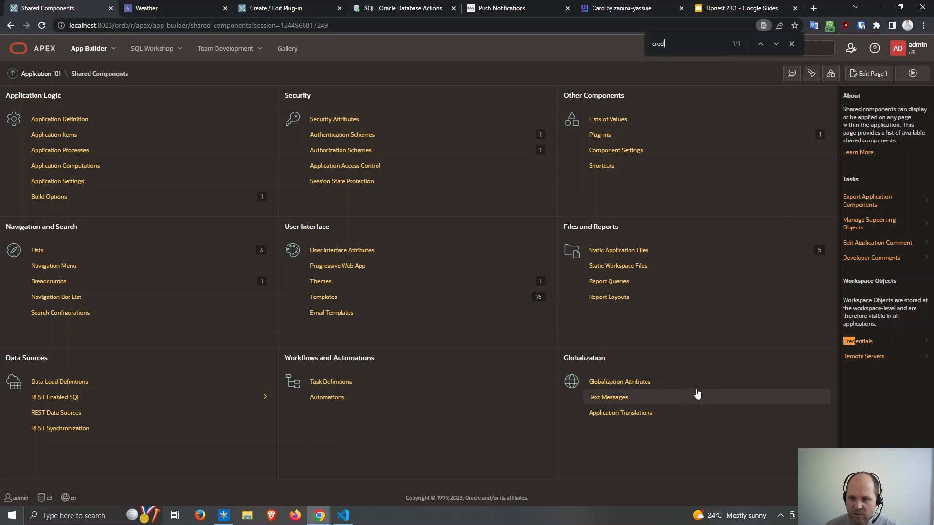
pyautogui.click(854, 343)
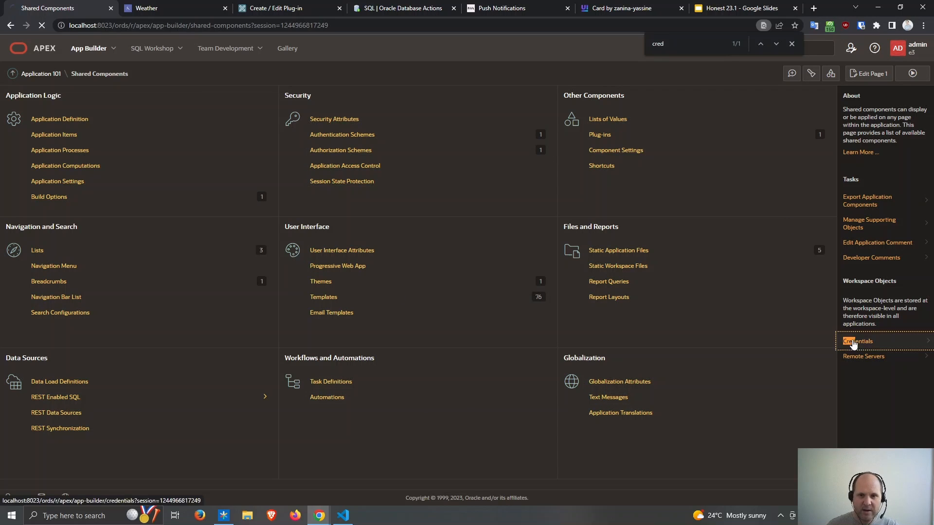
pyautogui.click(791, 45)
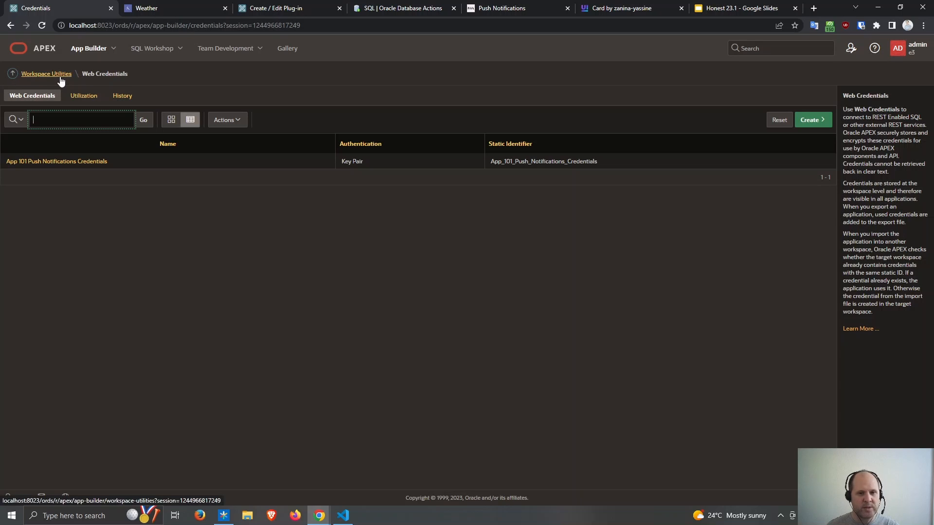
pyautogui.click(59, 164)
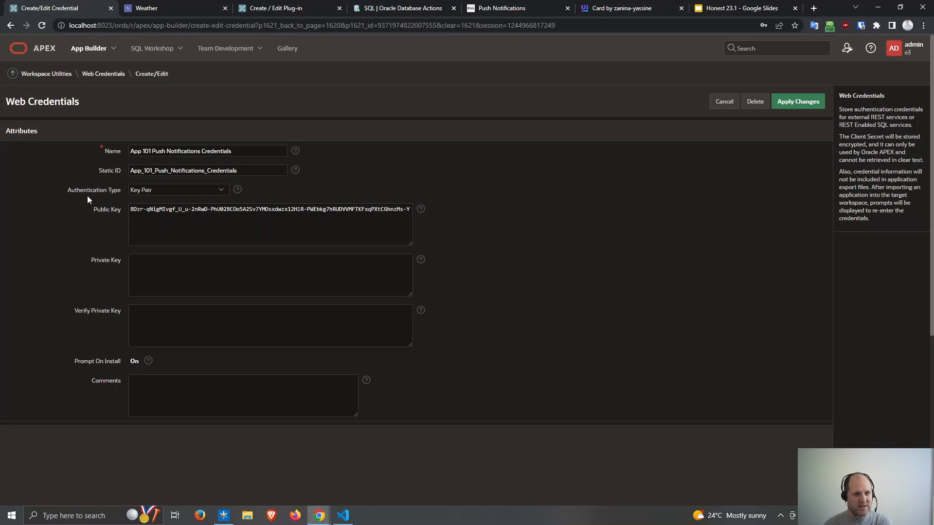
# - Examine the credential's authentication type options and read the help for Authentication Type and Prompt On Install
pyautogui.click(197, 189)
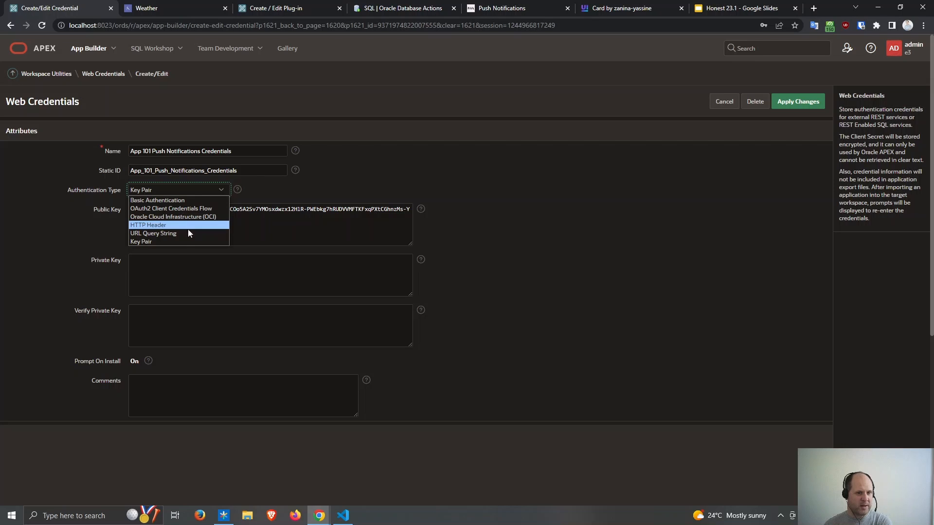
pyautogui.click(238, 192)
pyautogui.click(237, 191)
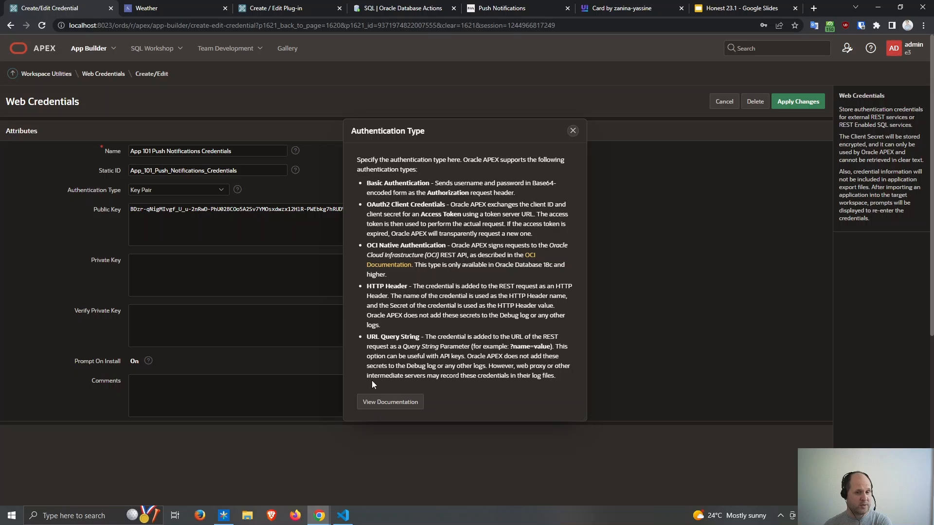
pyautogui.click(573, 131)
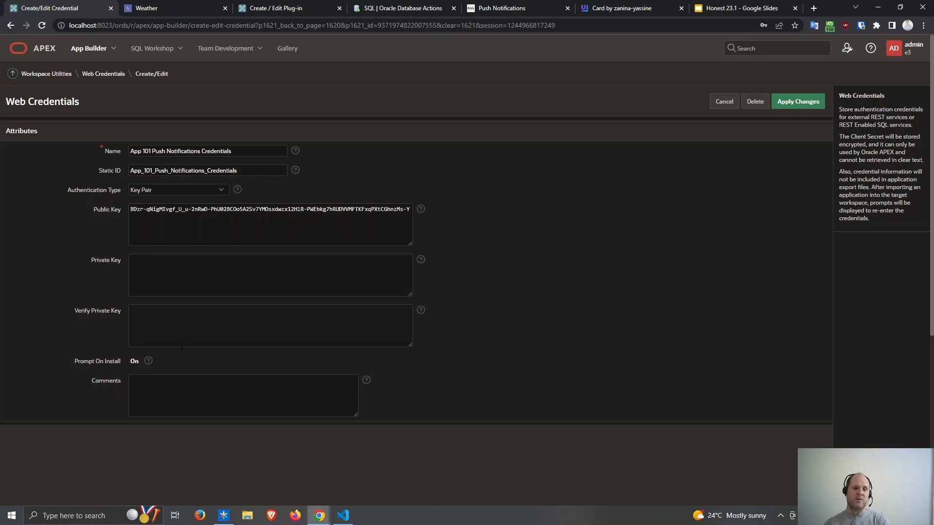
pyautogui.click(150, 362)
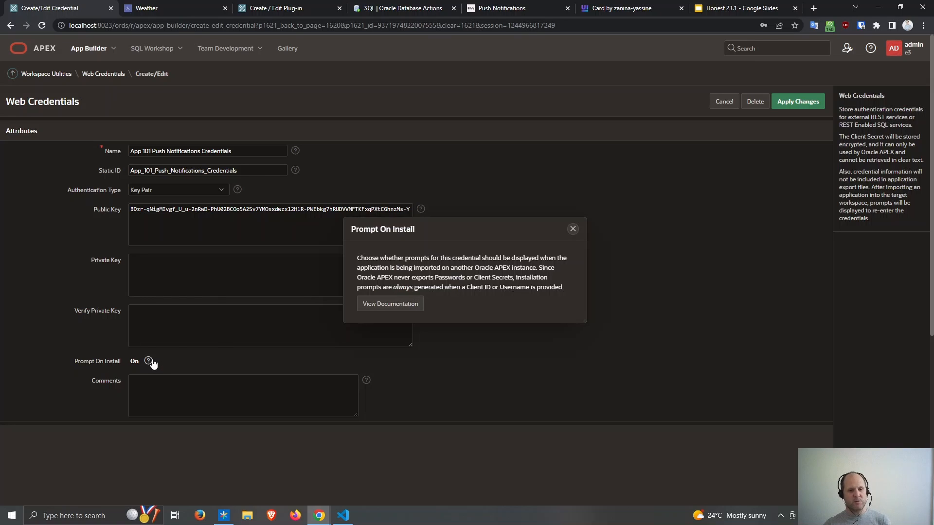
# - Read the Prompt On Install help text, close it, and check the credential's Prompt On Install setting
pyautogui.doubleClick(426, 257)
pyautogui.moveTo(399, 268); pyautogui.dragTo(538, 268)
pyautogui.click(573, 230)
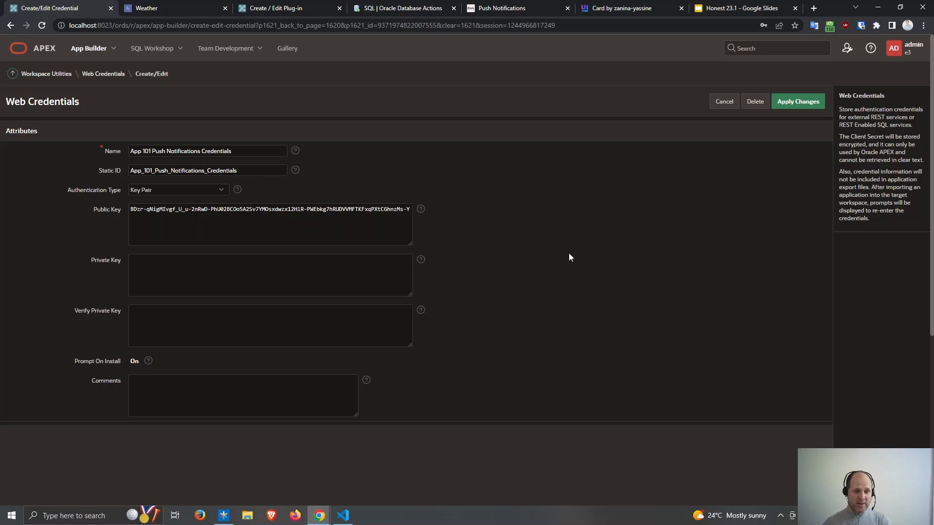
pyautogui.doubleClick(135, 361)
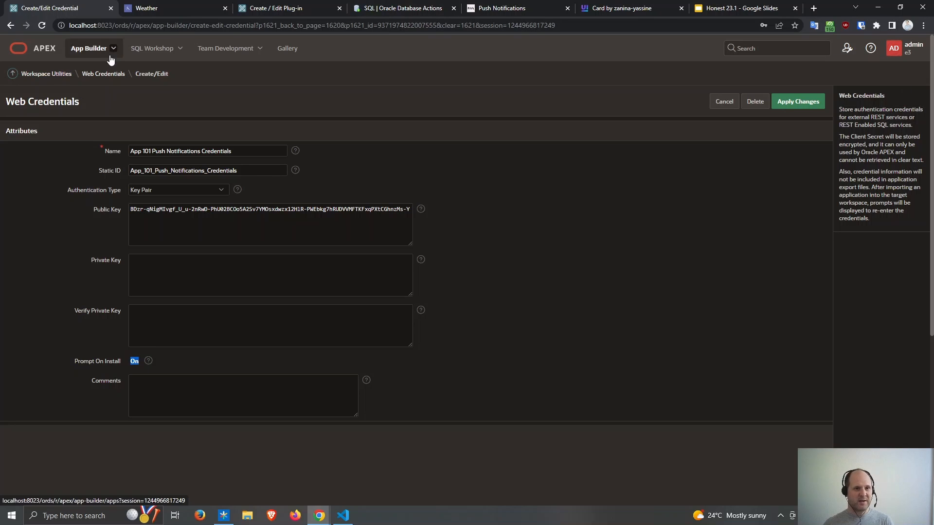
# - Go from the running Weather app back to Application 101's definition and open its Progressive Web App push notification settings
pyautogui.click(146, 9)
pyautogui.click(339, 496)
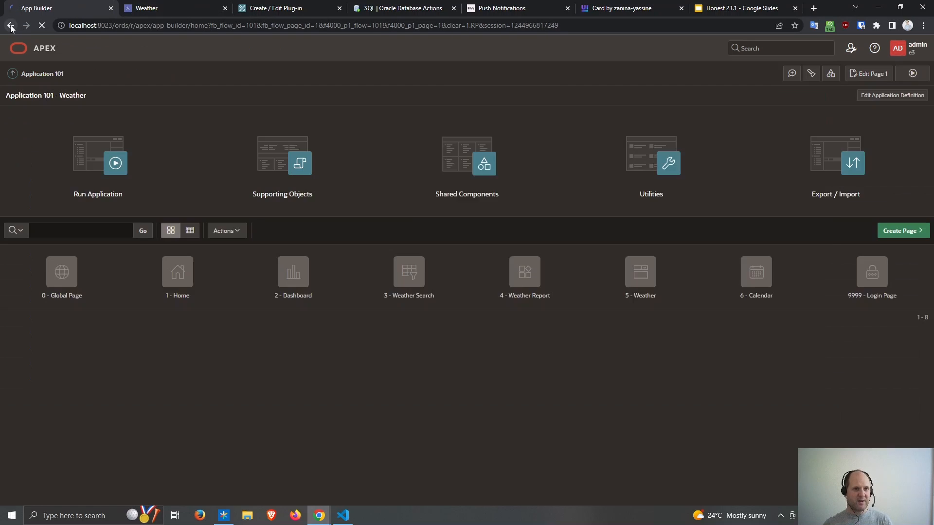
pyautogui.click(778, 96)
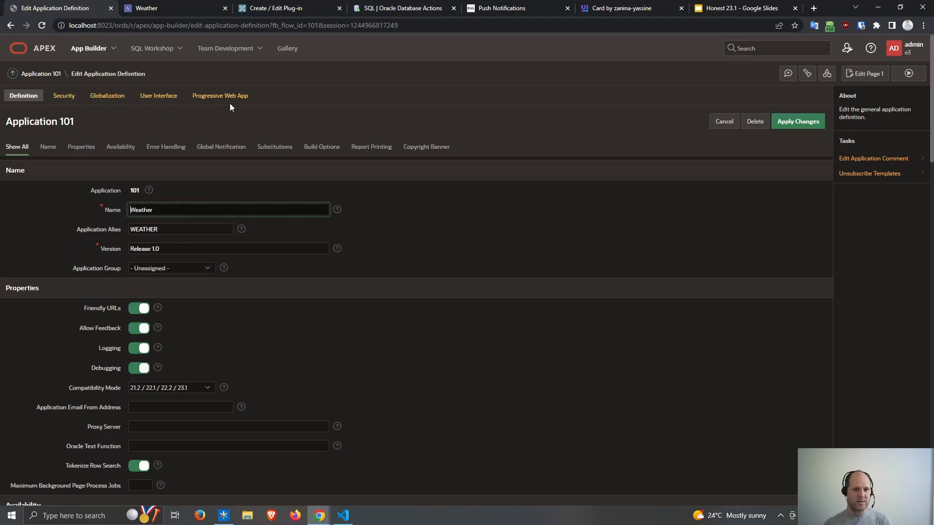
pyautogui.click(228, 97)
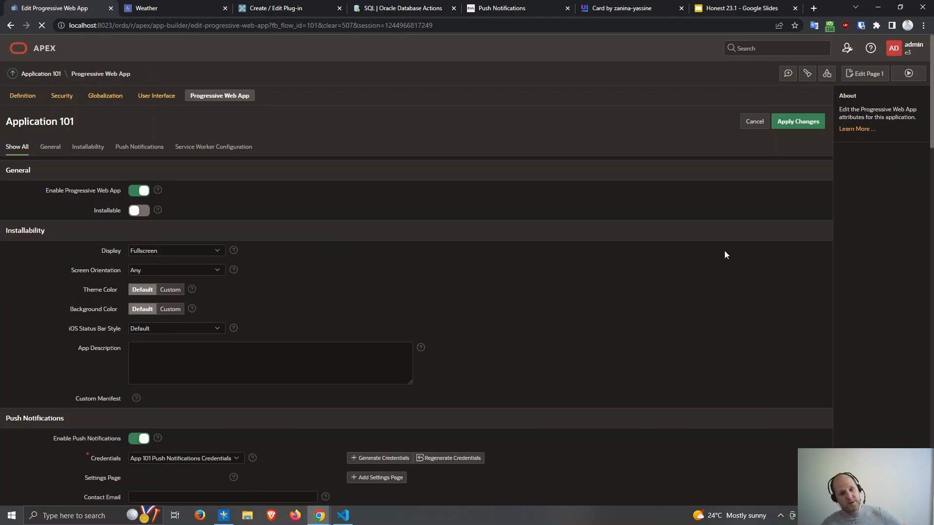
pyautogui.scroll(-6, 541, 343)
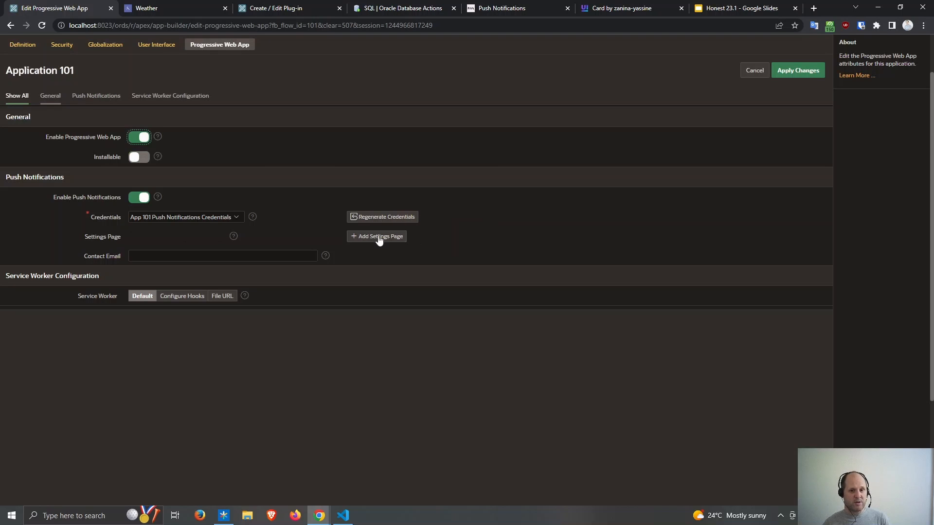
# - Add a push notifications settings page numbered 20010 together with a new user settings page numbered 20000
pyautogui.click(379, 238)
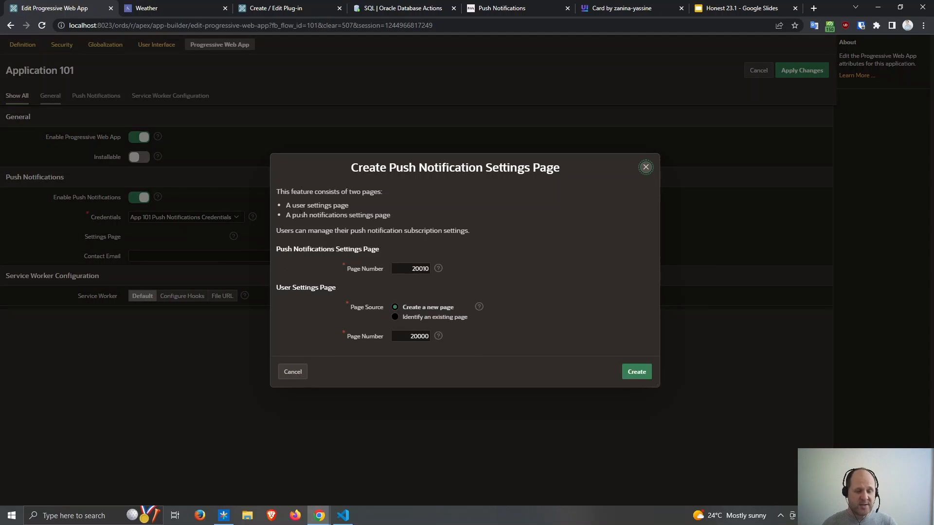
pyautogui.moveTo(283, 205); pyautogui.dragTo(366, 206)
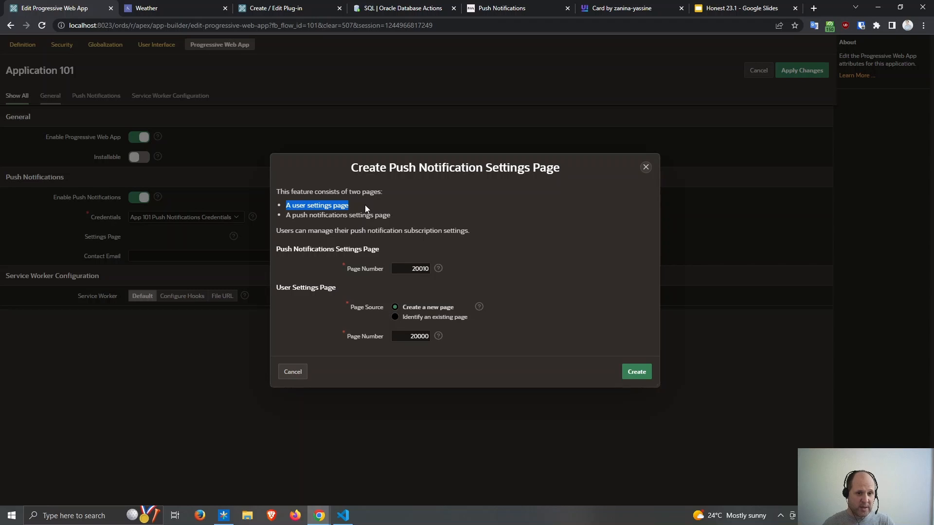
pyautogui.moveTo(284, 215); pyautogui.dragTo(425, 217)
pyautogui.click(299, 200)
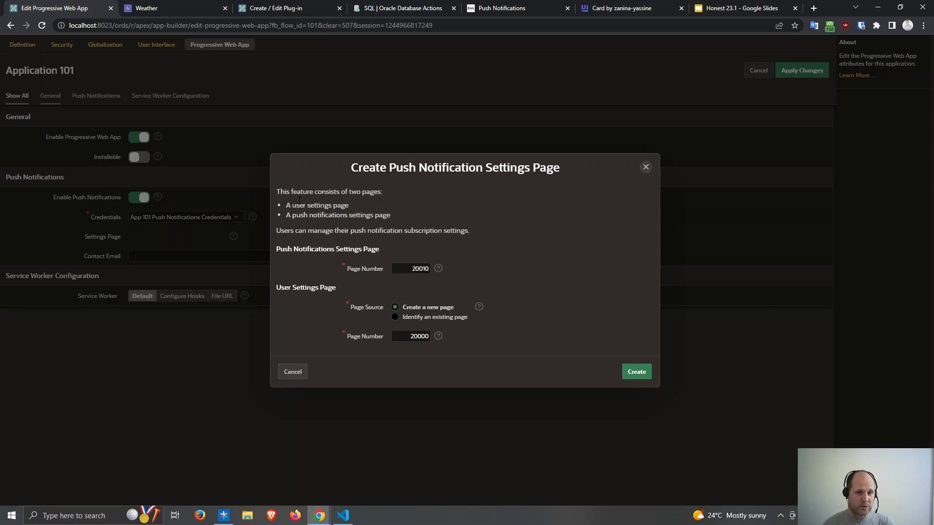
pyautogui.moveTo(279, 204); pyautogui.dragTo(353, 201)
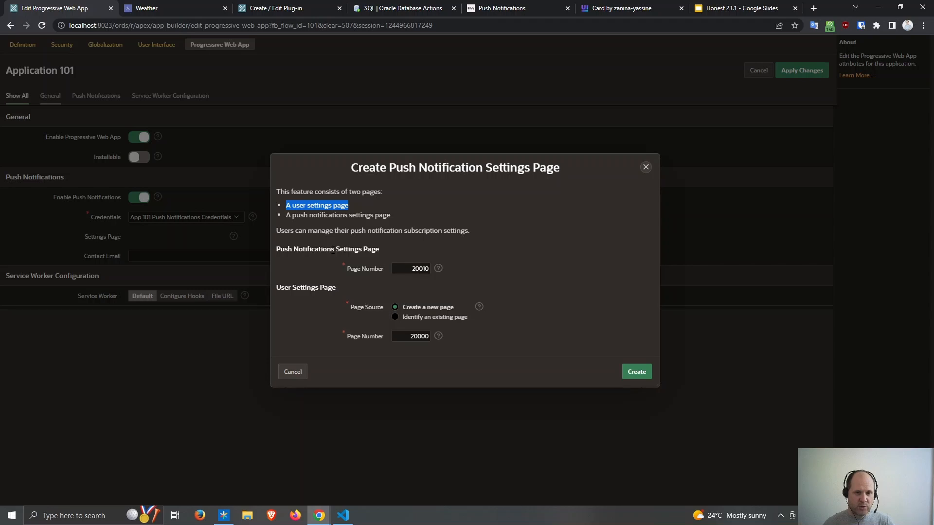
pyautogui.click(321, 212)
pyautogui.moveTo(296, 205); pyautogui.dragTo(332, 205)
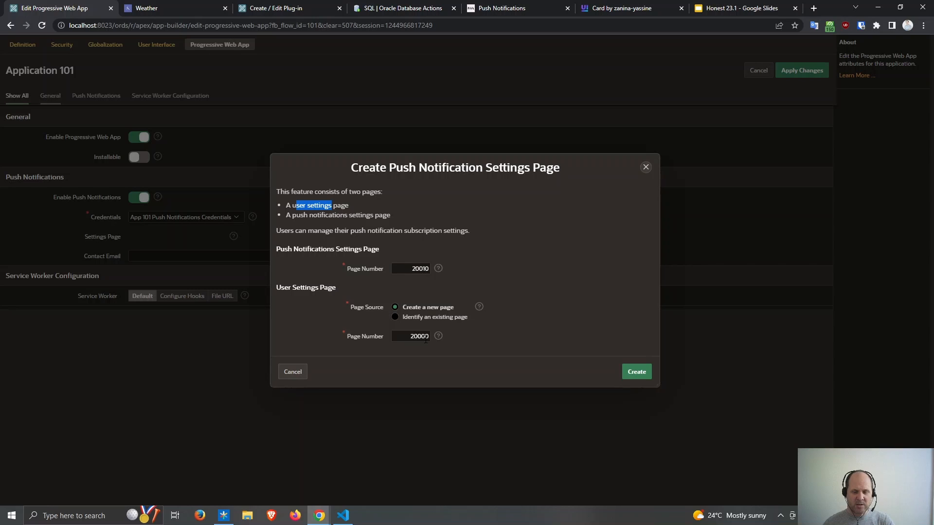
pyautogui.click(311, 218)
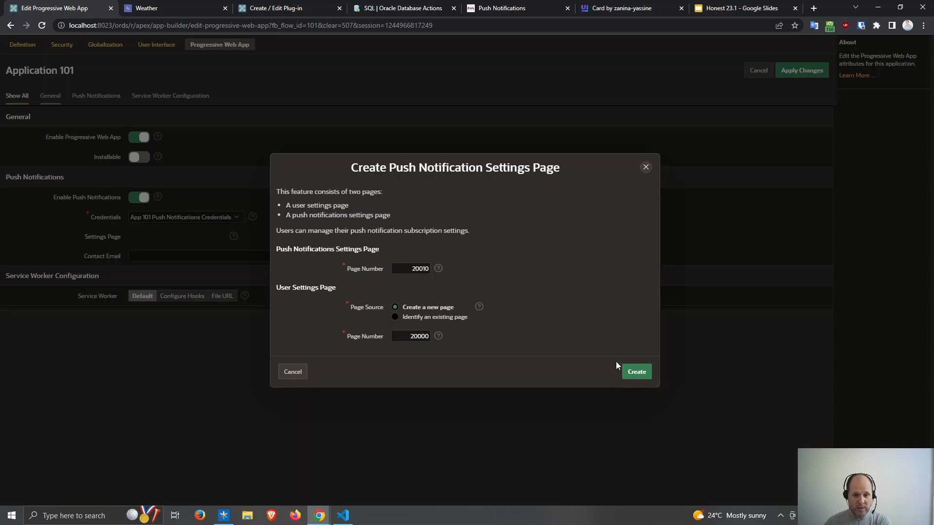
pyautogui.click(634, 372)
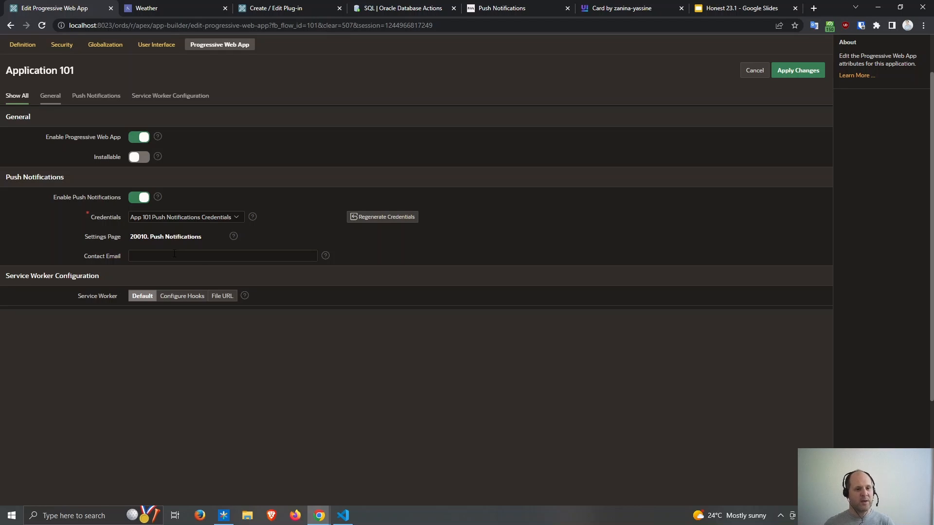
# - Fill in the push notifications contact email with placeholder text and apply the Progressive Web App changes
pyautogui.click(151, 257)
pyautogui.write('swdwasegtrrdtdtrehtrjyjg')
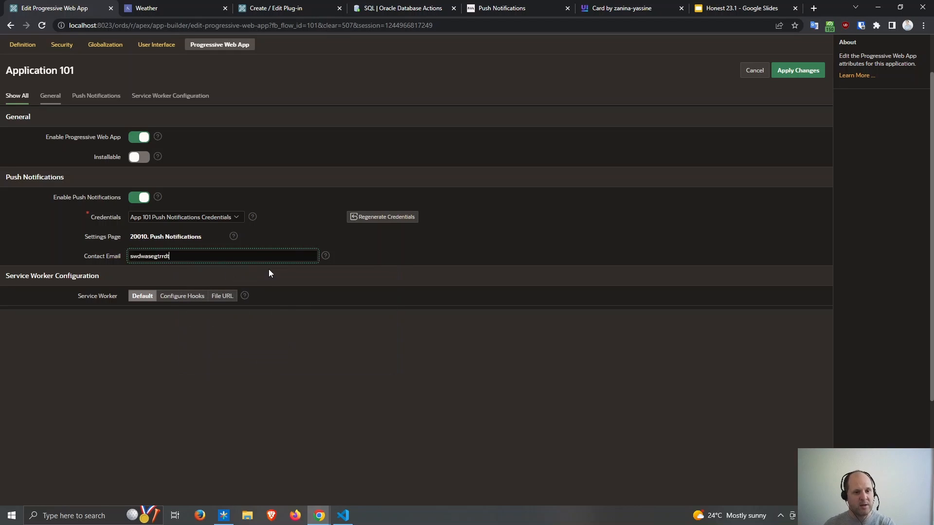
pyautogui.click(795, 73)
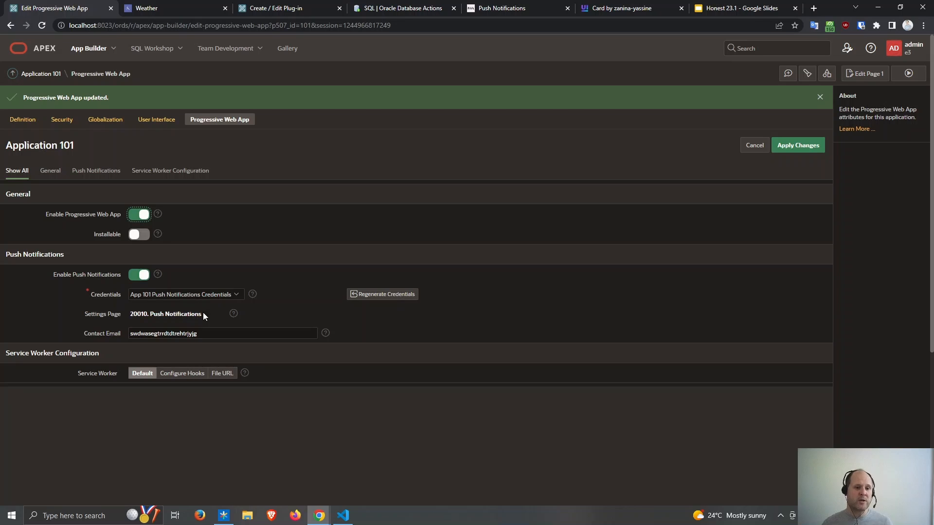
# - Reload the running Weather app and open the signed-in user's Settings
pyautogui.click(158, 11)
pyautogui.press('F5')
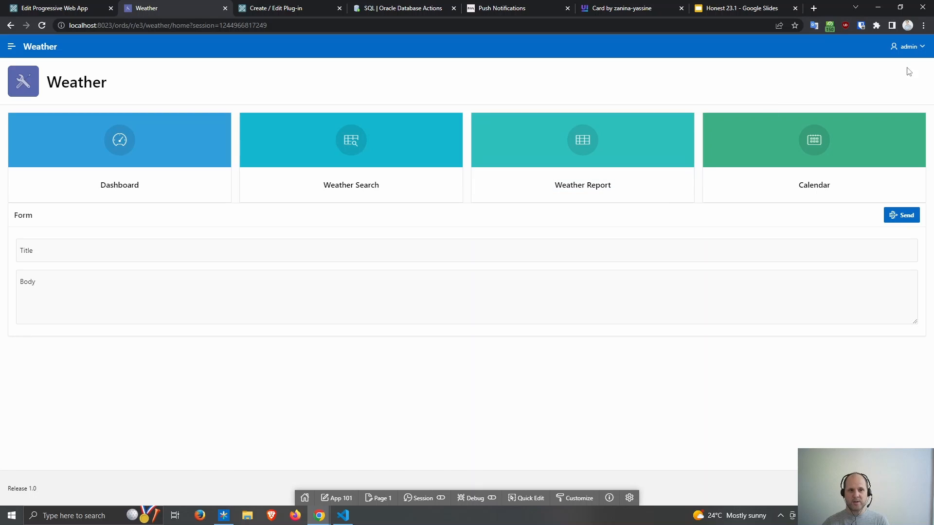
pyautogui.click(919, 49)
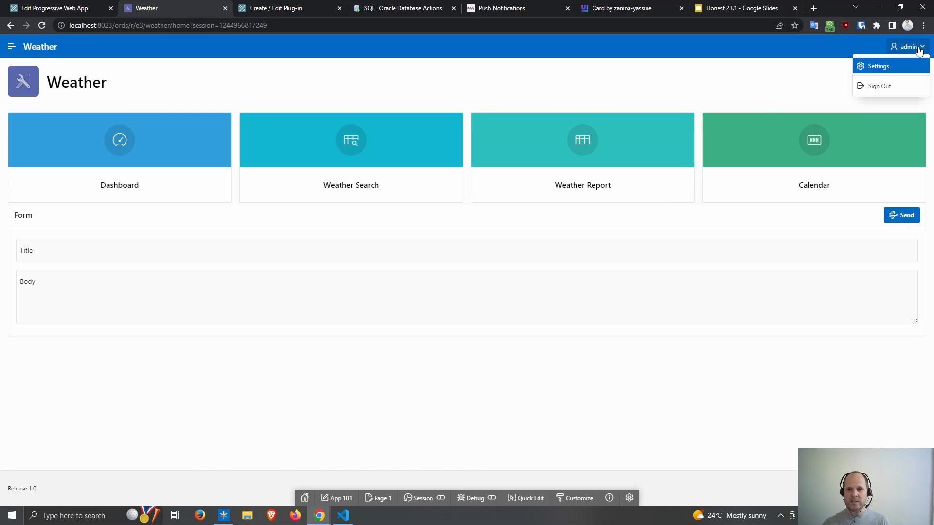
pyautogui.click(890, 68)
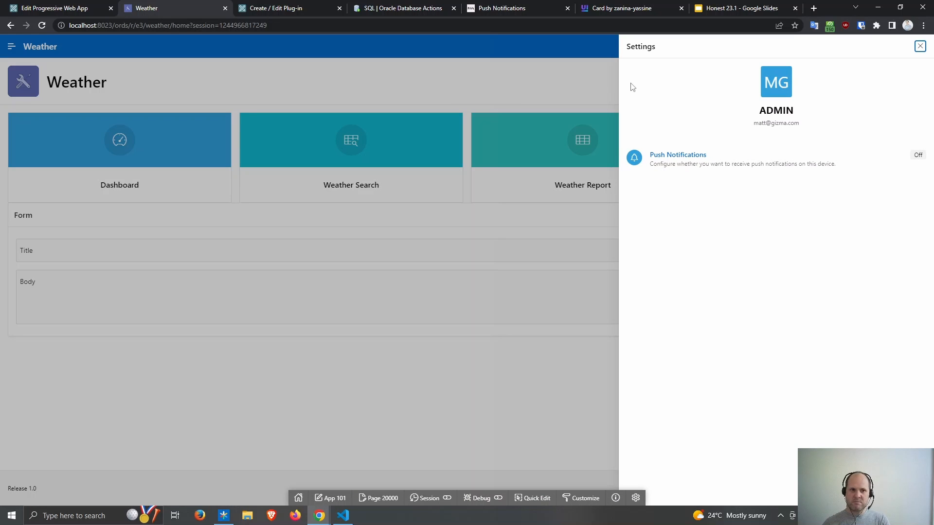
# - Compare the APEX account profile with the name and email displayed in the Weather app's user Settings
pyautogui.click(29, 8)
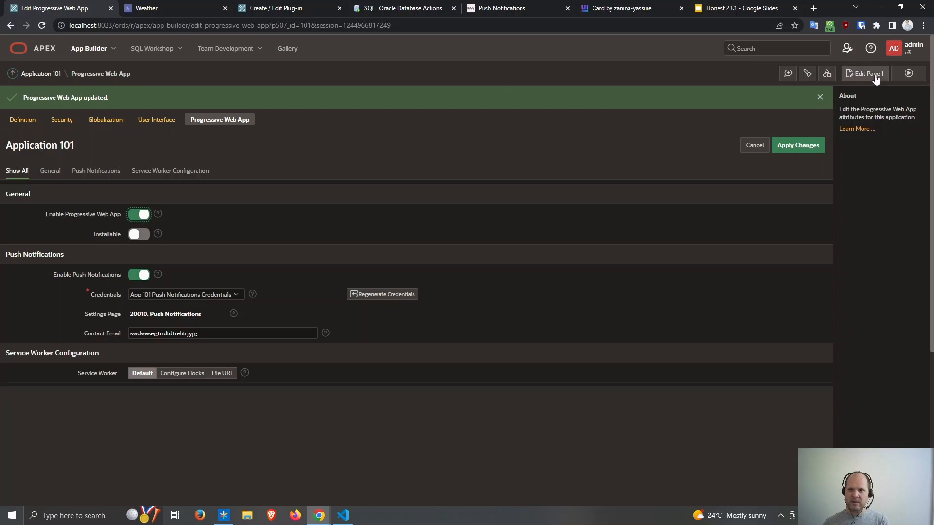
pyautogui.click(900, 48)
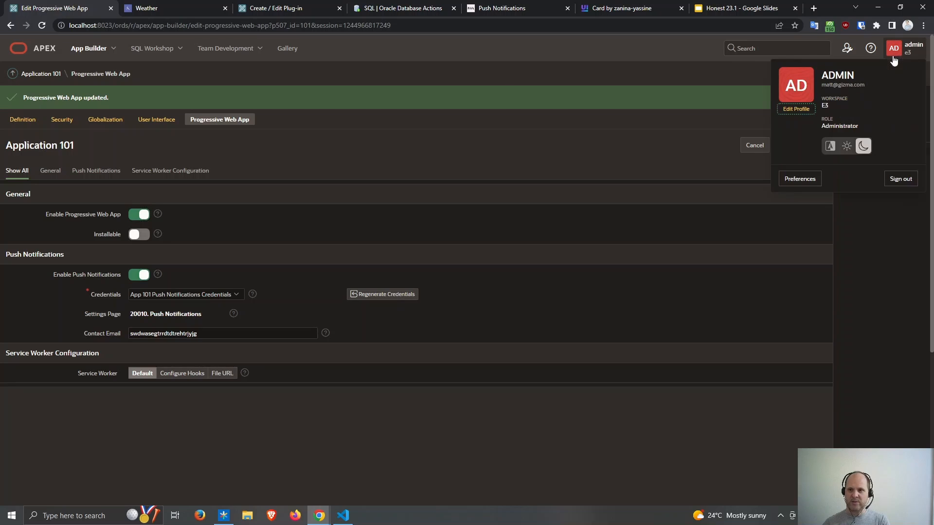
pyautogui.click(171, 9)
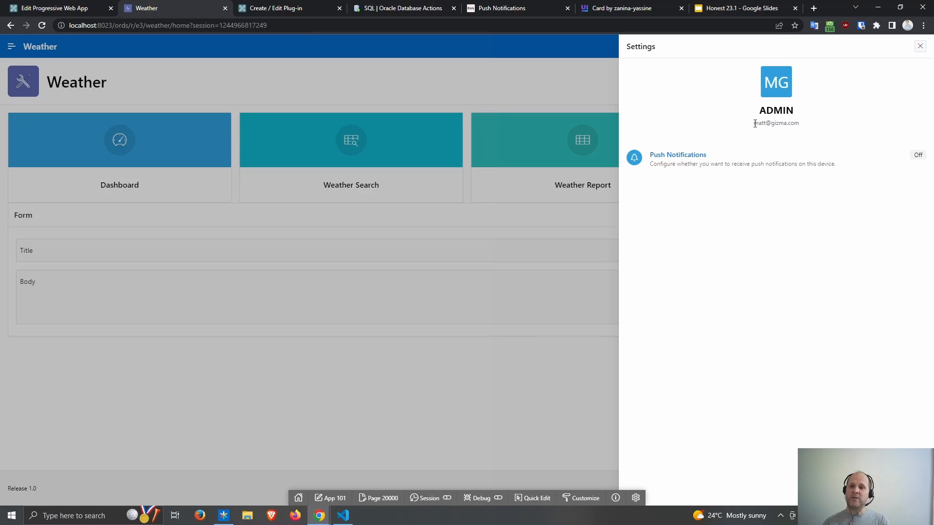
pyautogui.moveTo(771, 124); pyautogui.dragTo(777, 126)
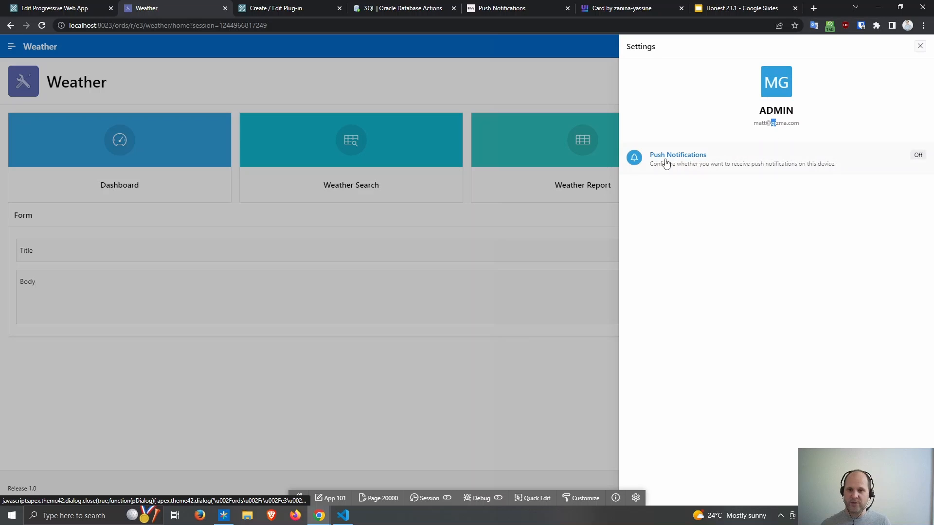
# - Open the Push Notifications user settings, read the note about enabling each device, and close the settings
pyautogui.click(694, 165)
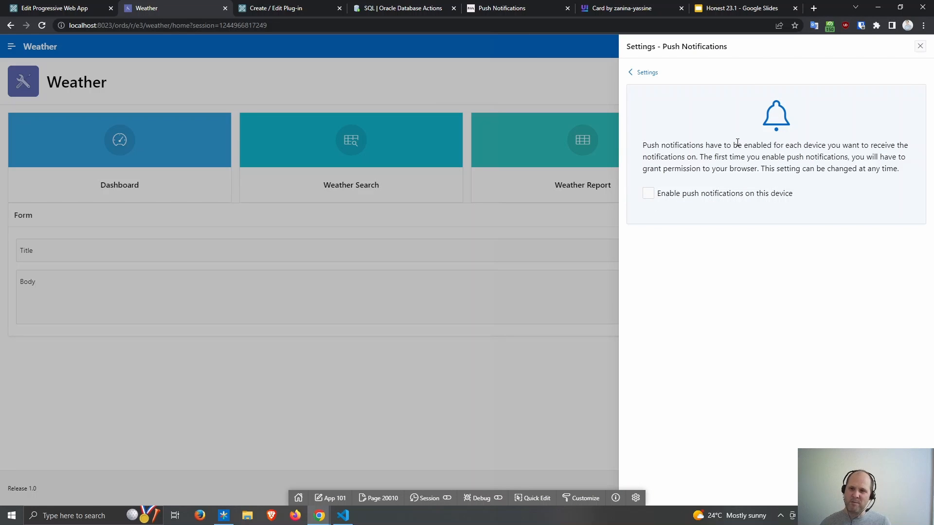
pyautogui.moveTo(788, 145); pyautogui.dragTo(837, 145)
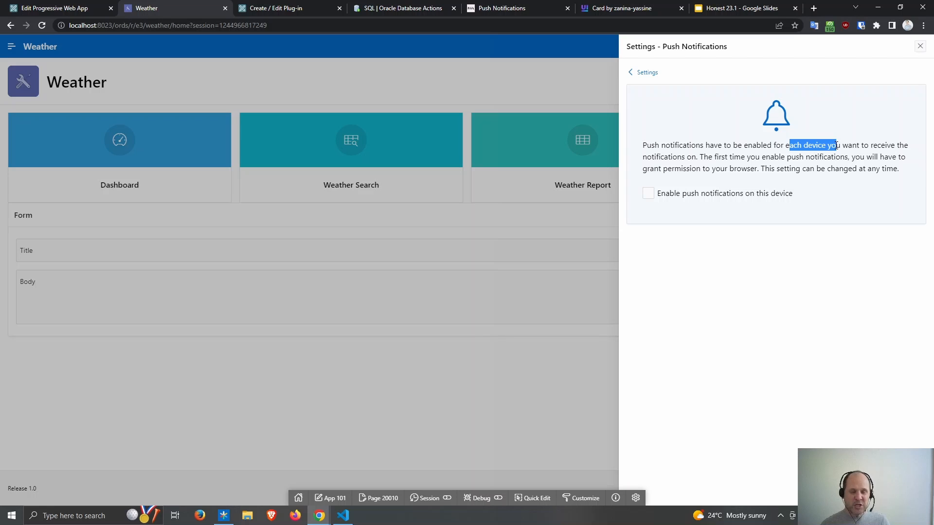
pyautogui.click(920, 46)
# - Try to enable push notifications on this device from the Weather app's user settings
pyautogui.click(917, 47)
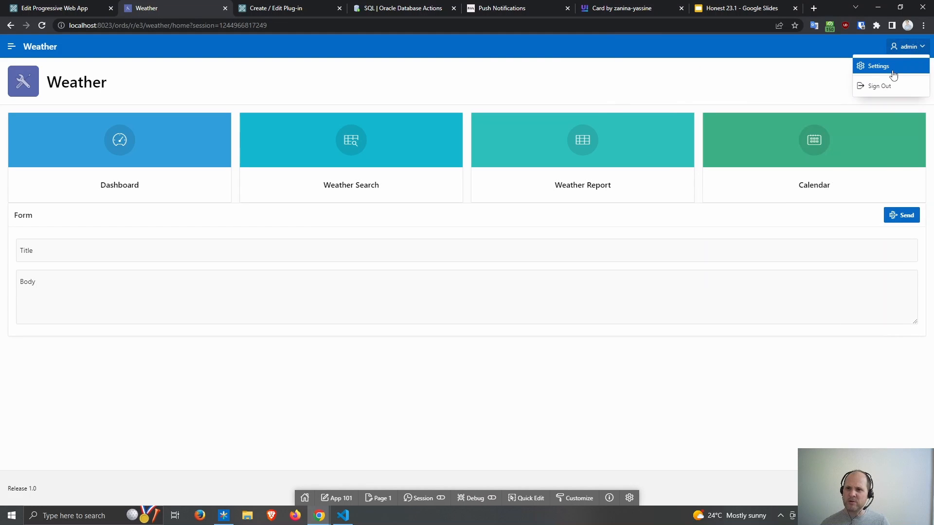
pyautogui.click(892, 69)
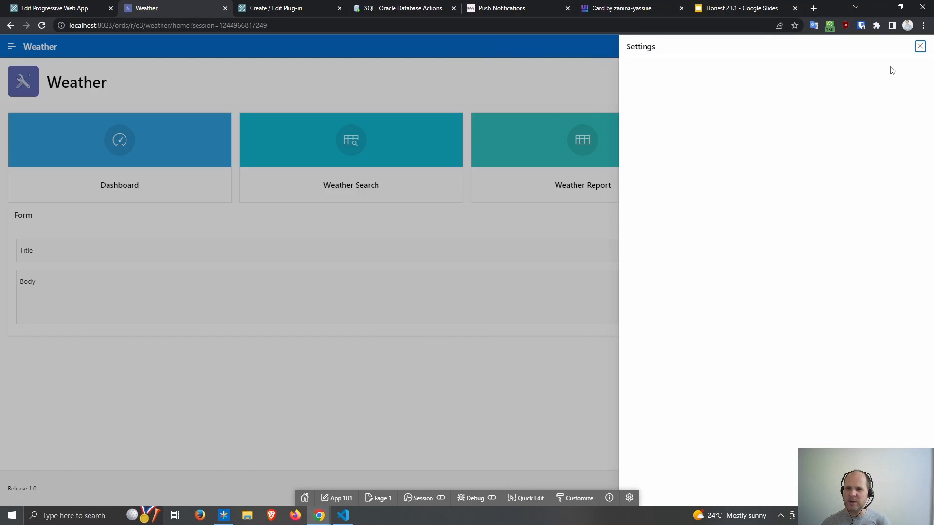
pyautogui.click(660, 167)
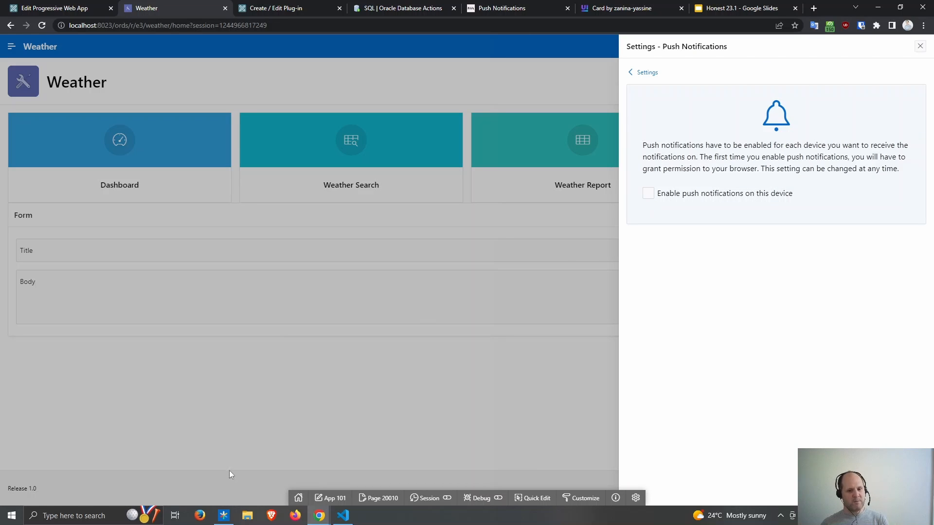
pyautogui.moveTo(314, 519)
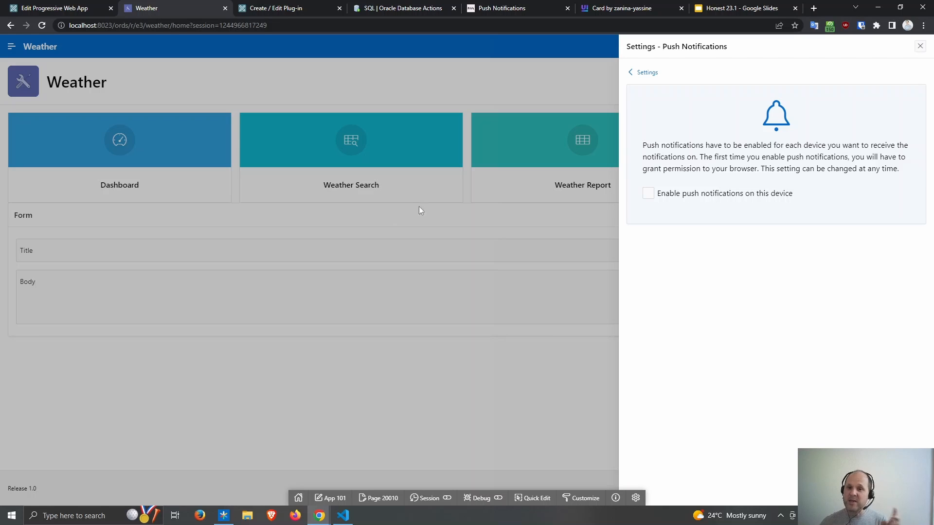
pyautogui.click(648, 201)
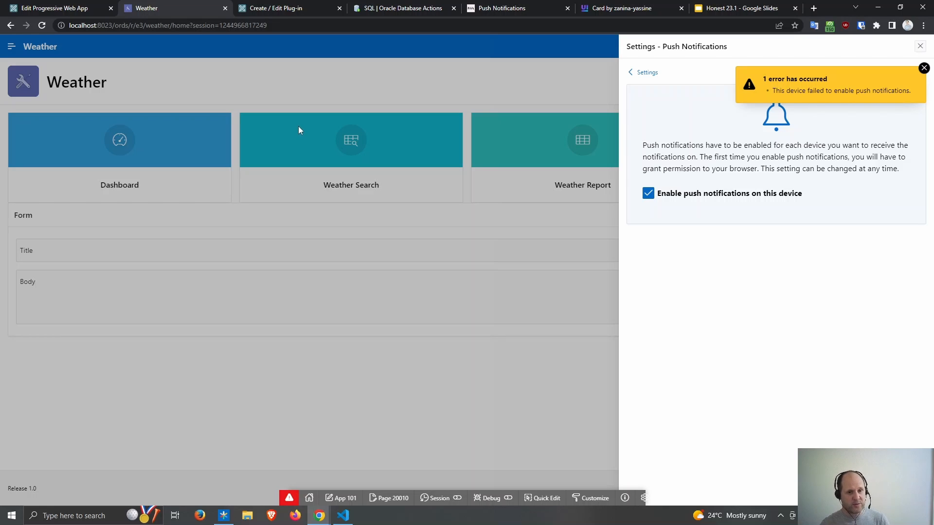
# - Allow notifications for localhost:8023 in the browser's site permissions and reload the Weather home page
pyautogui.click(60, 25)
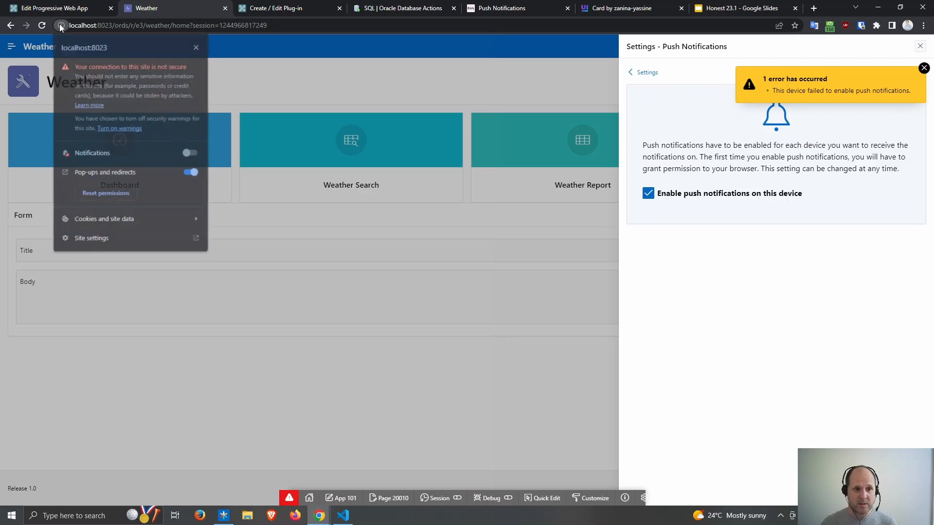
pyautogui.click(191, 152)
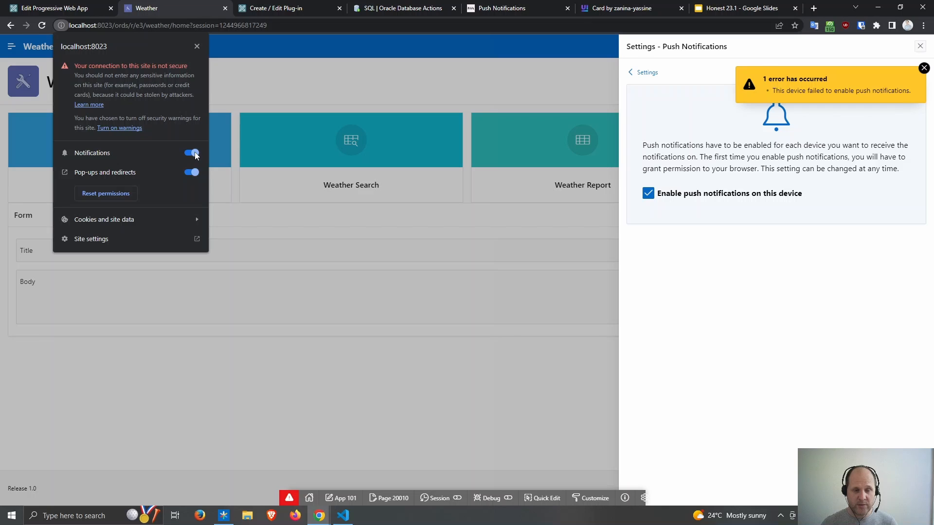
pyautogui.click(316, 86)
pyautogui.click(207, 45)
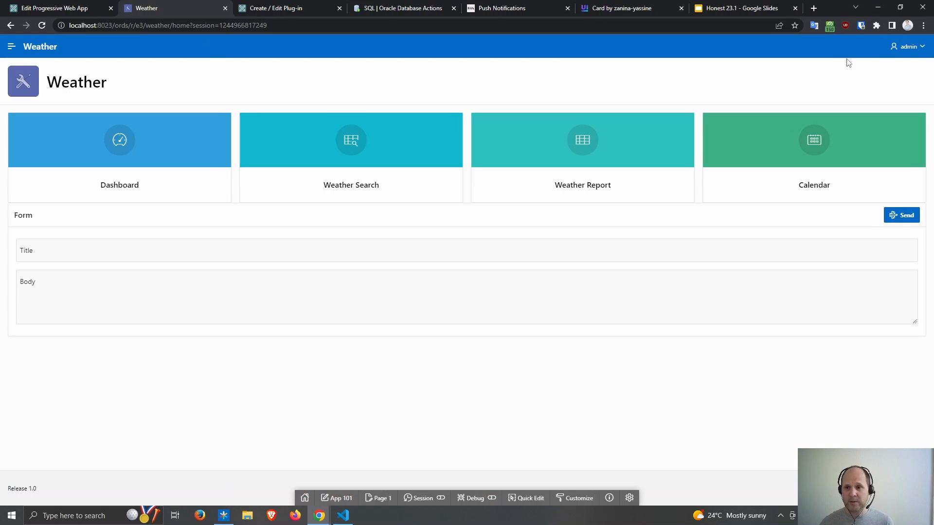
# - Enable push notifications on this device in the Weather app's user settings and close the settings
pyautogui.click(910, 46)
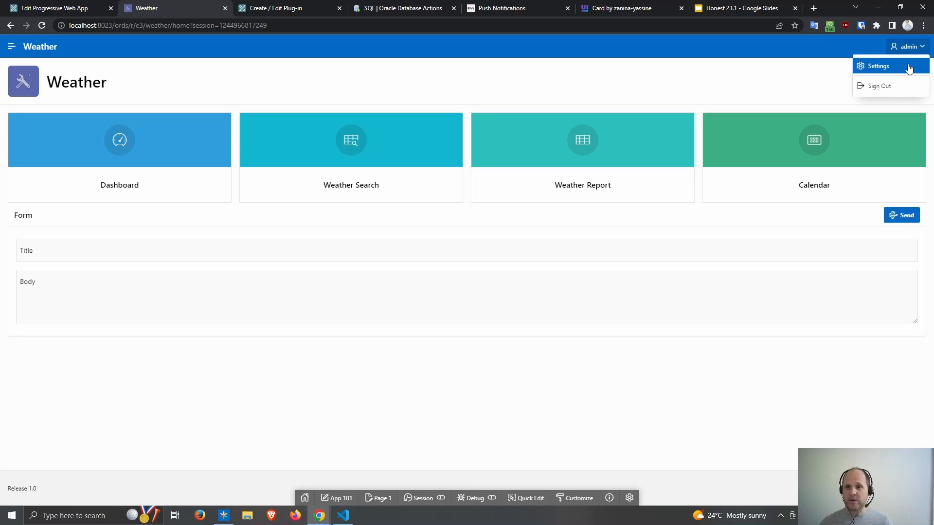
pyautogui.click(908, 66)
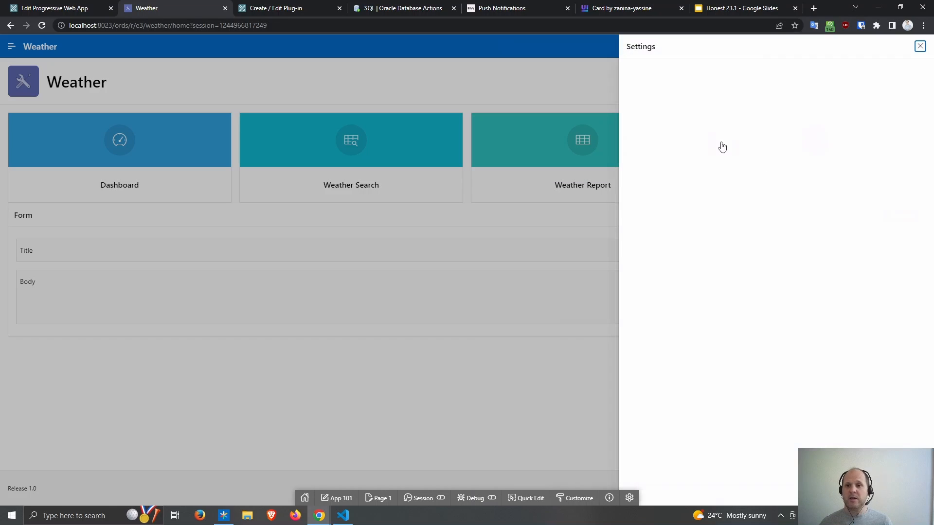
pyautogui.click(686, 162)
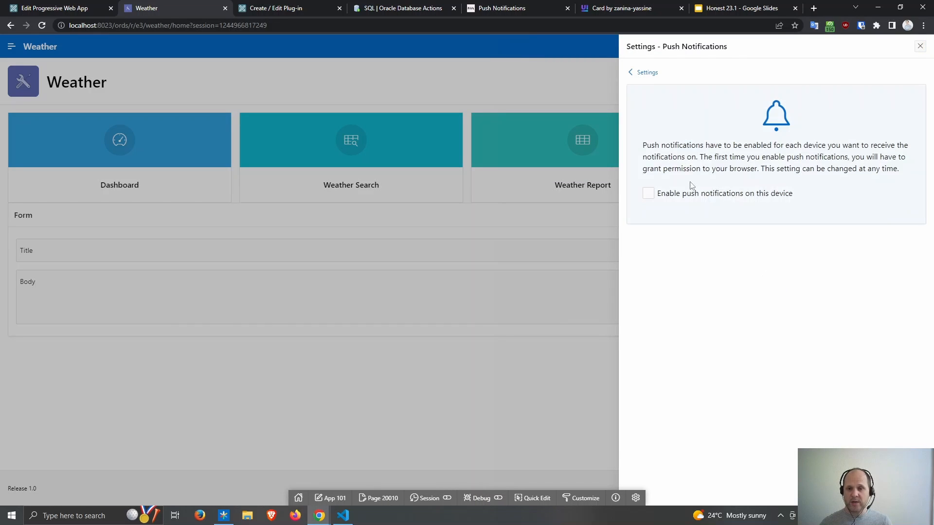
pyautogui.click(689, 193)
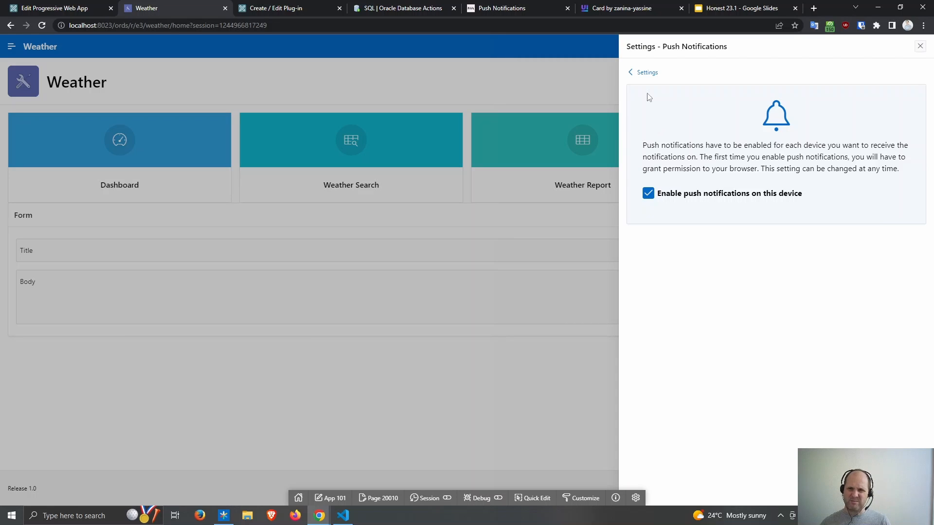
pyautogui.click(643, 73)
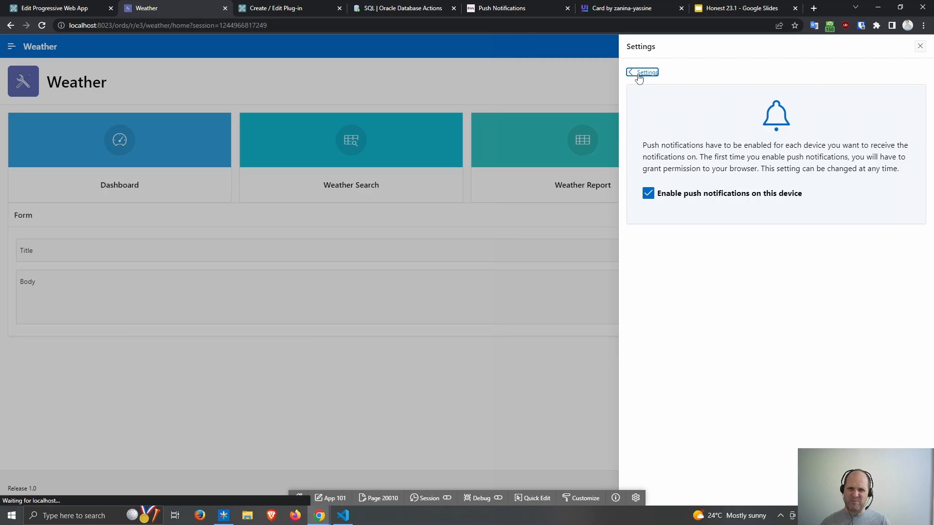
pyautogui.click(919, 46)
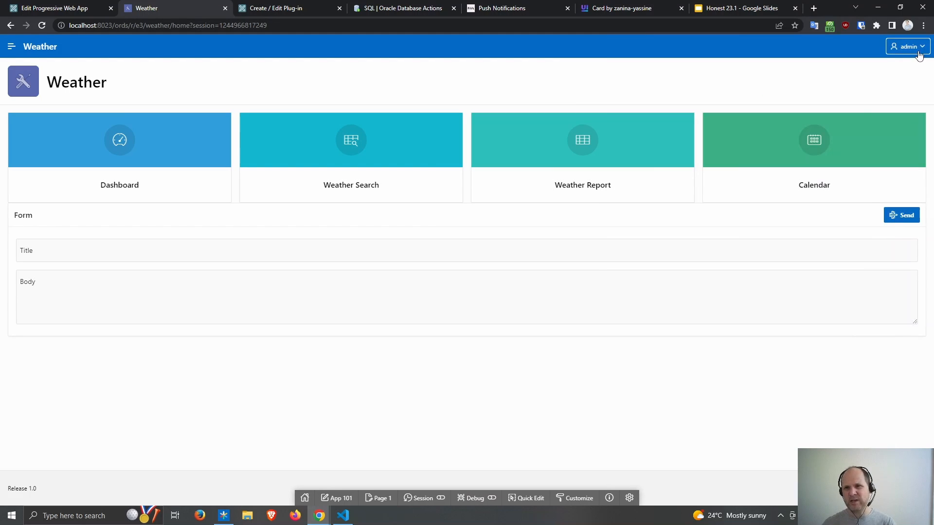
# - Open the Weather home page in Page Designer and copy the favorited APEX_APPL_PUSH_SUBSCRIPTIONS query from the clipboard history
pyautogui.click(70, 9)
pyautogui.click(153, 10)
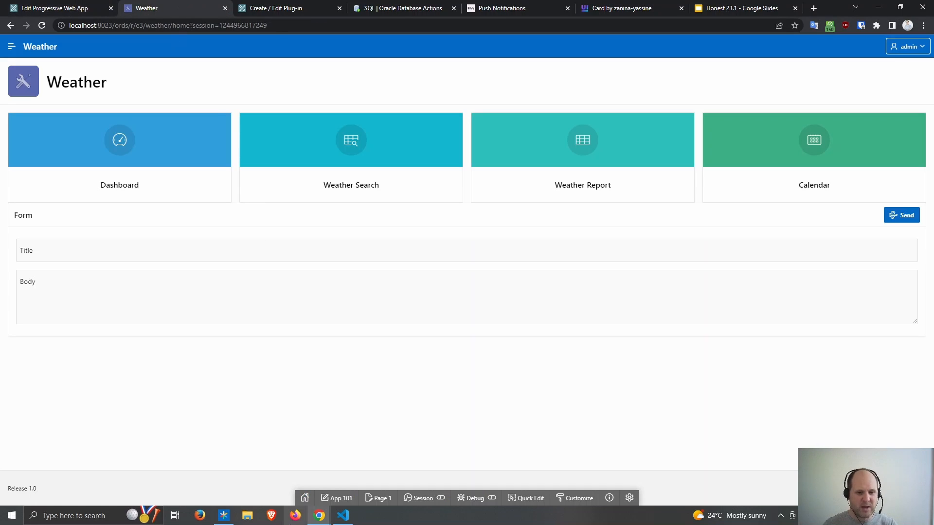
pyautogui.click(373, 500)
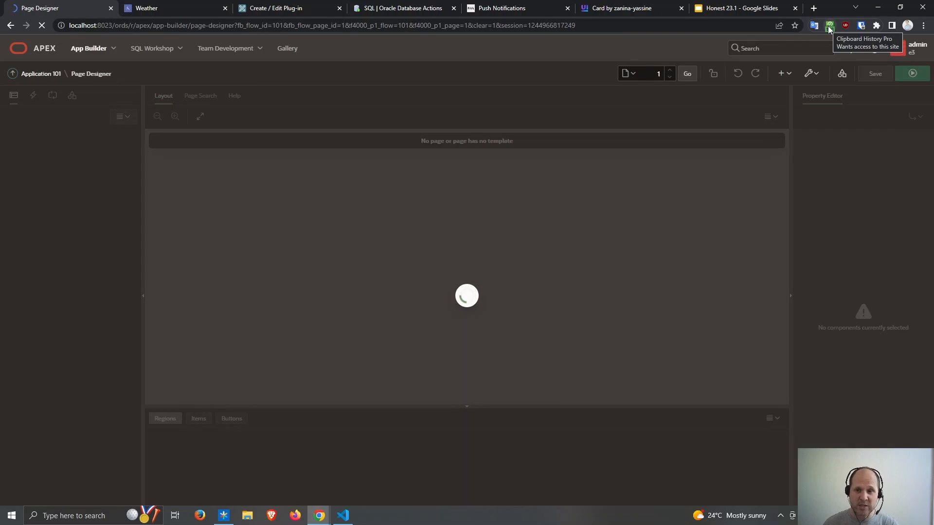
pyautogui.click(829, 26)
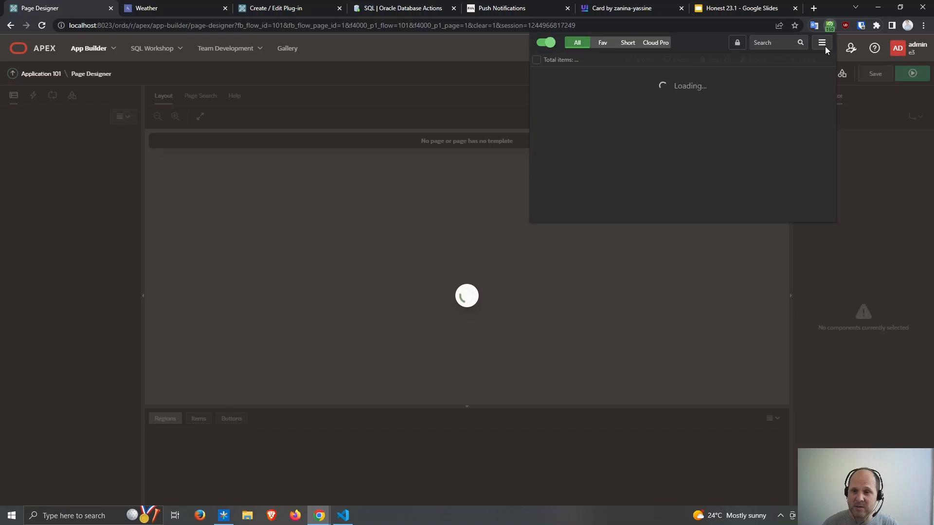
pyautogui.click(605, 44)
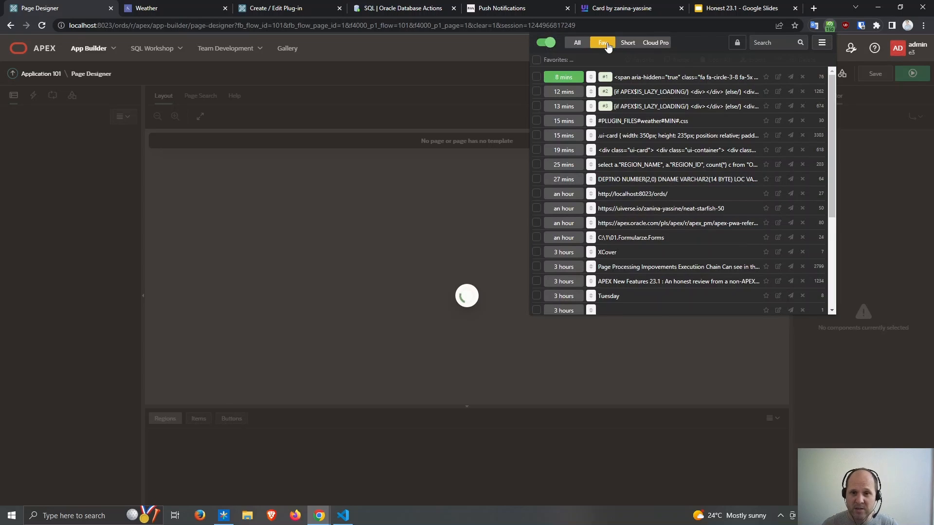
pyautogui.click(672, 139)
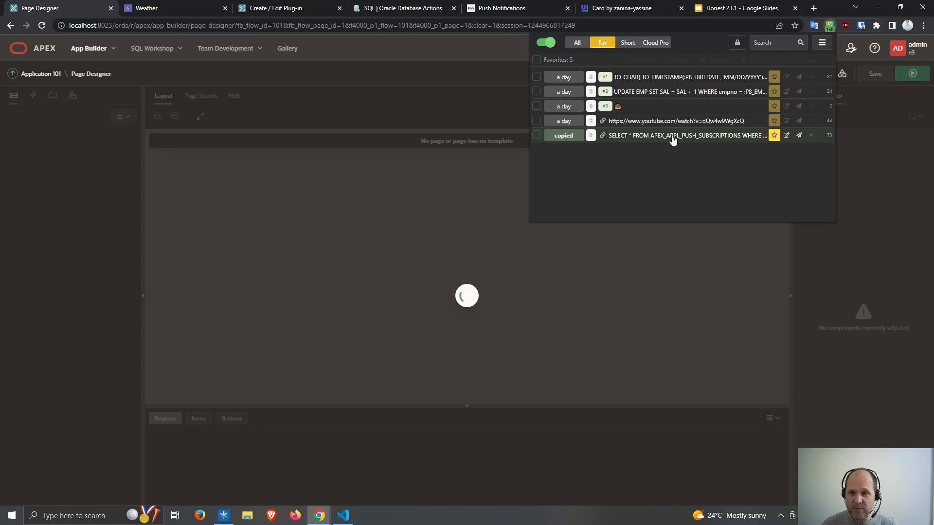
pyautogui.click(365, 105)
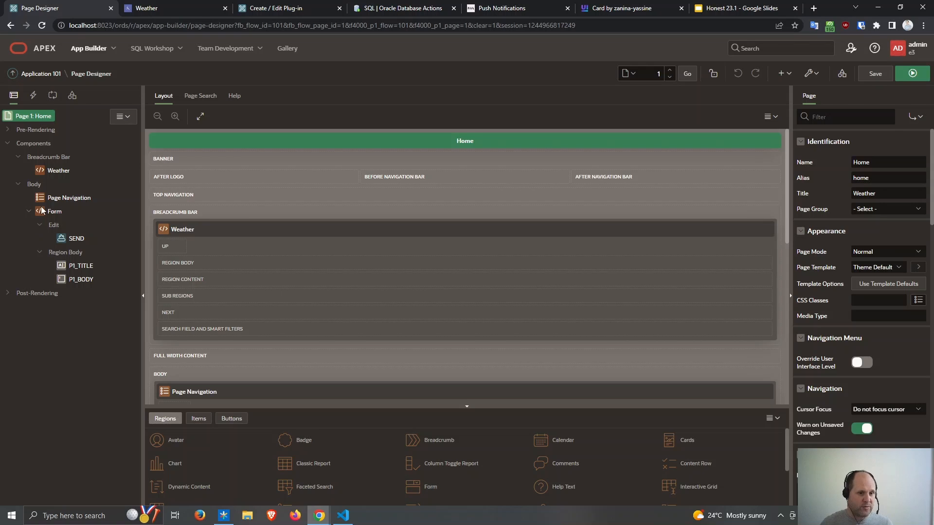
# - Add a new region titled Subs to the Body of the Home page
pyautogui.click(44, 211)
pyautogui.rightClick(48, 210)
pyautogui.rightClick(50, 185)
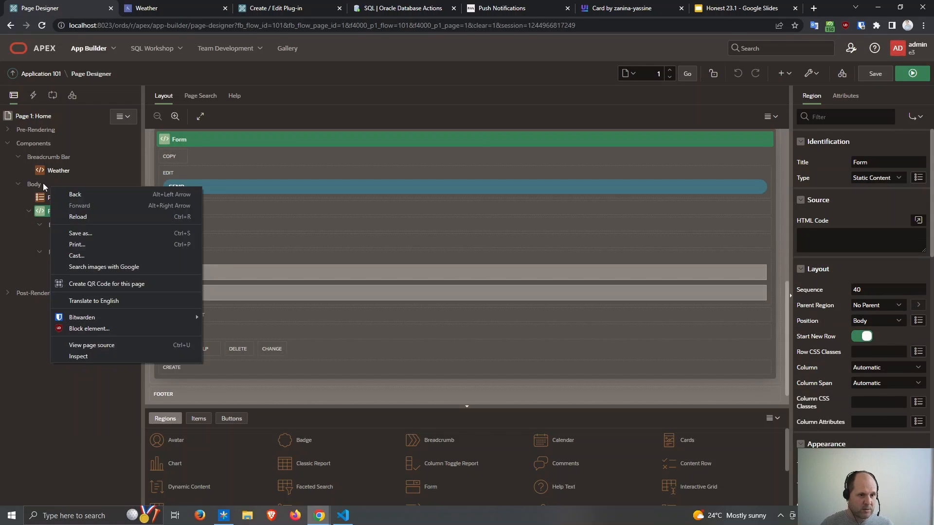
pyautogui.rightClick(43, 184)
pyautogui.click(65, 191)
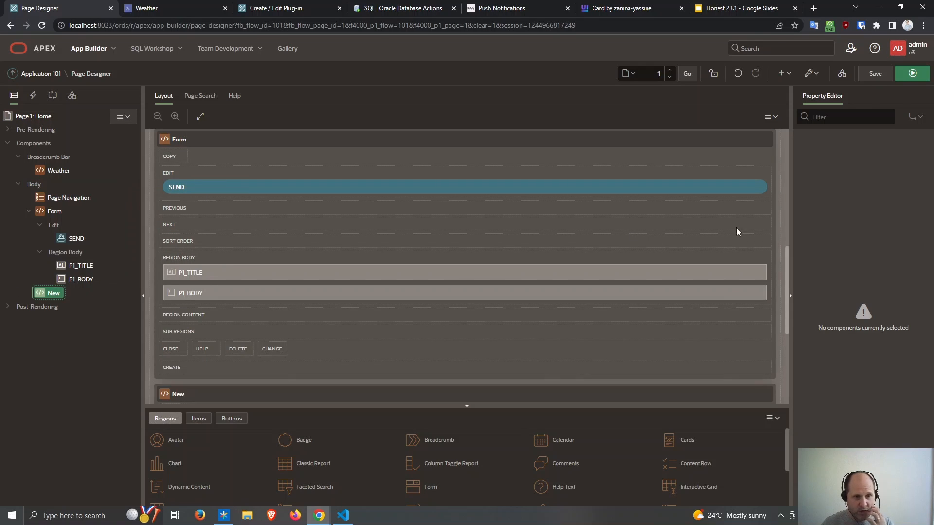
pyautogui.write('Subs')
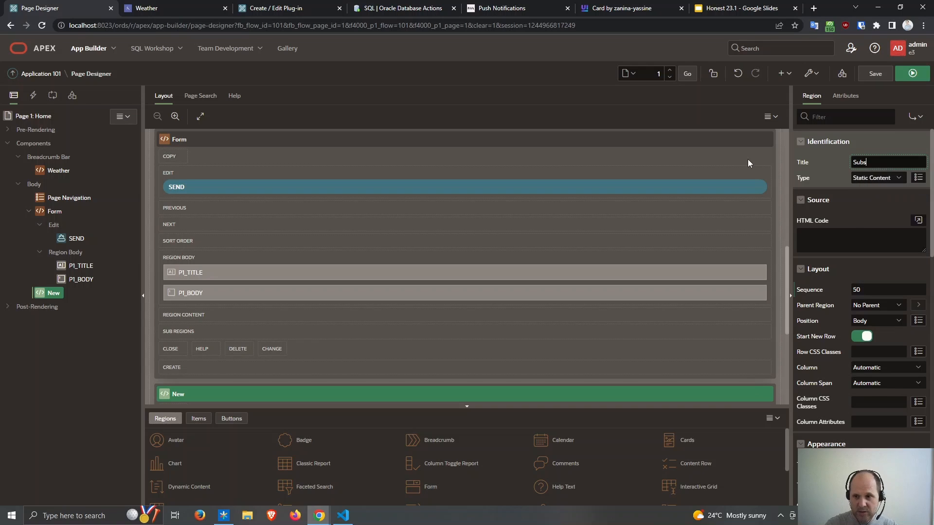
# - Make the Subs region an Interactive Report with the SQL Query source SELECT * FROM APEX_APPL_PUSH_SUBSCRIPTIONS WHERE application_id = :APP_ID
pyautogui.click(878, 182)
pyautogui.press('i')
pyautogui.press('i')
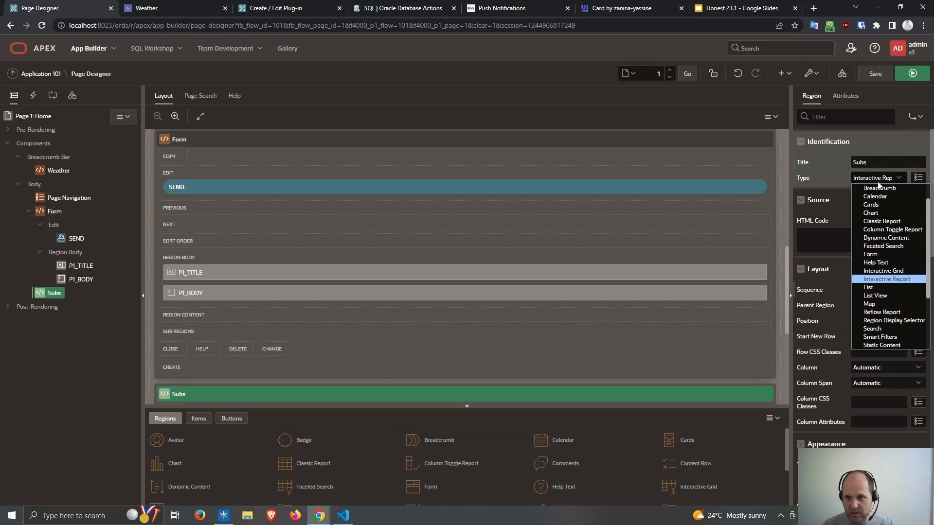
pyautogui.press('Return')
pyautogui.click(878, 183)
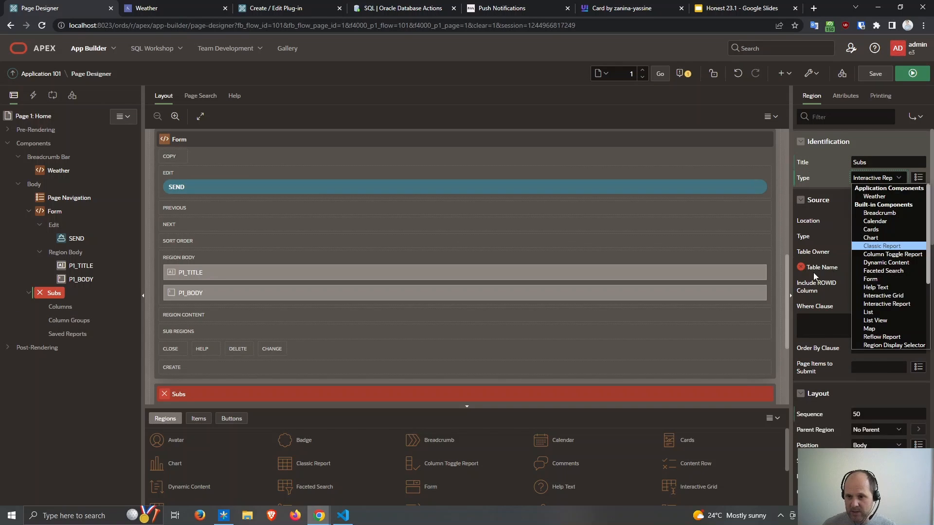
pyautogui.click(831, 254)
pyautogui.click(868, 235)
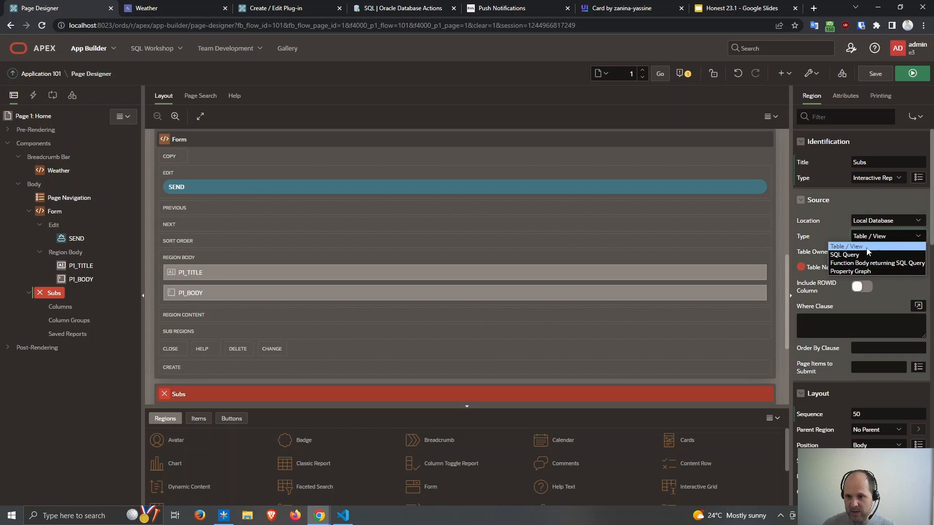
pyautogui.click(846, 255)
pyautogui.write('SELECT * FROM APEX_APPL_PUSH_SUBSCRIPTIONS WHERE application_id = :APP_ID')
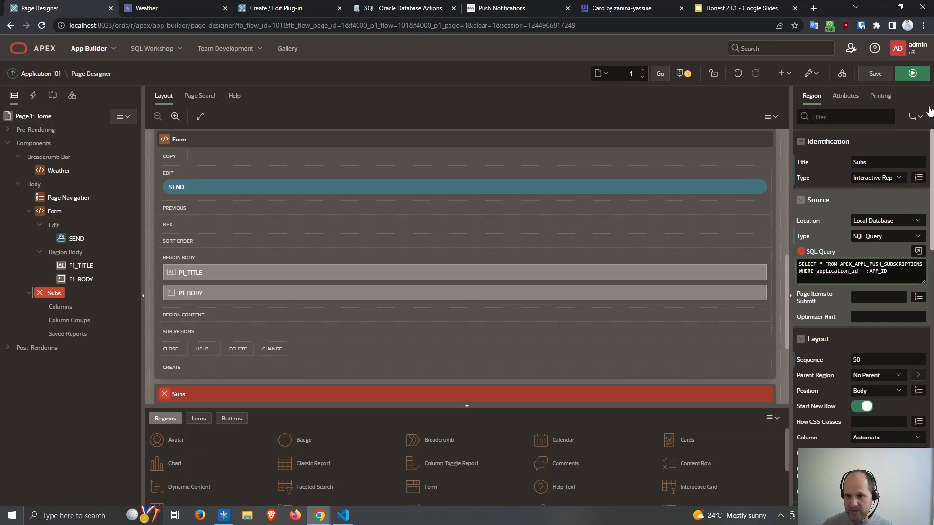
# - Save and run the page, and examine the endpoint in the subscription report's Subscription Interface column
pyautogui.click(912, 73)
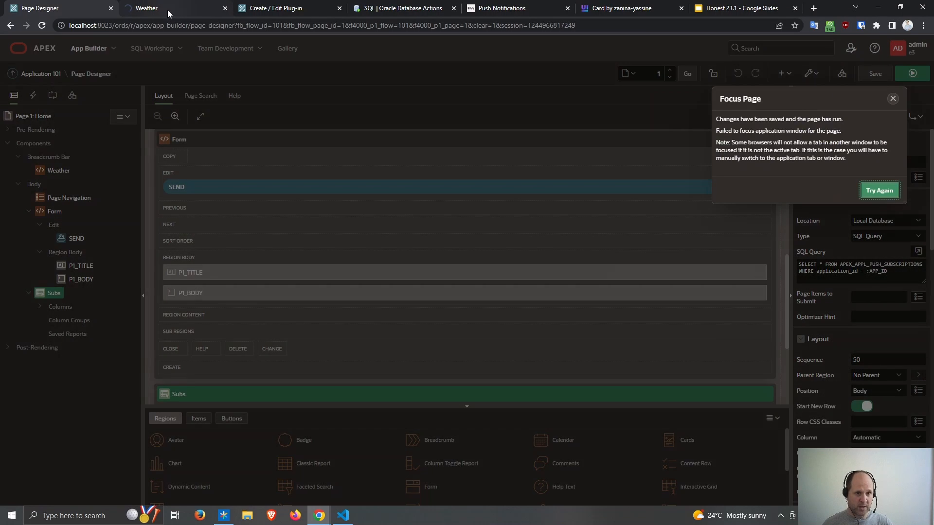
pyautogui.click(167, 9)
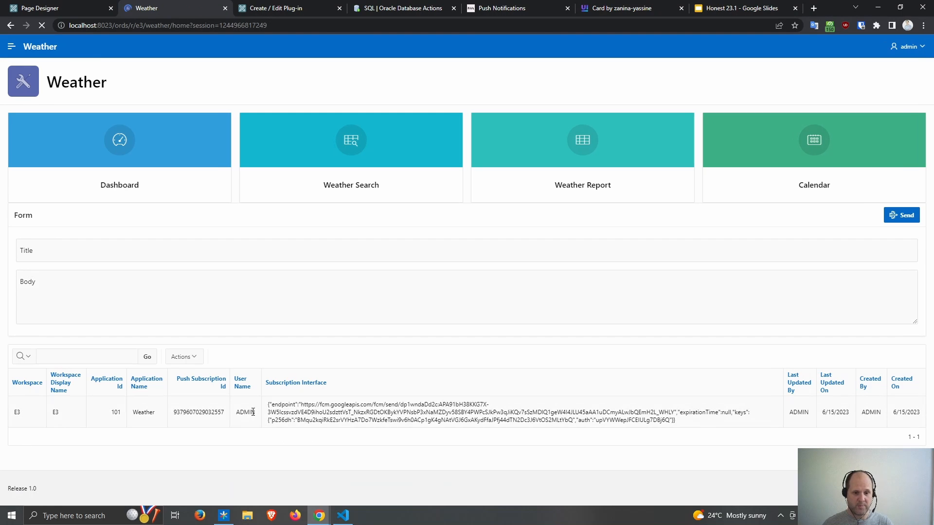
pyautogui.moveTo(329, 404); pyautogui.dragTo(368, 404)
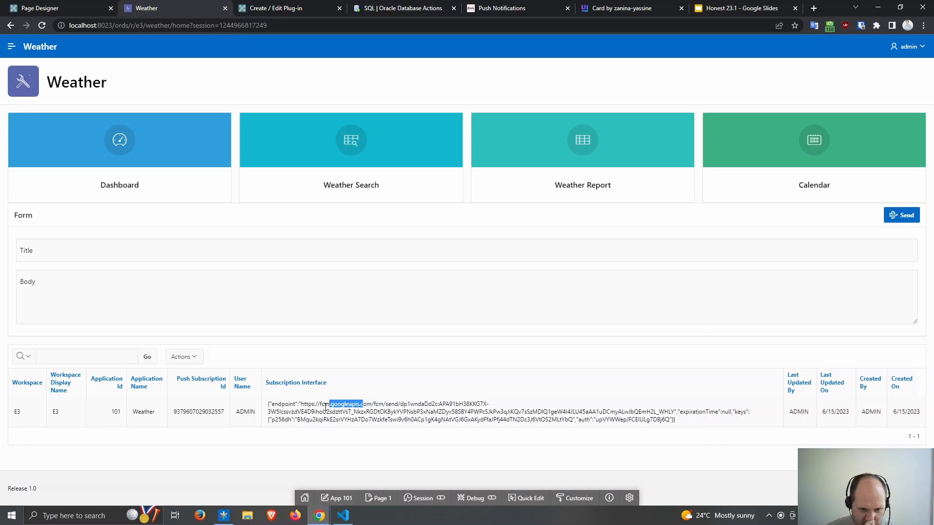
pyautogui.click(323, 405)
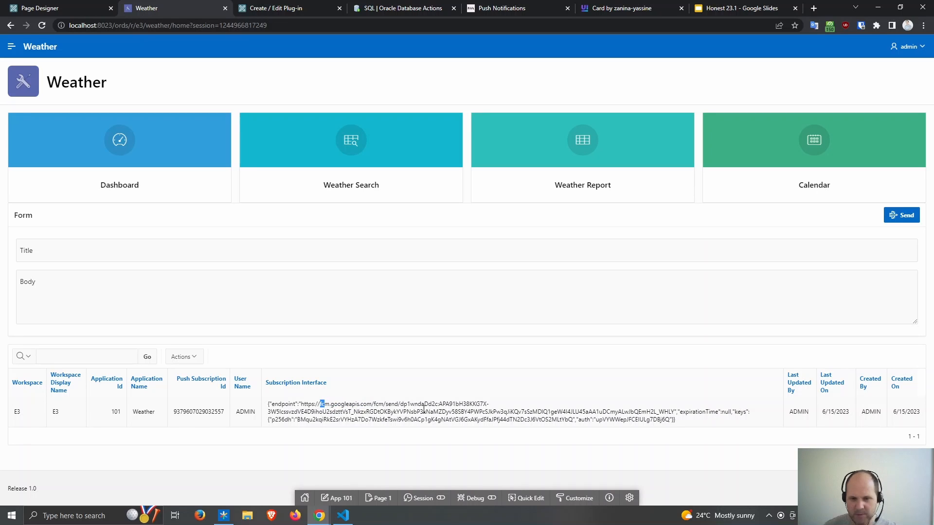
pyautogui.click(468, 391)
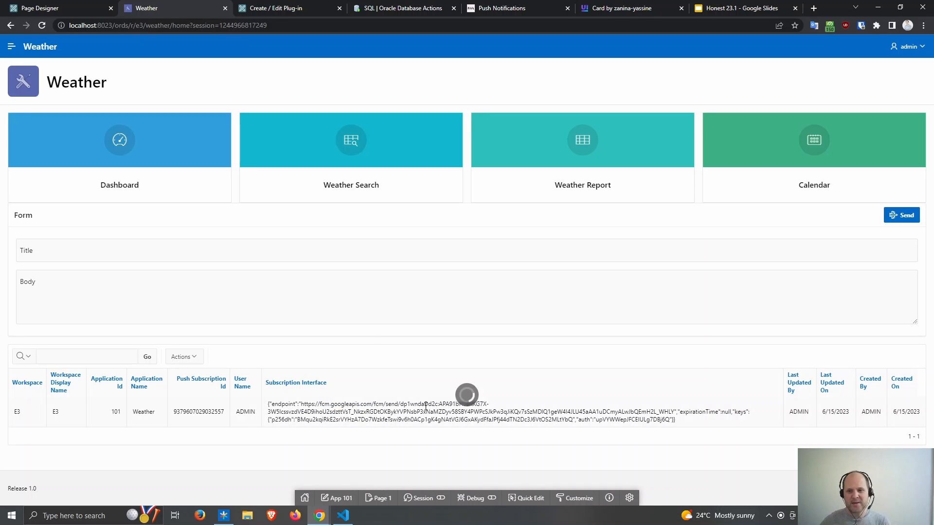
pyautogui.click(457, 278)
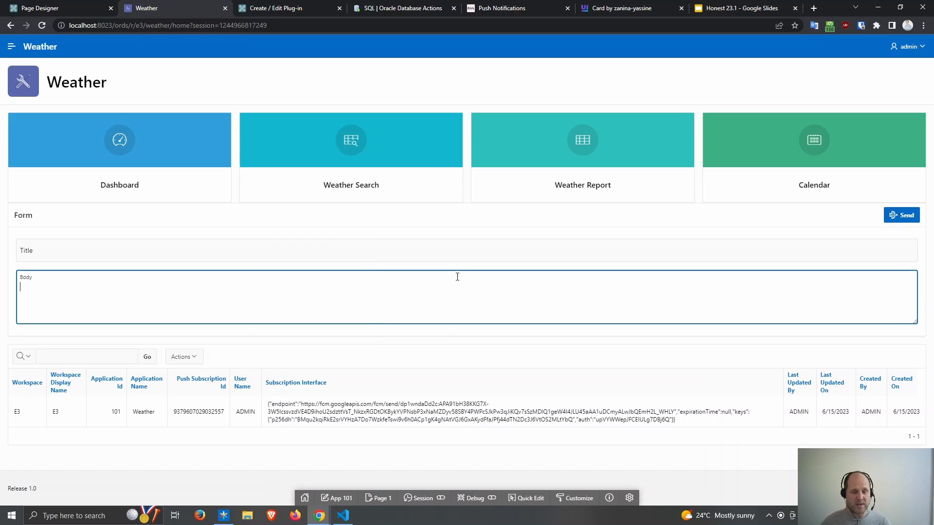
# - Add a page process named Push It under Processing and set its type to Send Push Notification
pyautogui.click(61, 8)
pyautogui.click(892, 98)
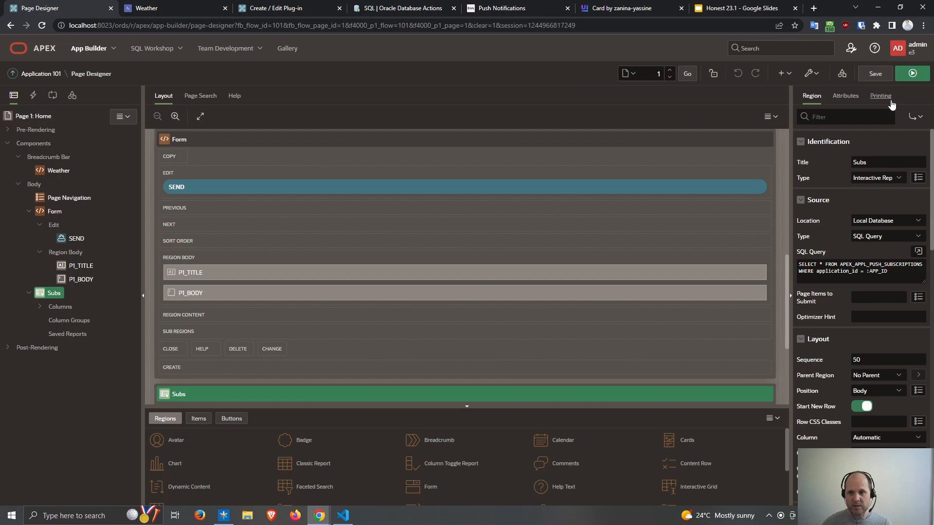
pyautogui.click(54, 97)
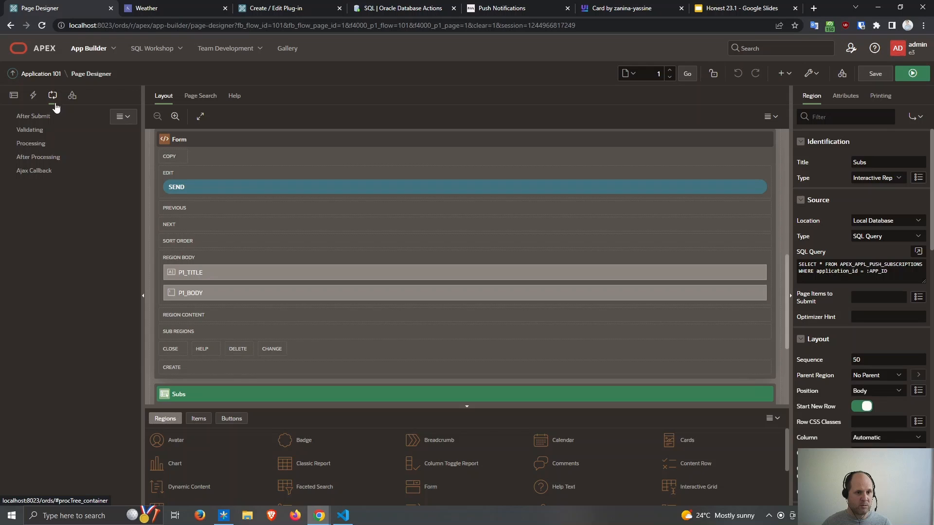
pyautogui.rightClick(38, 145)
pyautogui.click(68, 159)
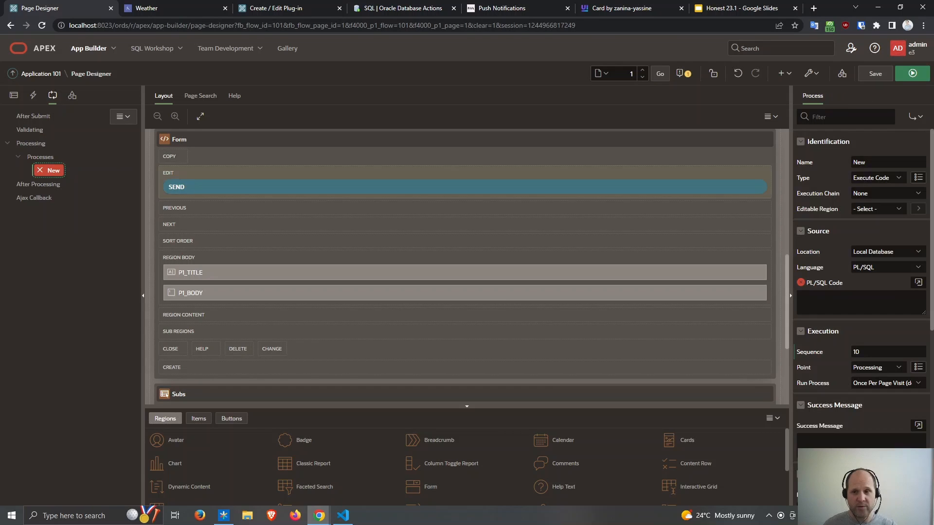
pyautogui.write('Pu')
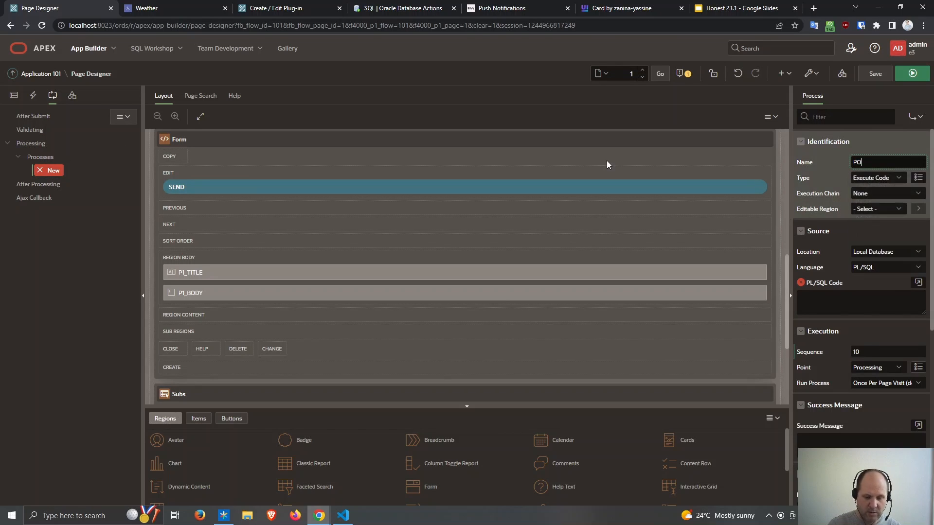
pyautogui.write('sh It')
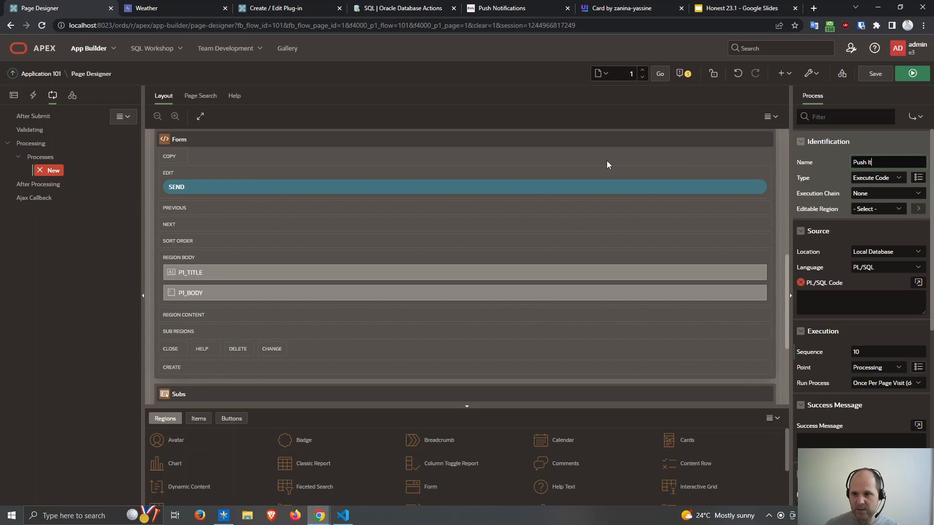
pyautogui.click(877, 181)
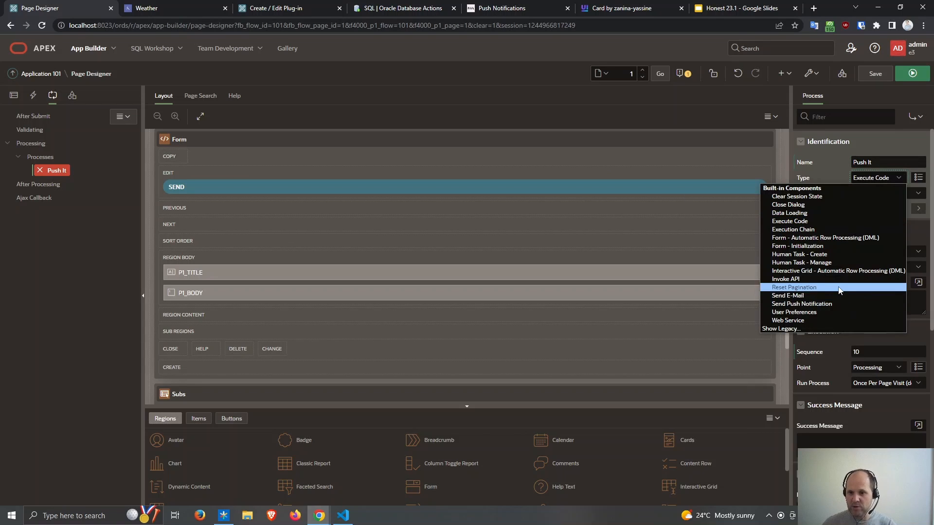
pyautogui.click(833, 304)
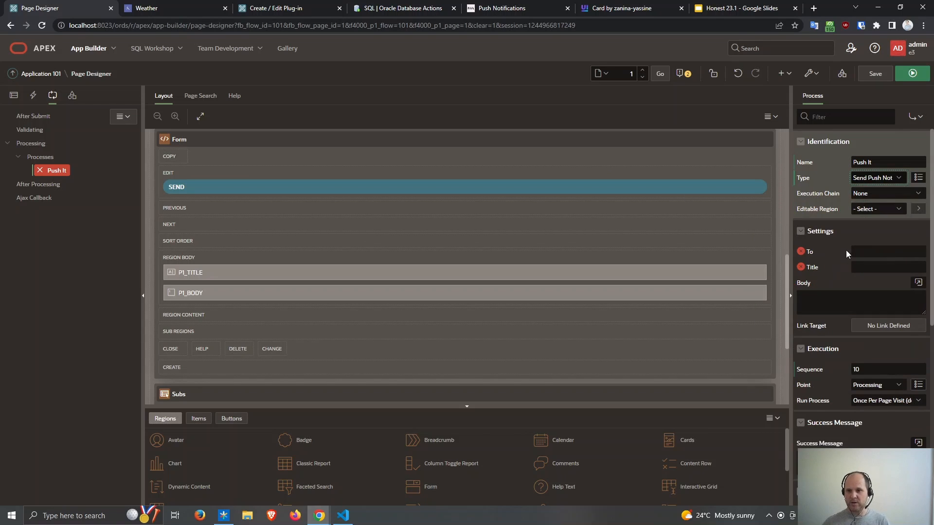
# - Set the Push It process's To recipient to ADMIN and read the help for that attribute
pyautogui.click(858, 249)
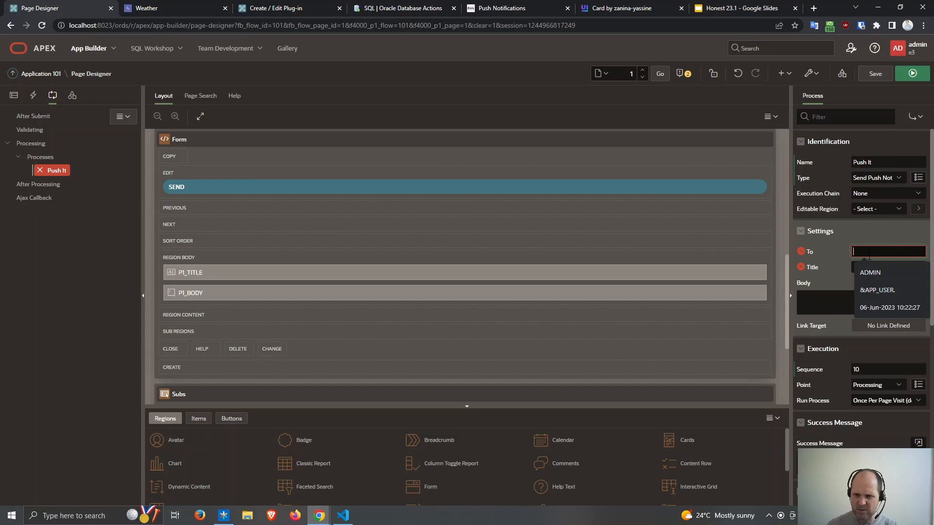
pyautogui.write('ADMIN')
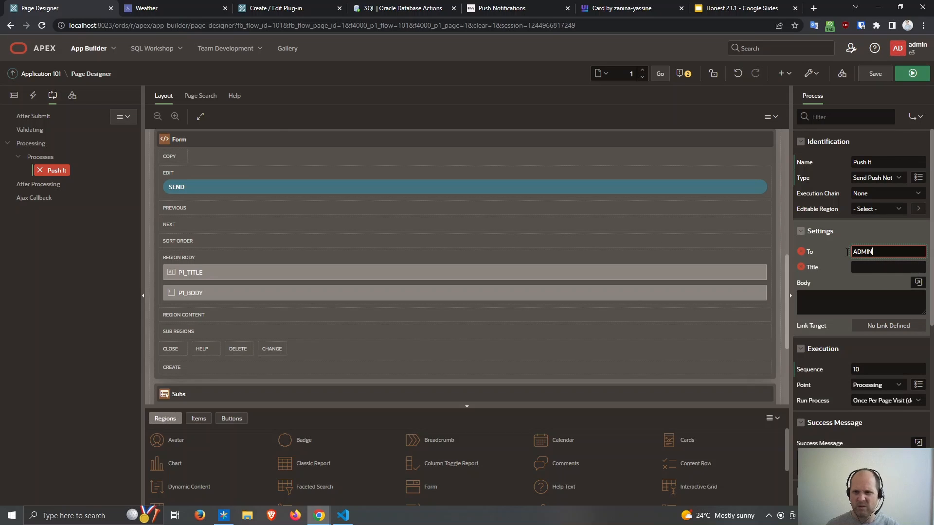
pyautogui.click(234, 96)
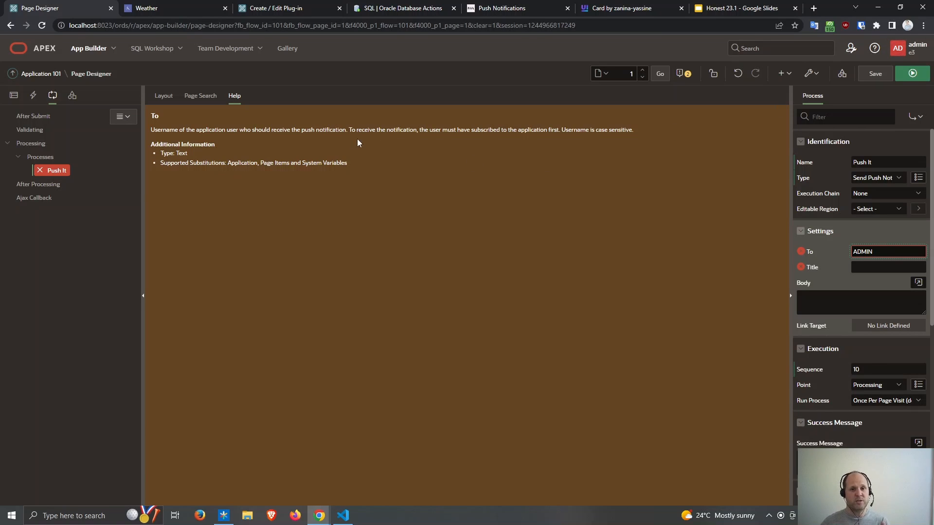
# - Change the Push It process's To recipient to lowercase admin
pyautogui.click(146, 8)
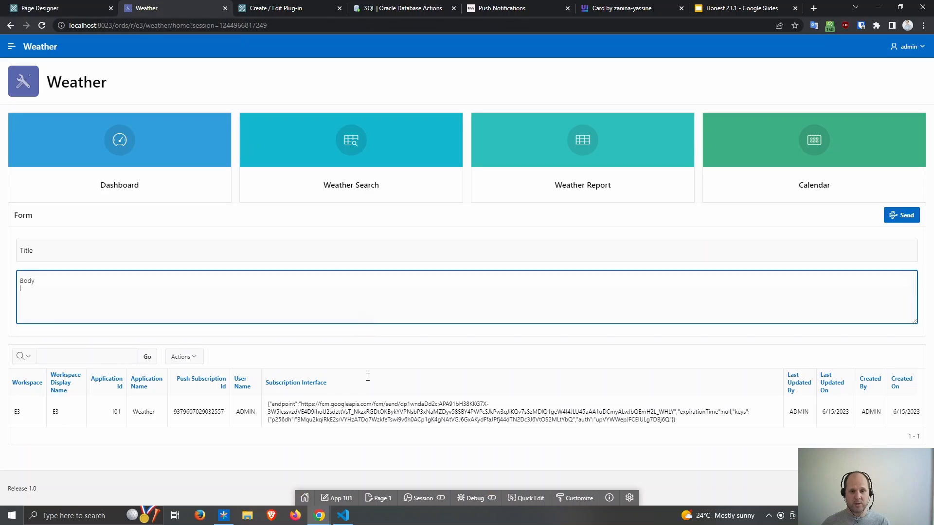
pyautogui.click(41, 8)
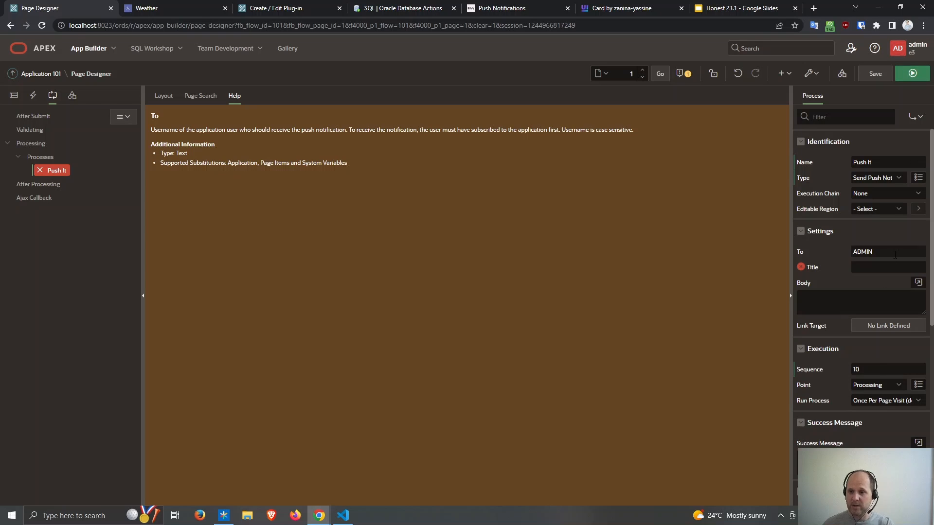
pyautogui.doubleClick(870, 251)
pyautogui.write('admin')
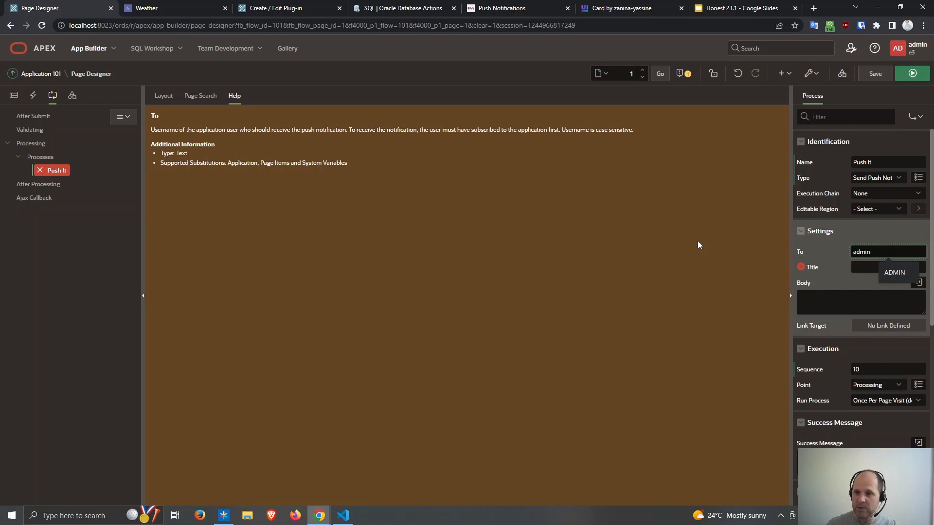
# - Check how the username is written in the workspace profile, the Weather app's user settings and the subscription report's User Name column
pyautogui.click(898, 48)
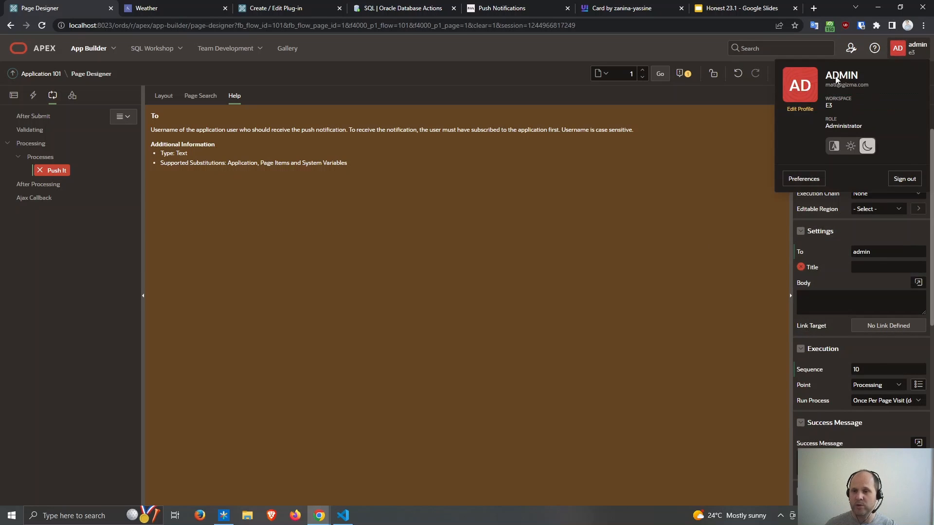
pyautogui.click(173, 10)
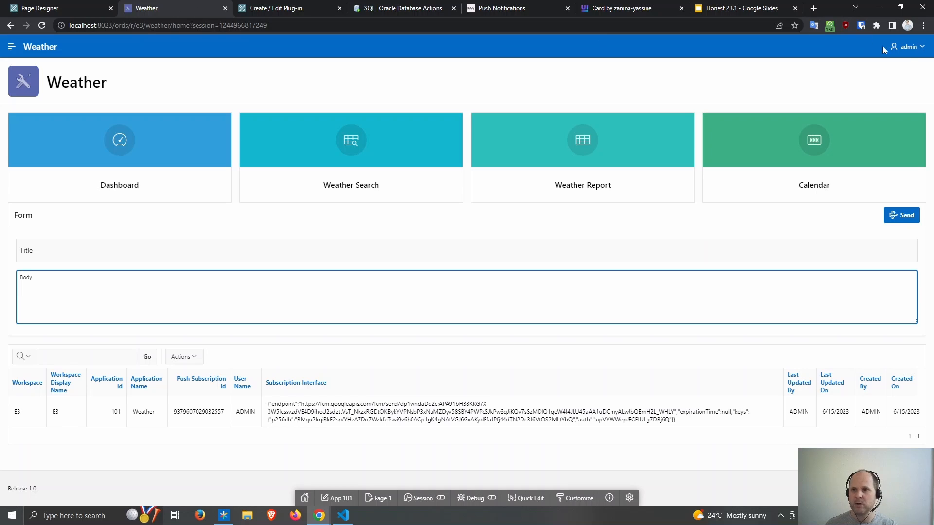
pyautogui.click(906, 47)
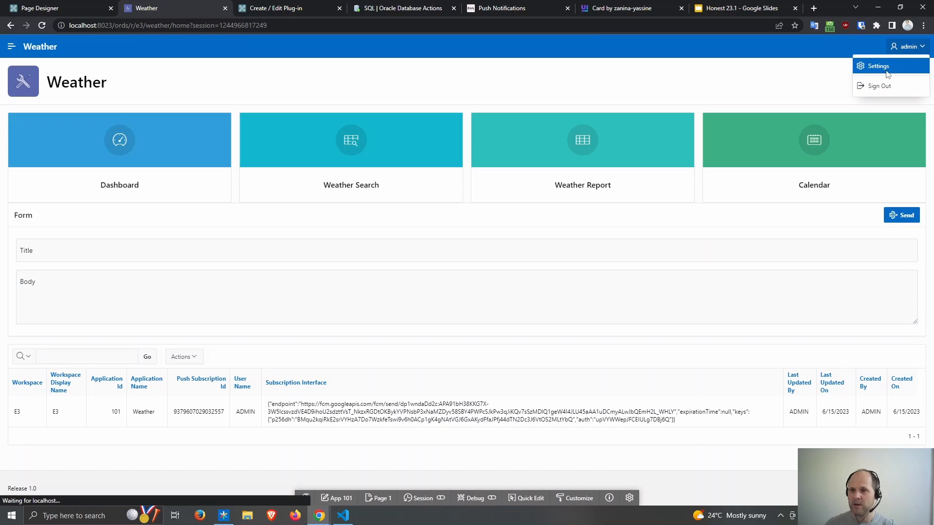
pyautogui.click(887, 73)
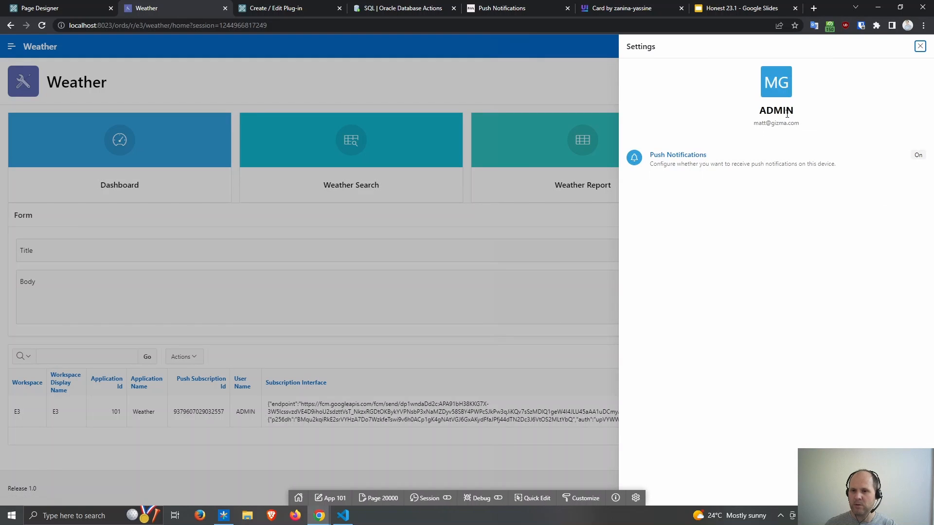
pyautogui.click(920, 47)
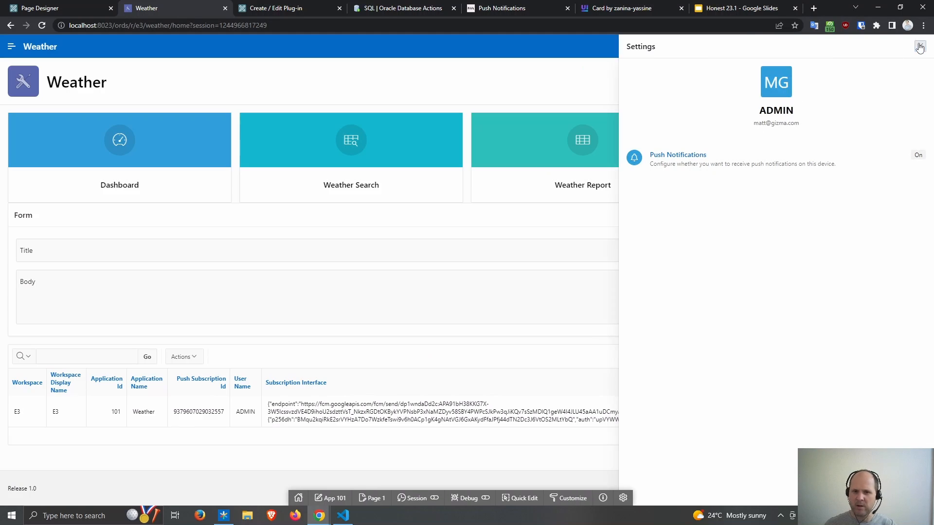
pyautogui.doubleClick(242, 411)
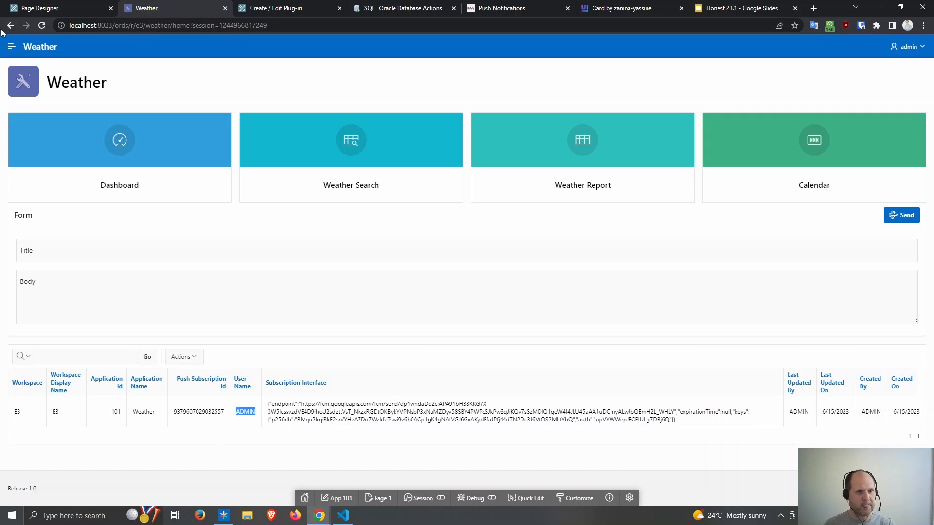
# - Set the Push It process's To recipient to the substitution &APP_USER
pyautogui.click(37, 9)
pyautogui.doubleClick(861, 251)
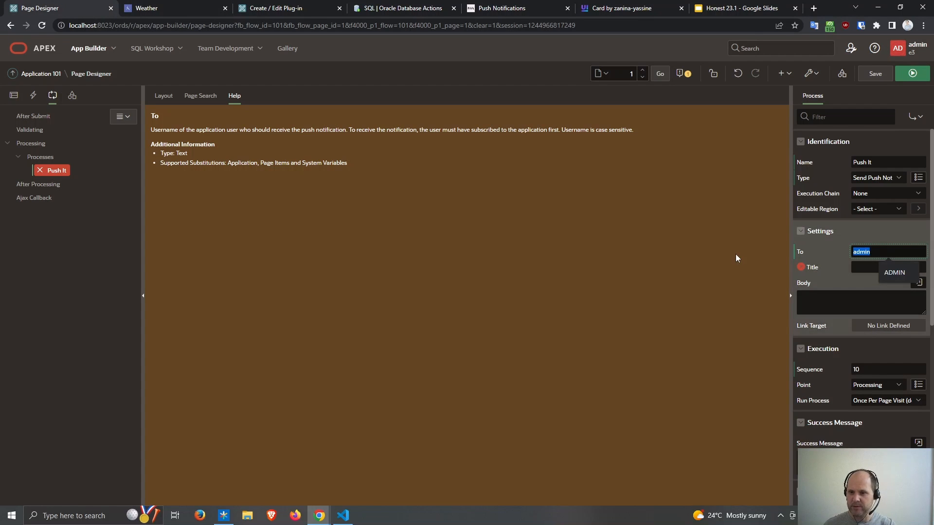
pyautogui.write('&APP')
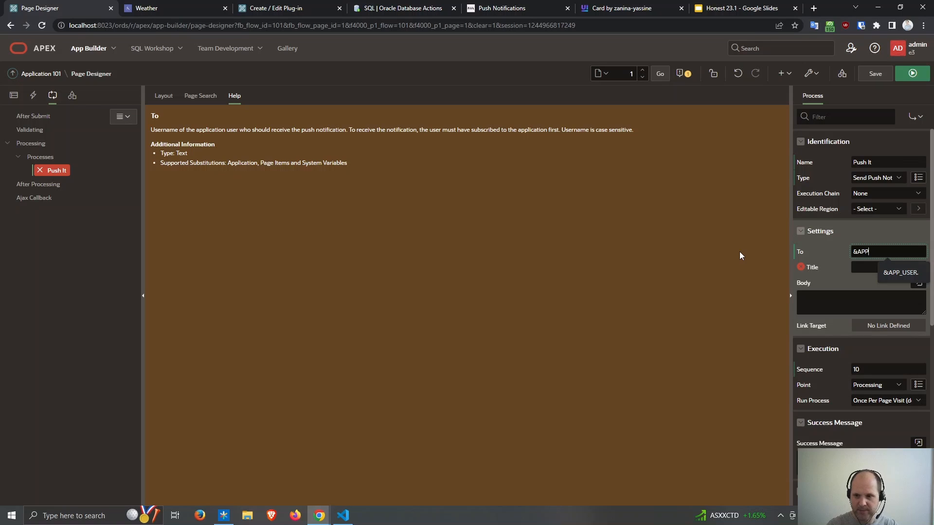
pyautogui.write('_USER.')
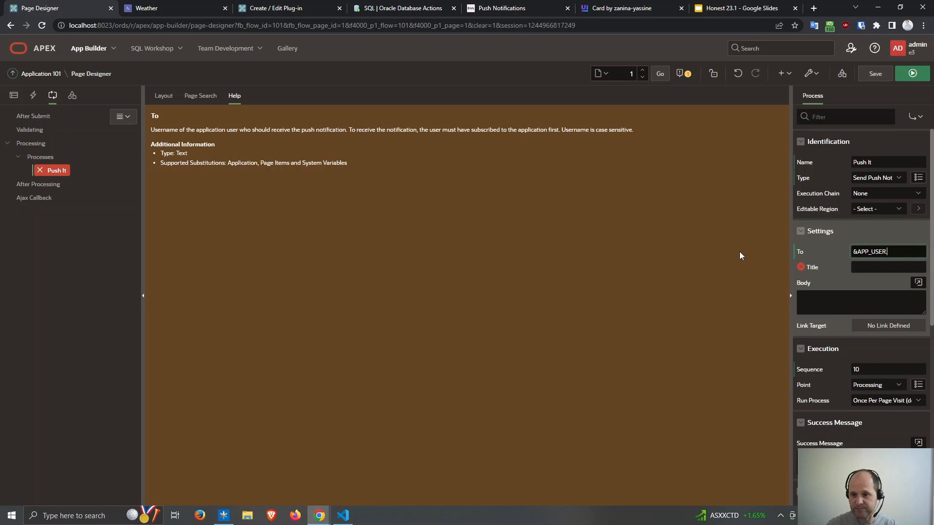
pyautogui.press('Tab')
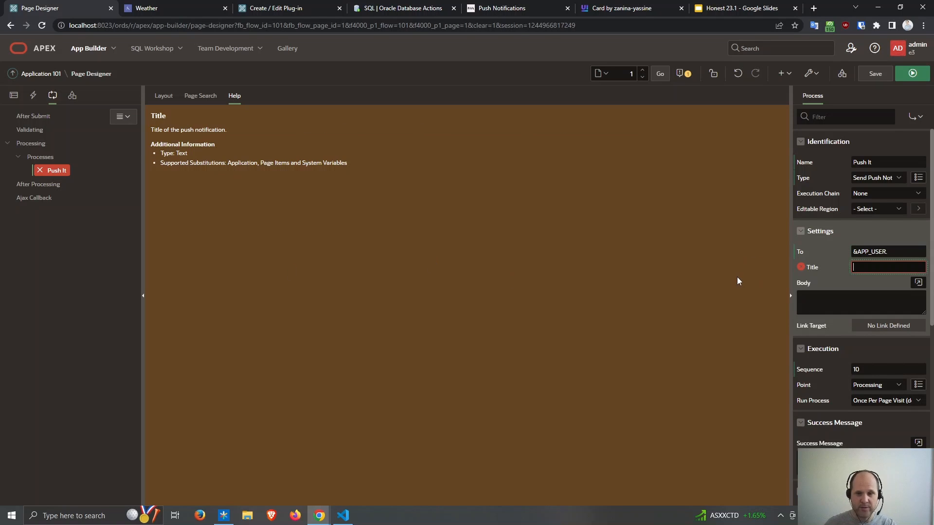
# - Set the push notification's Title to the page item substitution &P1_TITLE. (including the trailing period)
pyautogui.write('P1_')
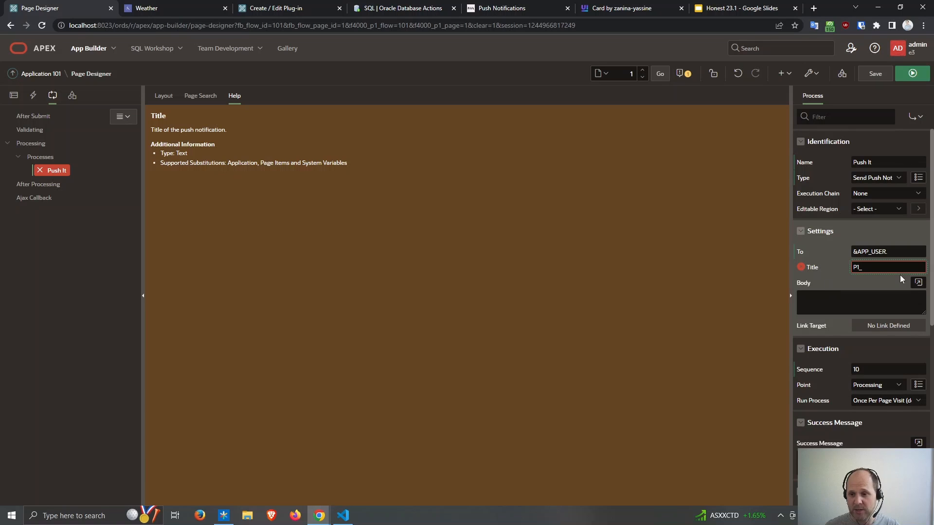
pyautogui.write('&P1_')
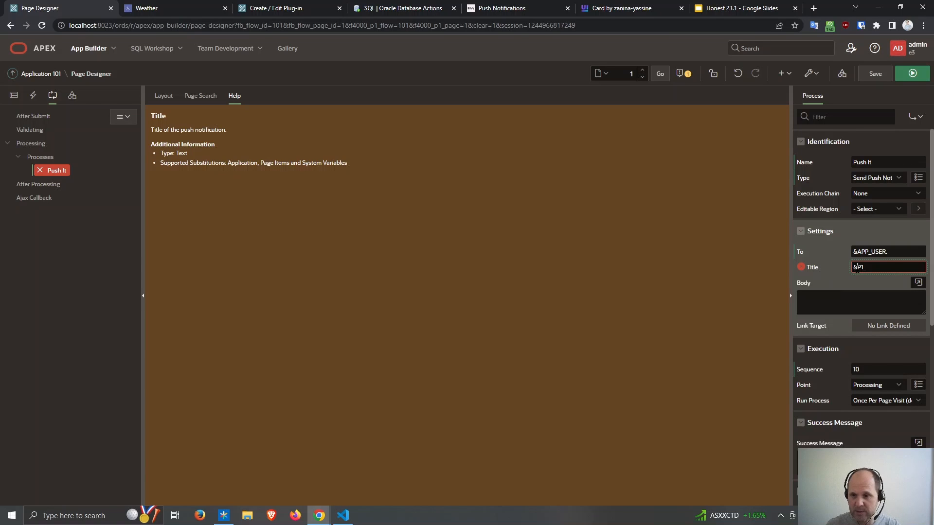
pyautogui.write('TITLE.')
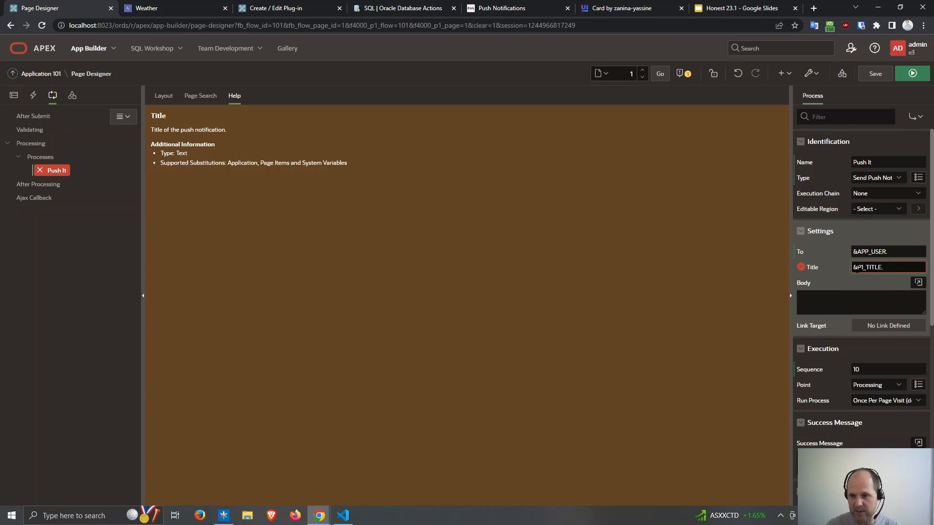
# - Reuse the title substitution for the notification's Body and change it to &P1_BODY. (including the trailing period)
pyautogui.hotkey('ctrl', 'a')
pyautogui.hotkey('ctrl', 'c')
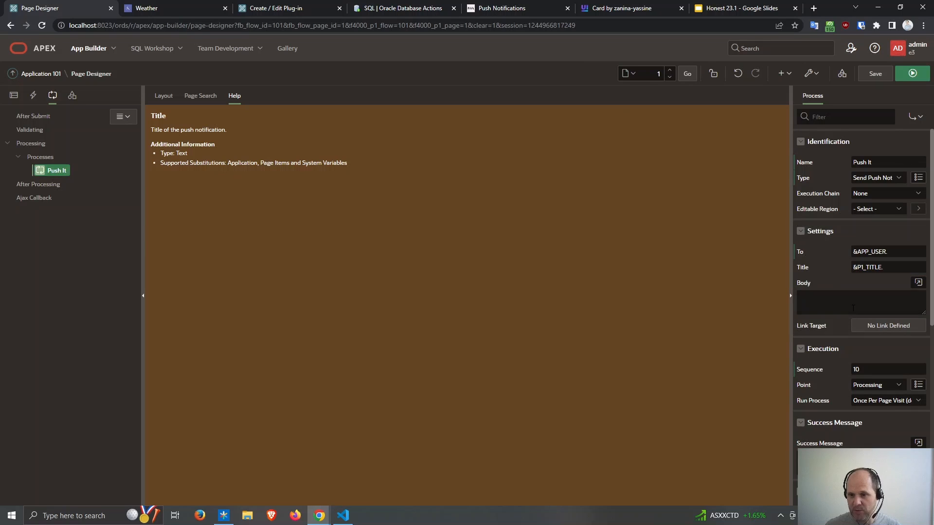
pyautogui.click(847, 314)
pyautogui.hotkey('ctrl', 'v')
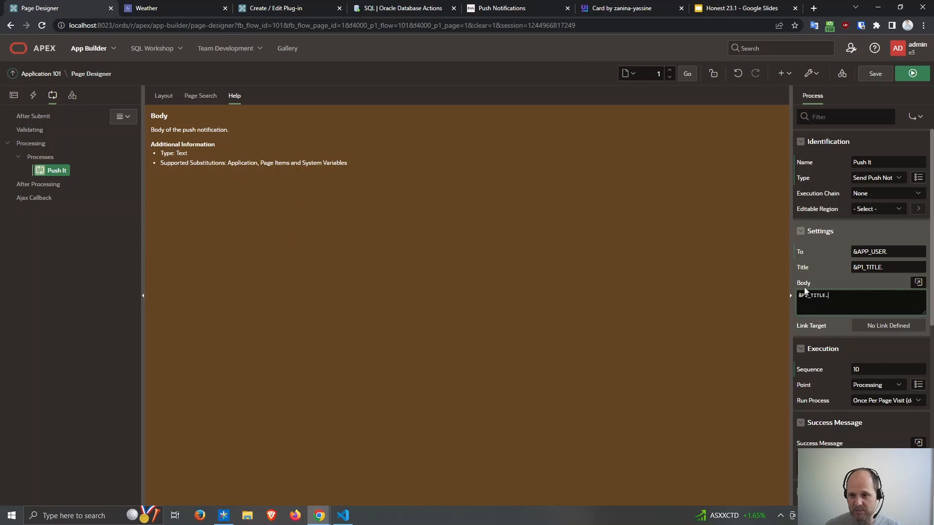
pyautogui.doubleClick(817, 296)
pyautogui.press('Right')
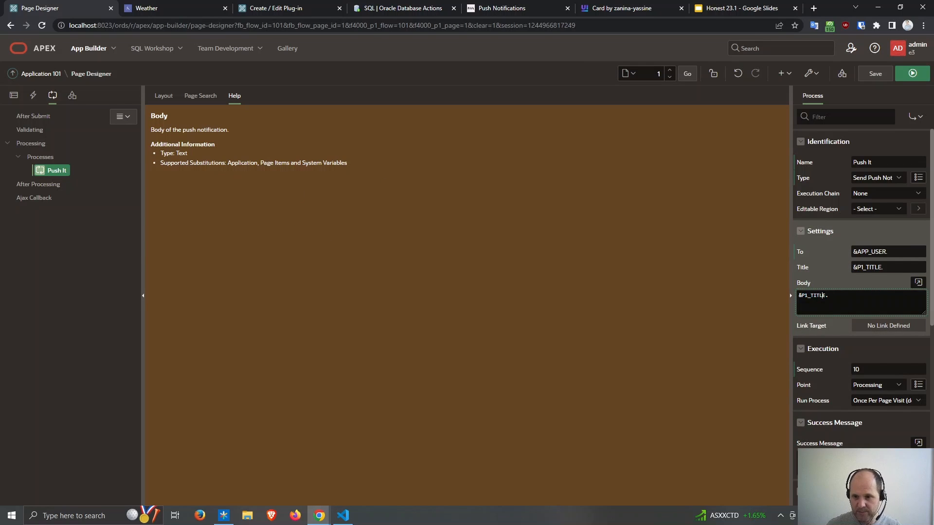
pyautogui.press('BackSpace')
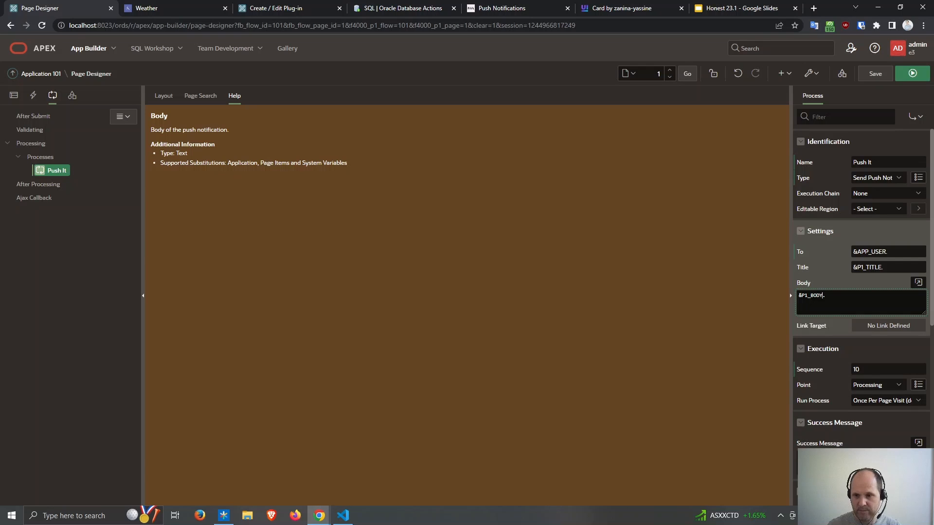
# - Save and run the page, and send a notification with the title "Im the title" and the body "Im the body"
pyautogui.click(903, 77)
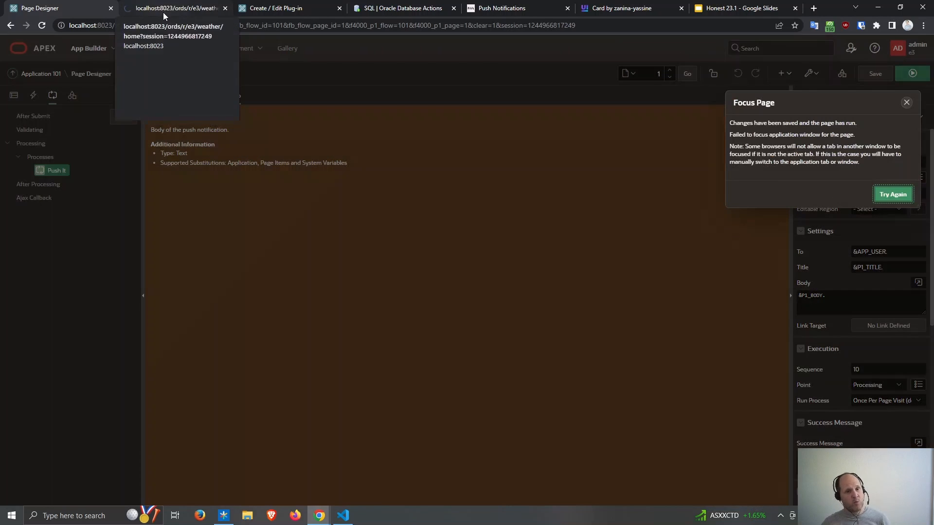
pyautogui.click(892, 194)
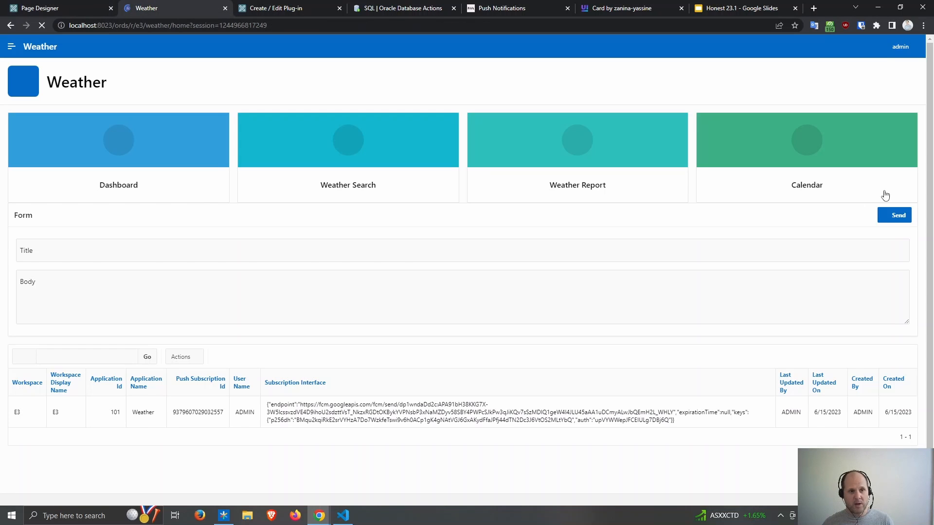
pyautogui.click(81, 244)
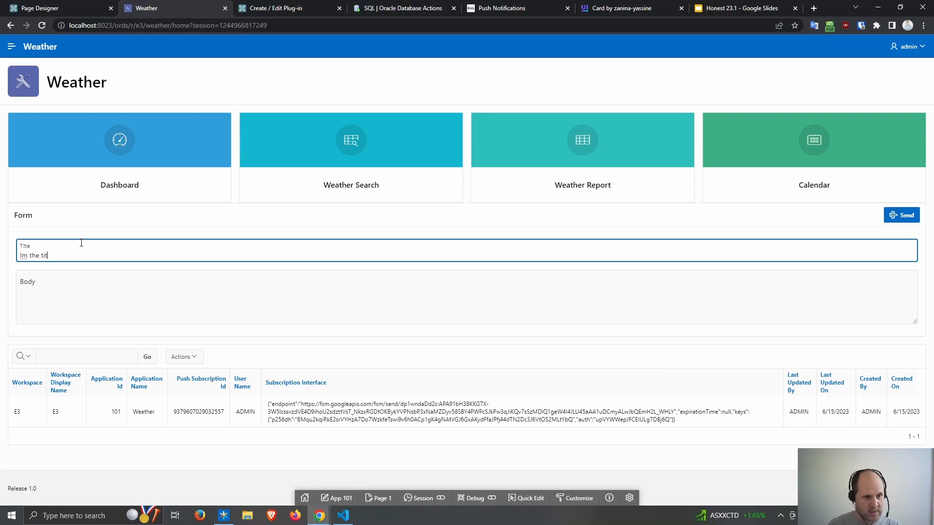
pyautogui.write('Im the title')
pyautogui.press('Tab')
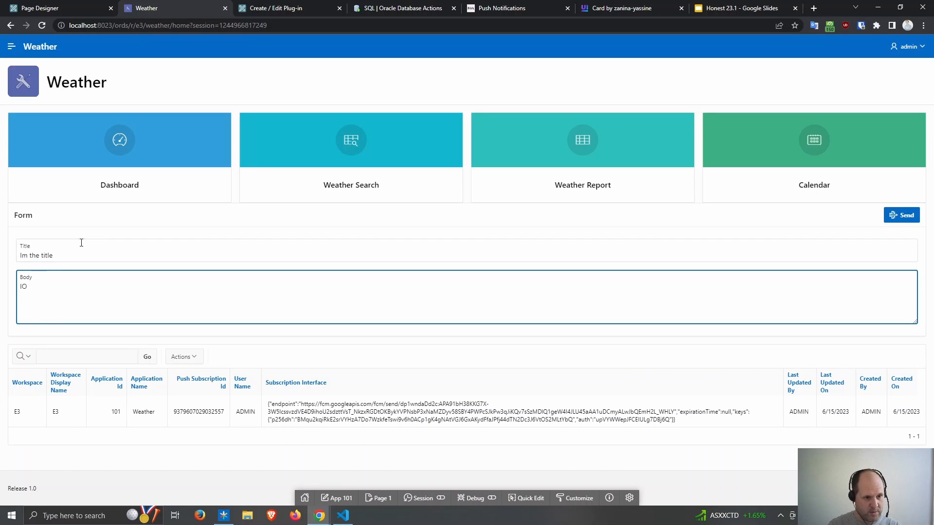
pyautogui.write('Im the body')
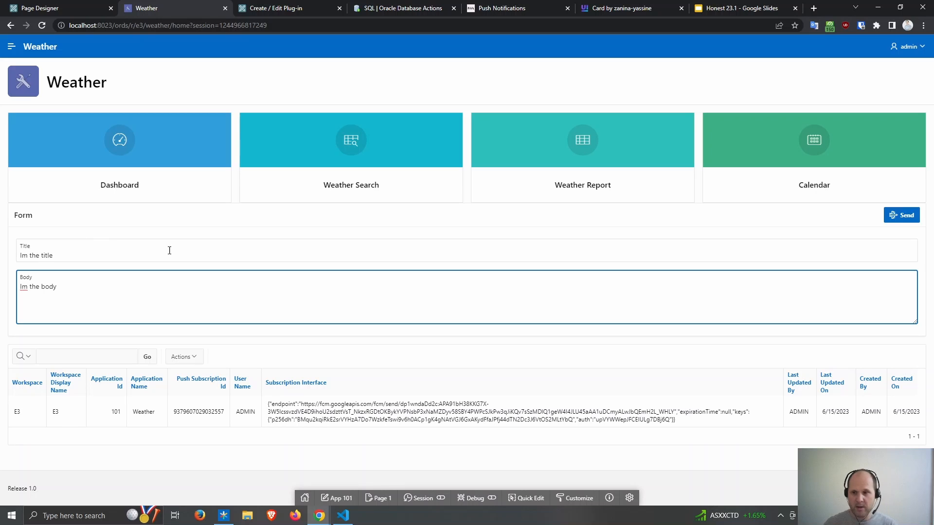
pyautogui.click(907, 218)
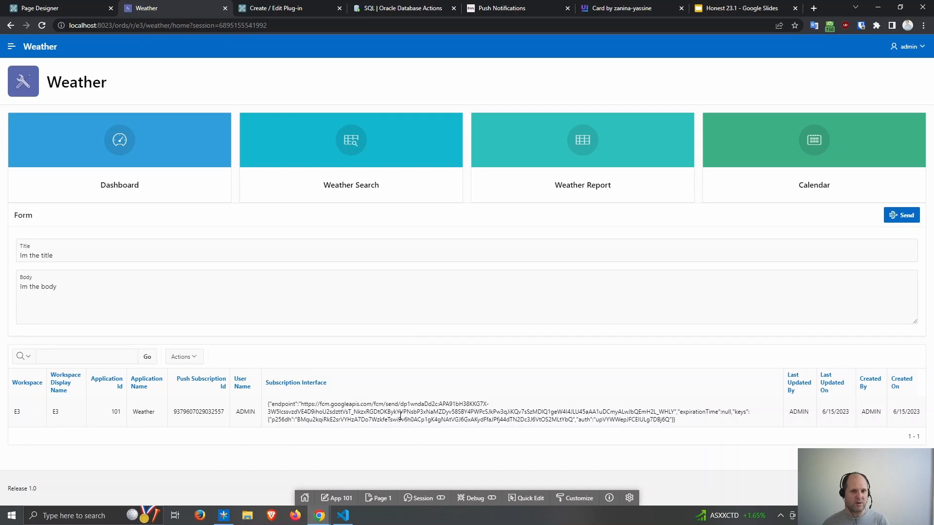
# - Switch to the instance administration window and open the Push Notifications Queue
pyautogui.moveTo(319, 516)
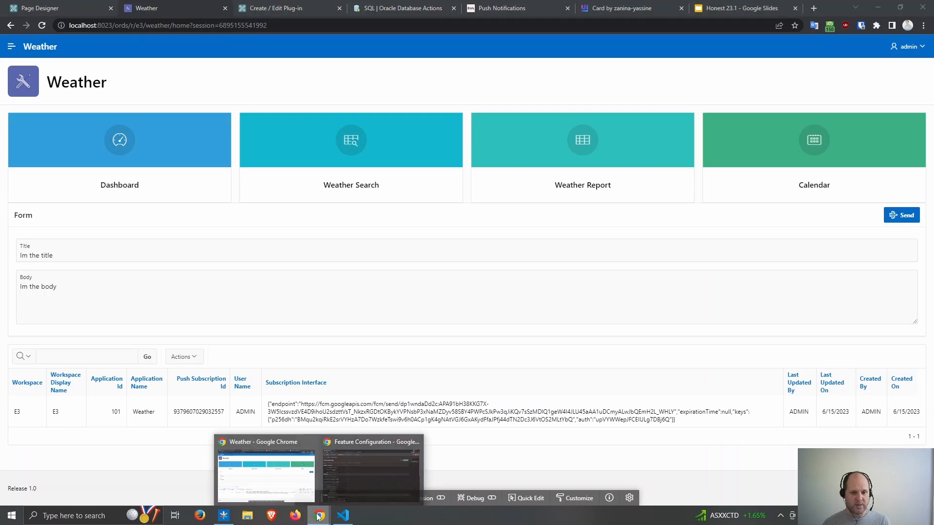
pyautogui.click(363, 474)
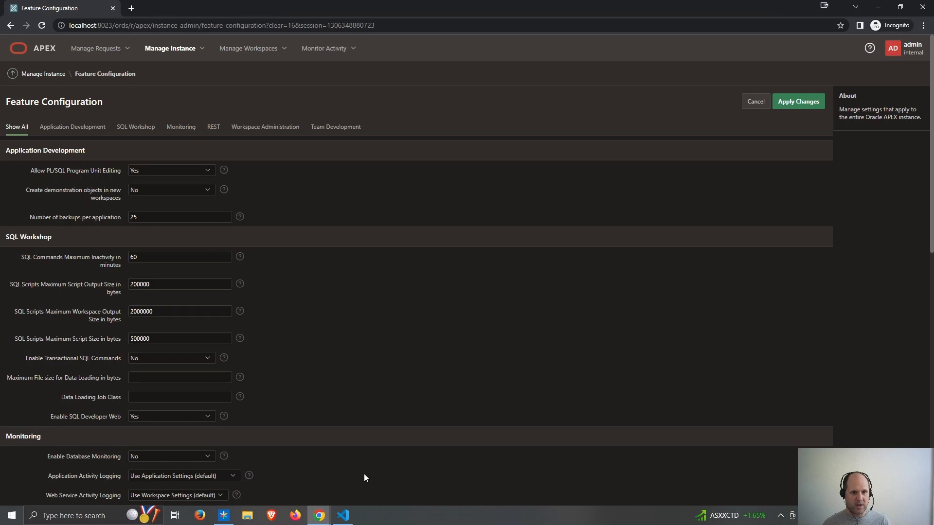
pyautogui.click(202, 49)
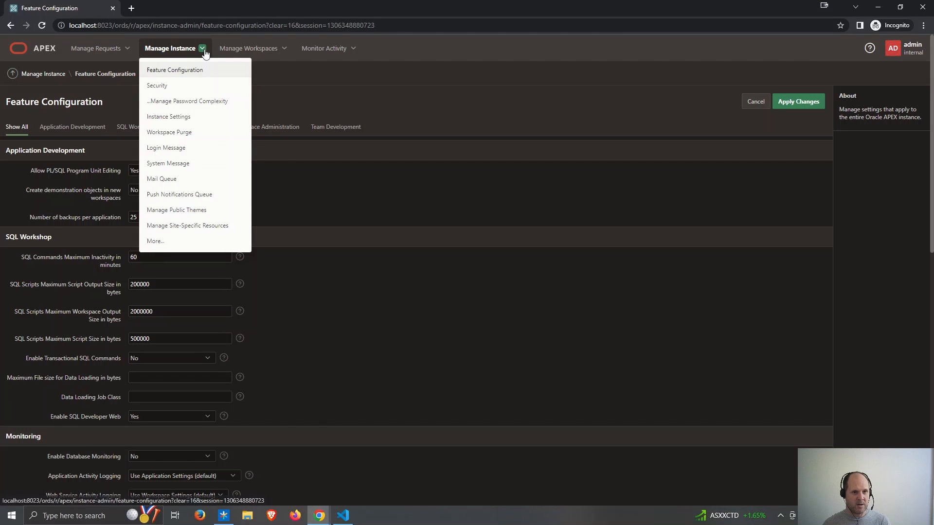
pyautogui.click(189, 193)
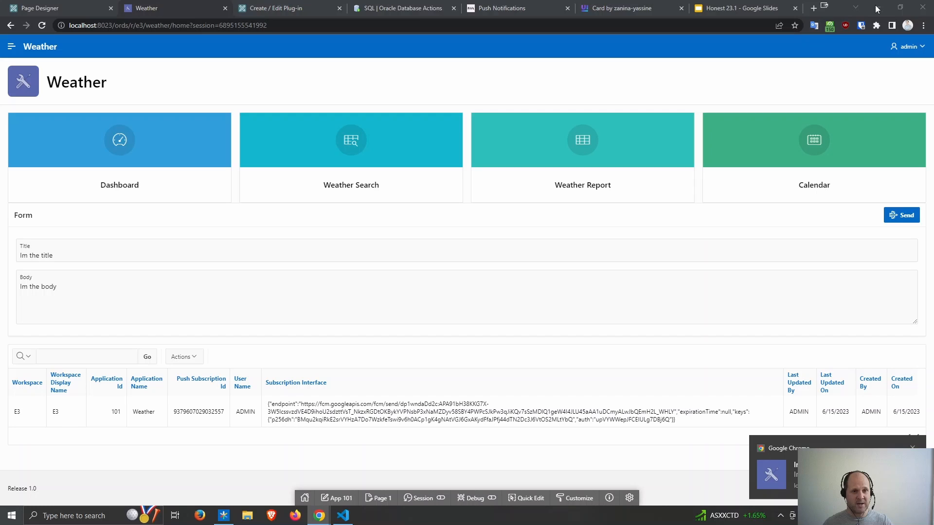
# - Send the same notification again from the Weather form and refresh the Push Notifications Queue report in instance administration
pyautogui.click(878, 7)
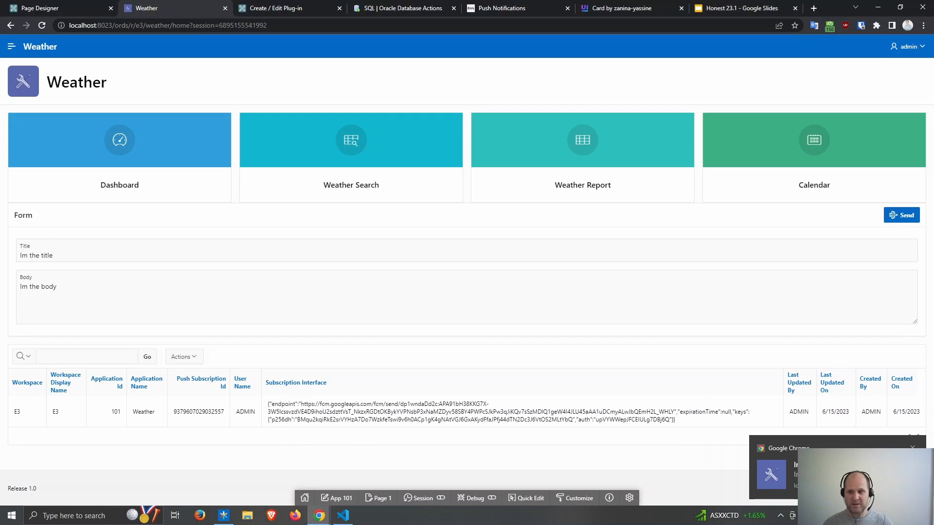
pyautogui.click(899, 216)
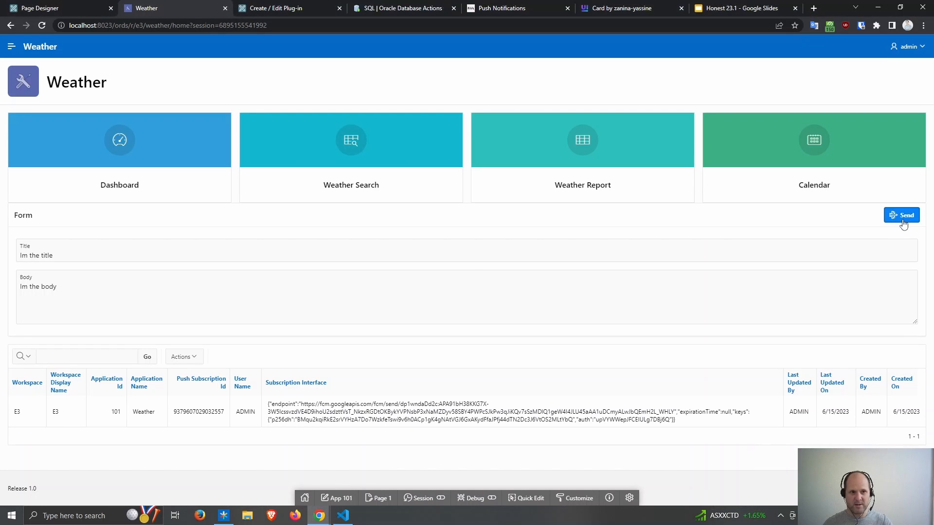
pyautogui.click(341, 484)
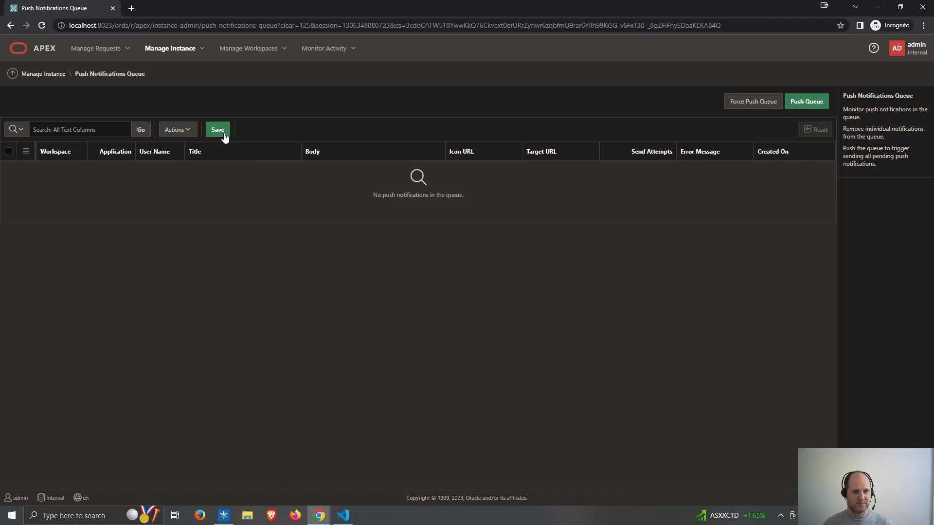
pyautogui.click(140, 130)
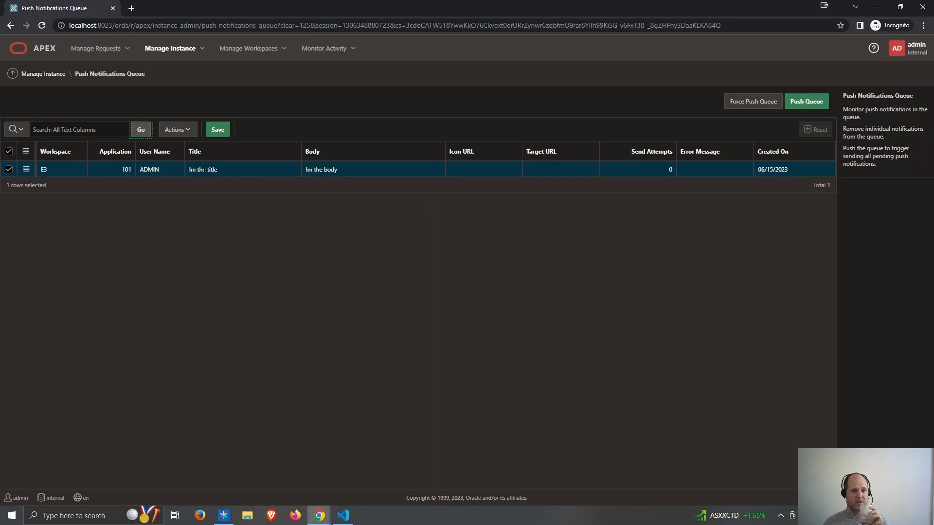
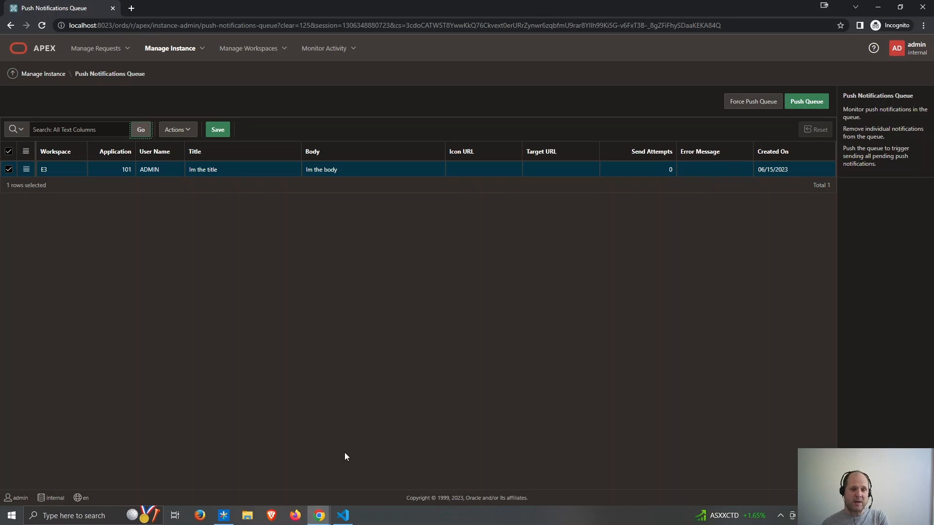
# - Examine the ORA-24247 access control list script under Common Issues in the APEX PWA Reference for push notifications
pyautogui.click(878, 7)
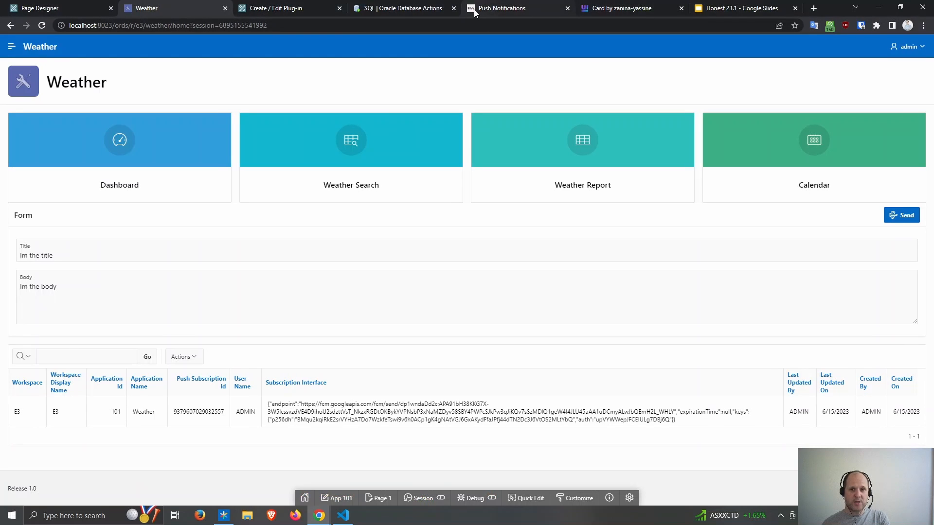
pyautogui.click(501, 8)
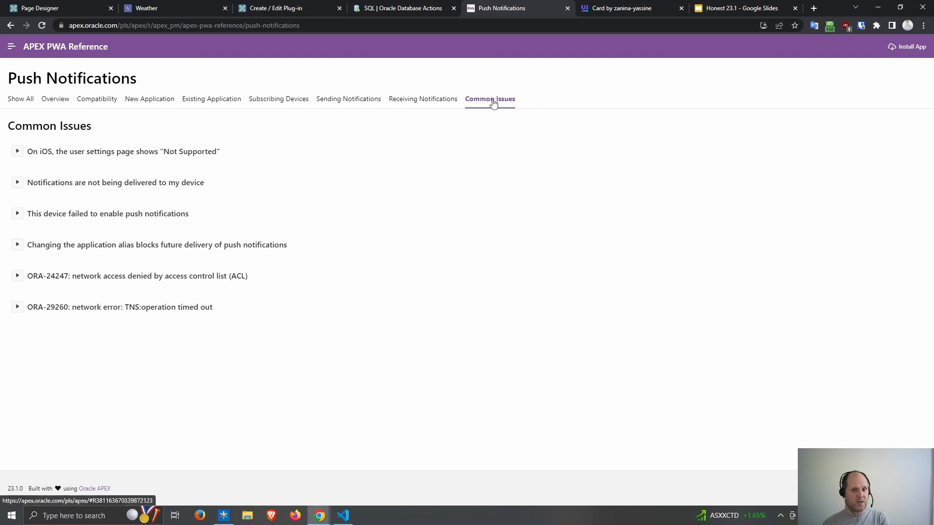
pyautogui.click(20, 276)
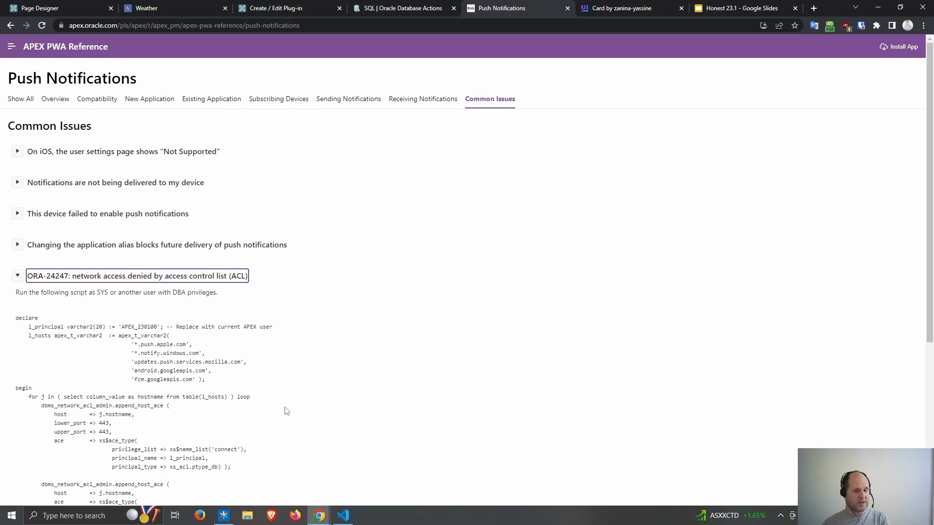
pyautogui.scroll(-3, 285, 409)
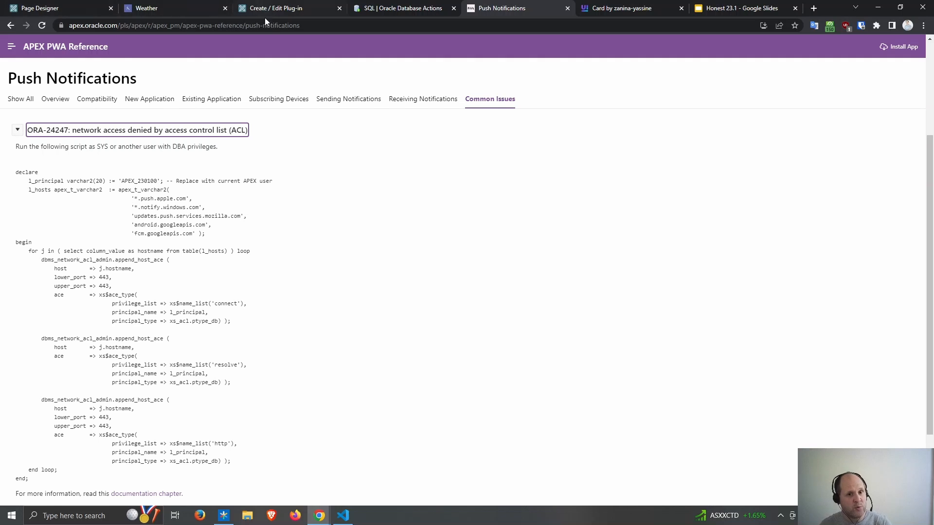
# - Force-push the Push Notifications Queue in the instance administration window and return to the Weather page
pyautogui.click(319, 516)
pyautogui.click(352, 490)
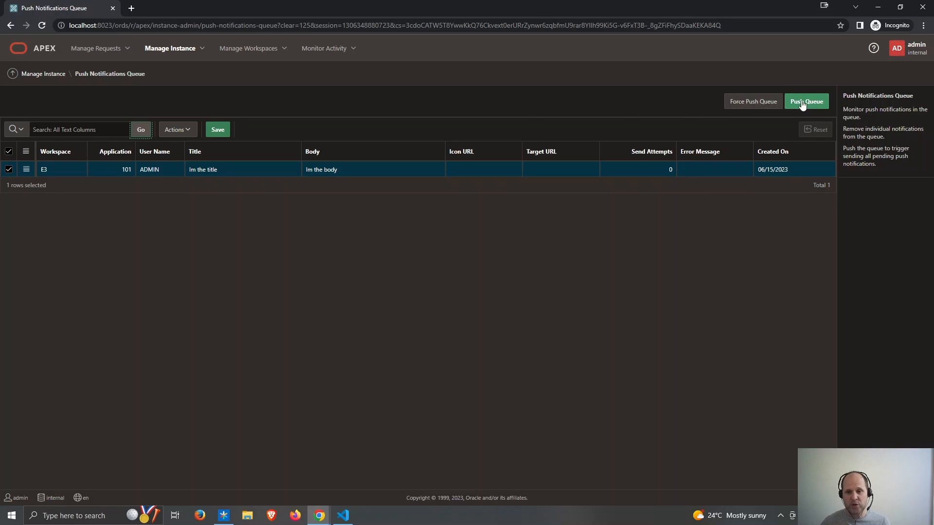
pyautogui.click(744, 104)
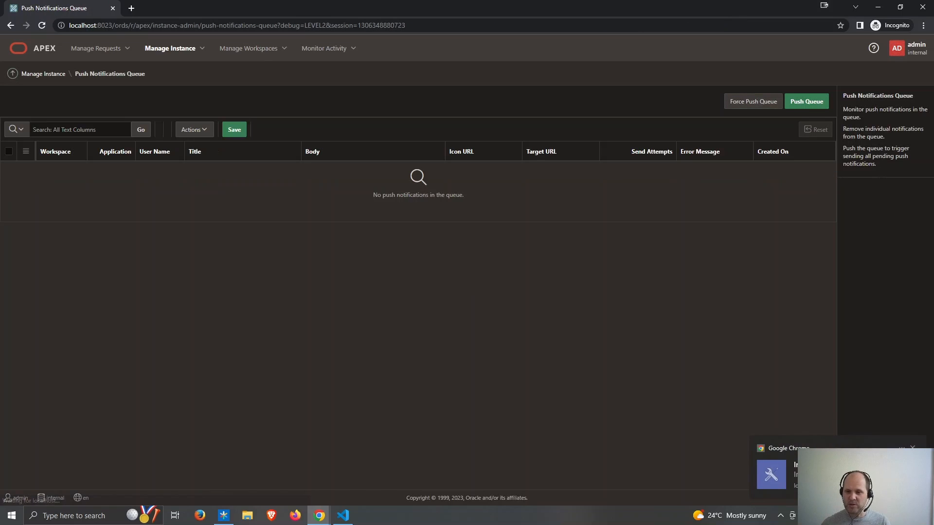
pyautogui.click(878, 6)
pyautogui.click(168, 7)
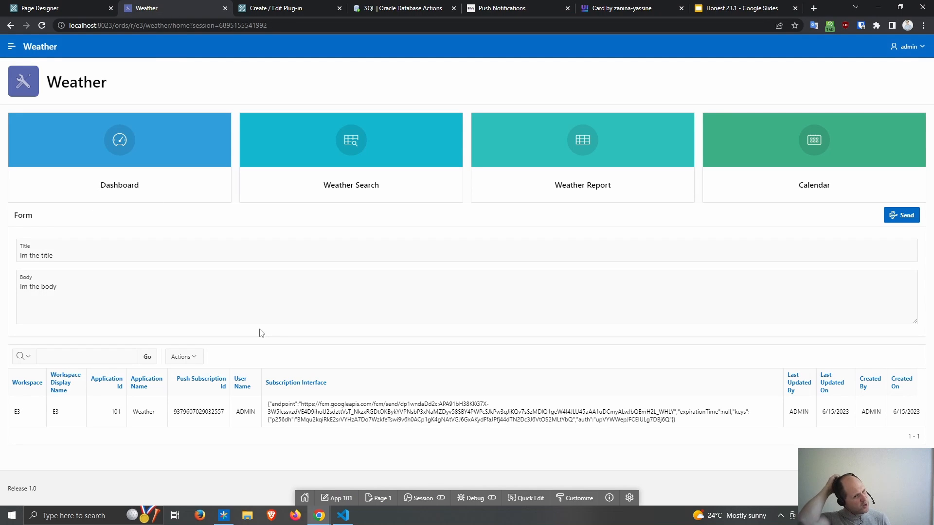
pyautogui.click(56, 7)
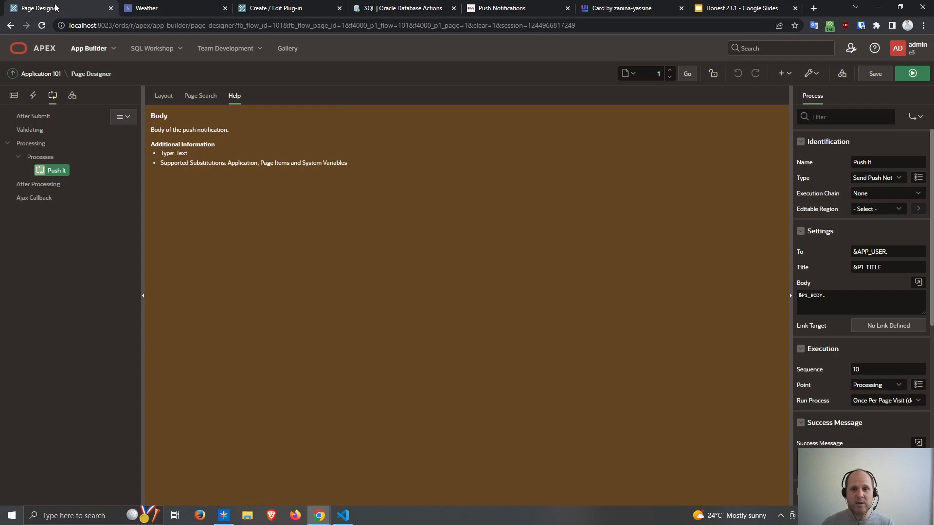
pyautogui.click(830, 25)
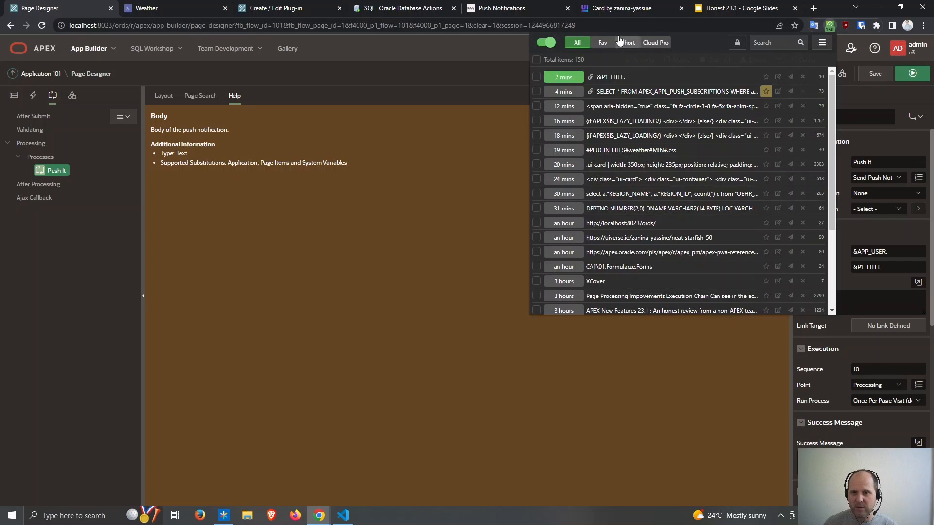
pyautogui.click(602, 42)
pyautogui.click(644, 137)
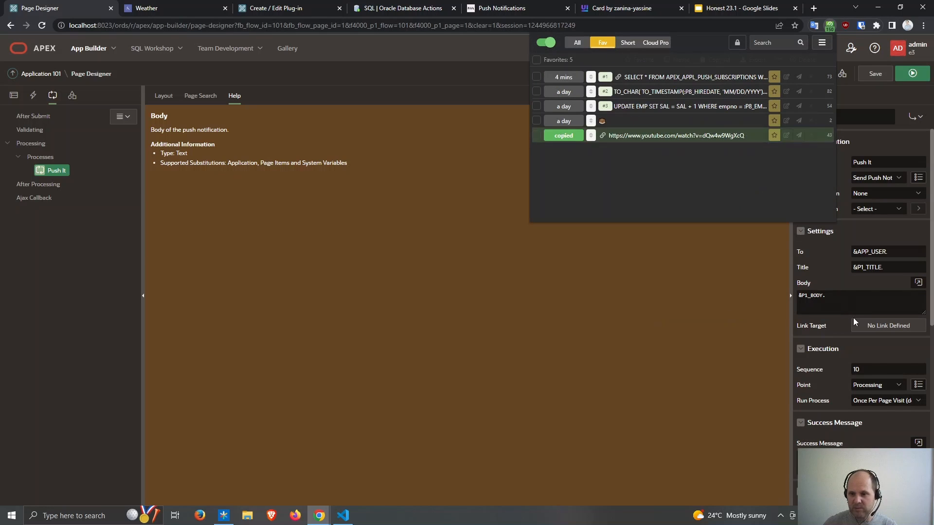
pyautogui.click(893, 332)
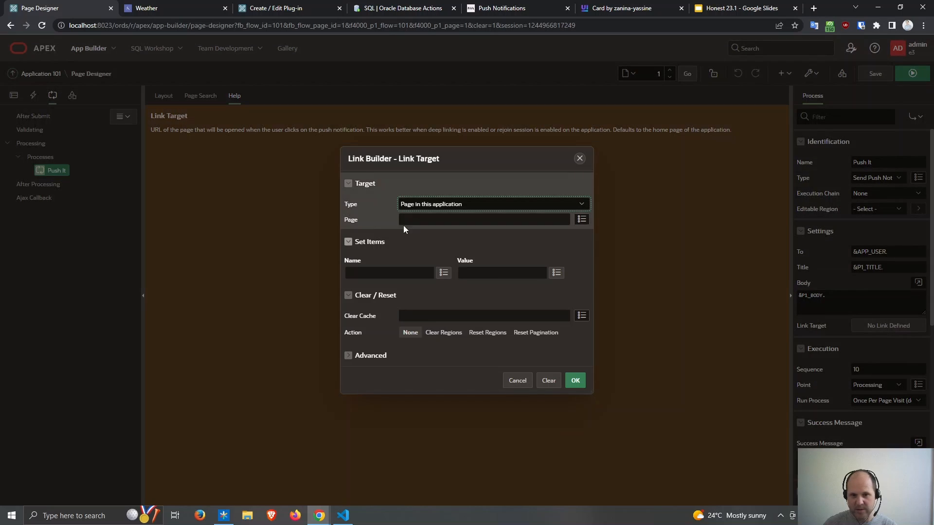
pyautogui.click(440, 204)
pyautogui.click(438, 212)
pyautogui.write('https://www.youtube.com/watch?v=dQw4w9WgXcQ')
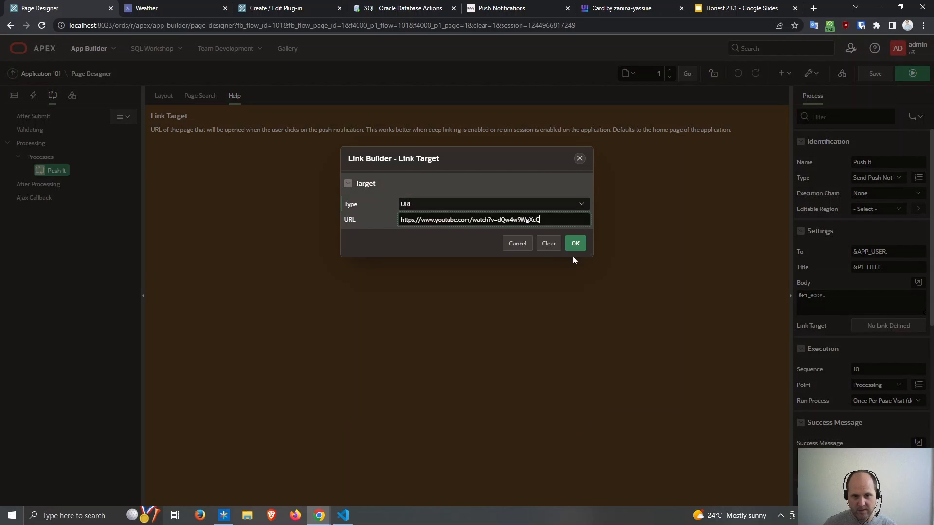
pyautogui.click(575, 246)
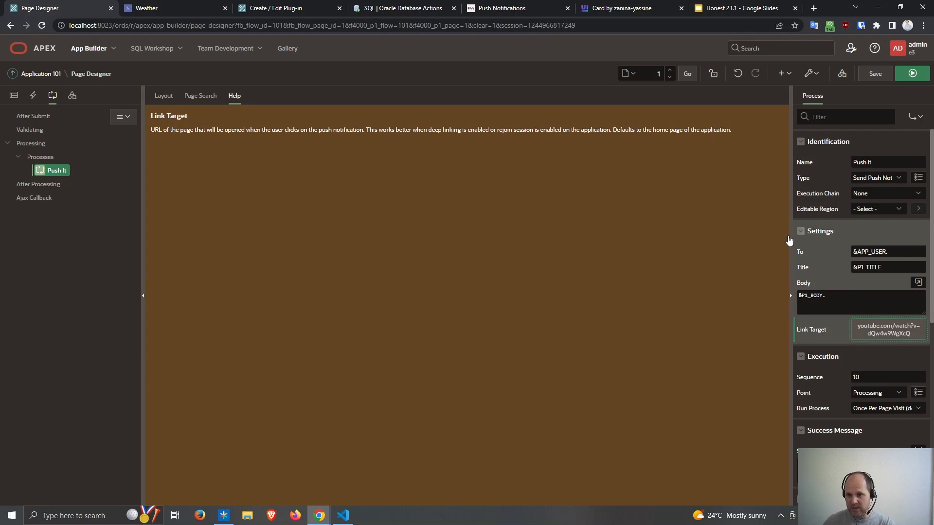
pyautogui.click(901, 74)
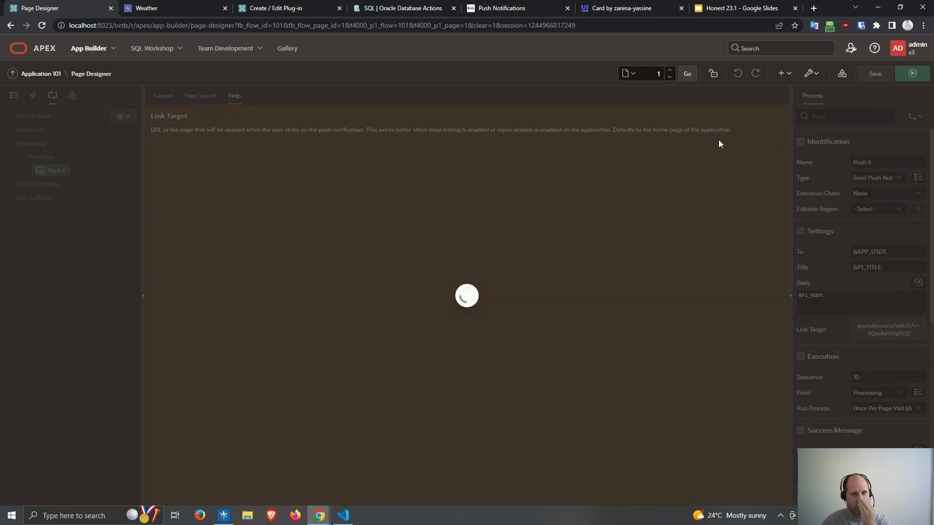
pyautogui.click(153, 11)
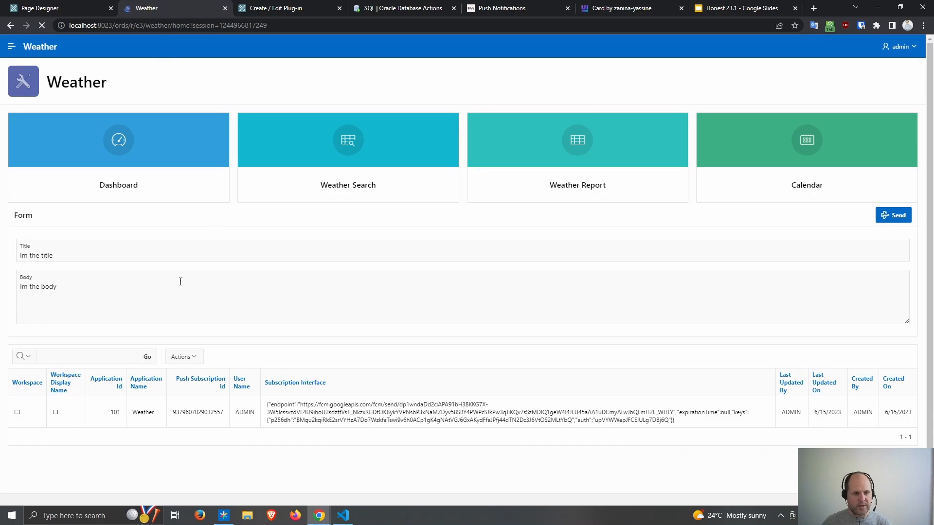
# - Wrap the form's Title text in del tags so it reads <del>Im the title</del>
pyautogui.click(80, 247)
pyautogui.write('<')
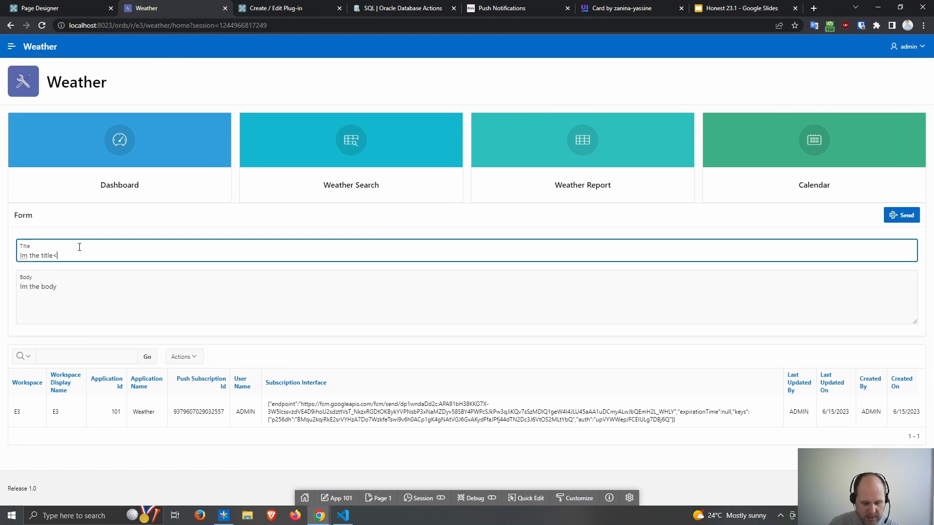
pyautogui.write('/del>')
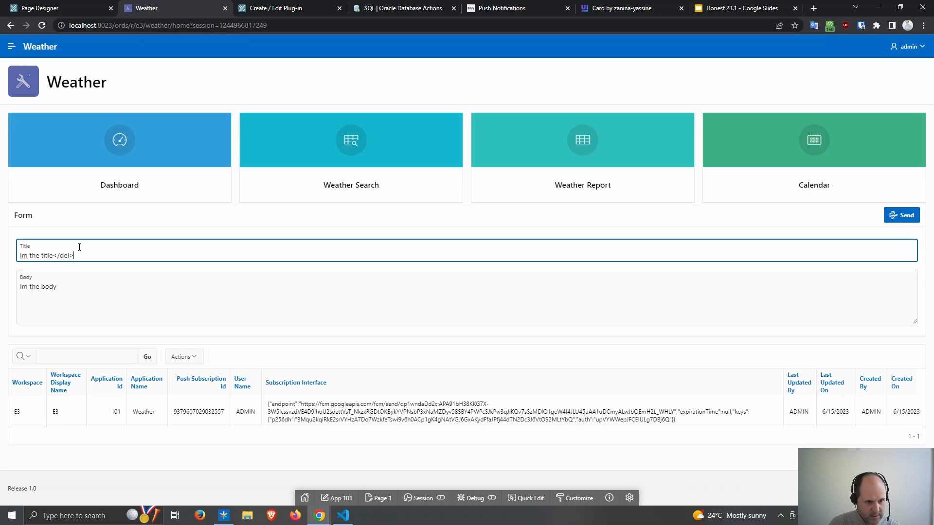
pyautogui.write('<del')
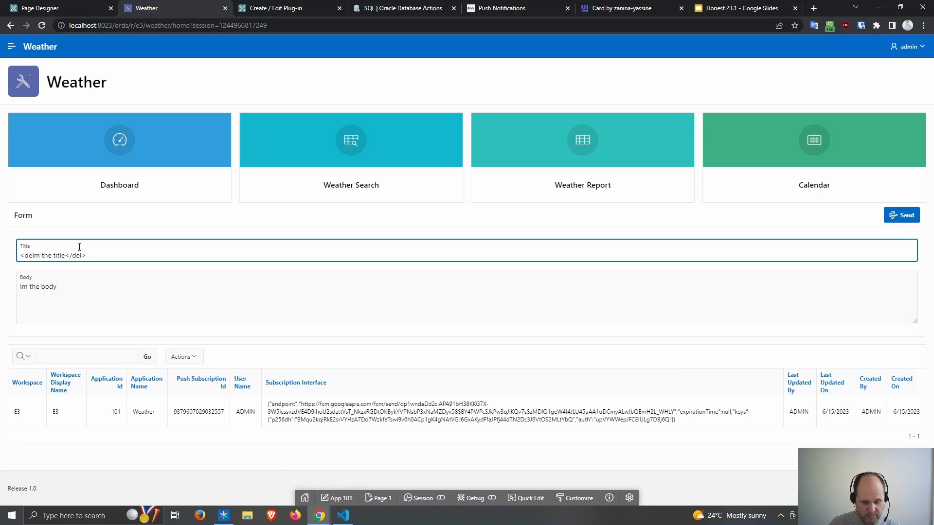
pyautogui.write('>')
pyautogui.press('BackSpace')
pyautogui.write('>I')
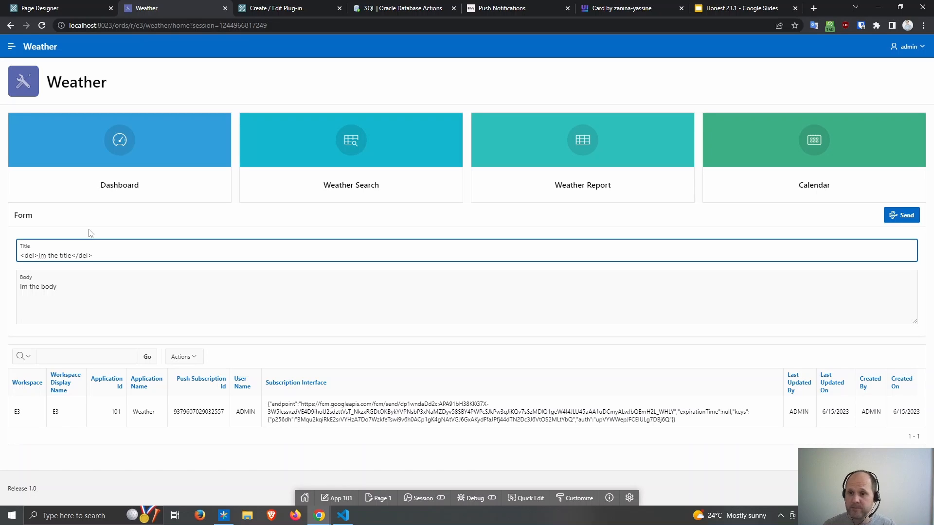
# - Copy the favourite emoji from the clipboard history and insert it three times before the Title's closing del tag
pyautogui.click(831, 27)
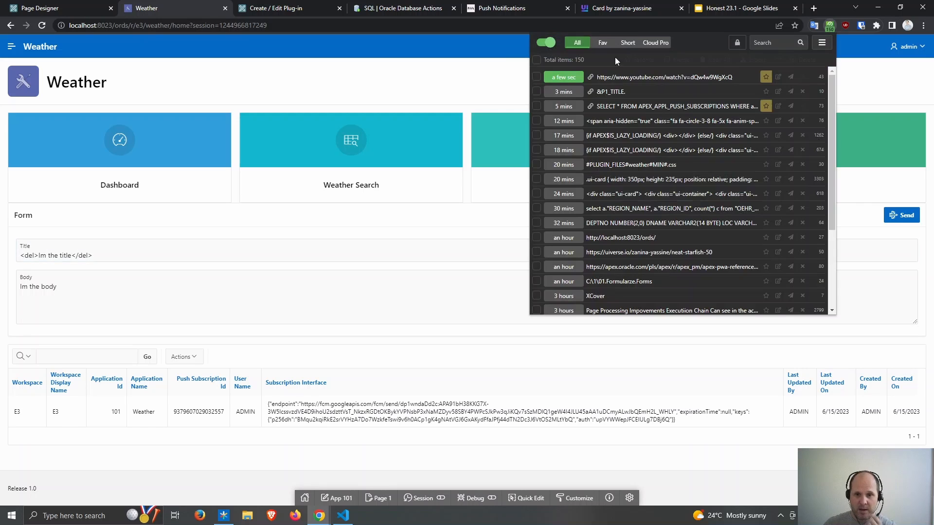
pyautogui.click(609, 45)
pyautogui.click(613, 136)
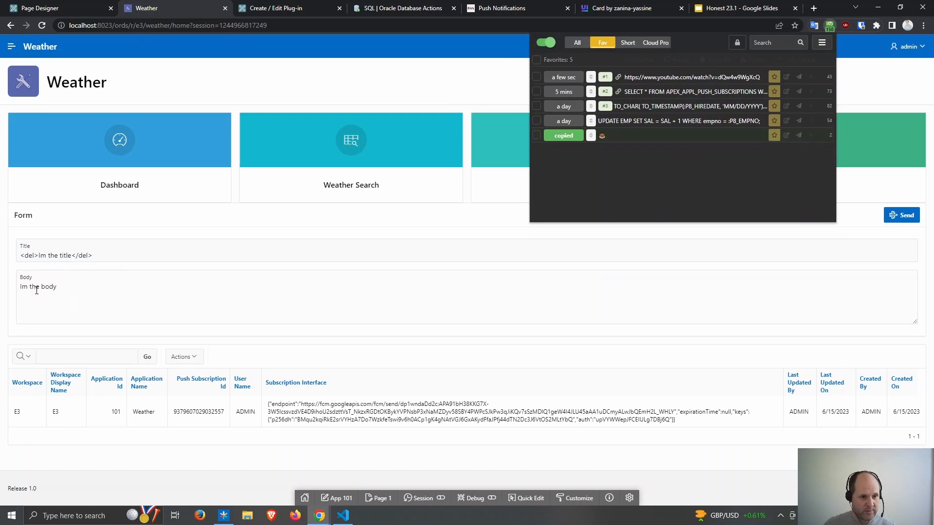
pyautogui.click(72, 255)
pyautogui.write('🍪')
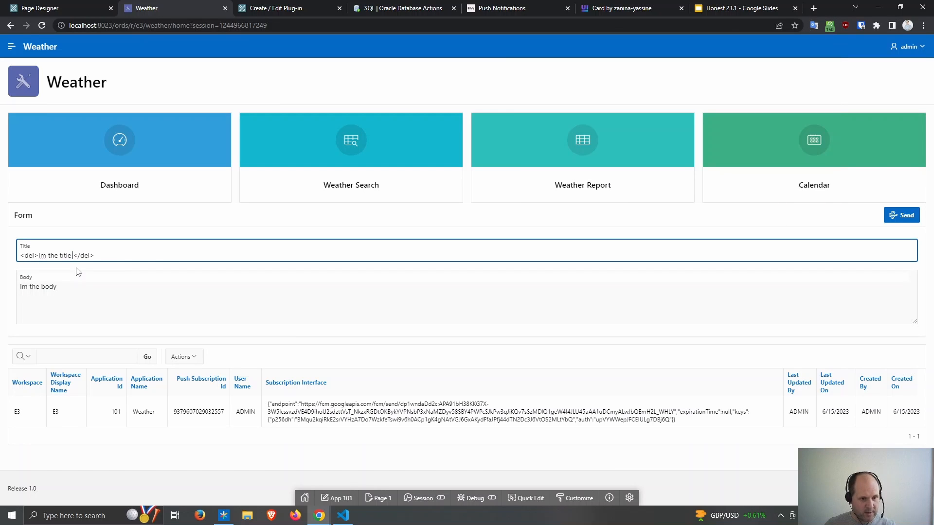
pyautogui.write('🍪')
pyautogui.write('🍪')
# - Reuse the Title's tagged emoji text as the Body, replacing the word "title" with "body"
pyautogui.hotkey('ctrl', 'a')
pyautogui.hotkey('ctrl', 'c')
pyautogui.click(115, 293)
pyautogui.hotkey('ctrl', 'a')
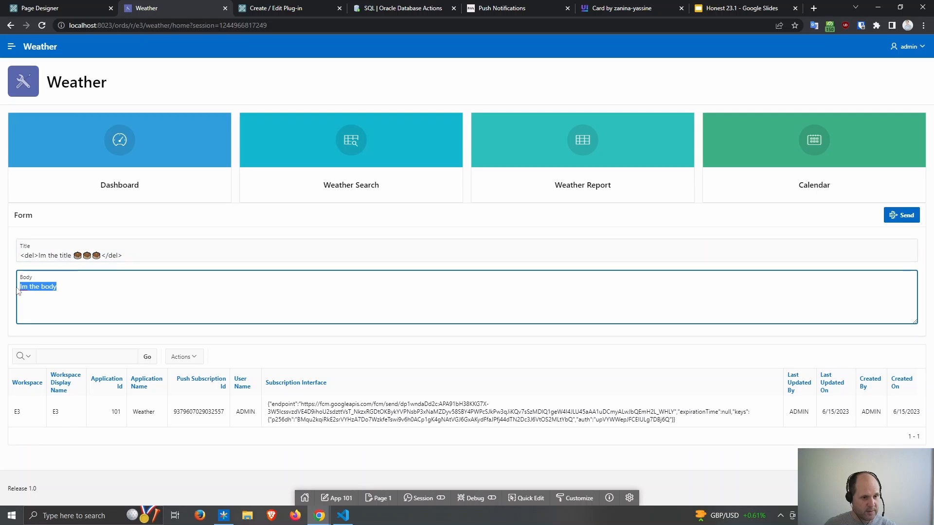
pyautogui.hotkey('ctrl', 'v')
pyautogui.doubleClick(67, 287)
pyautogui.write('body')
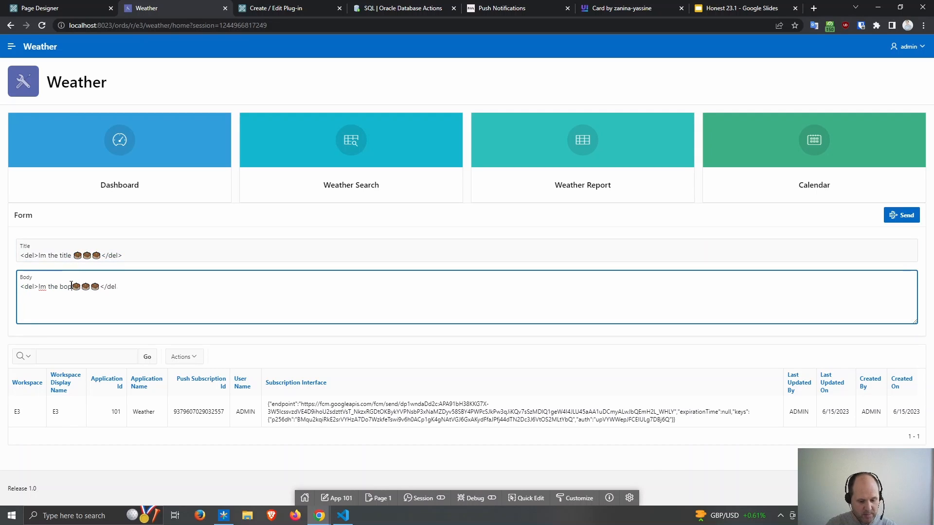
pyautogui.press('BackSpace')
pyautogui.press('BackSpace')
pyautogui.press('BackSpace')
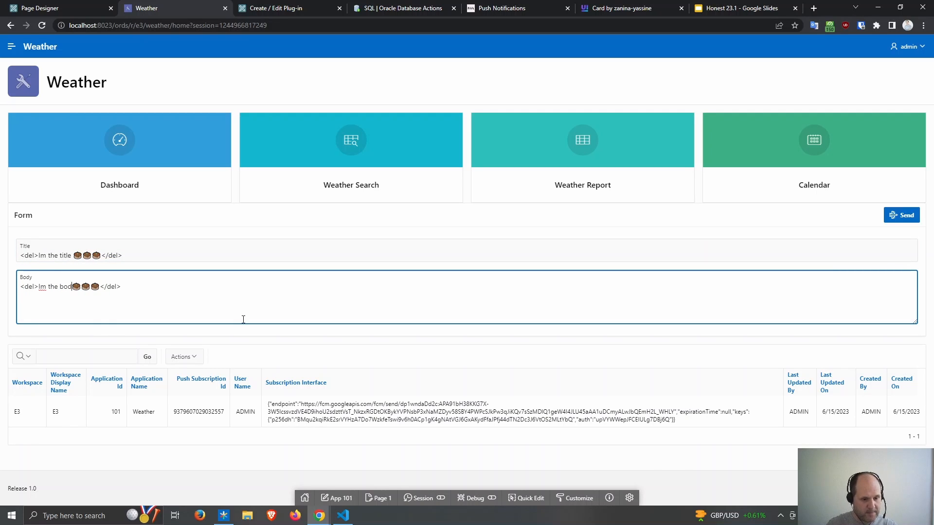
pyautogui.write('dy')
# - Send the notification and refresh the Push Notifications Queue report in the instance administration window
pyautogui.click(904, 216)
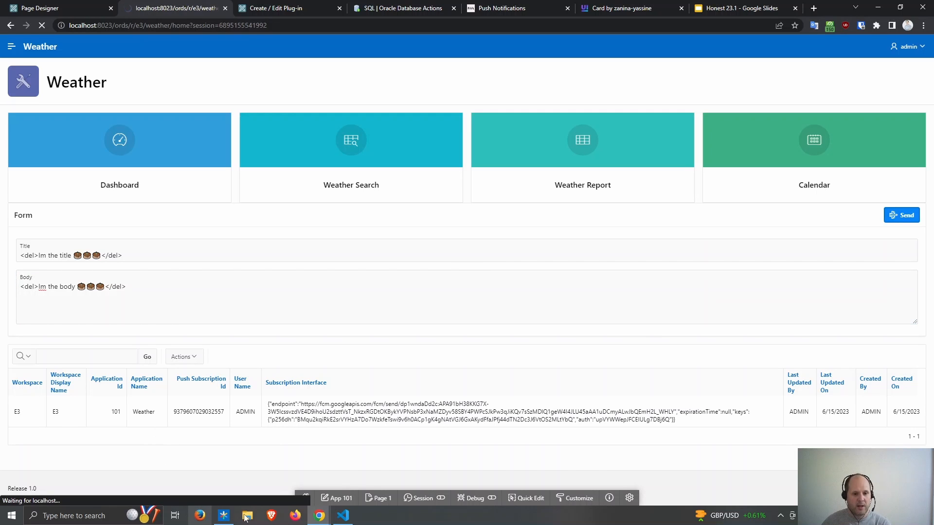
pyautogui.moveTo(319, 515)
pyautogui.click(353, 484)
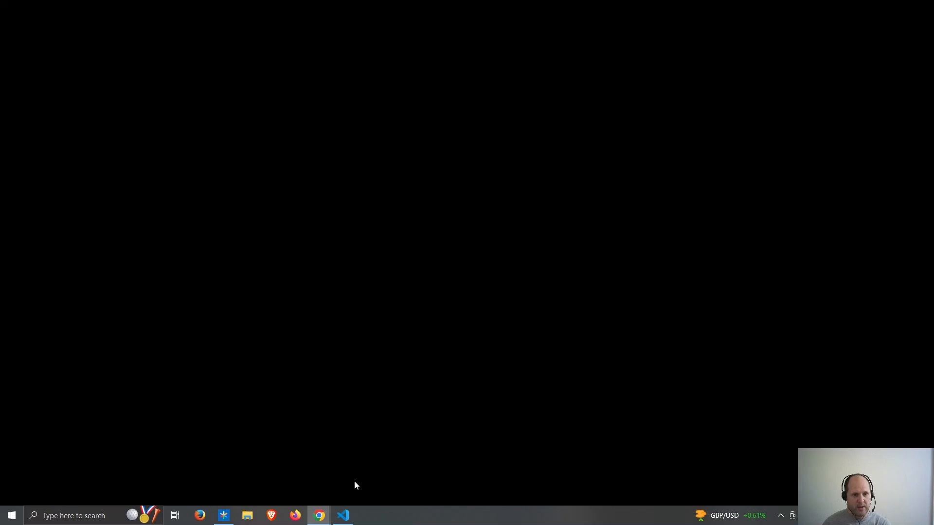
pyautogui.click(141, 130)
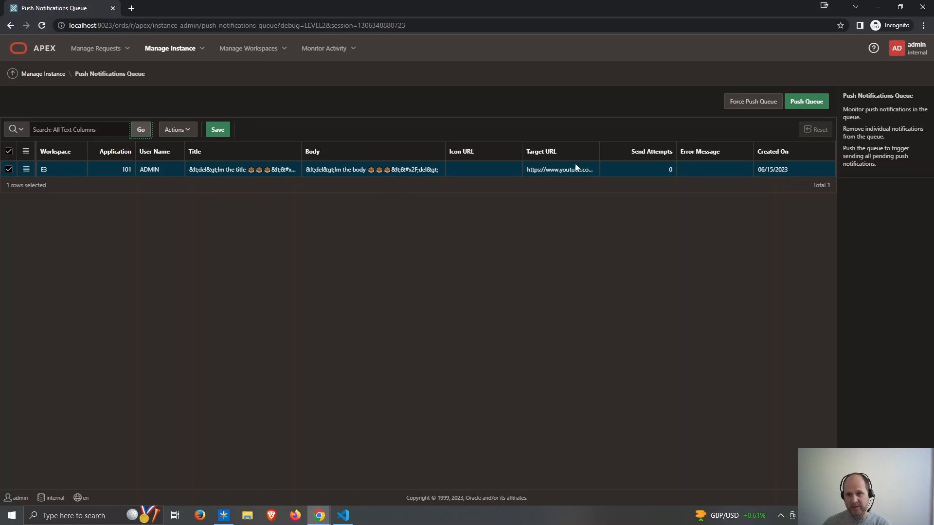
# - Push the queue and open the delivered notification to test its link target, closing the linked YouTube page after viewing
pyautogui.click(799, 103)
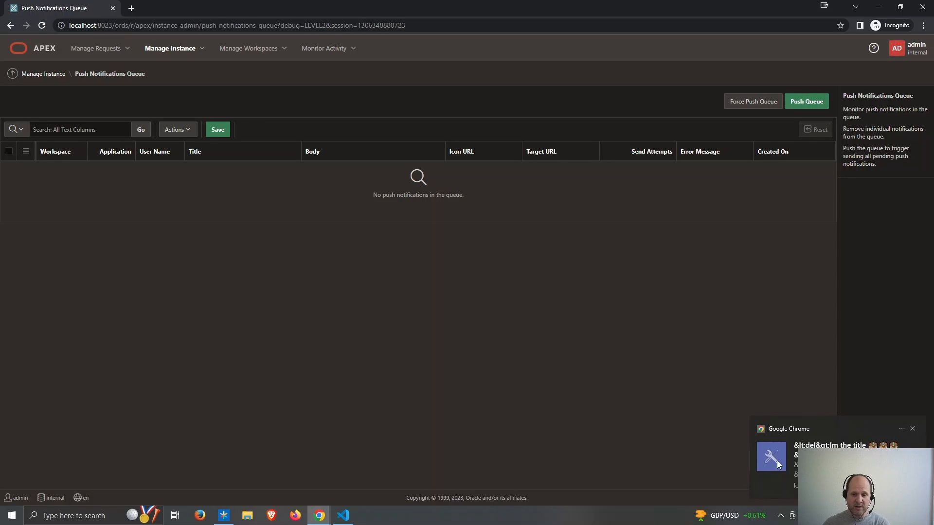
pyautogui.click(788, 464)
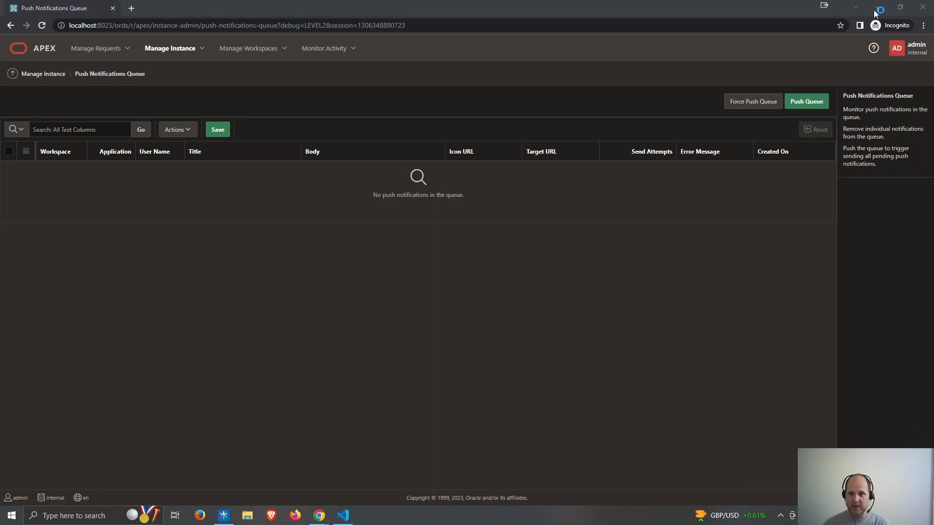
pyautogui.click(879, 7)
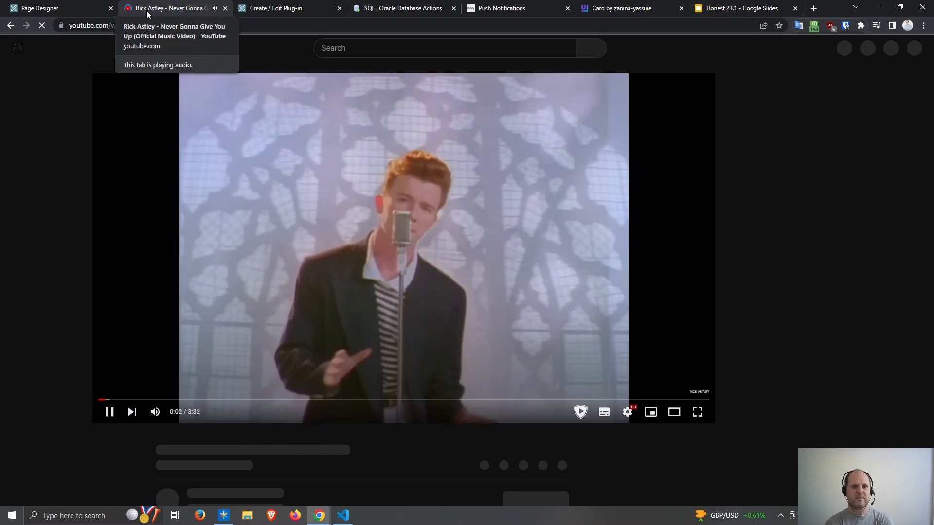
pyautogui.click(225, 9)
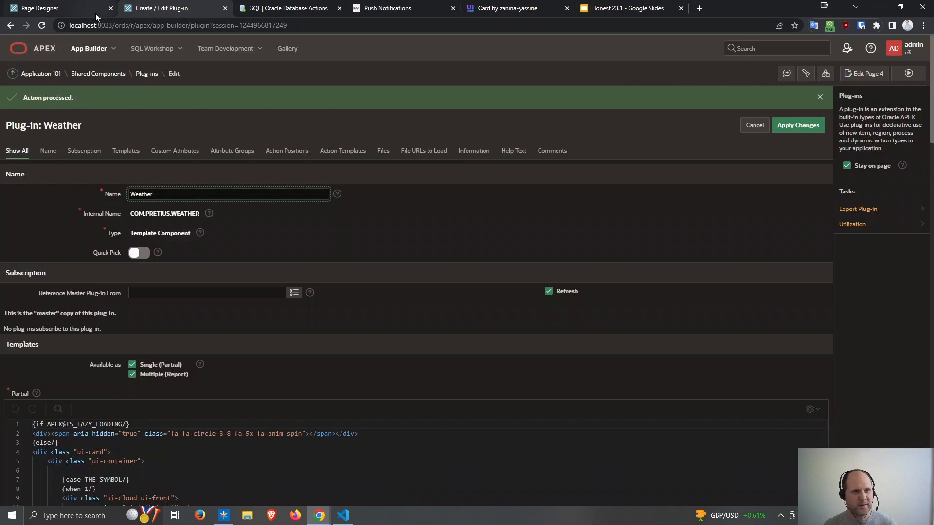
# - Run page 1 again from Page Designer and close the Create / Edit Plug-in and SQL Database Actions pages
pyautogui.click(96, 13)
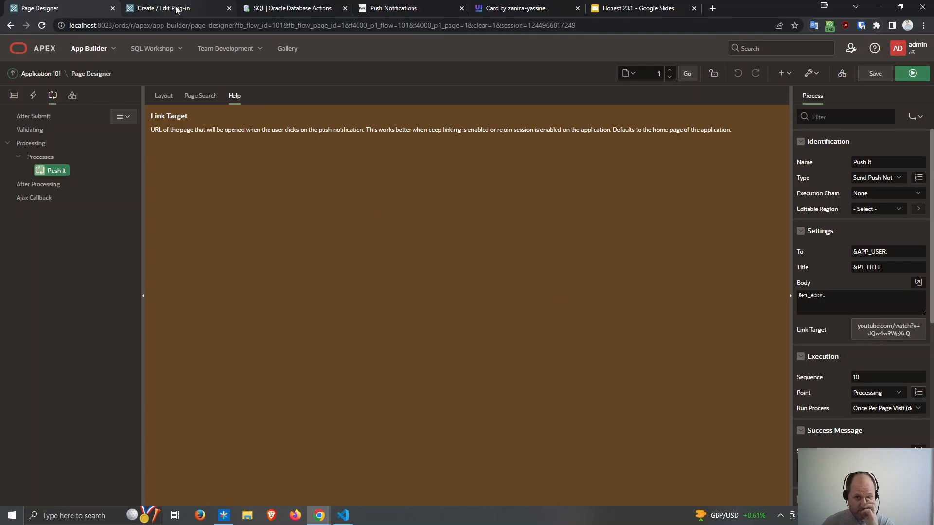
pyautogui.click(913, 73)
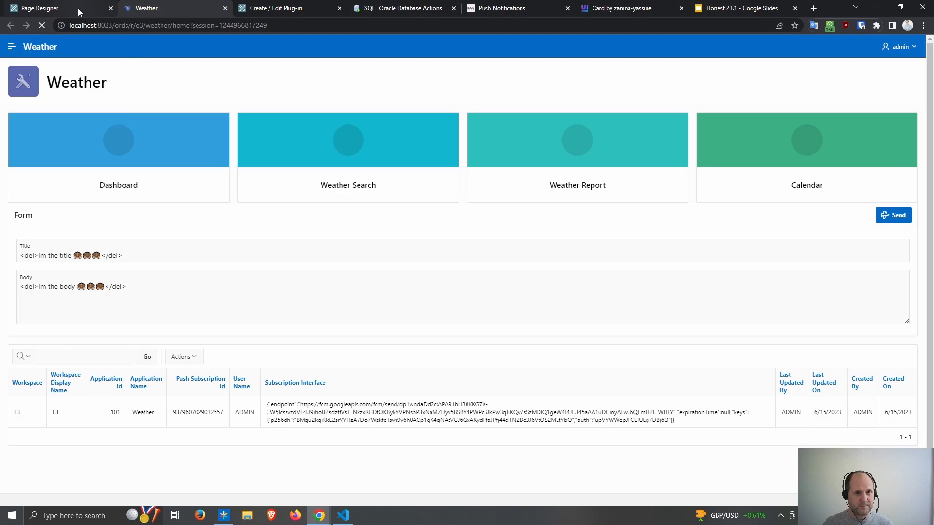
pyautogui.click(340, 9)
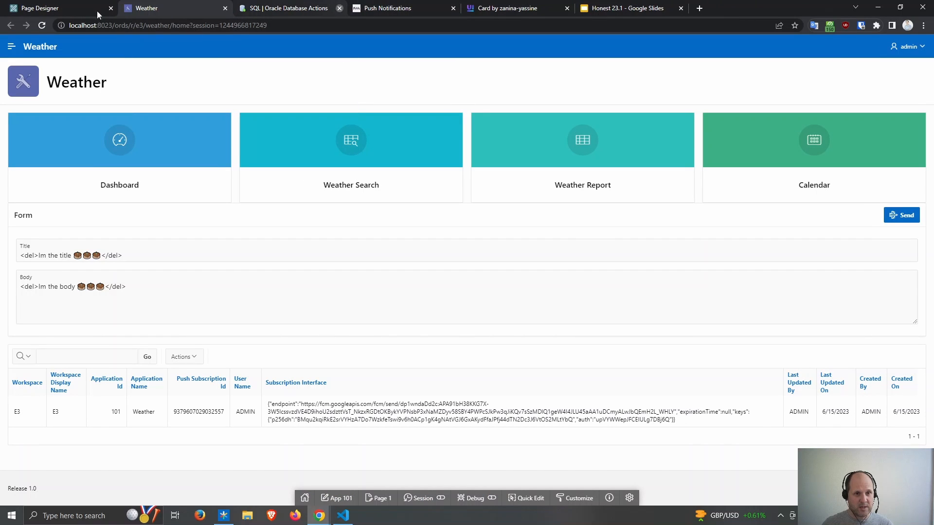
pyautogui.click(341, 8)
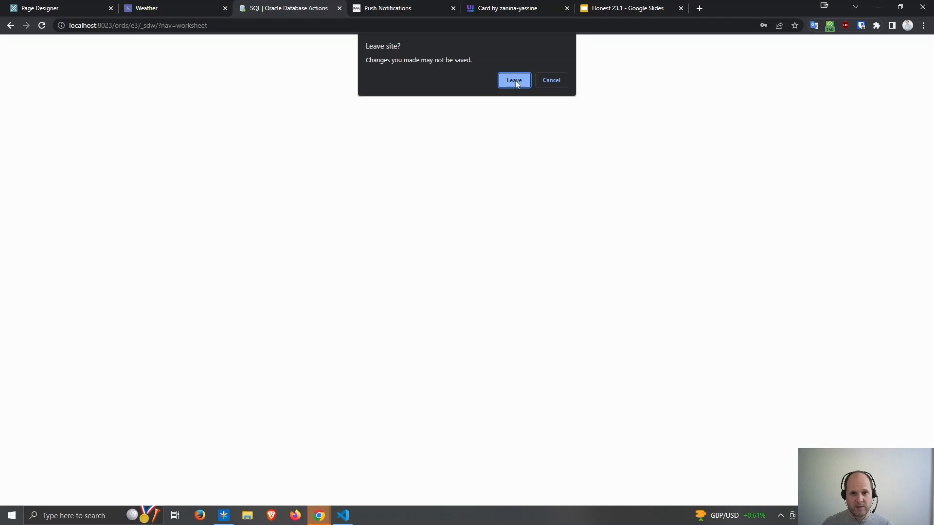
# - Close the SQL worksheet tab without saving its changes, and close the Card page tab
pyautogui.click(514, 80)
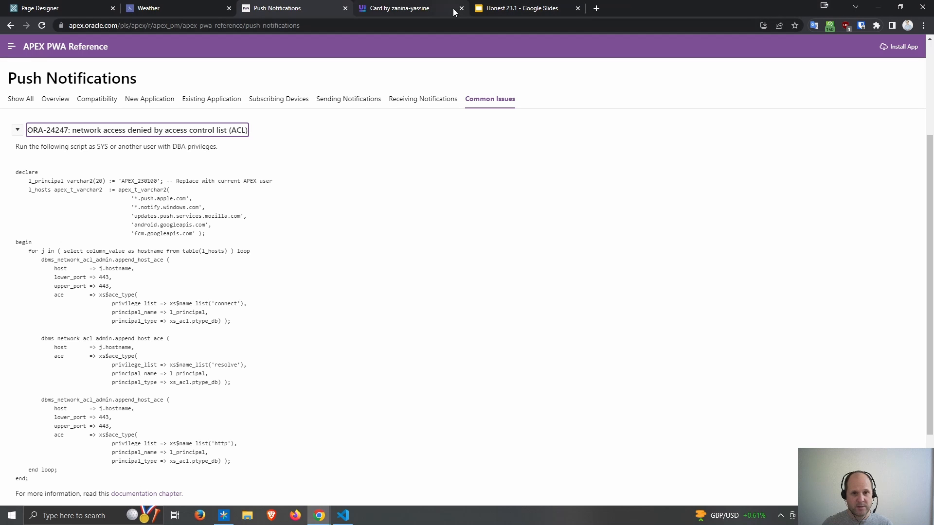
pyautogui.click(461, 9)
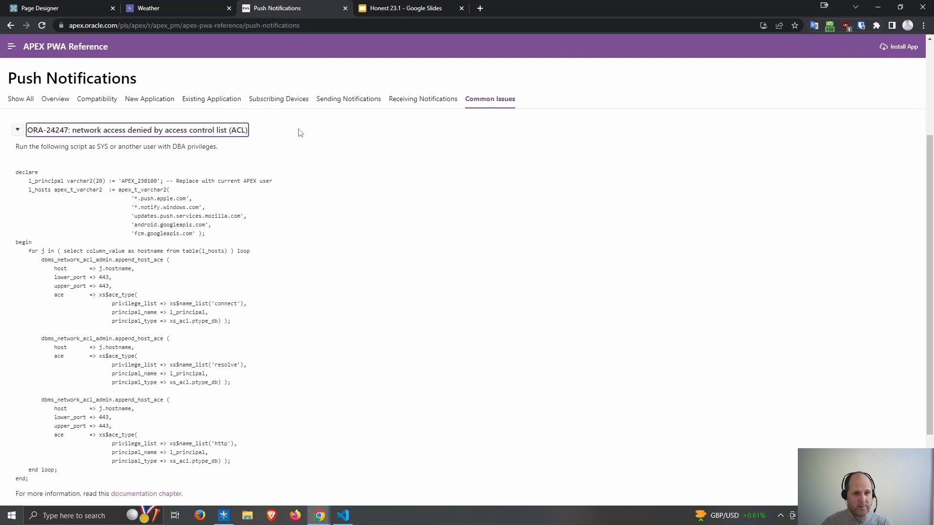
# - Review the Sending Notifications documentation on the push subscription and queue views, the push queue and sending through the API
pyautogui.click(340, 103)
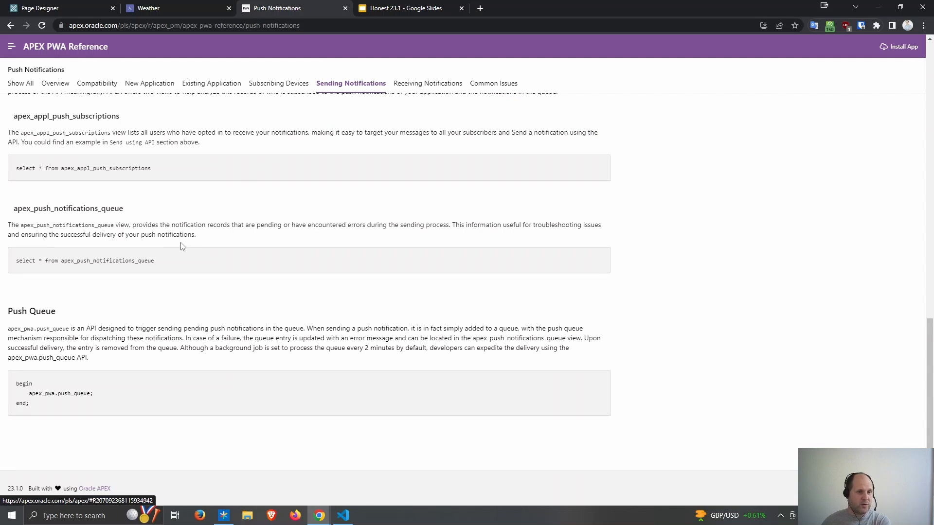
pyautogui.scroll(3, 181, 246)
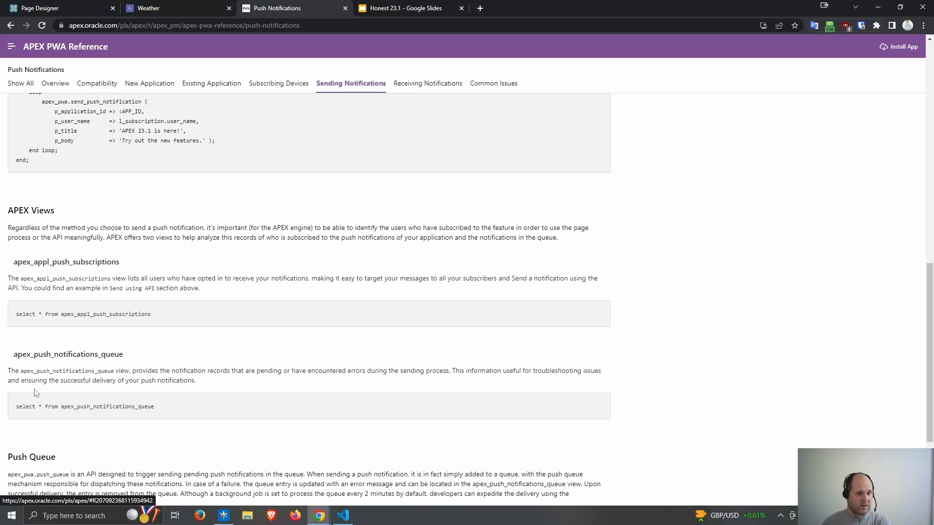
pyautogui.scroll(-2, 44, 394)
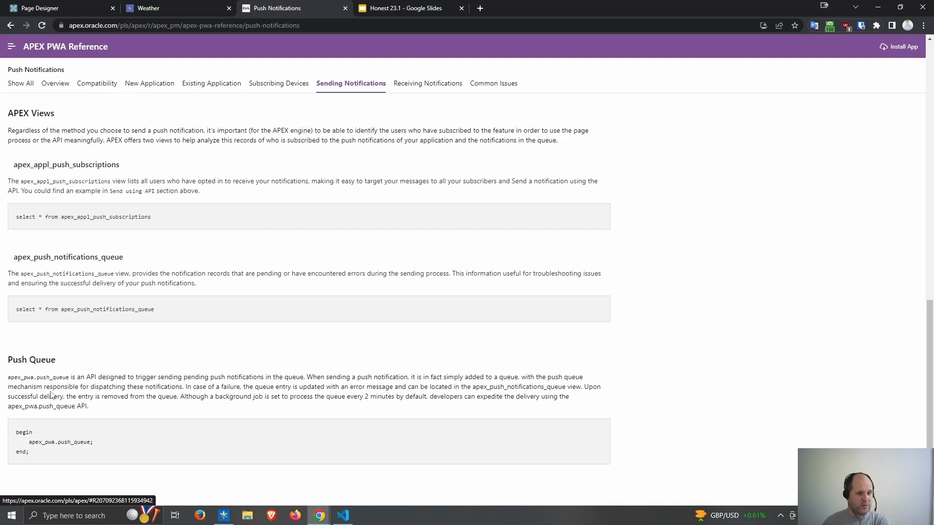
pyautogui.doubleClick(109, 216)
pyautogui.doubleClick(123, 309)
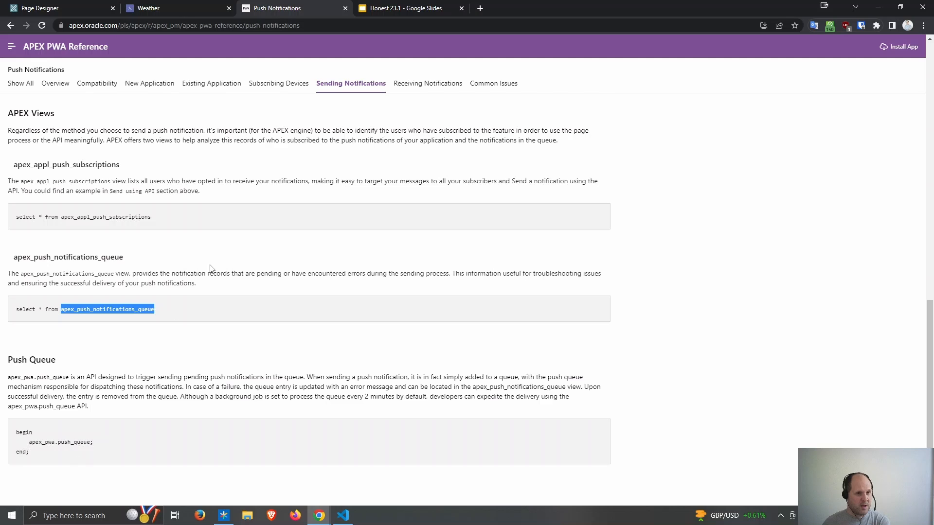
pyautogui.scroll(7, 210, 269)
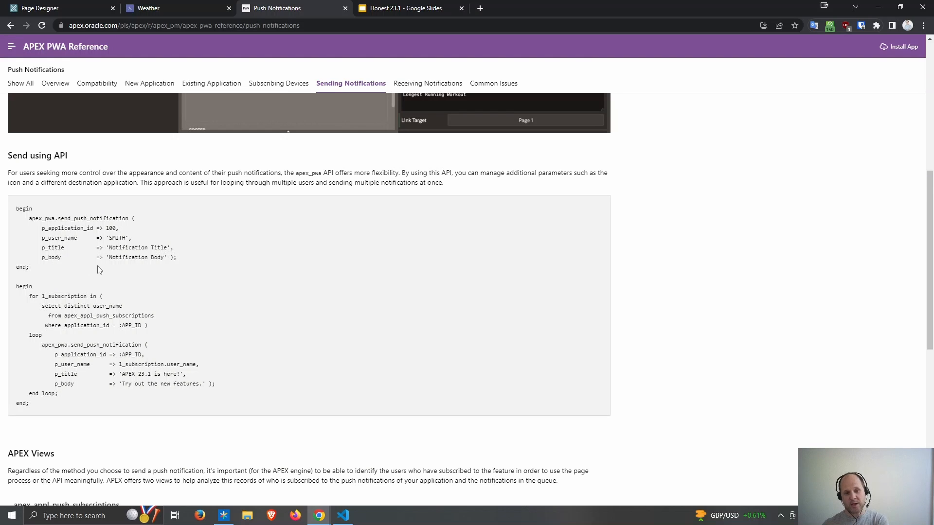
# - Compare the Push It process settings with the apex_pwa.send_push_notification example, and check the Weather app's home page
pyautogui.click(62, 10)
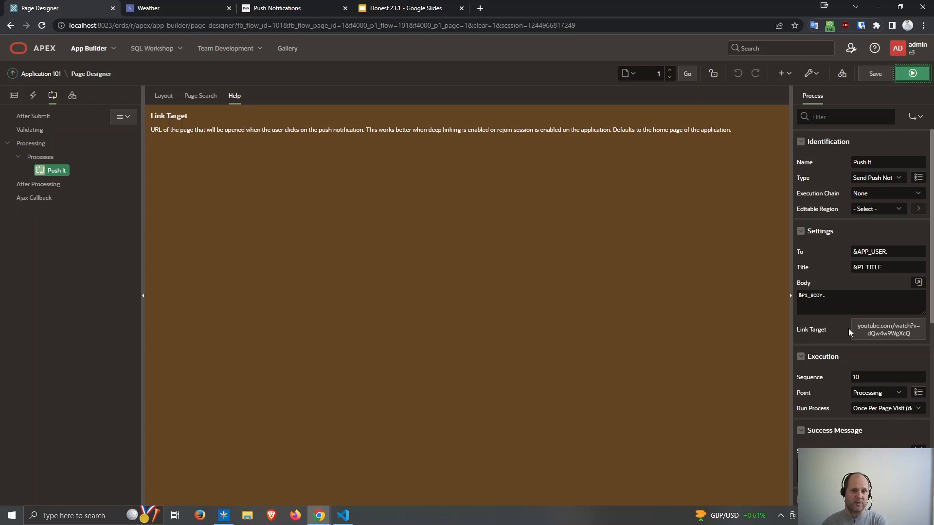
pyautogui.click(271, 13)
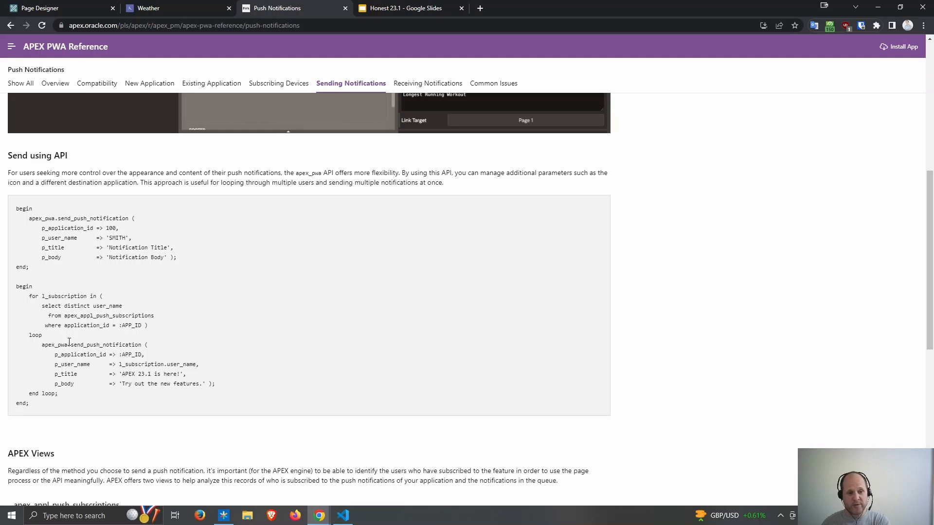
pyautogui.moveTo(69, 342); pyautogui.dragTo(48, 348)
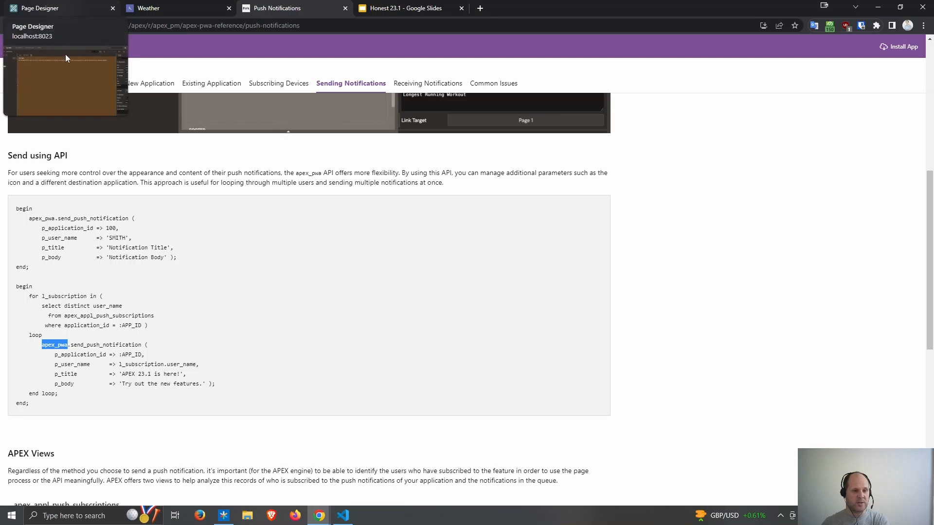
pyautogui.click(72, 12)
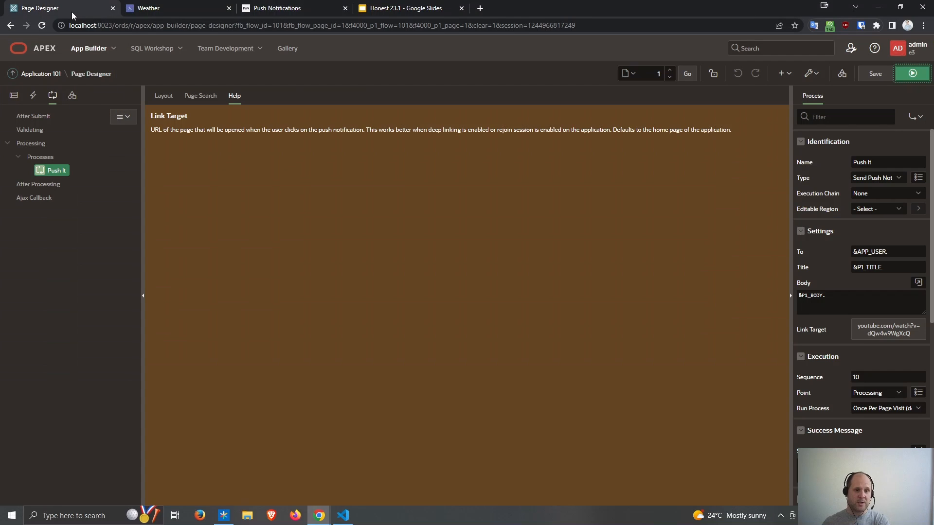
pyautogui.click(144, 9)
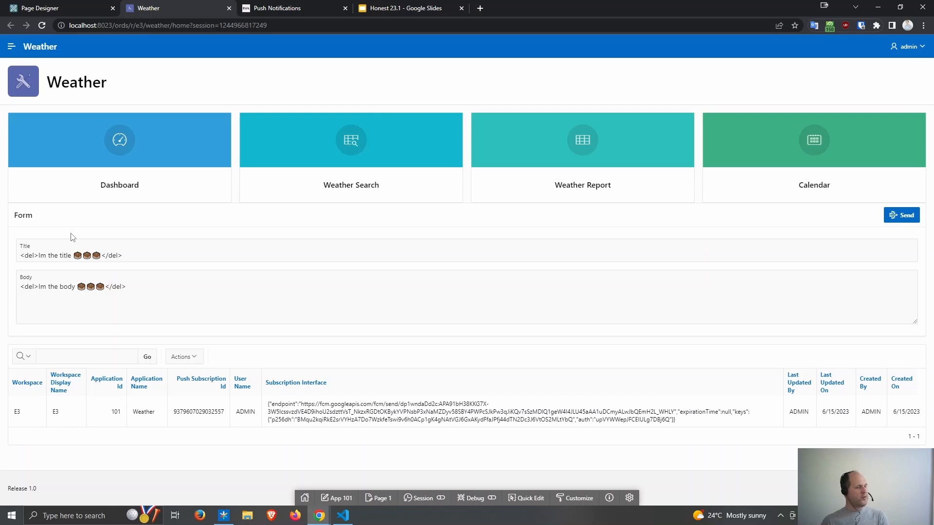
# - Start creating a new Interactive Report page in Application 101 from Page Designer
pyautogui.click(65, 7)
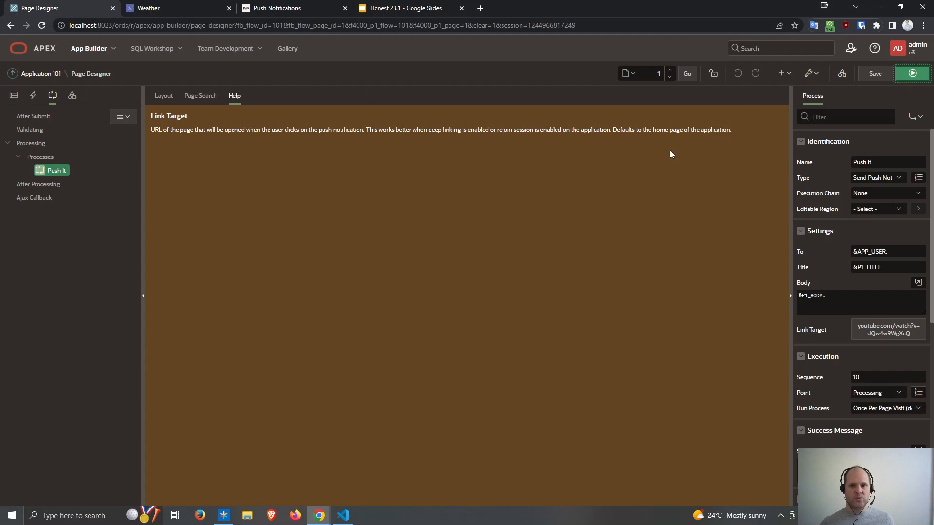
pyautogui.click(788, 74)
pyautogui.click(789, 94)
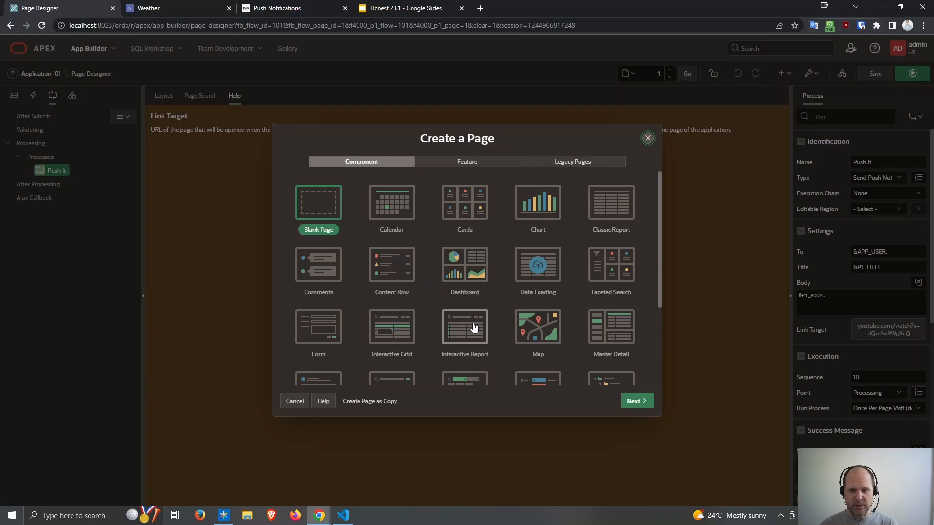
pyautogui.click(473, 329)
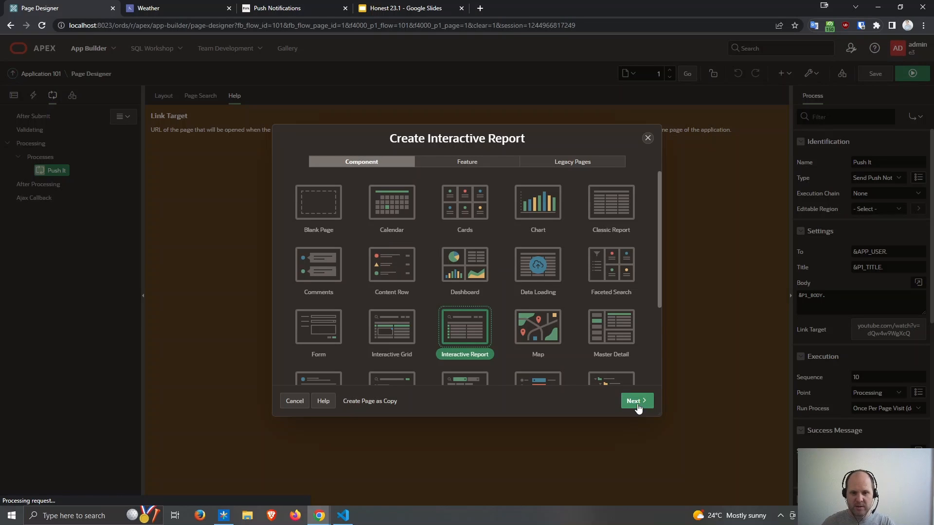
pyautogui.click(637, 403)
# - Name the report page EMP and include a form page also named EMP
pyautogui.click(414, 214)
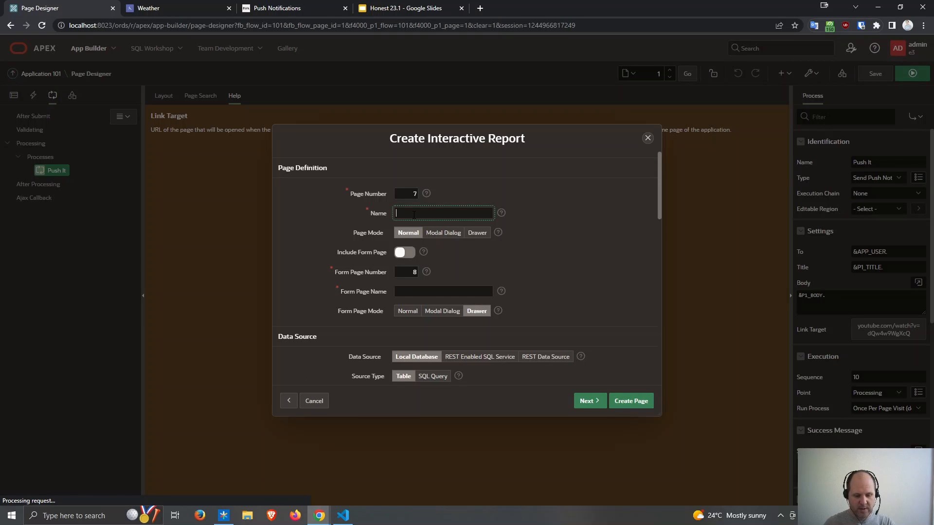
pyautogui.write('EMP')
pyautogui.hotkey('ctrl', 'a')
pyautogui.hotkey('ctrl', 'c')
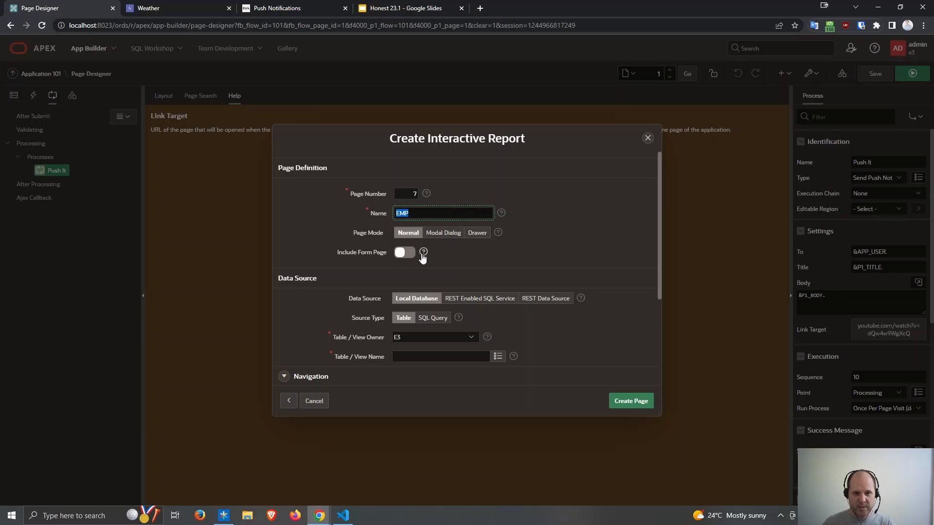
pyautogui.click(409, 253)
pyautogui.hotkey('ctrl', 'v')
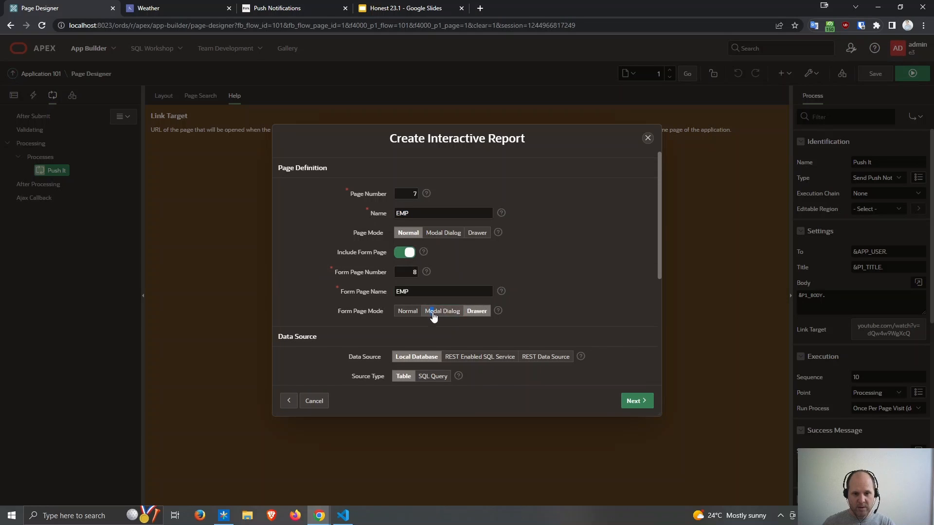
# - Base the report on the EMP table and create the pages with EMPNO as the primary key
pyautogui.scroll(-2, 486, 331)
pyautogui.click(430, 317)
pyautogui.hotkey('ctrl', 'v')
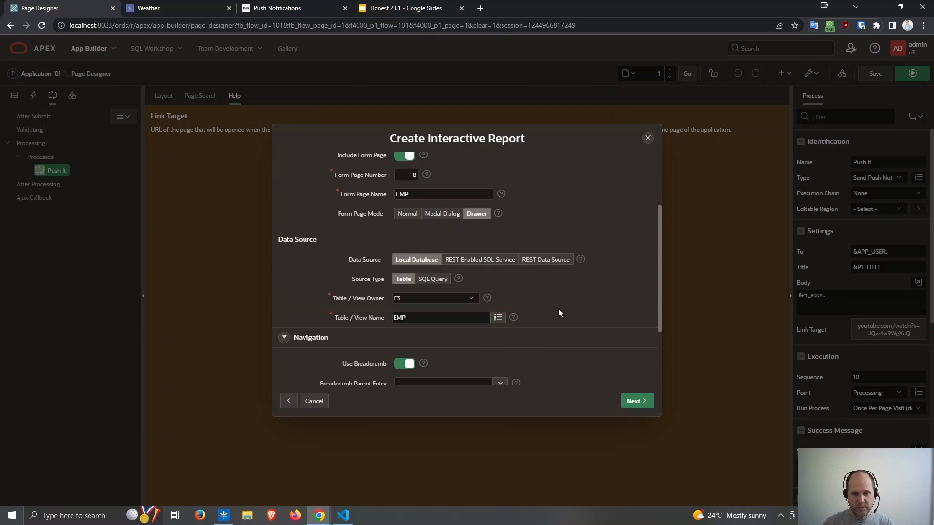
pyautogui.scroll(-3, 560, 312)
pyautogui.click(625, 401)
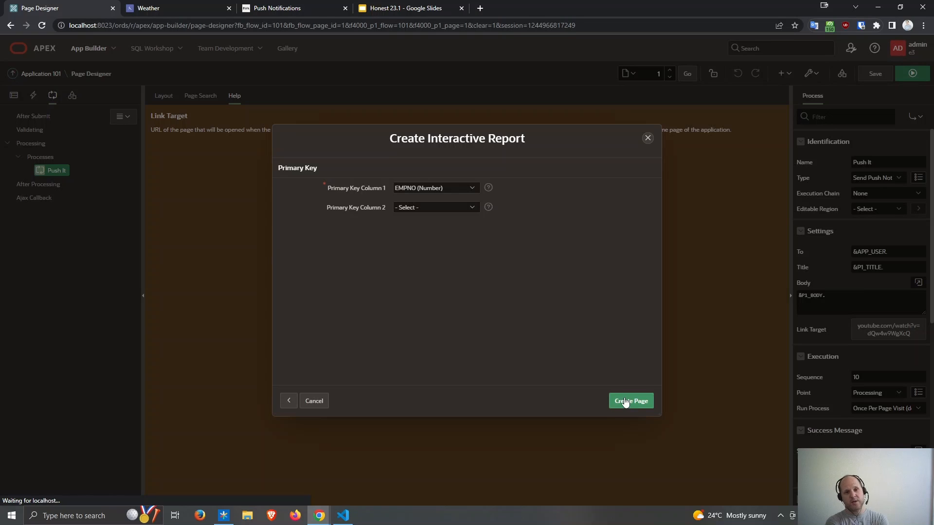
pyautogui.click(621, 400)
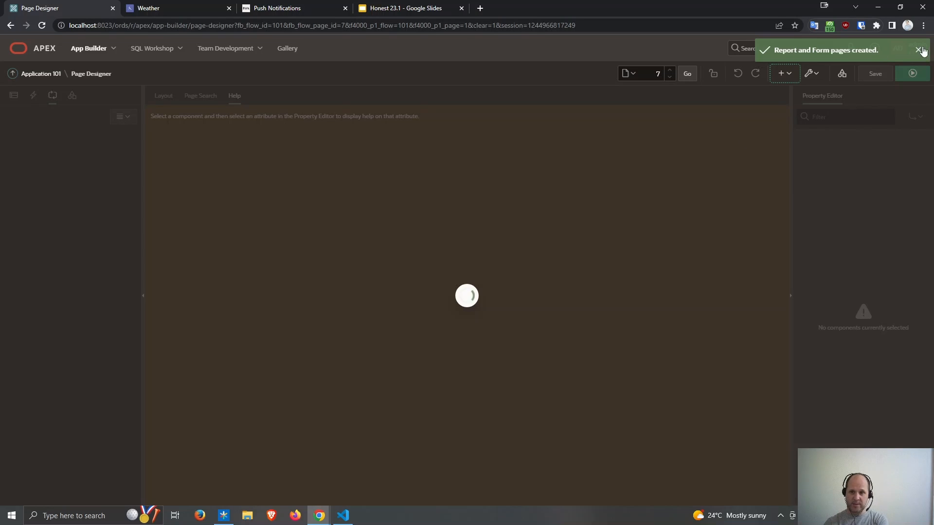
pyautogui.click(919, 50)
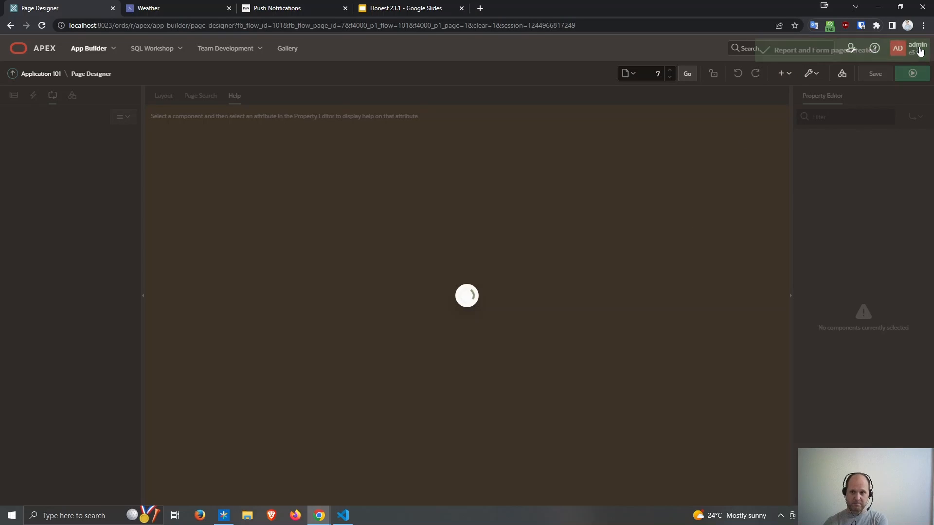
# - Reload the running Weather app and open its new EMP page from the navigation
pyautogui.click(156, 9)
pyautogui.click(41, 25)
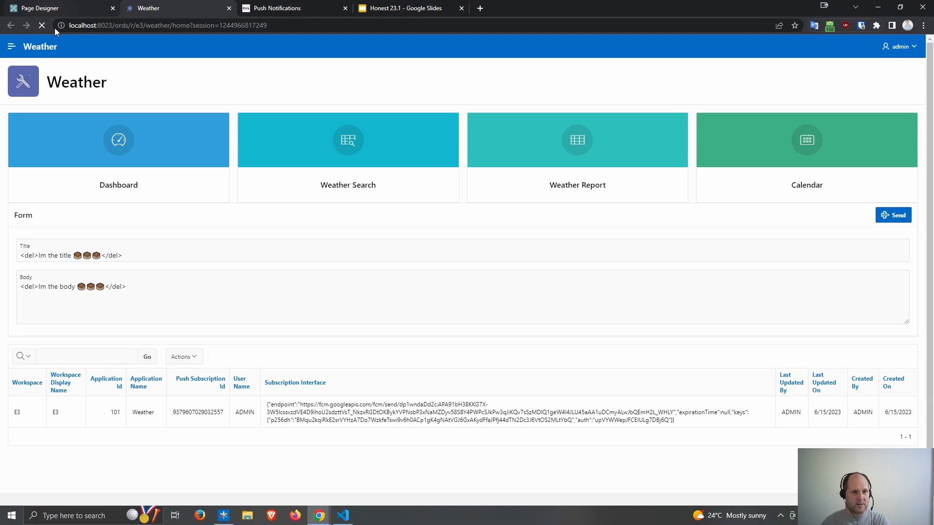
pyautogui.click(16, 52)
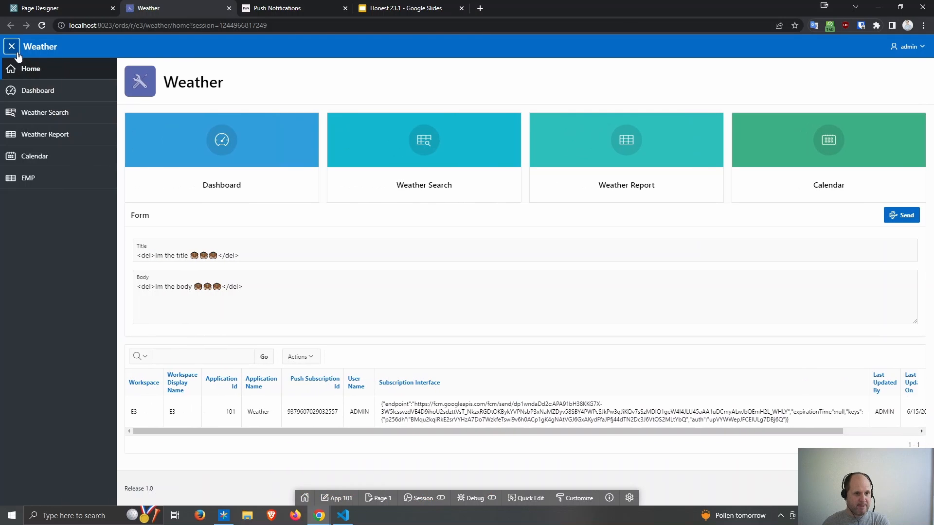
pyautogui.click(36, 184)
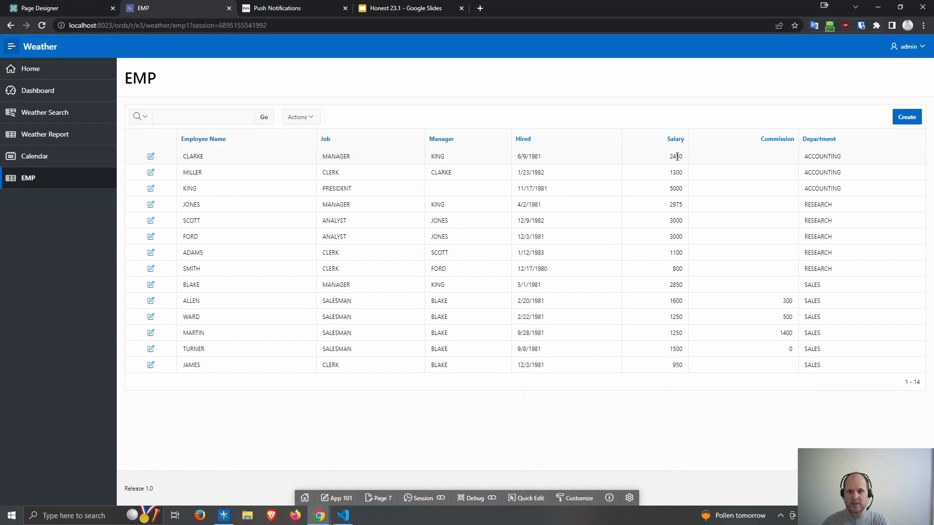
# - Change the last letter of the first listed employee's name to Y, save it, and open form page 8 in Page Designer
pyautogui.click(151, 156)
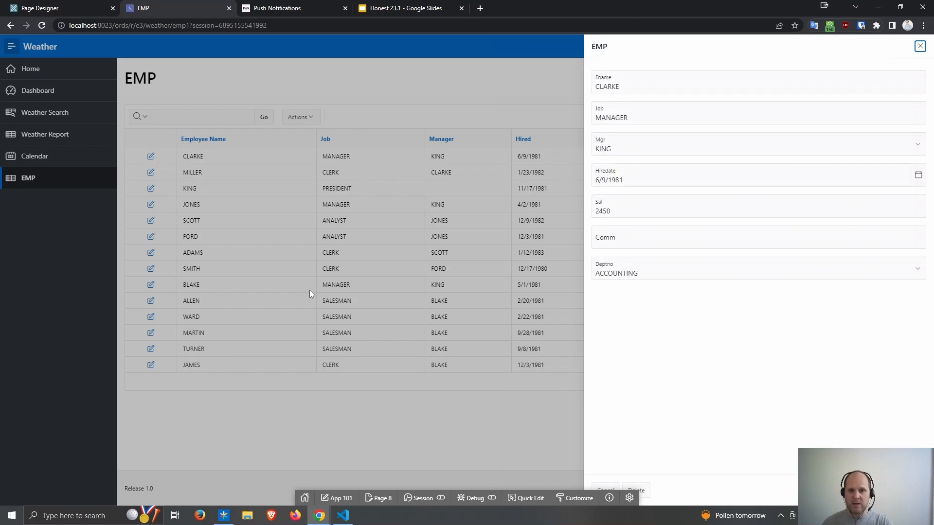
pyautogui.click(629, 88)
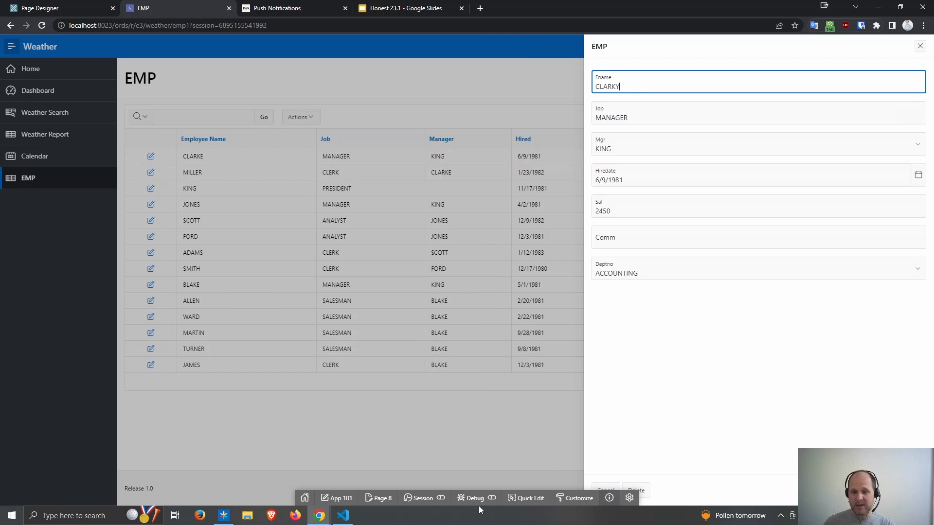
pyautogui.click(382, 499)
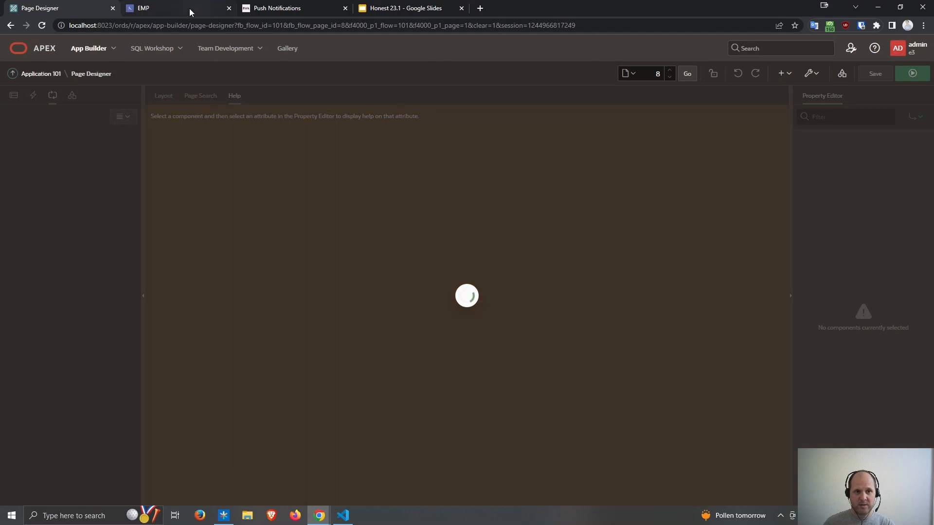
pyautogui.click(188, 8)
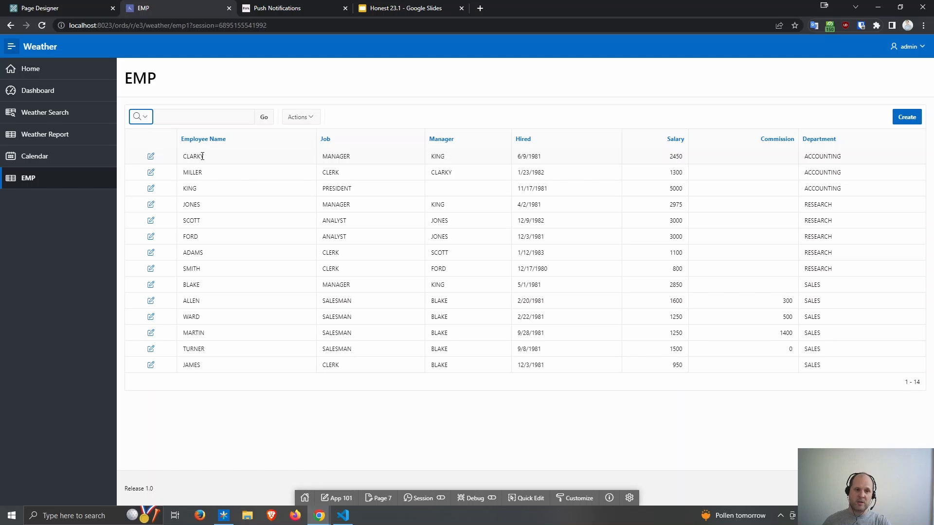
# - Disable the Process form EMP process by setting its server-side condition type to Never
pyautogui.click(55, 9)
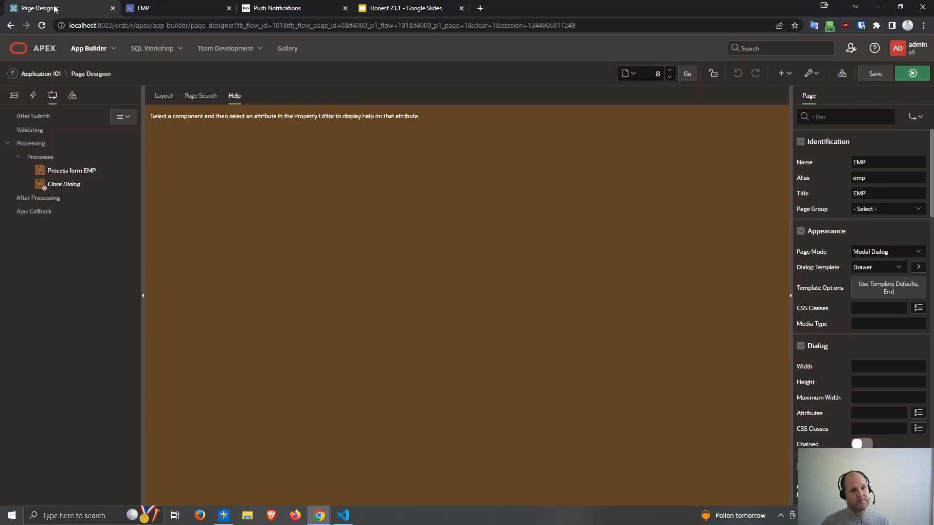
pyautogui.click(59, 170)
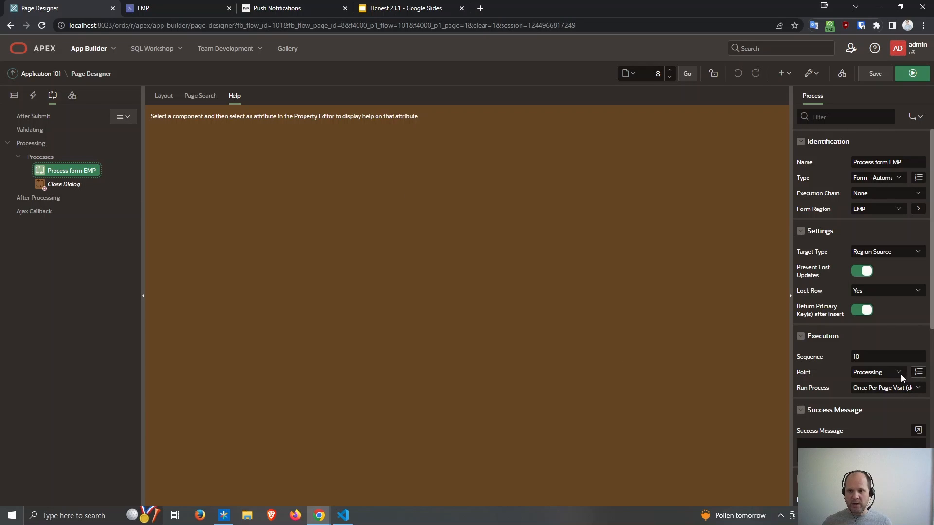
pyautogui.scroll(-4, 905, 373)
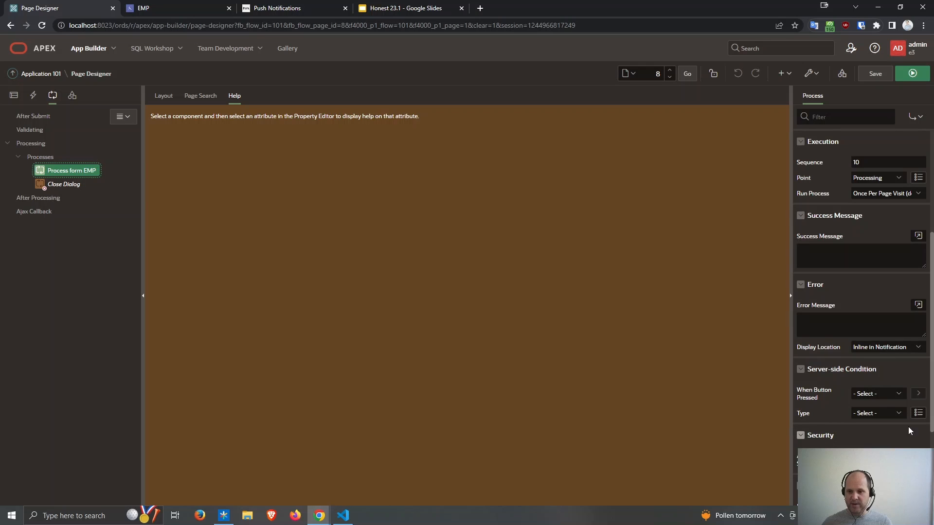
pyautogui.click(918, 413)
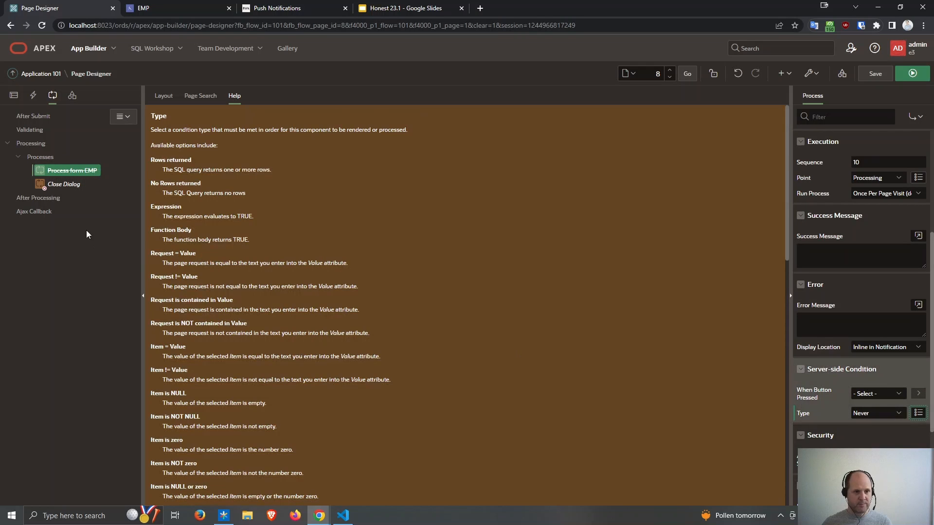
# - Create a new page process named Update Salary under Processing, placed above the Process form EMP process
pyautogui.rightClick(51, 158)
pyautogui.click(56, 166)
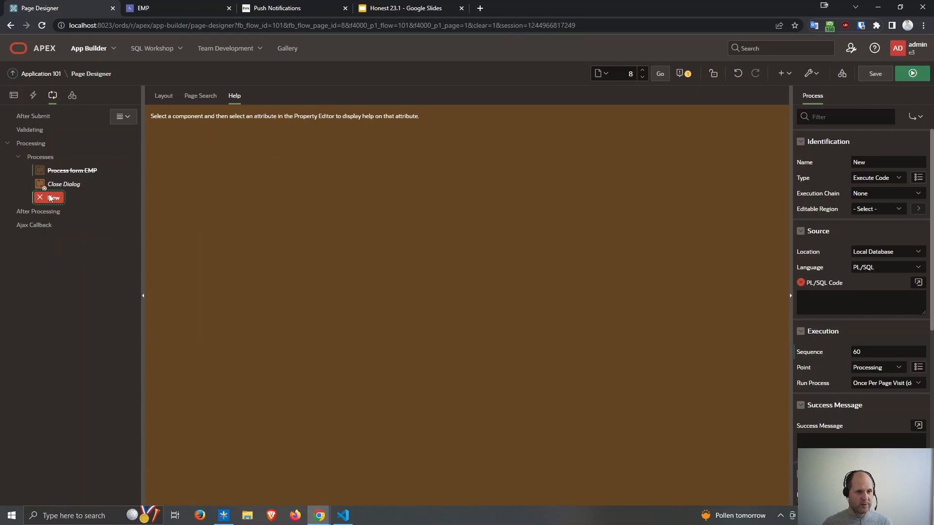
pyautogui.click(845, 161)
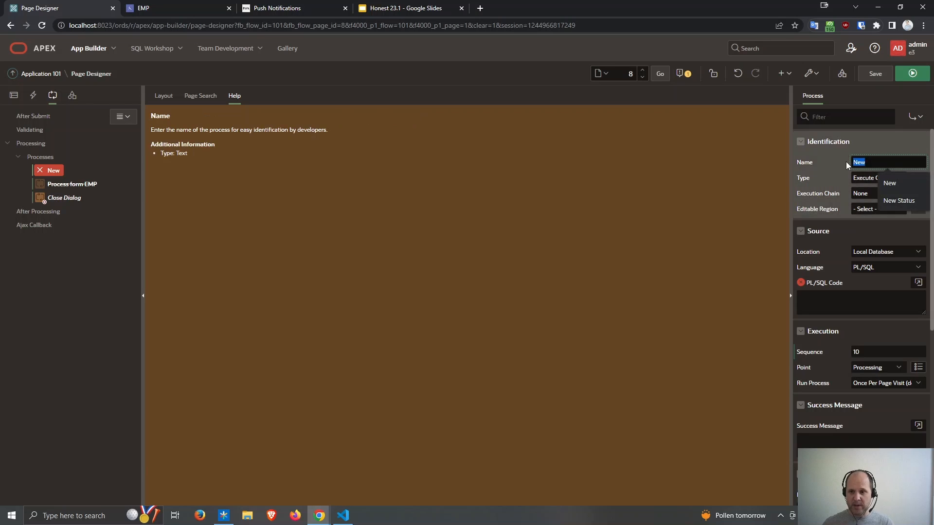
pyautogui.write('Update Sa')
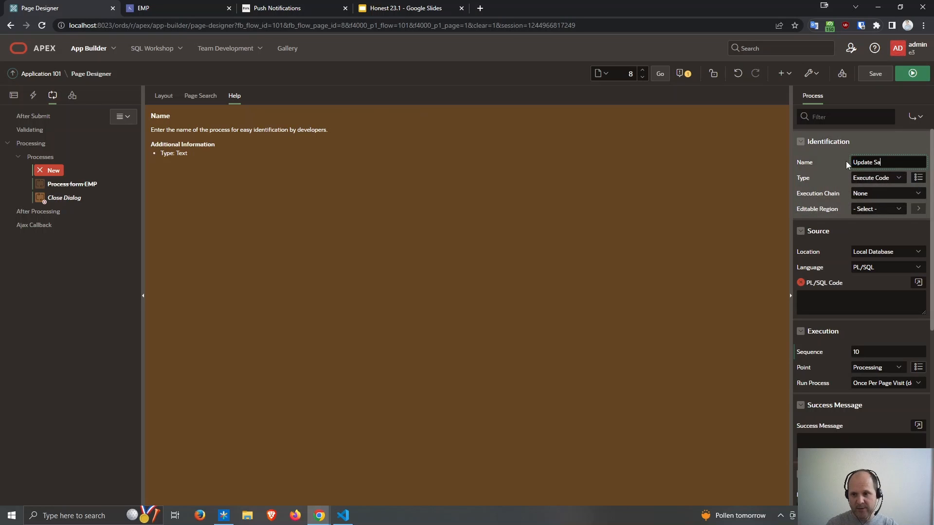
pyautogui.write('lary')
pyautogui.press('Tab')
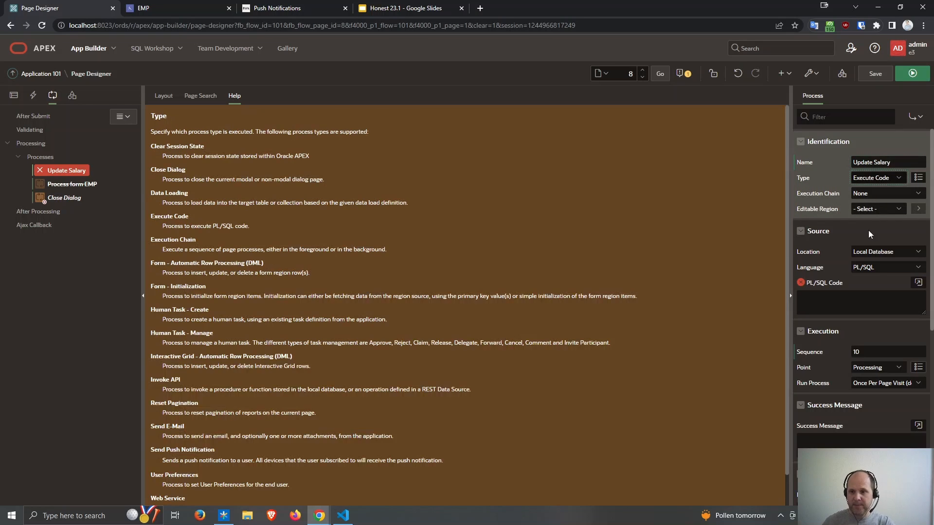
# - Set the Update Salary process's PL/SQL code to "UPDATE EMP SET SAL = SAL + 1 WHERE empno = :P8_EMPNO;" and save the page
pyautogui.click(833, 24)
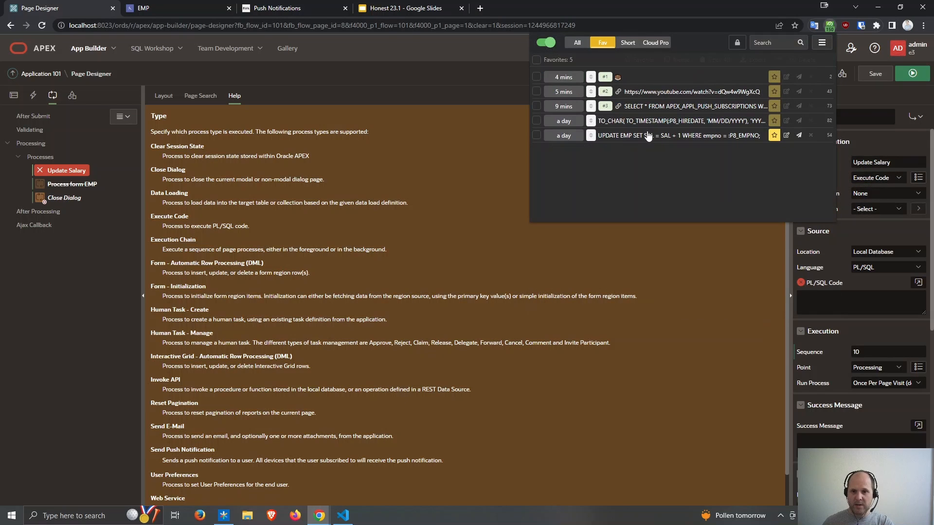
pyautogui.click(647, 136)
pyautogui.click(831, 300)
pyautogui.write('UPDATE EMP SET SAL = SAL + 1 WHERE empno = :P8_EMPNO;')
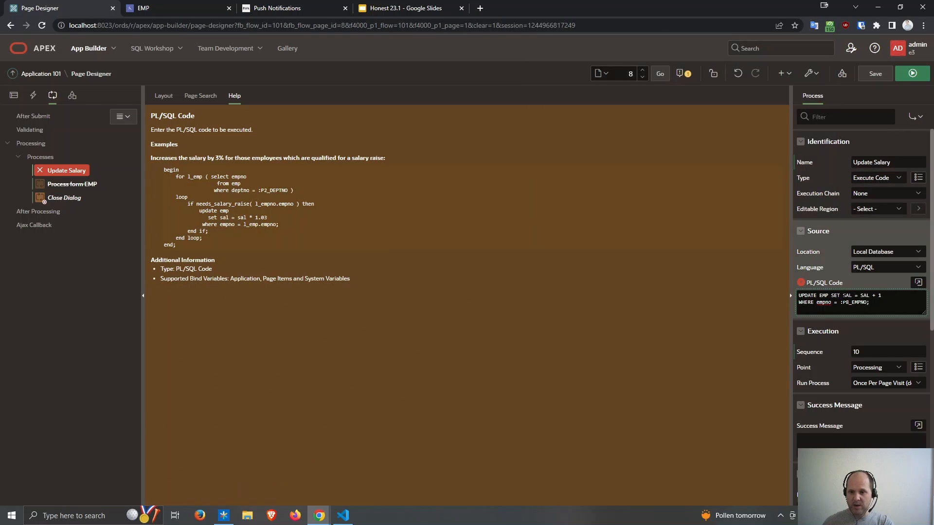
pyautogui.click(885, 73)
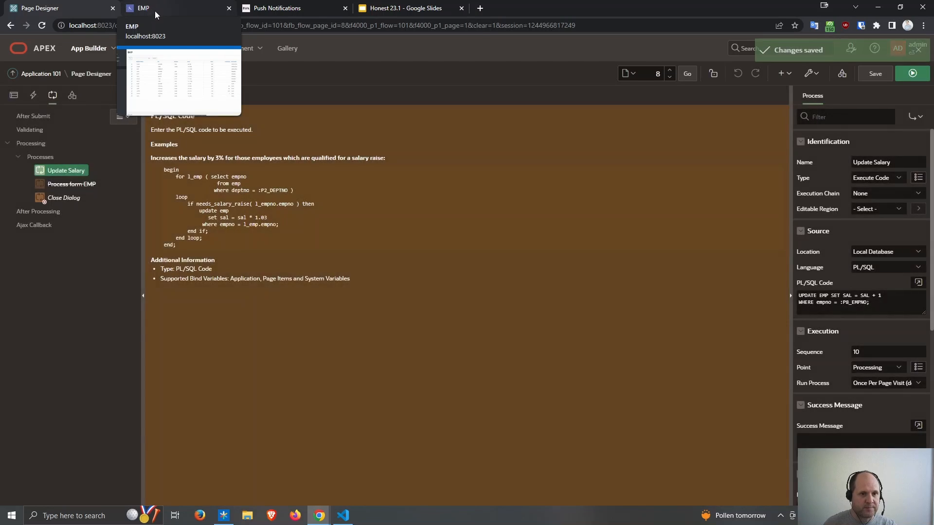
# - Test the process in the running Weather app by opening the first listed employee's record and applying changes
pyautogui.click(155, 10)
pyautogui.click(151, 155)
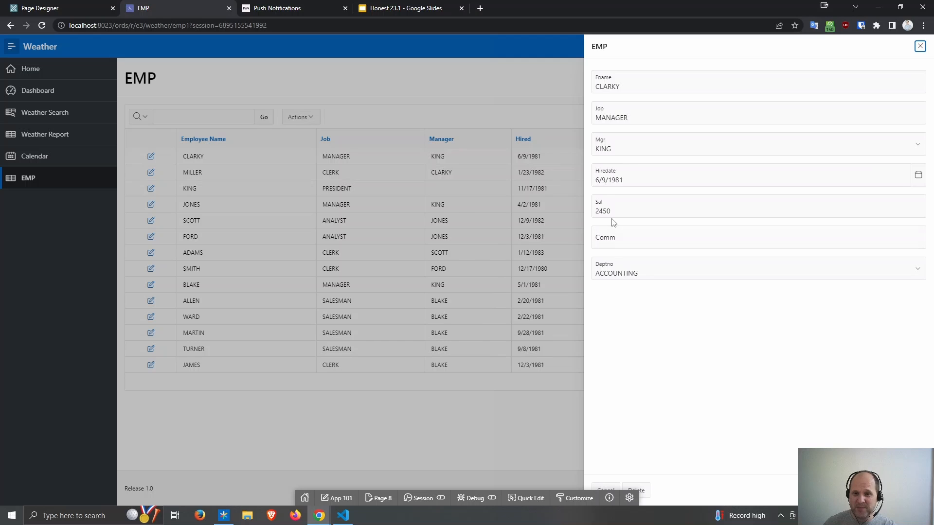
pyautogui.moveTo(603, 212); pyautogui.dragTo(625, 214)
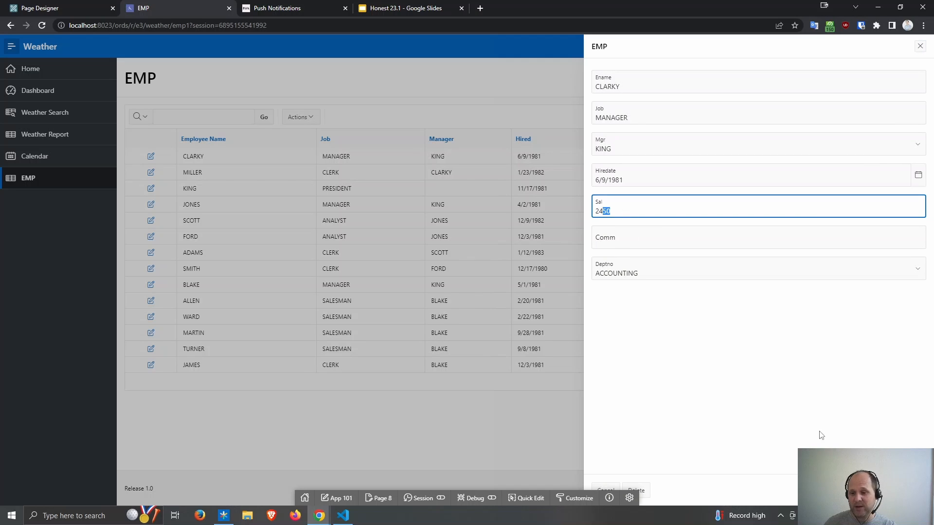
pyautogui.click(896, 491)
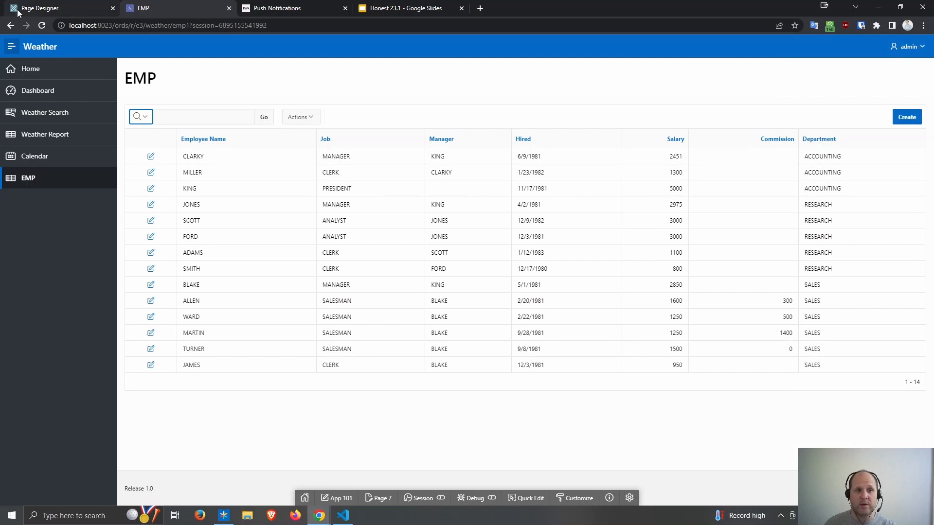
# - Return to Page Designer and create another process named Chain 001 under Processing
pyautogui.click(38, 8)
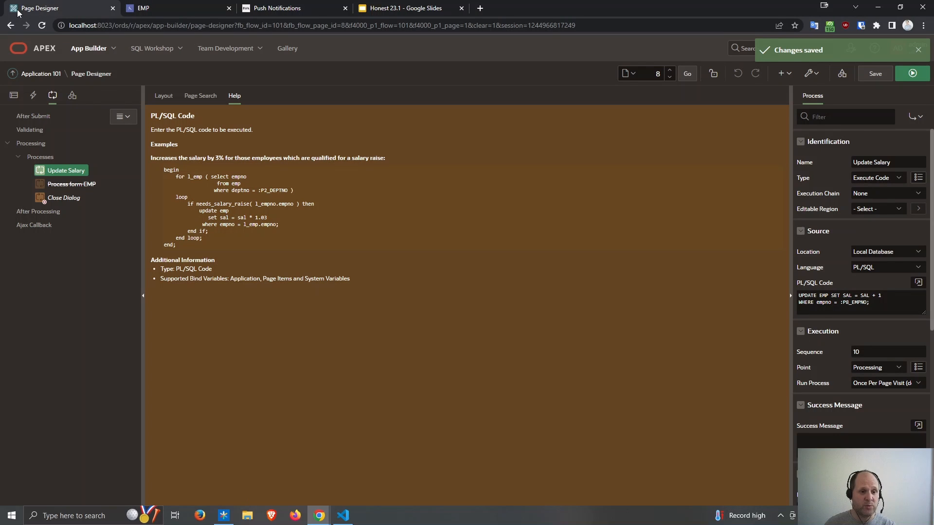
pyautogui.rightClick(51, 159)
pyautogui.click(68, 168)
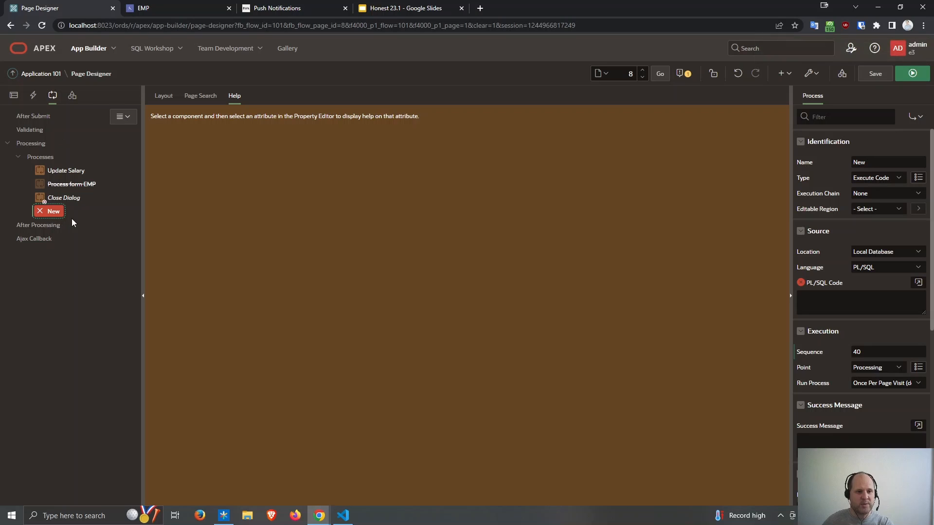
pyautogui.doubleClick(860, 163)
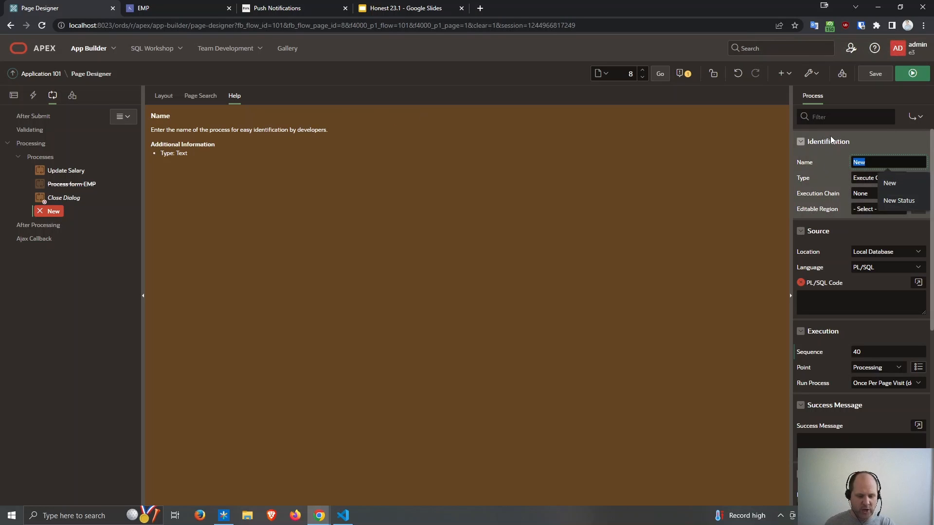
pyautogui.write('Chain 00')
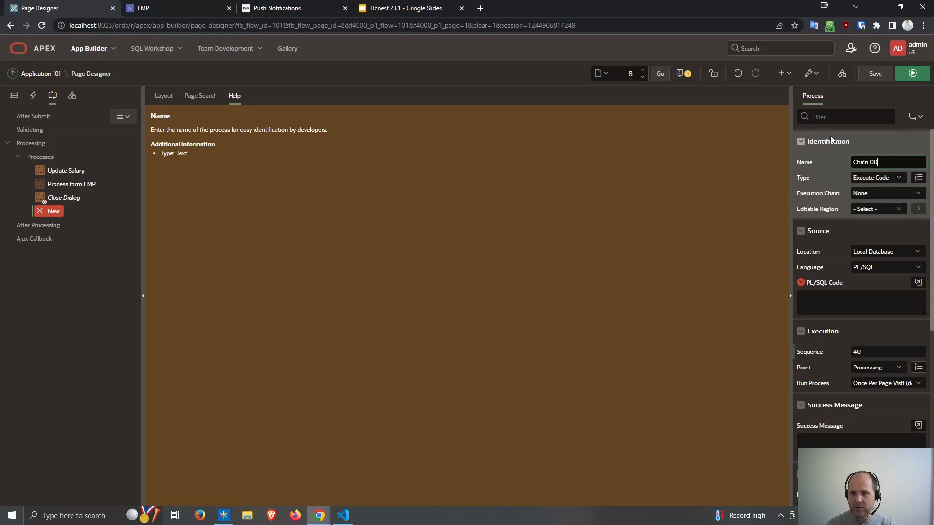
pyautogui.write('1')
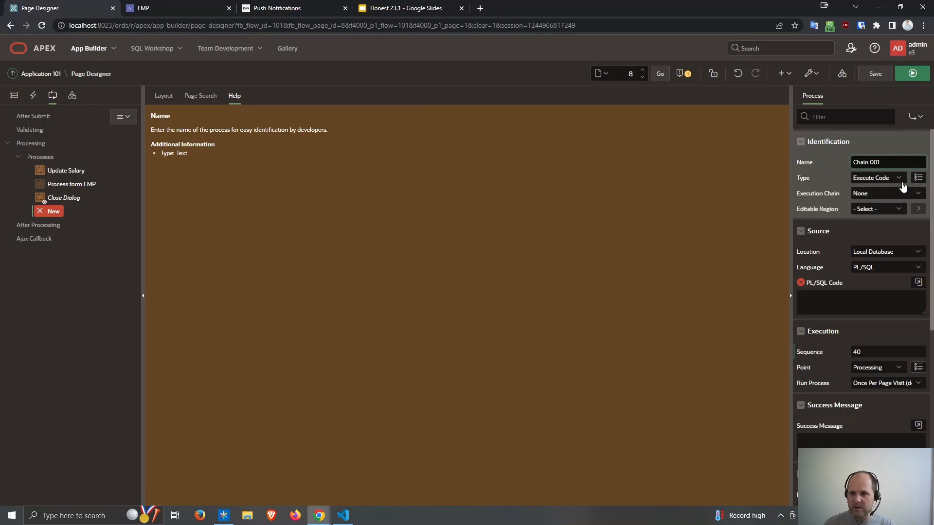
pyautogui.click(880, 212)
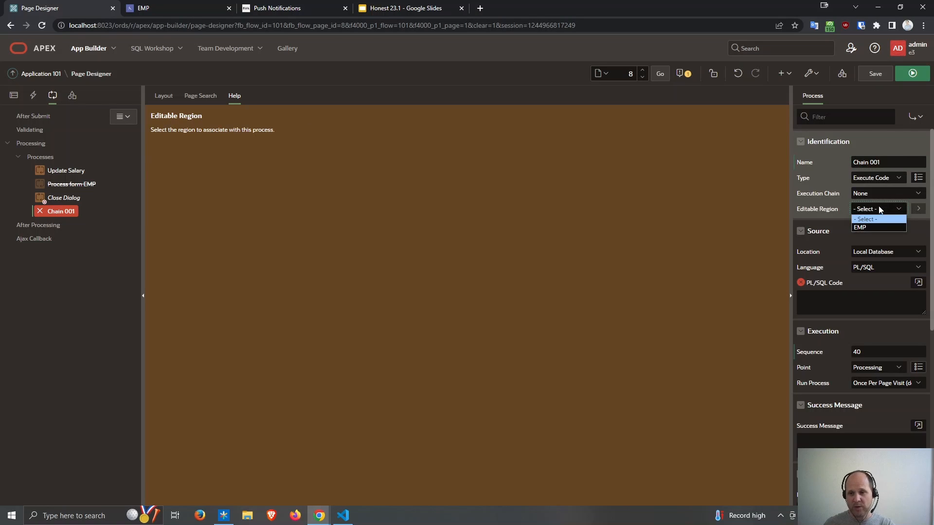
pyautogui.click(878, 191)
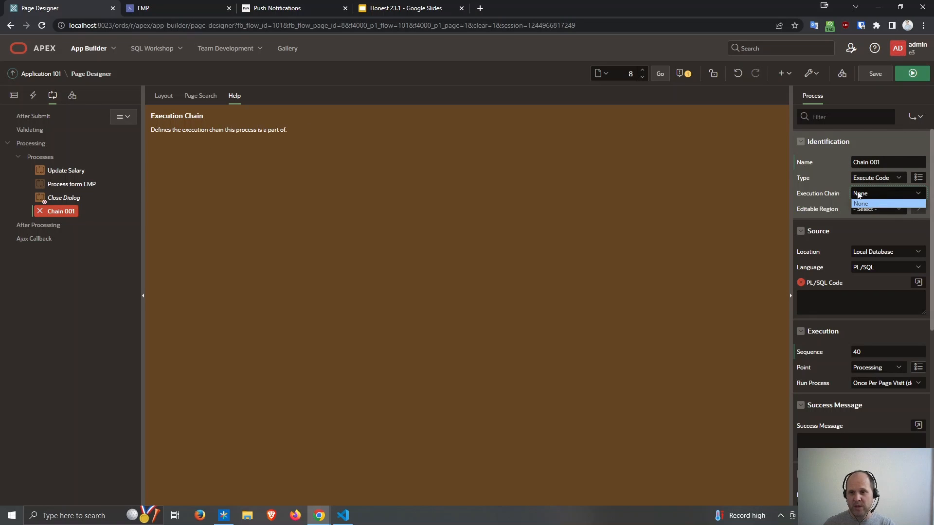
# - Move the Chain 001 process above Update Salary and set its type to Execution Chain
pyautogui.click(68, 171)
pyautogui.moveTo(56, 213); pyautogui.dragTo(63, 185)
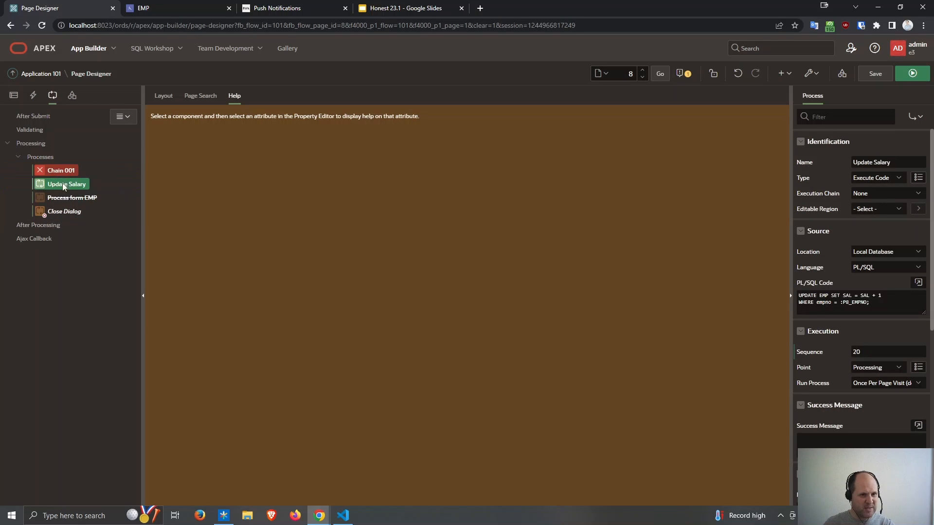
pyautogui.click(873, 194)
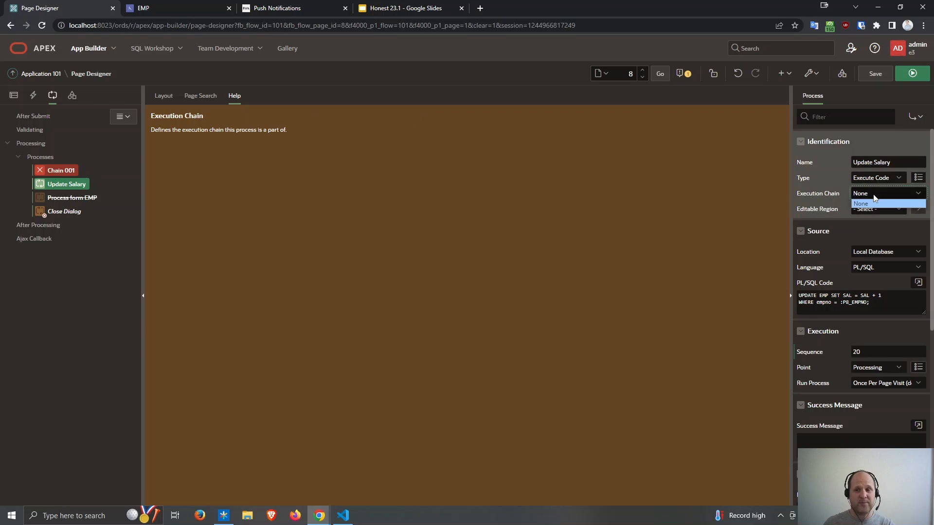
pyautogui.click(76, 184)
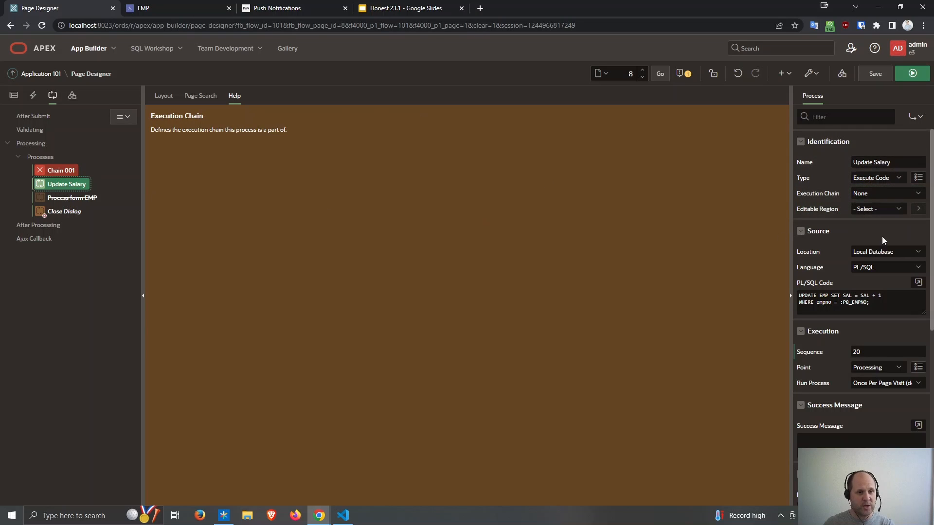
pyautogui.click(858, 194)
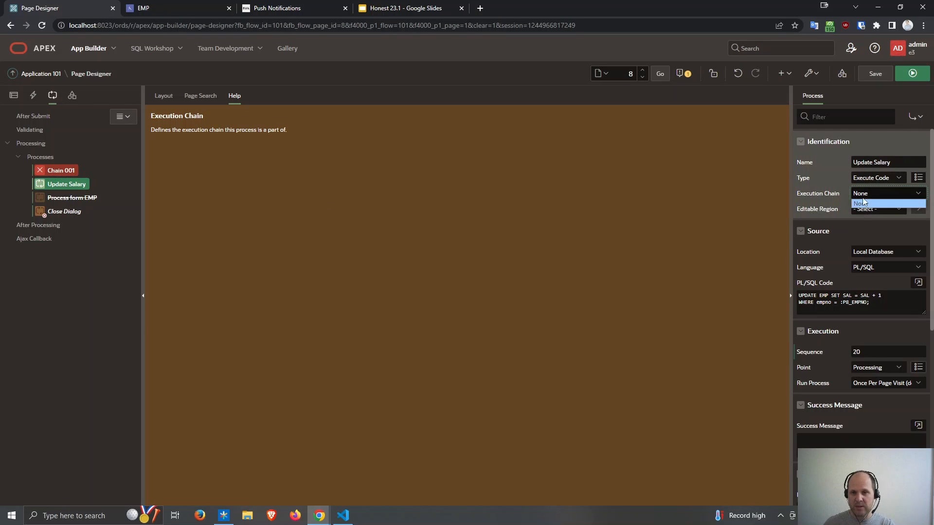
pyautogui.click(55, 174)
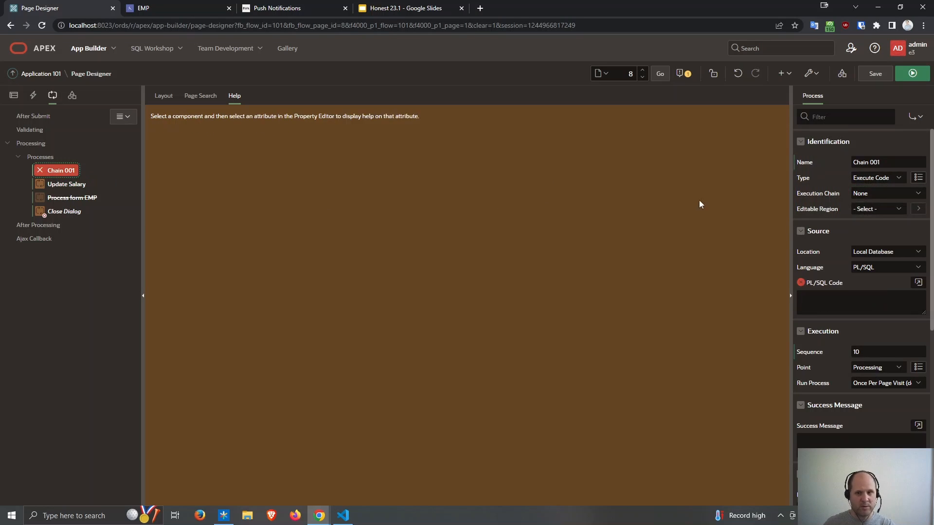
pyautogui.click(873, 178)
pyautogui.click(793, 230)
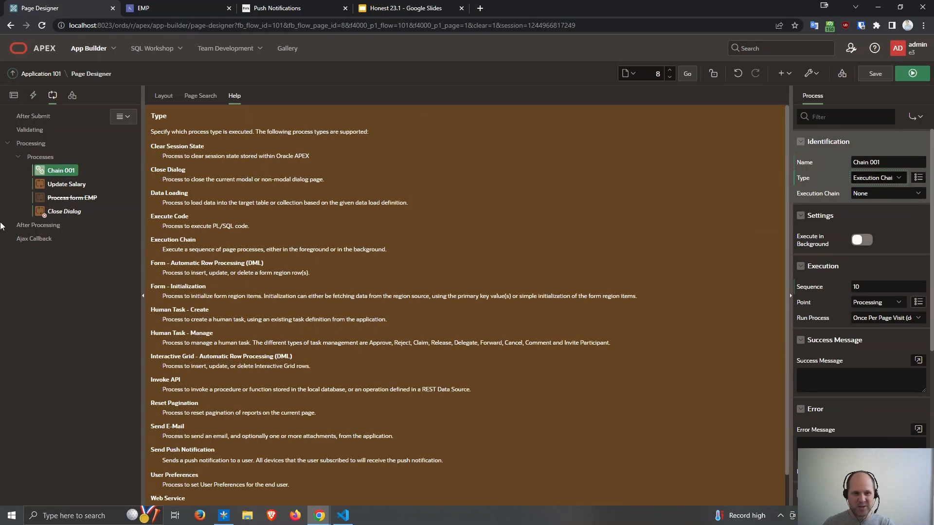
# - Assign the Update Salary process to the Chain 001 execution chain and expand the chain in the process tree
pyautogui.click(63, 185)
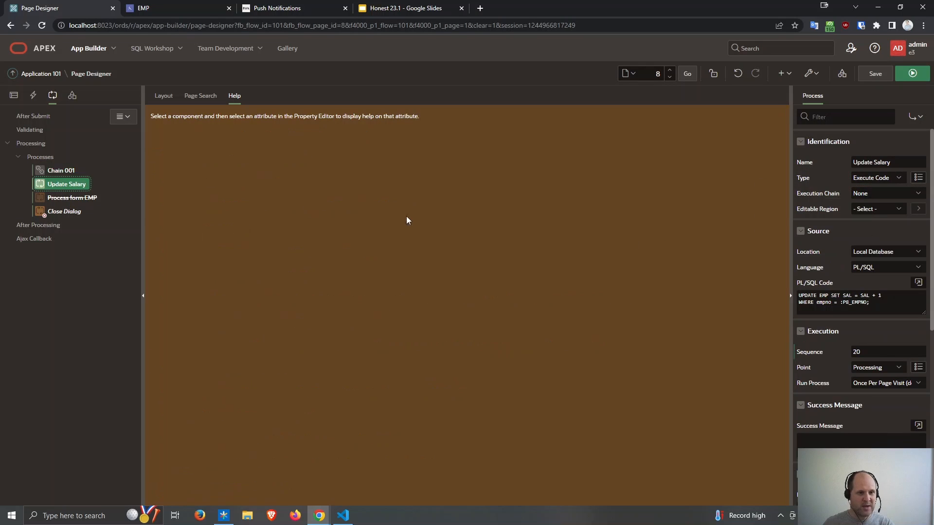
pyautogui.click(874, 193)
pyautogui.click(875, 211)
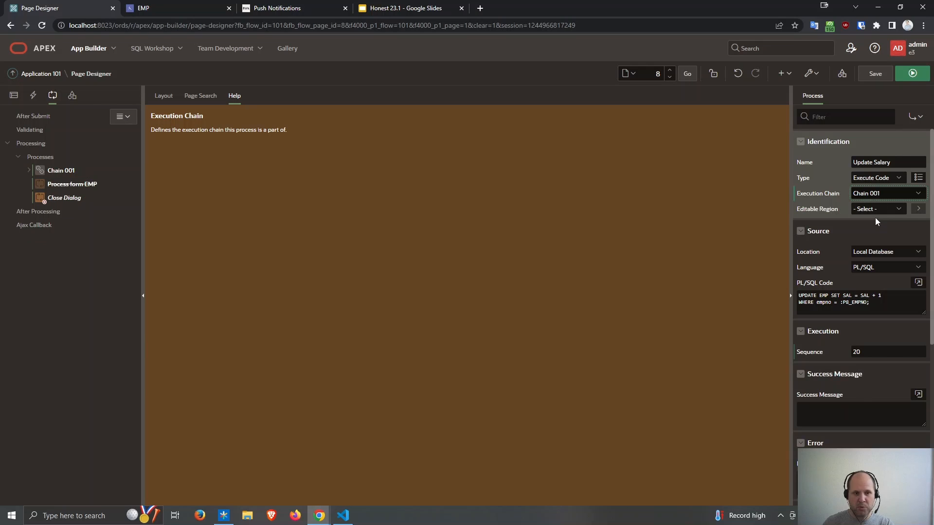
pyautogui.click(25, 170)
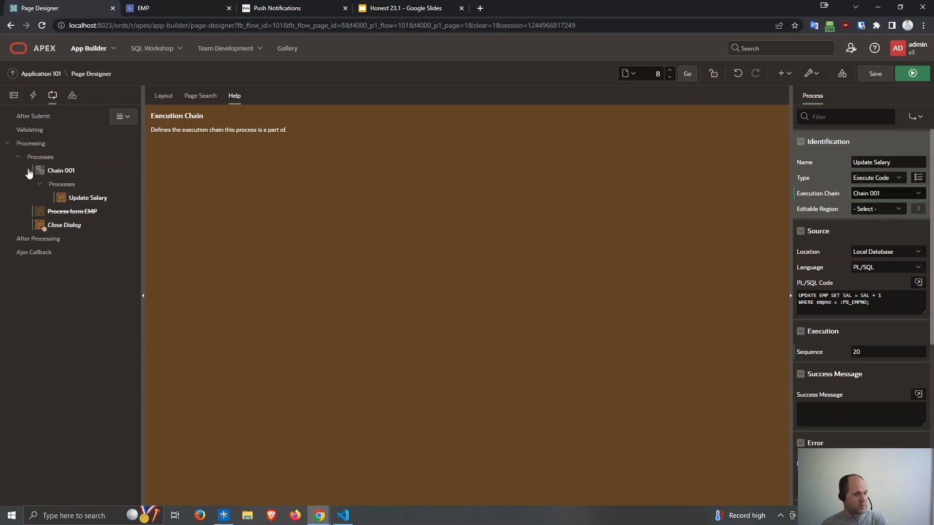
# - Try nesting a second execution chain with its own child process inside Chain 001, and delete the nested chain
pyautogui.rightClick(39, 169)
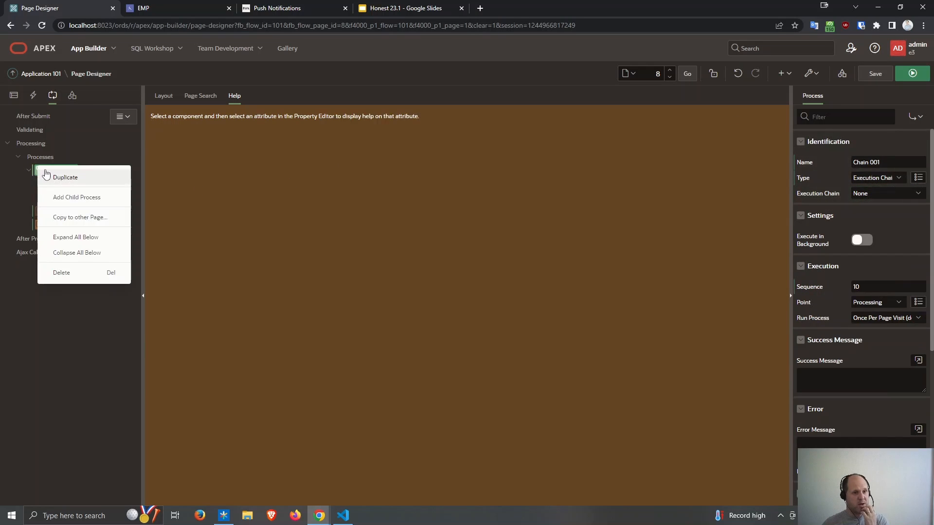
pyautogui.click(88, 204)
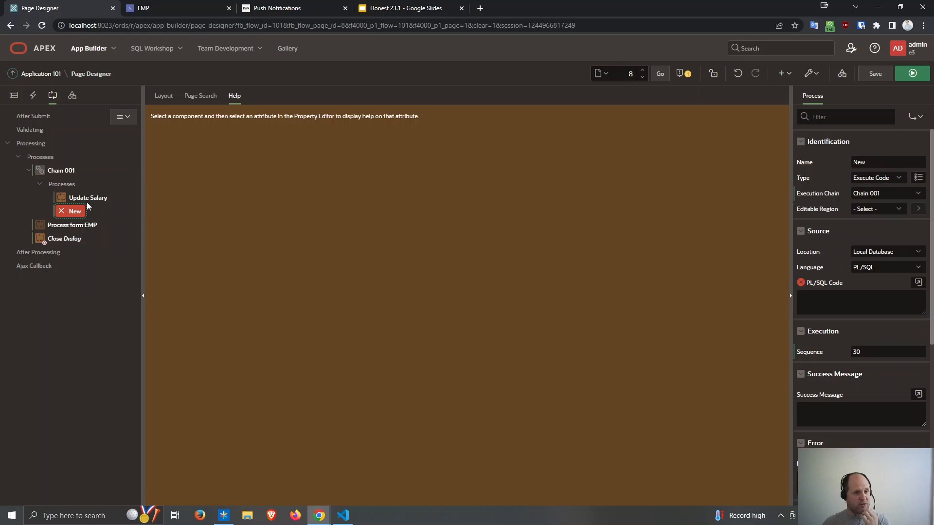
pyautogui.click(877, 178)
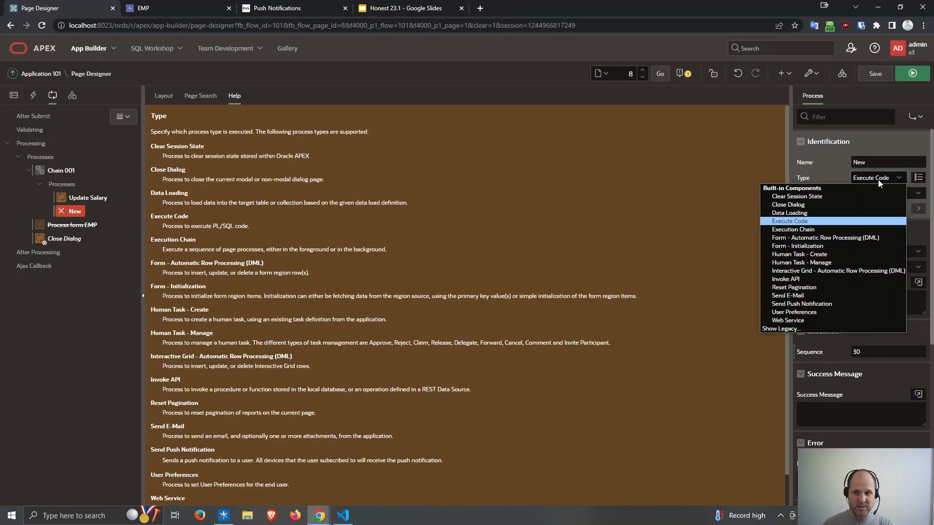
pyautogui.click(817, 230)
pyautogui.rightClick(63, 211)
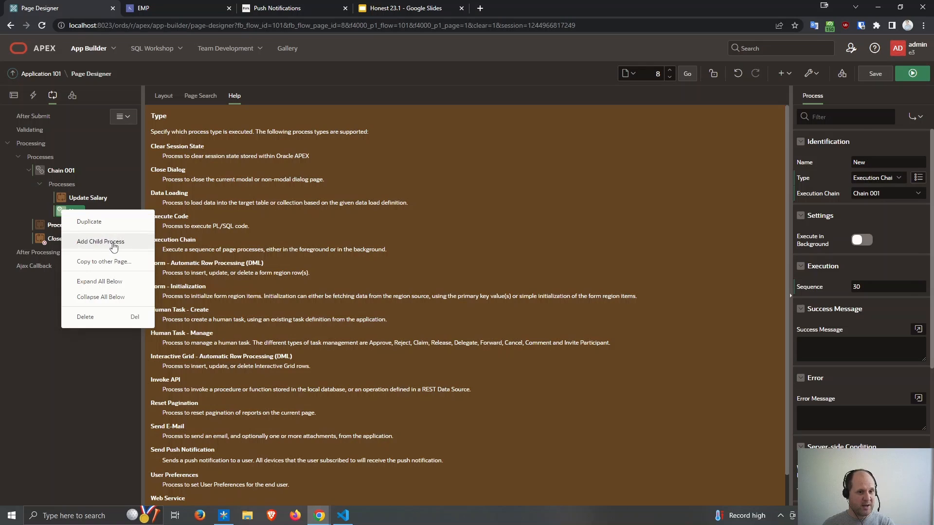
pyautogui.click(108, 242)
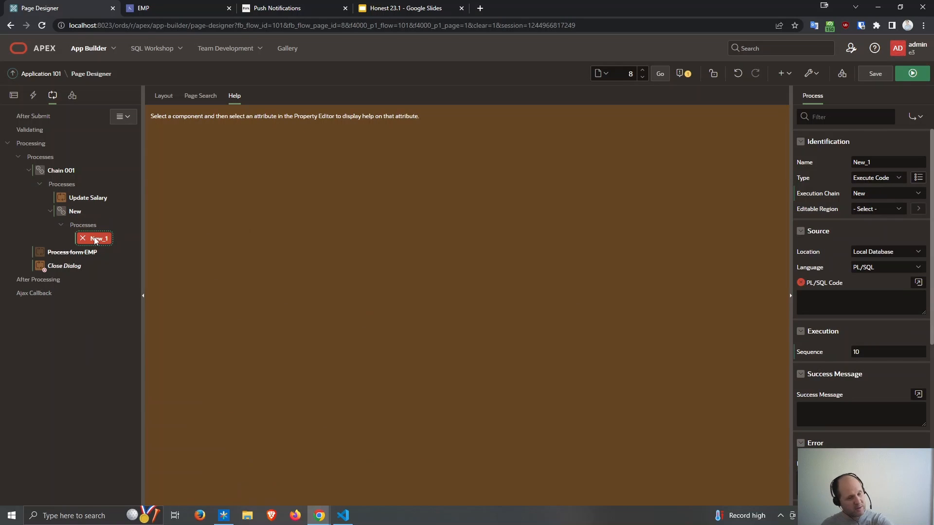
pyautogui.click(69, 214)
pyautogui.press('Delete')
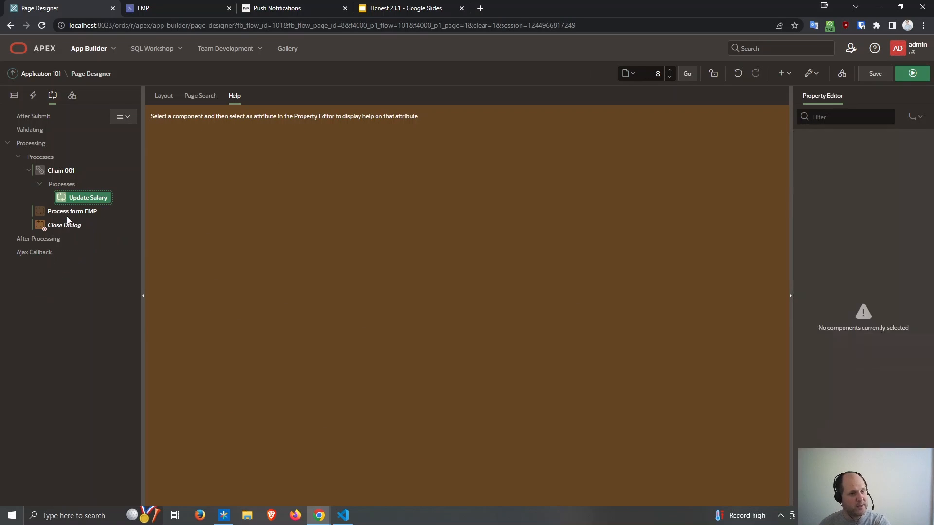
# - Save the page and test Chain 001 by reapplying the first listed employee's record in the reloaded EMP report
pyautogui.click(874, 73)
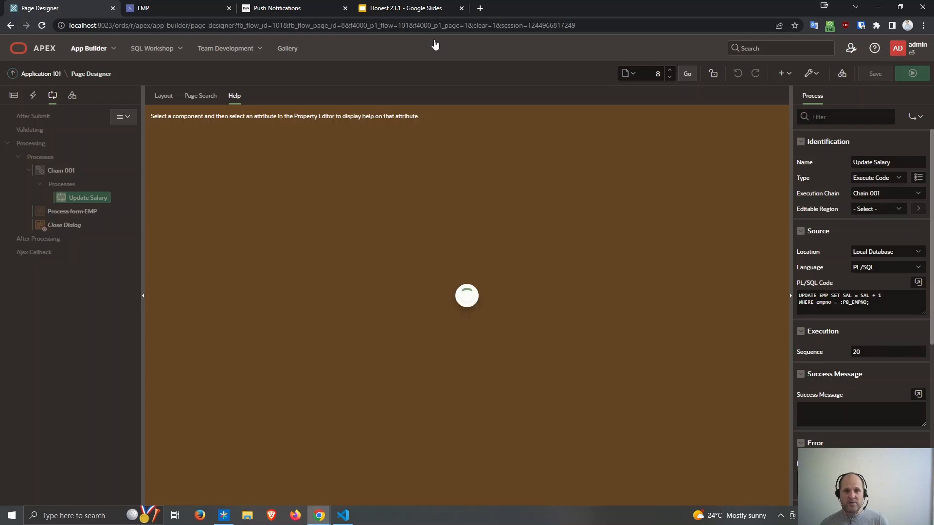
pyautogui.click(142, 9)
pyautogui.press('F5')
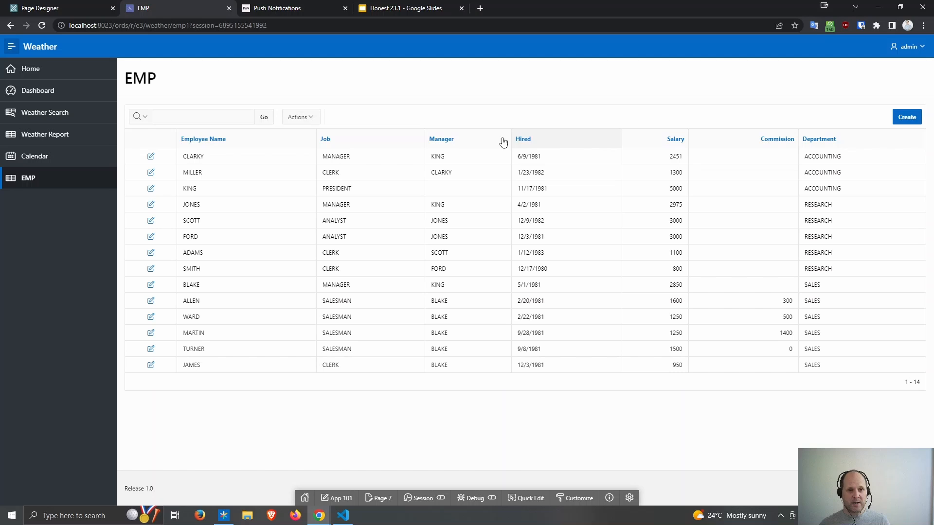
pyautogui.click(151, 157)
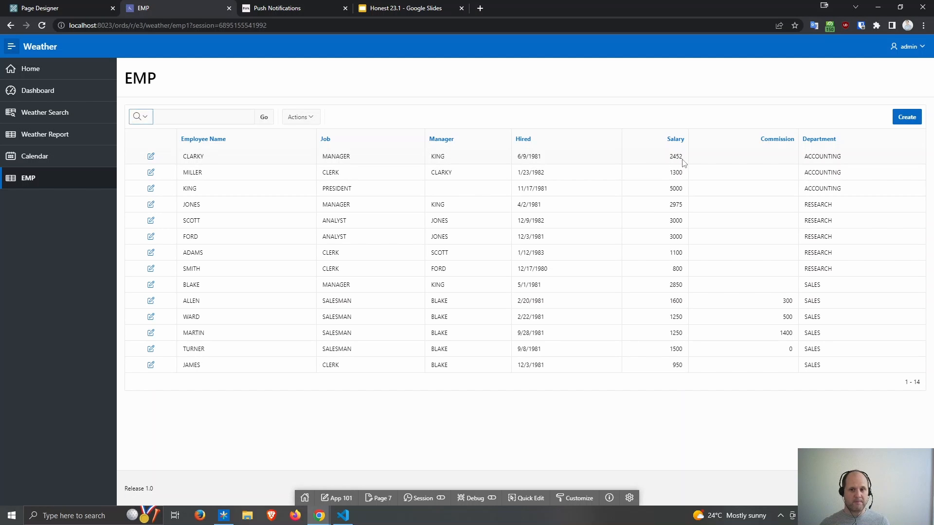
# - In Page Designer, enable Execute in Background for Chain 001 and save the page
pyautogui.click(80, 13)
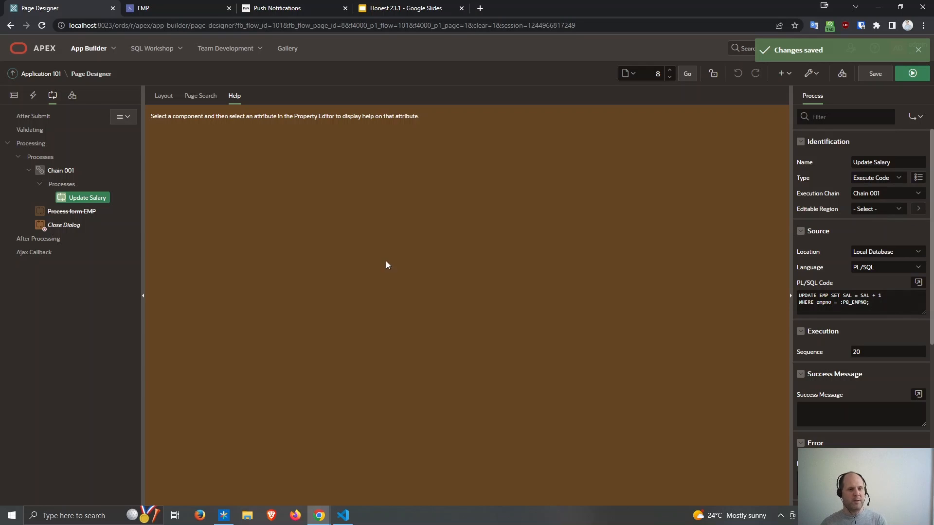
pyautogui.click(57, 170)
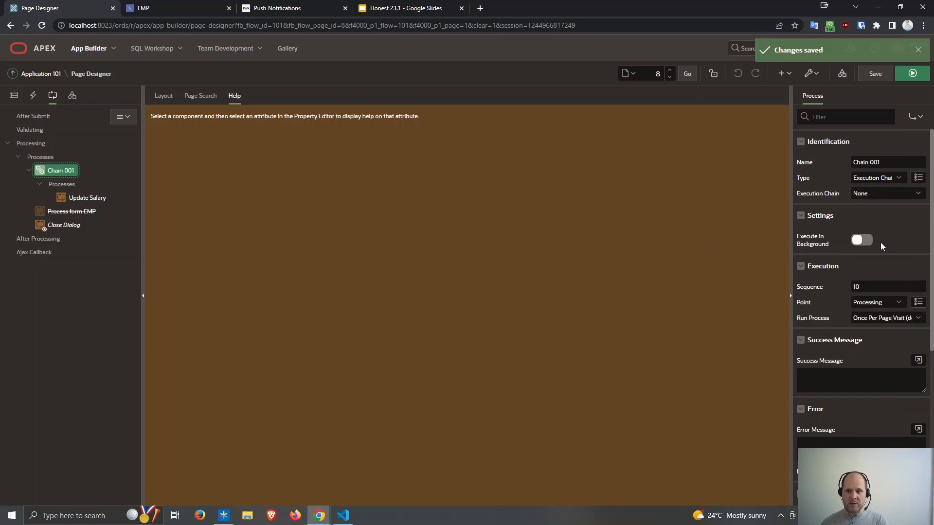
pyautogui.click(867, 240)
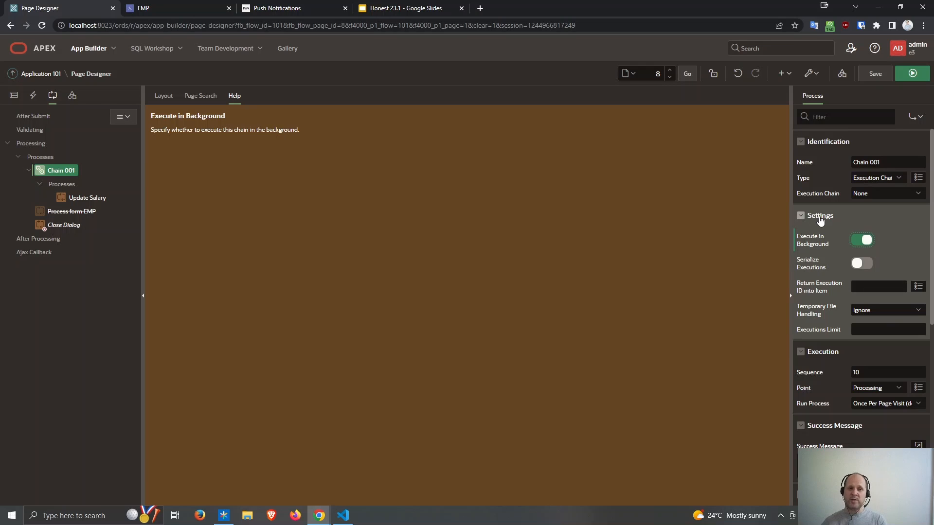
pyautogui.click(875, 73)
# - Return to the running EMP report and open the first listed employee's record
pyautogui.click(146, 8)
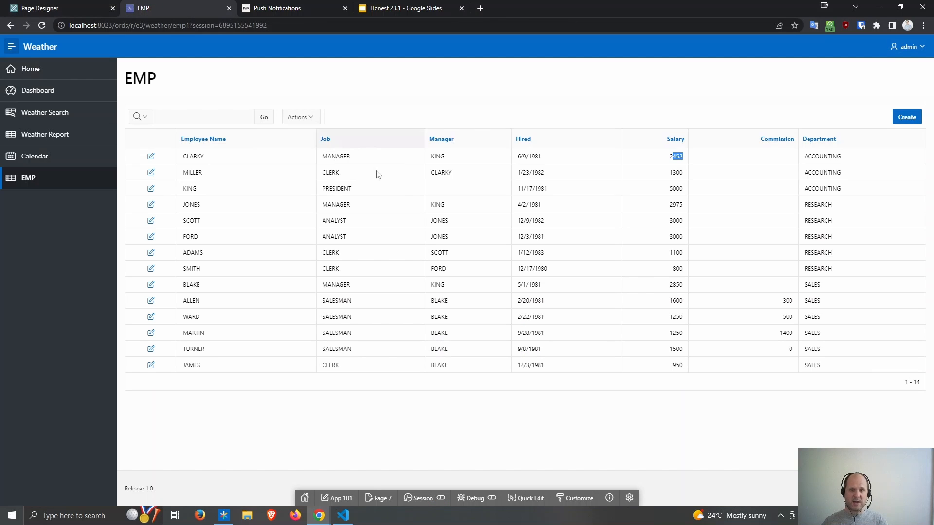
pyautogui.click(152, 158)
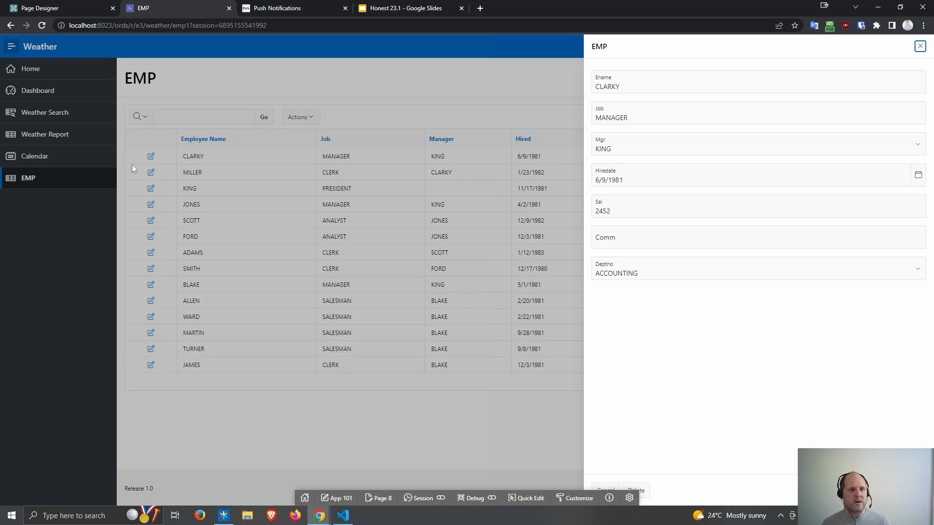
pyautogui.click(35, 7)
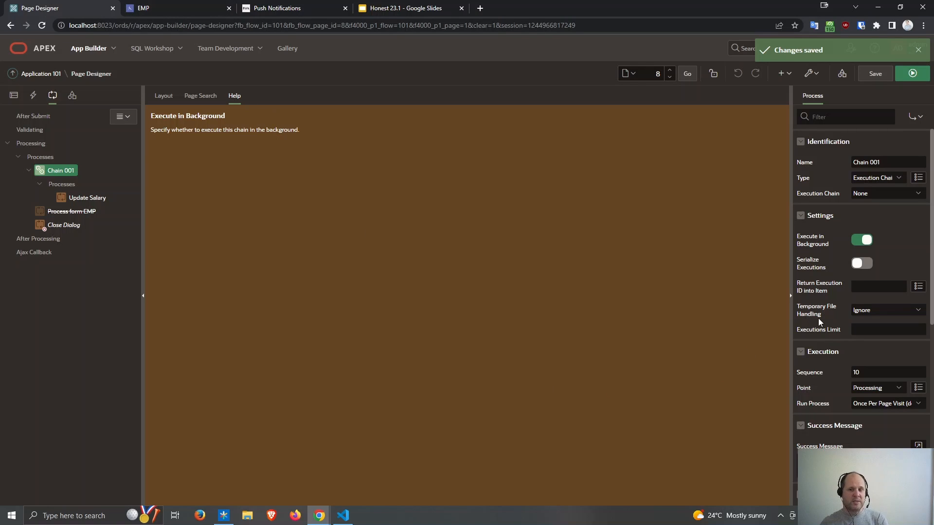
pyautogui.click(185, 8)
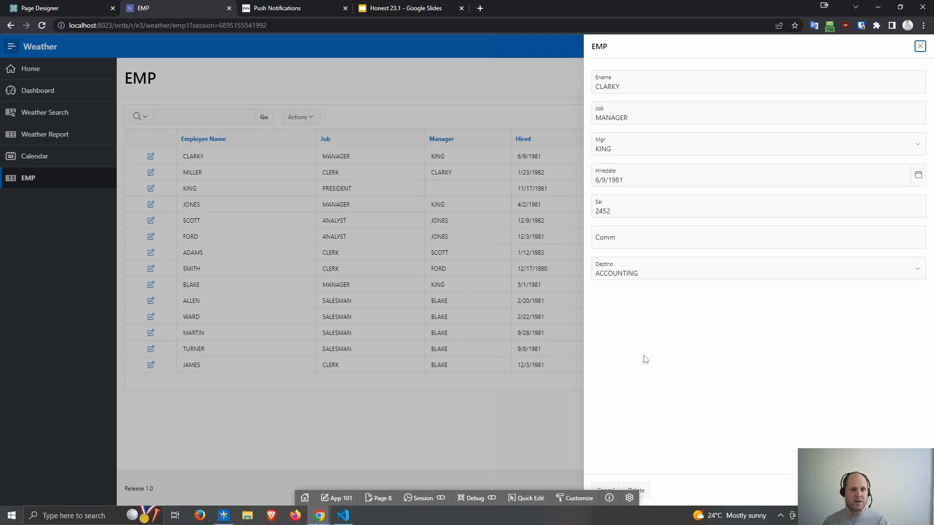
pyautogui.click(54, 10)
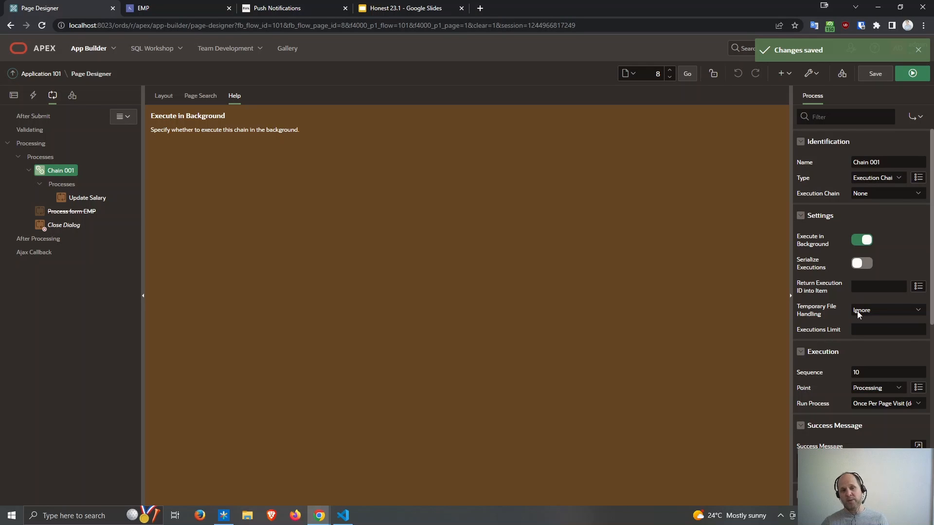
pyautogui.click(183, 9)
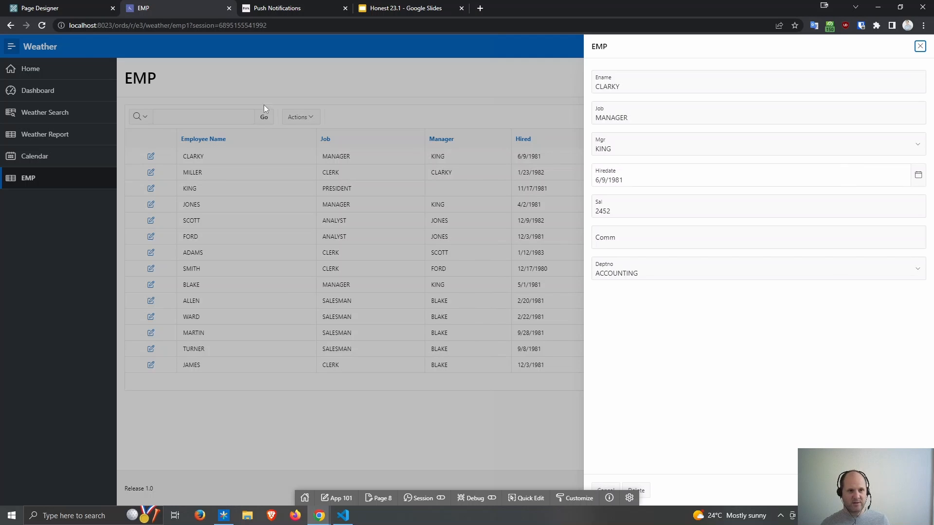
pyautogui.click(74, 8)
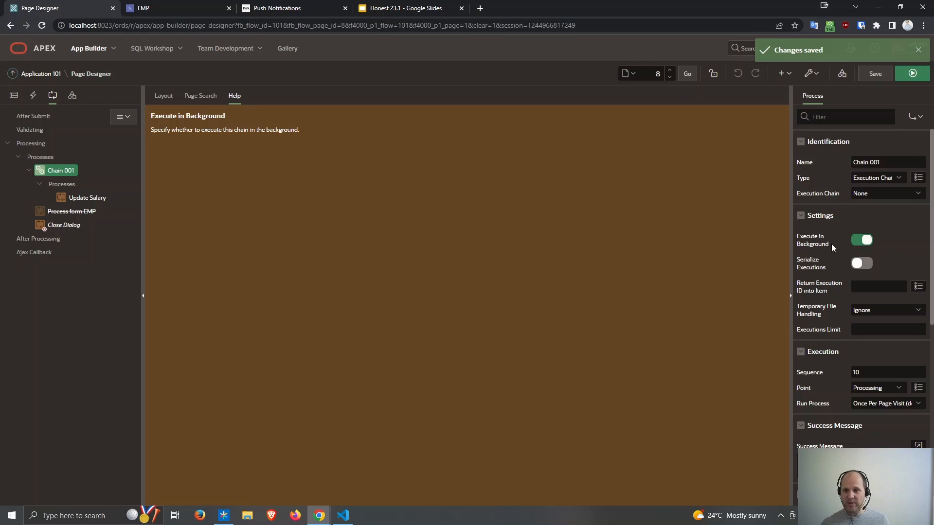
pyautogui.click(186, 8)
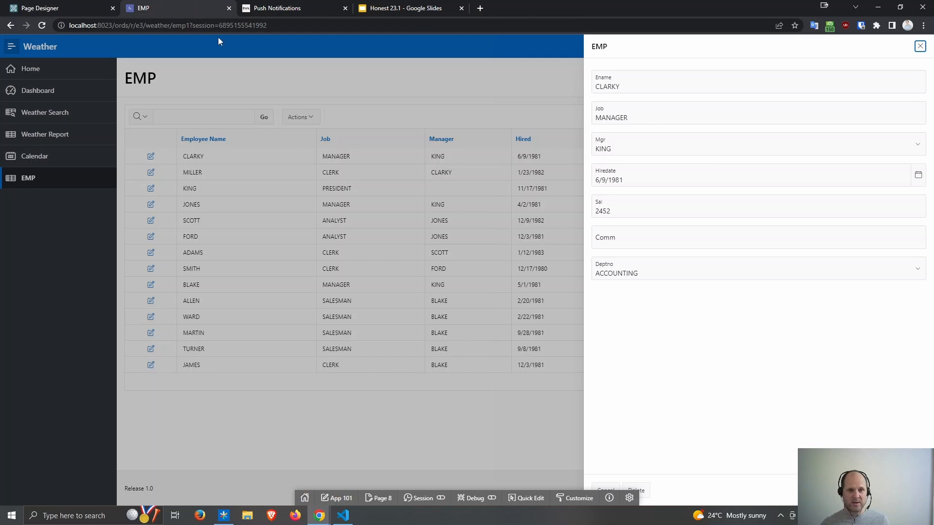
# - Apply the open employee record without changes to run the background chain, and refresh the EMP report
pyautogui.rightClick(696, 96)
pyautogui.click(749, 278)
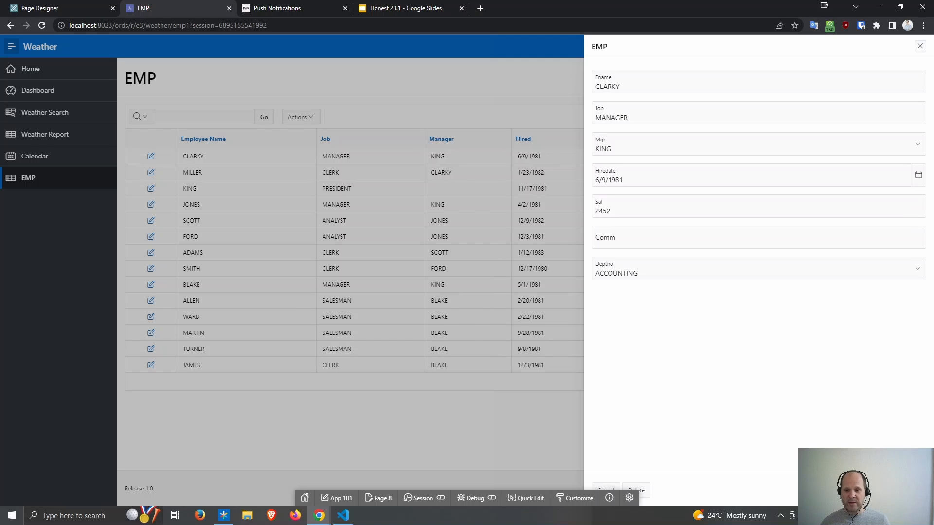
pyautogui.click(899, 491)
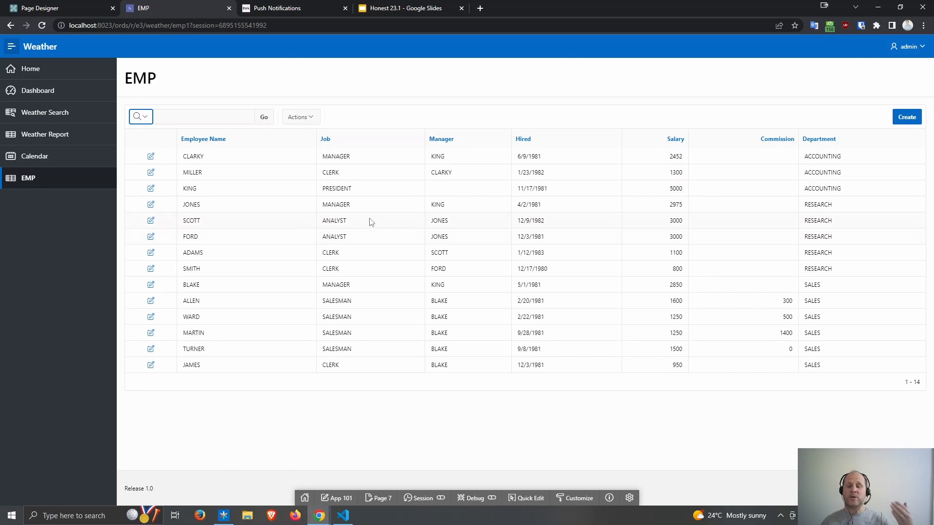
pyautogui.click(264, 117)
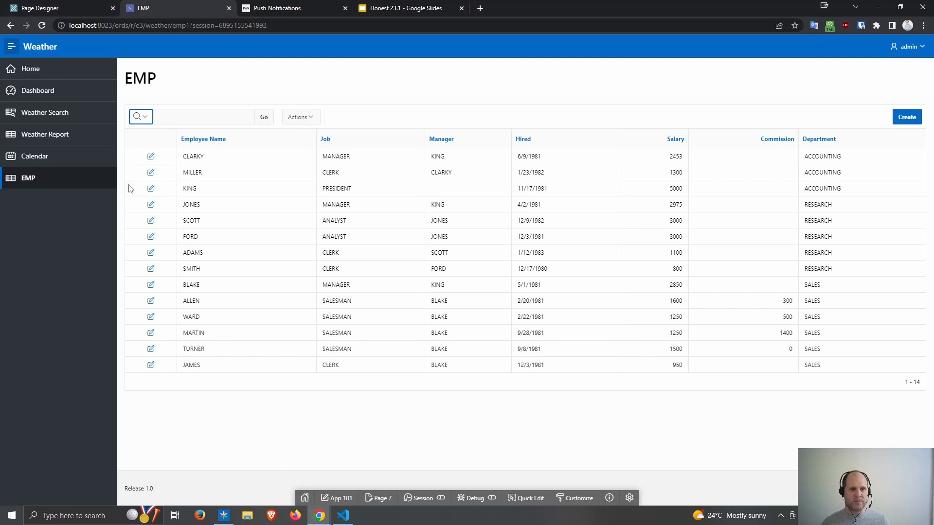
# - Reopen the first listed employee's record and select the last letter of the name in Ename
pyautogui.click(151, 156)
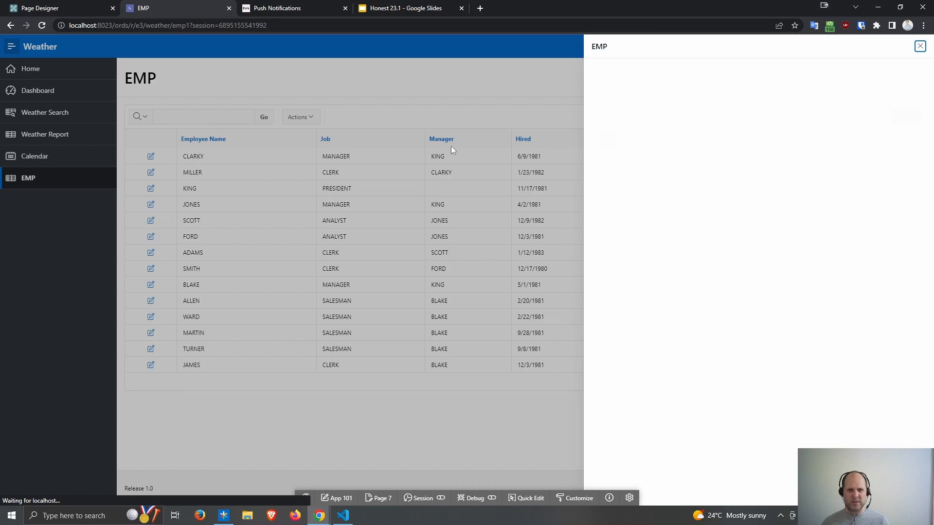
pyautogui.moveTo(620, 88); pyautogui.dragTo(616, 88)
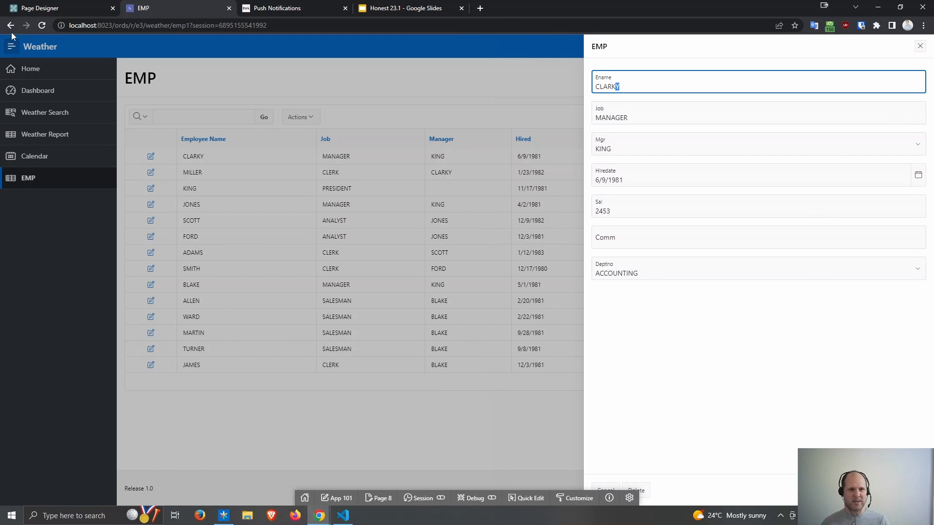
# - In Page Designer, assign Process form EMP to the Chain 001 execution chain and clear its server-side condition type
pyautogui.click(54, 11)
pyautogui.click(82, 199)
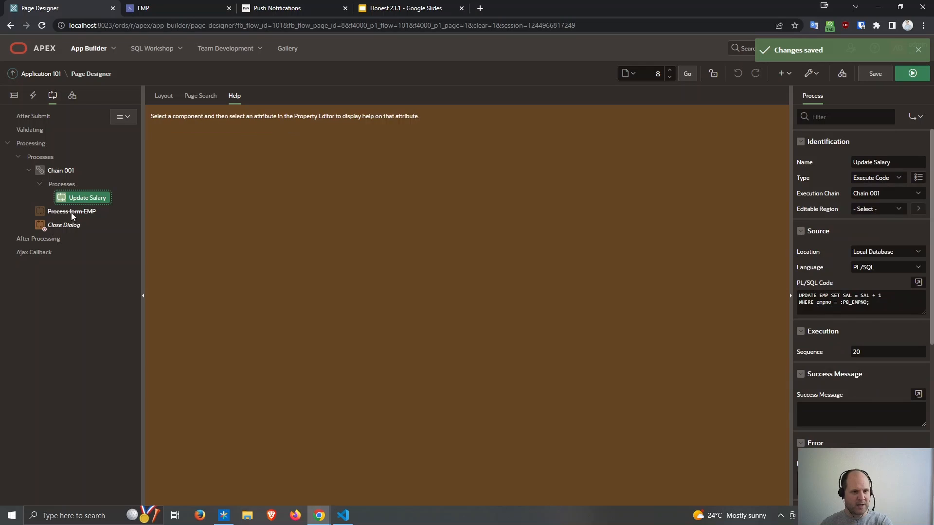
pyautogui.moveTo(71, 212)
pyautogui.mouseDown()
pyautogui.moveTo(73, 189)
pyautogui.moveTo(85, 210)
pyautogui.mouseUp()
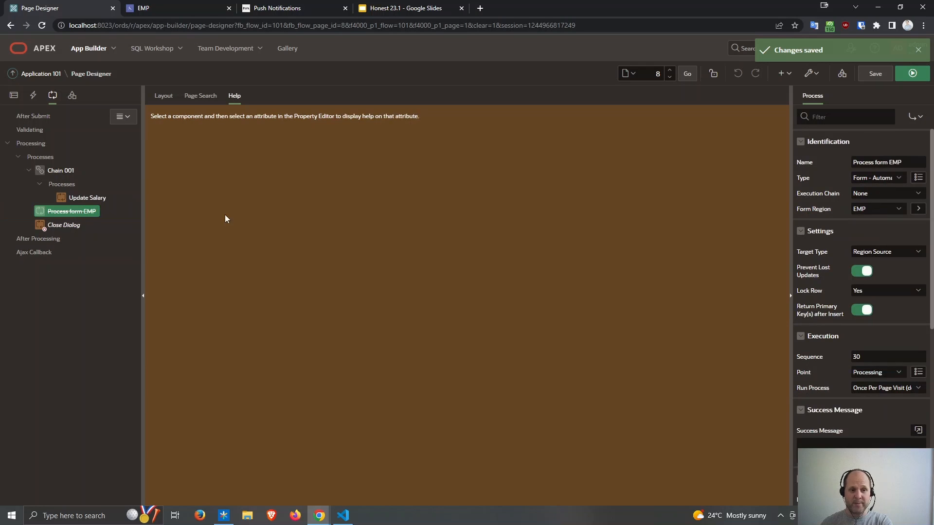
pyautogui.click(874, 207)
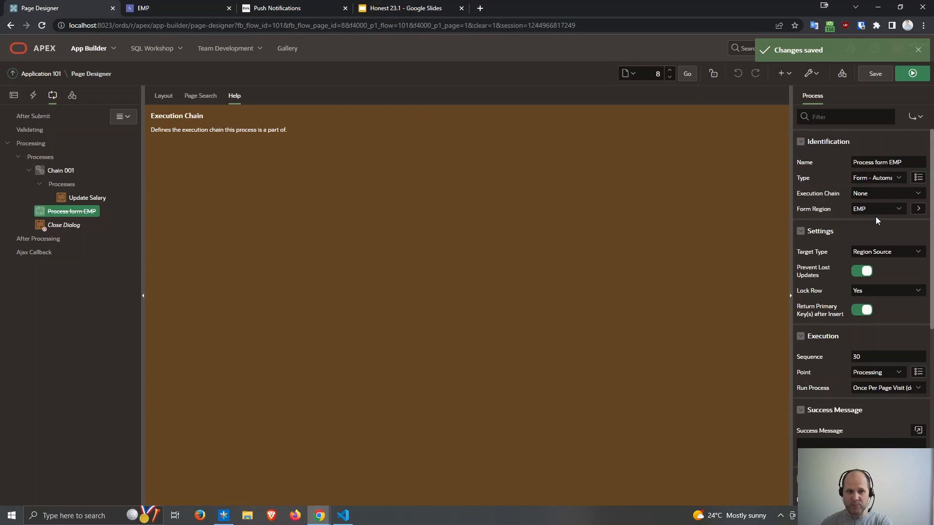
pyautogui.click(870, 192)
pyautogui.click(874, 212)
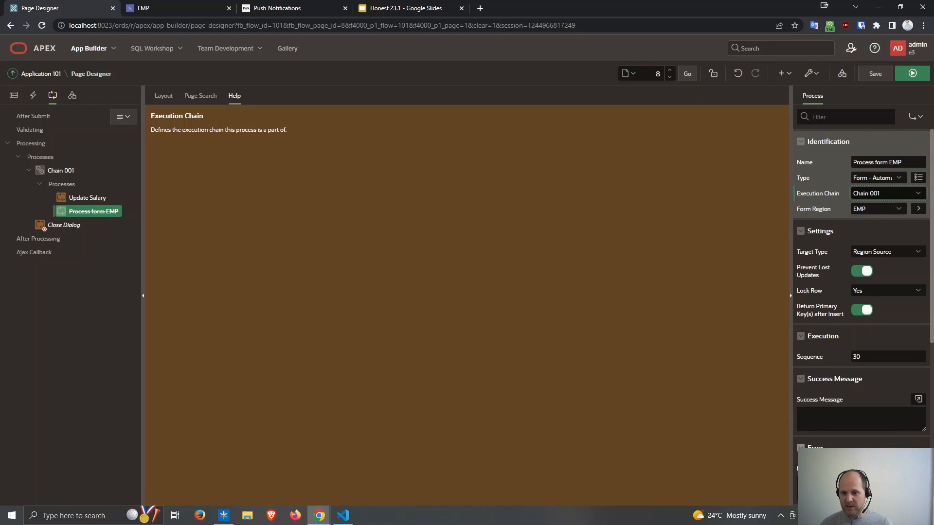
pyautogui.scroll(-5, 885, 344)
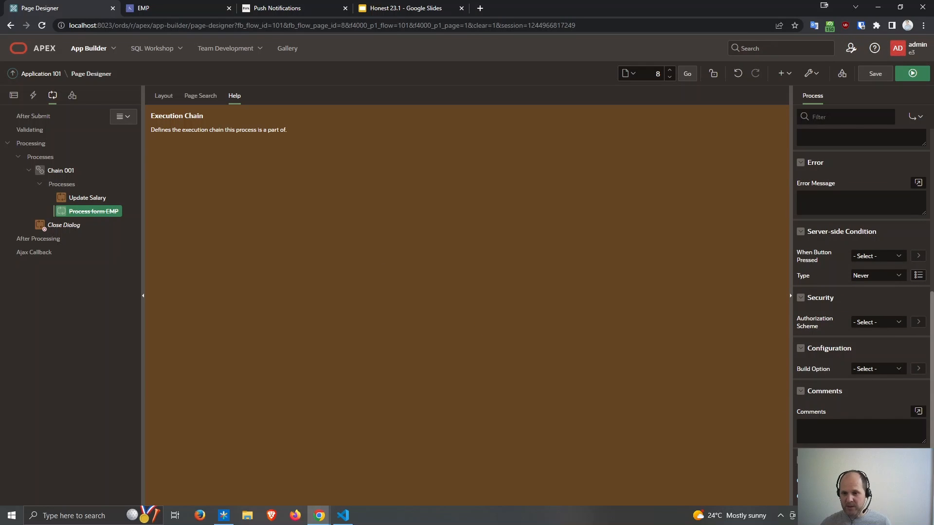
pyautogui.click(918, 276)
pyautogui.click(871, 293)
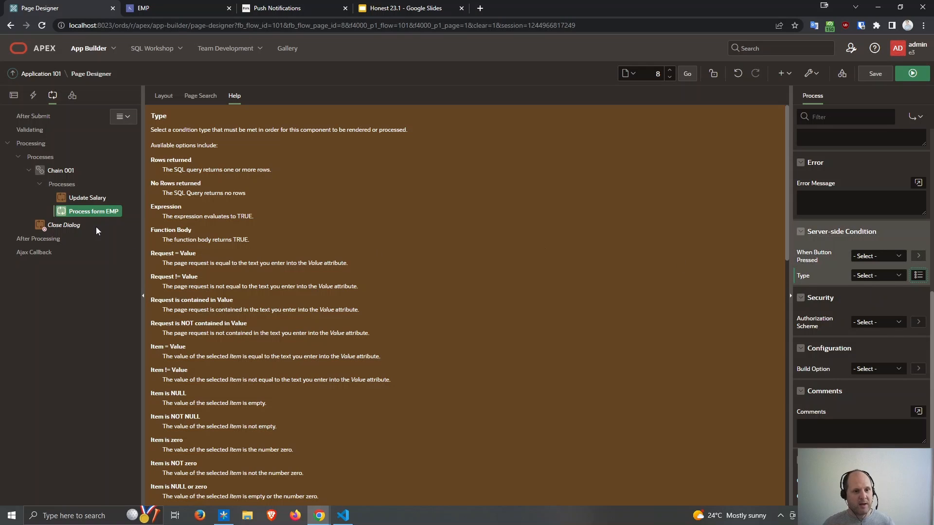
# - Set the server-side condition type of Update Salary to Never and save the page
pyautogui.click(88, 197)
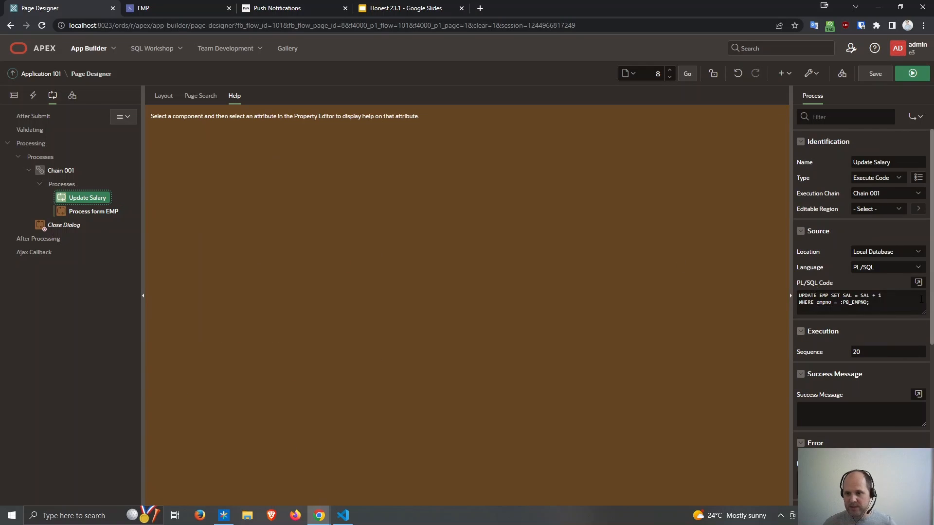
pyautogui.scroll(-2, 869, 432)
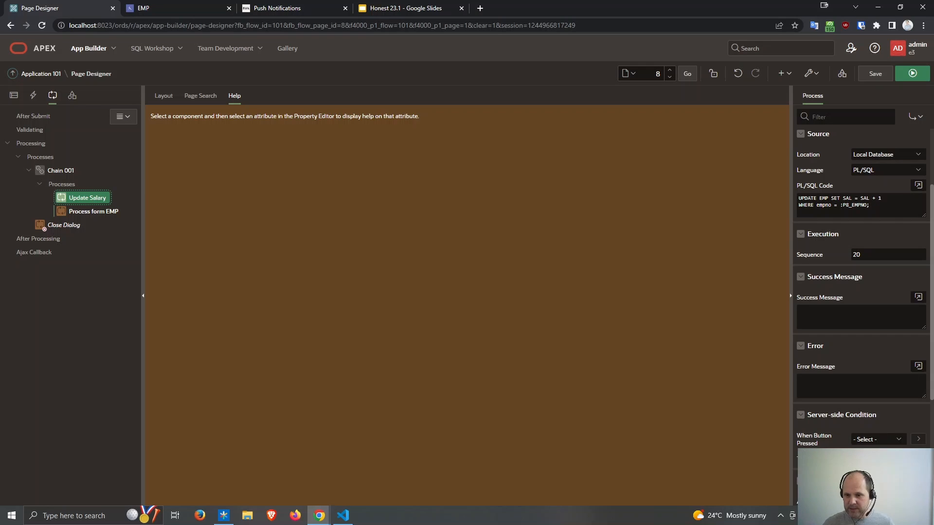
pyautogui.click(876, 457)
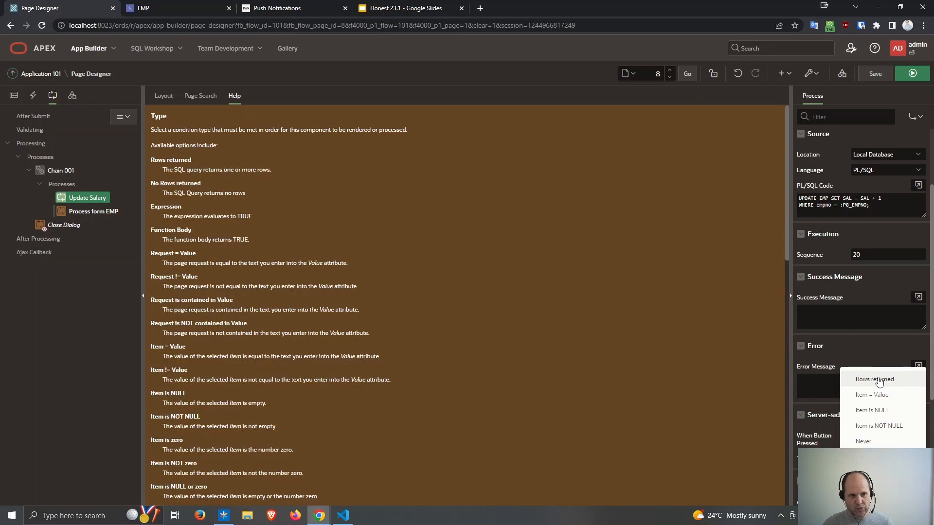
pyautogui.click(865, 441)
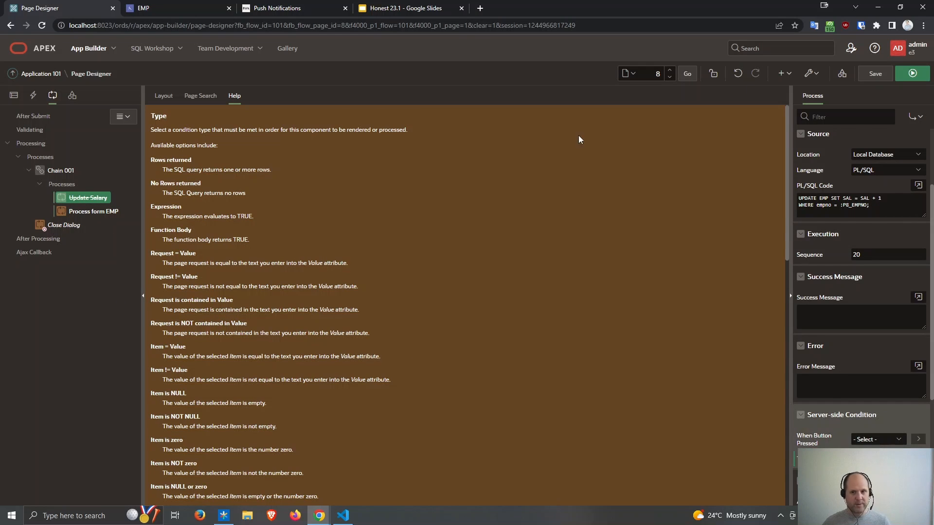
pyautogui.click(875, 73)
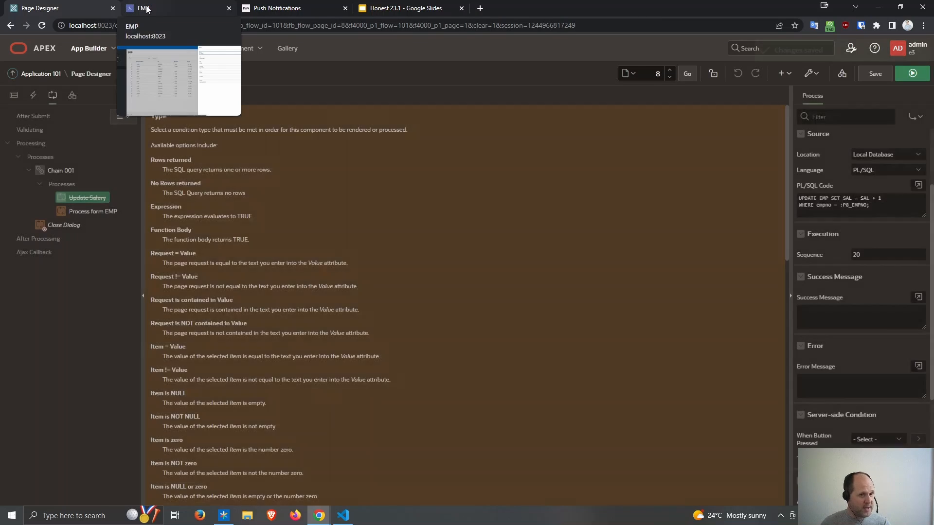
# - Test the form process in the running app by removing the final Y from the employee's name, applying it, and refreshing the EMP report
pyautogui.click(146, 9)
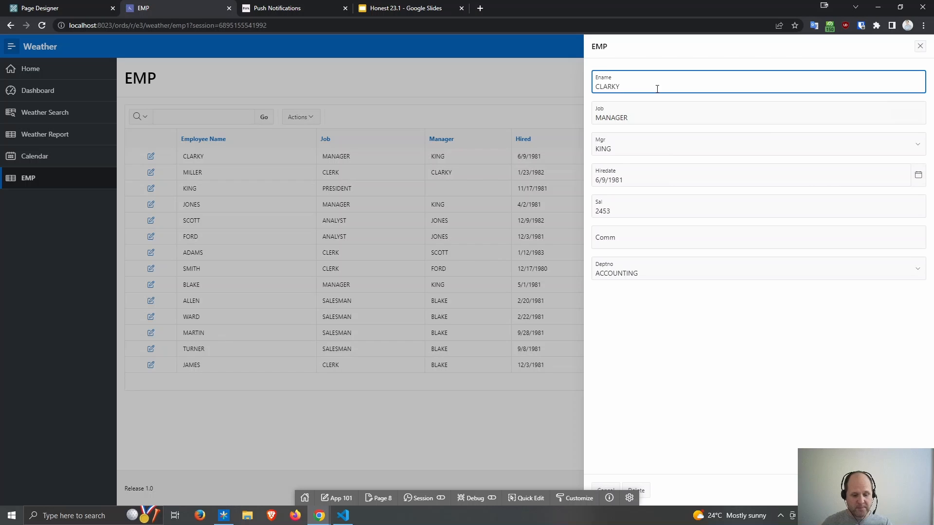
pyautogui.press('BackSpace')
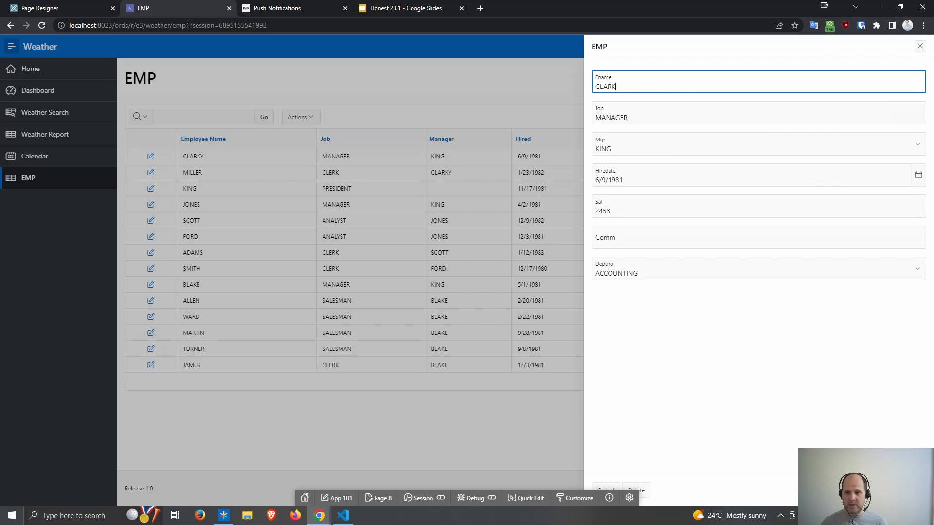
pyautogui.click(898, 490)
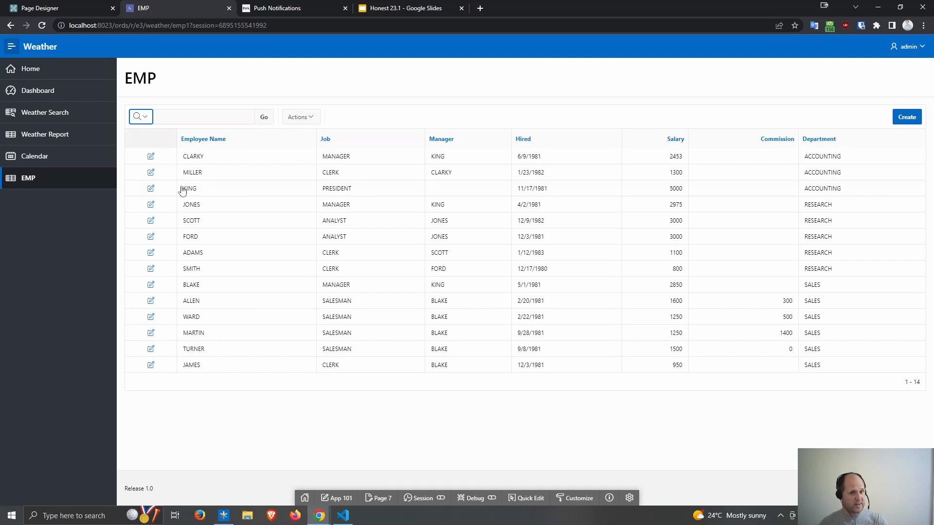
pyautogui.click(264, 117)
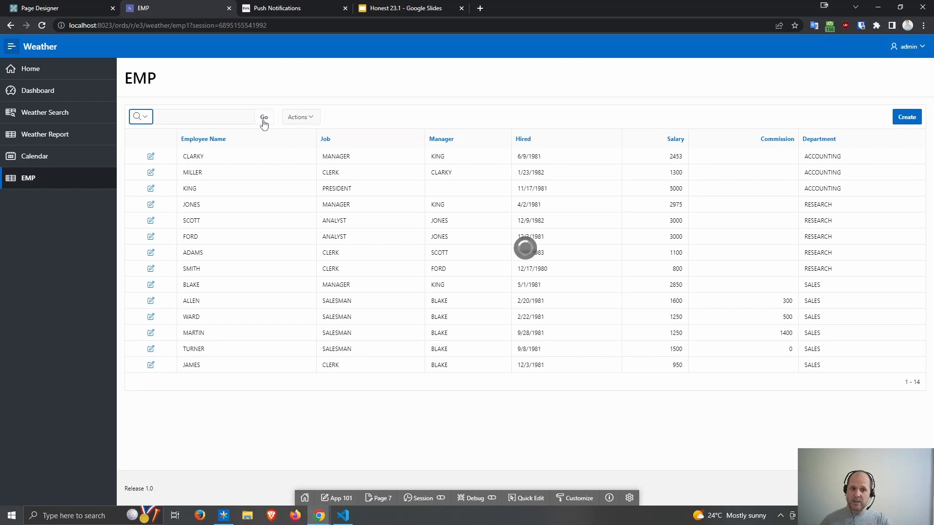
pyautogui.click(264, 118)
pyautogui.click(264, 118)
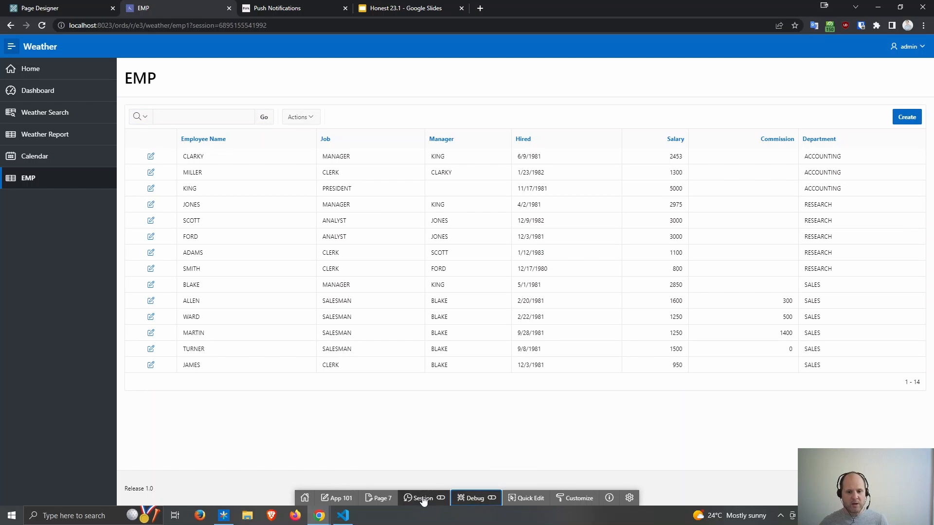
# - Open the session state viewer and show the Background Executions view for page 8
pyautogui.moveTo(420, 498)
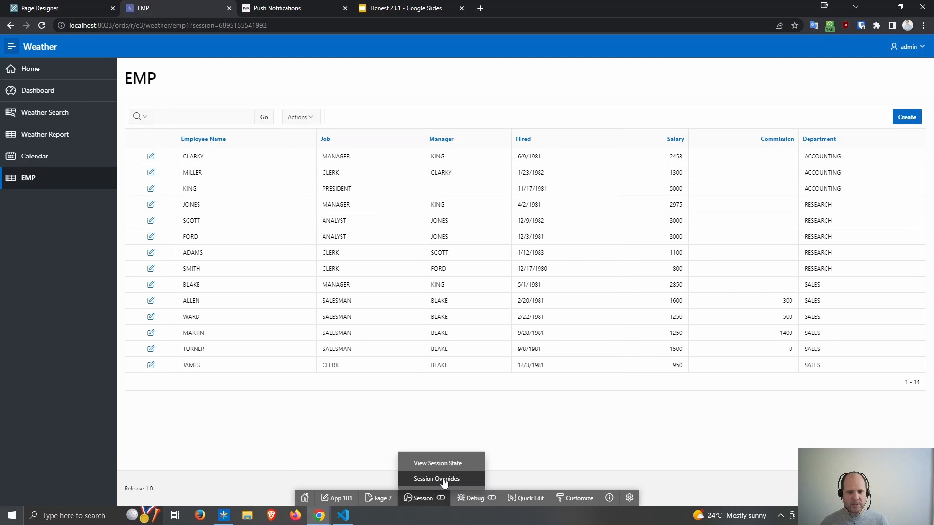
pyautogui.click(438, 464)
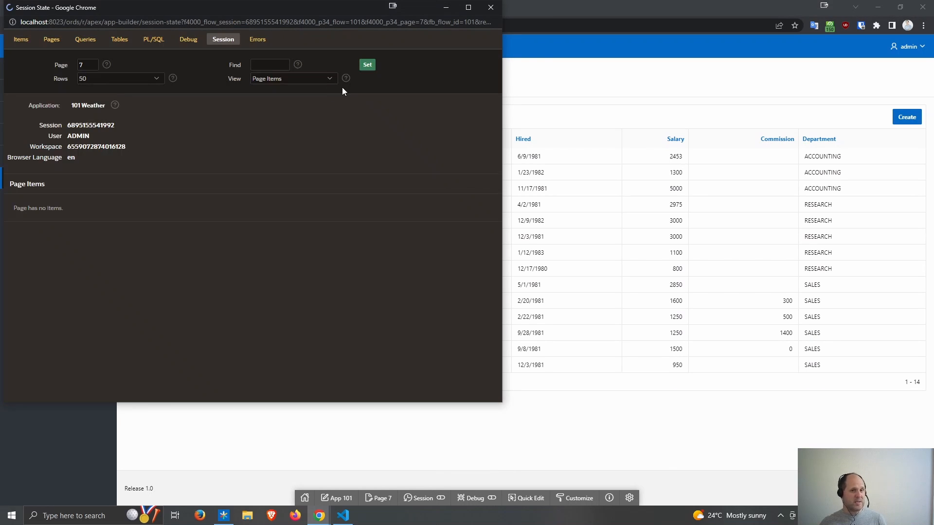
pyautogui.click(337, 80)
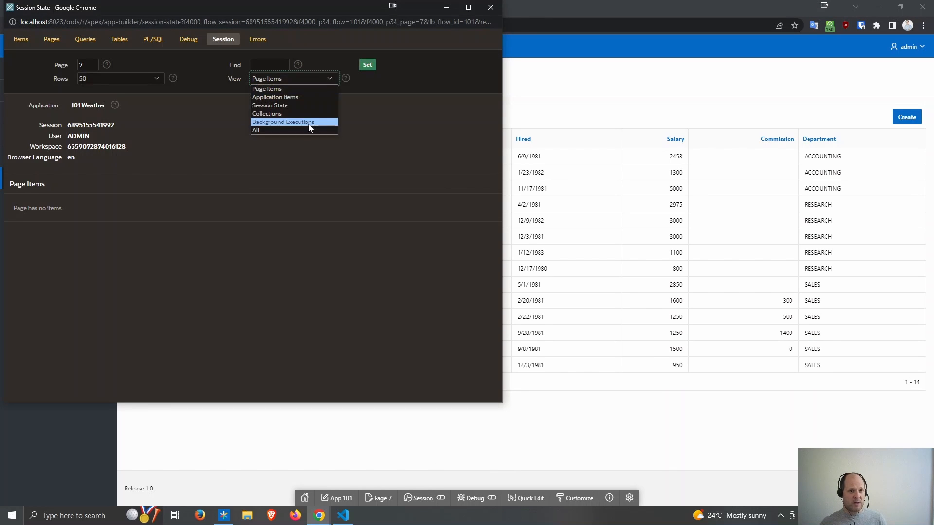
pyautogui.click(310, 128)
pyautogui.click(368, 69)
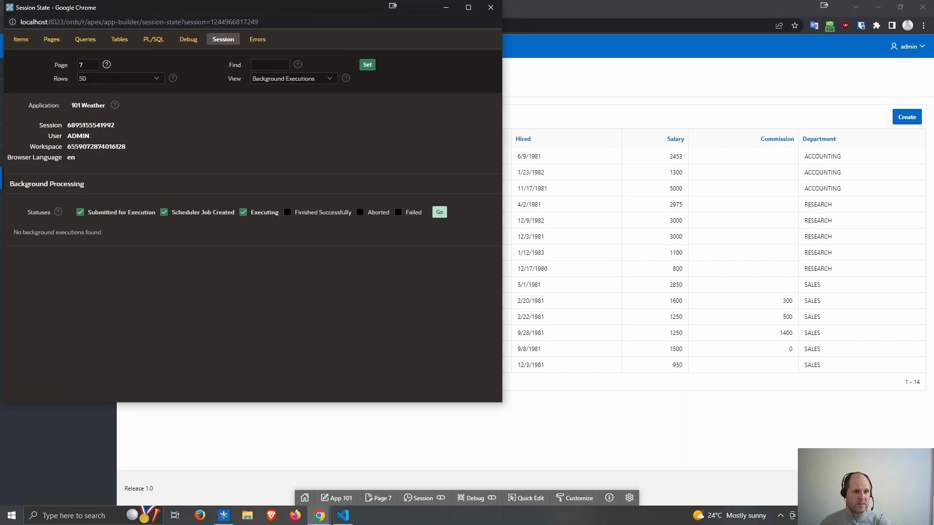
pyautogui.write('8')
pyautogui.click(368, 67)
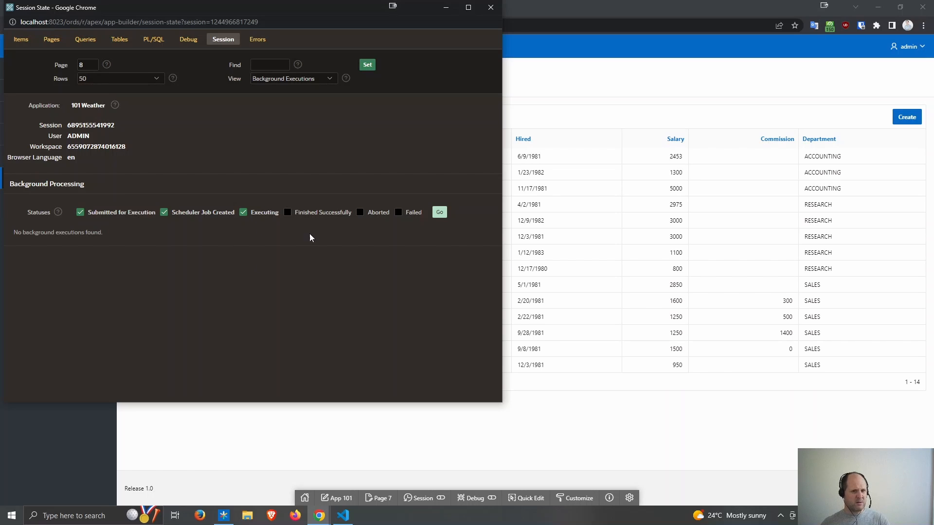
# - List background executions with Finished Successfully, Aborted and Failed also included, examine the Chain 001 runs' statuses, and close the viewer
pyautogui.click(288, 213)
pyautogui.click(363, 213)
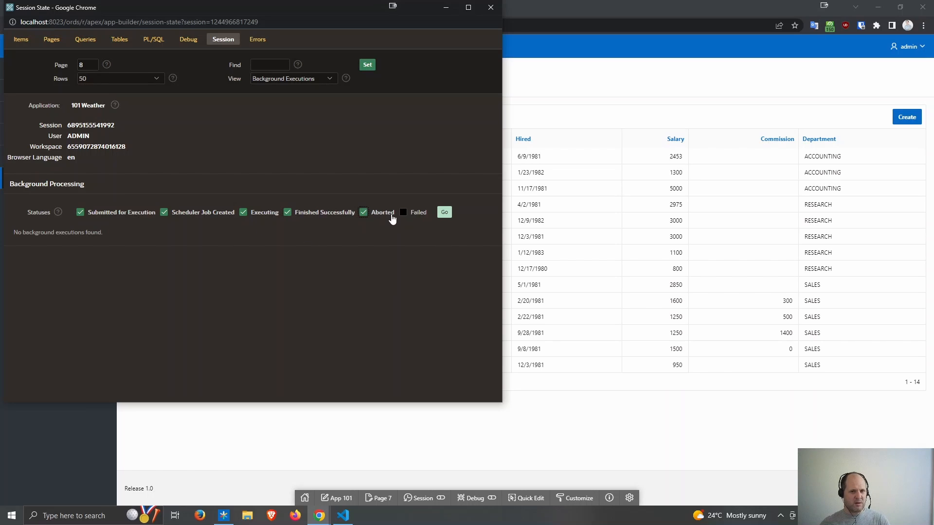
pyautogui.click(403, 212)
pyautogui.click(447, 213)
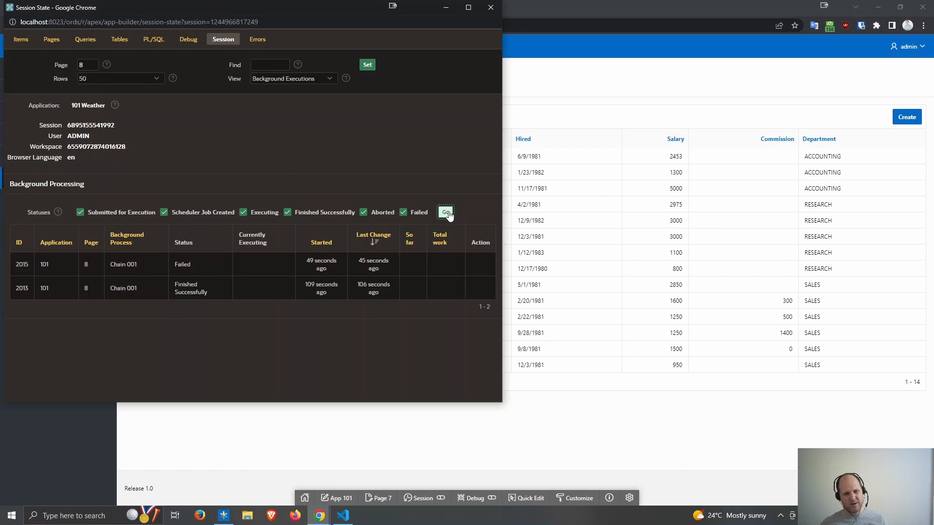
pyautogui.moveTo(180, 269); pyautogui.dragTo(264, 270)
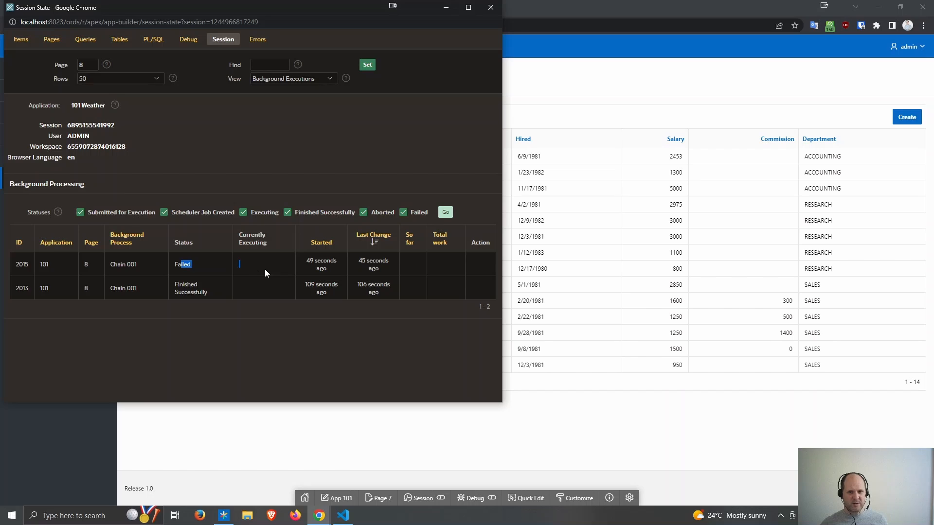
pyautogui.click(457, 188)
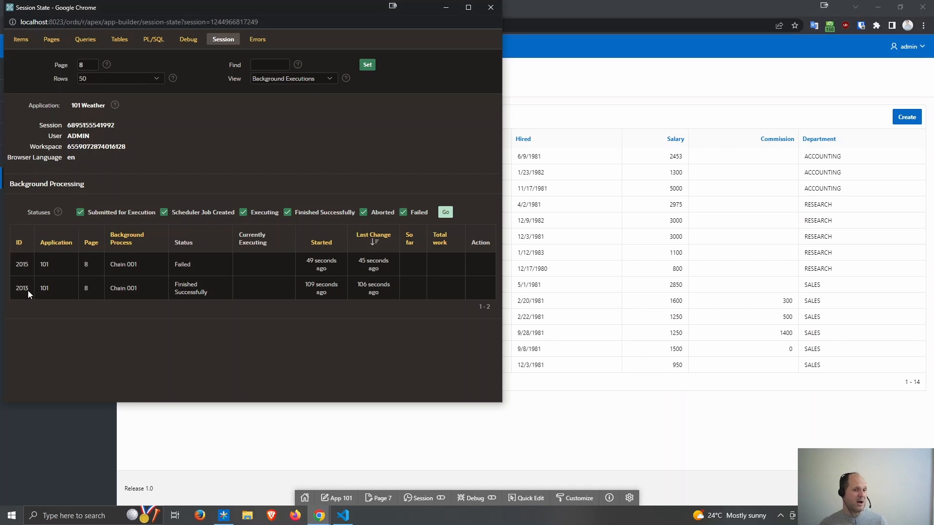
pyautogui.click(499, 7)
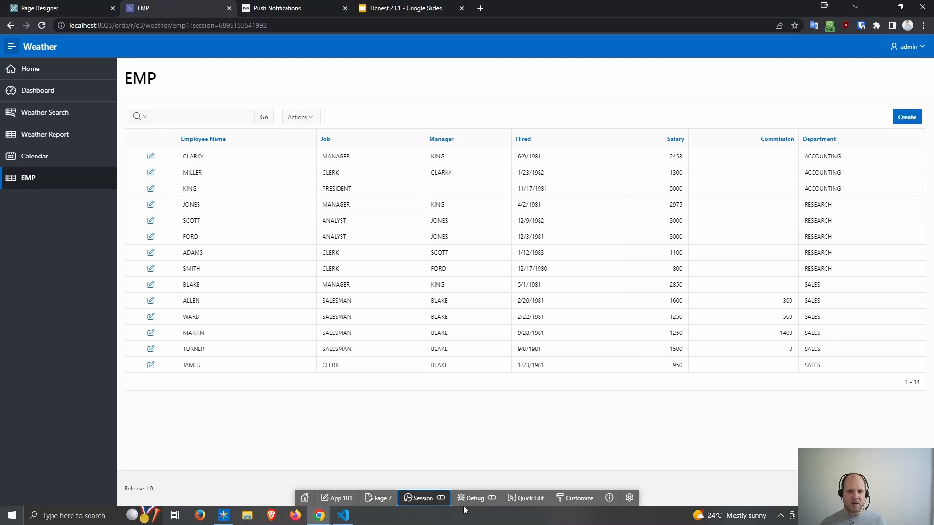
# - Open the first listed employee's record and bring up the debug message list for its form page
pyautogui.click(473, 499)
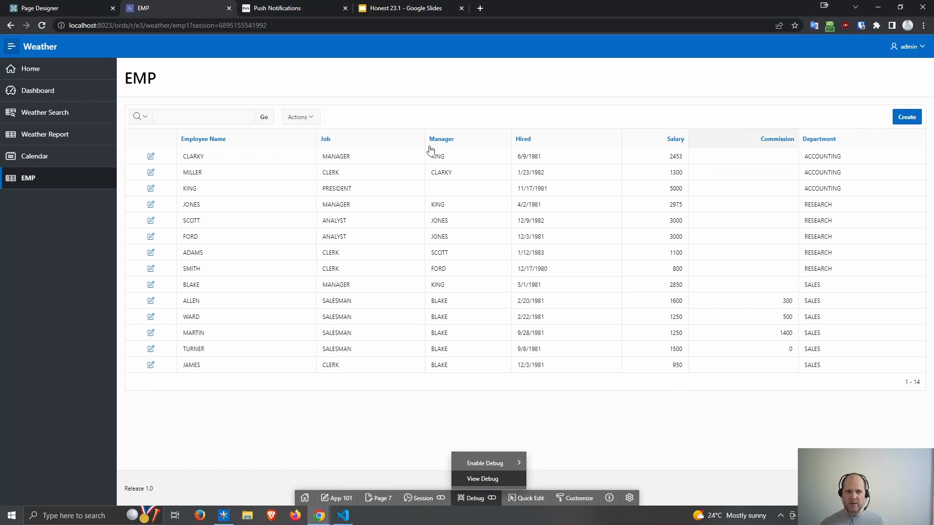
pyautogui.click(150, 157)
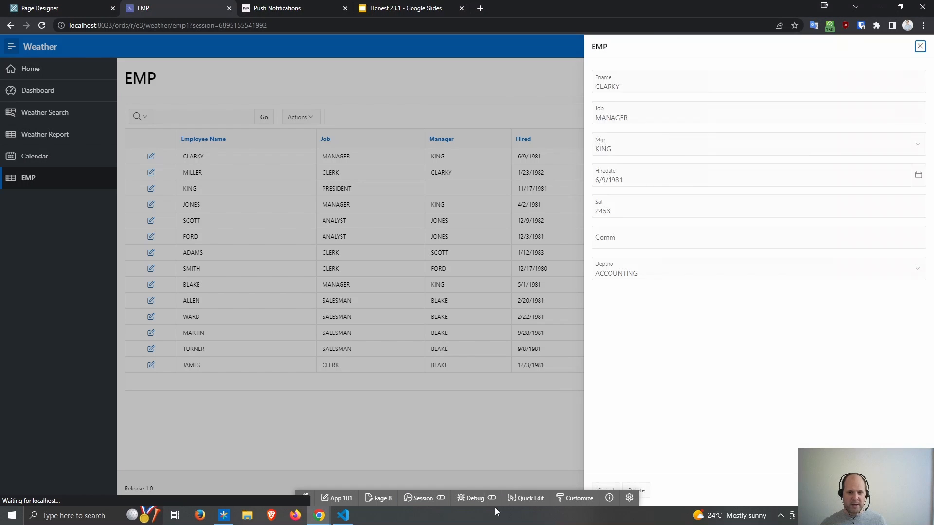
pyautogui.click(470, 498)
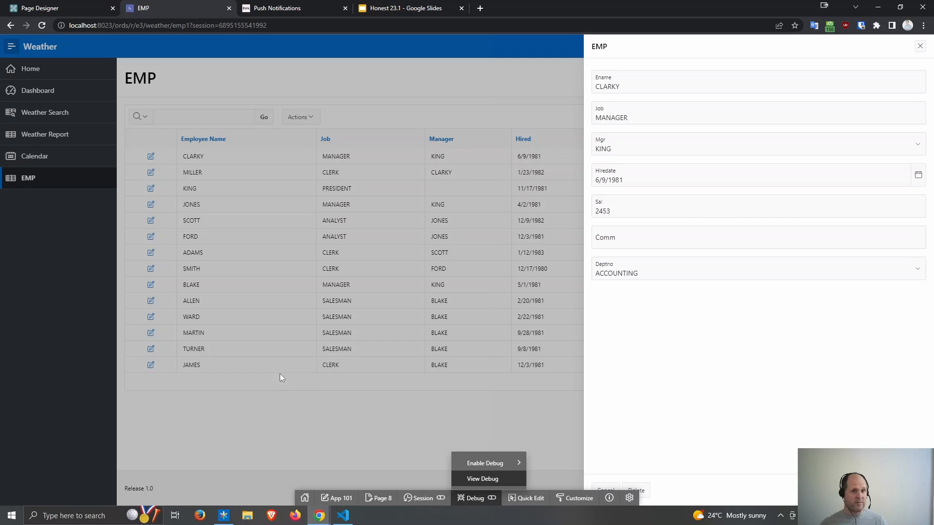
pyautogui.click(495, 481)
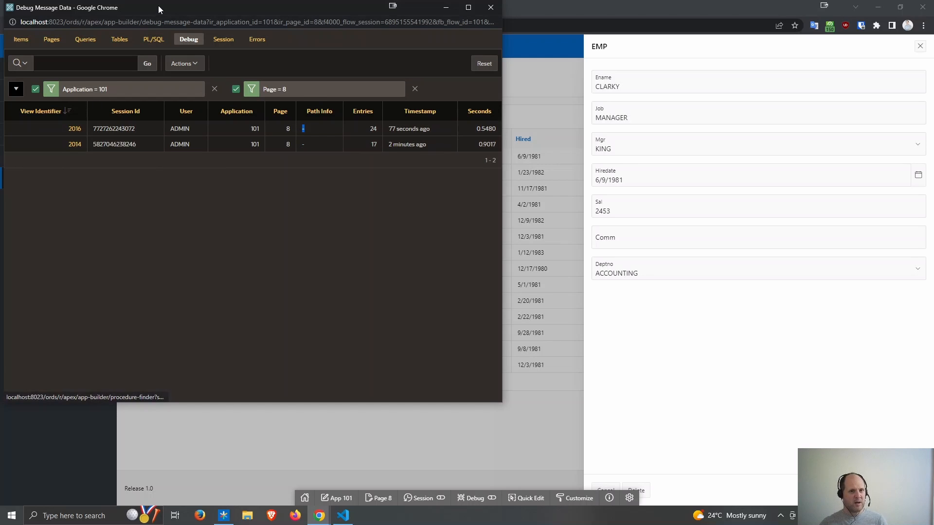
pyautogui.moveTo(158, 5); pyautogui.dragTo(413, 66)
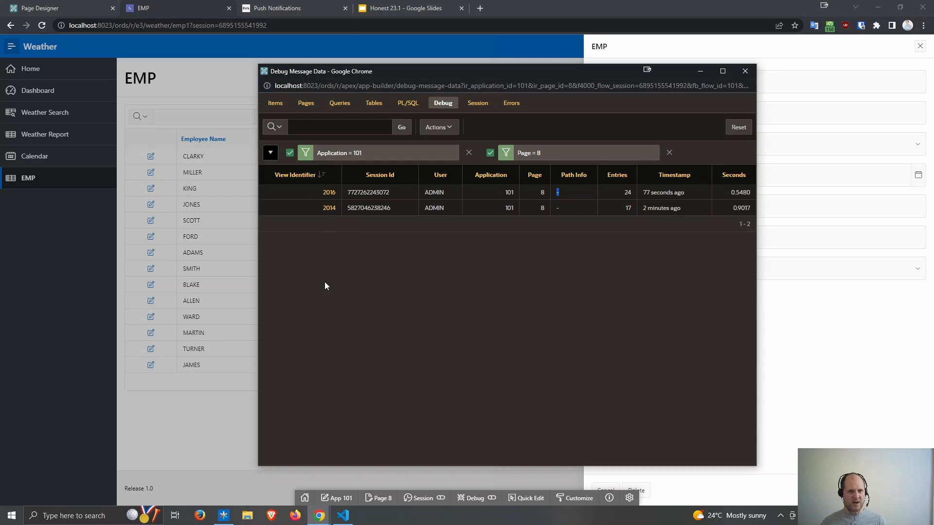
# - Open the most recent debug view, examine the error logged for Process form EMP, and close the debug window
pyautogui.click(329, 193)
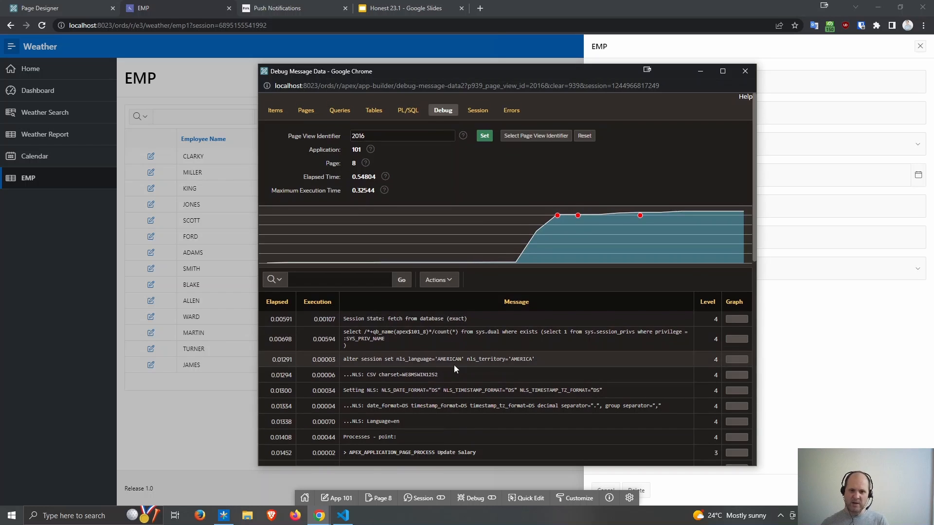
pyautogui.scroll(-4, 454, 364)
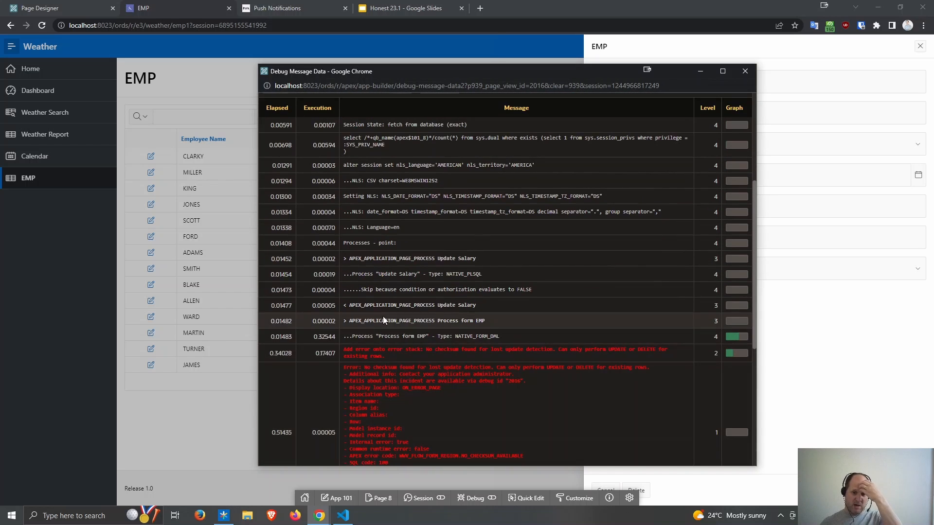
pyautogui.moveTo(421, 348); pyautogui.dragTo(546, 349)
pyautogui.click(745, 71)
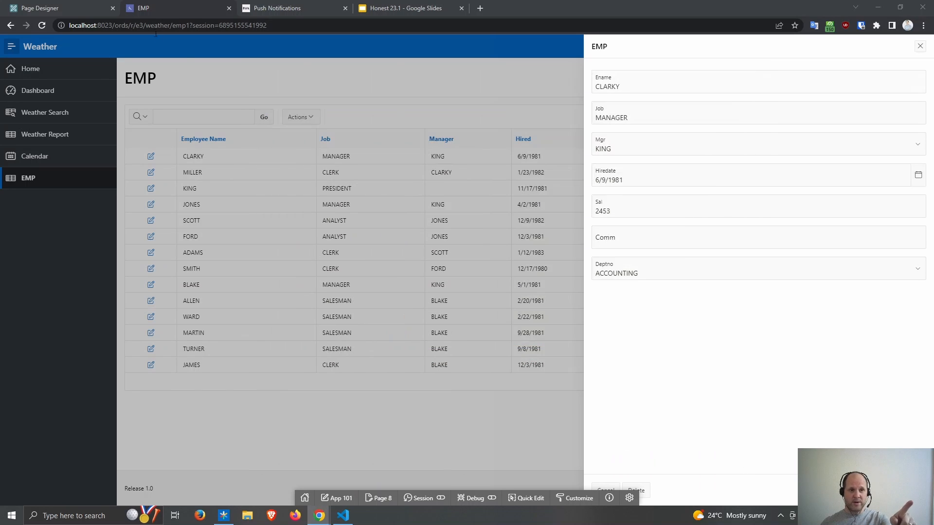
# - Return to Page Designer, turn off Prevent Lost Updates for Process form EMP, and save the page
pyautogui.click(80, 8)
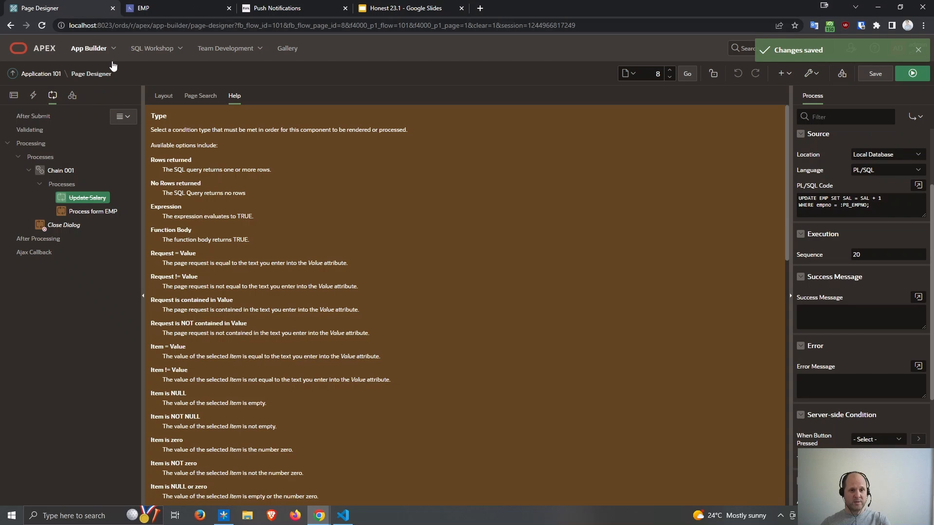
pyautogui.click(86, 211)
pyautogui.click(861, 271)
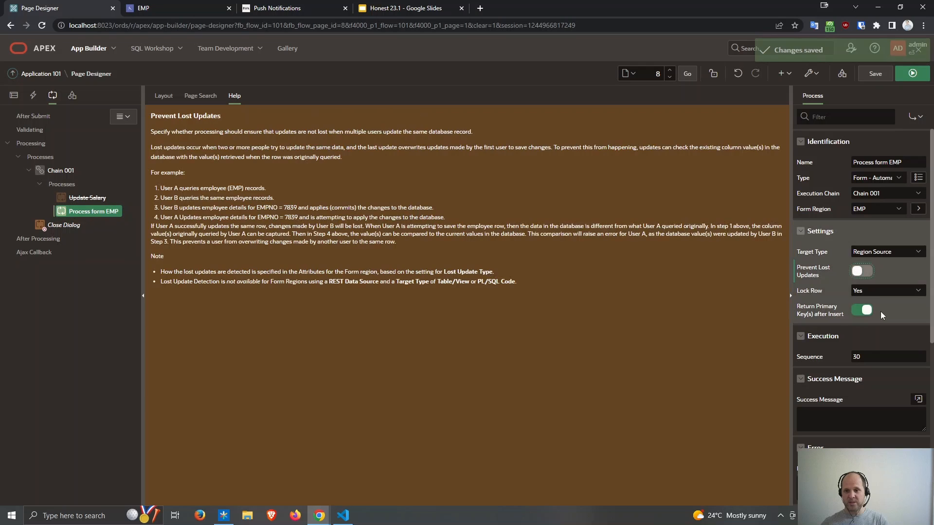
pyautogui.click(882, 76)
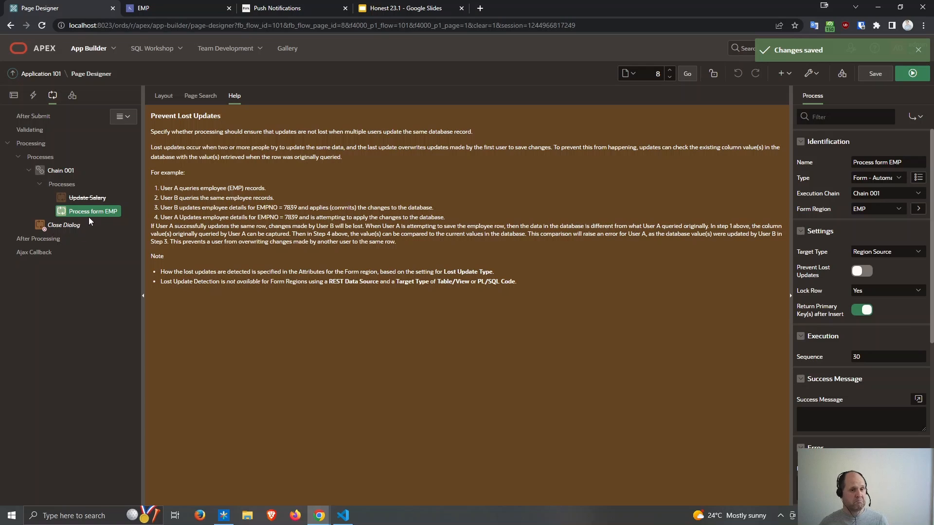
# - Try changing the type of Process form EMP to Close Dialog
pyautogui.click(890, 178)
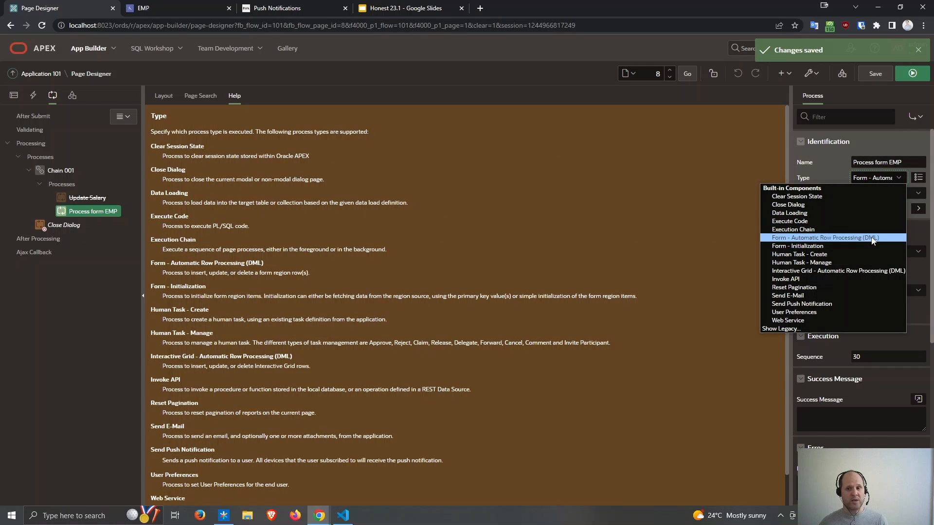
pyautogui.click(850, 197)
pyautogui.click(878, 179)
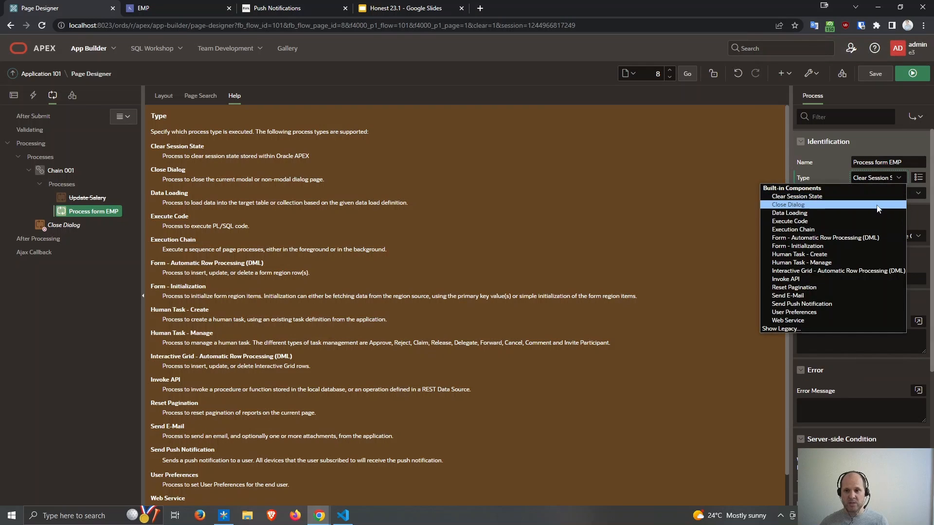
pyautogui.click(878, 206)
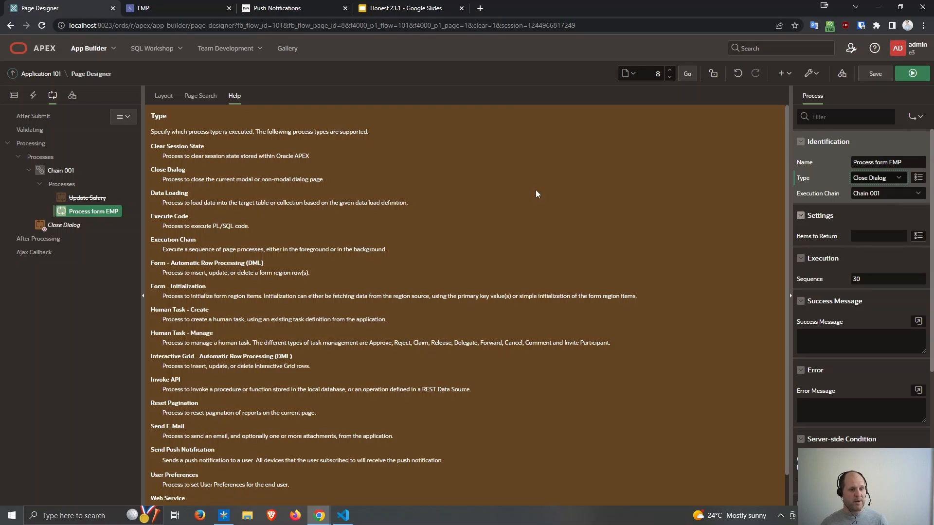
# - Delete Process form EMP from the Chain 001 execution chain
pyautogui.click(96, 211)
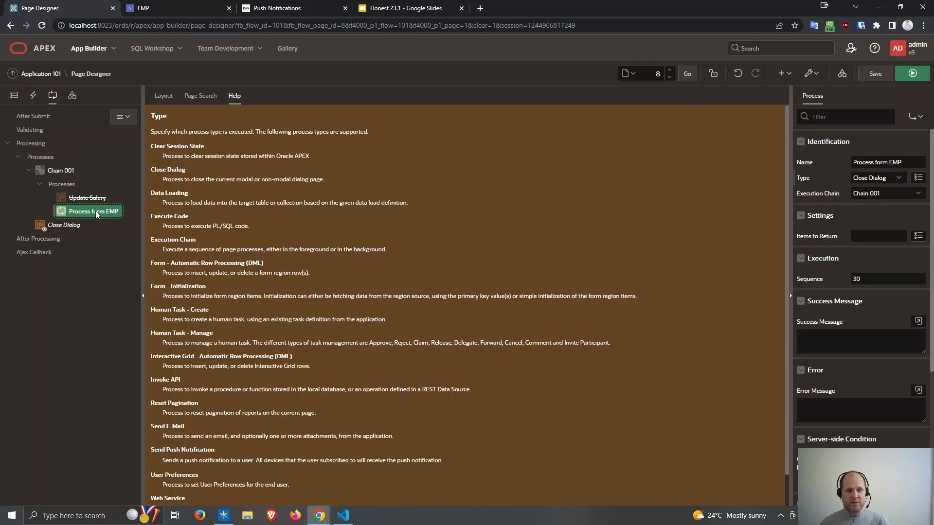
pyautogui.press('Delete')
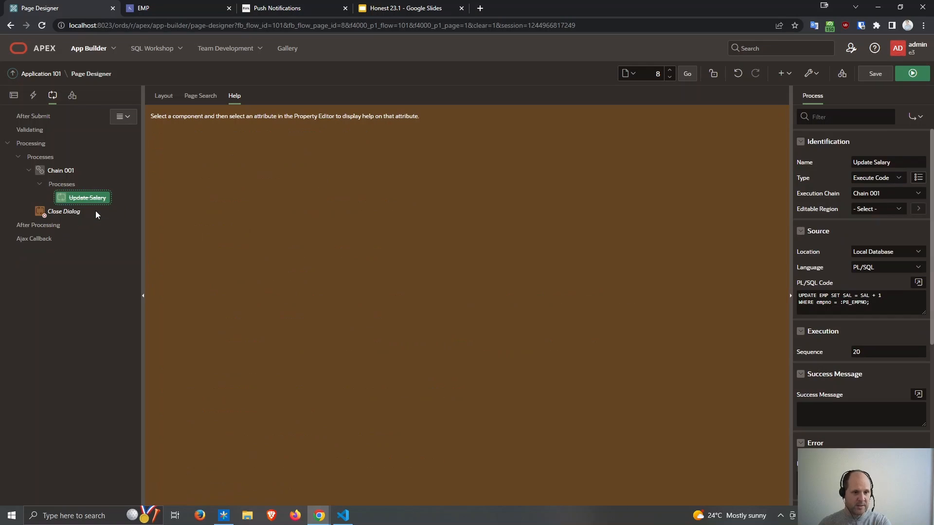
pyautogui.rightClick(159, 210)
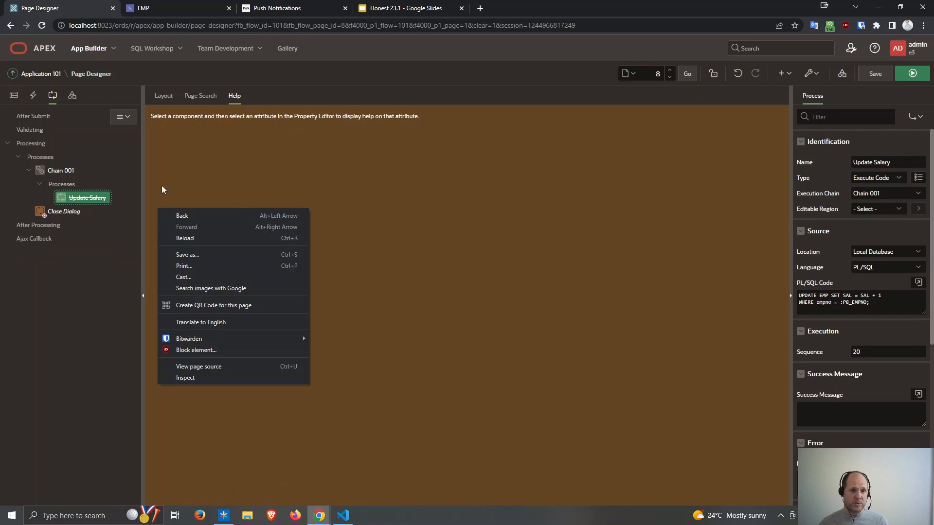
# - Clear the server-side condition type of the Update Salary process
pyautogui.click(80, 199)
pyautogui.scroll(-5, 893, 322)
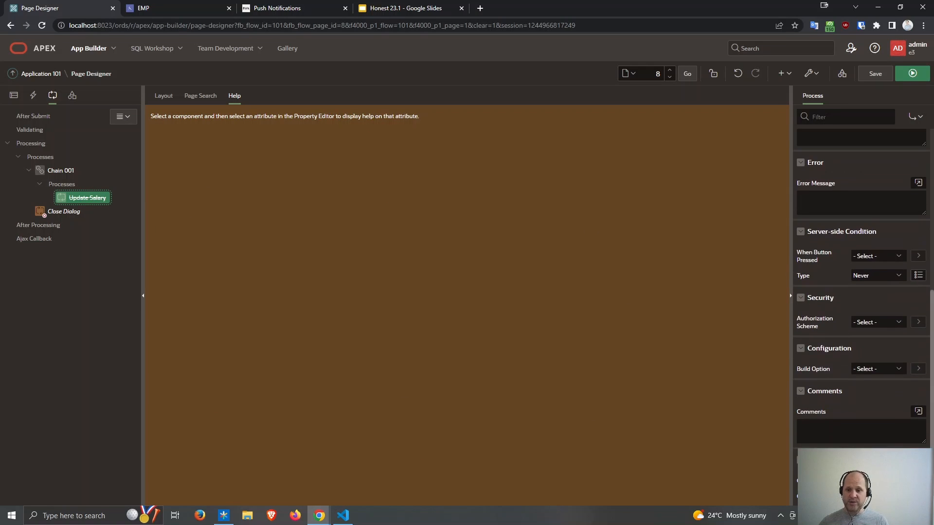
pyautogui.click(917, 275)
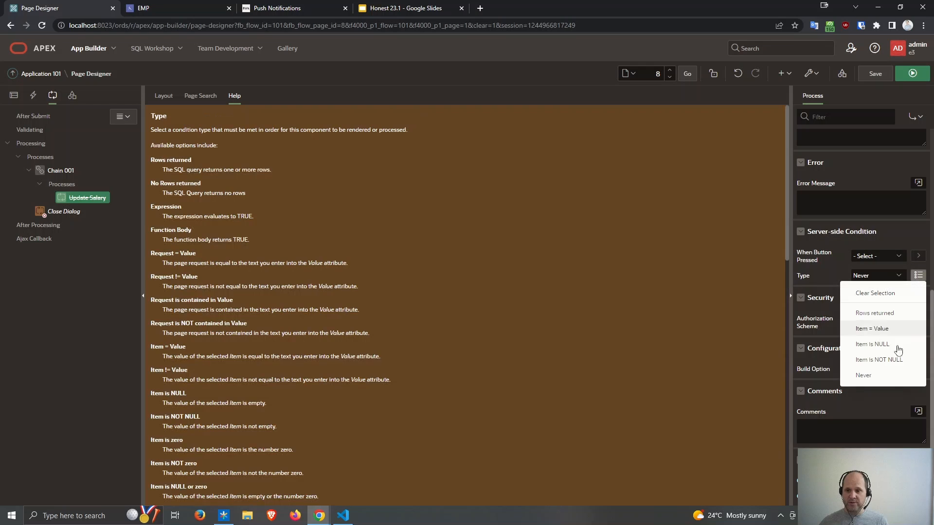
pyautogui.click(871, 294)
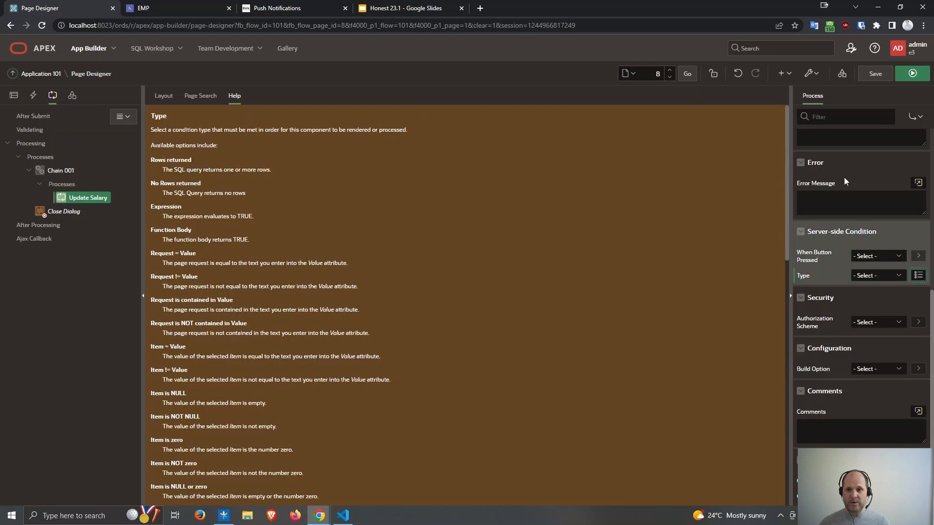
pyautogui.scroll(5, 845, 177)
# - Rename the Update Salary process to Update Emp
pyautogui.click(865, 162)
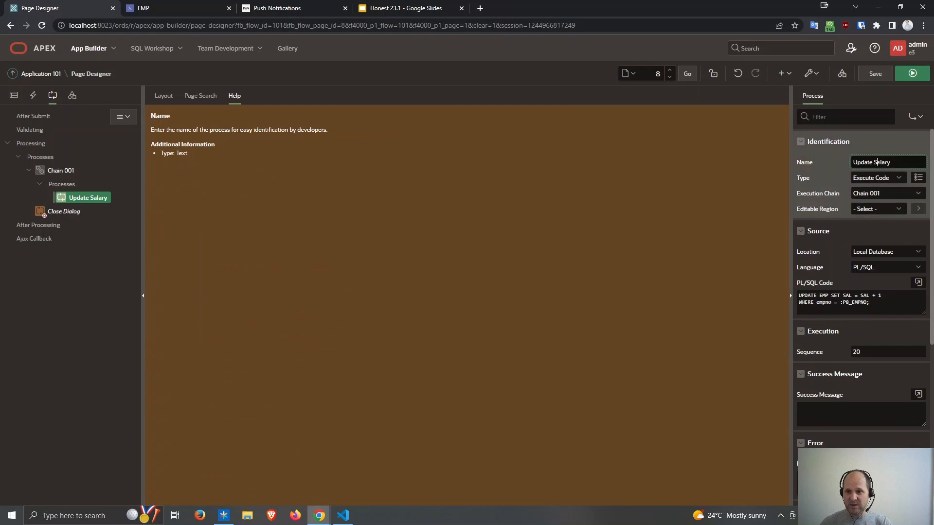
pyautogui.doubleClick(881, 162)
pyautogui.write('Emp')
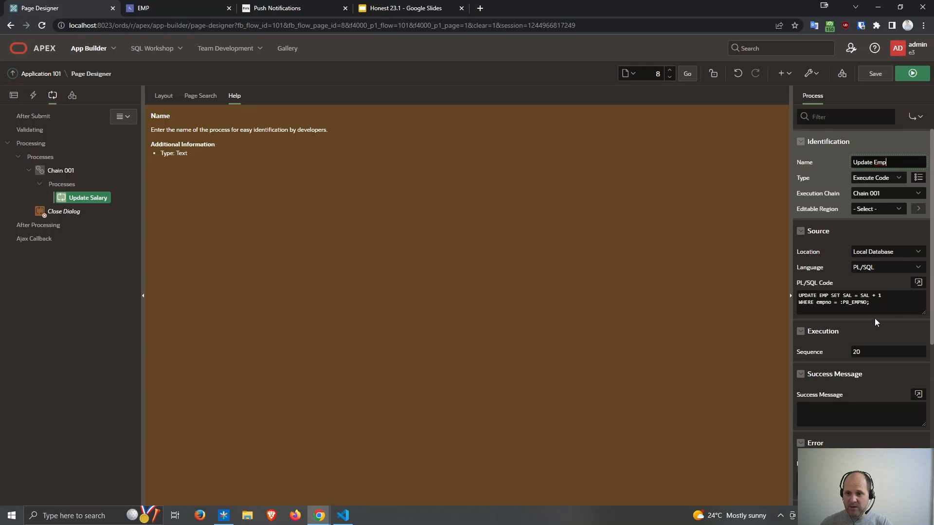
# - Try rewriting the Update Emp process's PL/SQL code so that it sets ename instead of the salary
pyautogui.moveTo(874, 312); pyautogui.dragTo(843, 294)
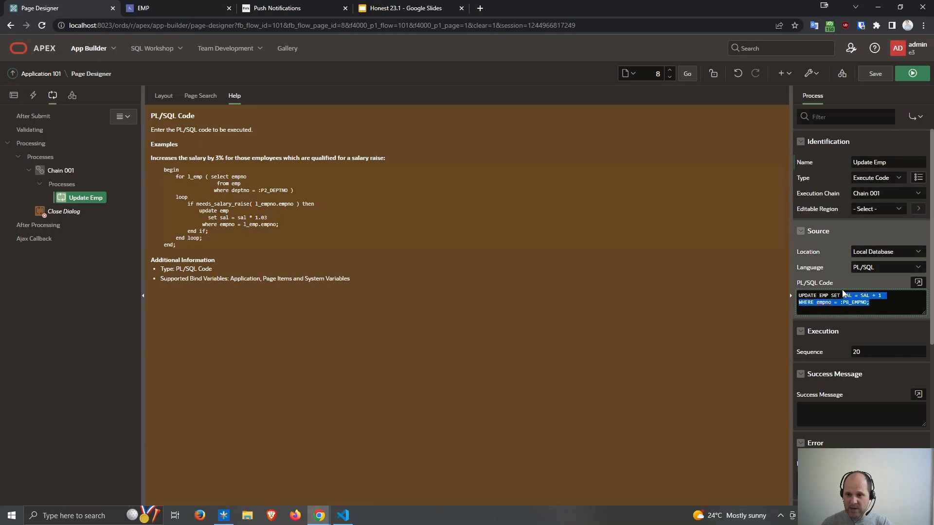
pyautogui.press('Return')
pyautogui.write('set ena')
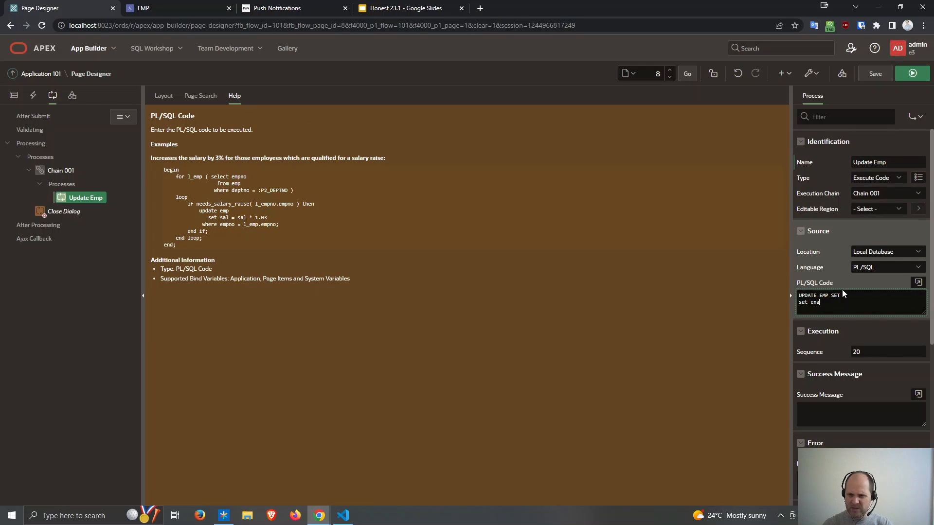
pyautogui.write('me -')
pyautogui.press('BackSpace')
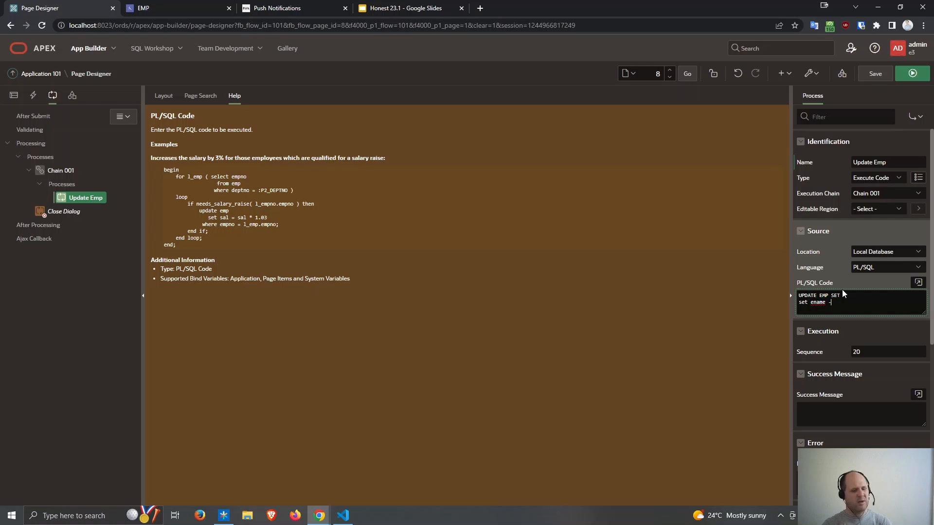
pyautogui.write('=')
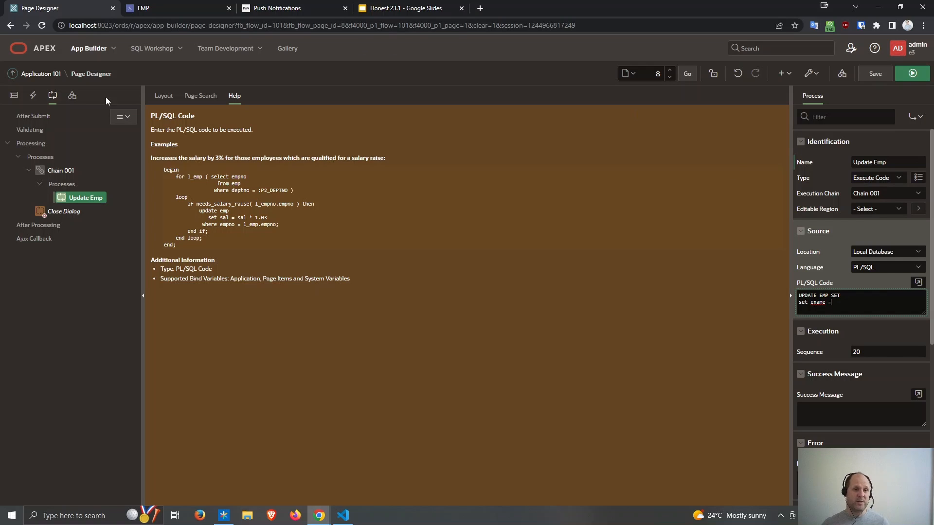
# - Open the SQL Workshop utility Methods on Tables in a new browser tab
pyautogui.click(183, 54)
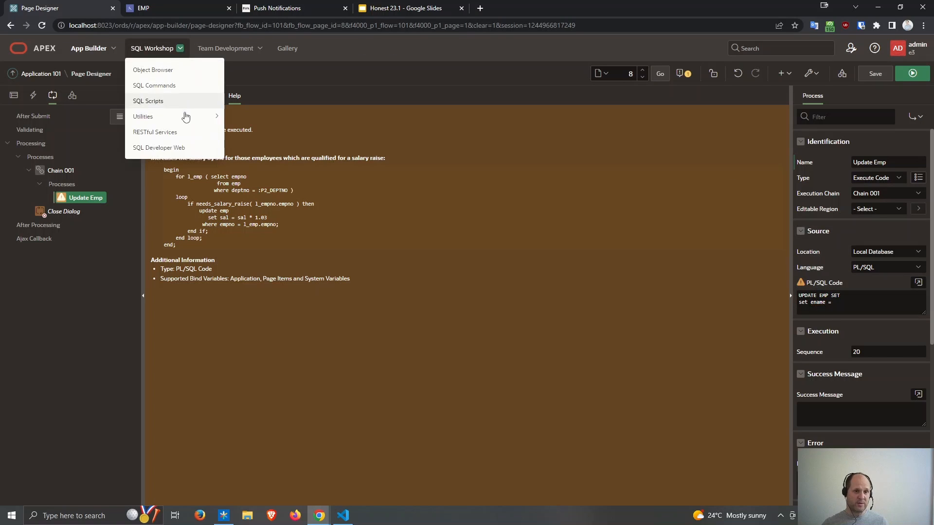
pyautogui.moveTo(200, 119)
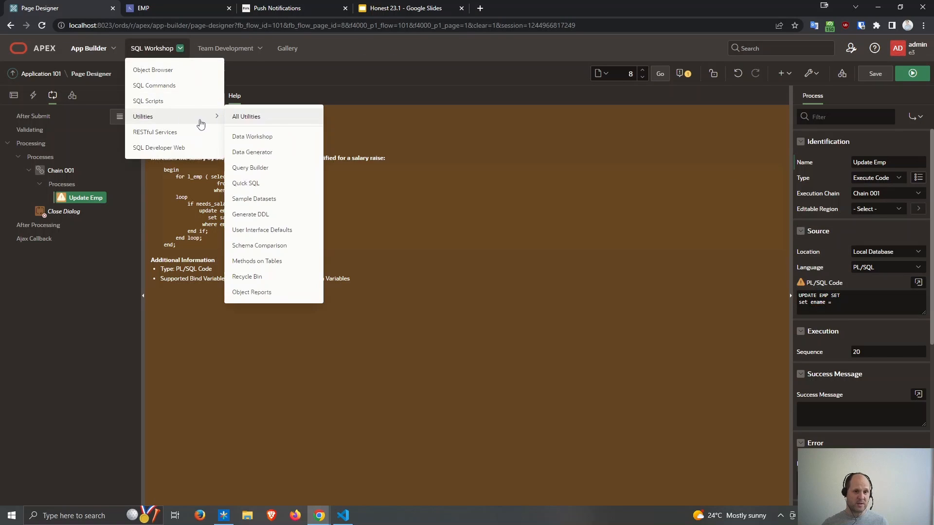
pyautogui.rightClick(288, 255)
pyautogui.rightClick(269, 260)
pyautogui.click(319, 267)
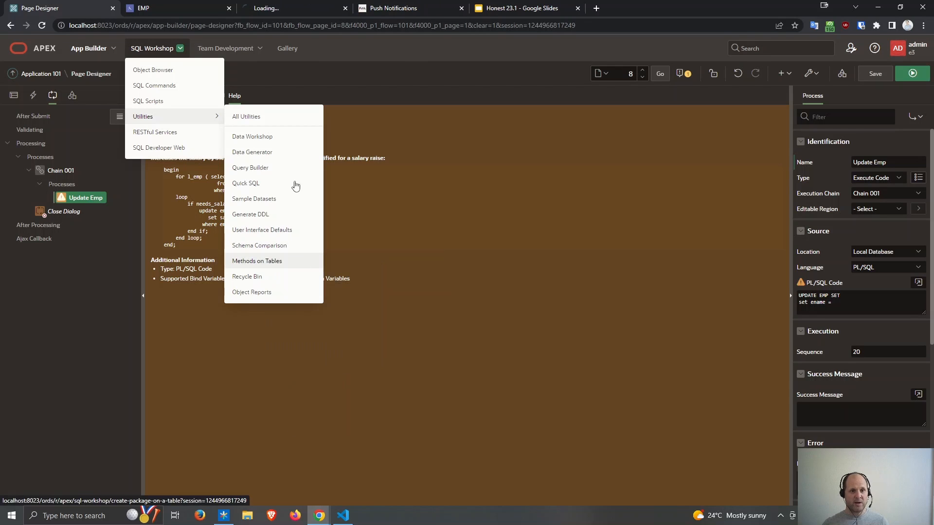
pyautogui.click(279, 8)
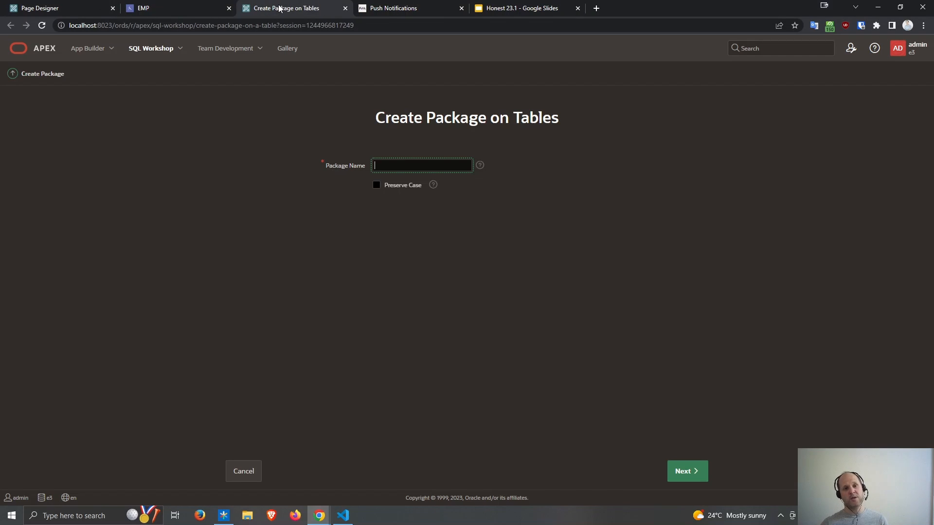
# - Create the package PKG_API with methods for the EMP table, and return to the Page Designer
pyautogui.click(344, 166)
pyautogui.write('PK')
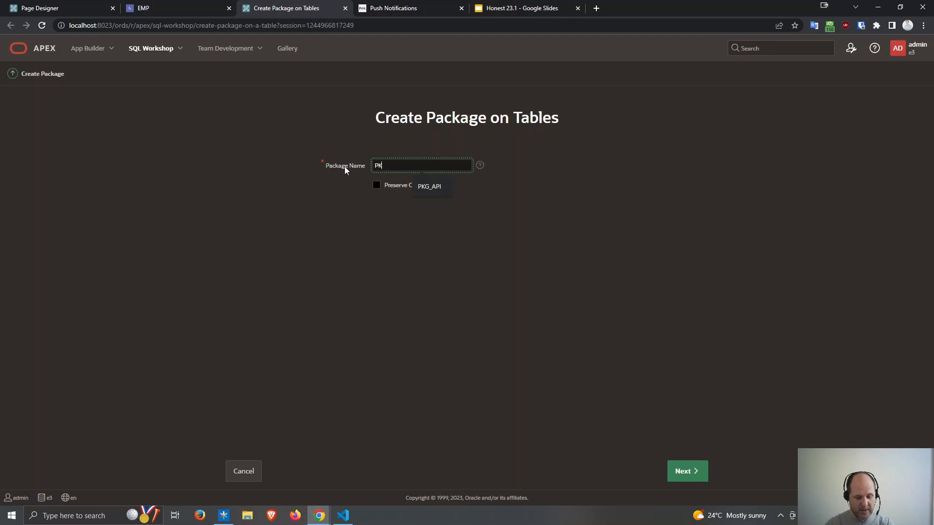
pyautogui.write('G_API')
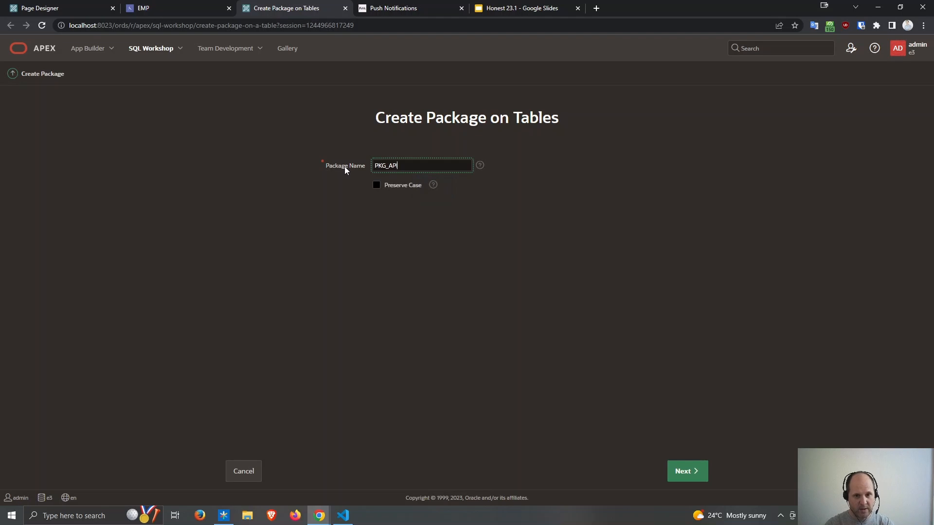
pyautogui.click(696, 479)
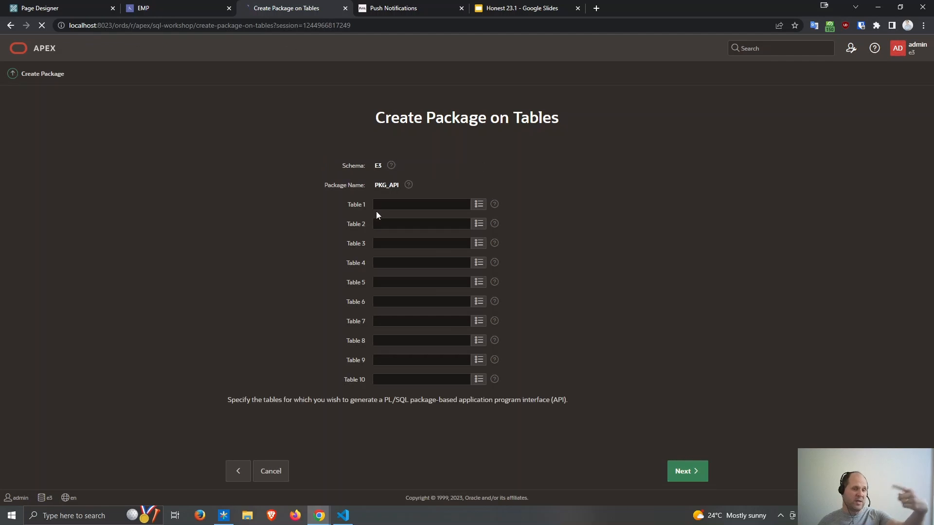
pyautogui.write('EMP')
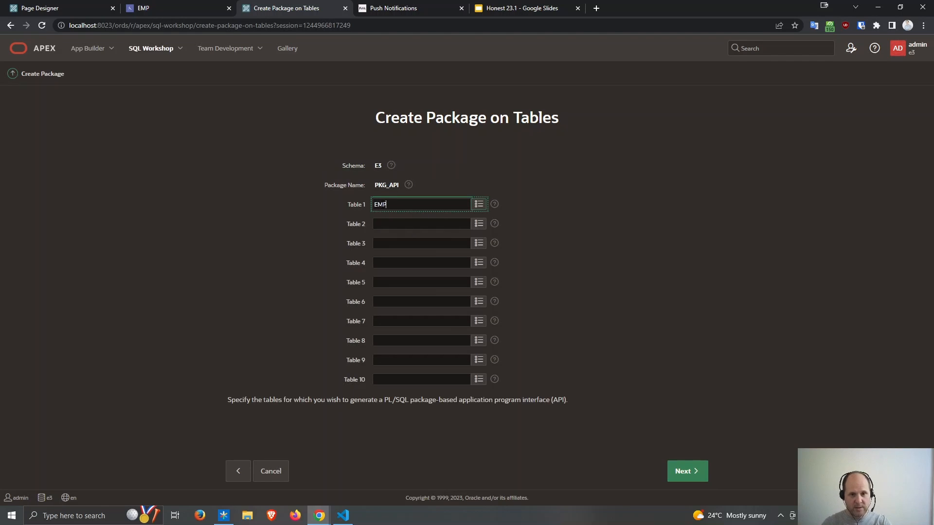
pyautogui.click(702, 467)
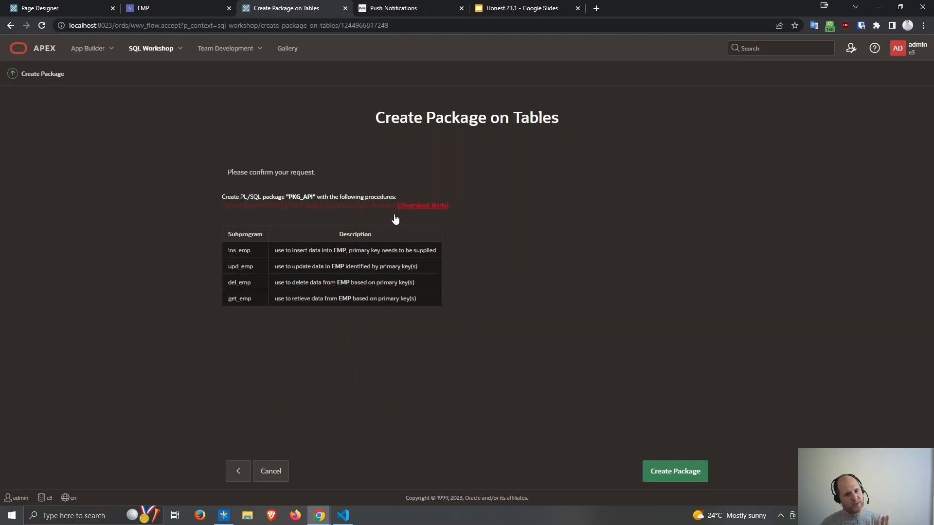
pyautogui.click(666, 468)
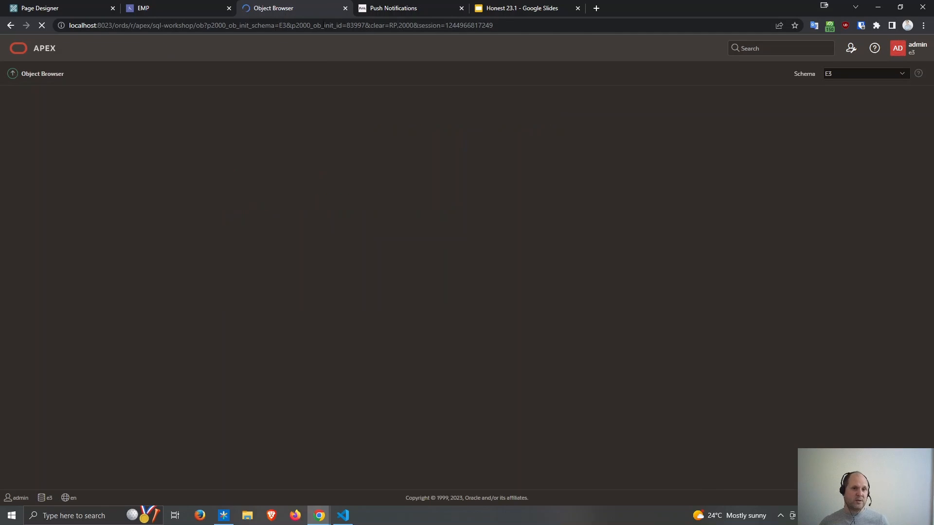
pyautogui.click(346, 8)
pyautogui.click(52, 9)
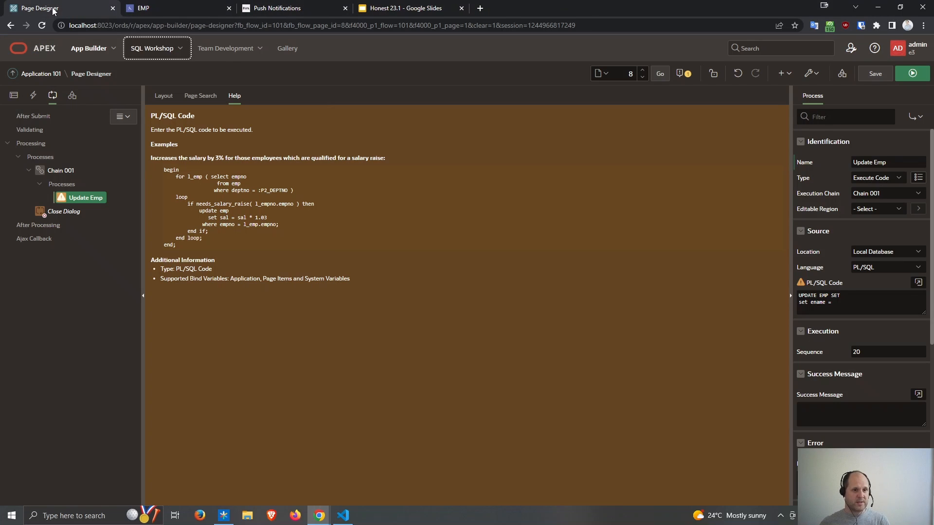
# - Change the type of the Update Emp process to Invoke API
pyautogui.hotkey('shift', 'Tab')
pyautogui.click(894, 178)
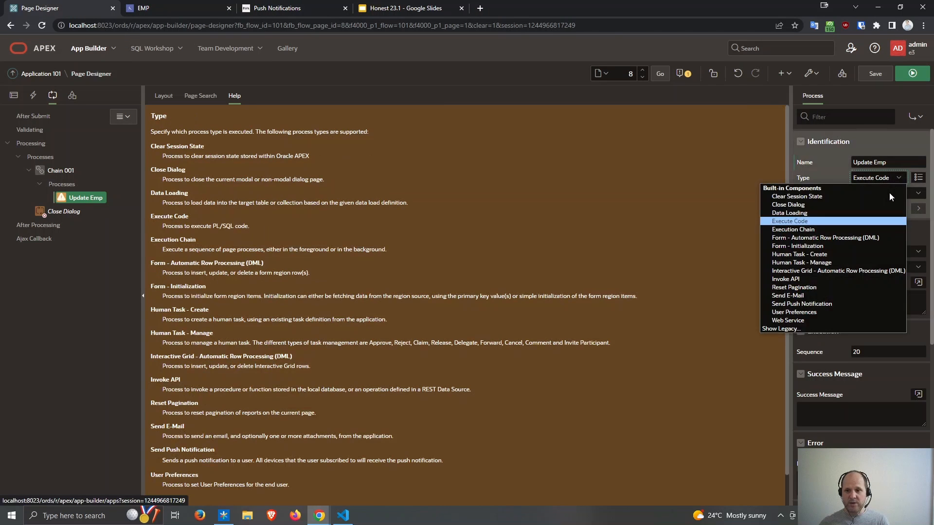
pyautogui.click(829, 280)
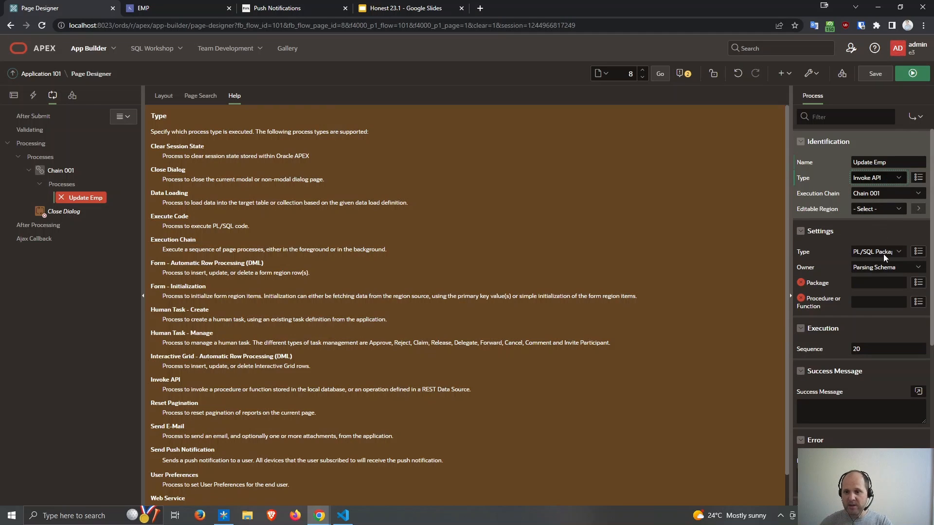
# - Make the Update Emp process call the UPD_EMP procedure of the PKG_API package
pyautogui.click(918, 283)
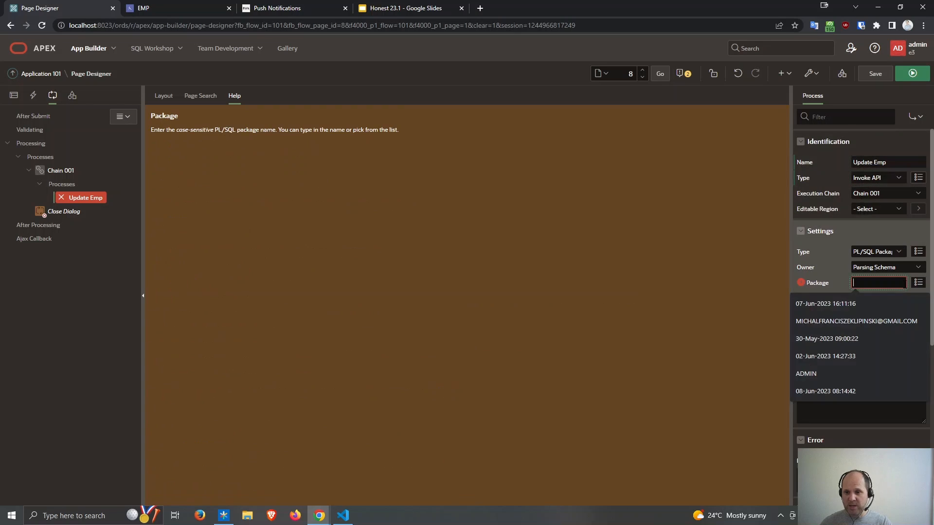
pyautogui.click(885, 299)
pyautogui.click(884, 302)
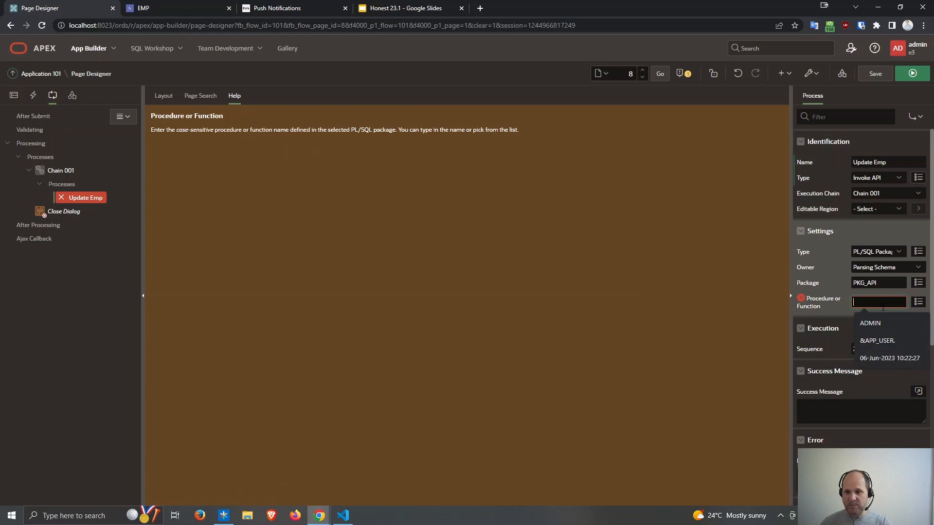
pyautogui.click(918, 302)
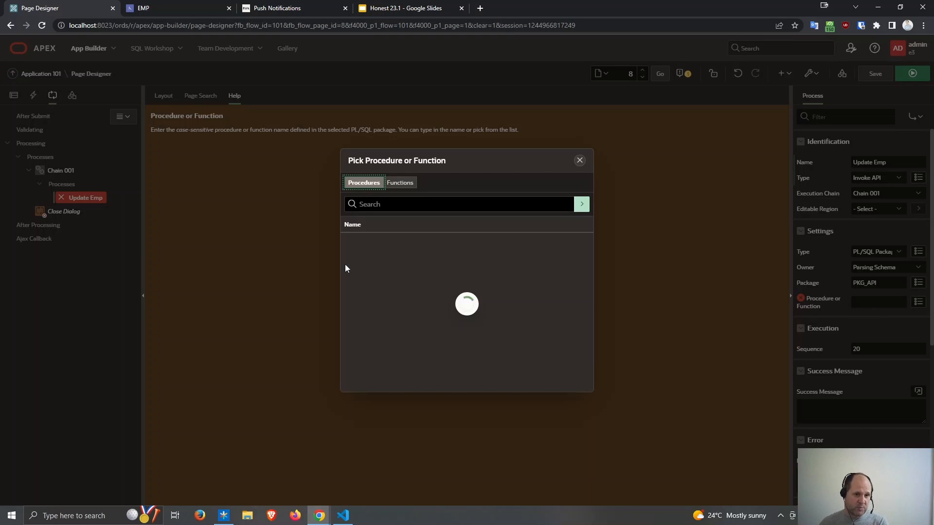
pyautogui.click(361, 288)
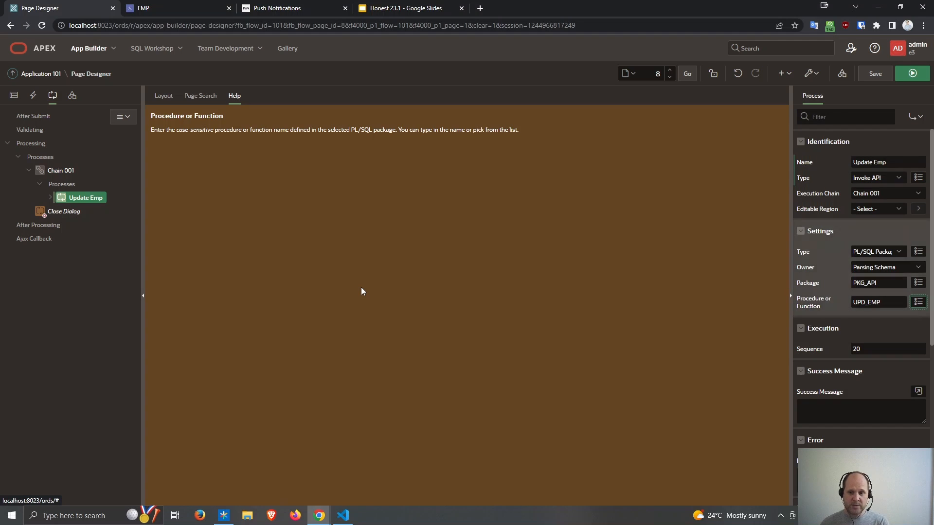
# - Inspect the p_job parameter of the Update Emp process and save page 8
pyautogui.click(50, 198)
pyautogui.click(68, 216)
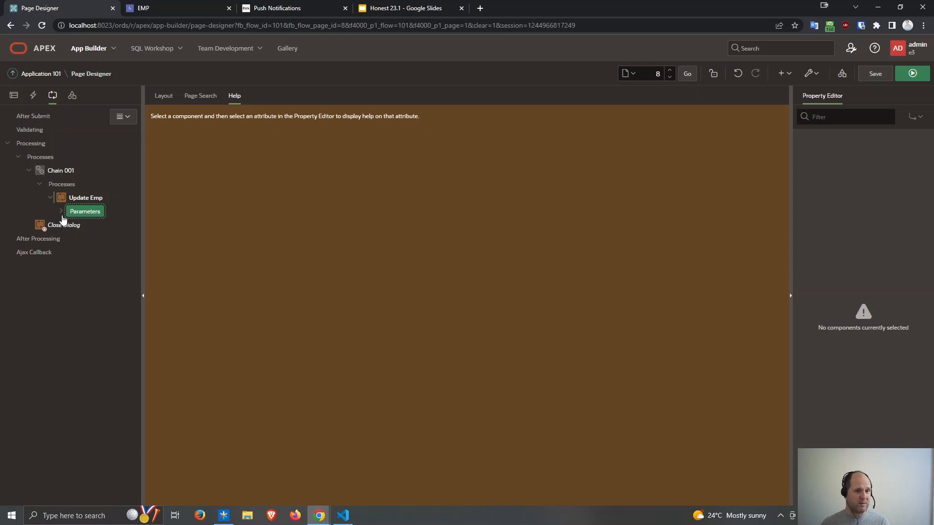
pyautogui.doubleClick(67, 217)
pyautogui.click(84, 253)
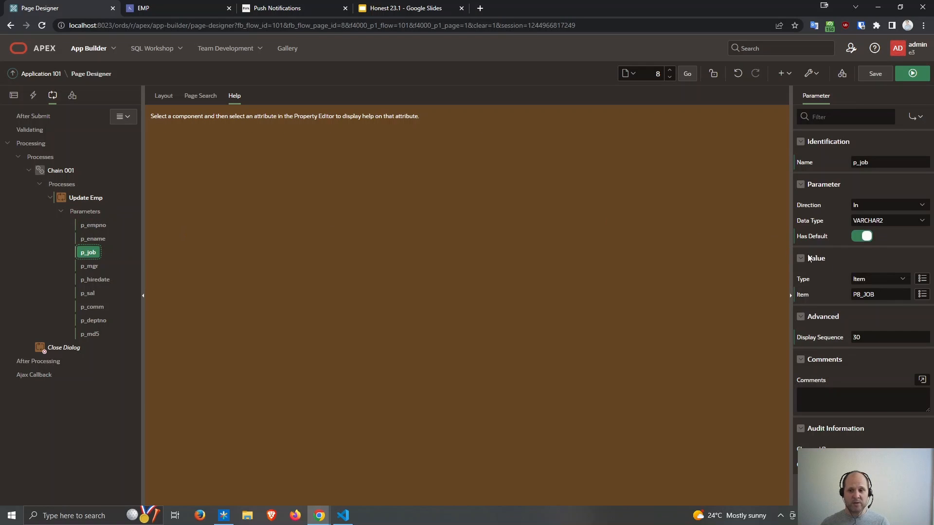
pyautogui.click(876, 73)
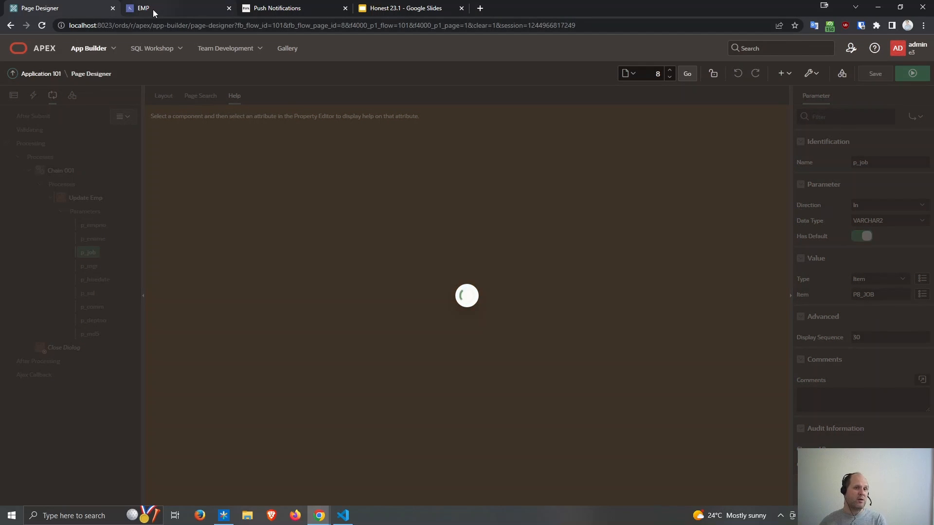
pyautogui.click(153, 10)
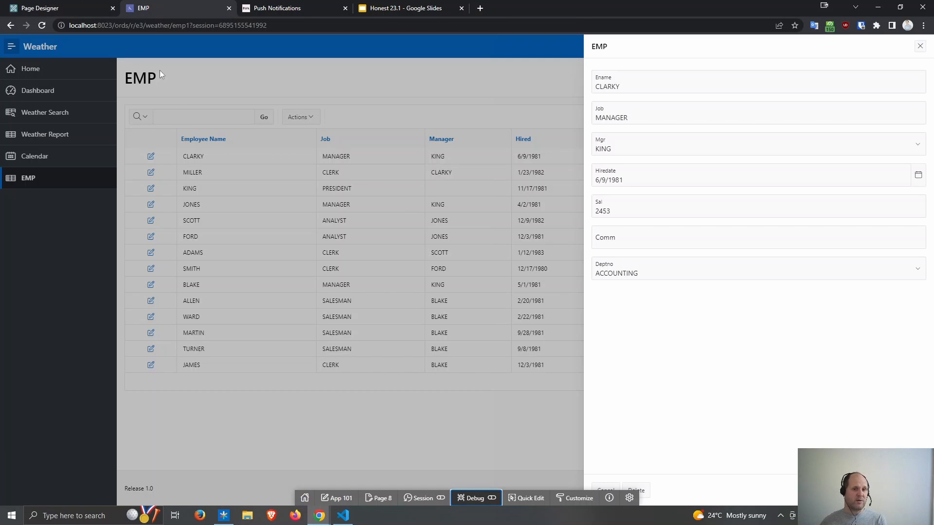
pyautogui.click(95, 4)
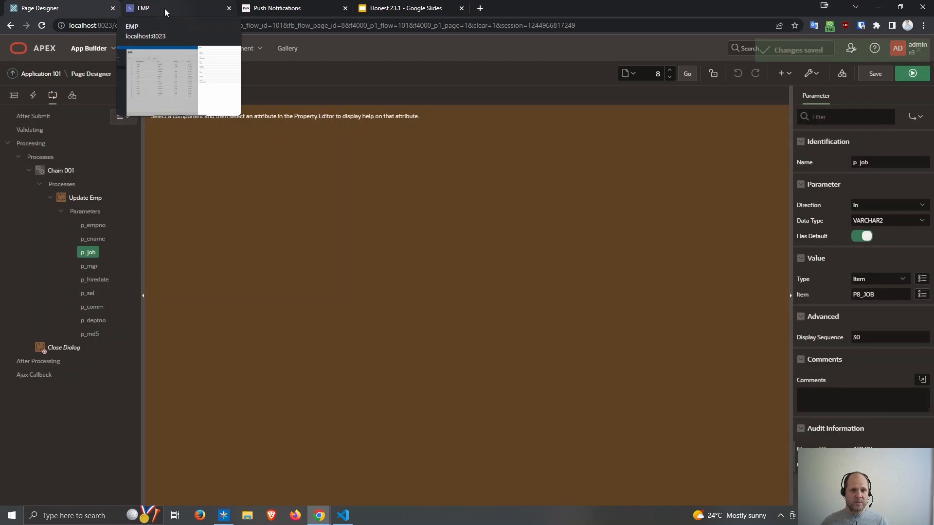
# - In the Weather app, reload the employee form, remove the final Y from Ename, submit it and refresh the EMP report
pyautogui.click(164, 7)
pyautogui.rightClick(743, 70)
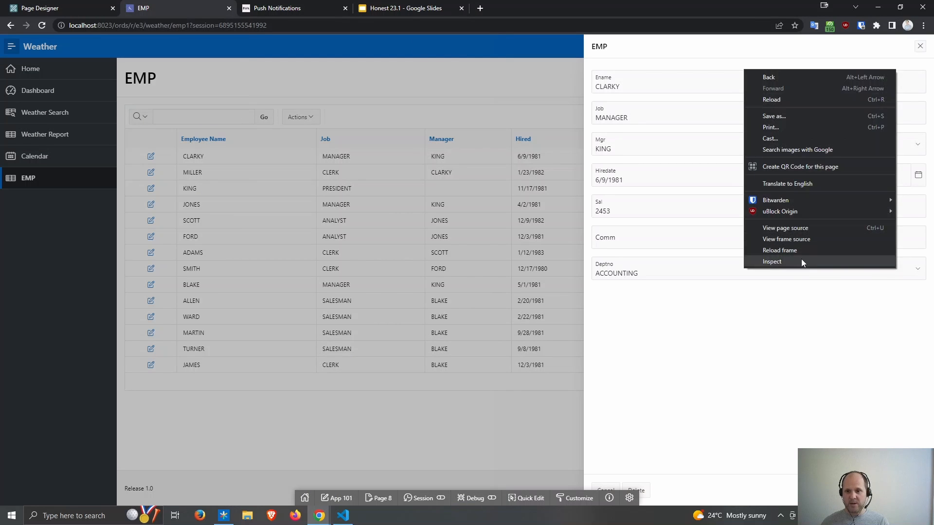
pyautogui.click(797, 246)
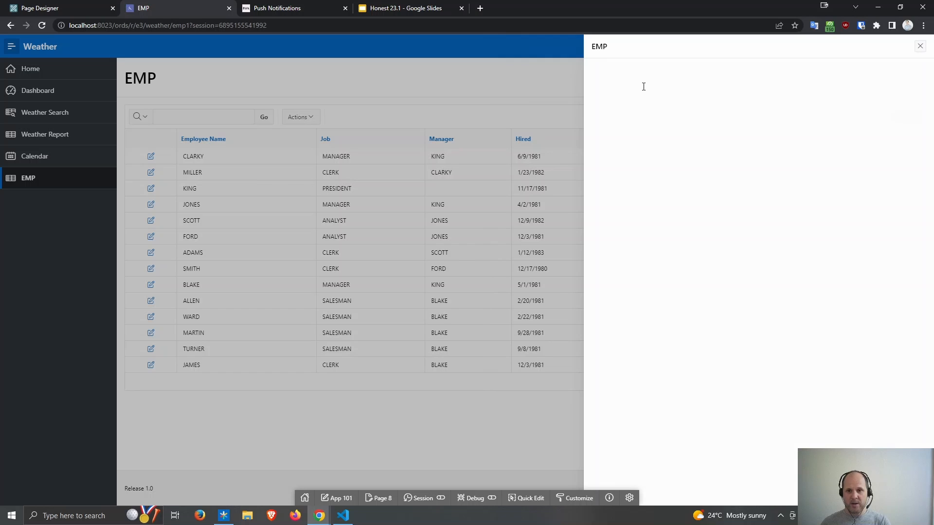
pyautogui.click(643, 87)
pyautogui.press('BackSpace')
pyautogui.press('Return')
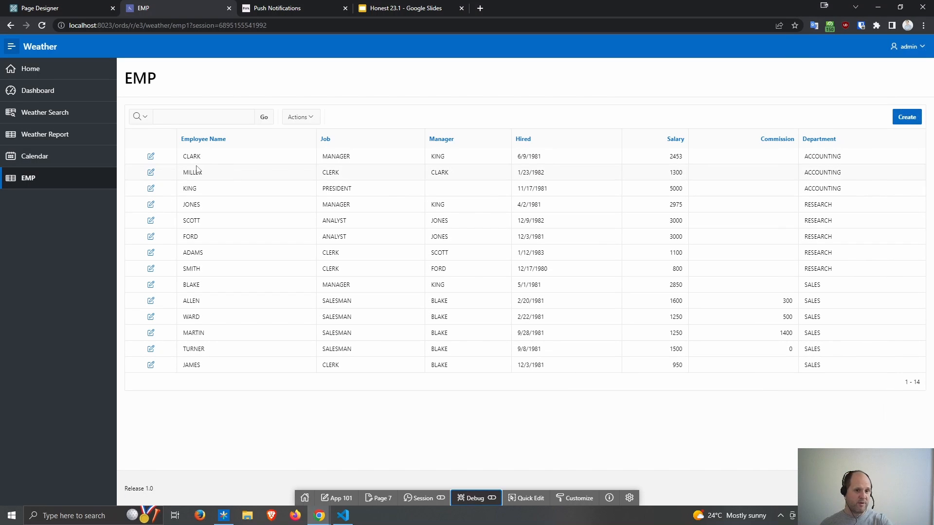
pyautogui.click(263, 117)
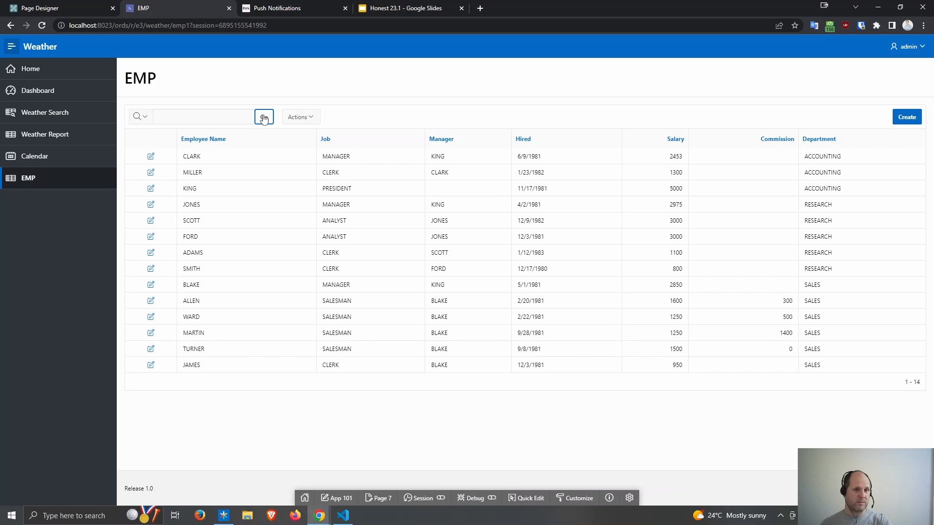
# - Review the settings of Chain 001 and its Update Emp process in the Page Designer
pyautogui.click(72, 11)
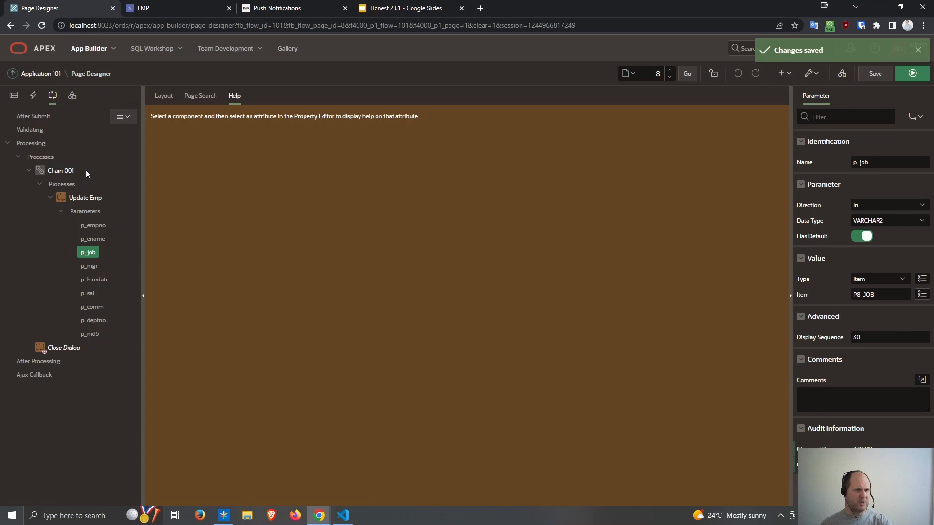
pyautogui.click(87, 197)
pyautogui.click(50, 171)
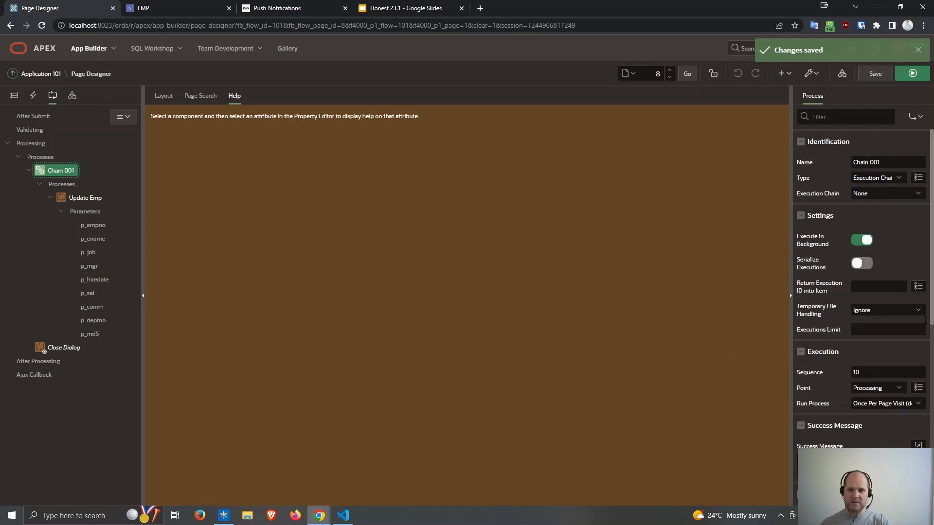
pyautogui.click(90, 198)
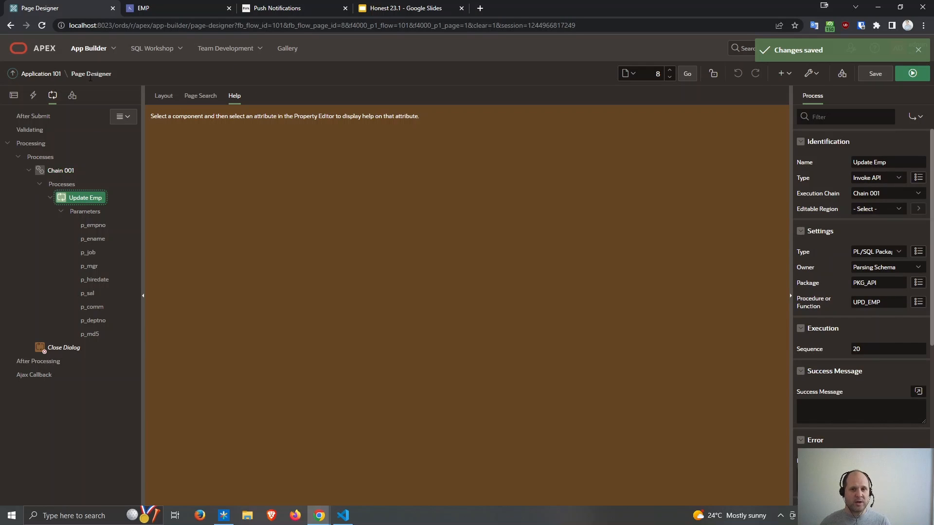
# - Open the REST Data Sources in the application's Shared Components
pyautogui.click(845, 77)
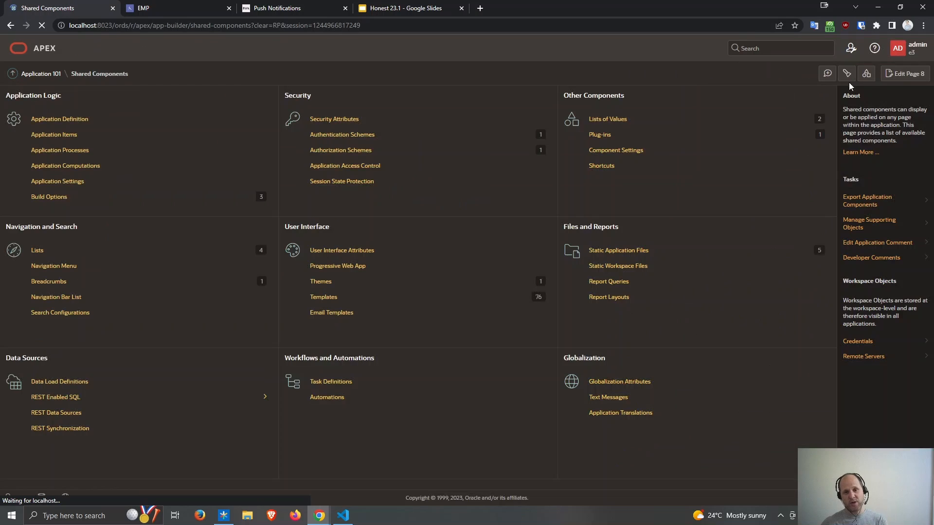
pyautogui.click(70, 412)
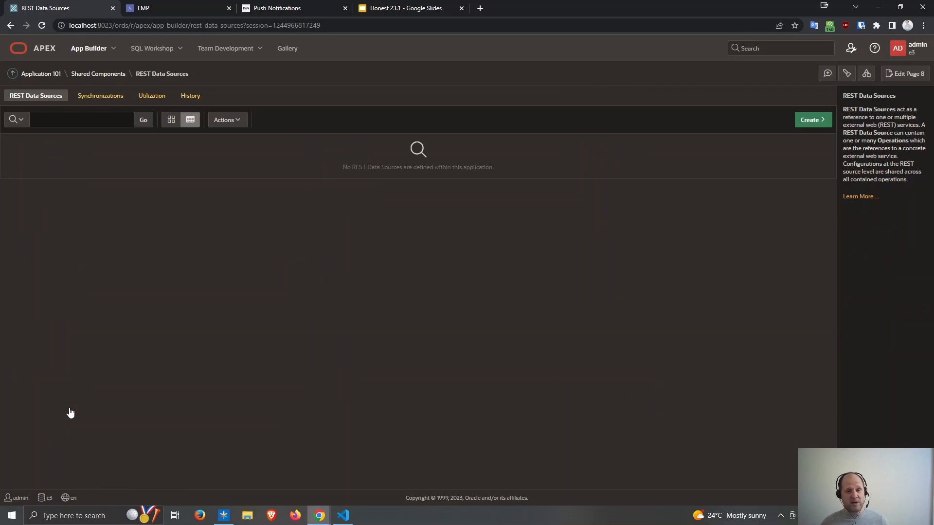
# - Create a REST Data Source from a REST Source Catalog using the EMP - CRUD service
pyautogui.click(816, 126)
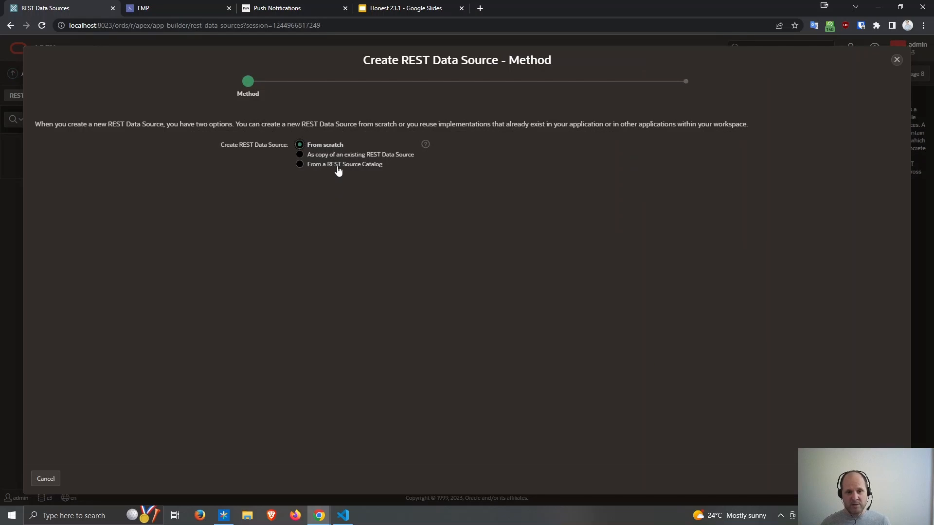
pyautogui.click(341, 164)
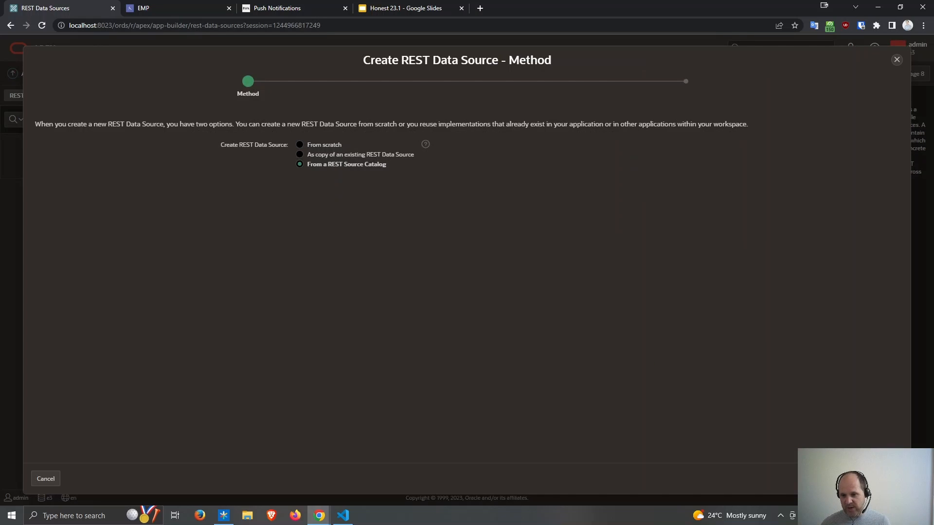
pyautogui.click(871, 479)
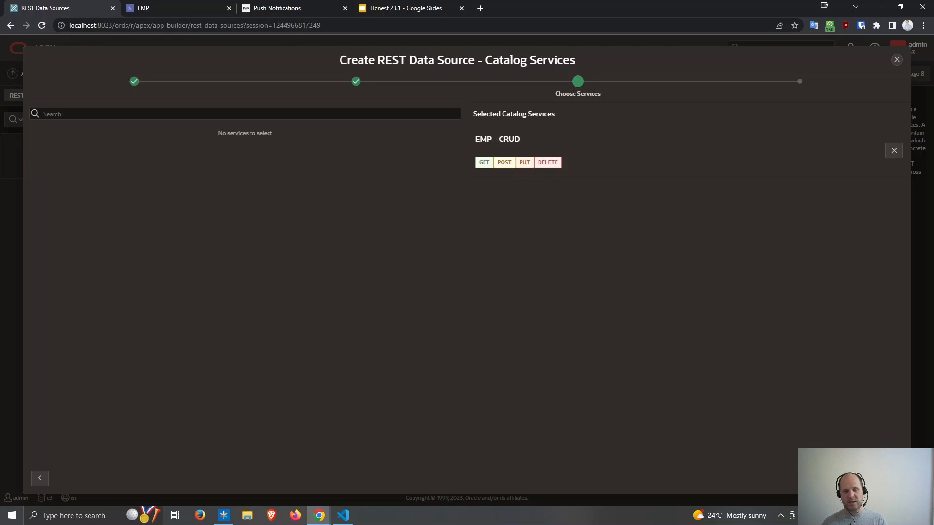
pyautogui.click(881, 479)
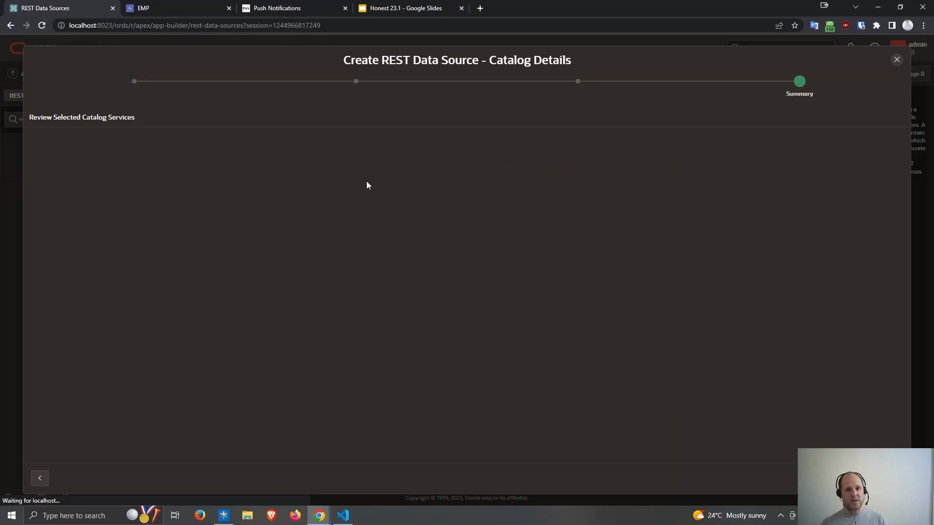
pyautogui.click(876, 479)
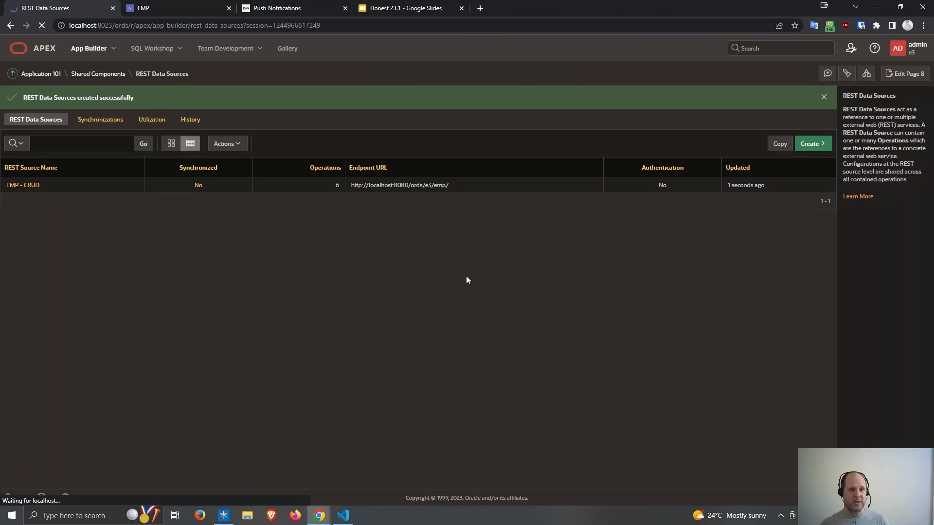
# - Return to page 8 in the Page Designer and select the Update Emp process inside Chain 001
pyautogui.click(864, 74)
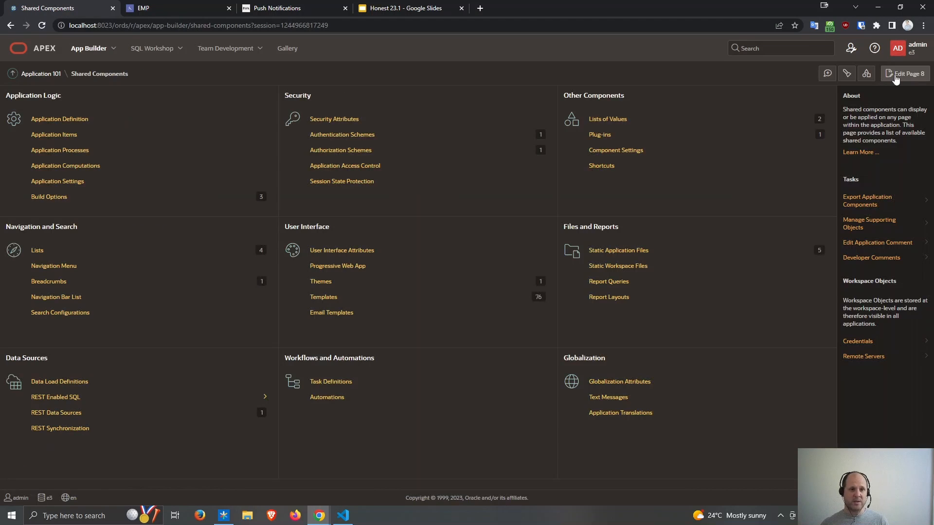
pyautogui.click(898, 76)
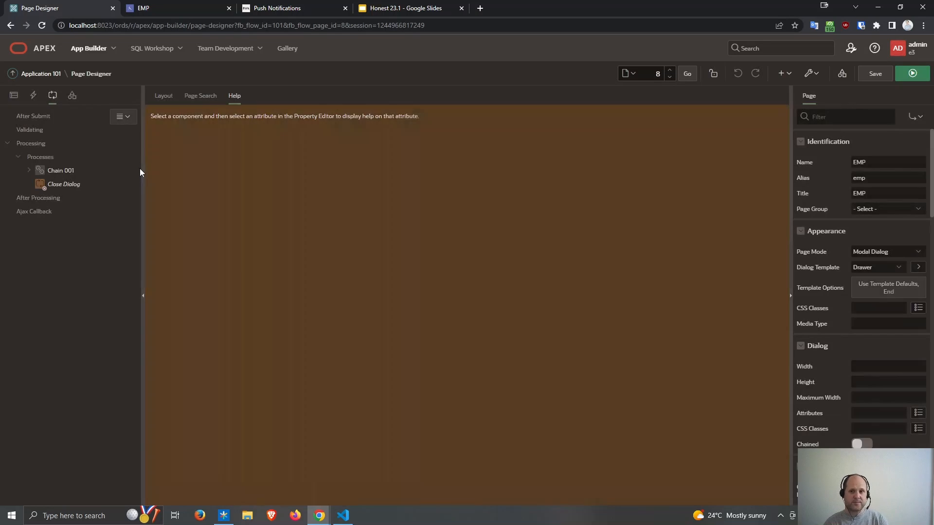
pyautogui.click(29, 171)
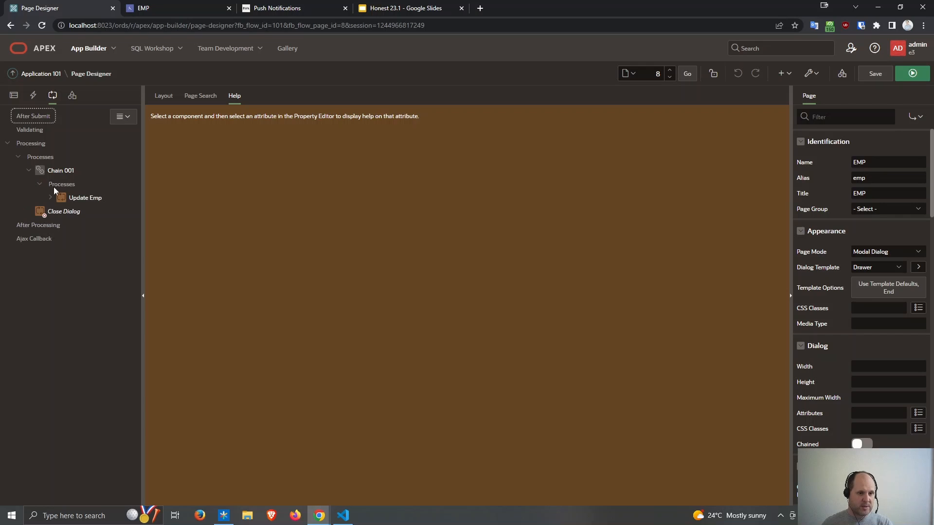
pyautogui.click(74, 198)
pyautogui.click(51, 198)
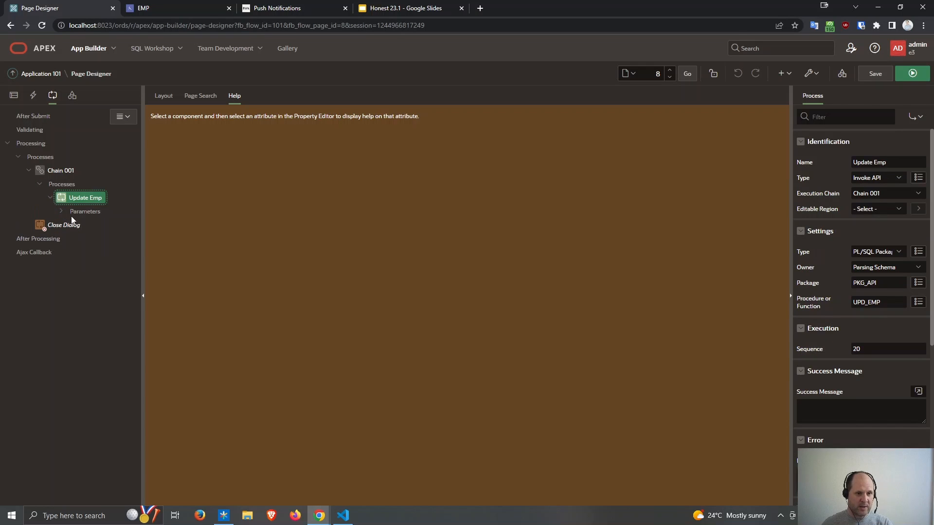
pyautogui.click(74, 214)
pyautogui.click(74, 199)
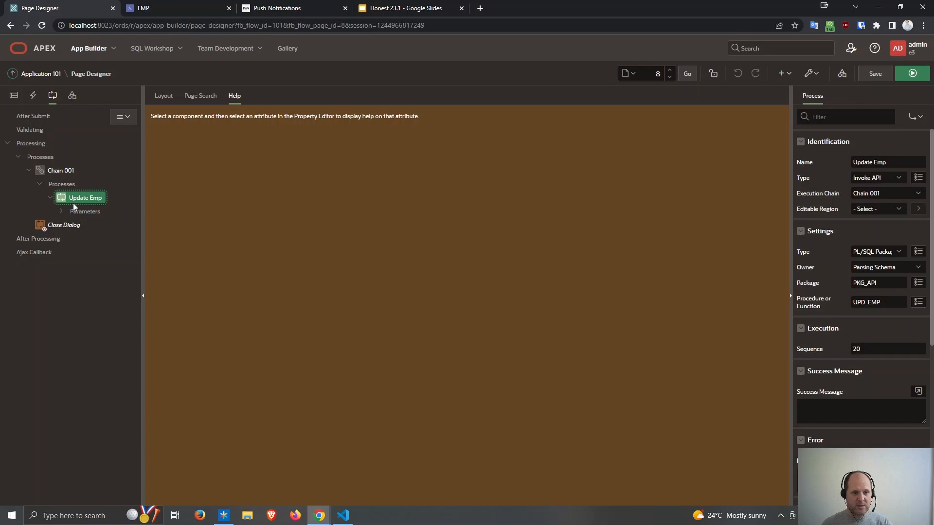
# - Set the Update Emp process to call the REST Source EMP - CRUD with the operation PUT - :empno
pyautogui.click(856, 252)
pyautogui.click(874, 279)
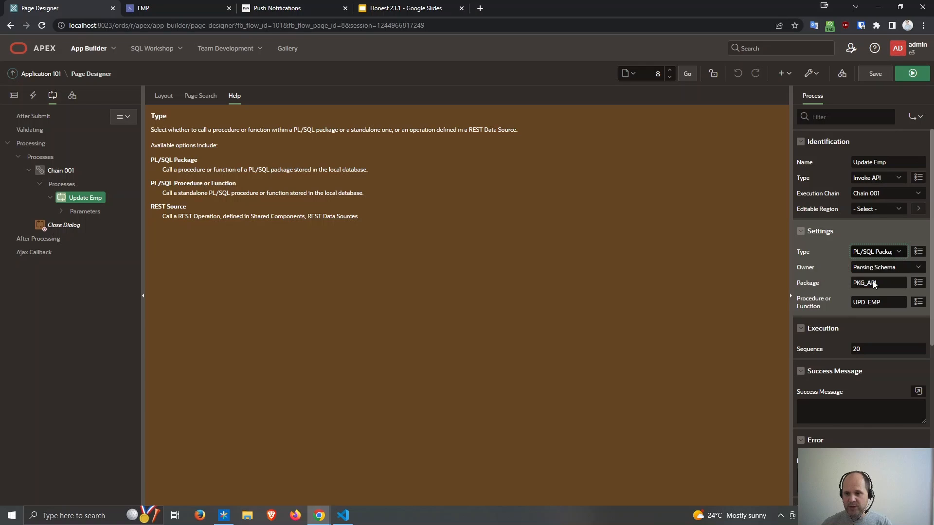
pyautogui.click(877, 268)
pyautogui.click(878, 285)
pyautogui.click(878, 285)
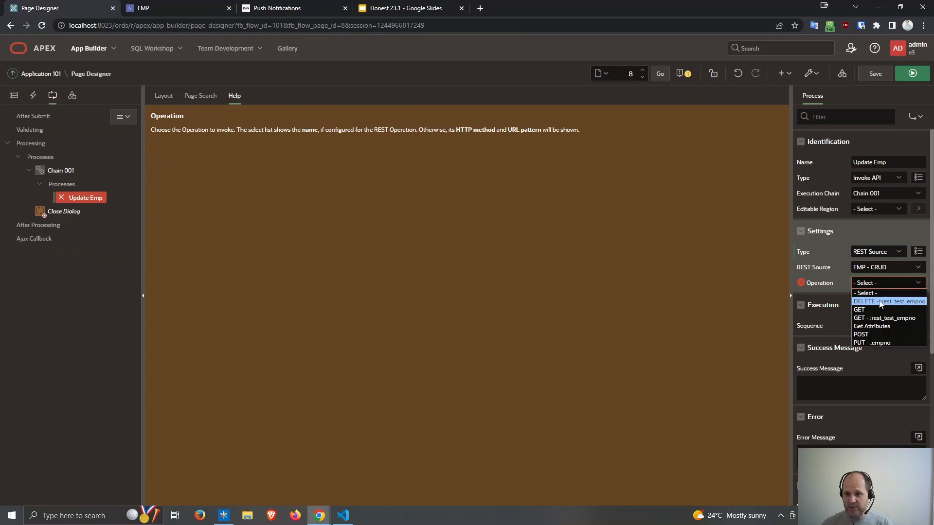
pyautogui.click(873, 344)
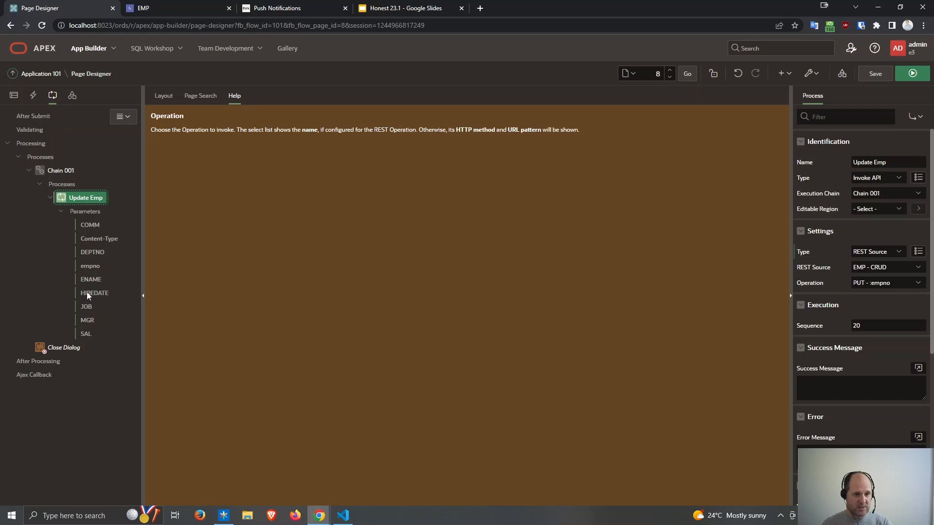
# - Set the HIREDATE parameter to the PL/SQL expression TO_CHAR( TO_TIMESTAMP(:P8_HIREDATE, 'MM/DD/YYYY'), 'YYYY-MM-DD"T"HH24:MI:SS"Z"' ) and save page 8
pyautogui.click(88, 294)
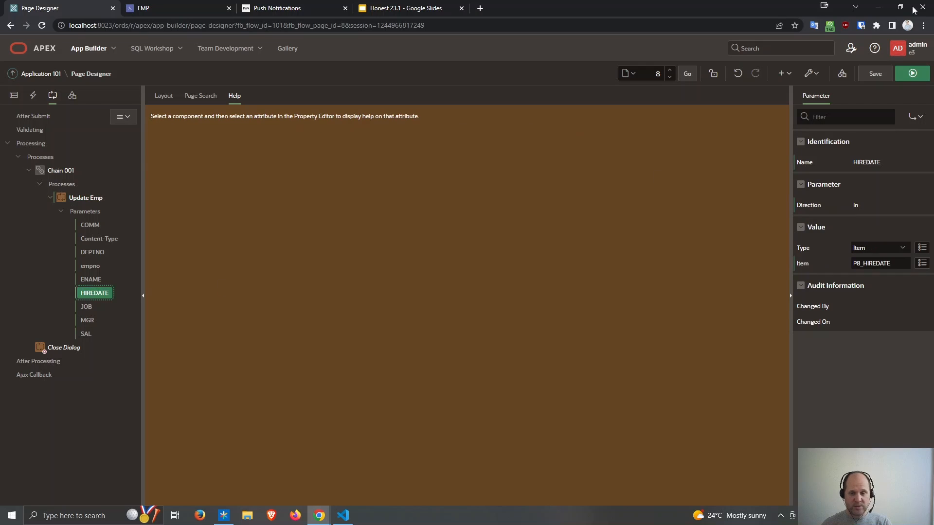
pyautogui.click(830, 27)
pyautogui.click(602, 42)
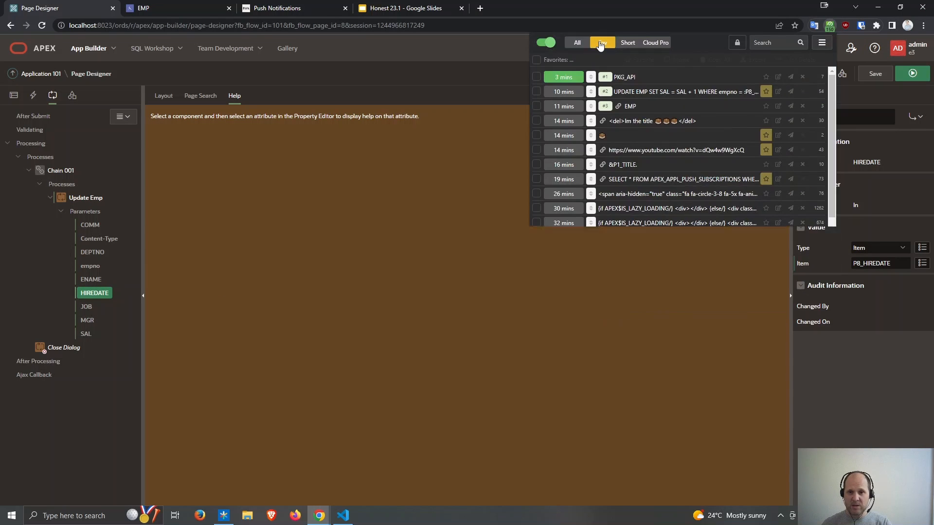
pyautogui.click(643, 137)
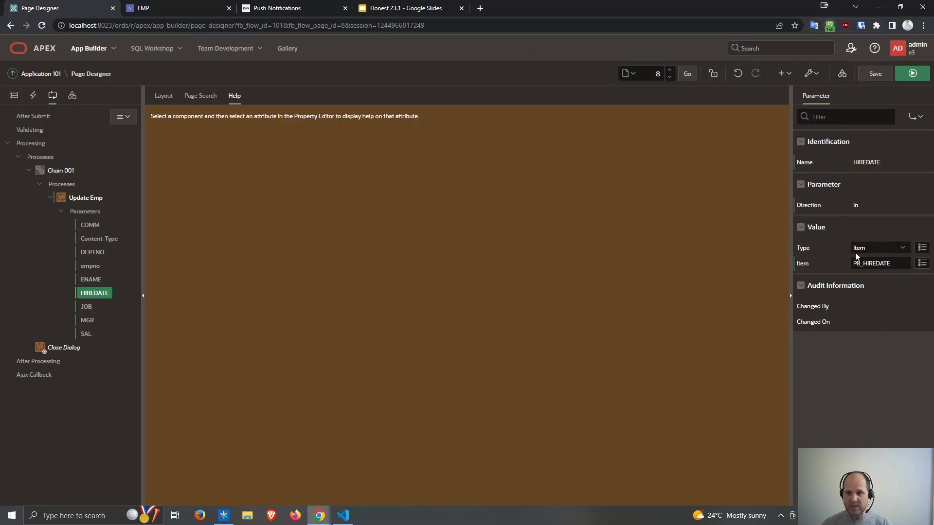
pyautogui.click(868, 249)
pyautogui.click(868, 292)
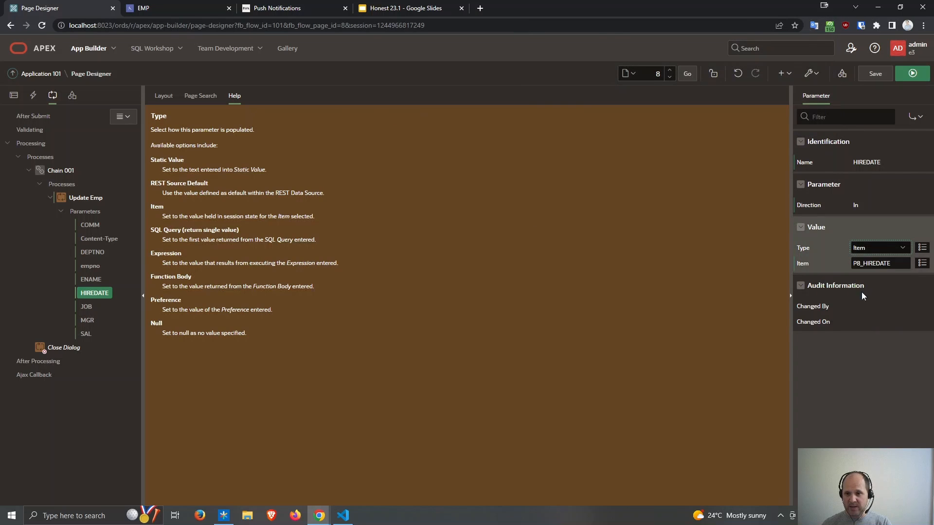
pyautogui.click(875, 298)
pyautogui.write('TO_CHAR( TO_TIMESTAMP(:P8_HIREDATE, \'MM/DD/YYYY\'), \'YYYY-MM-DD"T"HH24:MI:SS"Z"\' )')
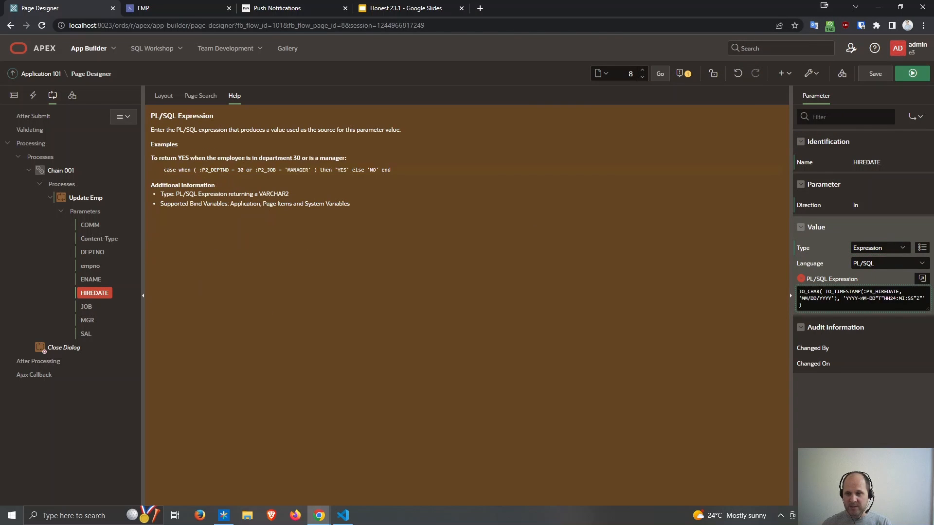
pyautogui.moveTo(846, 299); pyautogui.dragTo(920, 298)
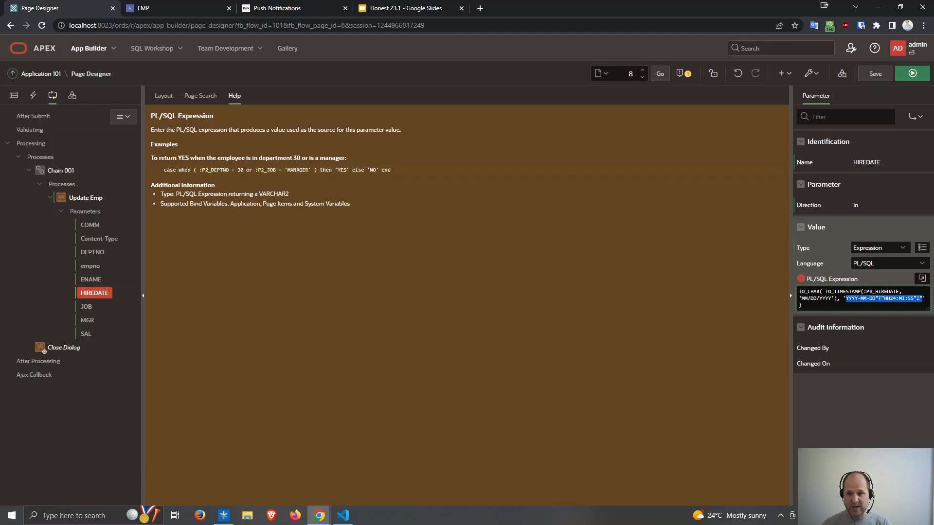
pyautogui.click(875, 73)
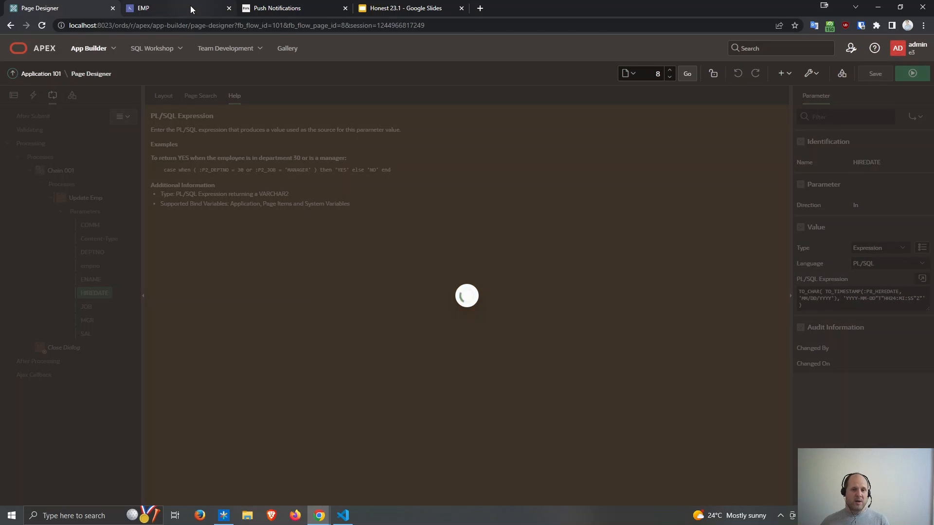
# - In the Weather app, append EEE to the first employee's Ename, submit the form and refresh the EMP report
pyautogui.click(191, 5)
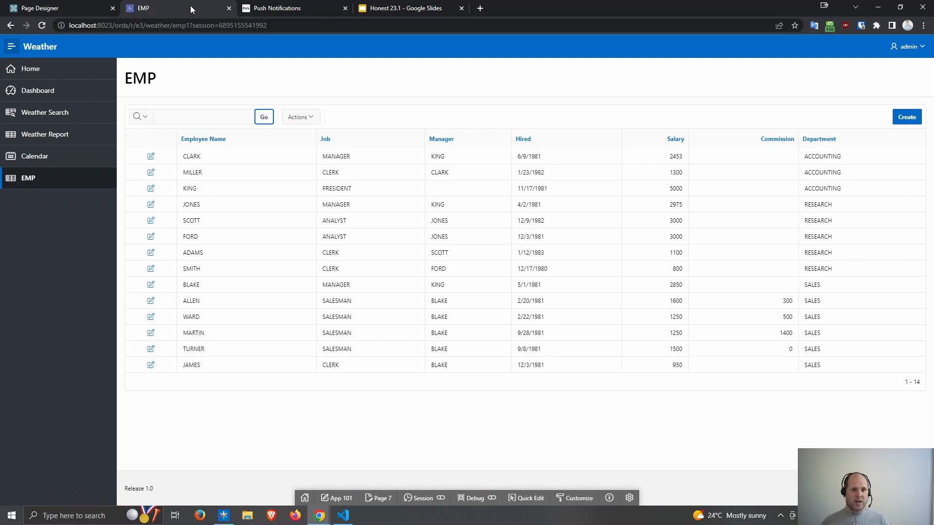
pyautogui.click(74, 4)
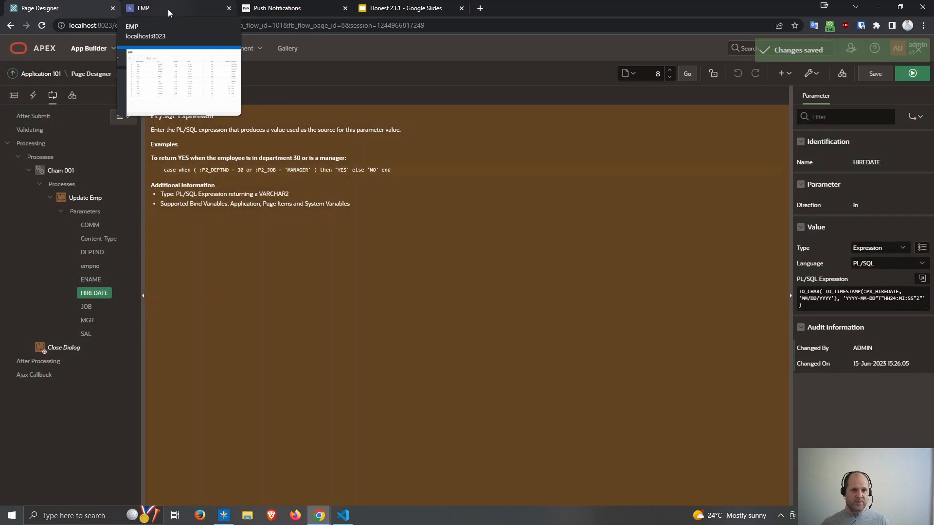
pyautogui.click(168, 9)
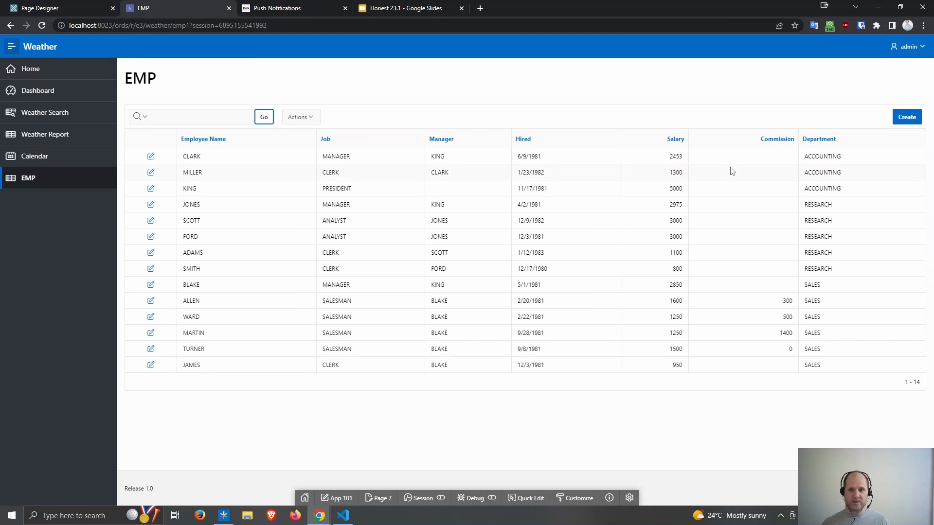
pyautogui.click(149, 158)
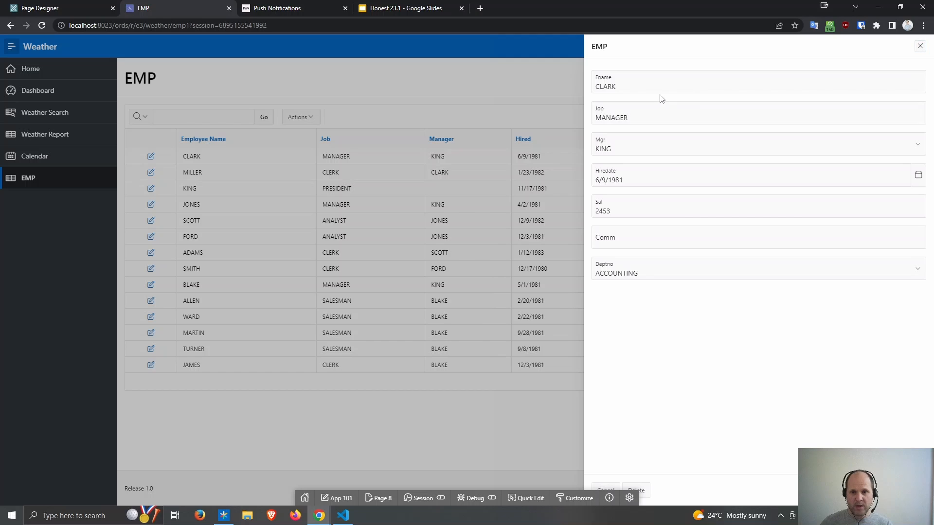
pyautogui.click(660, 88)
pyautogui.write('EEE')
pyautogui.click(898, 490)
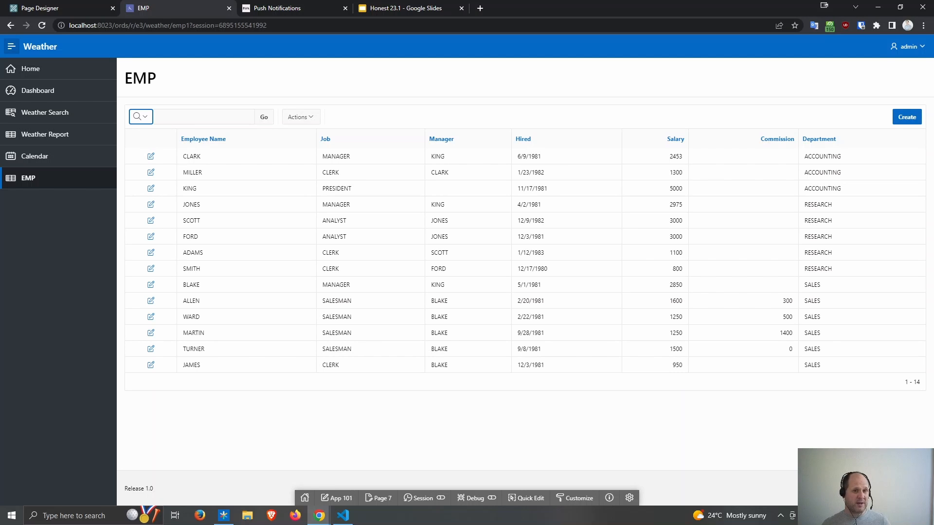
pyautogui.click(263, 117)
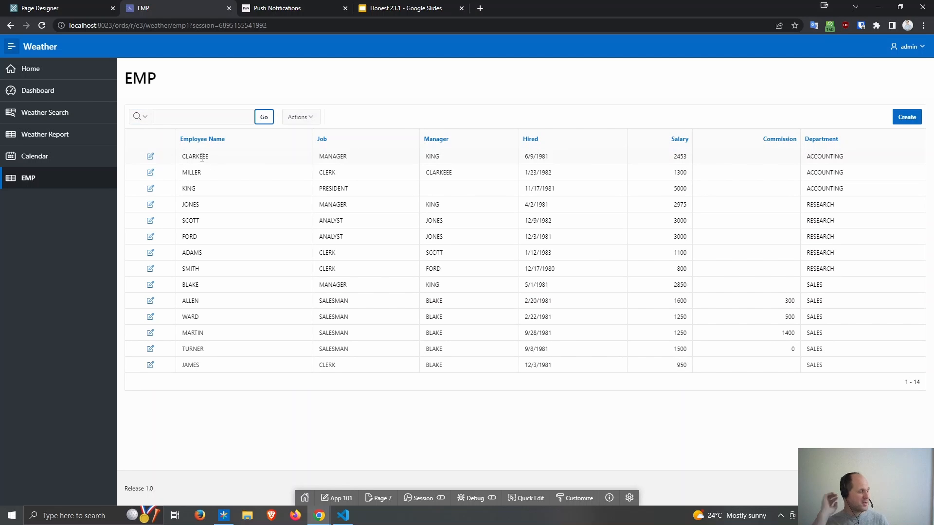
# - Remove the trailing EEE from the first employee's Ename, submit the form and refresh the EMP report
pyautogui.click(151, 156)
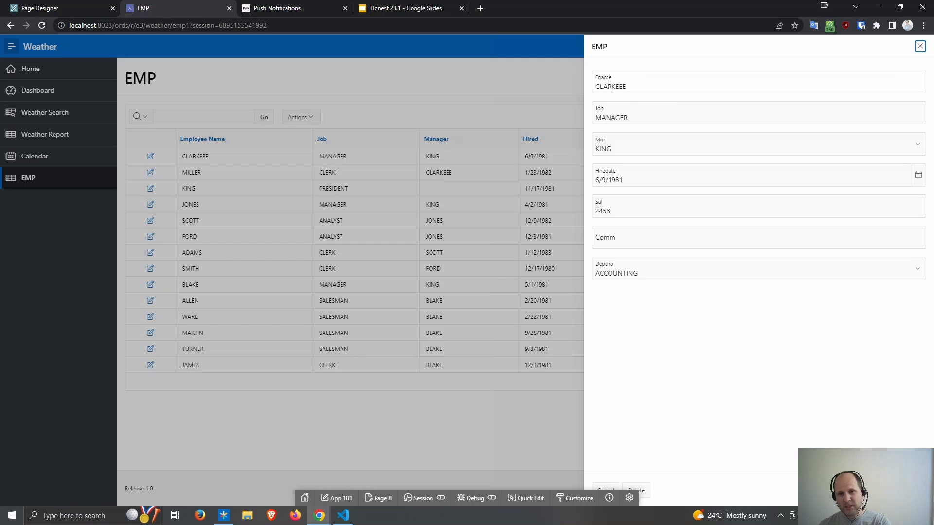
pyautogui.click(618, 87)
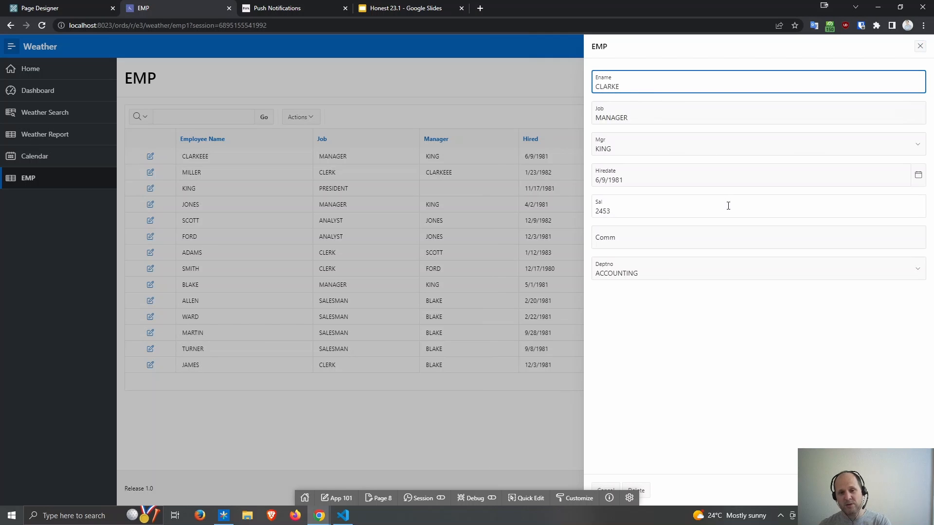
pyautogui.click(899, 490)
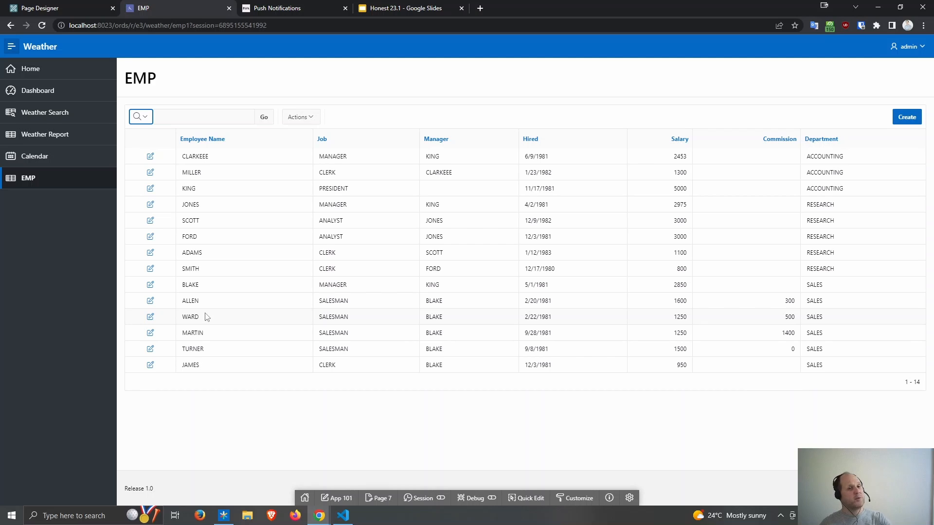
pyautogui.click(264, 117)
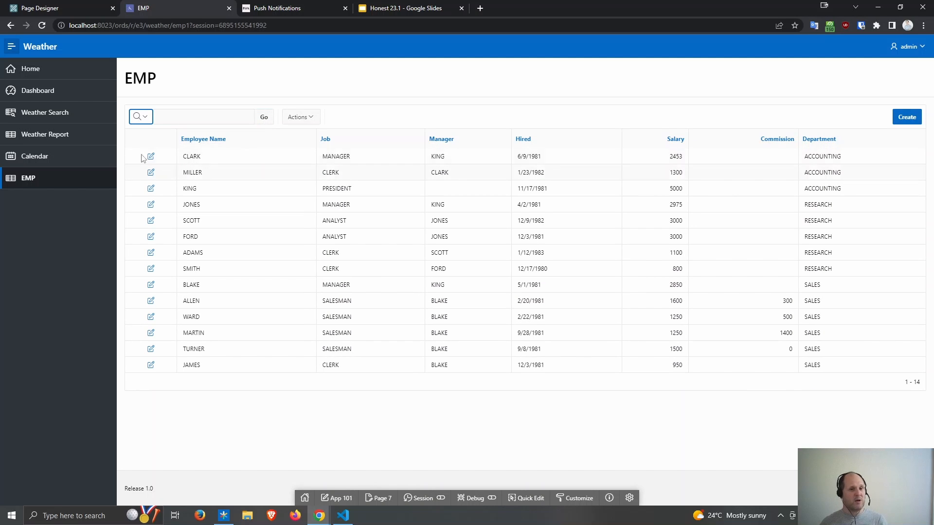
# - View the Weather Home page, open page 1 in the Page Designer and return to the EMP report
pyautogui.click(31, 65)
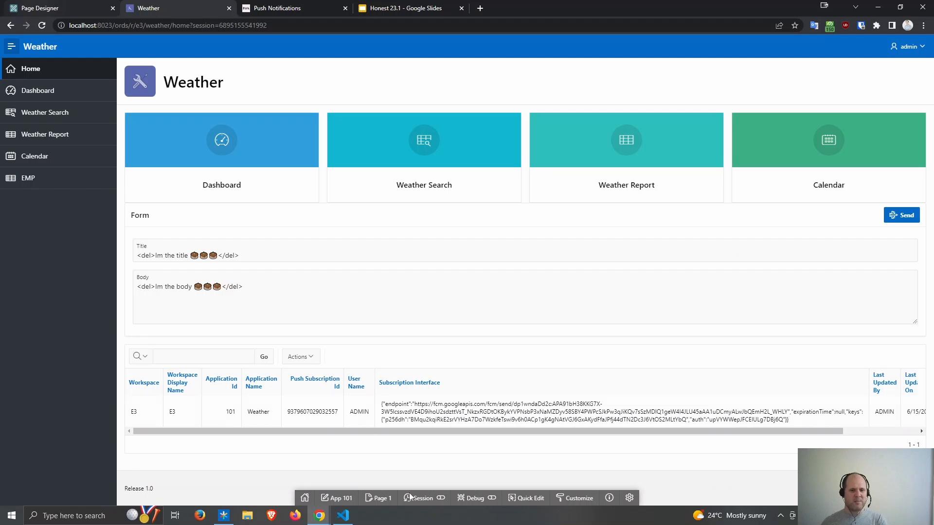
pyautogui.click(382, 499)
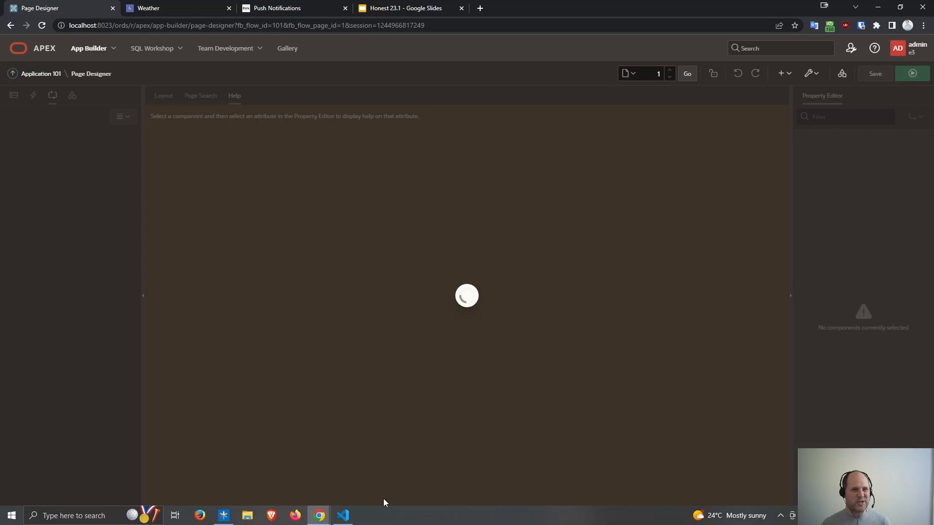
pyautogui.click(162, 13)
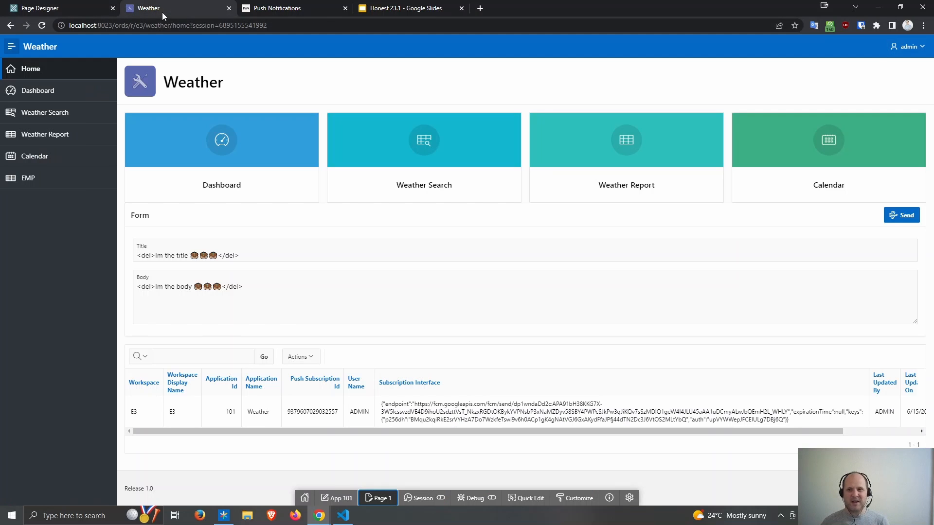
pyautogui.click(903, 47)
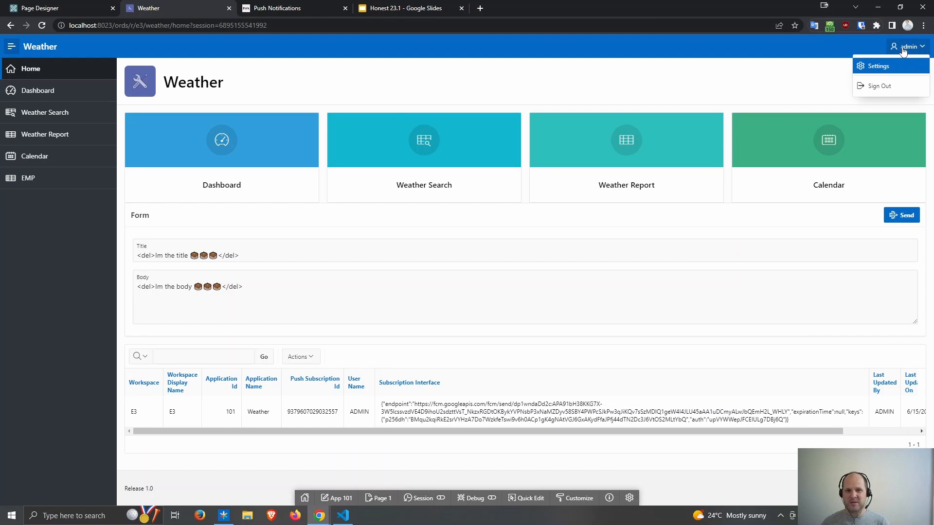
pyautogui.click(33, 182)
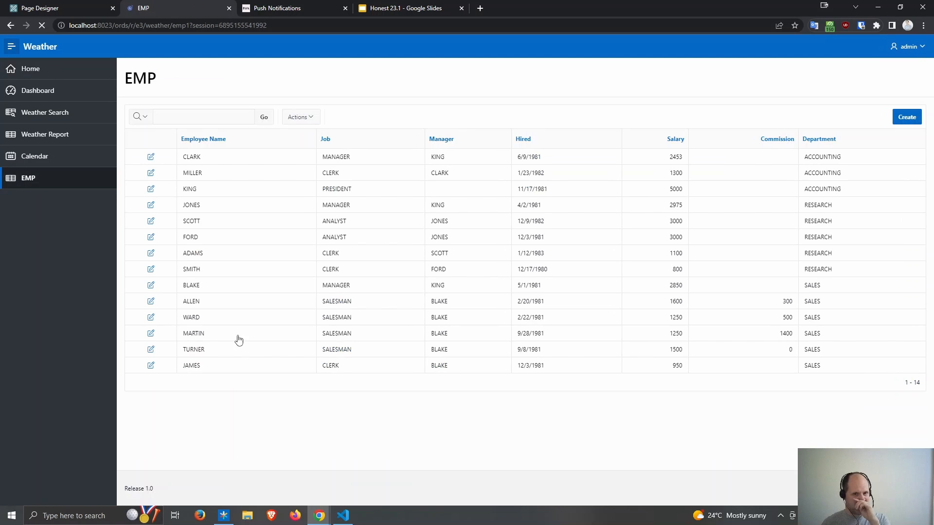
# - Open page 7 in the Page Designer and add a Page Load dynamic action whose true action is Execute JavaScript Code
pyautogui.click(382, 501)
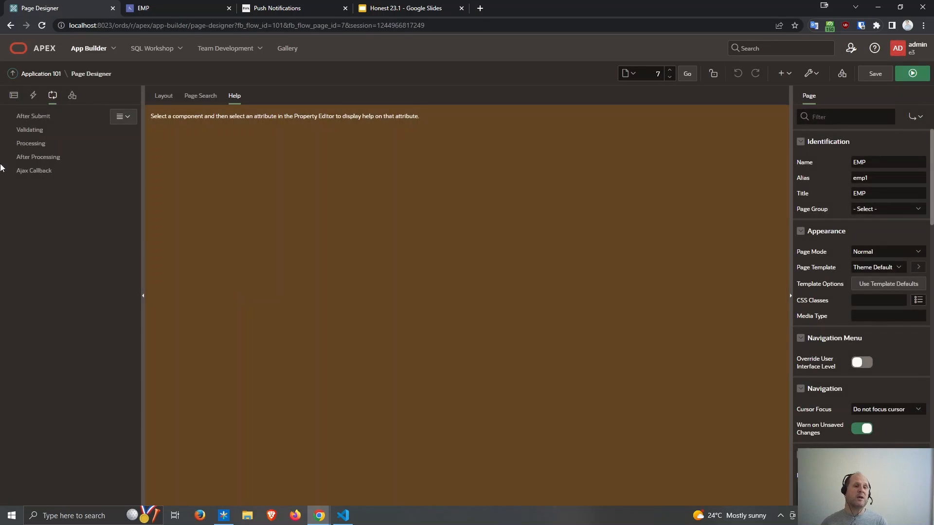
pyautogui.click(31, 98)
pyautogui.click(41, 129)
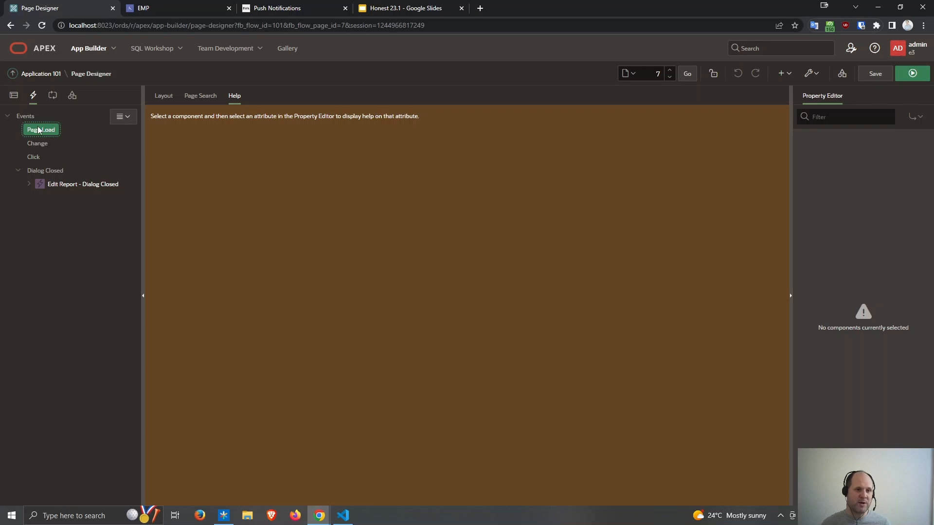
pyautogui.rightClick(49, 130)
pyautogui.click(56, 138)
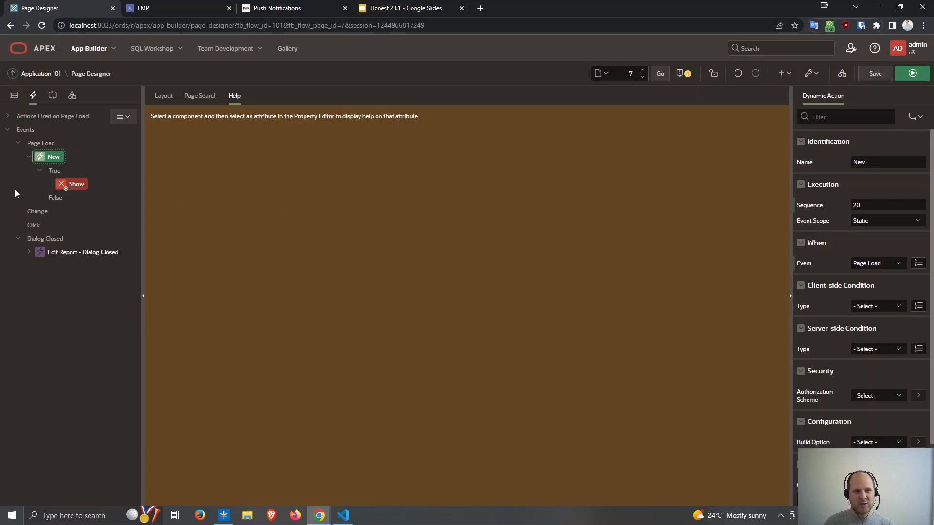
pyautogui.click(66, 184)
pyautogui.click(890, 178)
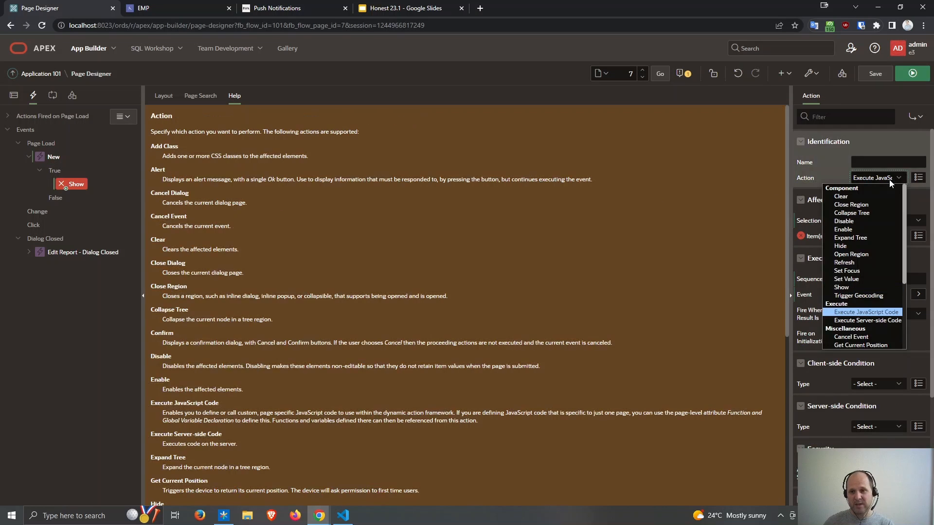
pyautogui.click(876, 312)
# - Set the JavaScript action's code to apex.message.alert('Hi Youtube'); in the Code Editor, then save and run the page
pyautogui.click(881, 240)
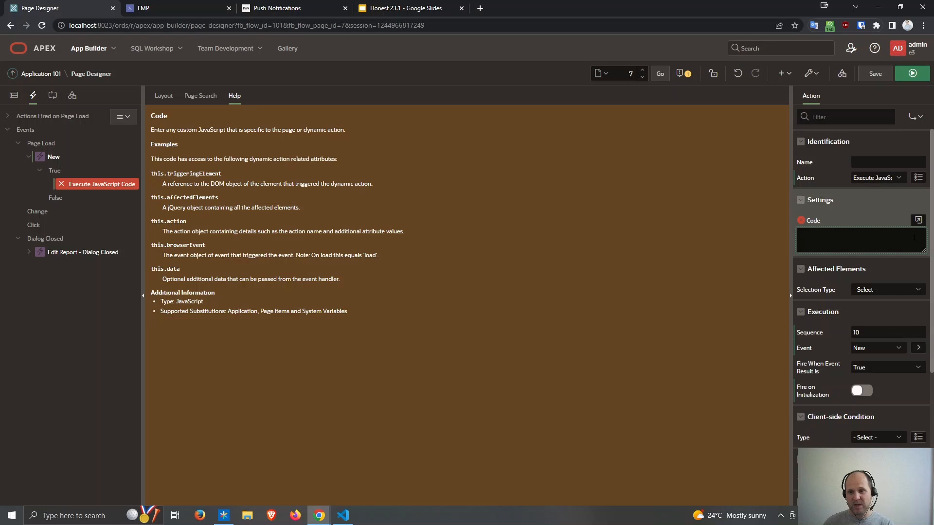
pyautogui.click(918, 220)
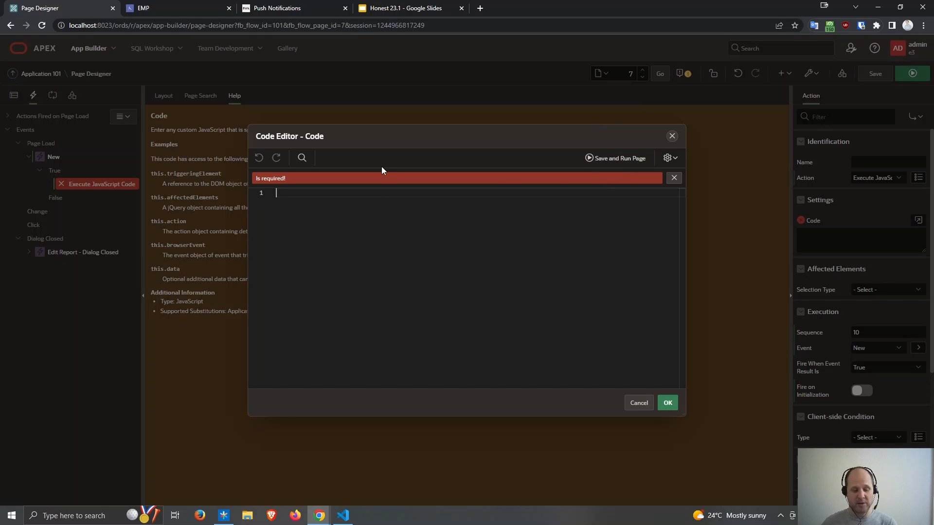
pyautogui.write('apex.')
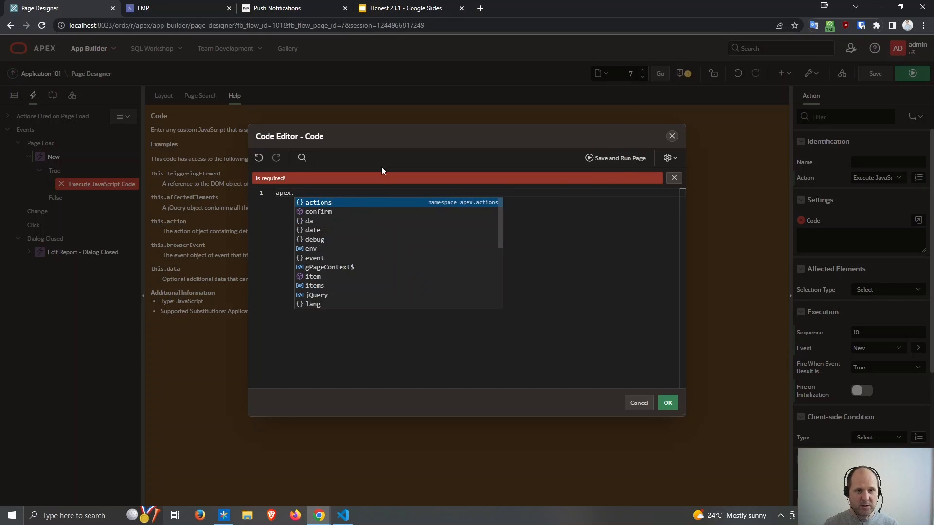
pyautogui.write('me')
pyautogui.press('Tab')
pyautogui.write('.al')
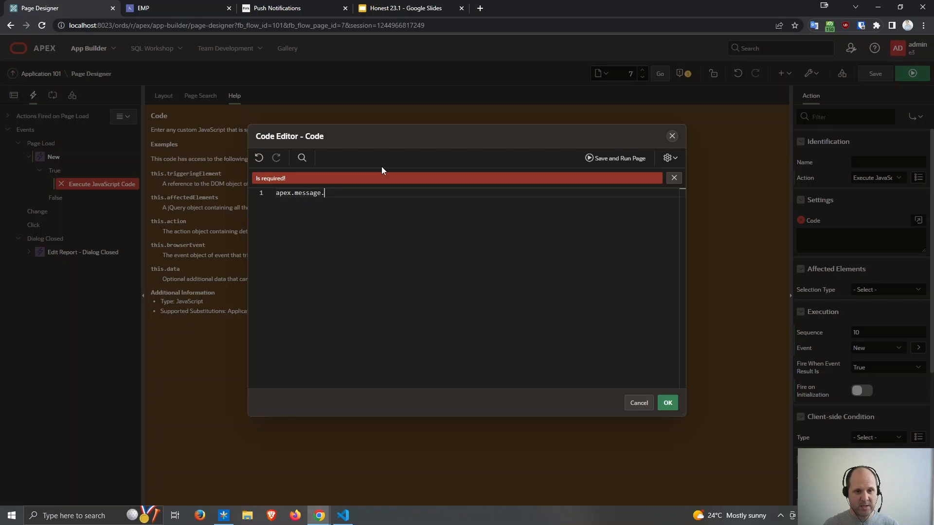
pyautogui.press('Tab')
pyautogui.write("('Hi You")
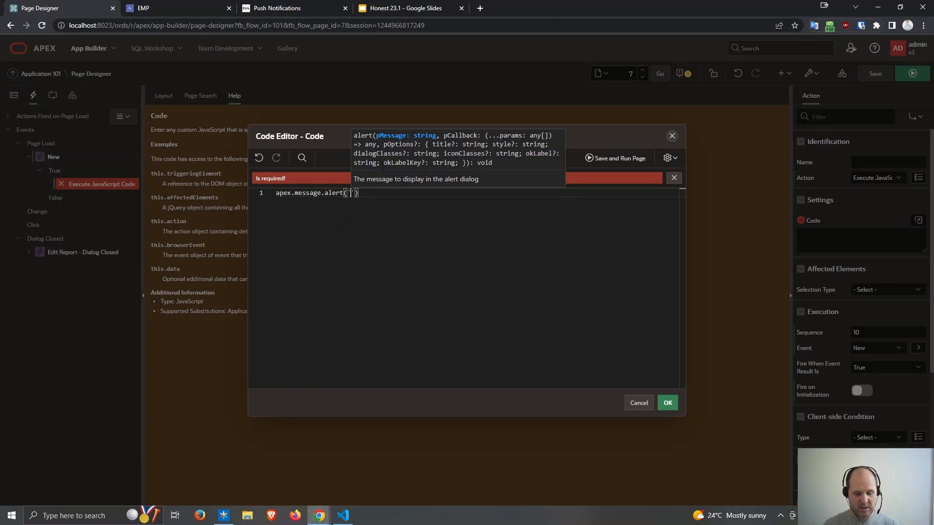
pyautogui.write("tube');")
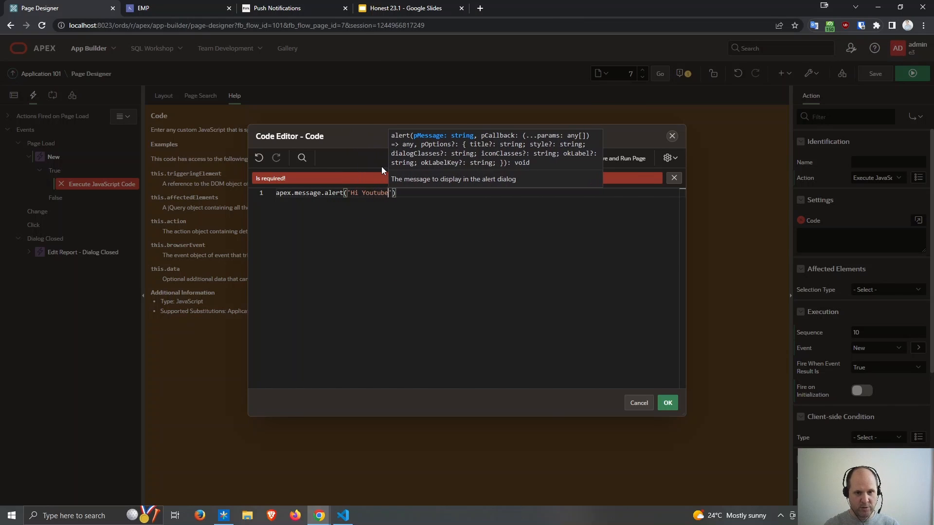
pyautogui.click(620, 161)
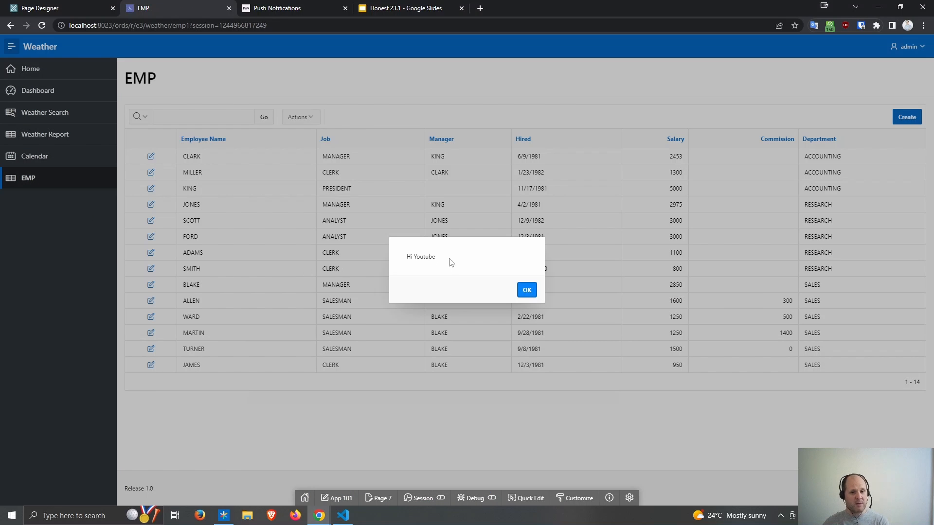
# - Return to page 7's code, change the alert text to 'Hi Everyone', save and run the page, and dismiss the alert
pyautogui.click(379, 498)
pyautogui.doubleClick(374, 192)
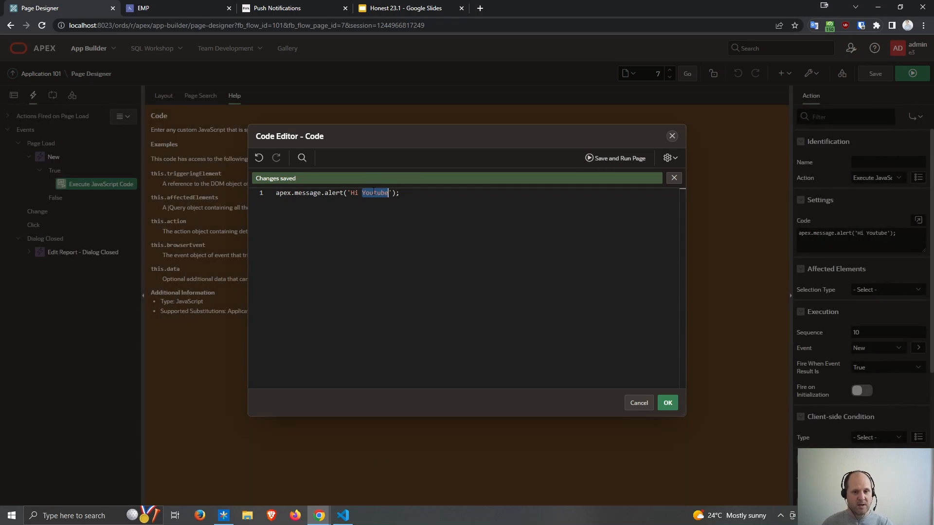
pyautogui.write('Everyone')
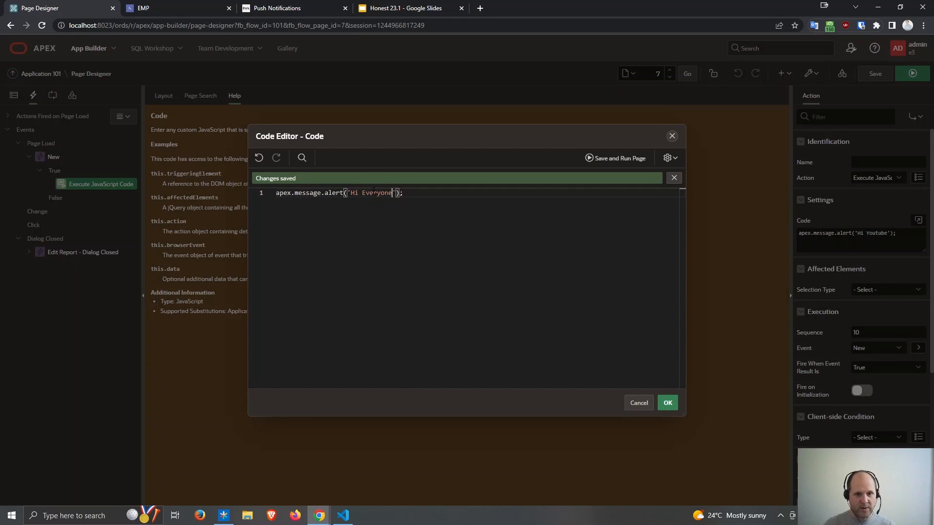
pyautogui.click(595, 161)
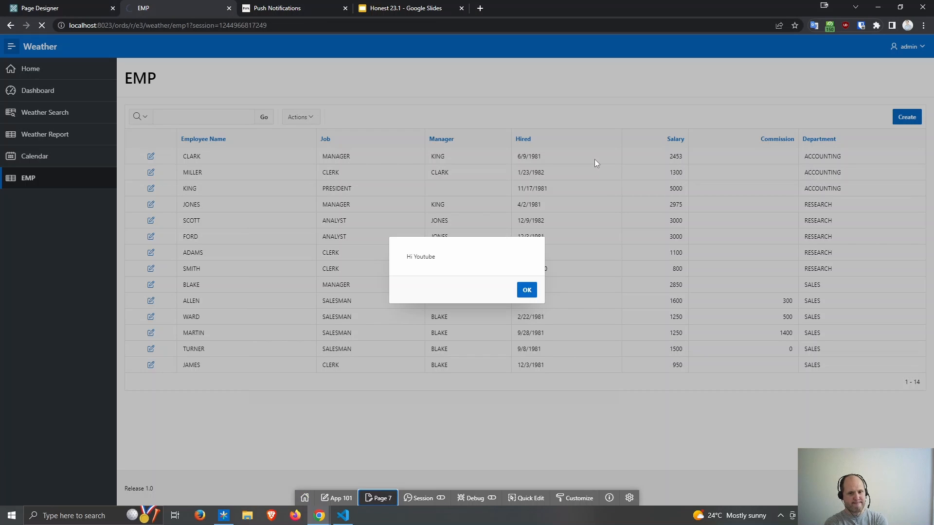
pyautogui.press('Return')
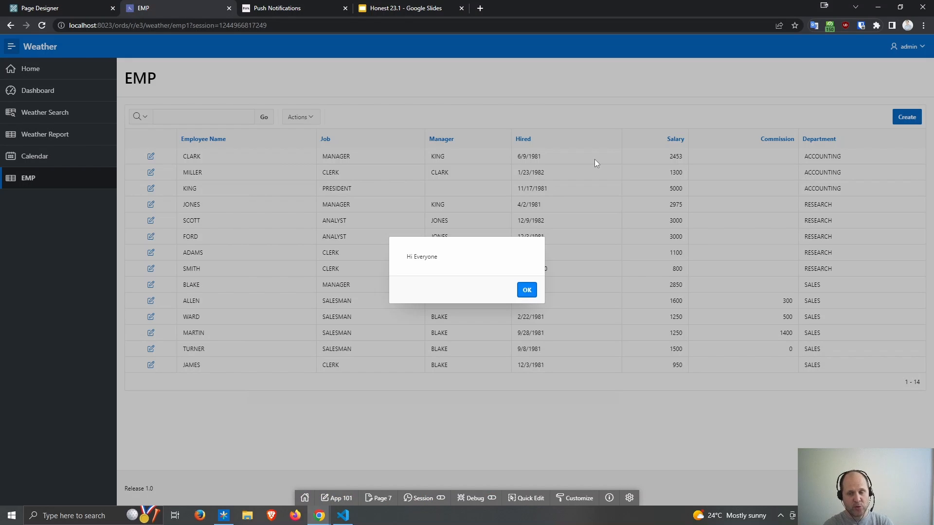
pyautogui.click(527, 291)
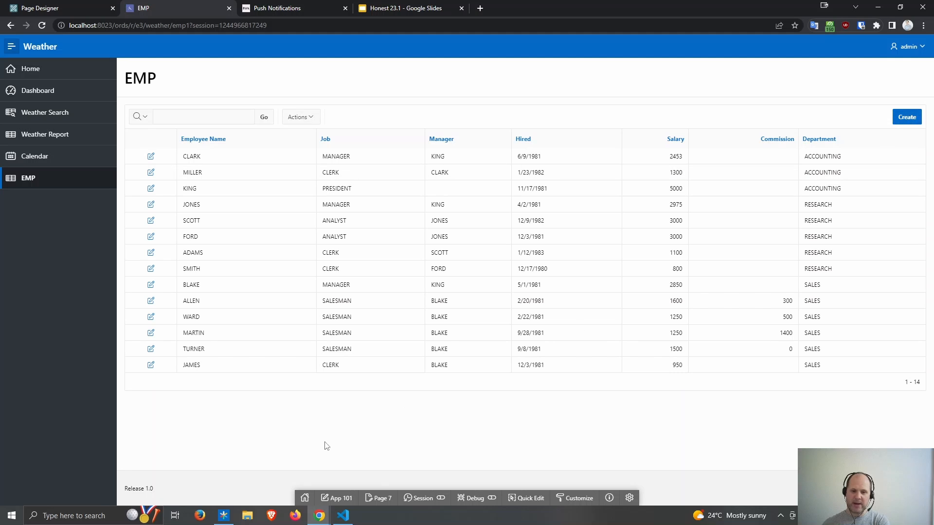
# - Quick-edit the Create button and, in the still open Code Editor, try to save and run the alert text 'Hi ALL'
pyautogui.click(524, 496)
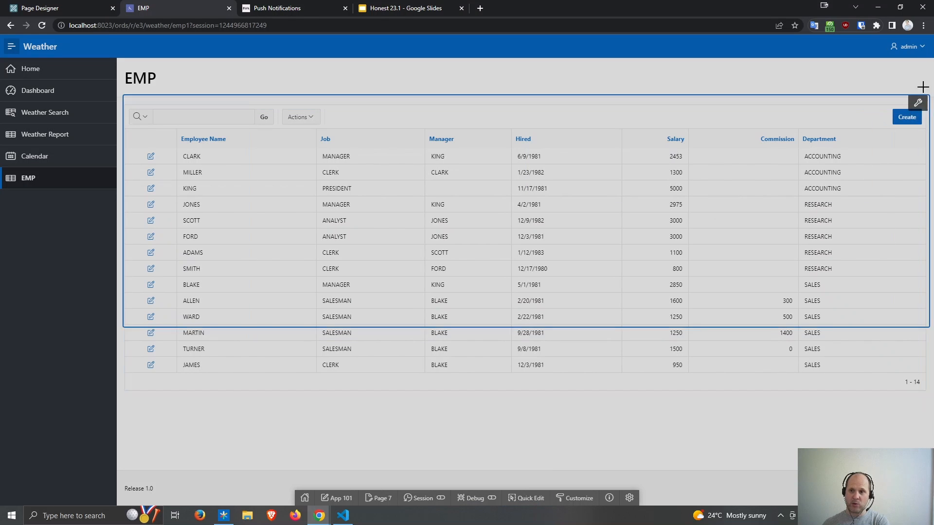
pyautogui.click(895, 119)
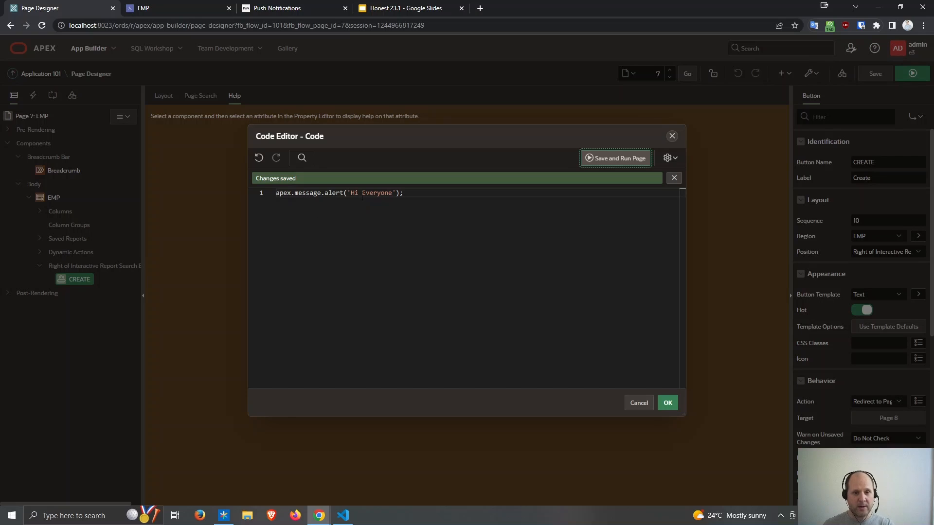
pyautogui.doubleClick(376, 193)
pyautogui.write('ALL')
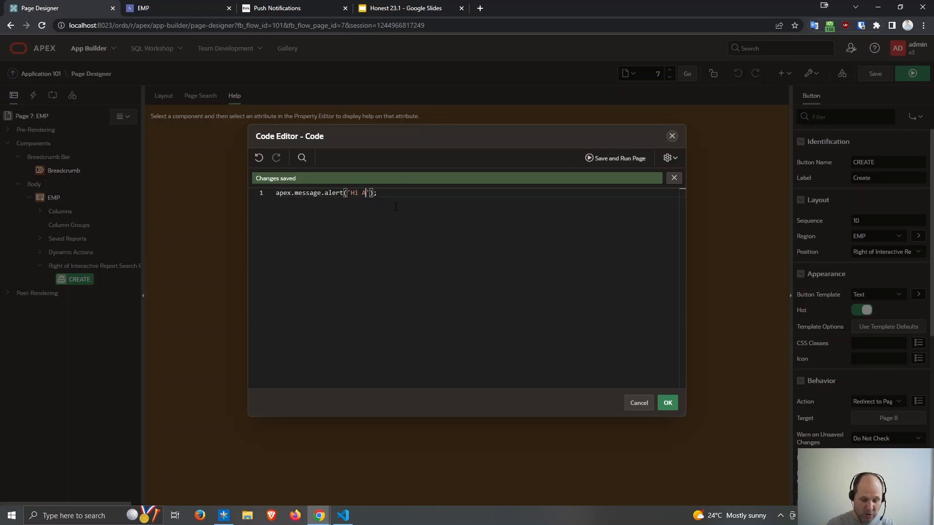
pyautogui.click(599, 159)
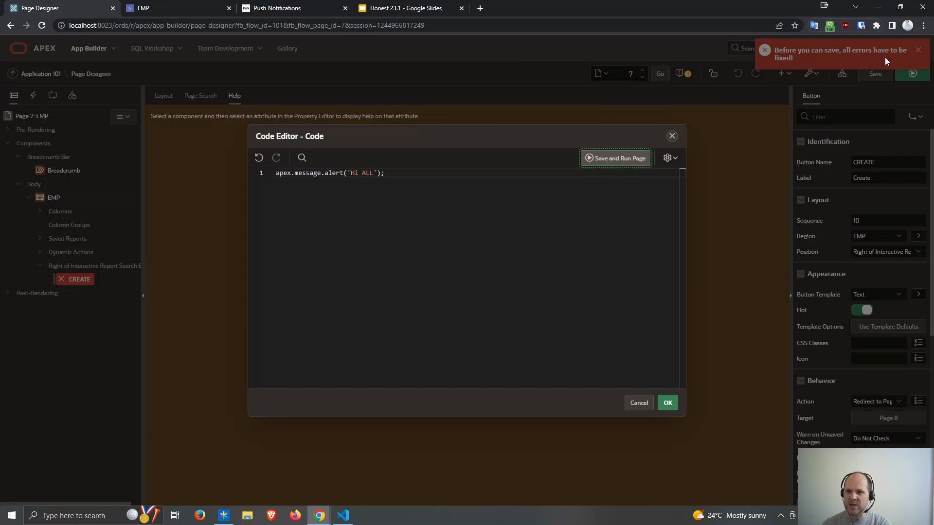
# - Close the Code Editor, clear the CREATE button's Static ID and save page 7
pyautogui.click(676, 136)
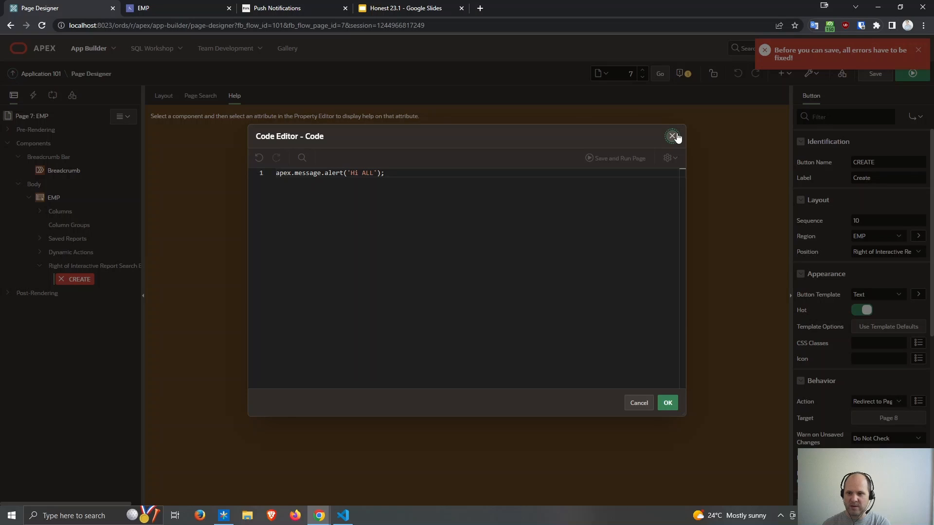
pyautogui.scroll(-3, 817, 190)
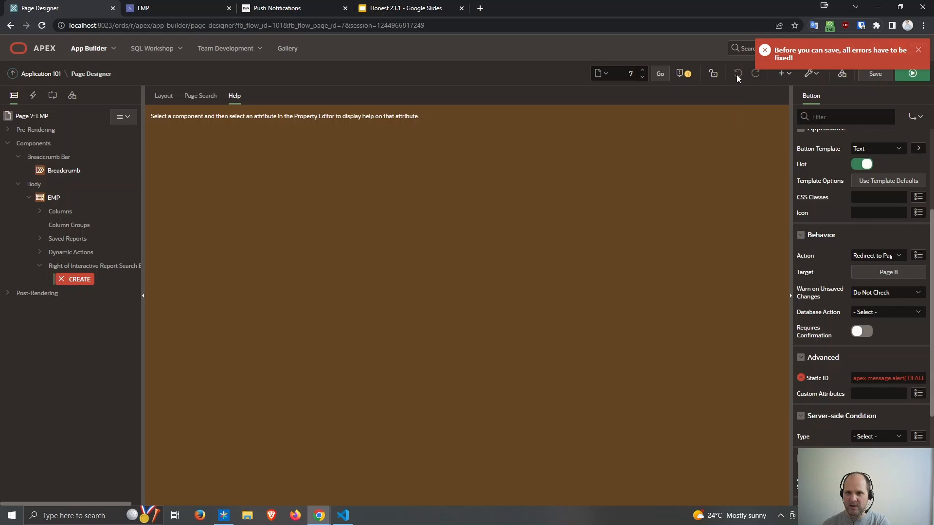
pyautogui.click(919, 50)
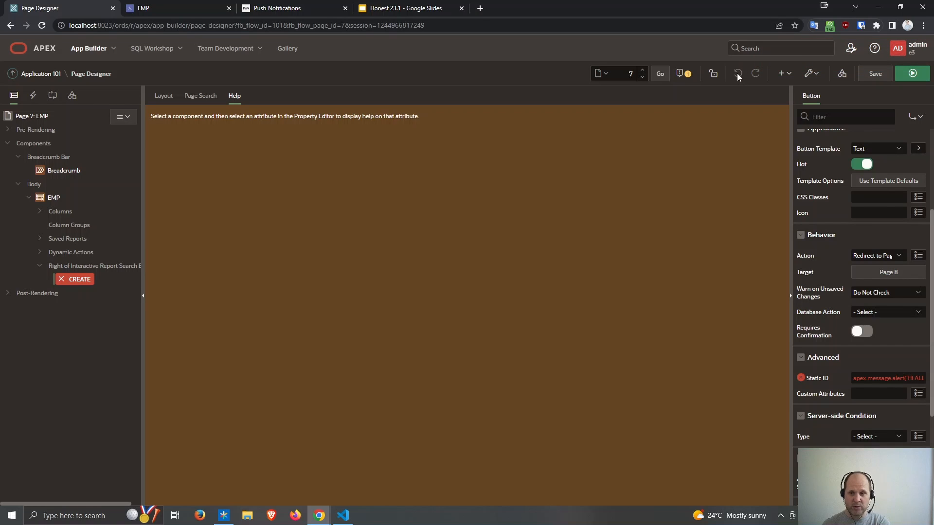
pyautogui.rightClick(737, 73)
pyautogui.press('Escape')
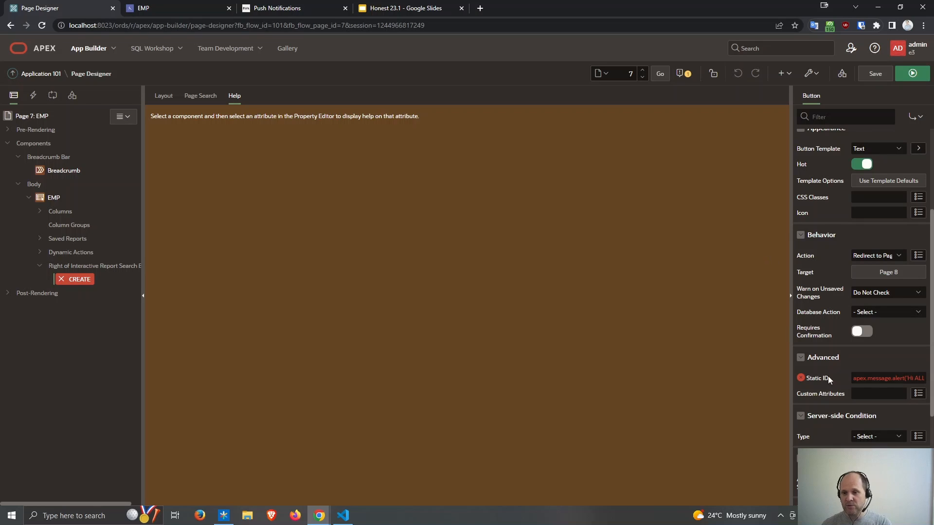
pyautogui.click(905, 378)
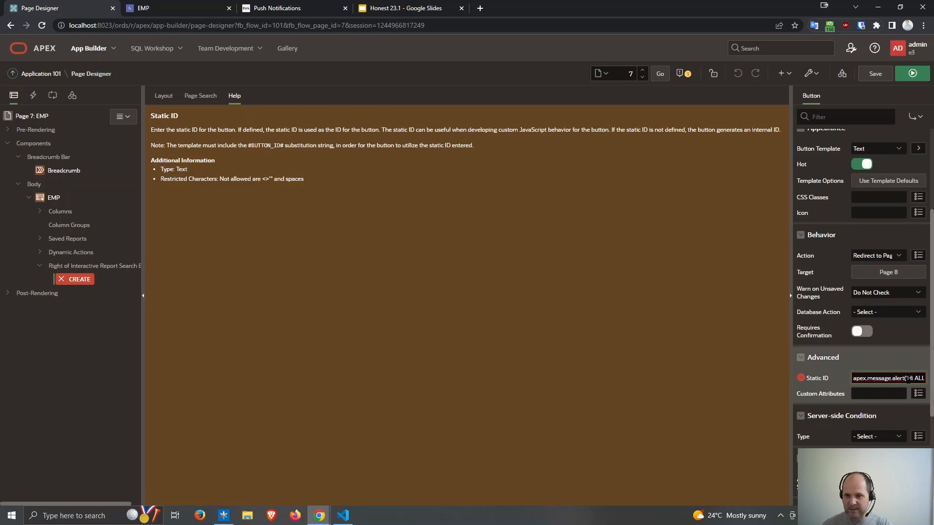
pyautogui.hotkey('ctrl', 'a')
pyautogui.press('BackSpace')
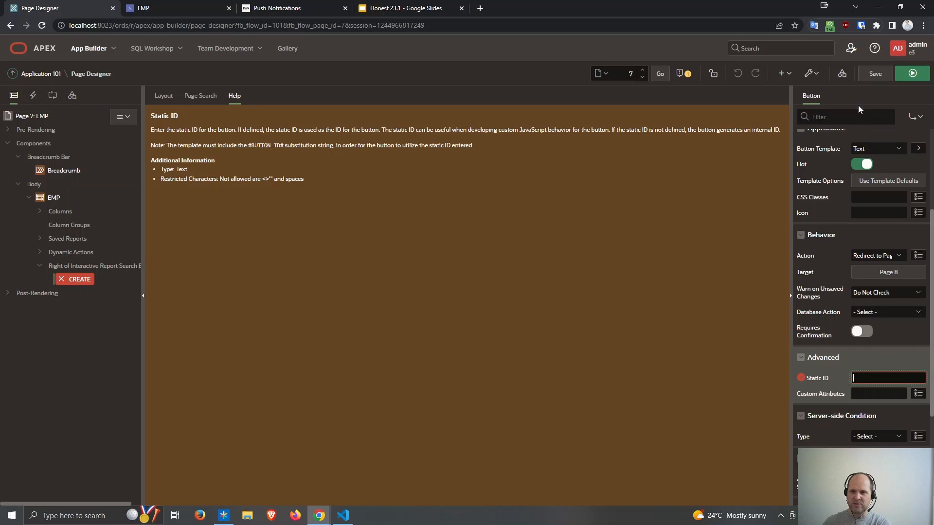
pyautogui.click(875, 73)
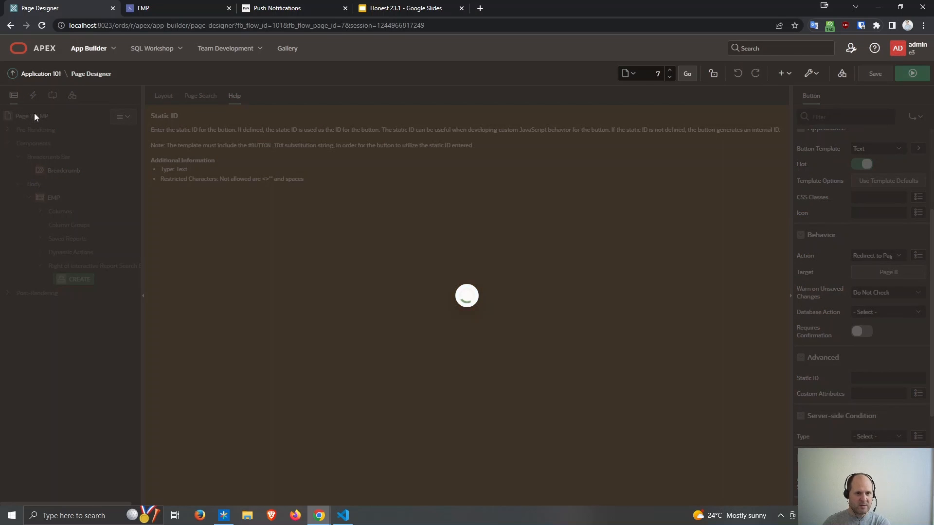
# - Change the Page Load JavaScript action's alert text to 'Hi ALL', save and run the page, and dismiss the alert
pyautogui.click(34, 115)
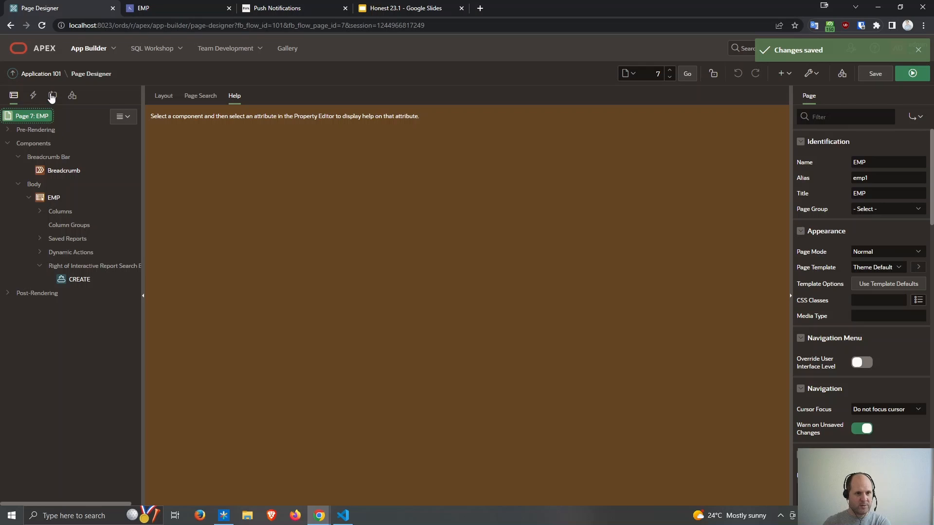
pyautogui.click(34, 95)
pyautogui.click(77, 184)
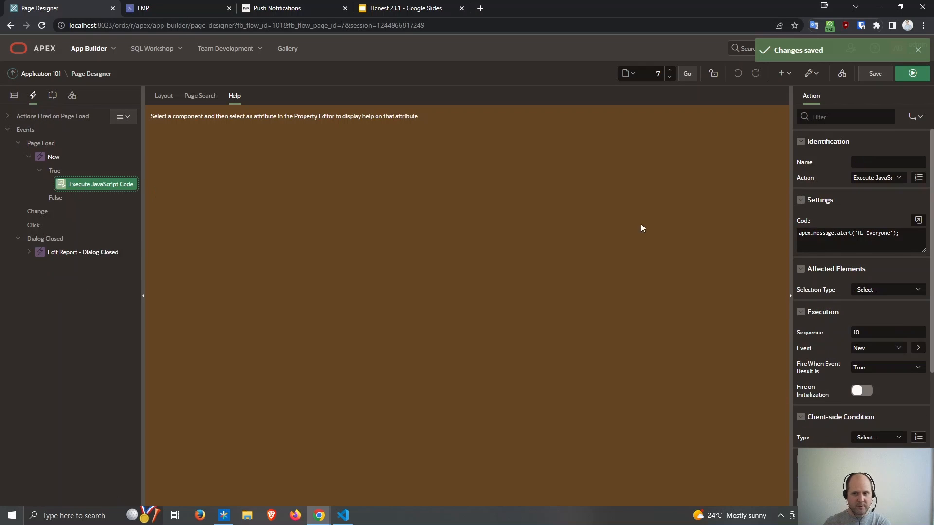
pyautogui.click(918, 220)
pyautogui.moveTo(395, 173); pyautogui.dragTo(362, 173)
pyautogui.write('ALL')
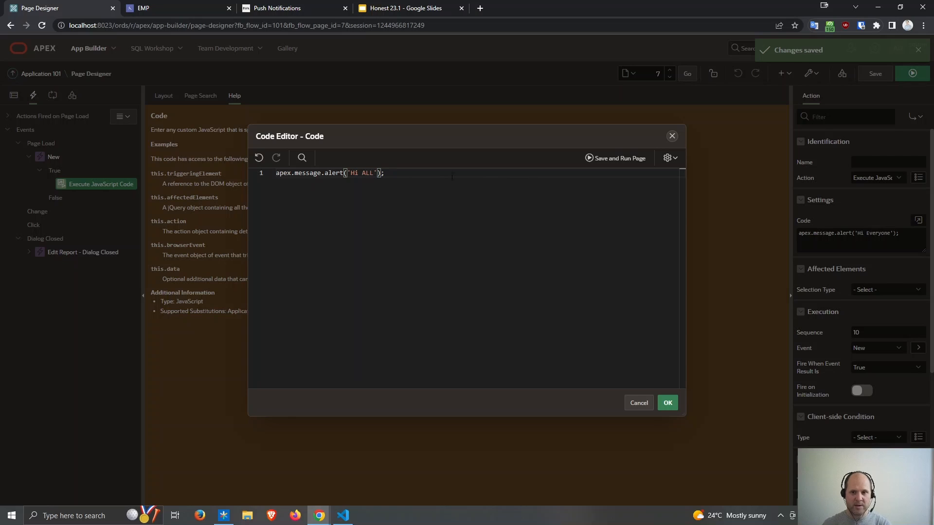
pyautogui.click(586, 158)
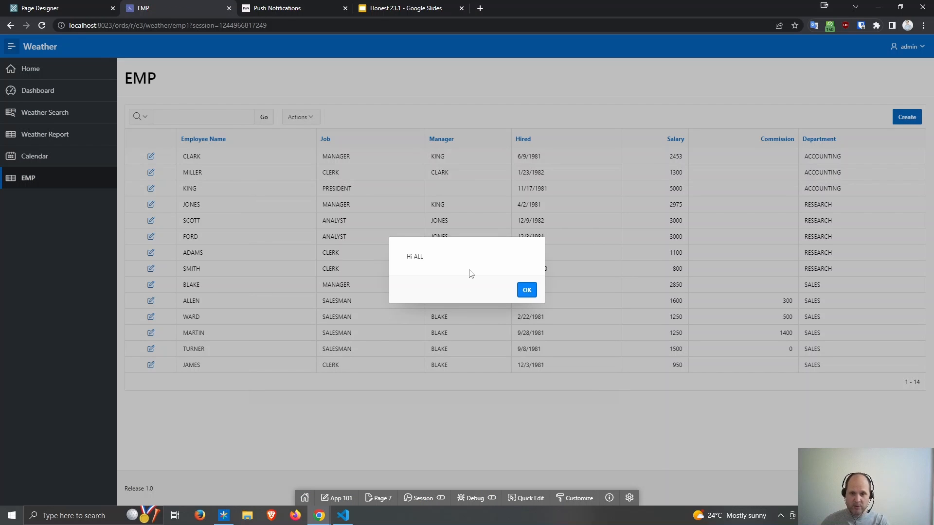
pyautogui.click(526, 291)
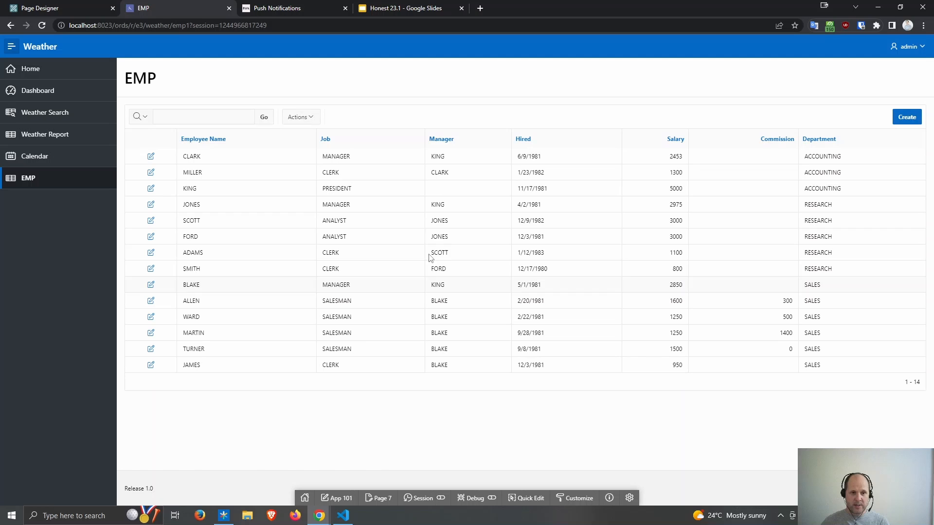
# - Open the first employee's edit form from the EMP report and bring up page 8 in the Page Designer
pyautogui.click(152, 157)
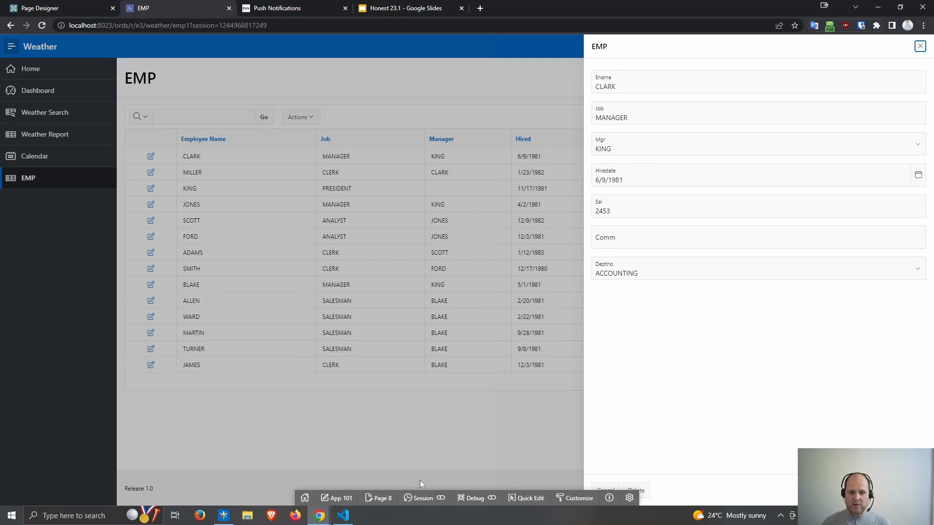
pyautogui.click(374, 497)
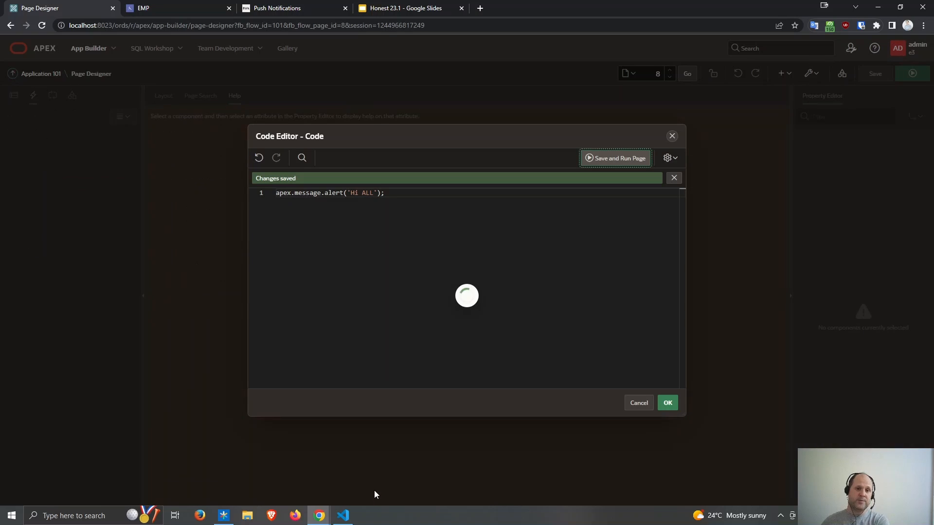
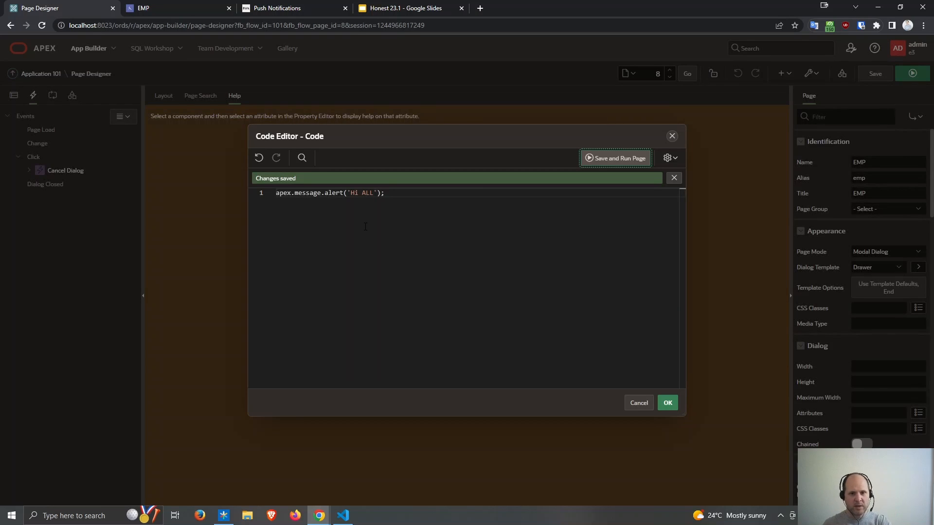
# - Change the alert text in the open Code Editor to 'Hi Everyone today !', then save and try to run the page
pyautogui.click(364, 200)
pyautogui.doubleClick(364, 195)
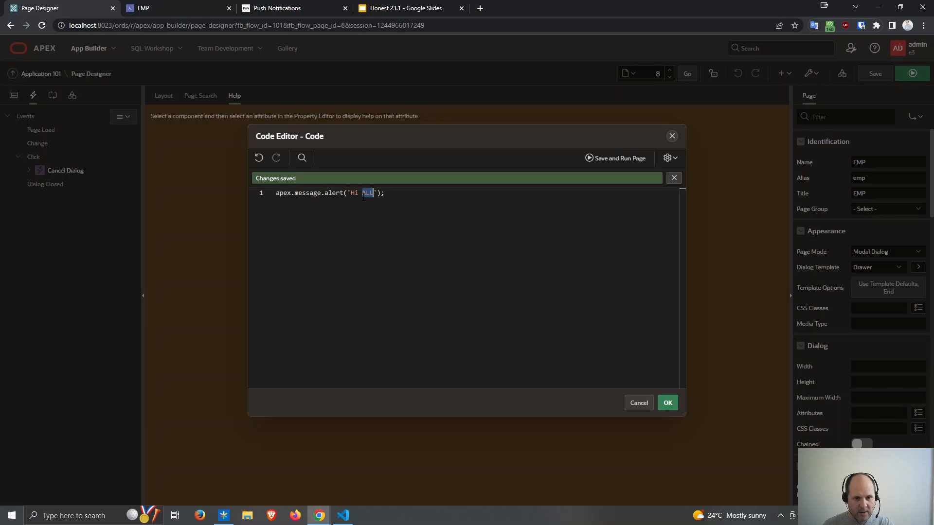
pyautogui.write('Everyone today')
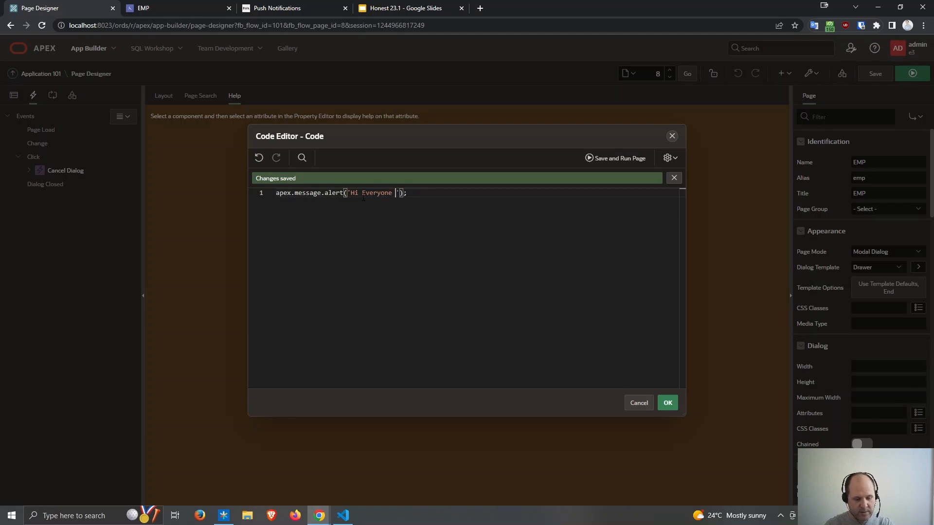
pyautogui.write(' !')
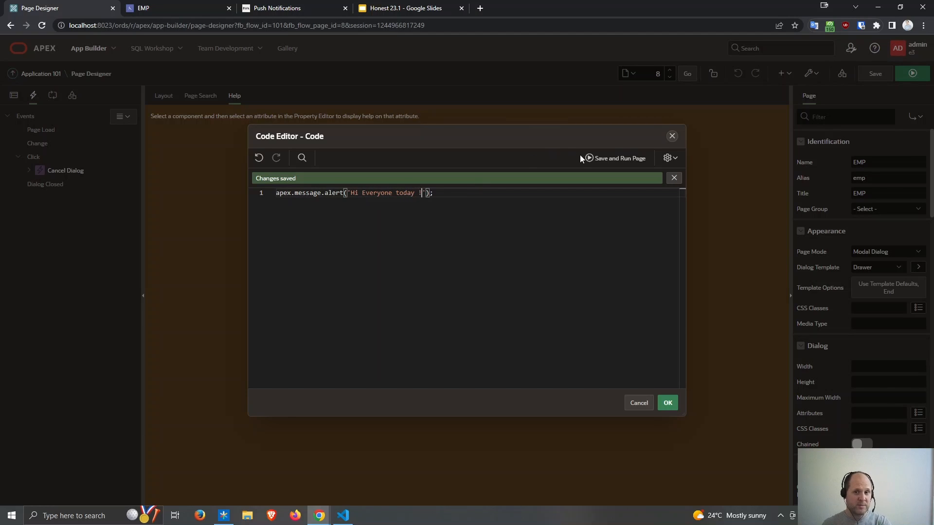
pyautogui.click(594, 159)
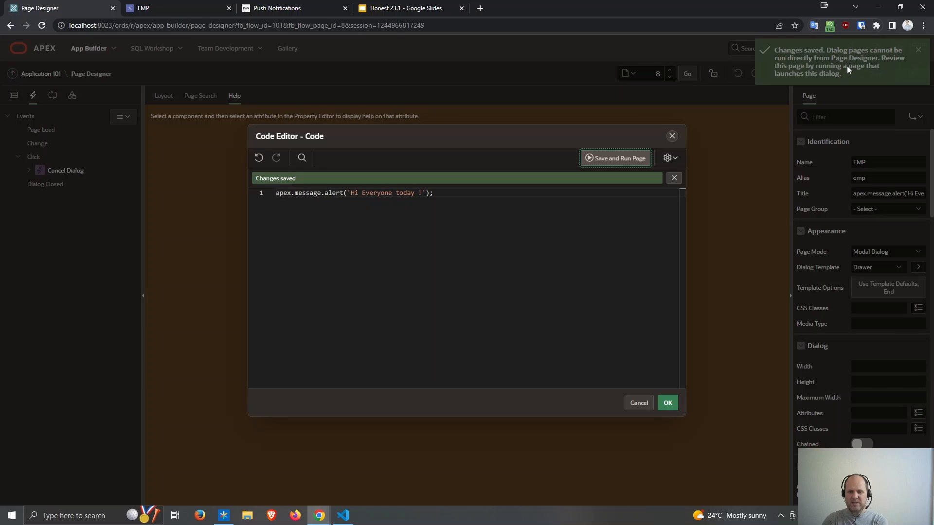
# - Reload the running EMP page, dismiss its alert and open the first employee's edit form to check the drawer heading
pyautogui.click(178, 10)
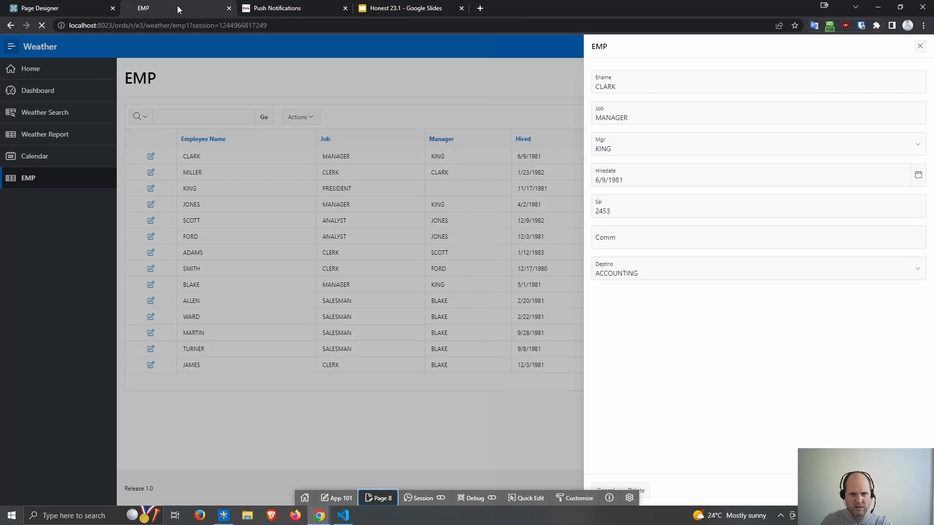
pyautogui.press('F5')
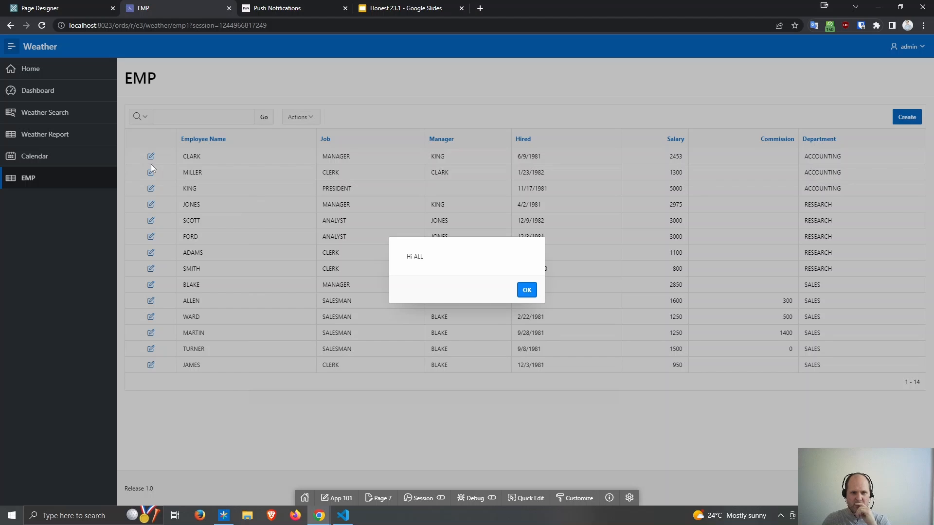
pyautogui.click(69, 5)
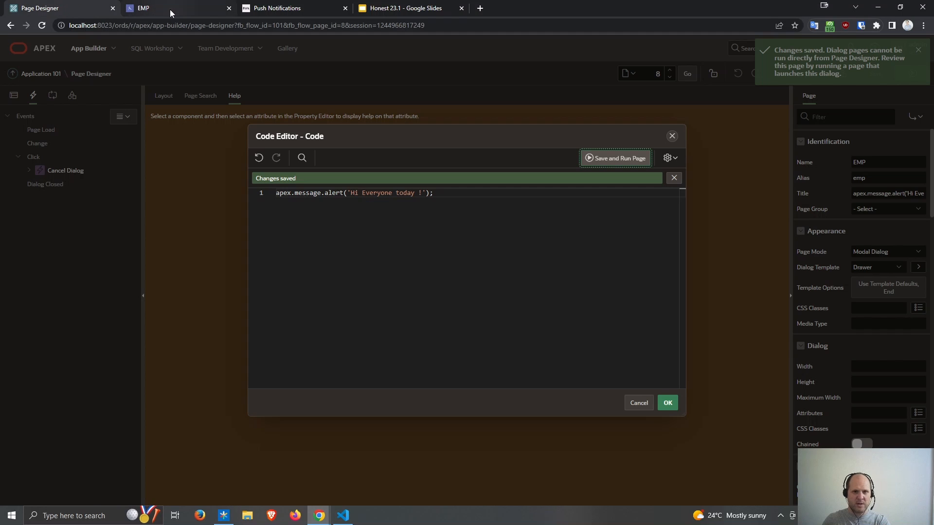
pyautogui.click(170, 10)
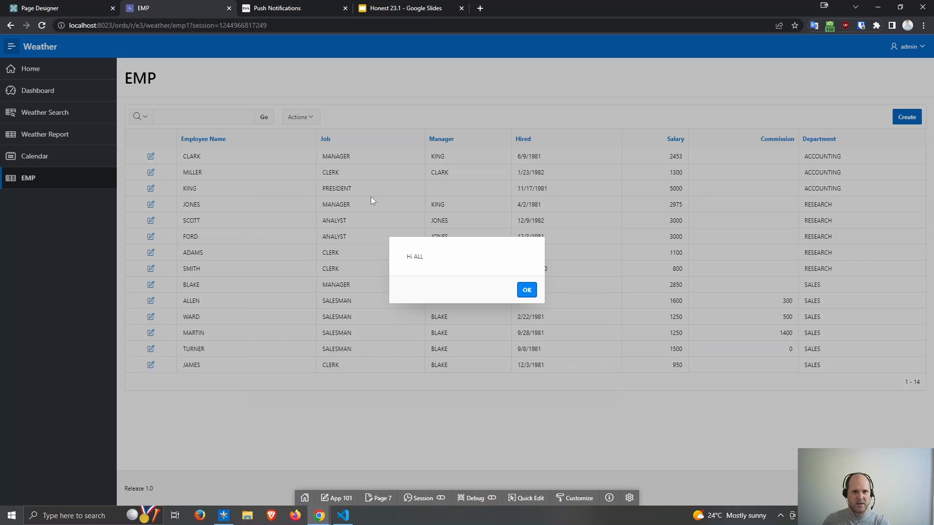
pyautogui.click(528, 291)
pyautogui.click(150, 157)
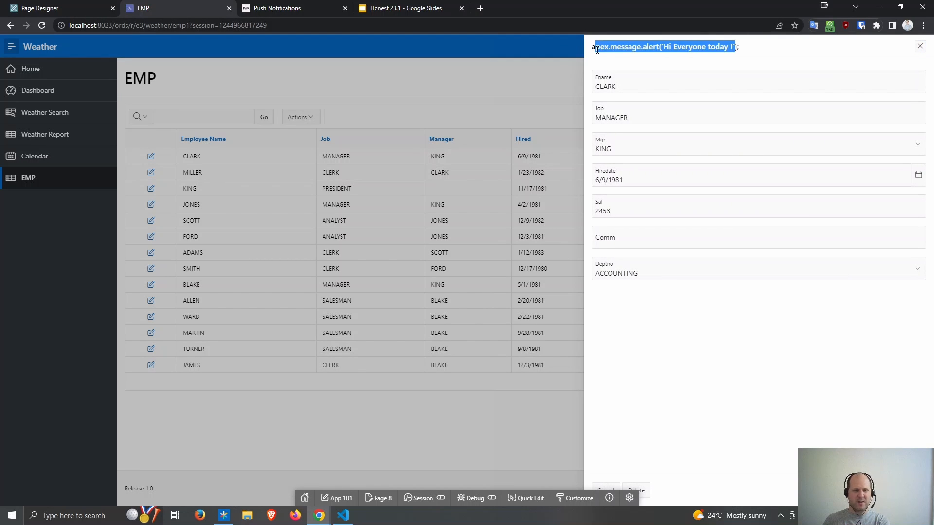
# - Close the Code Editor in the Page Designer, set page 8's Title to Emp and save the page
pyautogui.click(86, 9)
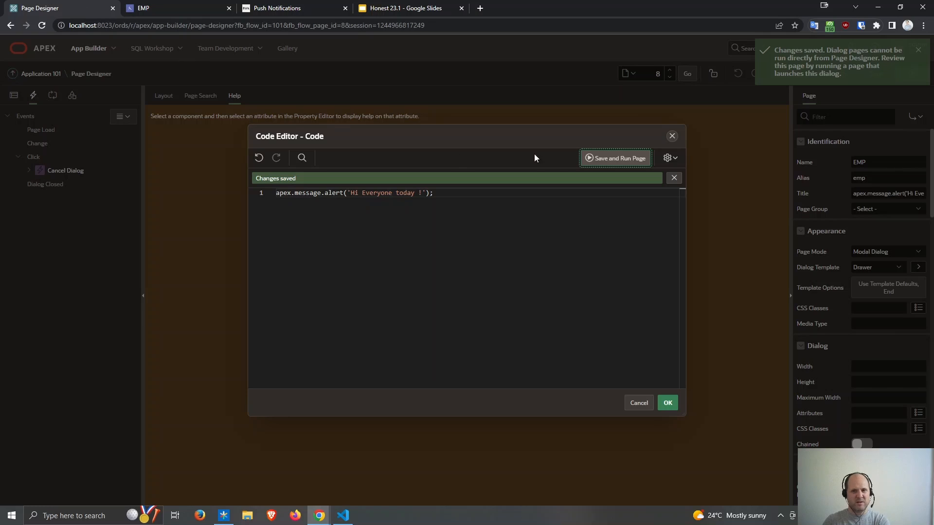
pyautogui.click(668, 136)
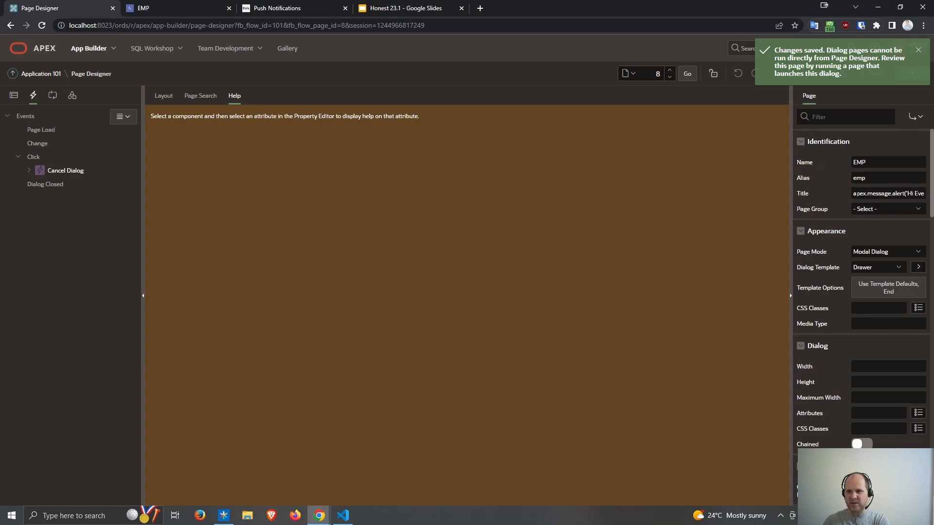
pyautogui.click(866, 193)
pyautogui.click(918, 50)
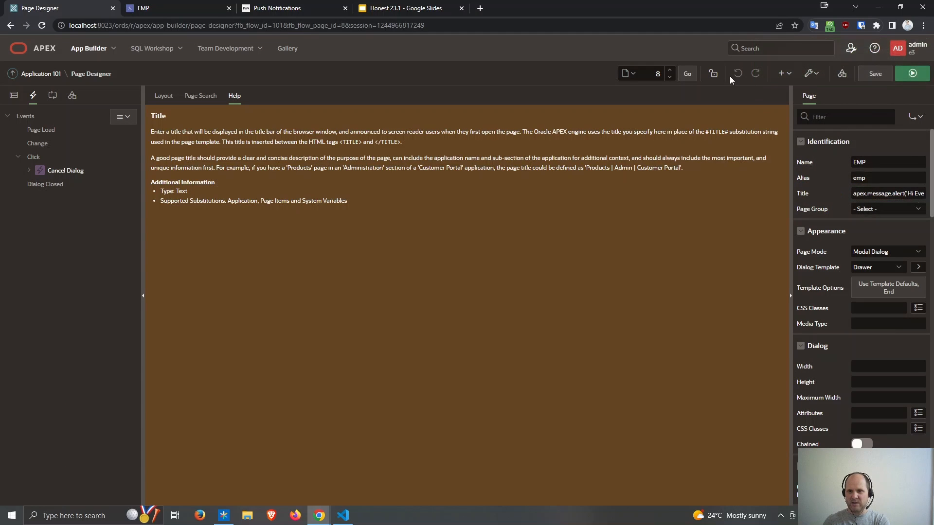
pyautogui.click(885, 194)
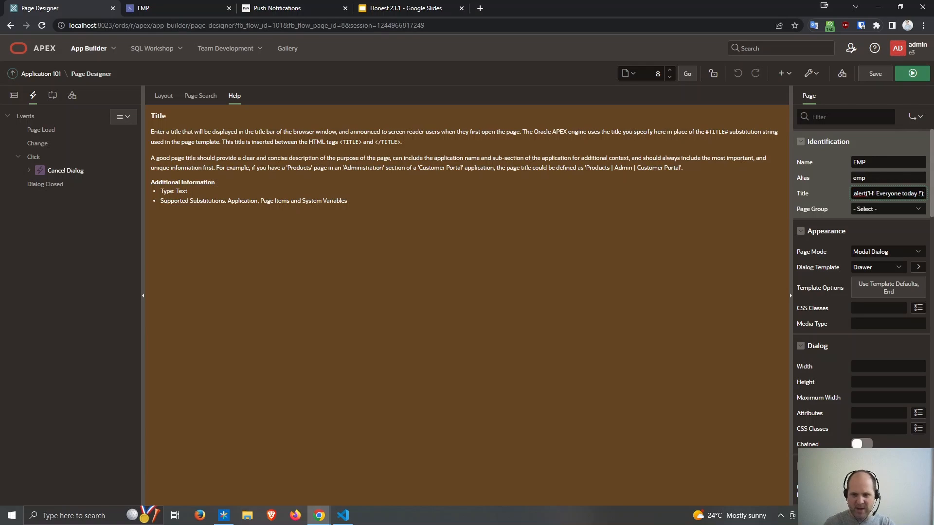
pyautogui.hotkey('ctrl', 'a')
pyautogui.write('Emp')
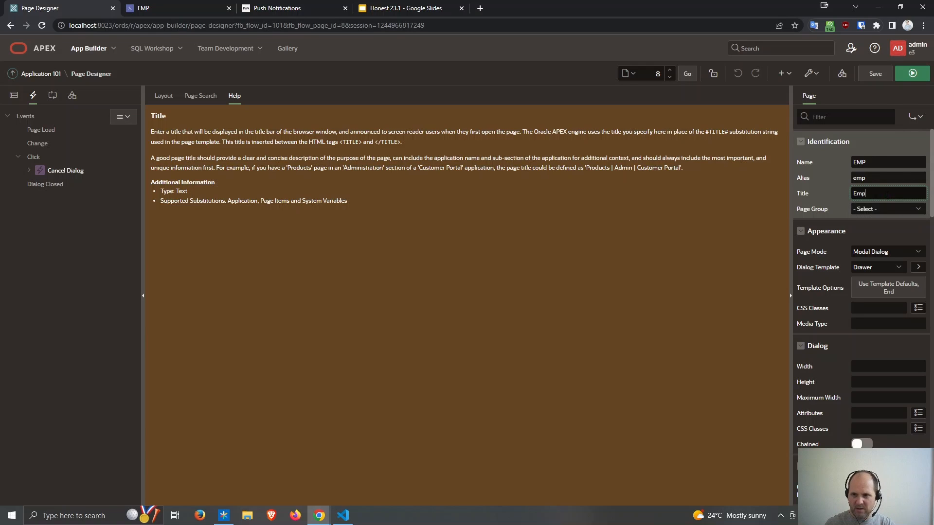
pyautogui.press('Tab')
pyautogui.click(875, 73)
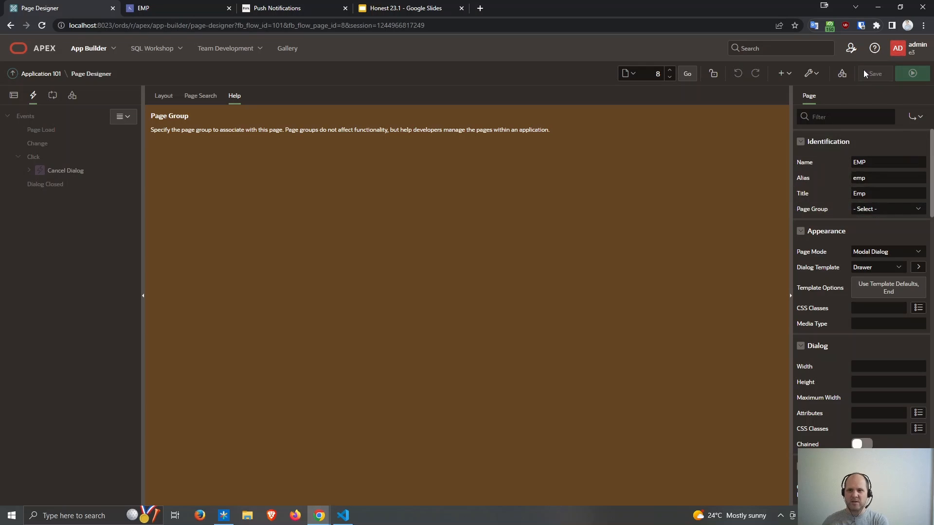
# - Show page 8's component tree, inspect the save option in the Code Editor for the page Comments, and close the editor
pyautogui.click(136, 9)
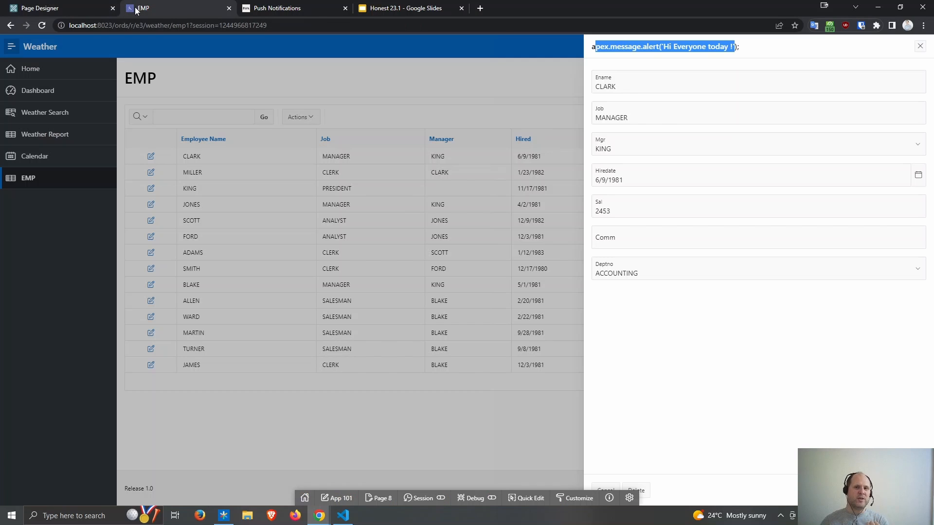
pyautogui.click(52, 9)
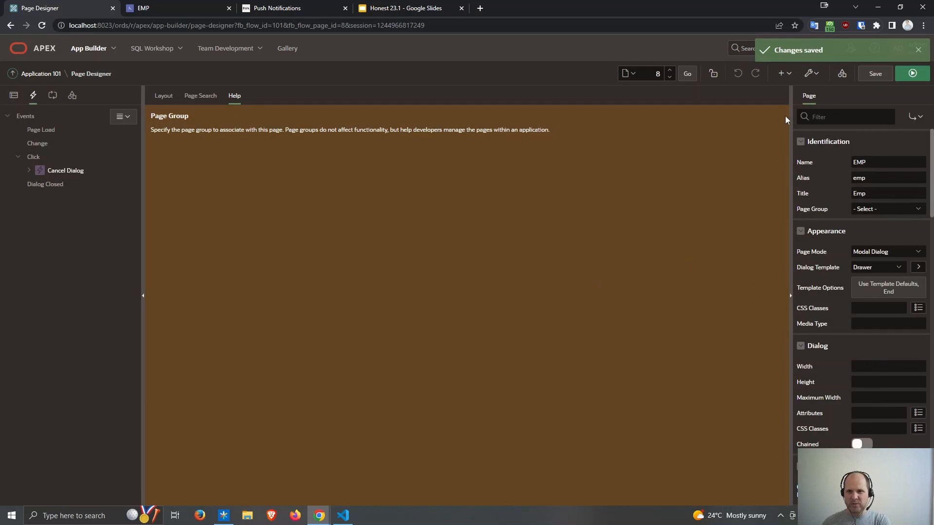
pyautogui.click(13, 95)
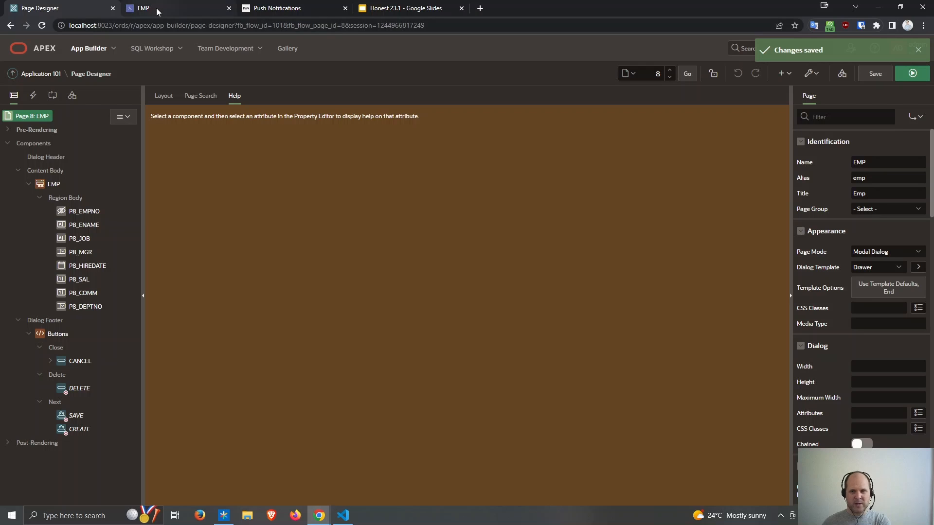
pyautogui.scroll(-10, 861, 317)
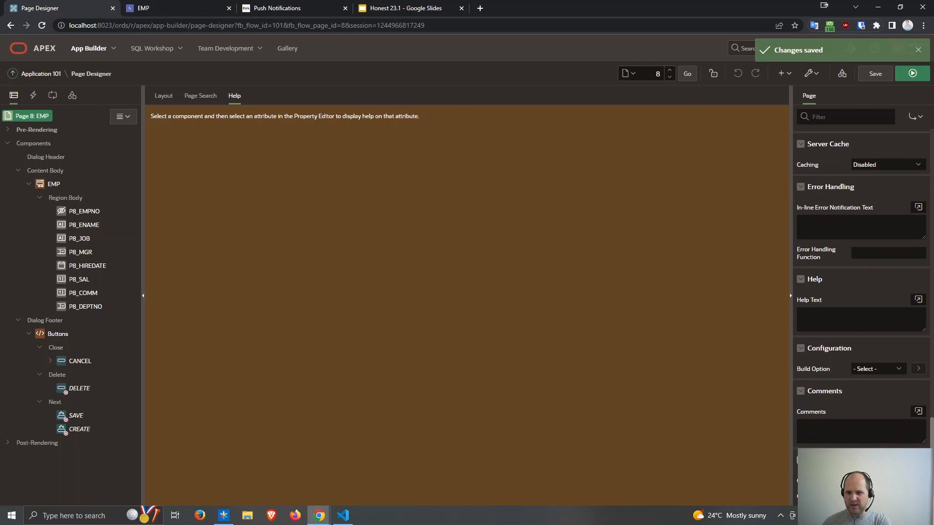
pyautogui.click(825, 426)
pyautogui.click(918, 412)
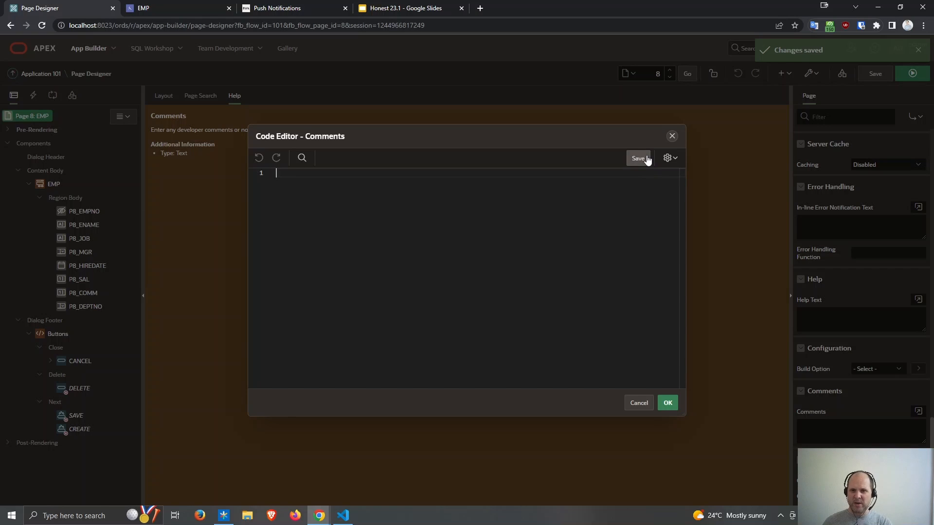
pyautogui.click(672, 136)
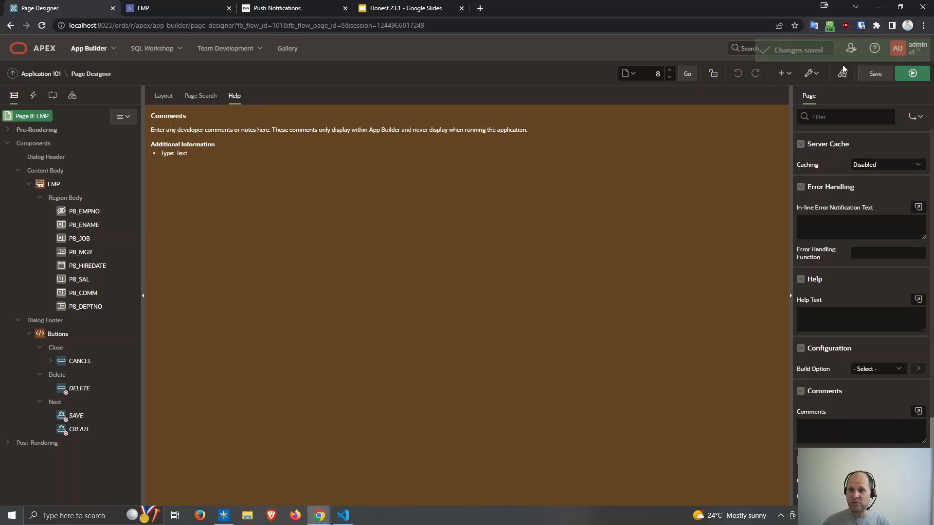
# - Look through the Page Designer's utility options and reload page 8
pyautogui.click(817, 75)
pyautogui.moveTo(832, 199)
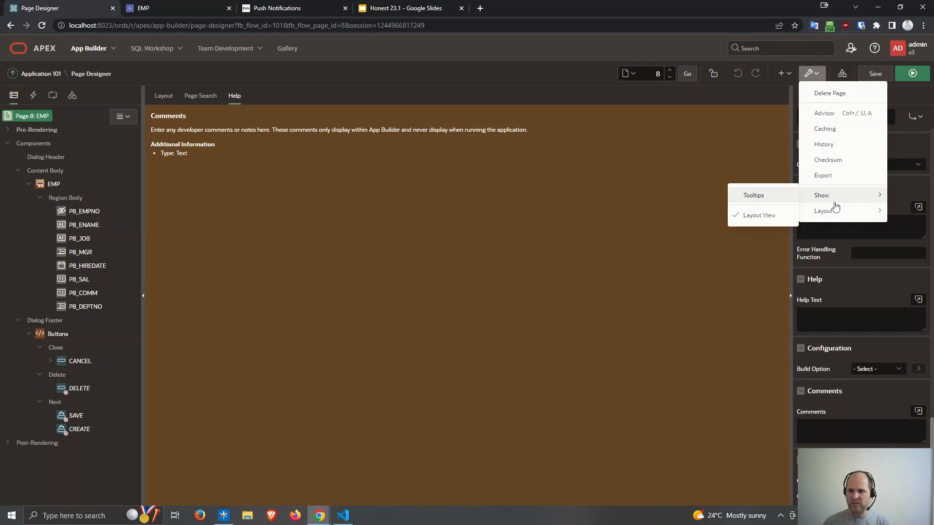
pyautogui.click(659, 130)
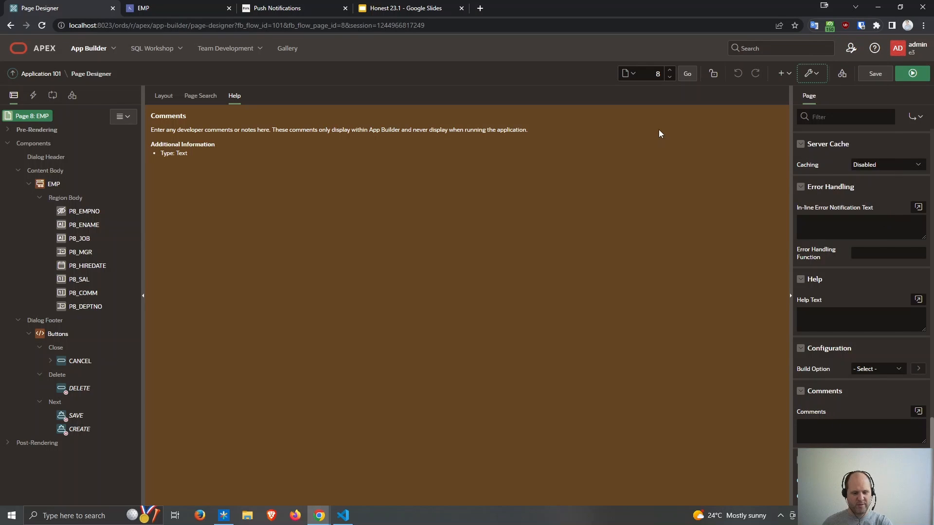
pyautogui.press('F5')
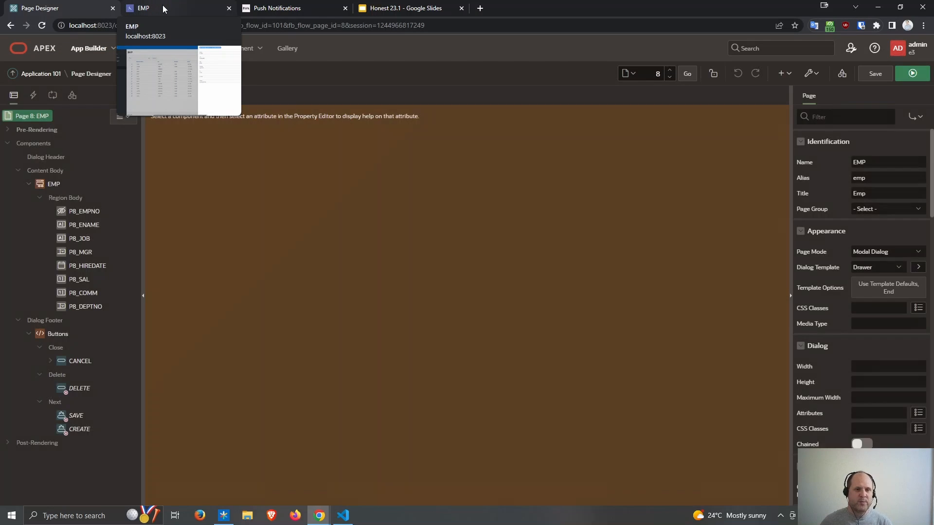
pyautogui.click(163, 5)
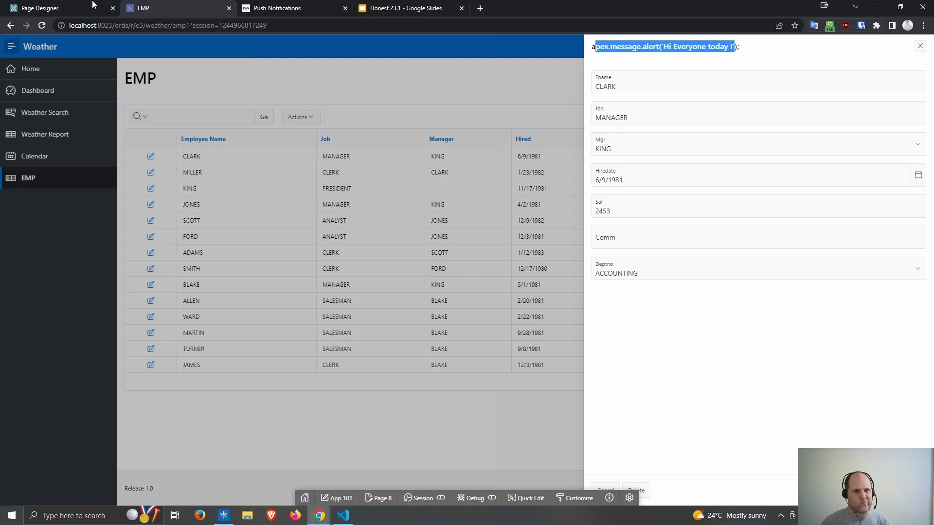
pyautogui.click(65, 7)
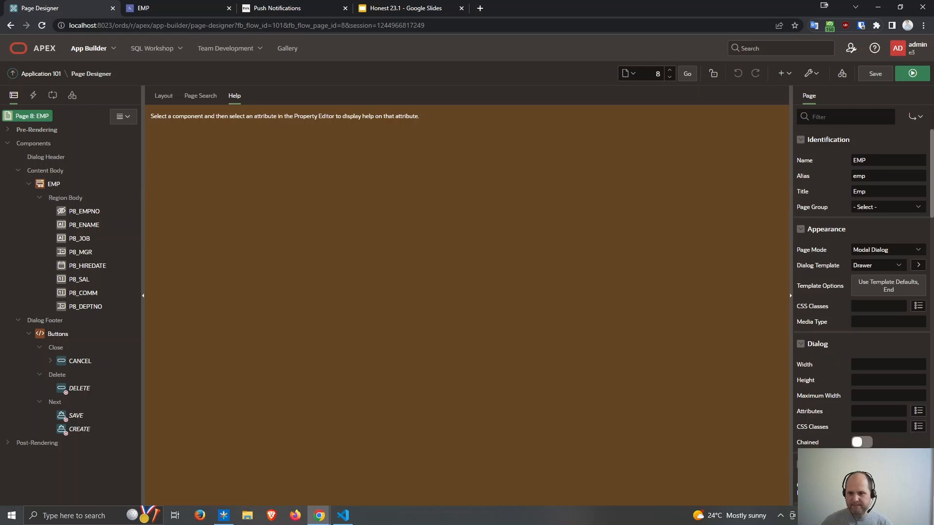
# - Enter 'dsnjfrihne' as page 8's comment in the Code Editor, save it from within the editor and accept the dialog
pyautogui.scroll(-20, 836, 411)
pyautogui.scroll(-5, 837, 411)
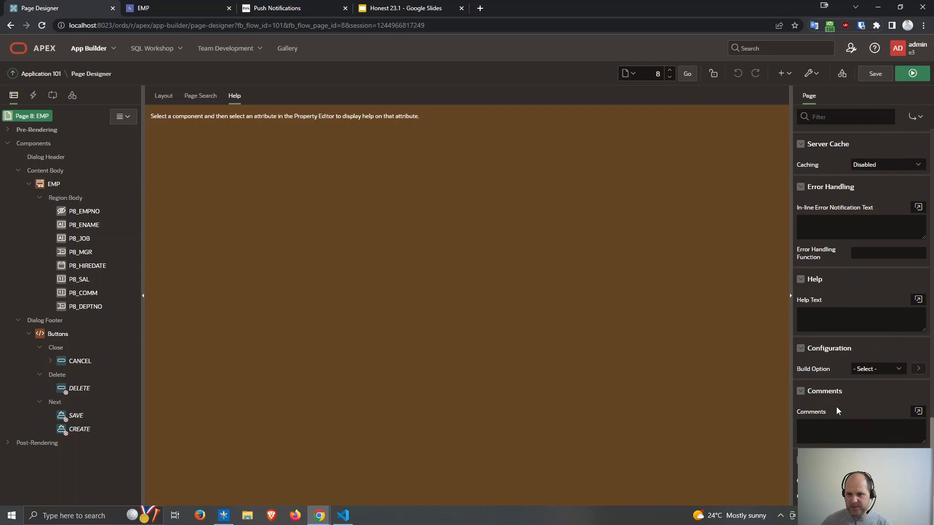
pyautogui.click(839, 411)
pyautogui.click(918, 412)
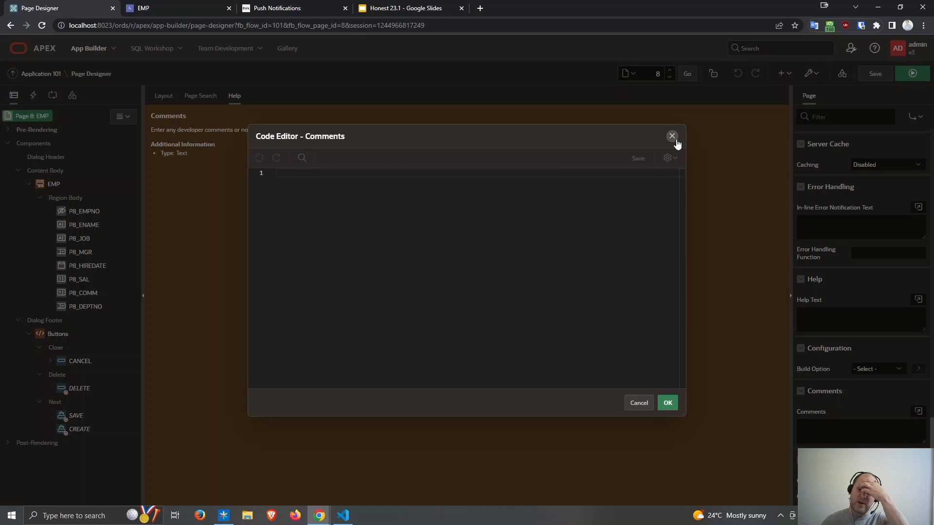
pyautogui.click(673, 138)
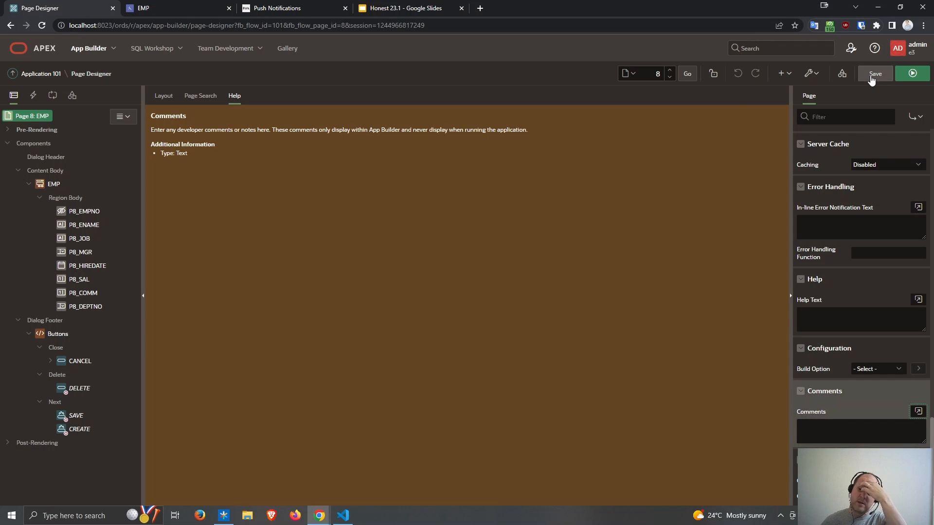
pyautogui.click(918, 412)
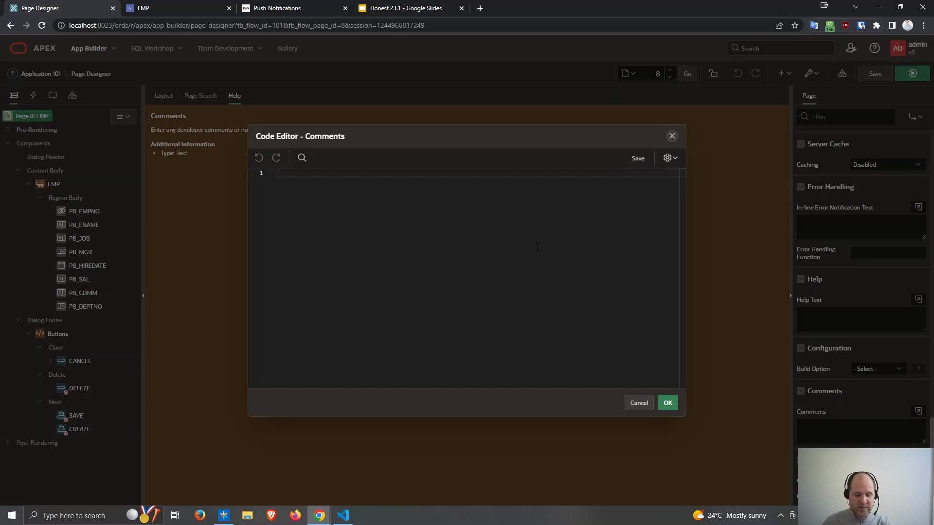
pyautogui.write('dsnjfrihne')
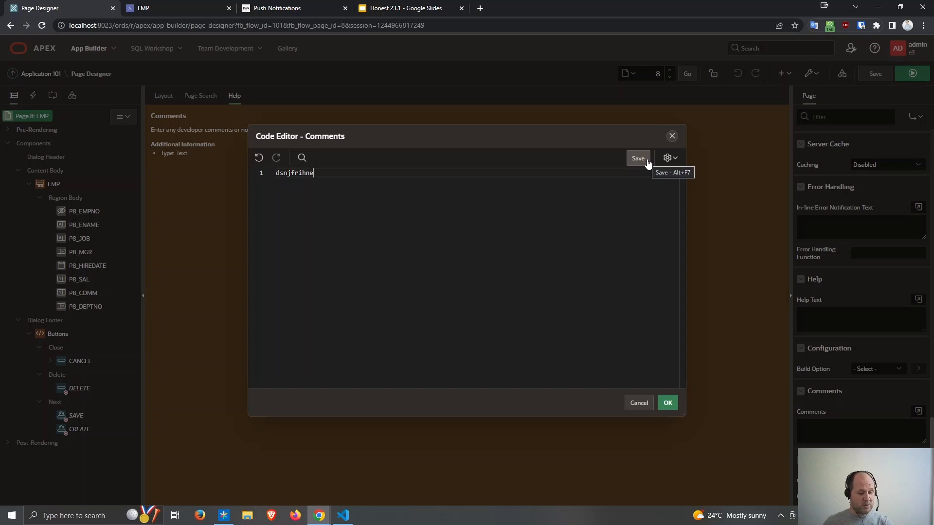
pyautogui.click(648, 164)
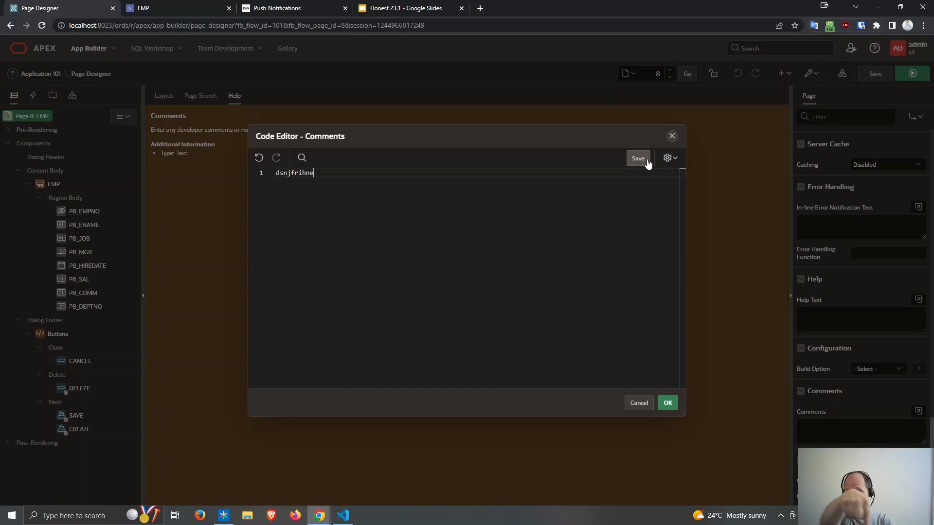
pyautogui.click(648, 164)
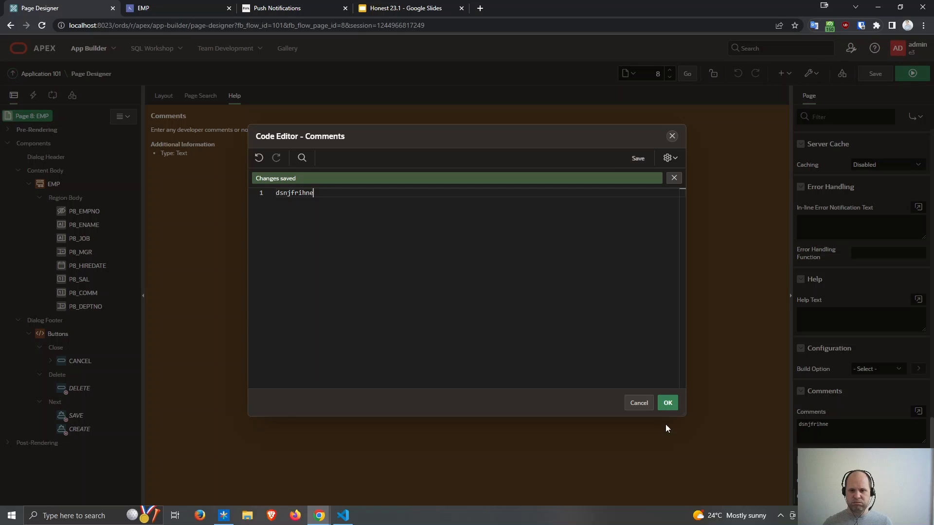
pyautogui.click(668, 403)
# - Return to the running EMP page and close the open employee edit form
pyautogui.click(163, 6)
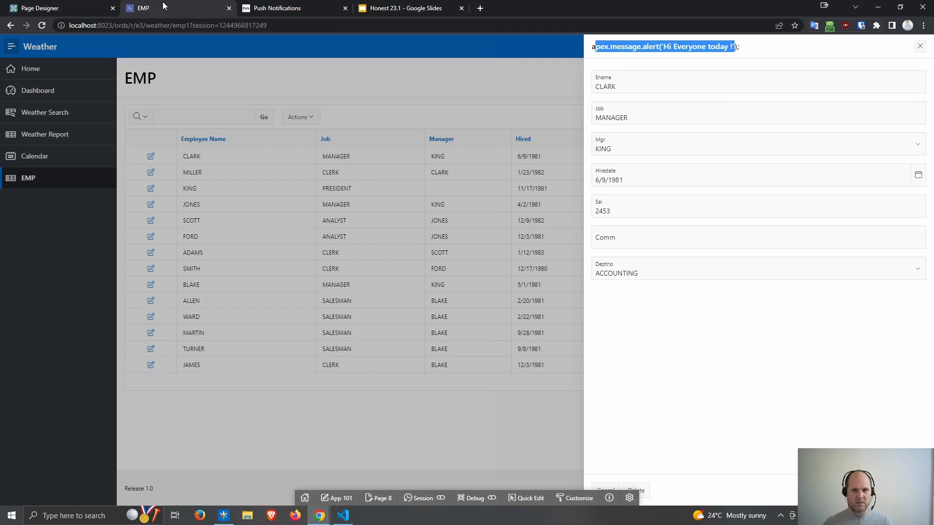
pyautogui.click(920, 46)
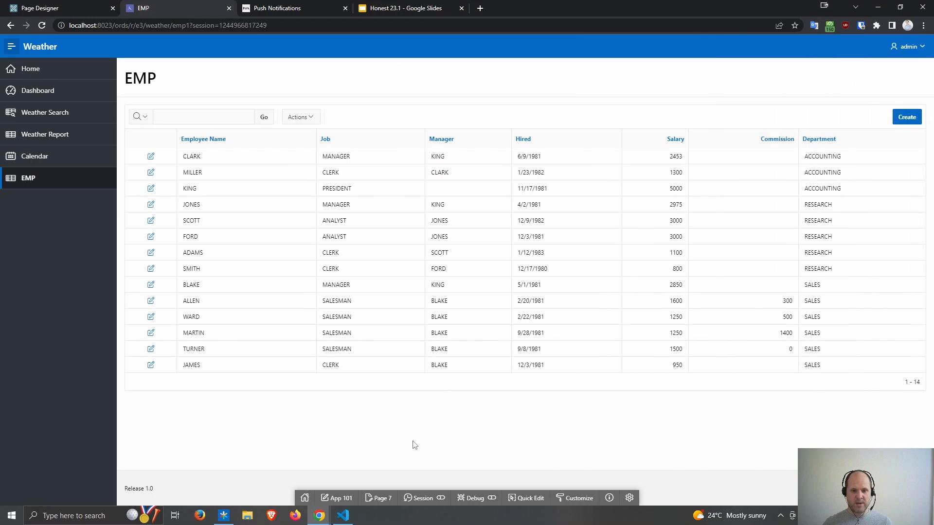
# - Open page 7 in Page Designer and edit the page-load Execute JavaScript Code action in the Code Editor
pyautogui.click(383, 498)
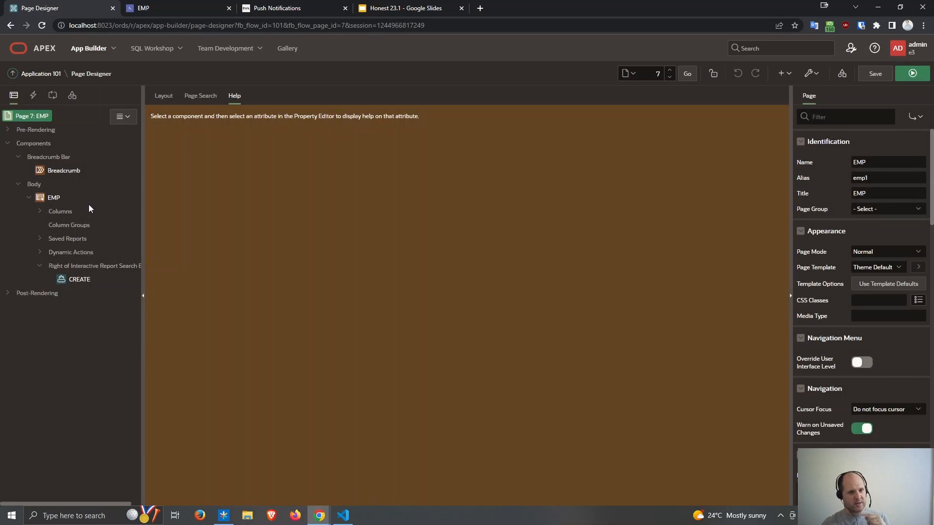
pyautogui.click(32, 95)
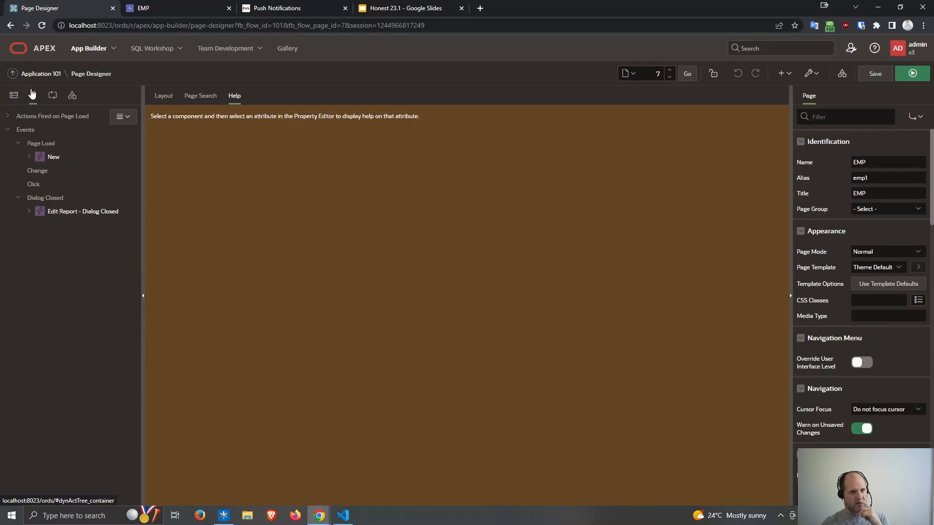
pyautogui.click(29, 156)
pyautogui.click(61, 185)
pyautogui.click(920, 221)
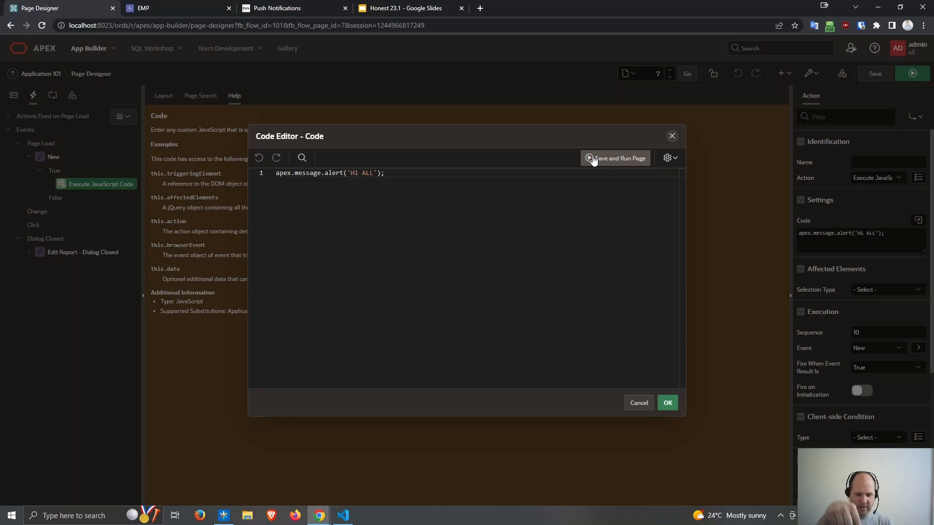
# - Save and run page 7 twice directly from the Code Editor, dismissing the alert and returning to the editor each time
pyautogui.click(593, 159)
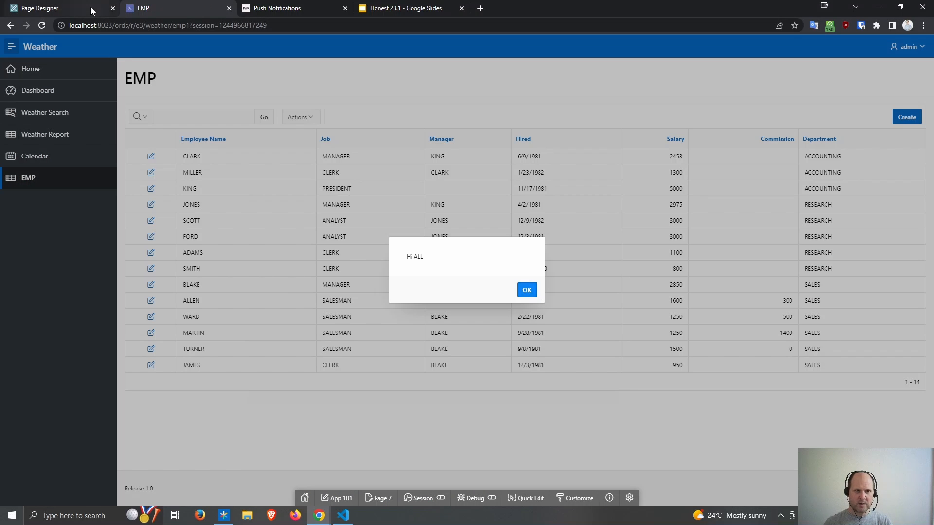
pyautogui.press('Escape')
pyautogui.click(90, 7)
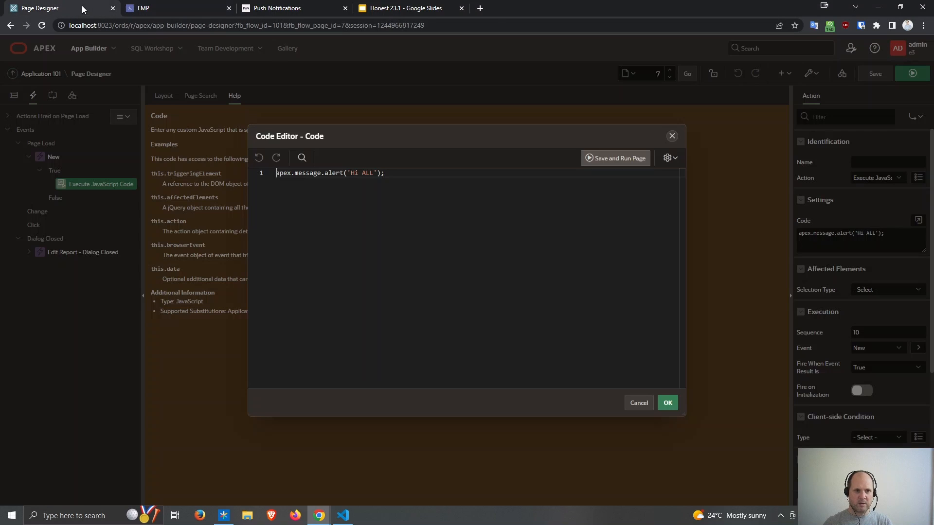
pyautogui.hotkey('alt', 'F8')
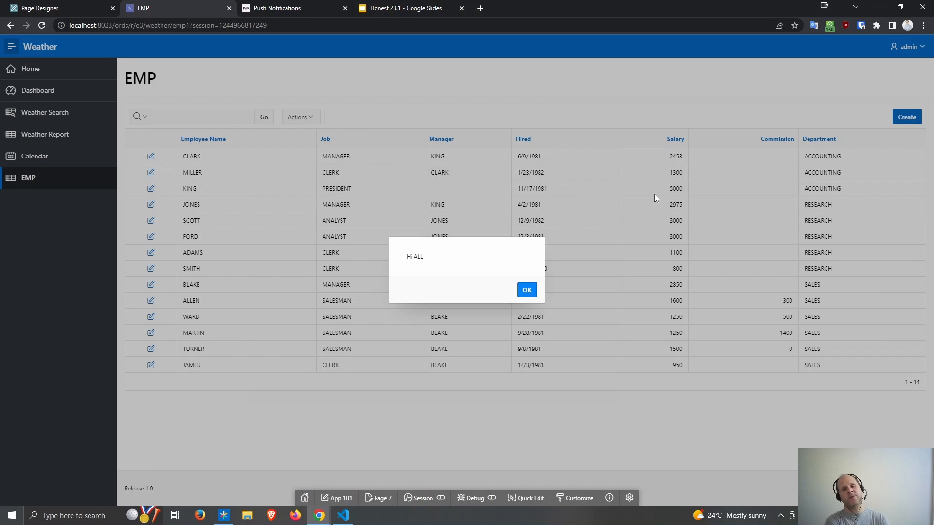
pyautogui.press('Escape')
pyautogui.click(66, 7)
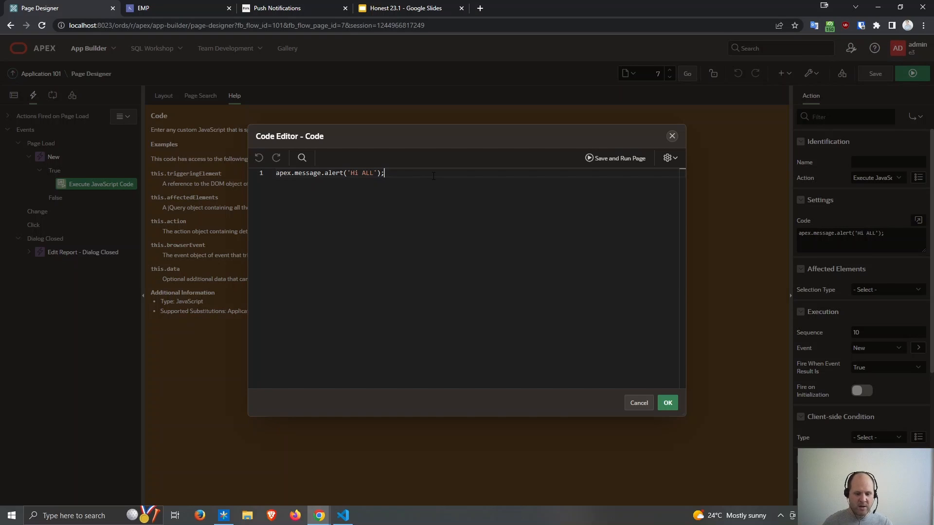
# - Insert extra whitespace inside the word 'message' in the code and close the Code Editor without saving the change
pyautogui.click(313, 175)
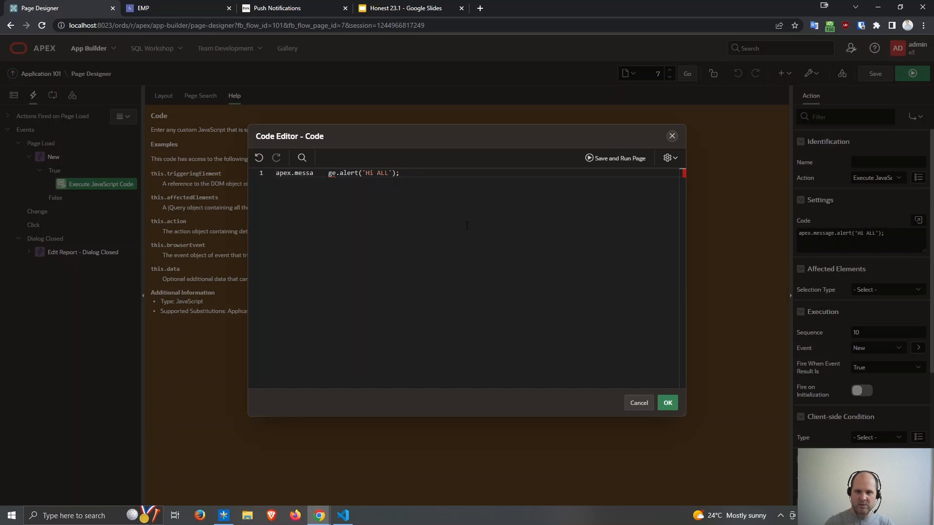
pyautogui.click(639, 403)
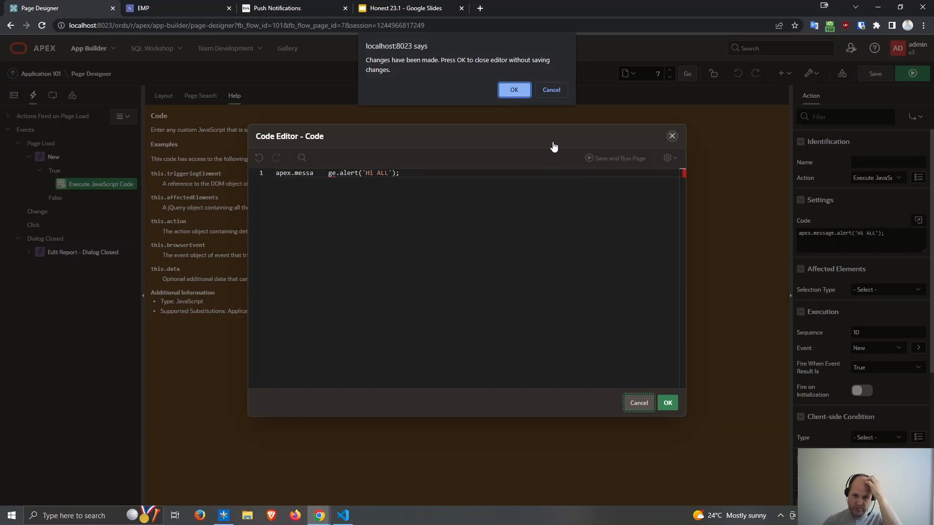
pyautogui.click(514, 88)
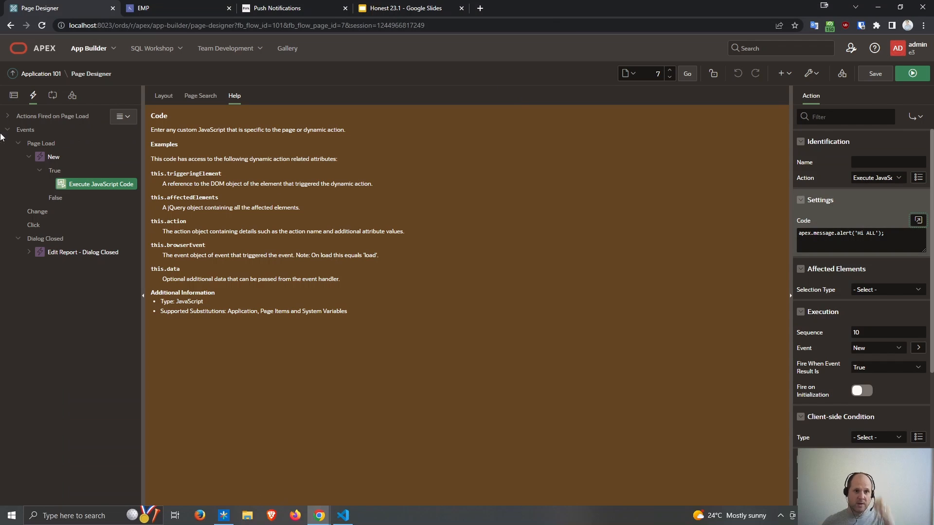
# - Open Theme Roller on the running EMP page and set the Primary Accent global color to hex a16709
pyautogui.click(165, 8)
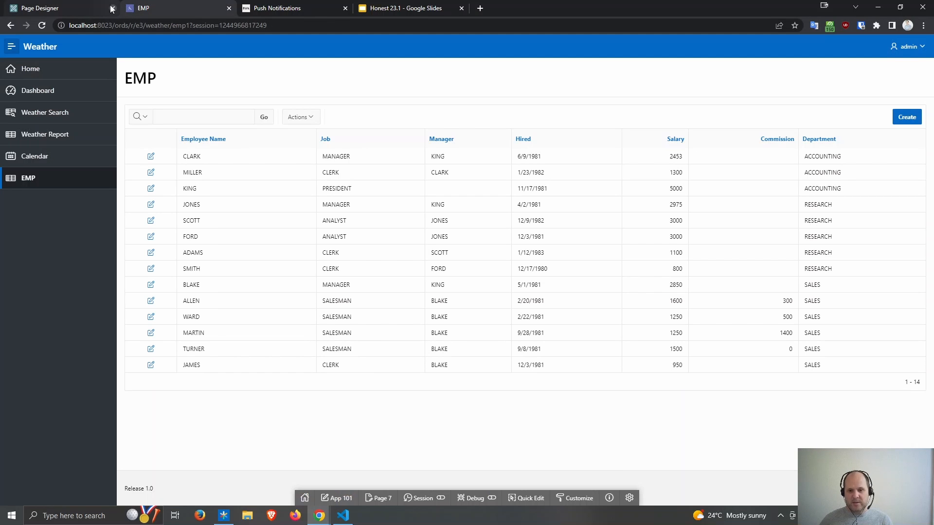
pyautogui.click(574, 498)
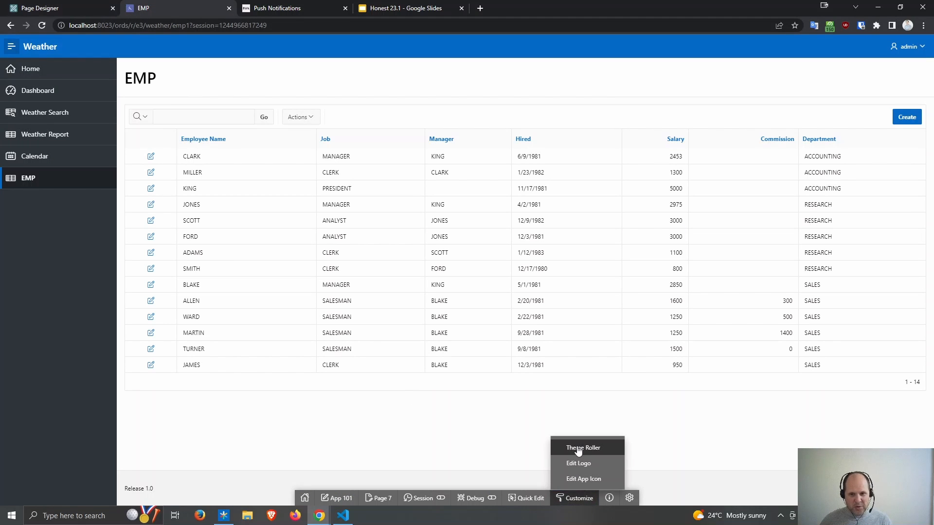
pyautogui.click(577, 448)
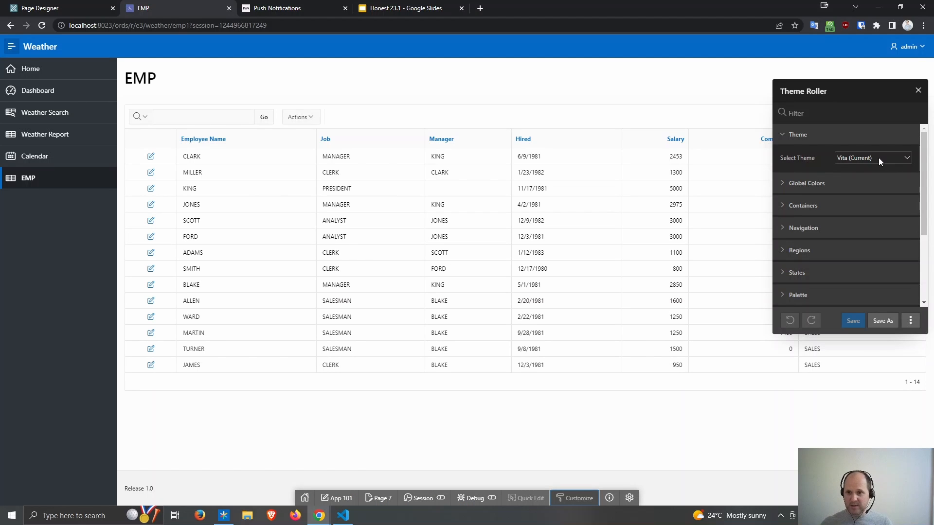
pyautogui.click(815, 184)
pyautogui.click(905, 206)
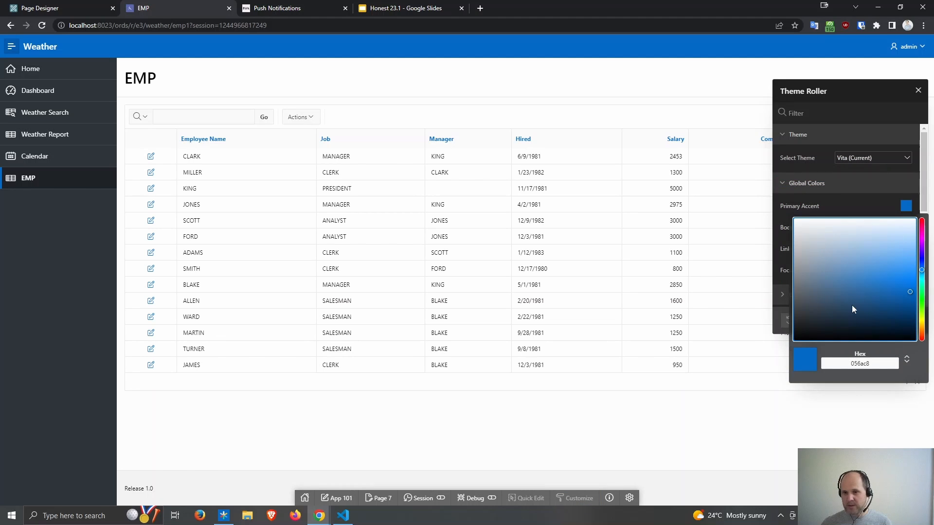
pyautogui.click(923, 328)
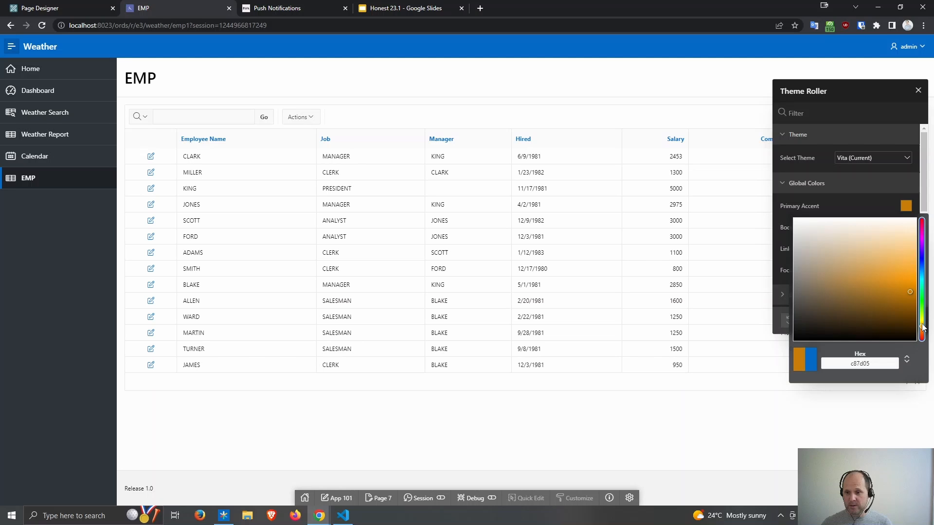
pyautogui.click(902, 301)
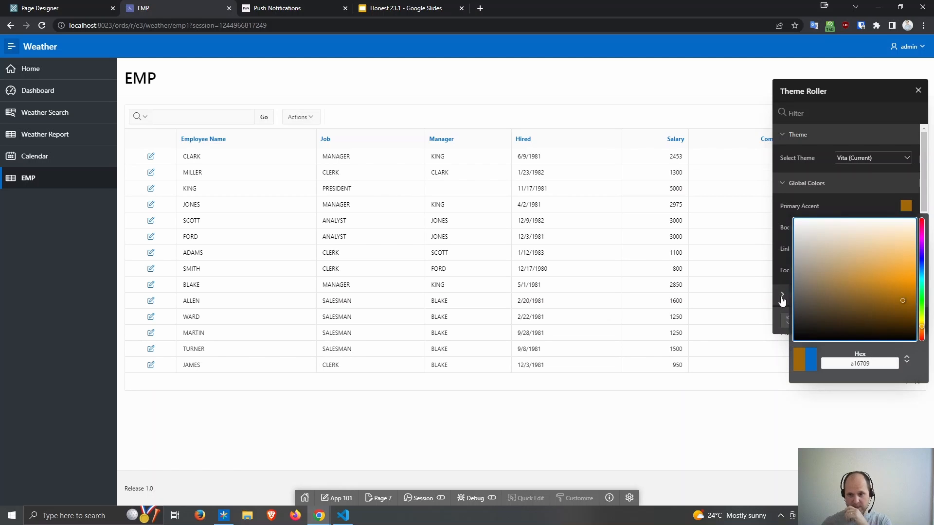
pyautogui.click(825, 213)
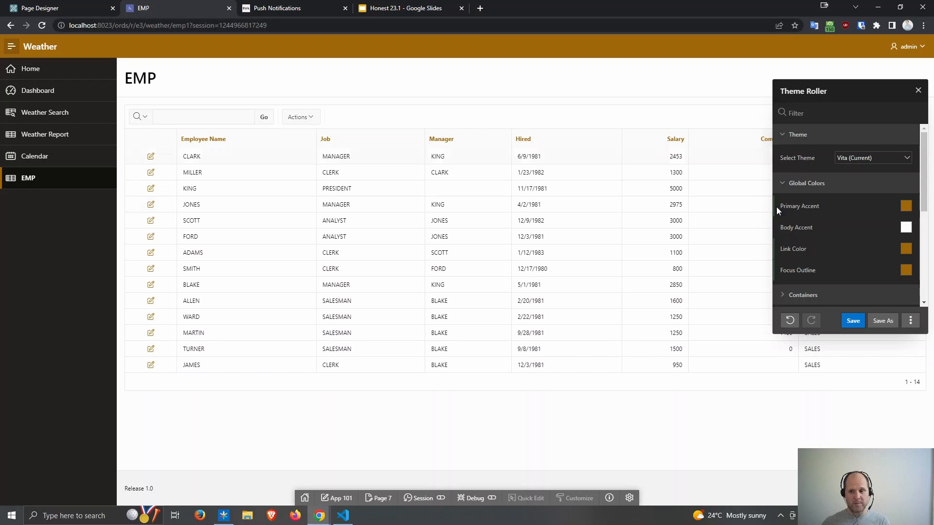
# - Save the customized theme as a new style named 'Vita (copy_1)'
pyautogui.click(911, 320)
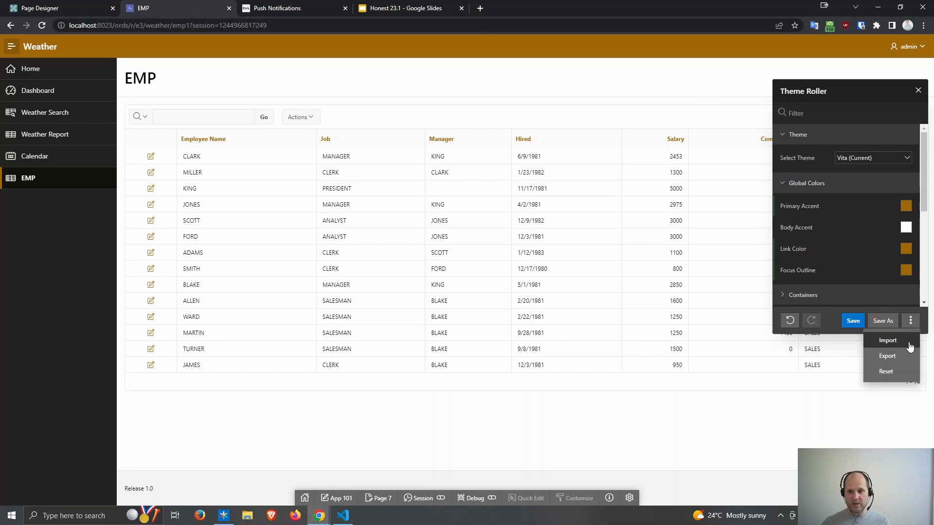
pyautogui.click(884, 321)
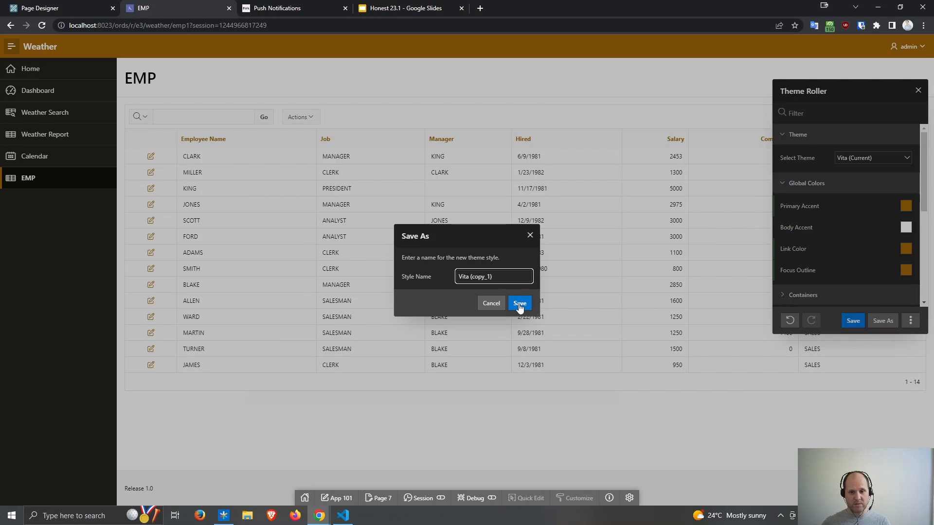
pyautogui.click(520, 304)
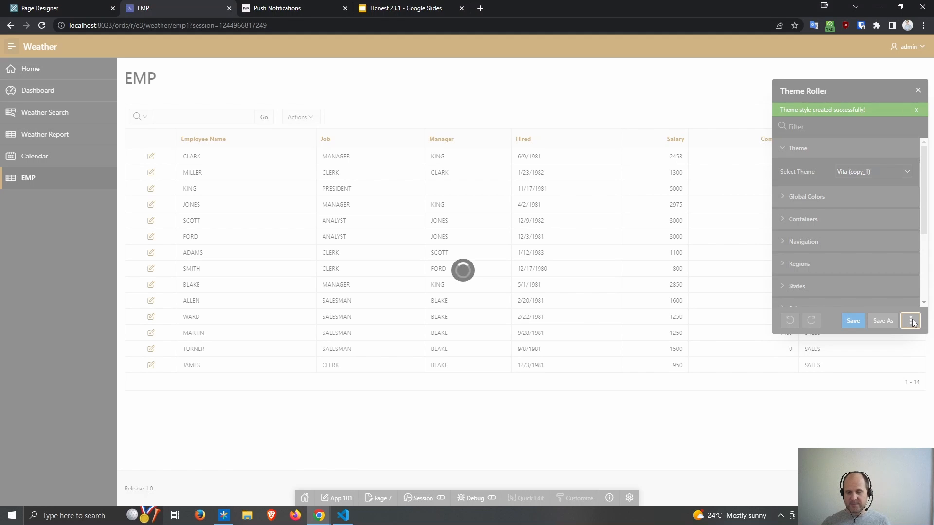
# - Export the Vita (copy_1) theme style from Theme Roller
pyautogui.click(910, 321)
pyautogui.click(906, 357)
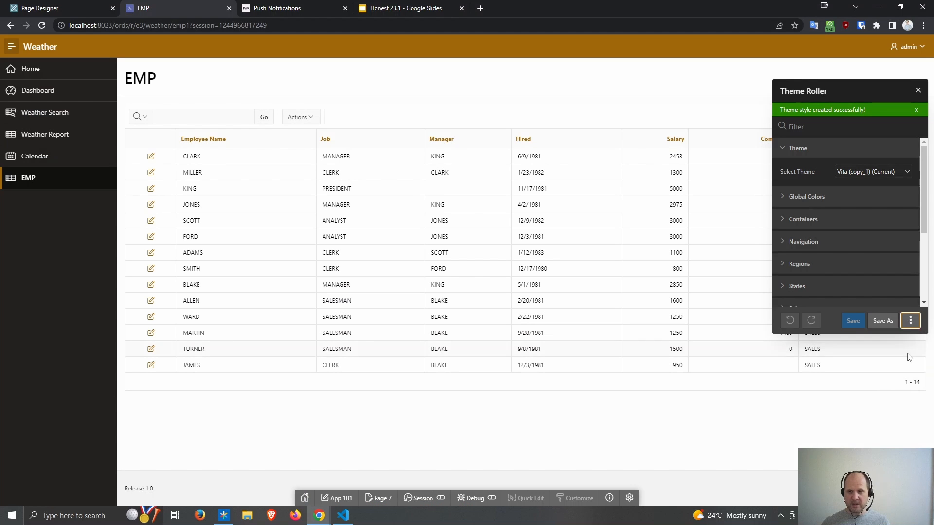
pyautogui.click(80, 489)
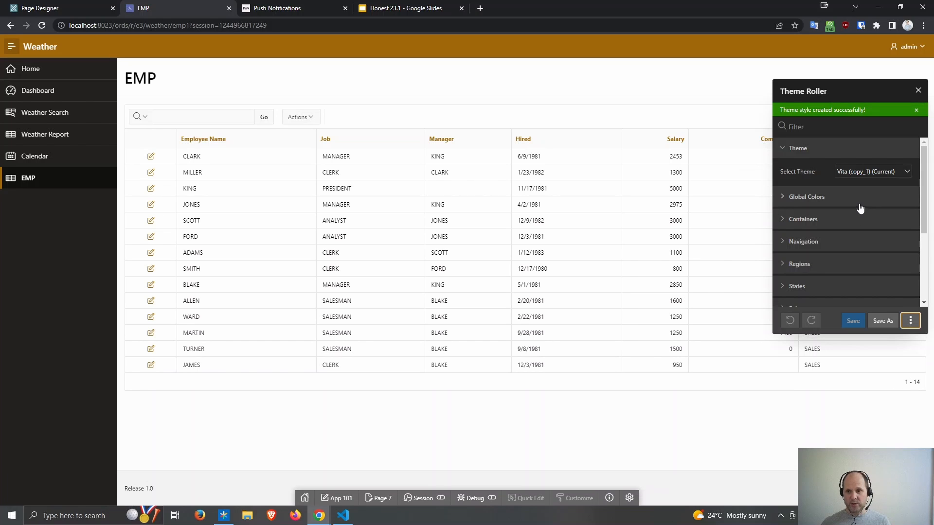
# - Switch the theme to Vita, import the style file golden.json into it and expand the Global Colors settings
pyautogui.click(871, 171)
pyautogui.click(862, 190)
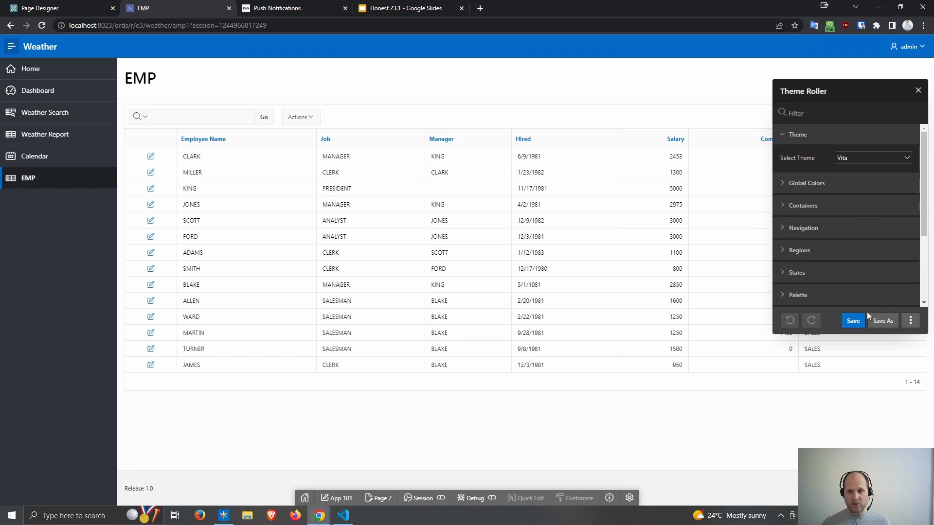
pyautogui.click(911, 321)
pyautogui.click(902, 345)
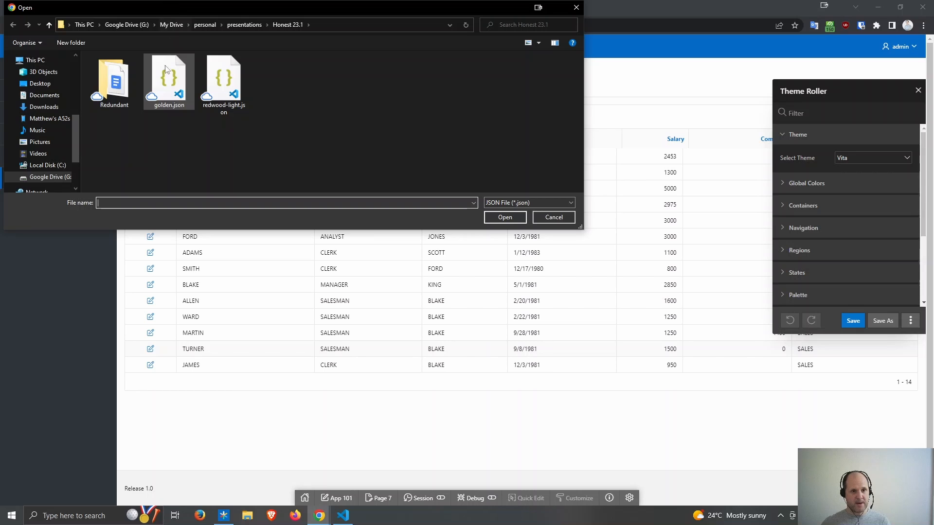
pyautogui.doubleClick(170, 77)
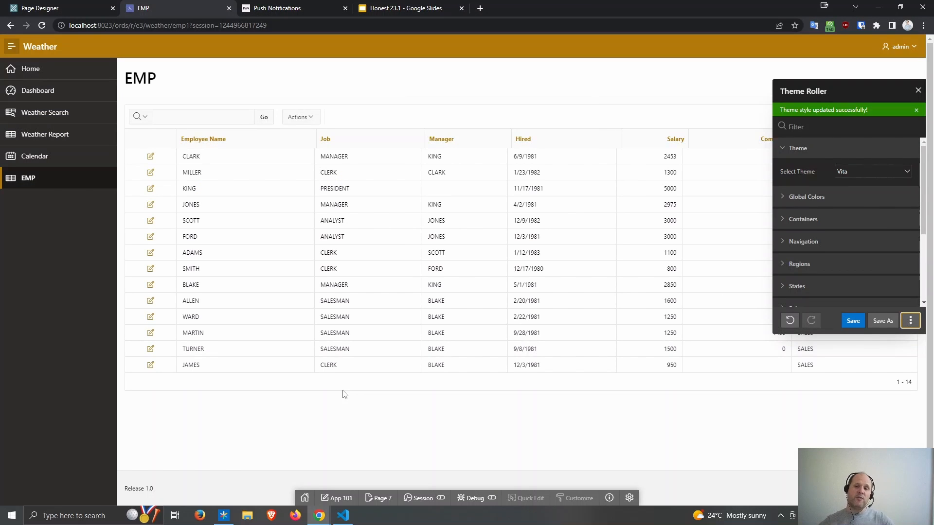
pyautogui.click(792, 208)
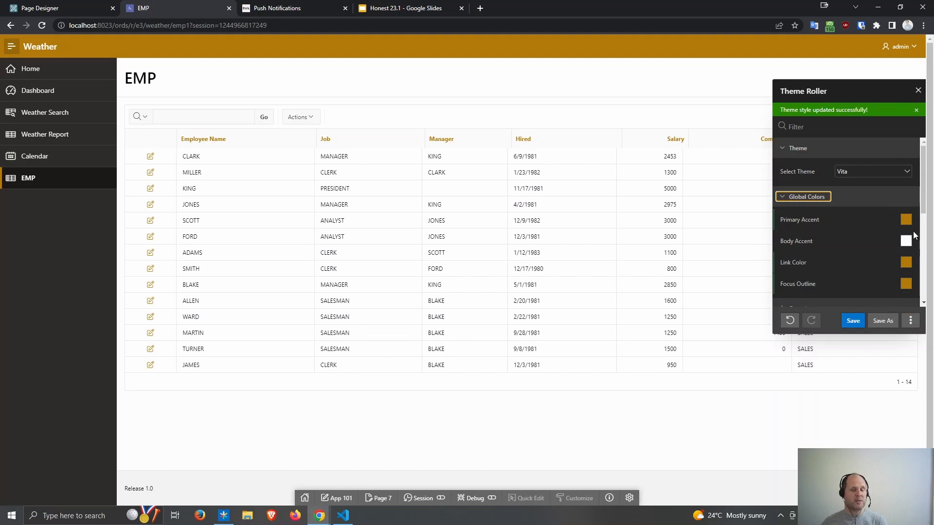
# - Switch the theme to Redwood Light and accept losing the current customizations
pyautogui.click(855, 171)
pyautogui.click(854, 181)
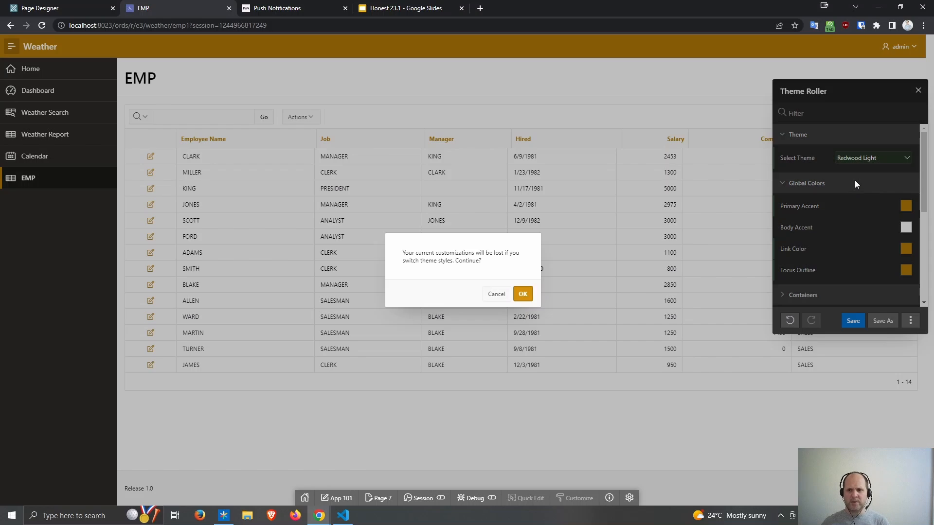
pyautogui.click(520, 295)
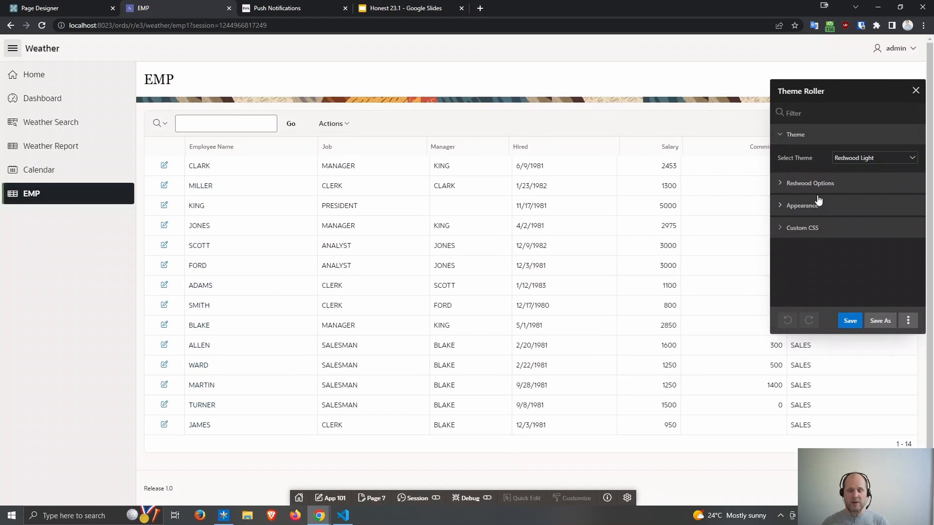
# - Import golden.json while Redwood Light is selected, and export the Redwood Light style as a JSON file
pyautogui.click(908, 321)
pyautogui.click(904, 349)
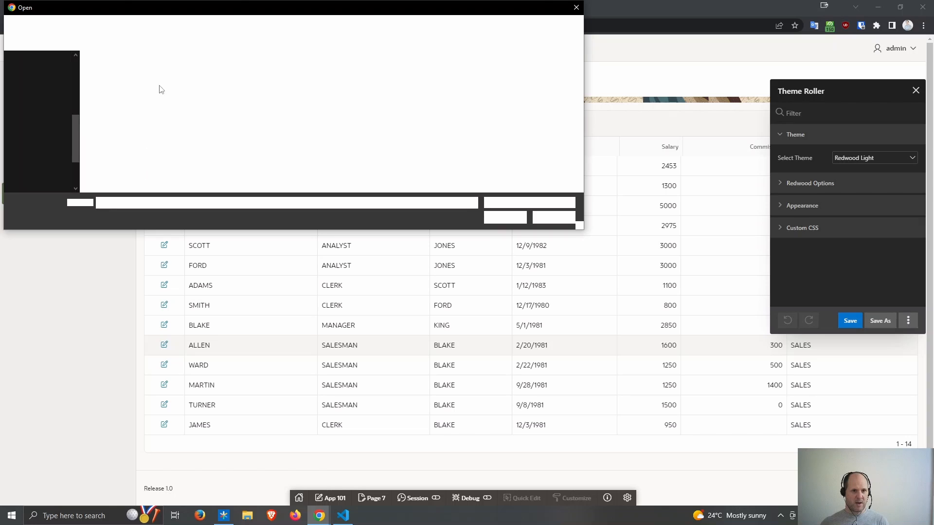
pyautogui.doubleClick(185, 87)
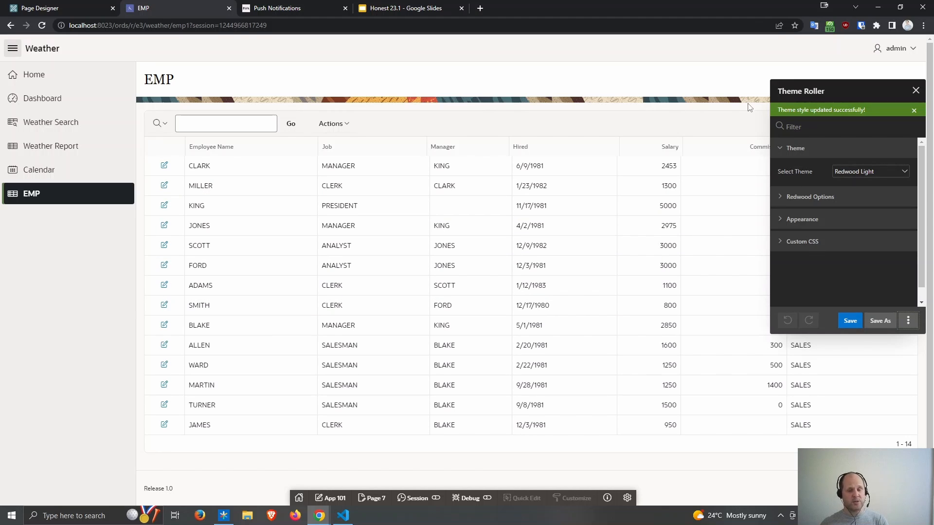
pyautogui.click(908, 321)
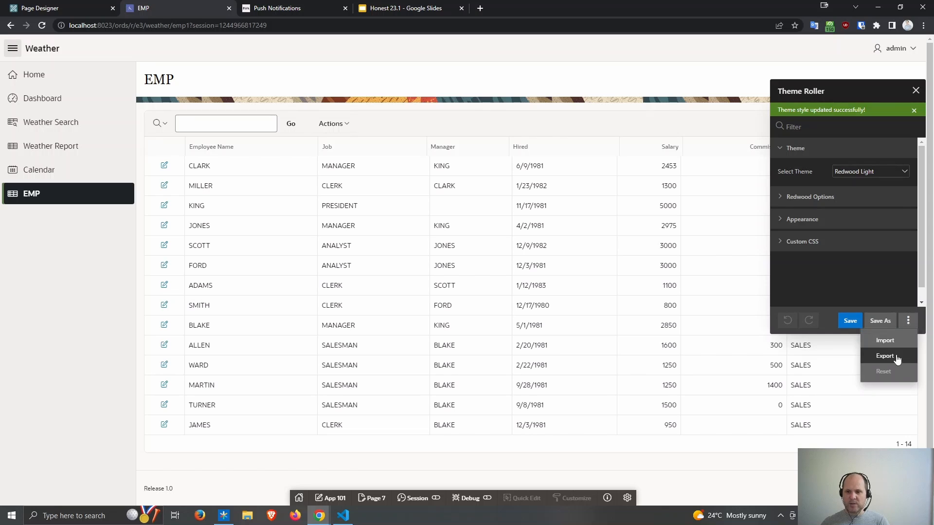
pyautogui.click(892, 358)
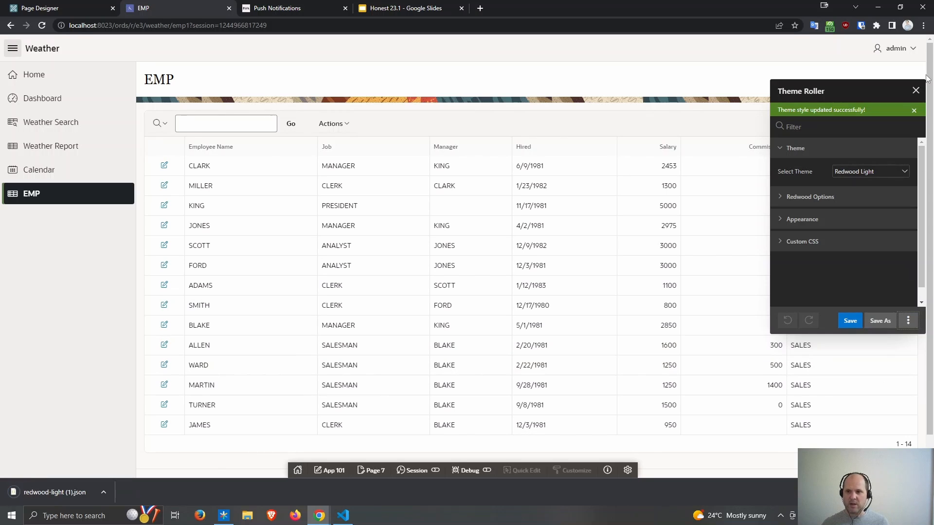
# - Switch the theme to Vita, import the golden style file into it and close Theme Roller
pyautogui.click(880, 172)
pyautogui.click(871, 190)
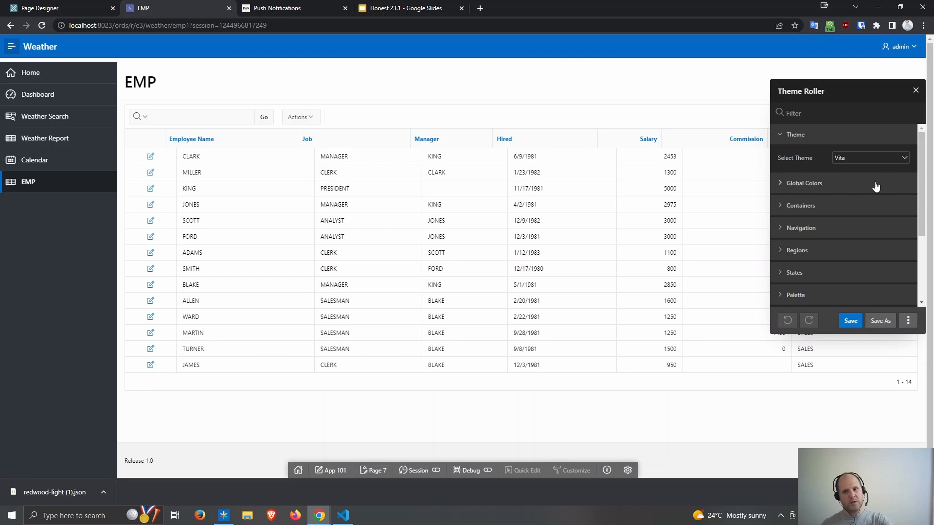
pyautogui.click(908, 320)
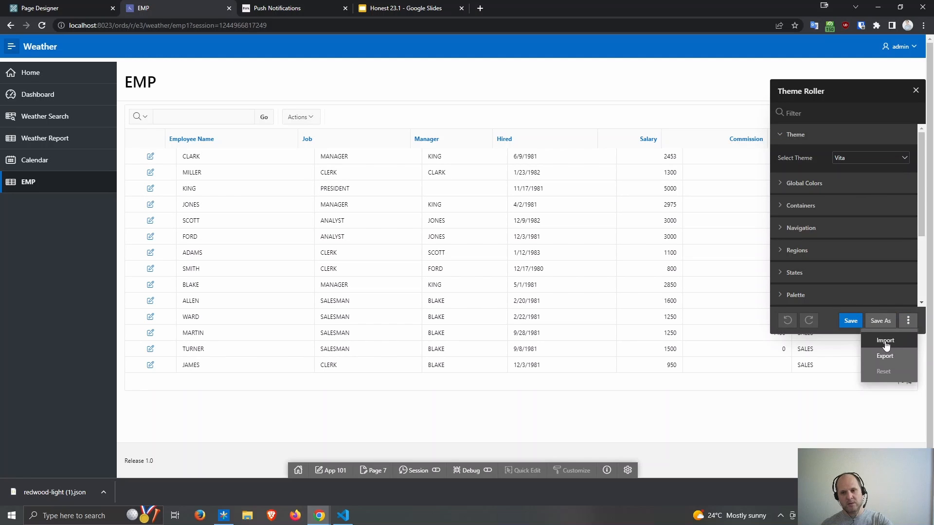
pyautogui.click(885, 342)
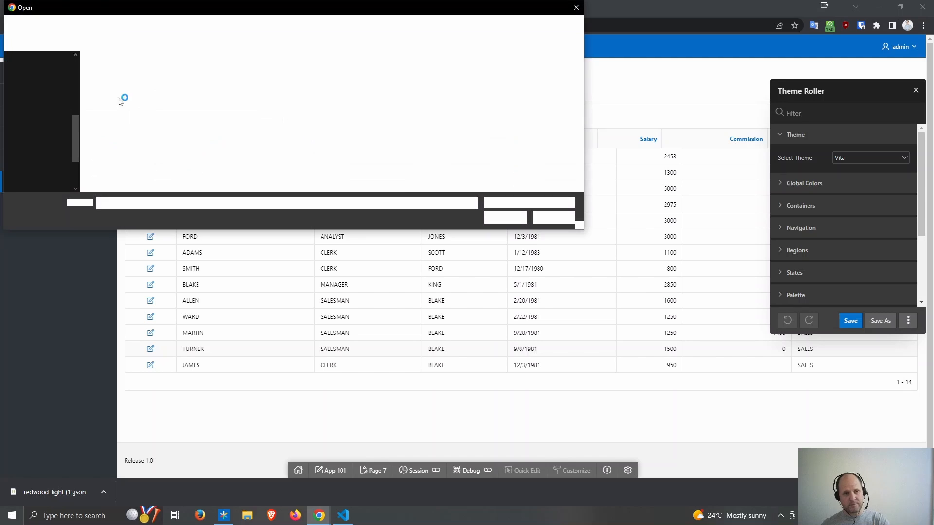
pyautogui.click(229, 97)
pyautogui.doubleClick(228, 96)
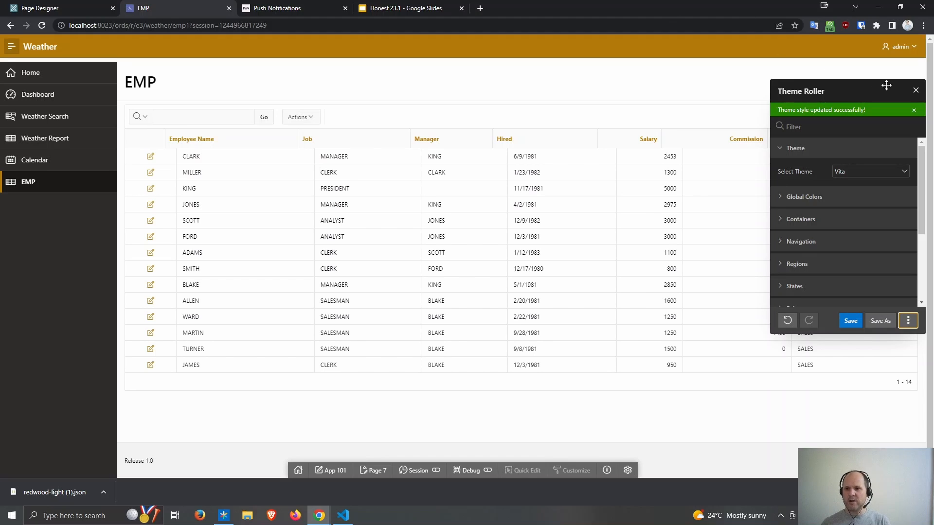
pyautogui.click(916, 91)
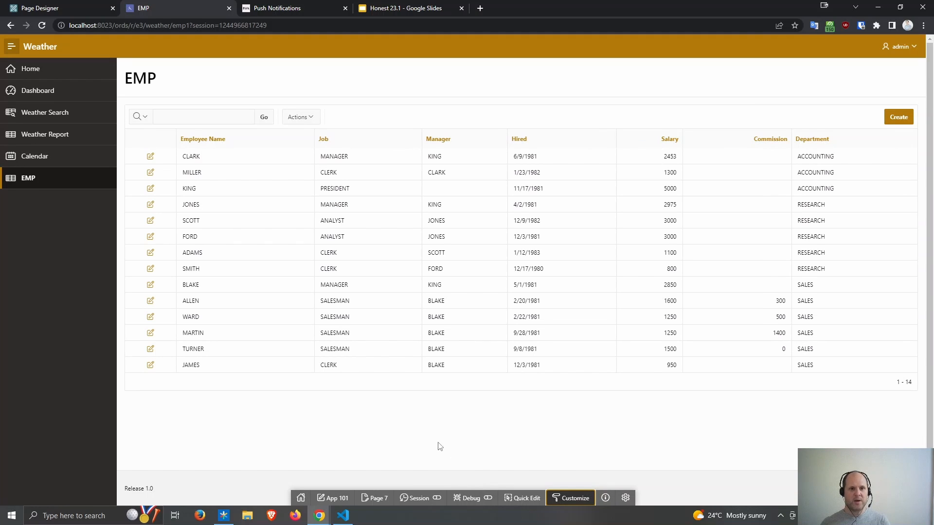
# - Switch to the Honest 23.1 presentation in Google Slides and run the slideshow through to the Roadmap slide
pyautogui.click(396, 9)
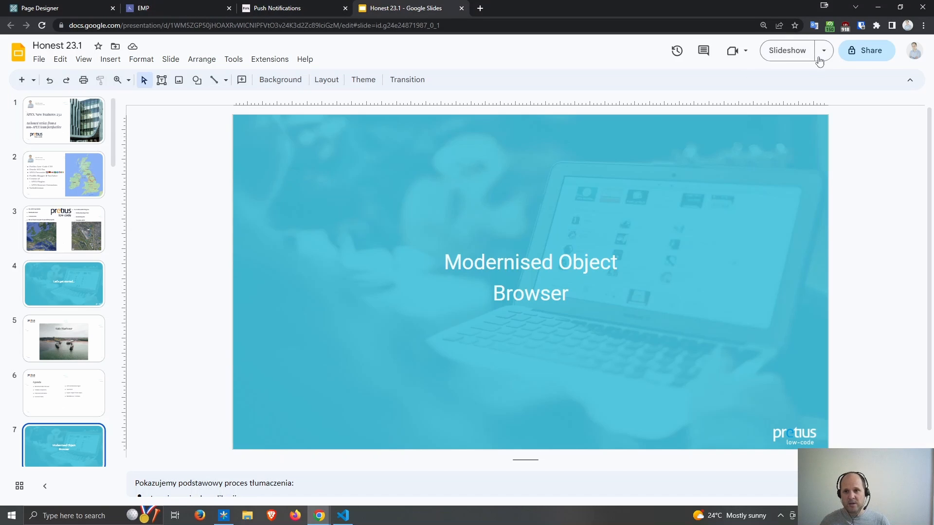
pyautogui.click(792, 46)
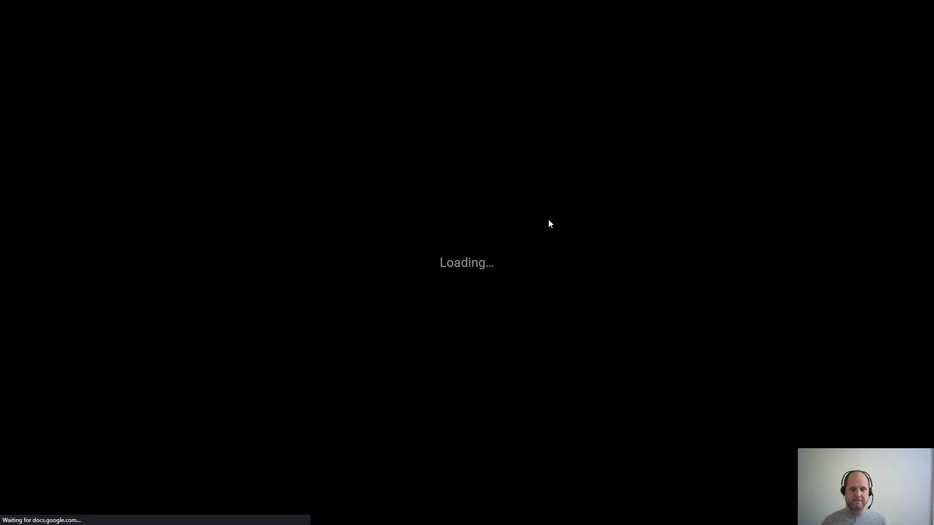
pyautogui.press('Right')
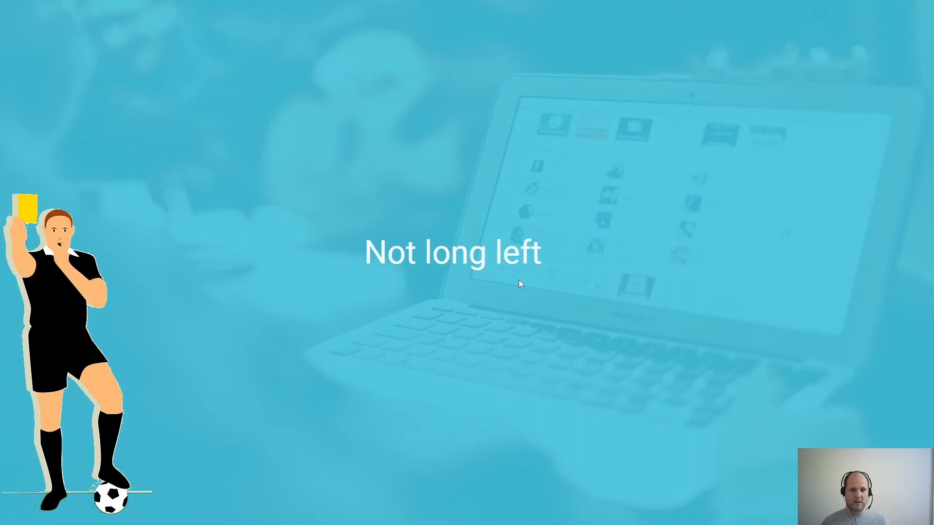
pyautogui.press('Right')
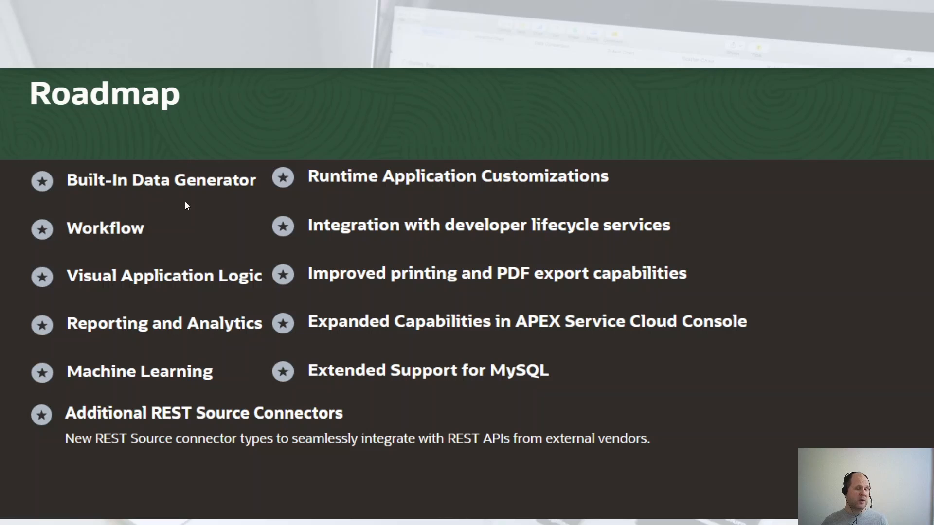